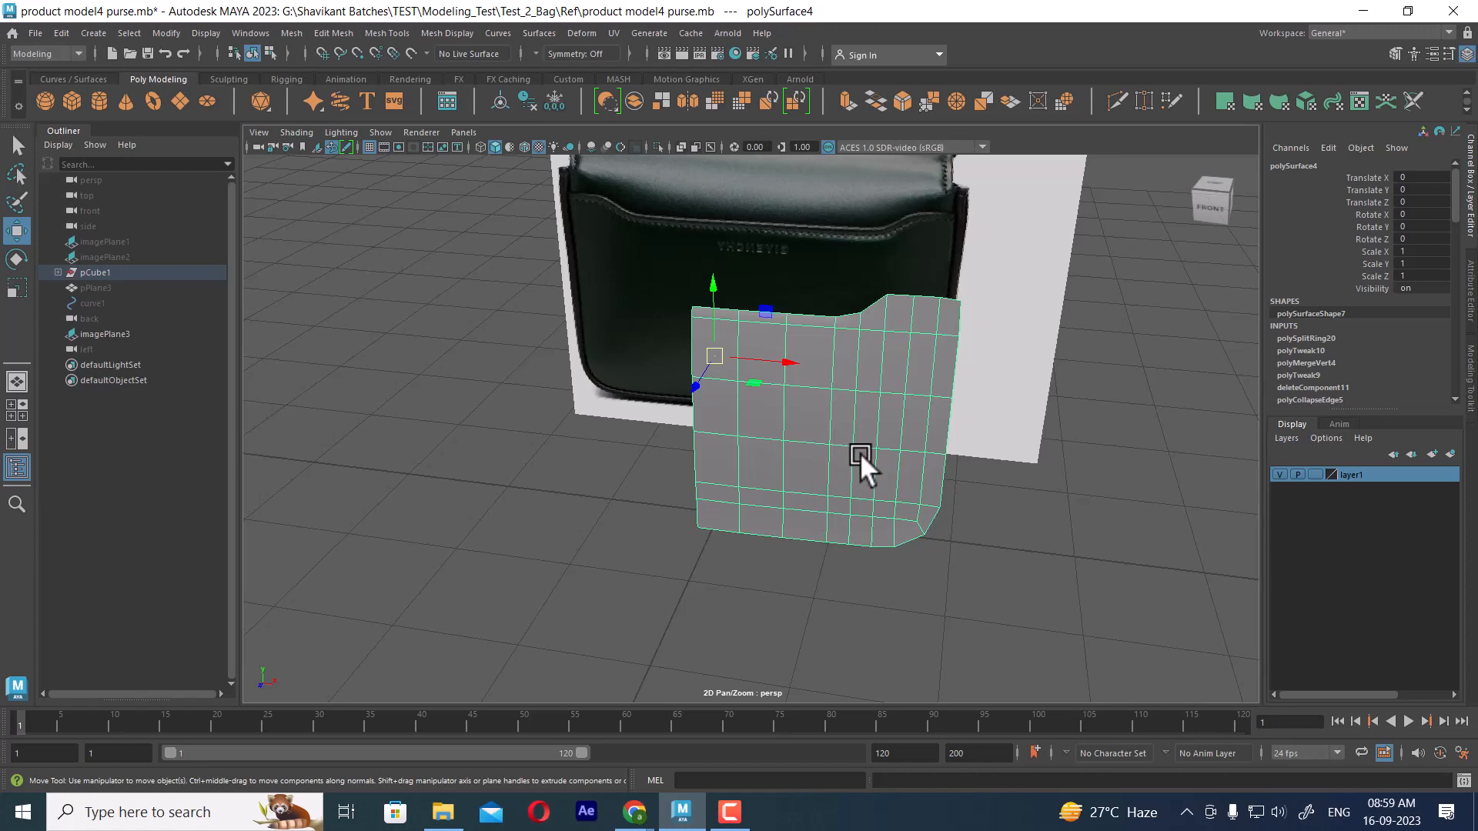
- Preview the bag's pocket panel in smoothed form, return it to its unsmoothed display and examine it at an angle
{"action": "key", "text": "3"}
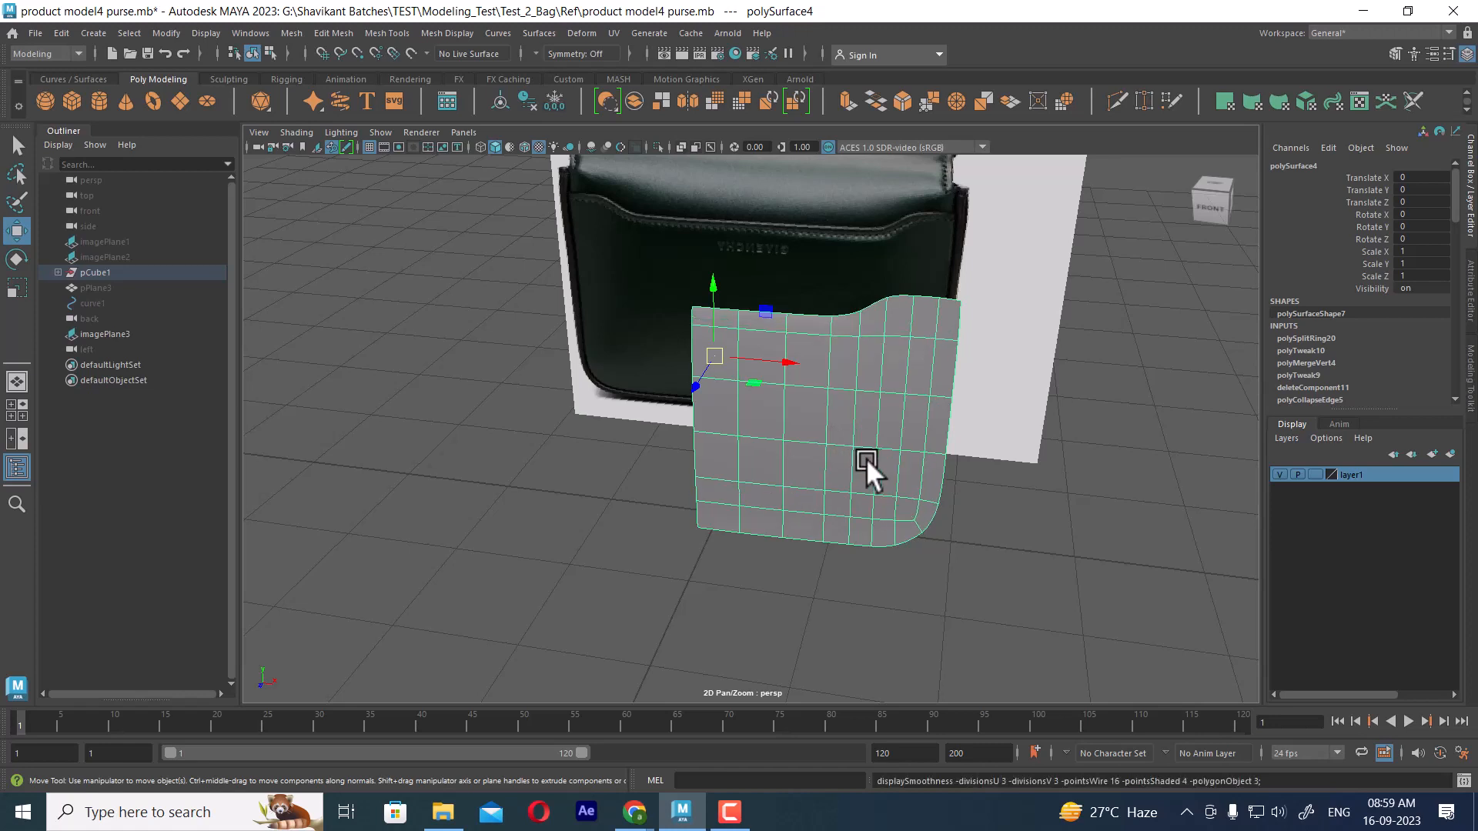
{"action": "key", "text": "1"}
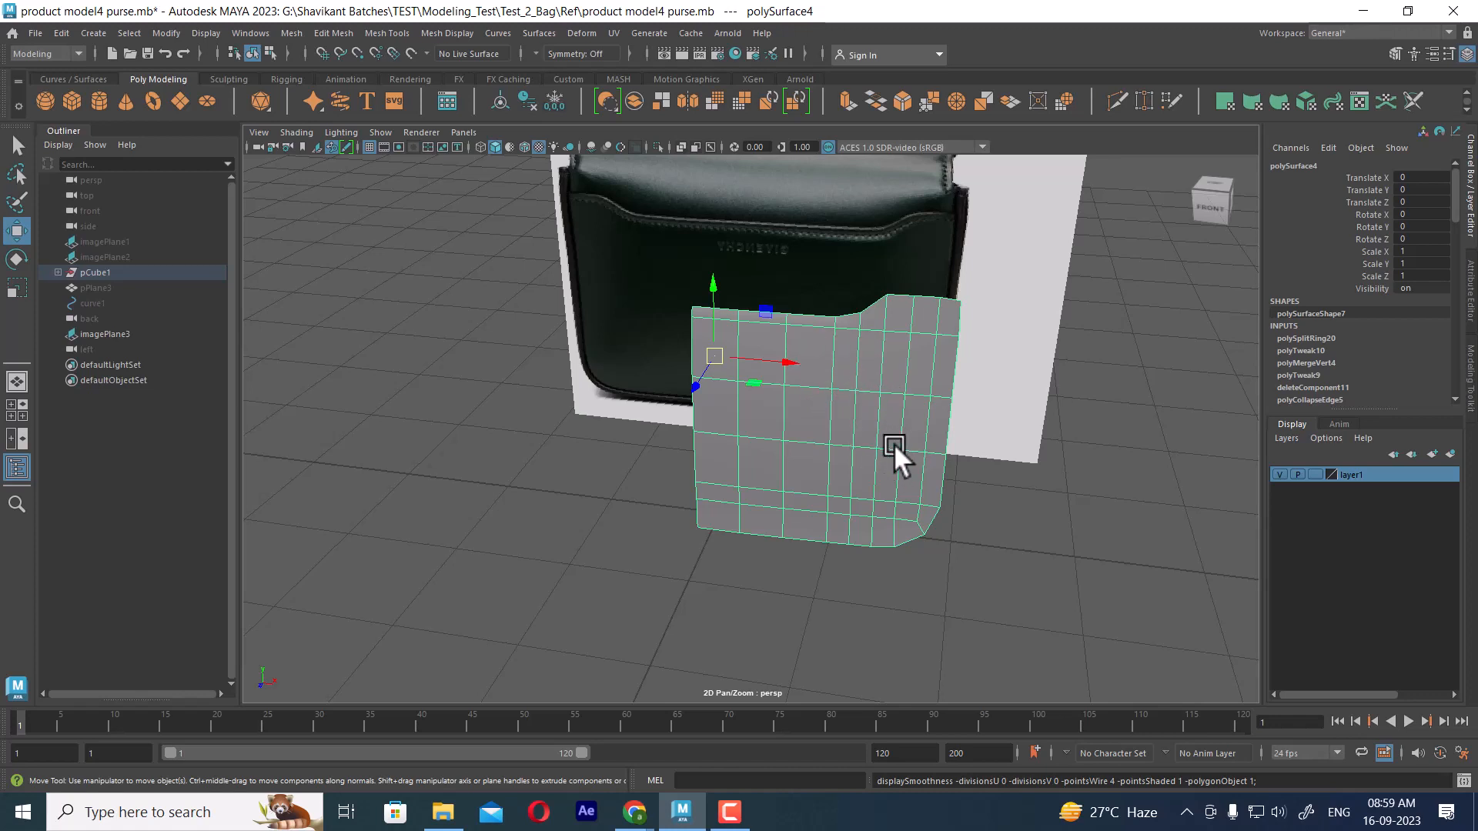
{"action": "left_click_drag", "start_coordinate": [993, 525], "coordinate": [925, 552], "text": "alt"}
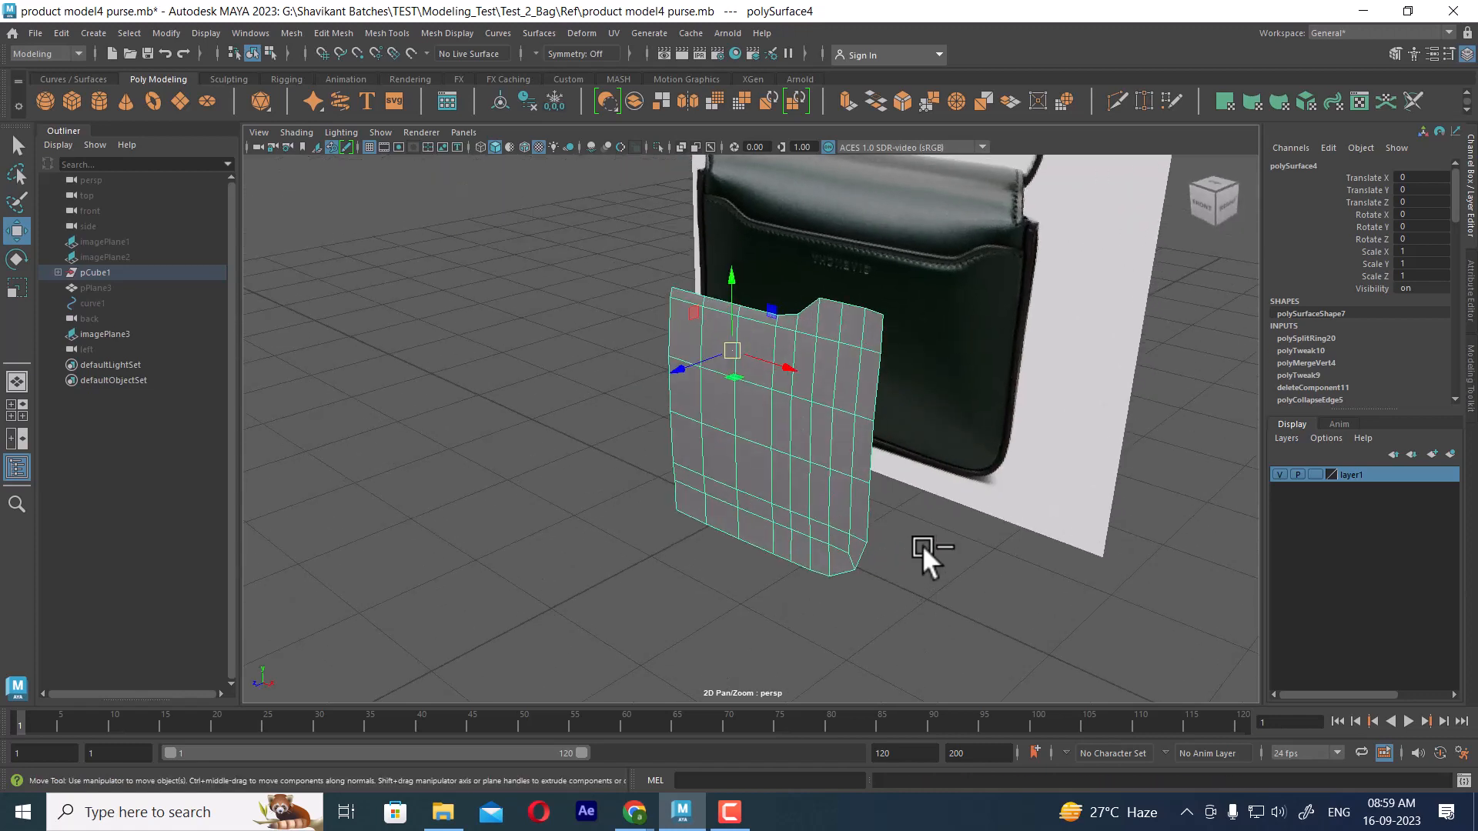
- Show all hidden objects so the bag body and reference planes surround the pocket panel
{"action": "key", "text": "ctrl+shift+h"}
{"action": "left_click", "coordinate": [205, 32]}
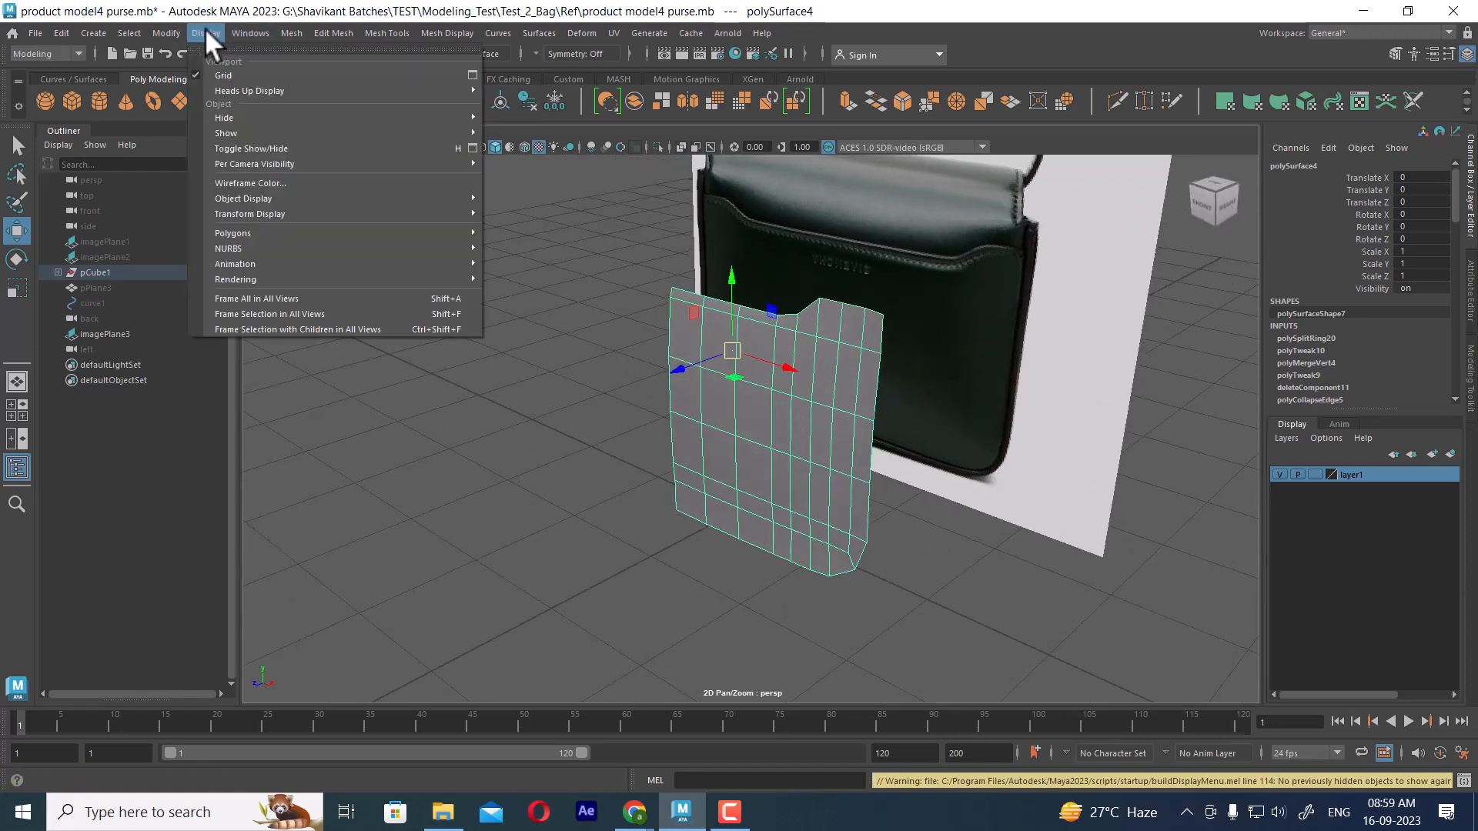
{"action": "mouse_move", "coordinate": [265, 132]}
{"action": "left_click", "coordinate": [551, 210]}
{"action": "left_click_drag", "start_coordinate": [959, 462], "coordinate": [708, 416], "text": "alt"}
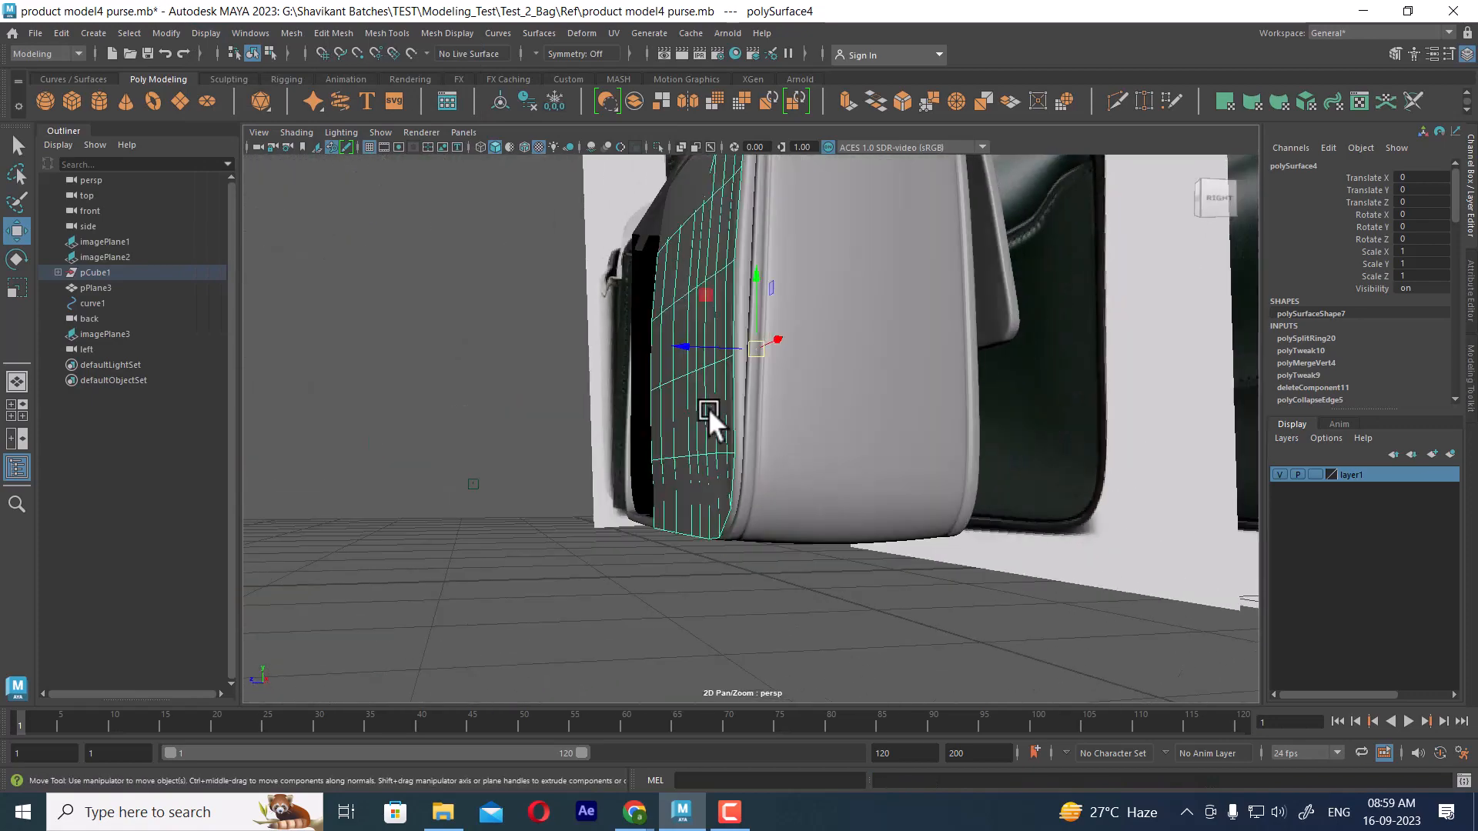
- Examine the pocket panel's alignment with the bag body and reference image in the side view
{"action": "key", "text": "space"}
{"action": "right_click_drag", "start_coordinate": [976, 601], "coordinate": [1100, 663], "text": "alt"}
{"action": "middle_click_drag", "start_coordinate": [1100, 663], "coordinate": [1144, 588], "text": "alt"}
{"action": "right_click_drag", "start_coordinate": [1093, 552], "coordinate": [1009, 524], "text": "alt"}
{"action": "key", "text": "space"}
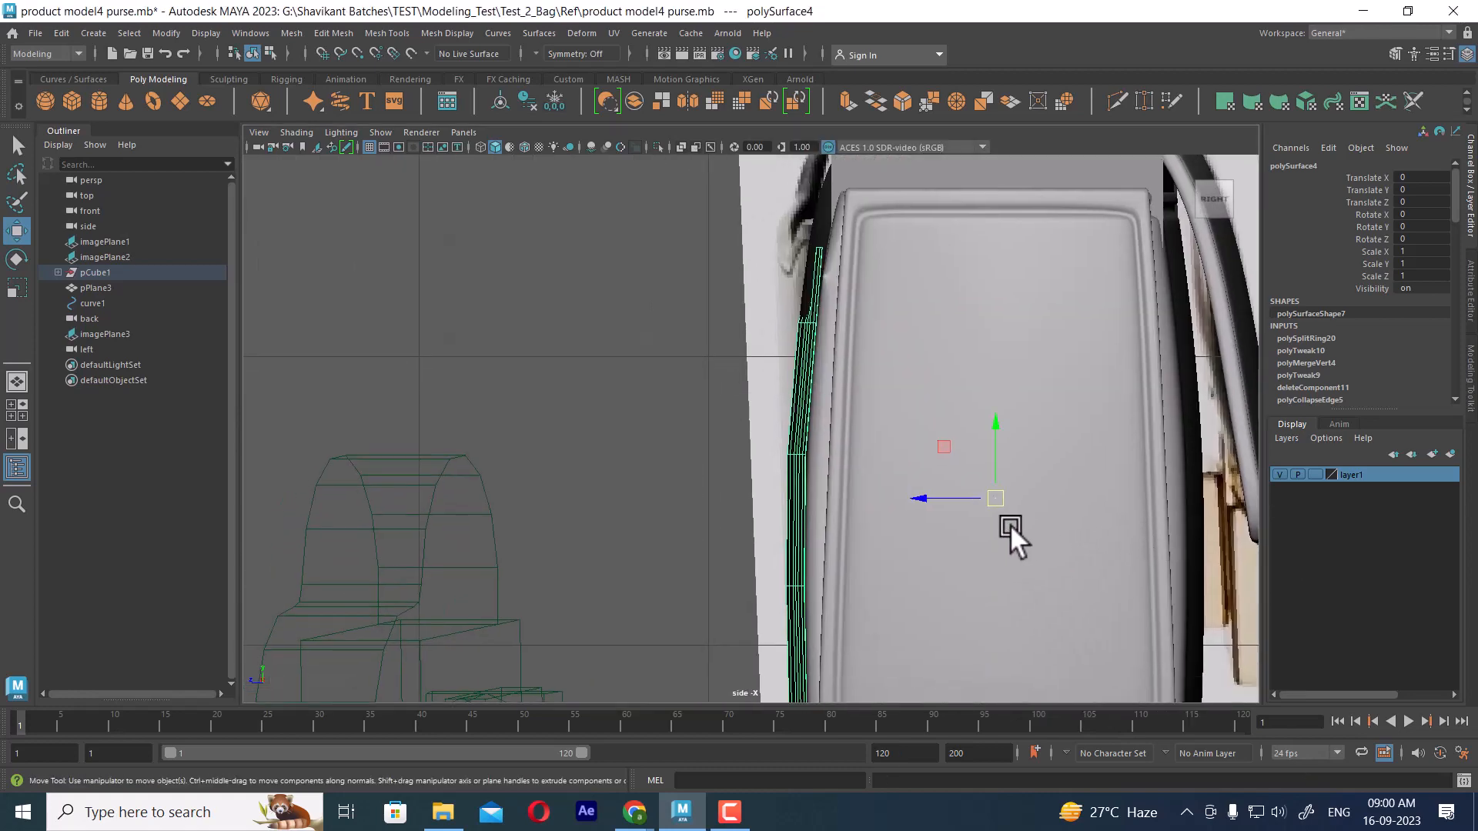
{"action": "right_click_drag", "start_coordinate": [830, 459], "coordinate": [769, 408], "text": "alt"}
{"action": "middle_click_drag", "start_coordinate": [709, 408], "coordinate": [725, 260], "text": "alt"}
{"action": "right_click_drag", "start_coordinate": [824, 454], "coordinate": [718, 399], "text": "alt"}
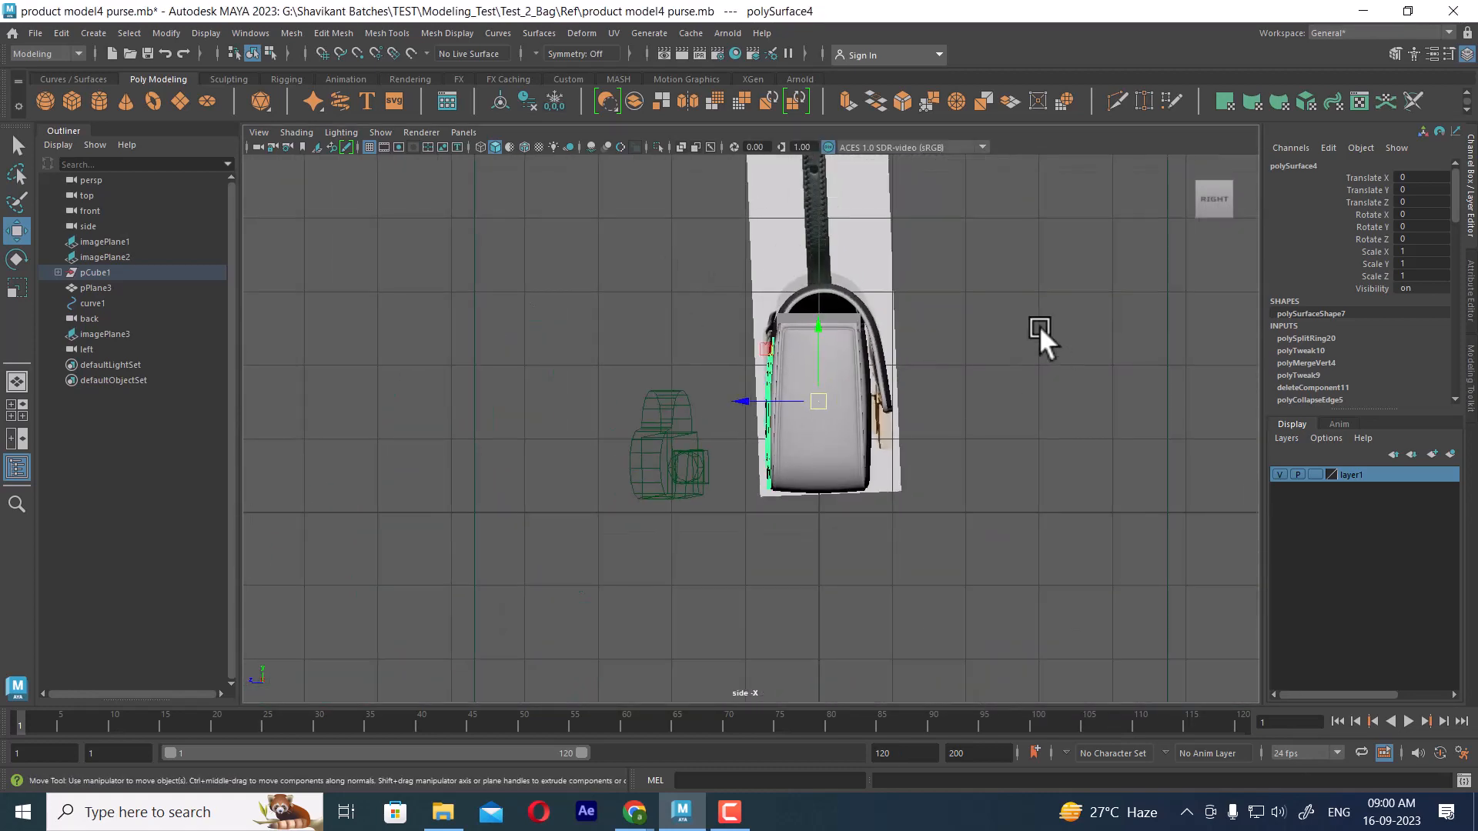
- In the four-view layout, extrude all faces of the pocket panel to a Local Translate Z of about -0.052
{"action": "right_click_drag", "start_coordinate": [1039, 325], "coordinate": [1086, 447], "text": "alt"}
{"action": "key", "text": "space"}
{"action": "left_click_drag", "start_coordinate": [1022, 326], "coordinate": [1119, 346], "text": "alt"}
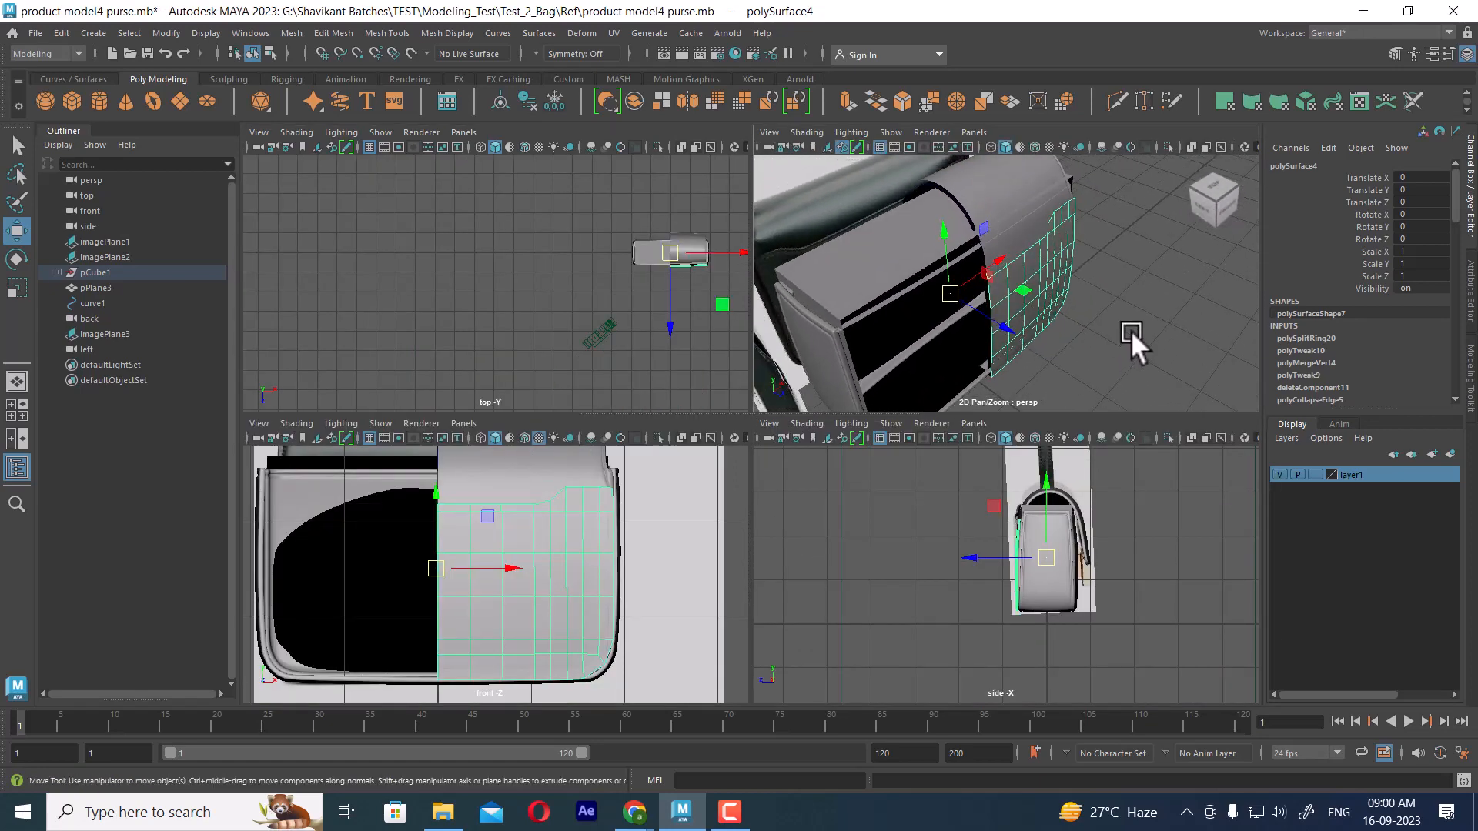
{"action": "right_click", "coordinate": [1131, 299]}
{"action": "left_click", "coordinate": [1116, 283]}
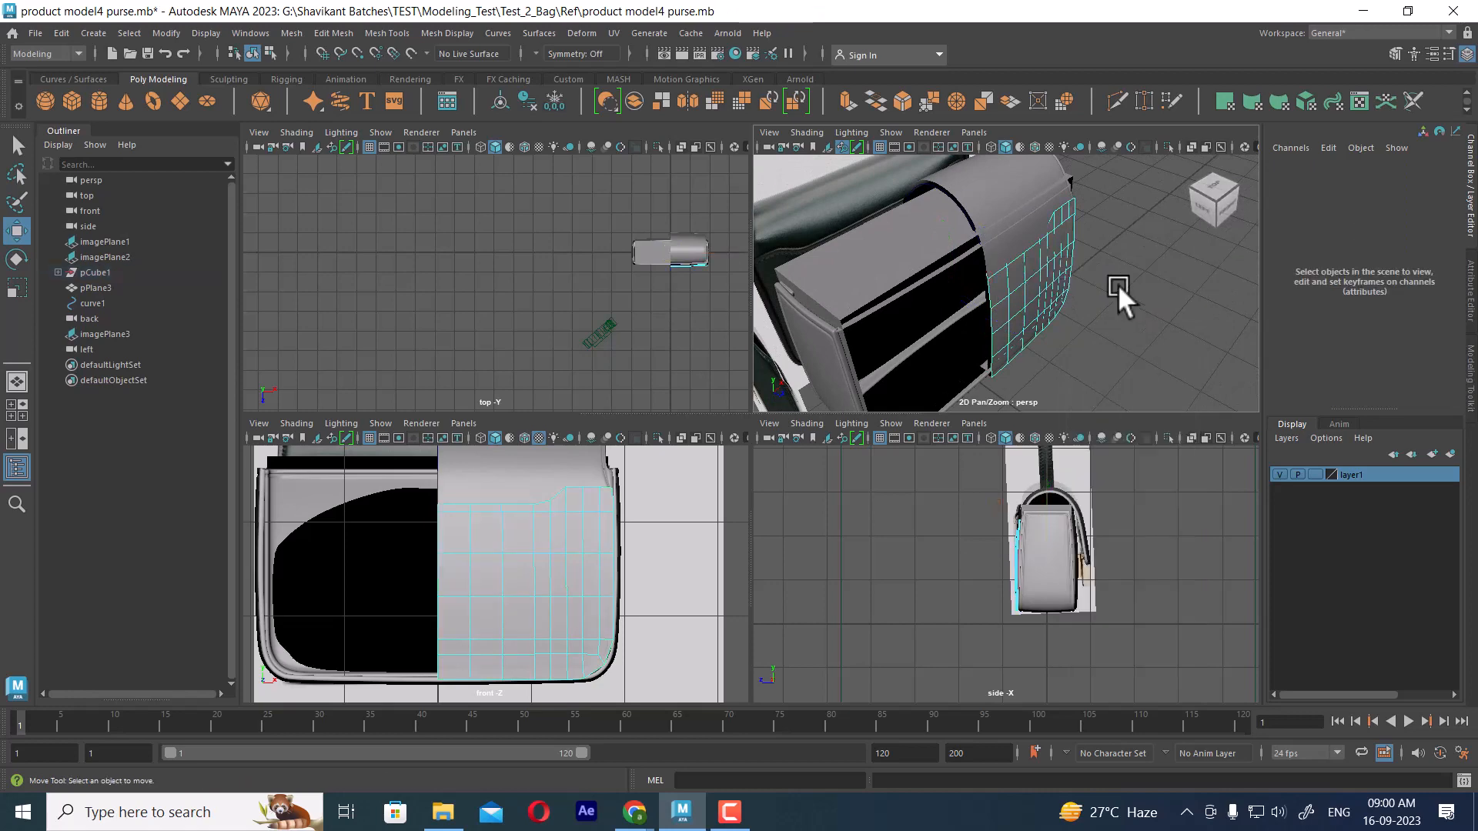
{"action": "left_click_drag", "start_coordinate": [1104, 196], "coordinate": [1076, 351]}
{"action": "right_click", "coordinate": [1133, 249], "text": "shift"}
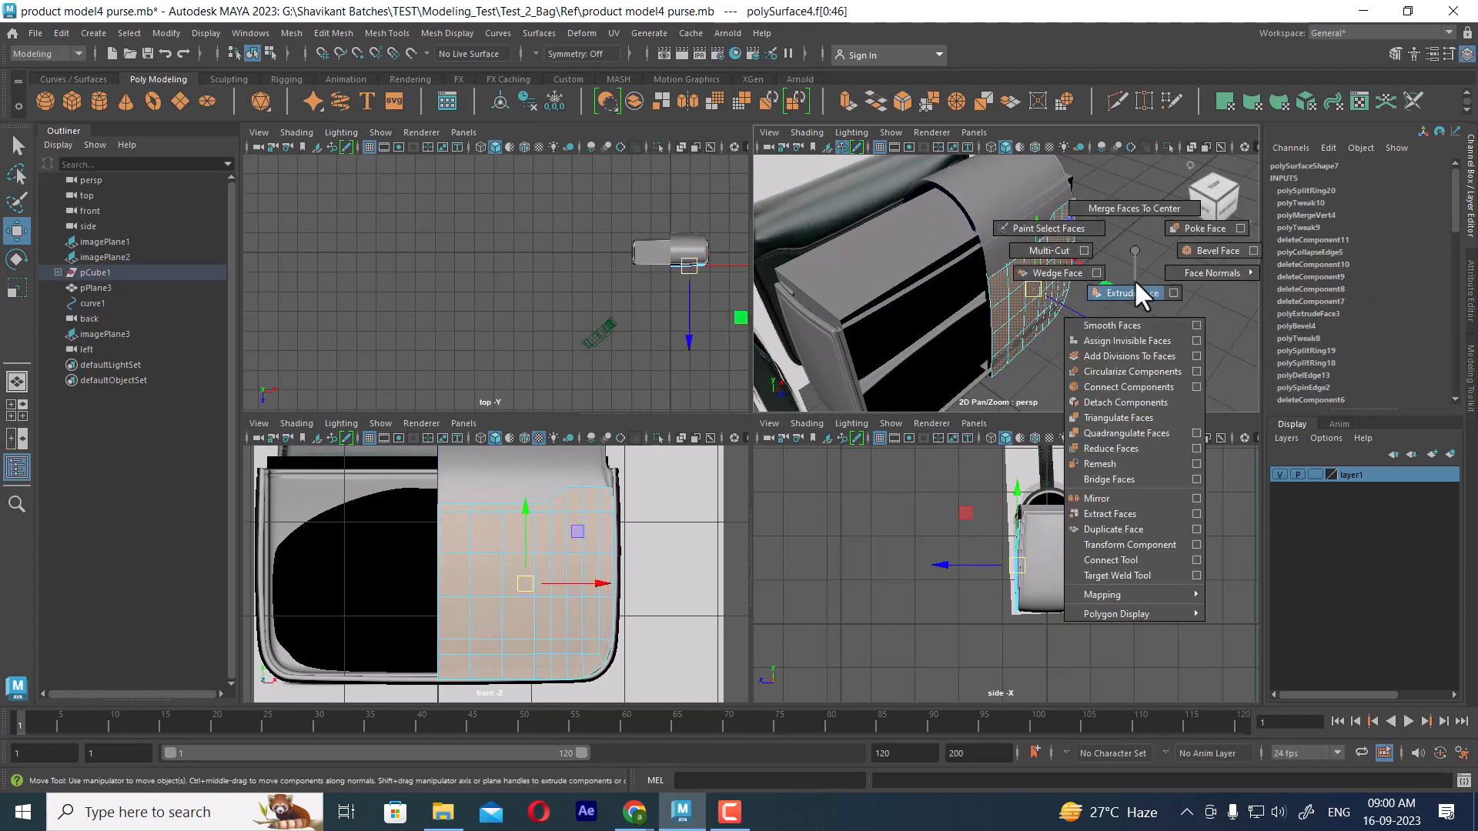
{"action": "left_click", "coordinate": [1134, 292]}
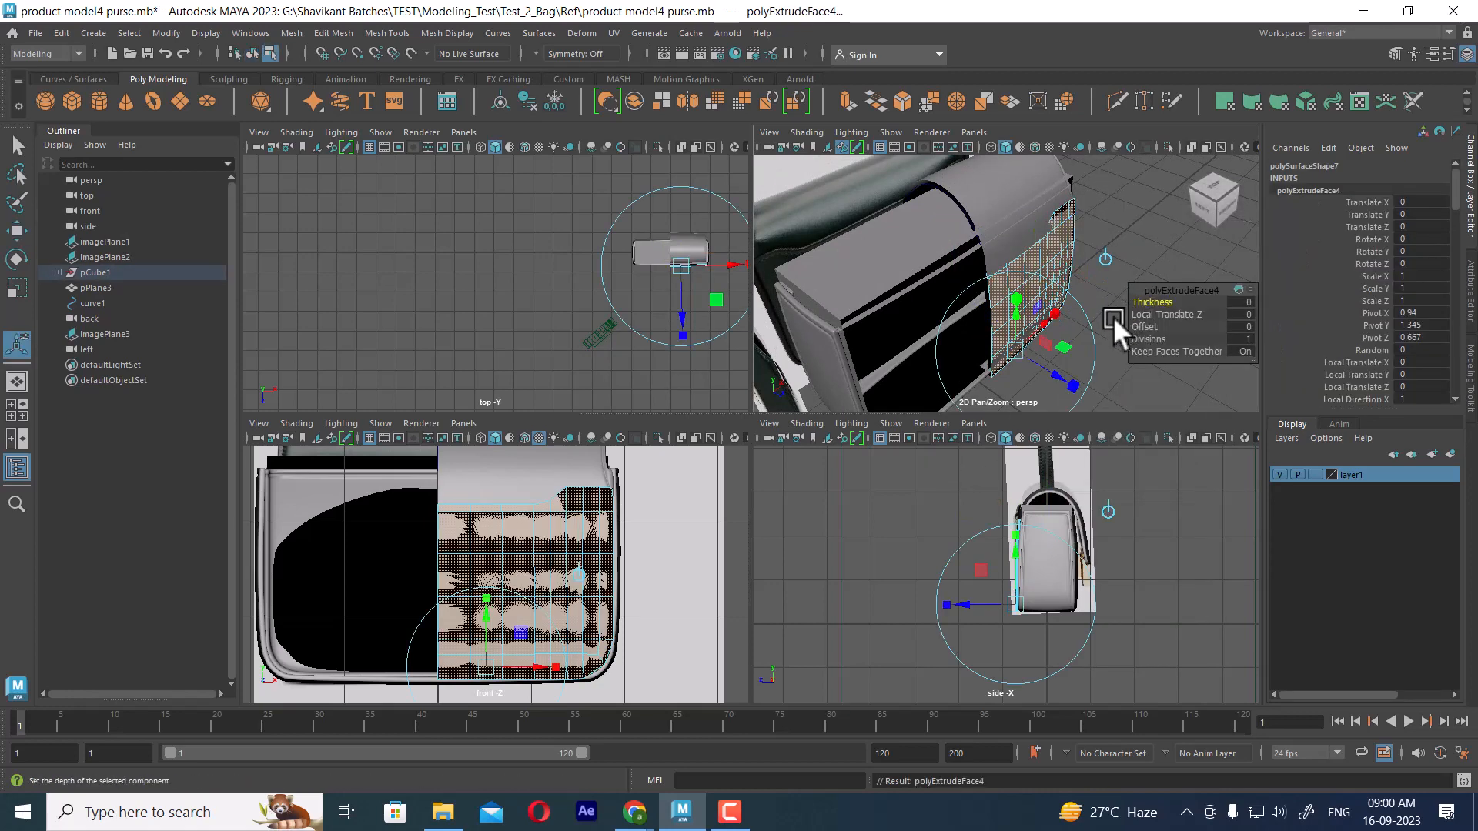
{"action": "scroll", "coordinate": [1086, 612], "scroll_direction": "up", "scroll_amount": 5}
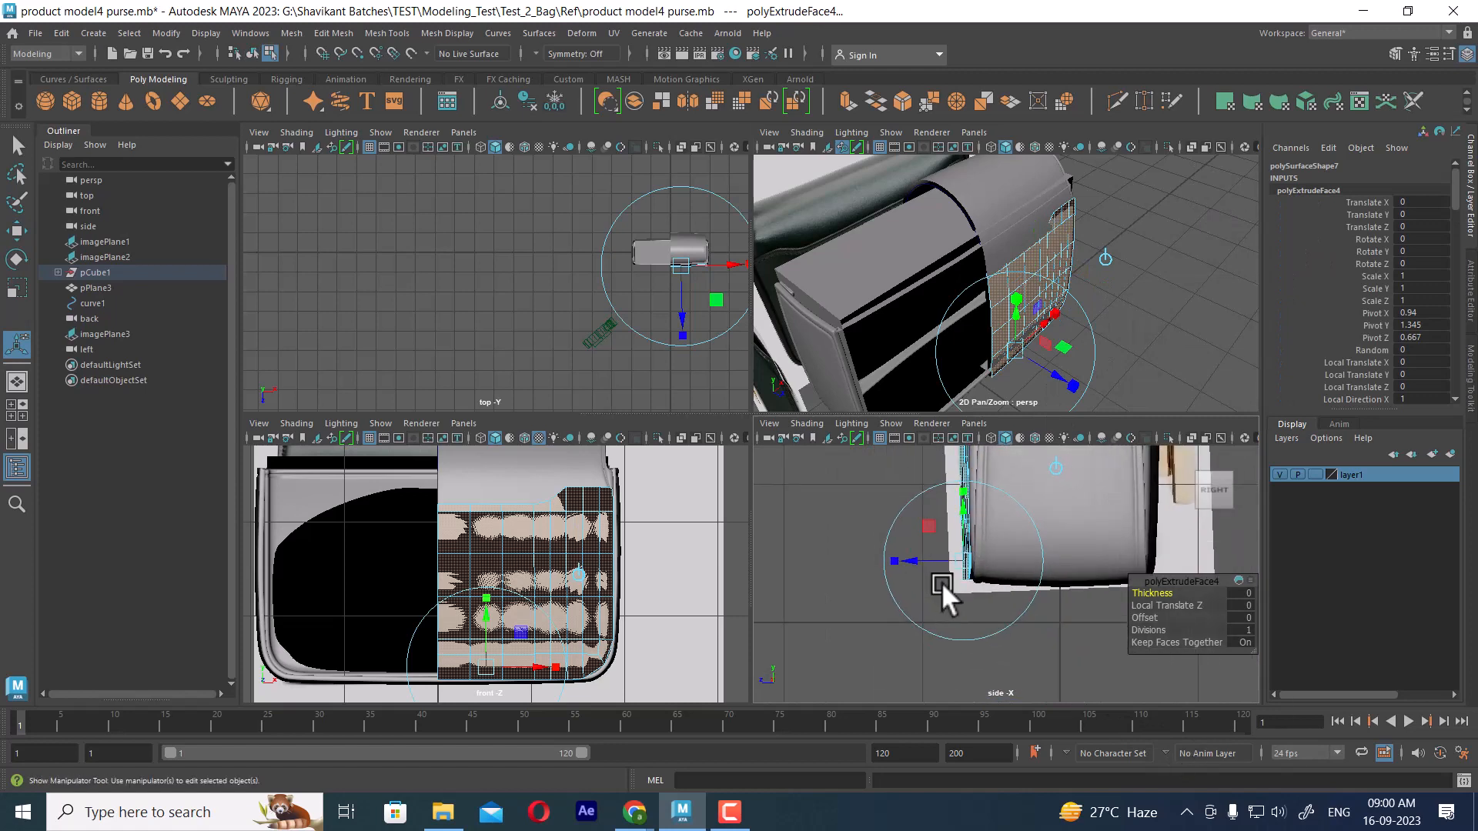
{"action": "left_click_drag", "start_coordinate": [914, 559], "coordinate": [917, 554]}
- Return the extruded pocket panel to object mode and isolate it by hiding all unselected objects
{"action": "left_click_drag", "start_coordinate": [1075, 326], "coordinate": [840, 226], "text": "alt"}
{"action": "scroll", "coordinate": [991, 226], "scroll_direction": "up", "scroll_amount": 3}
{"action": "scroll", "coordinate": [991, 262], "scroll_direction": "up", "scroll_amount": 1}
{"action": "scroll", "coordinate": [991, 262], "scroll_direction": "down", "scroll_amount": 4}
{"action": "scroll", "coordinate": [953, 251], "scroll_direction": "up", "scroll_amount": 2}
{"action": "scroll", "coordinate": [937, 319], "scroll_direction": "up", "scroll_amount": 1}
{"action": "left_click_drag", "start_coordinate": [954, 251], "coordinate": [1086, 274], "text": "alt"}
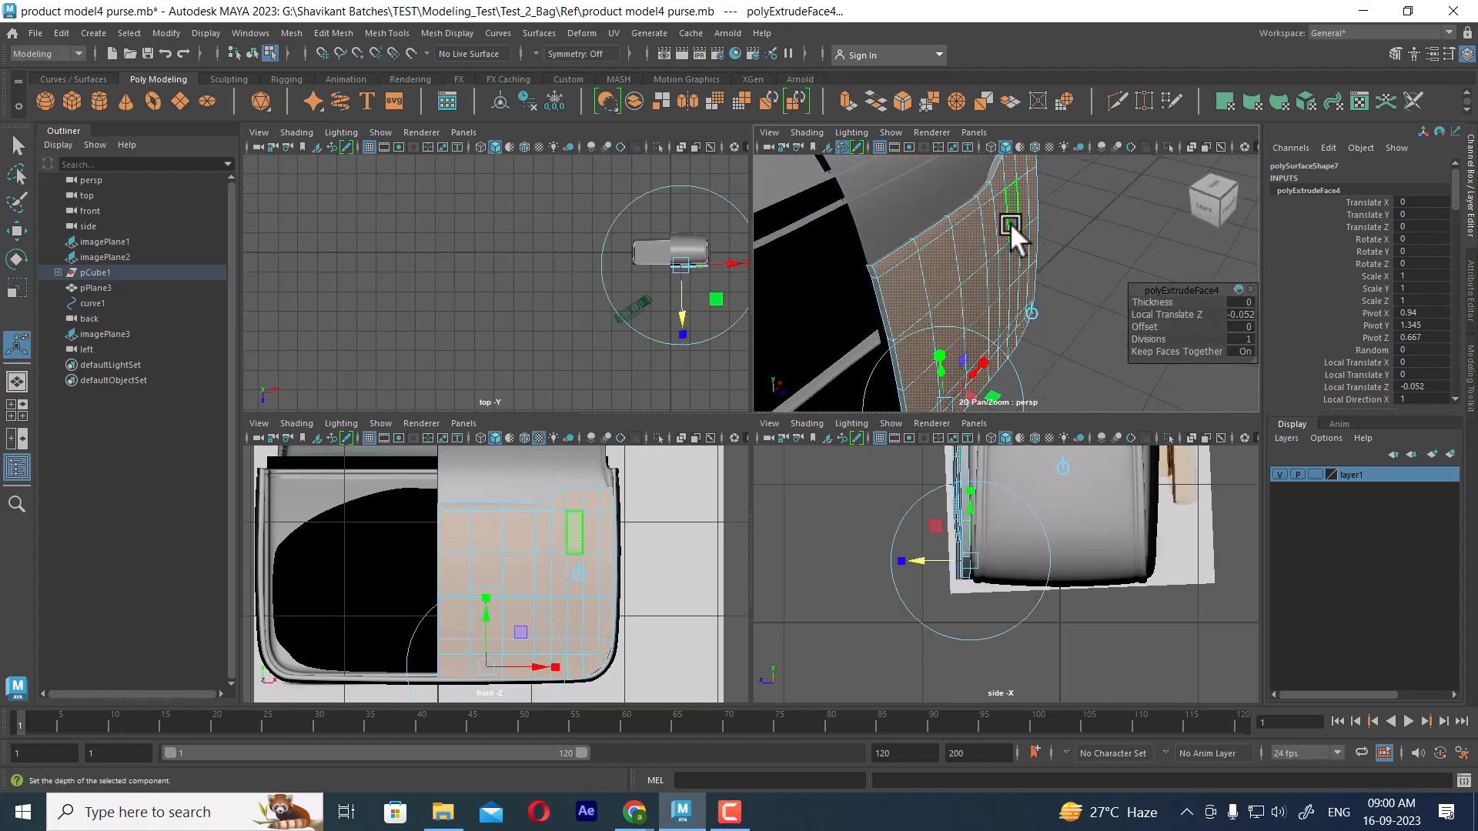
{"action": "right_click_drag", "start_coordinate": [1009, 224], "coordinate": [1135, 146]}
{"action": "left_click", "coordinate": [1007, 263]}
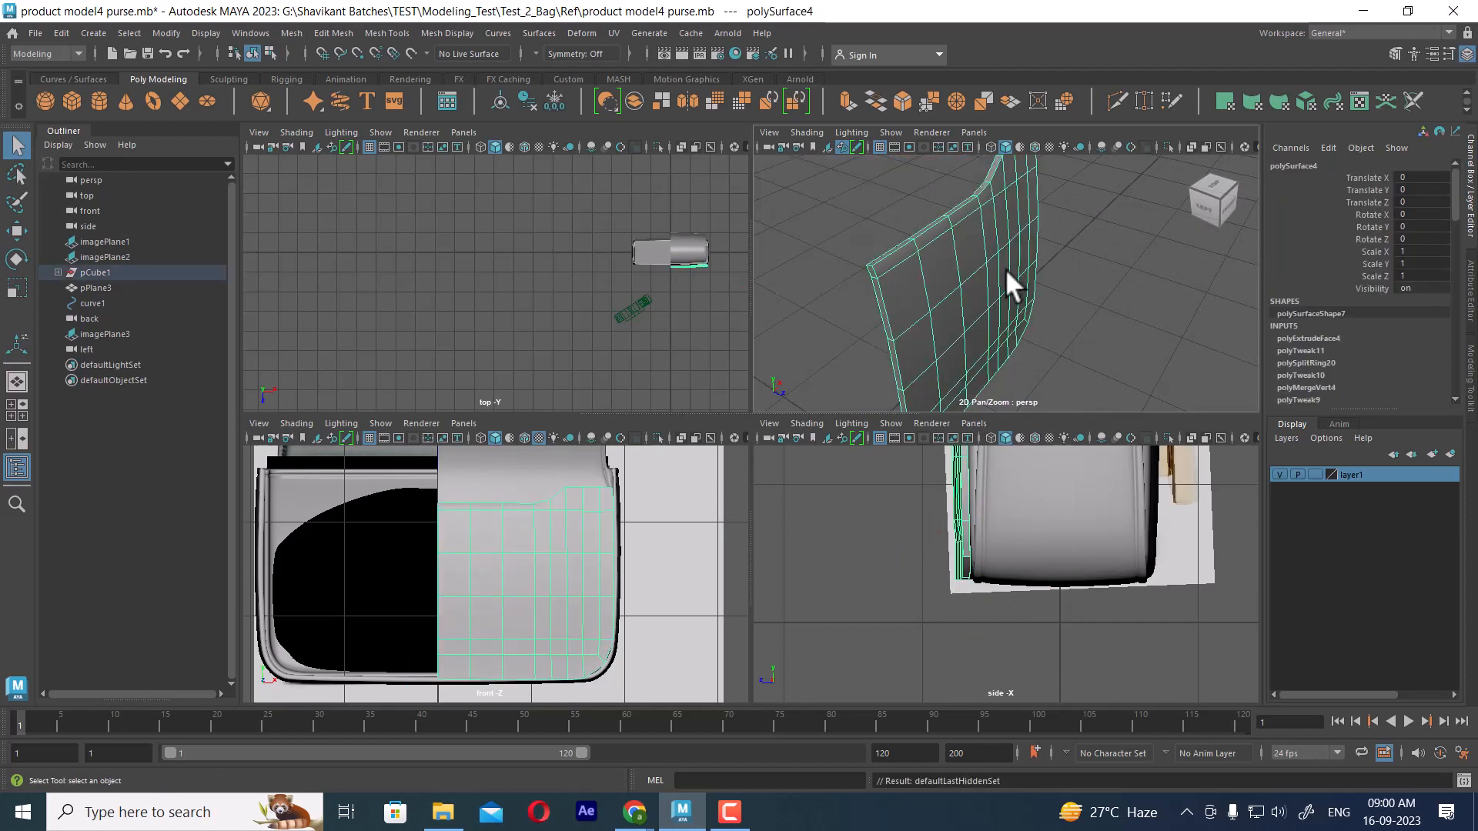
{"action": "key", "text": "alt+h"}
{"action": "mouse_move", "coordinate": [1005, 268]}
{"action": "left_mouse_down", "text": "alt"}
{"action": "mouse_move", "coordinate": [1032, 303]}
{"action": "mouse_move", "coordinate": [1012, 280]}
{"action": "mouse_move", "coordinate": [997, 296]}
{"action": "left_mouse_up", "text": "alt"}
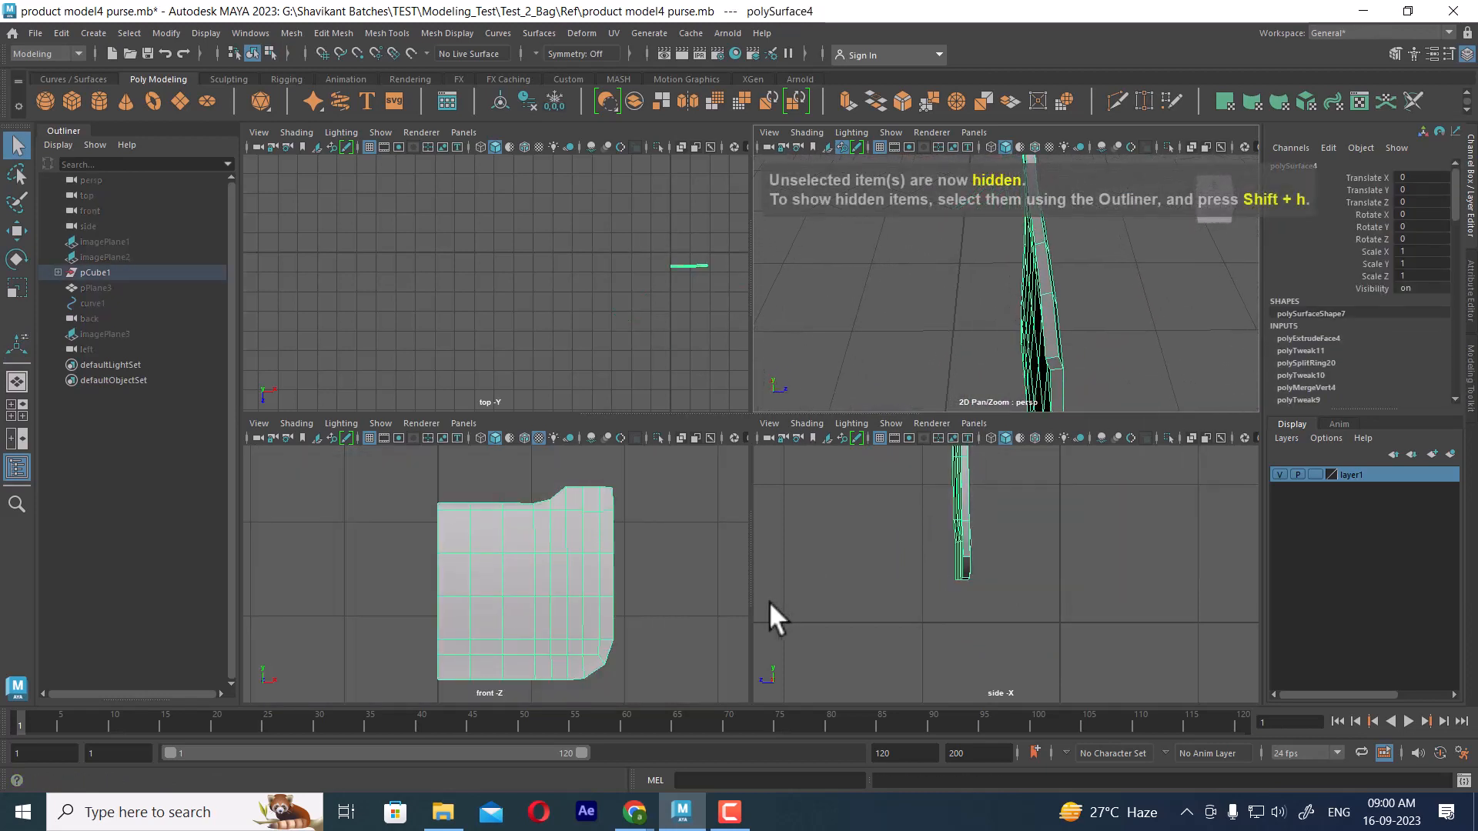
{"action": "middle_click_drag", "start_coordinate": [1007, 470], "coordinate": [1016, 571], "text": "alt"}
{"action": "scroll", "coordinate": [1016, 571], "scroll_direction": "up", "scroll_amount": 2}
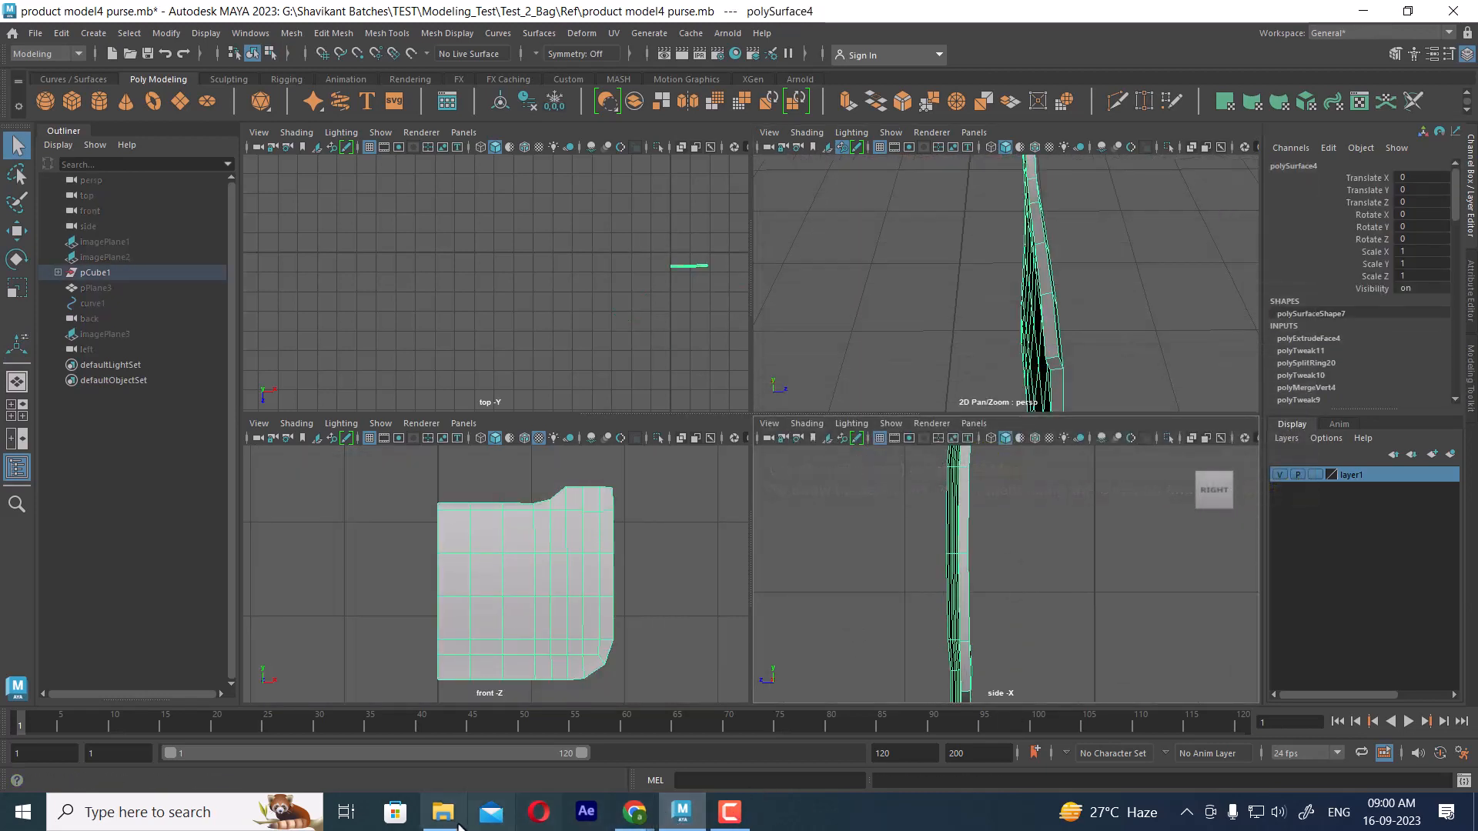
- Deselect the panel, switch to File Explorer and open Ref (3).jpg from the Test_2_Bag Ref folder on drive G
{"action": "mouse_move", "coordinate": [455, 823]}
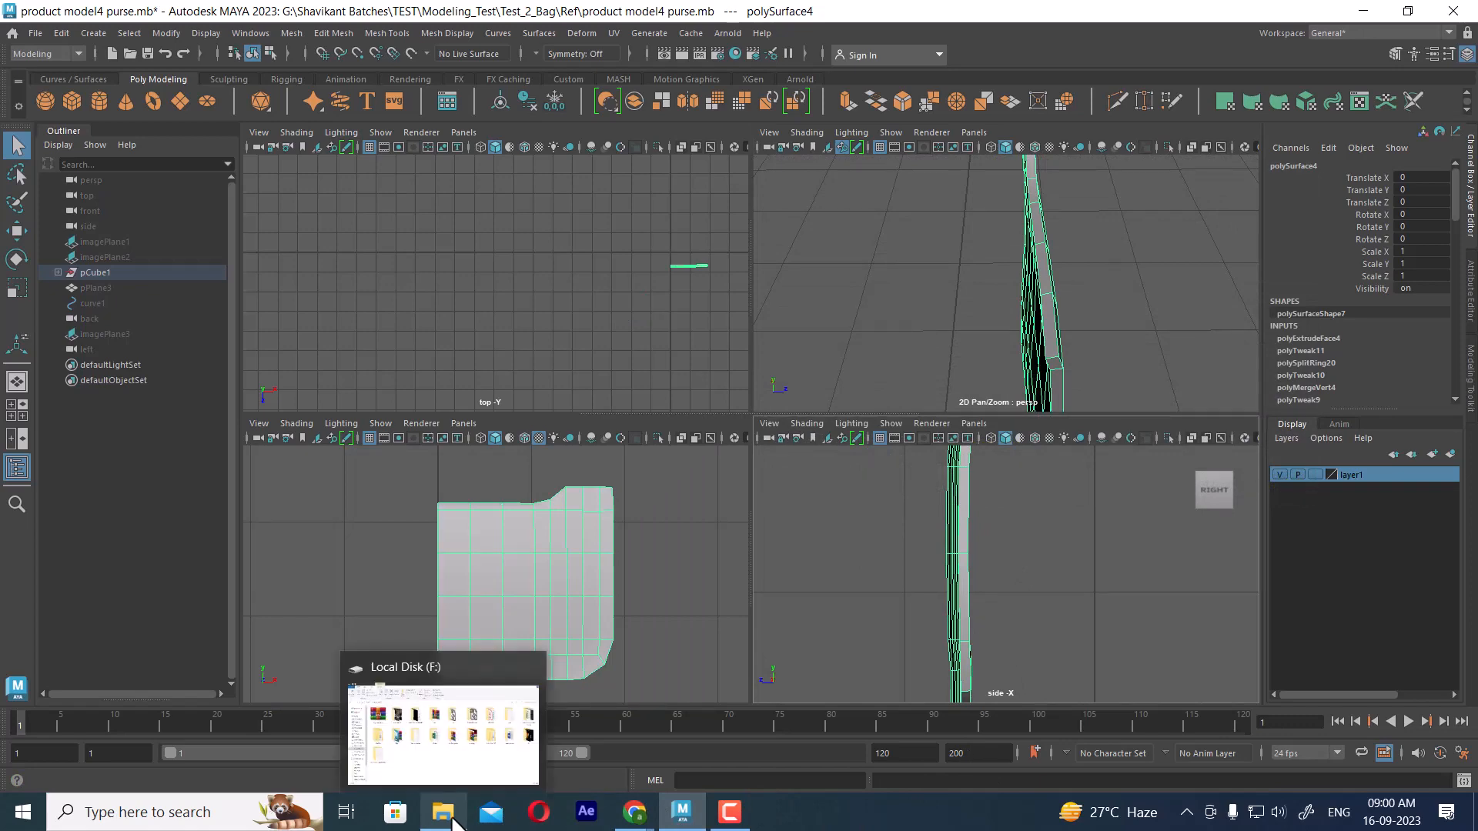
{"action": "left_click", "coordinate": [979, 620]}
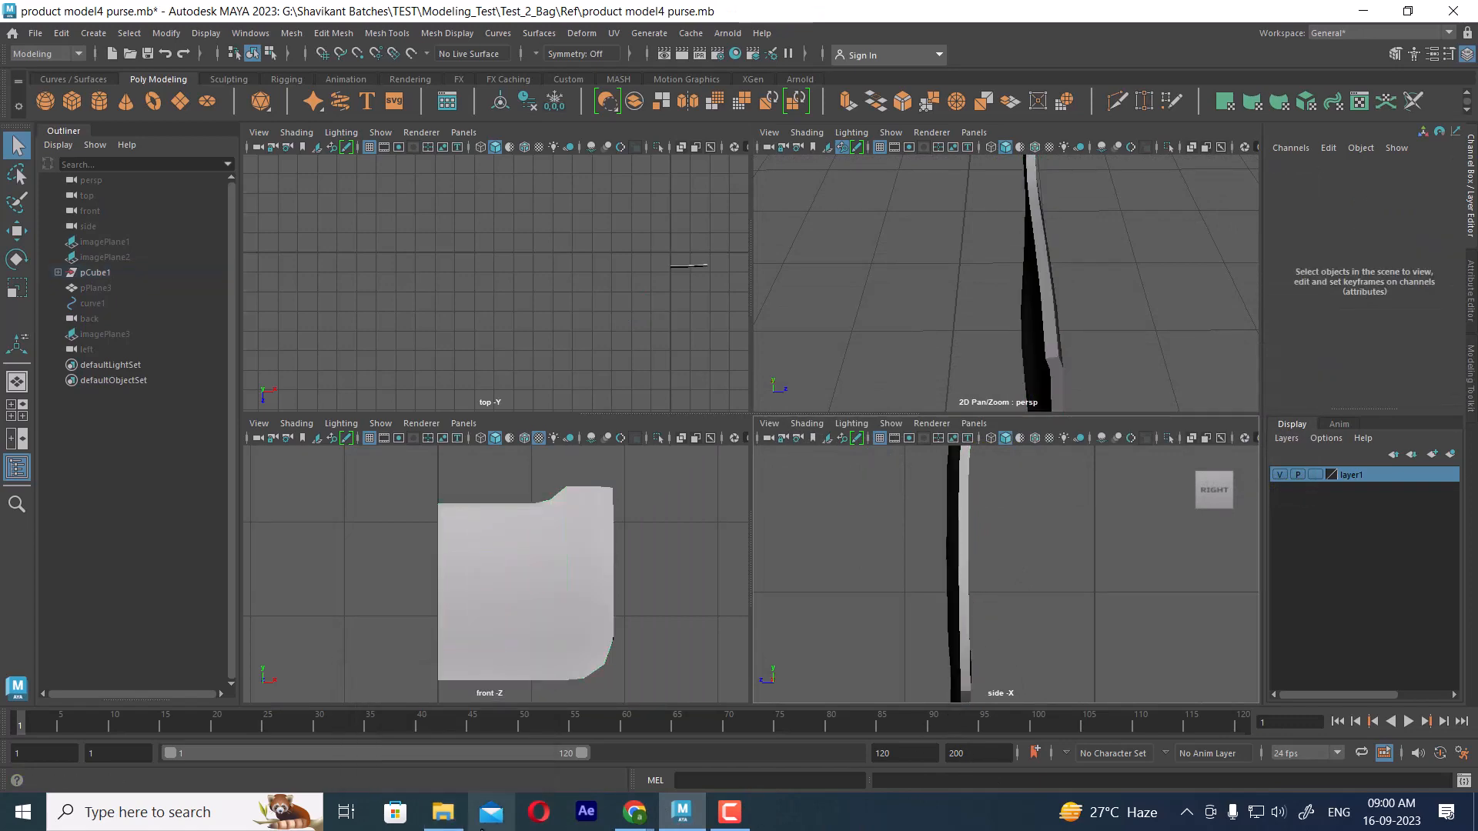
{"action": "left_click", "coordinate": [445, 823]}
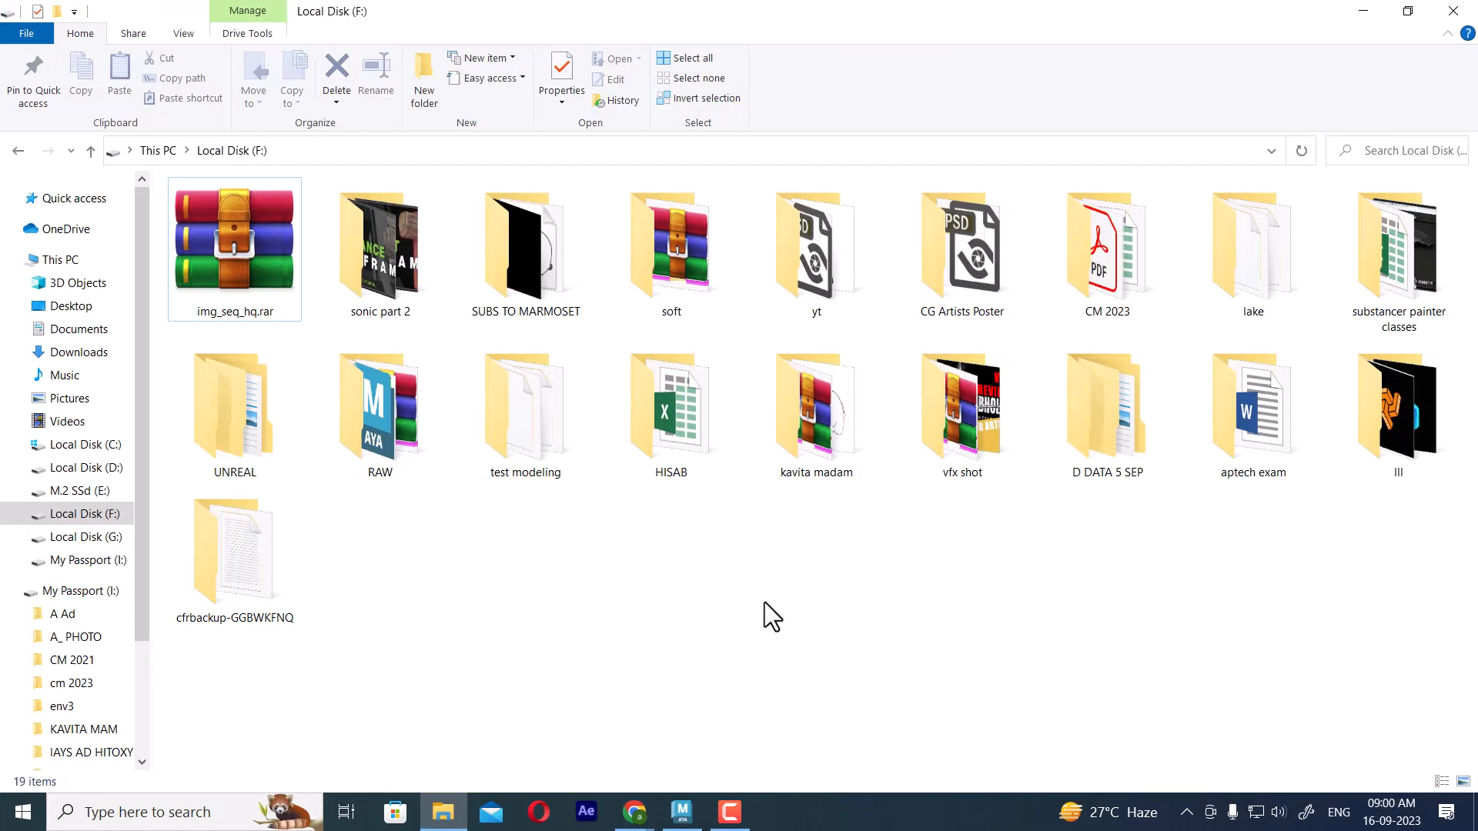
{"action": "left_click", "coordinate": [83, 538]}
{"action": "double_click", "coordinate": [611, 301]}
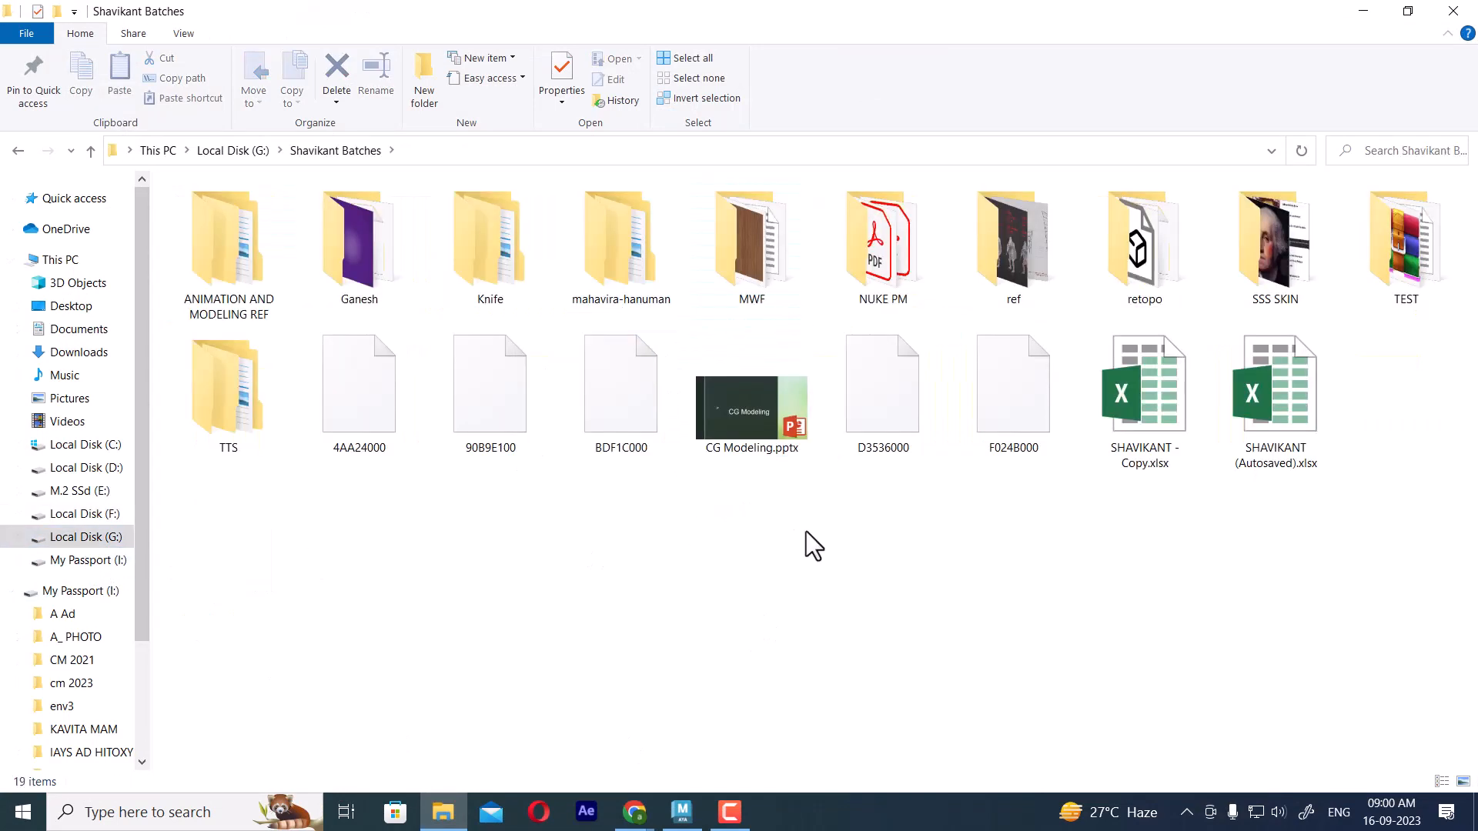
{"action": "double_click", "coordinate": [1405, 262]}
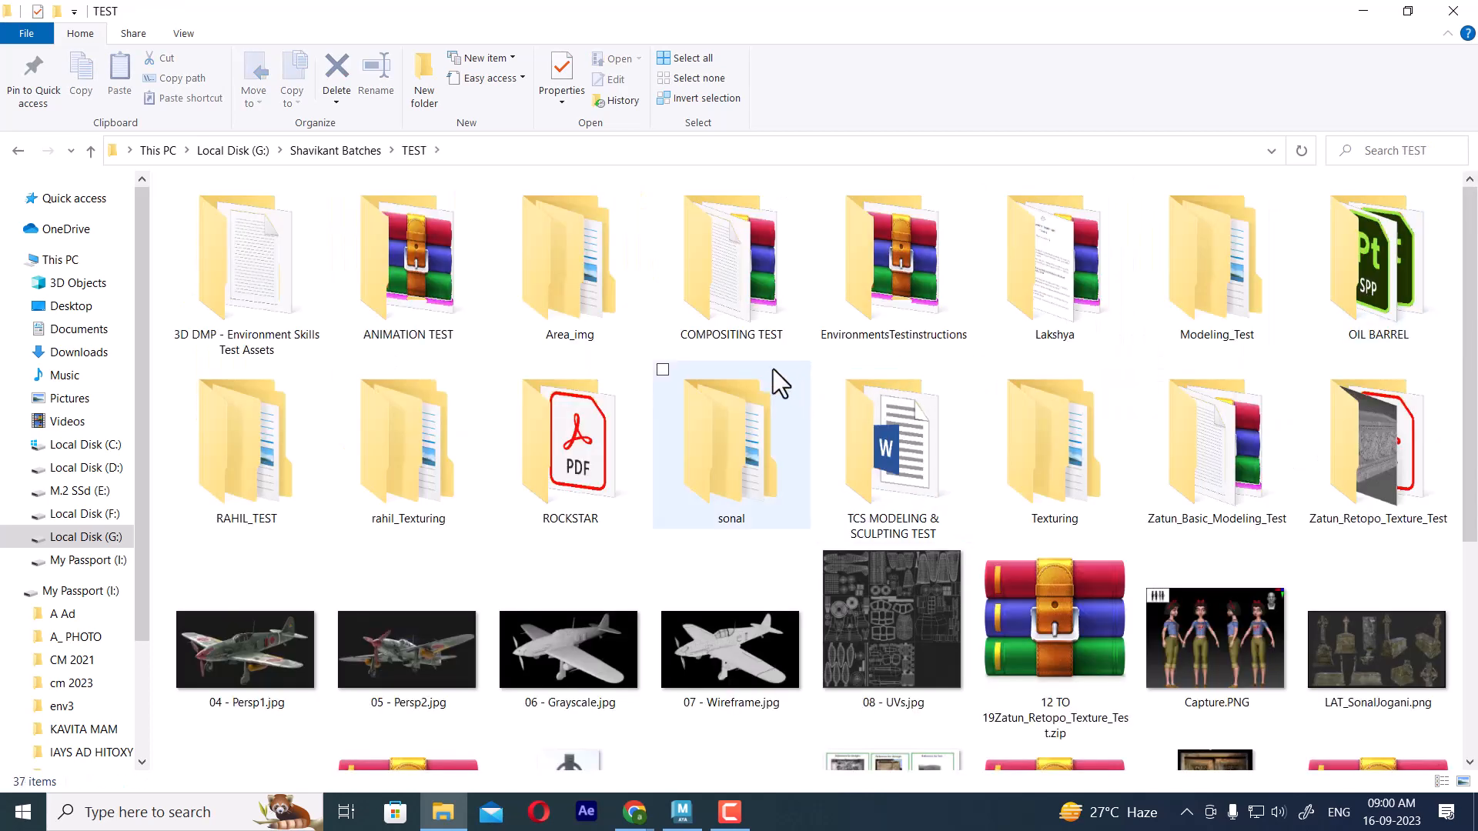
{"action": "double_click", "coordinate": [1202, 258]}
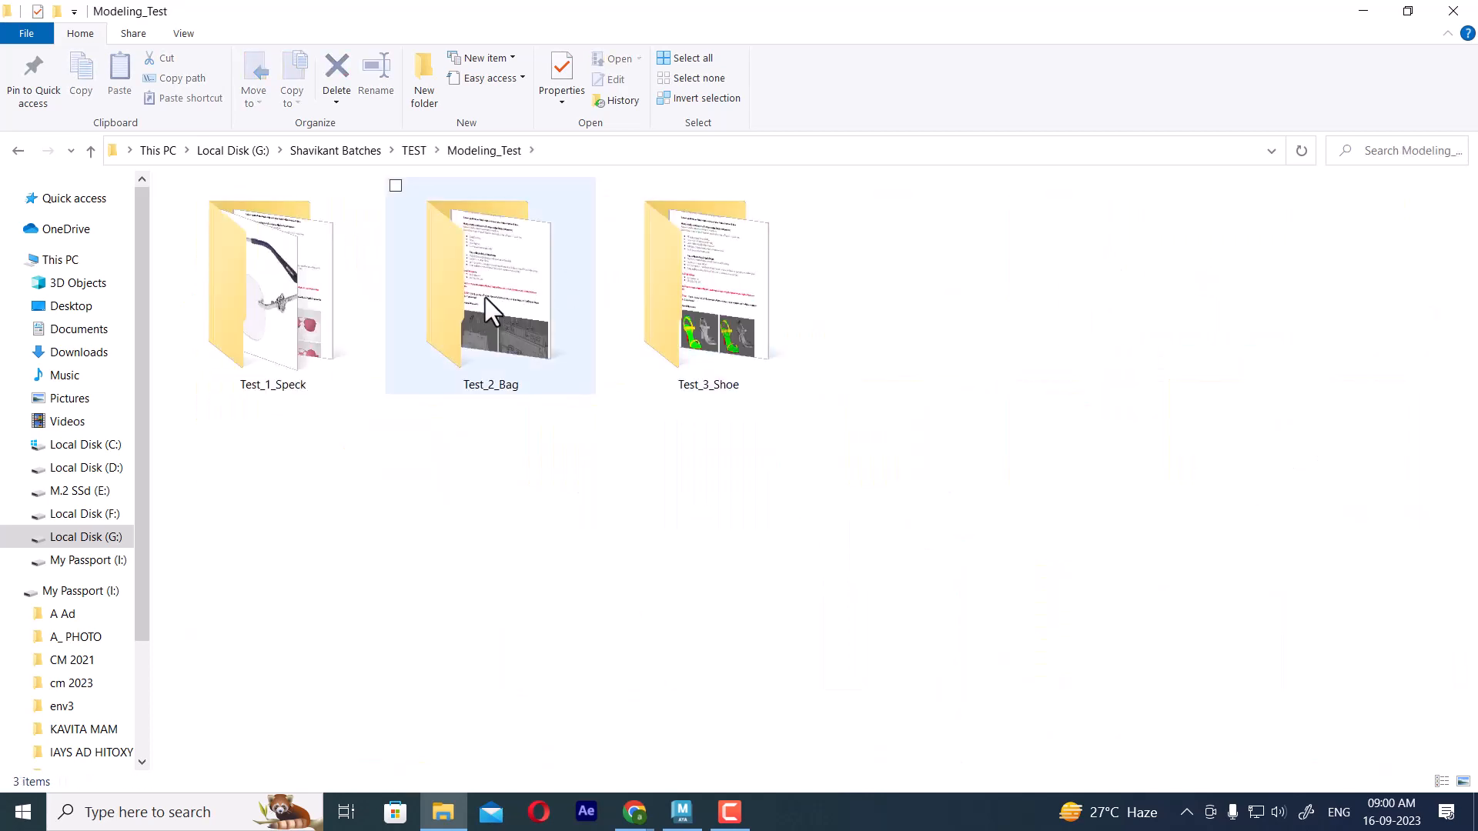
{"action": "double_click", "coordinate": [521, 306]}
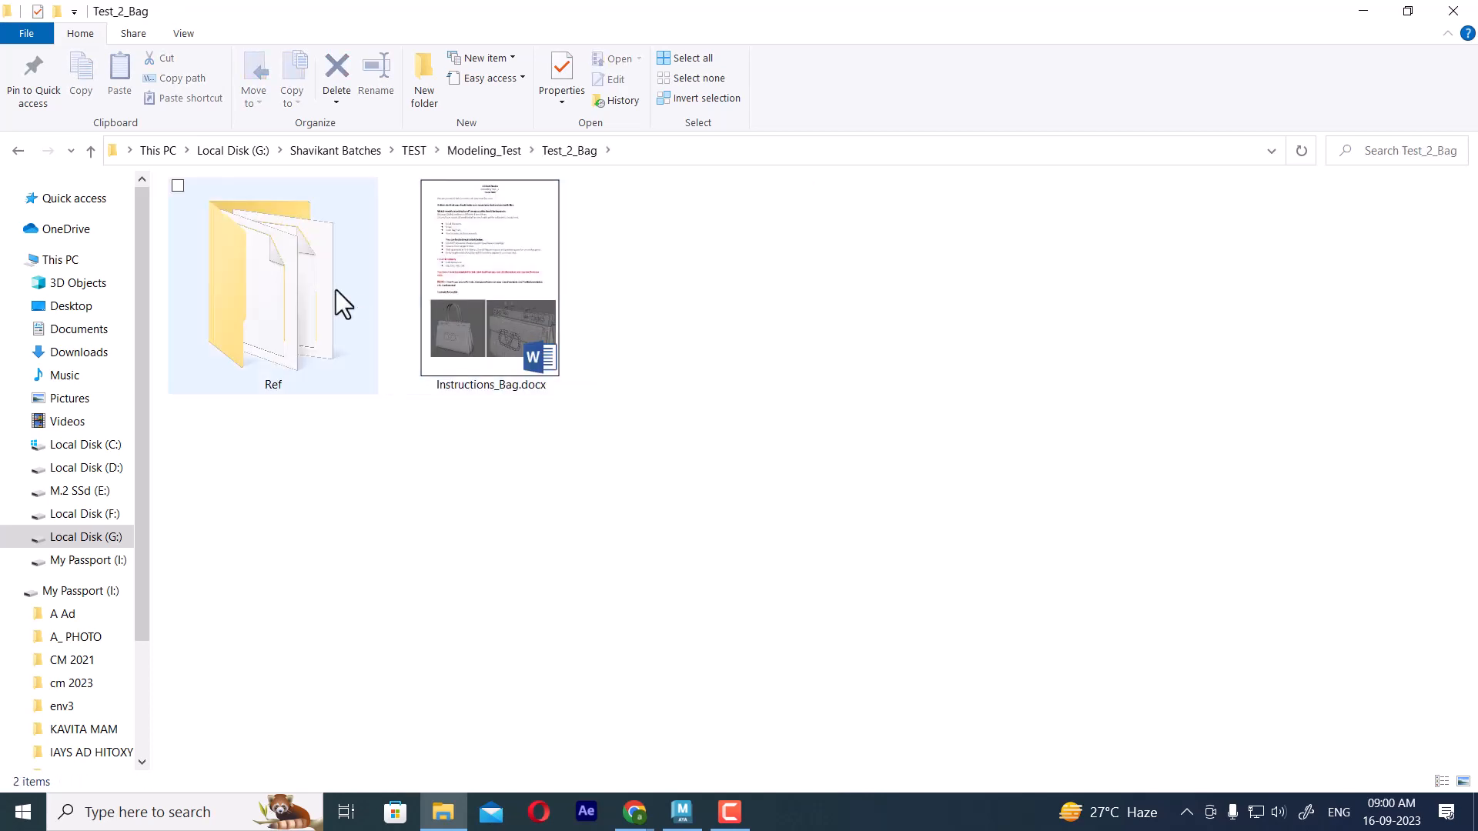
{"action": "double_click", "coordinate": [294, 294]}
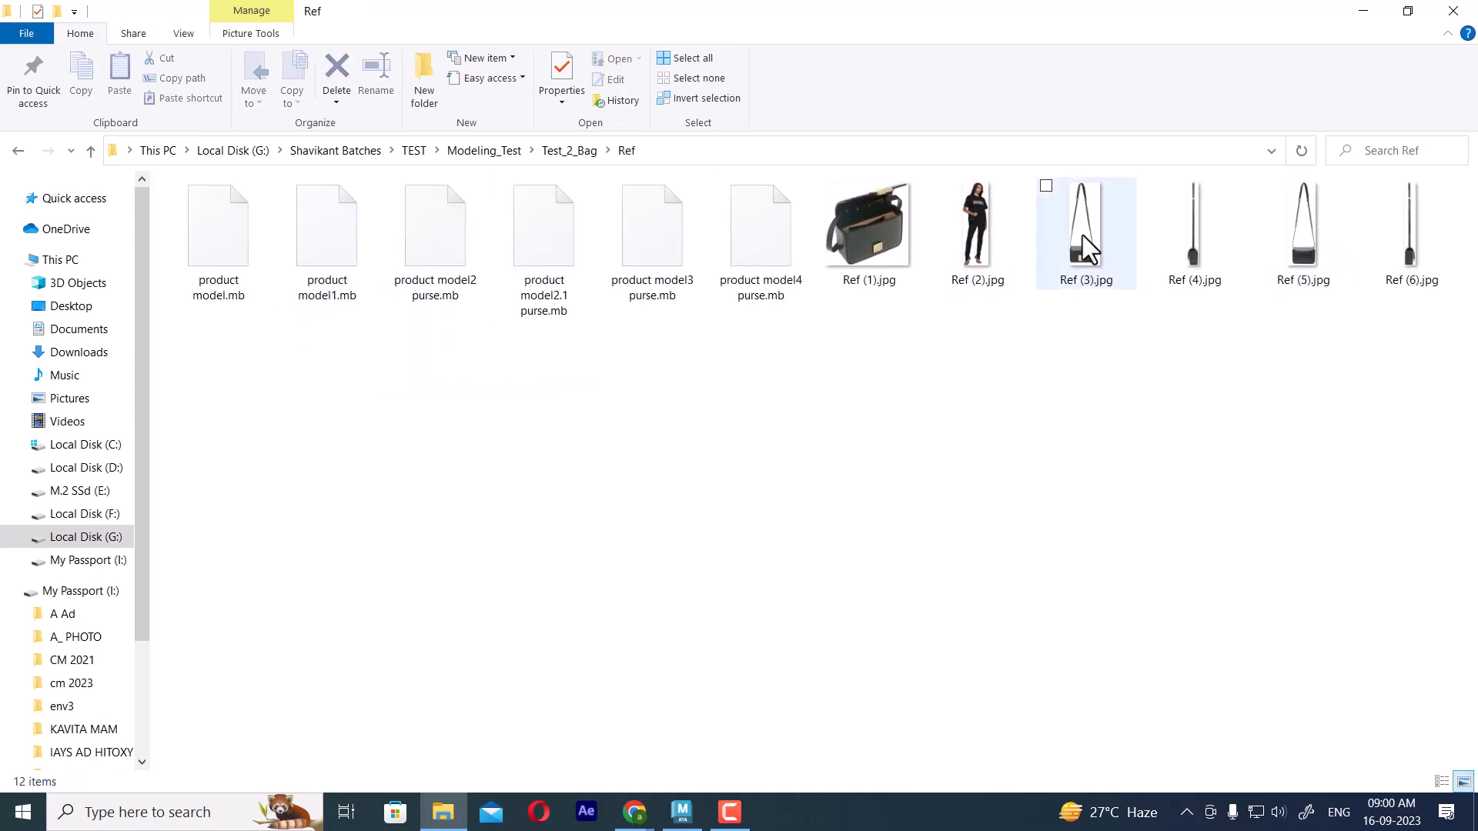
{"action": "double_click", "coordinate": [1082, 236]}
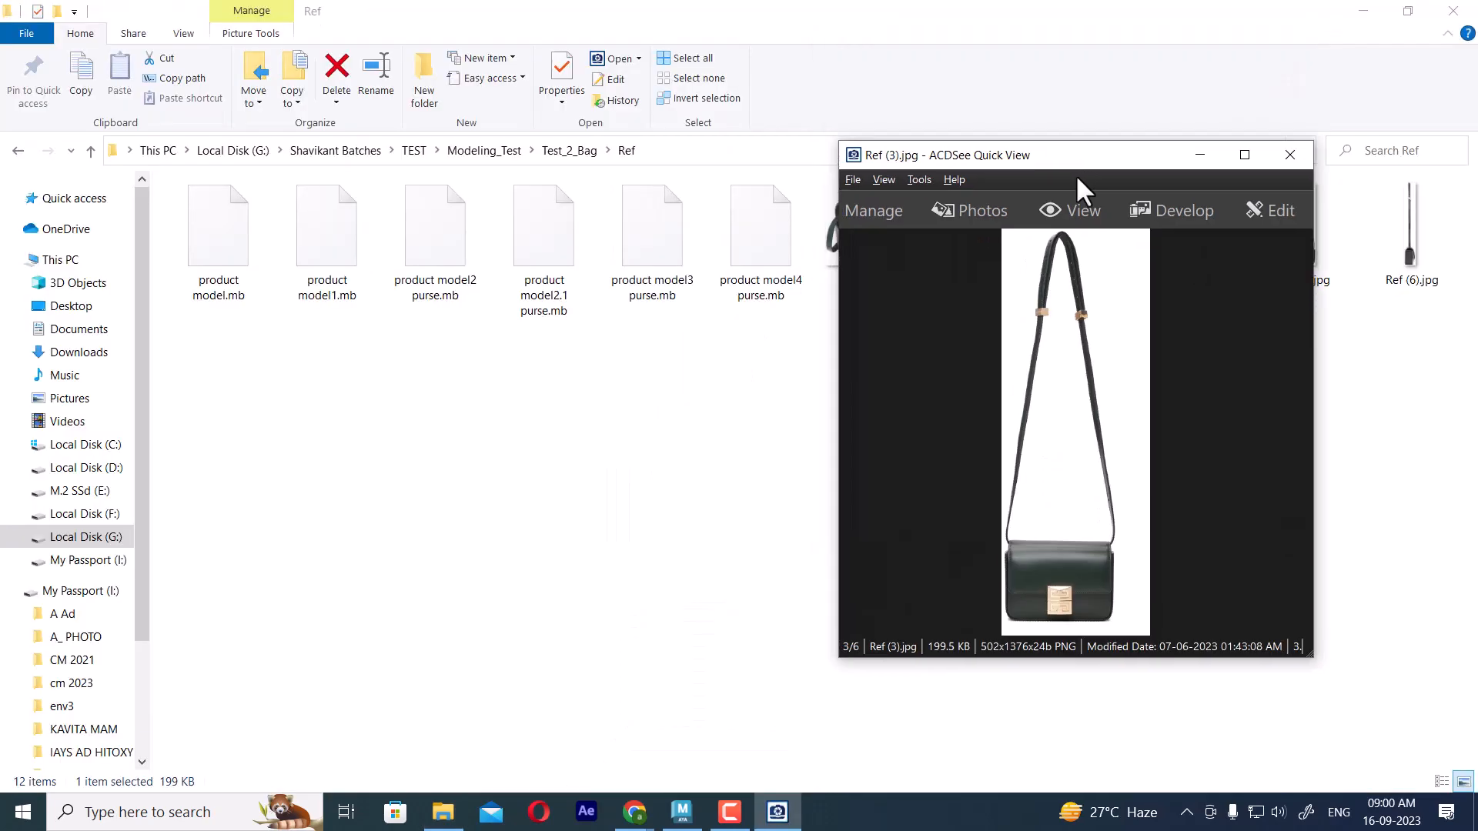
- Switch back to Maya, place the floating image viewer over the viewports and bring up Ref (6).jpg
{"action": "left_click", "coordinate": [685, 814]}
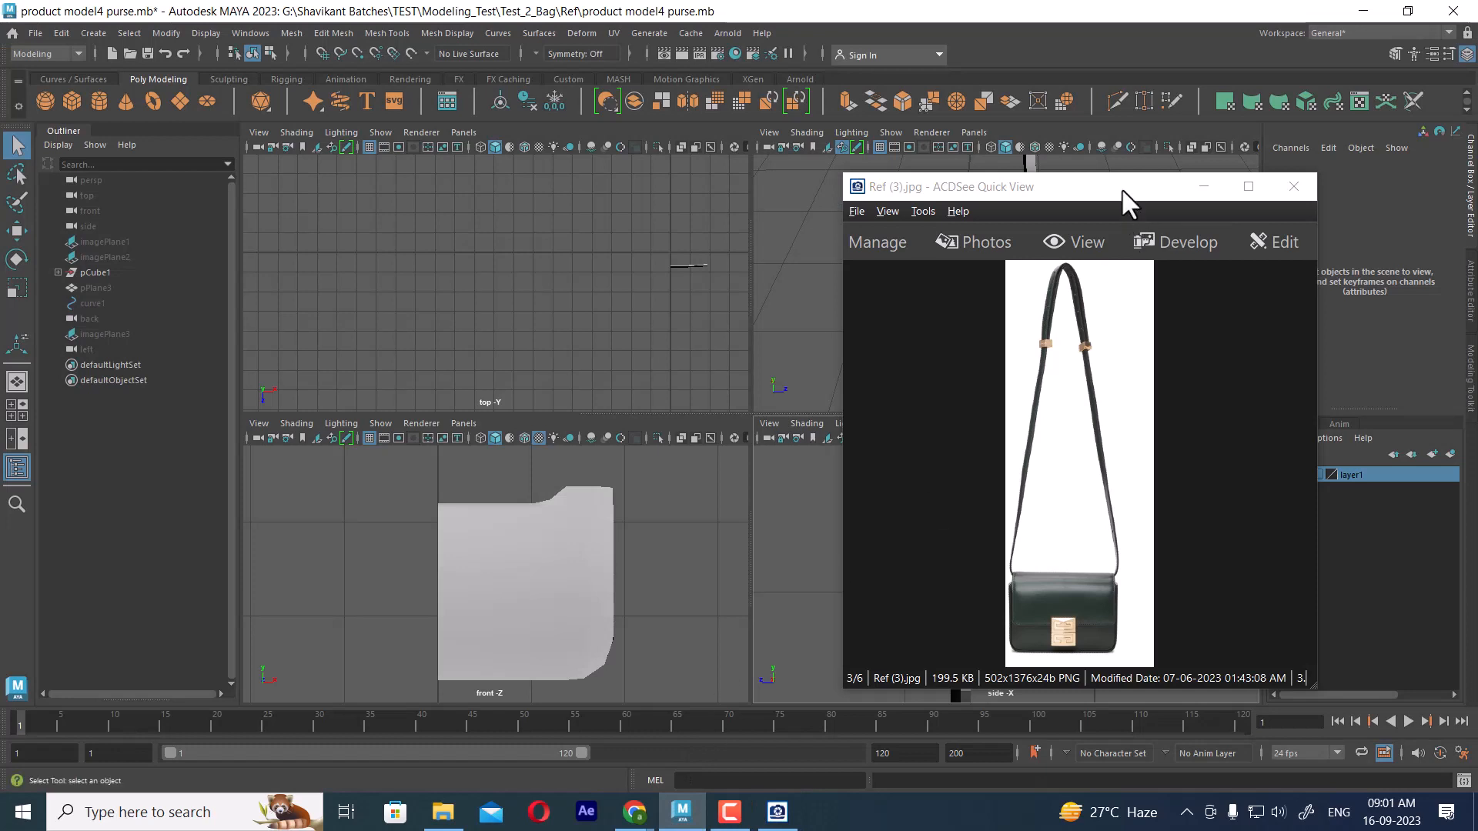
{"action": "left_click_drag", "start_coordinate": [1121, 188], "coordinate": [581, 144]}
{"action": "scroll", "coordinate": [647, 396], "scroll_direction": "down", "scroll_amount": 2}
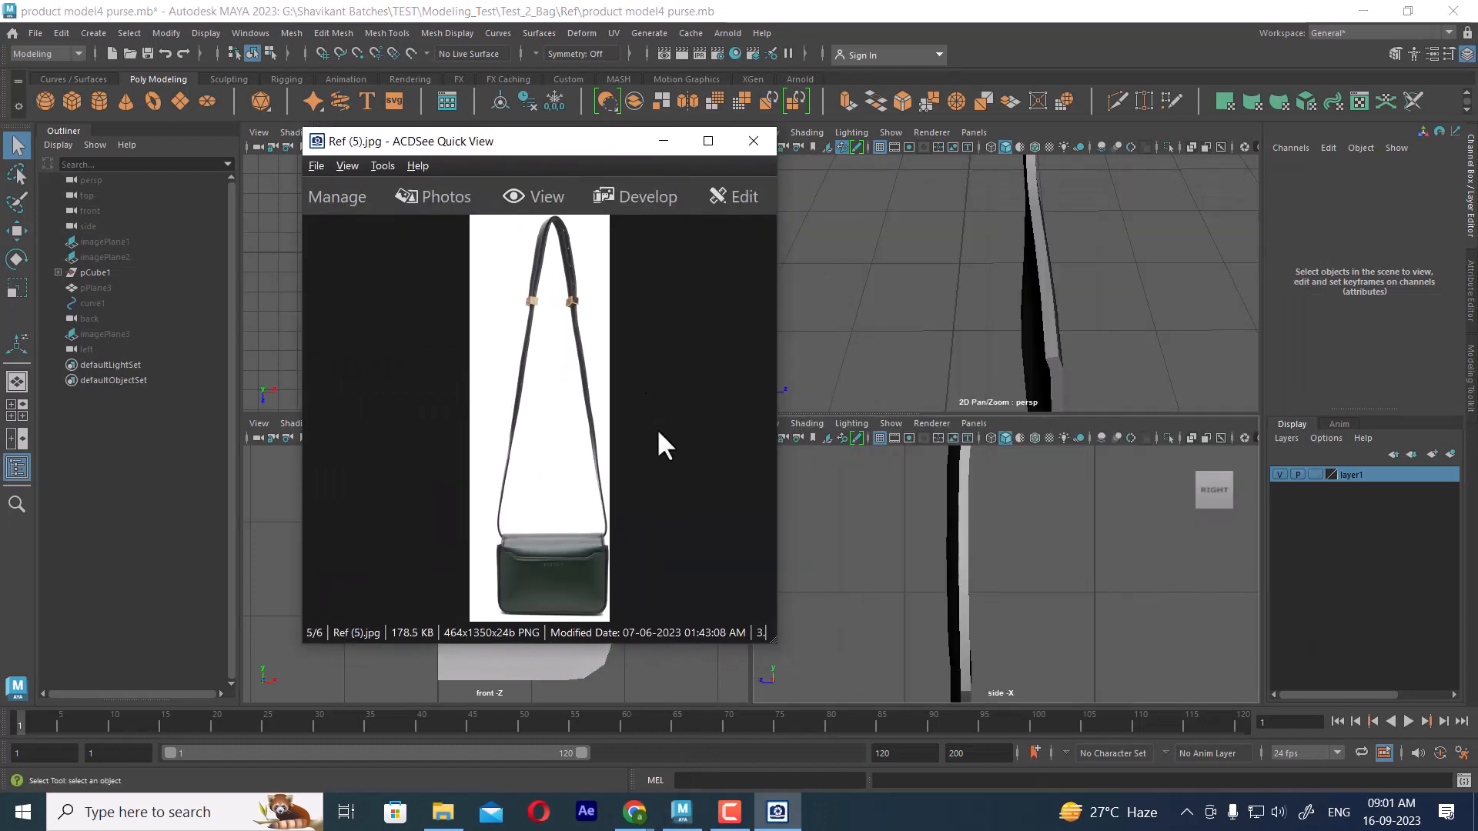
{"action": "scroll", "coordinate": [658, 438], "scroll_direction": "down", "scroll_amount": 1}
{"action": "scroll", "coordinate": [604, 483], "scroll_direction": "up", "scroll_amount": 3, "text": "ctrl"}
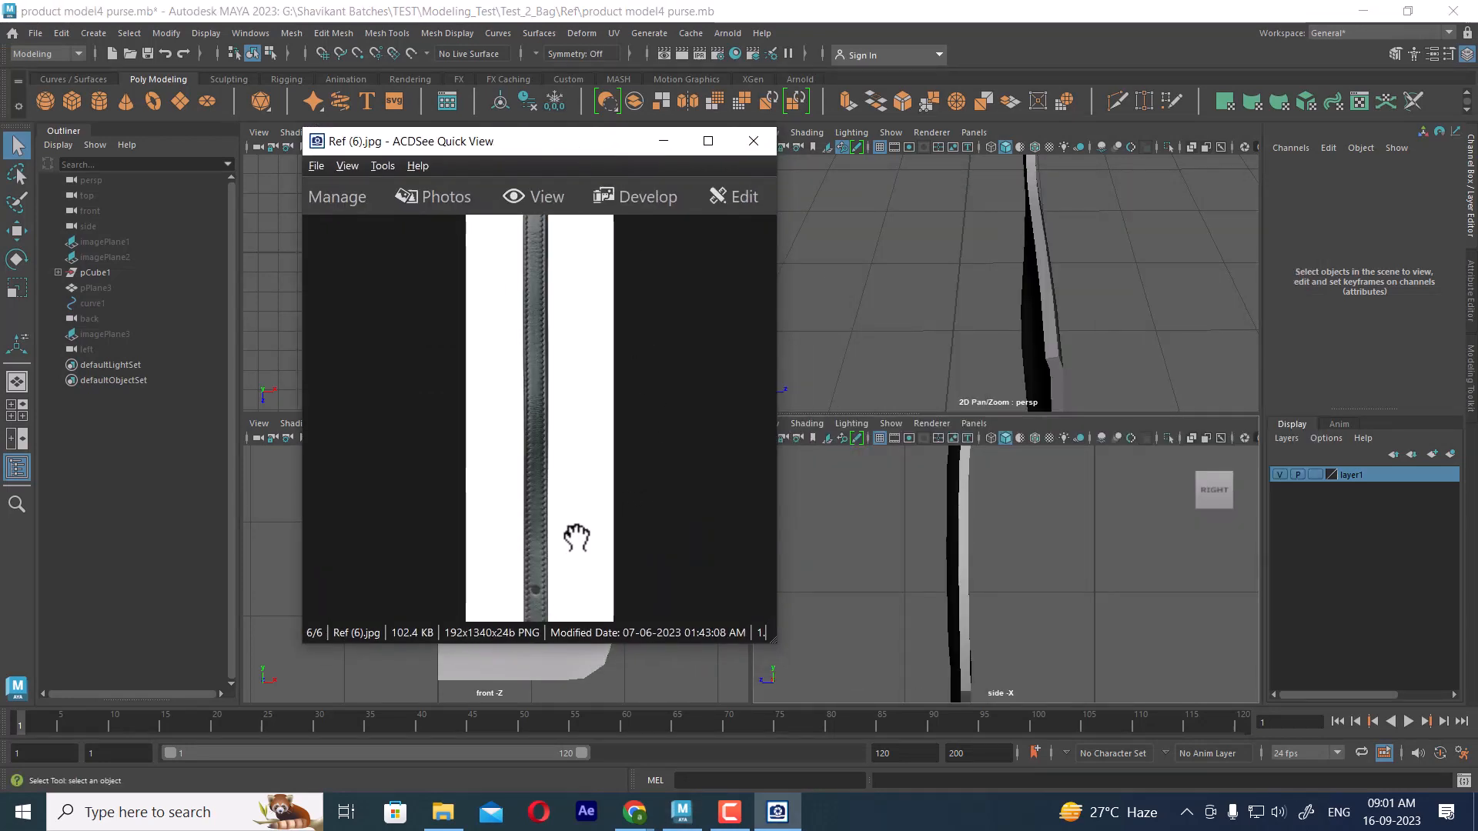
- Zoom into the bag's side profile in Ref (6).jpg and move the image viewer clear of the perspective view
{"action": "left_click_drag", "start_coordinate": [577, 543], "coordinate": [669, 317]}
{"action": "scroll", "coordinate": [585, 500], "scroll_direction": "up", "scroll_amount": 1, "text": "ctrl"}
{"action": "left_click_drag", "start_coordinate": [555, 570], "coordinate": [773, 342]}
{"action": "scroll", "coordinate": [601, 470], "scroll_direction": "up", "scroll_amount": 1, "text": "ctrl"}
{"action": "left_click_drag", "start_coordinate": [601, 470], "coordinate": [667, 520]}
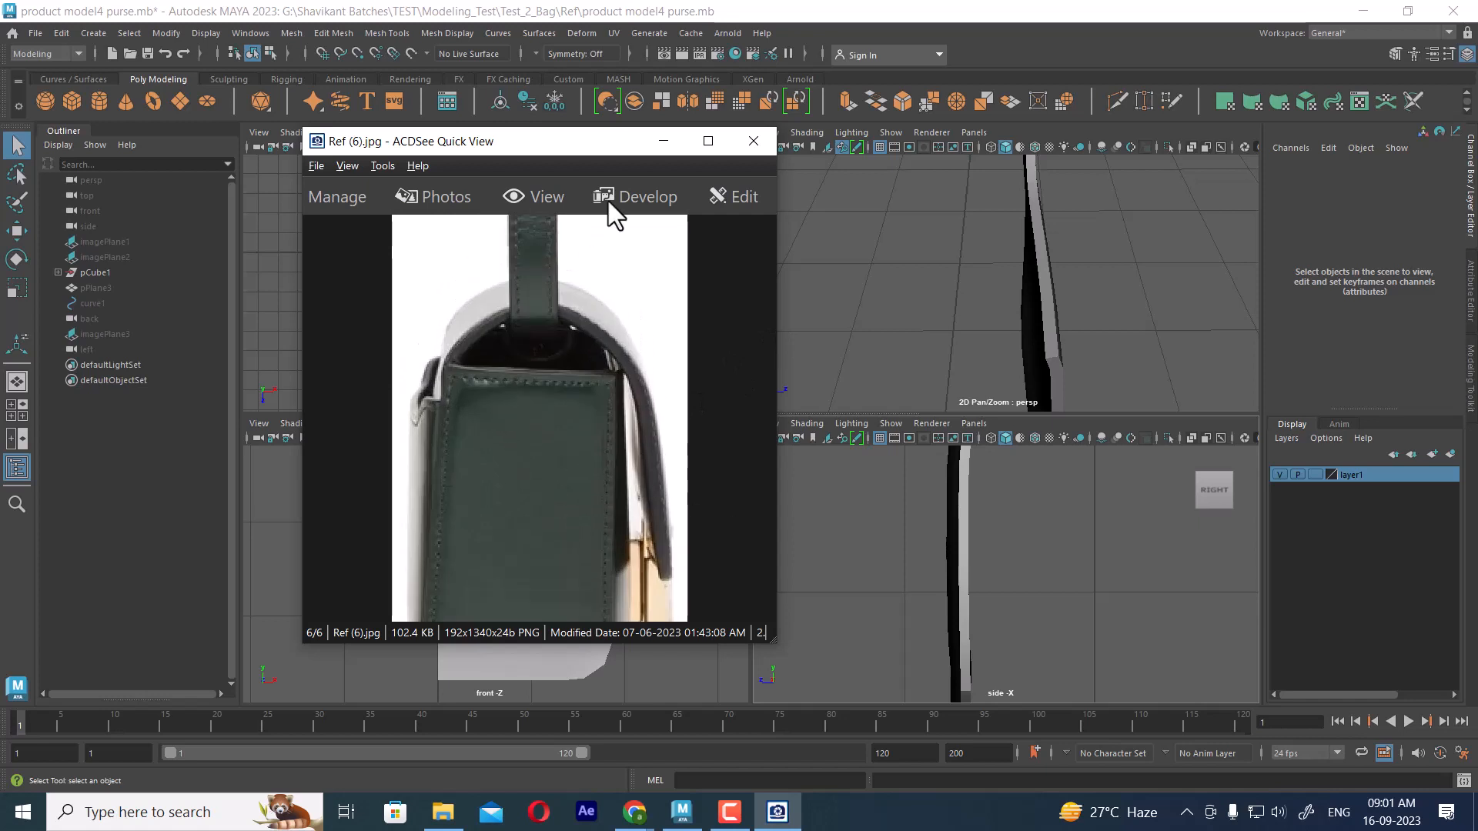
{"action": "left_click_drag", "start_coordinate": [594, 164], "coordinate": [460, 123]}
{"action": "left_click_drag", "start_coordinate": [455, 320], "coordinate": [422, 323]}
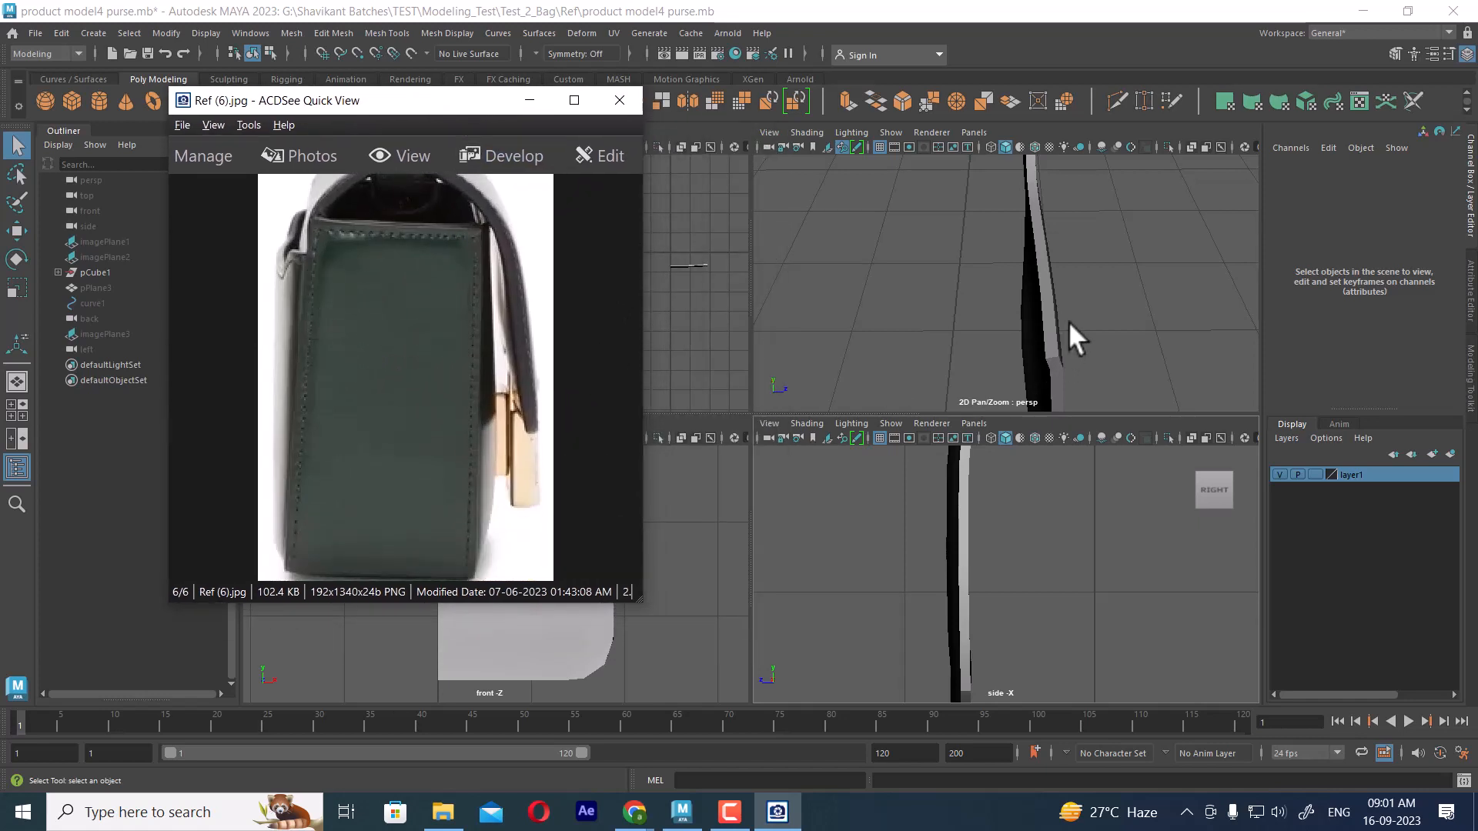
- Compare the panel's edge with the reference, then select the panel and frame it in a full-size perspective view
{"action": "scroll", "coordinate": [1075, 285], "scroll_direction": "down", "scroll_amount": 3}
{"action": "left_click_drag", "start_coordinate": [1078, 271], "coordinate": [982, 288], "text": "alt"}
{"action": "middle_click_drag", "start_coordinate": [982, 288], "coordinate": [982, 339], "text": "alt"}
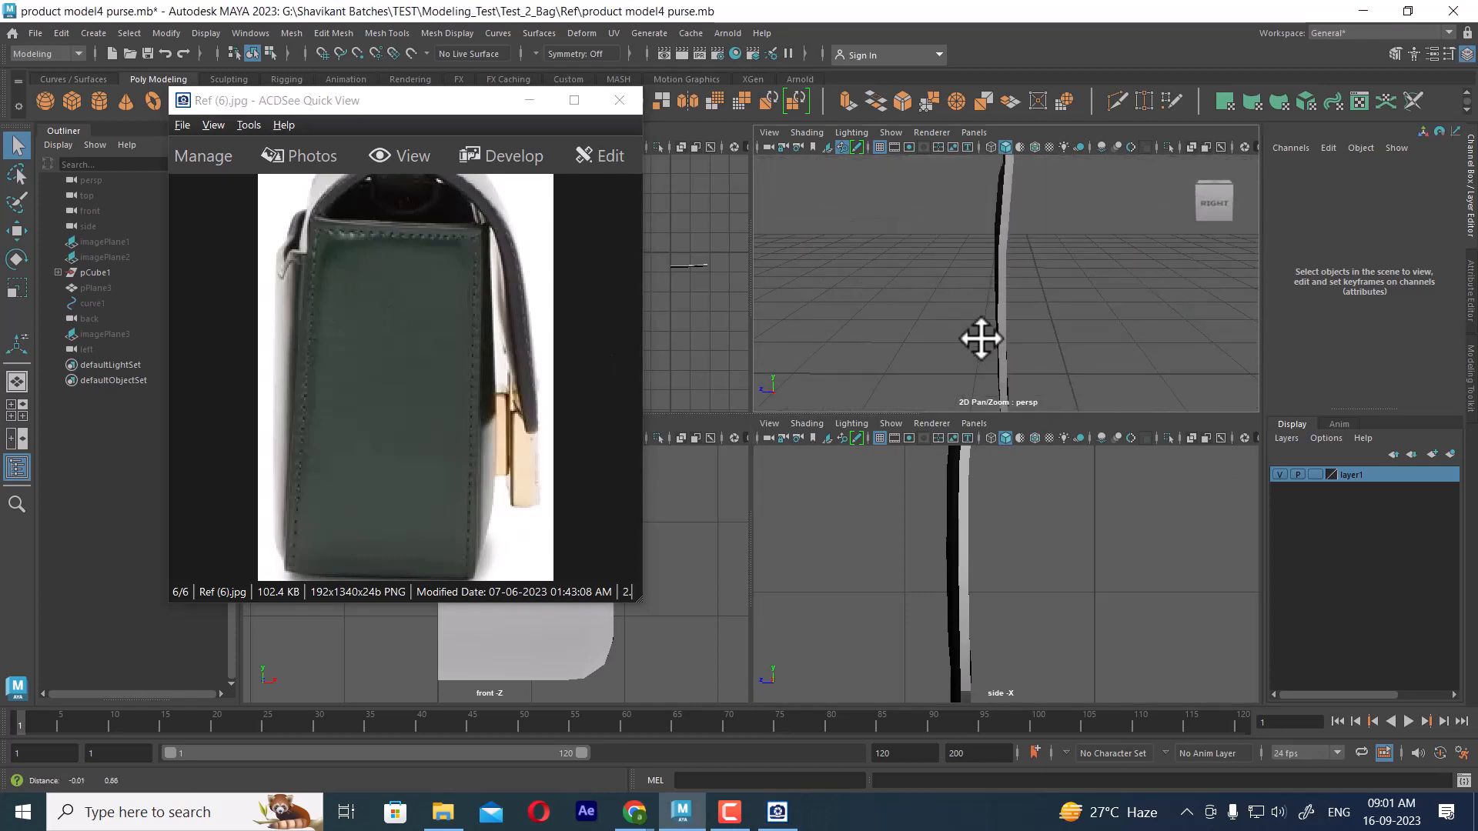
{"action": "left_click", "coordinate": [1002, 267]}
{"action": "left_click_drag", "start_coordinate": [1002, 267], "coordinate": [1031, 314], "text": "alt"}
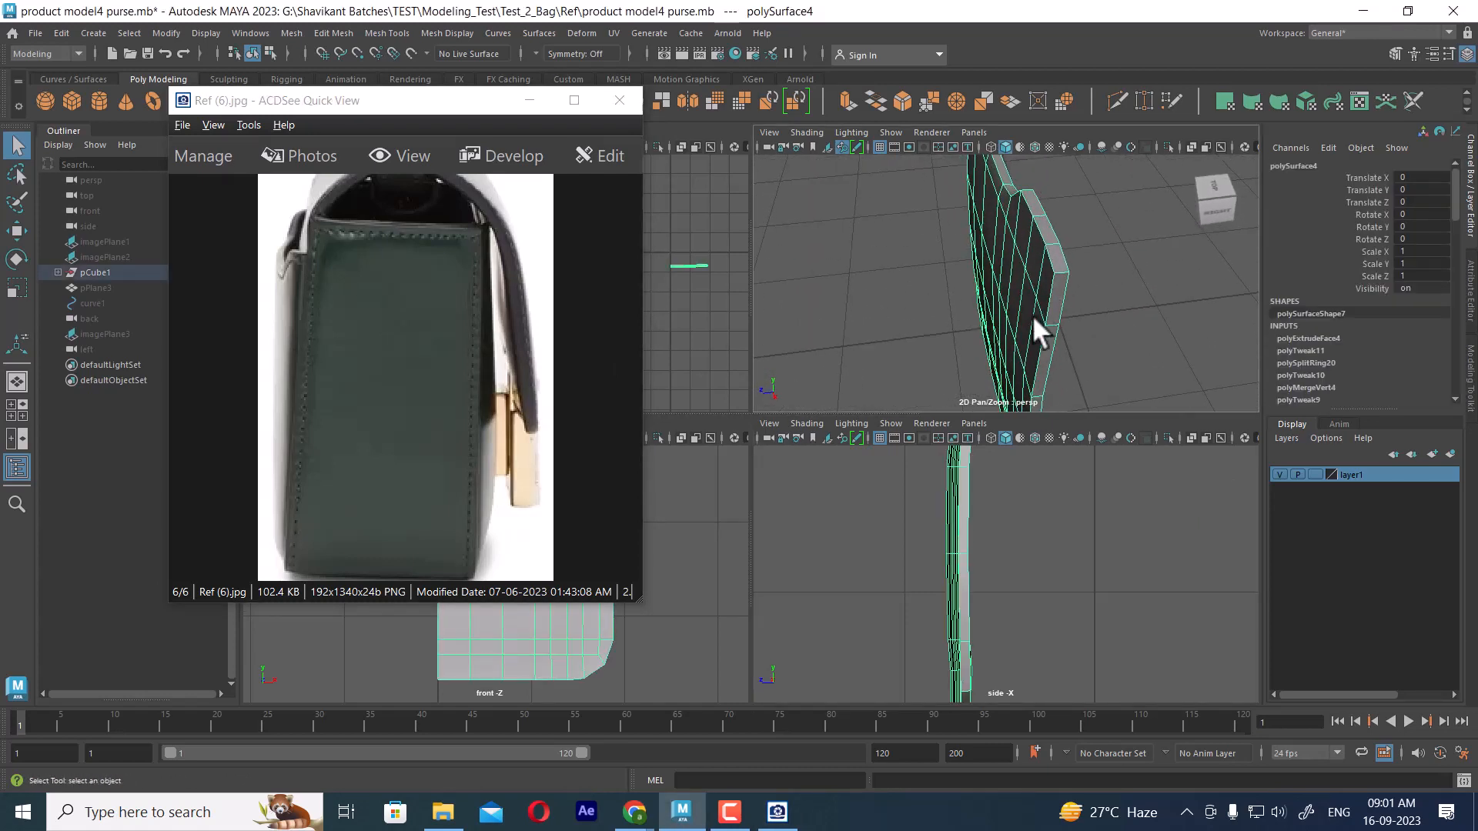
{"action": "left_click_drag", "start_coordinate": [517, 431], "coordinate": [509, 355]}
{"action": "left_click", "coordinate": [991, 272]}
{"action": "key", "text": "f"}
{"action": "key", "text": "space"}
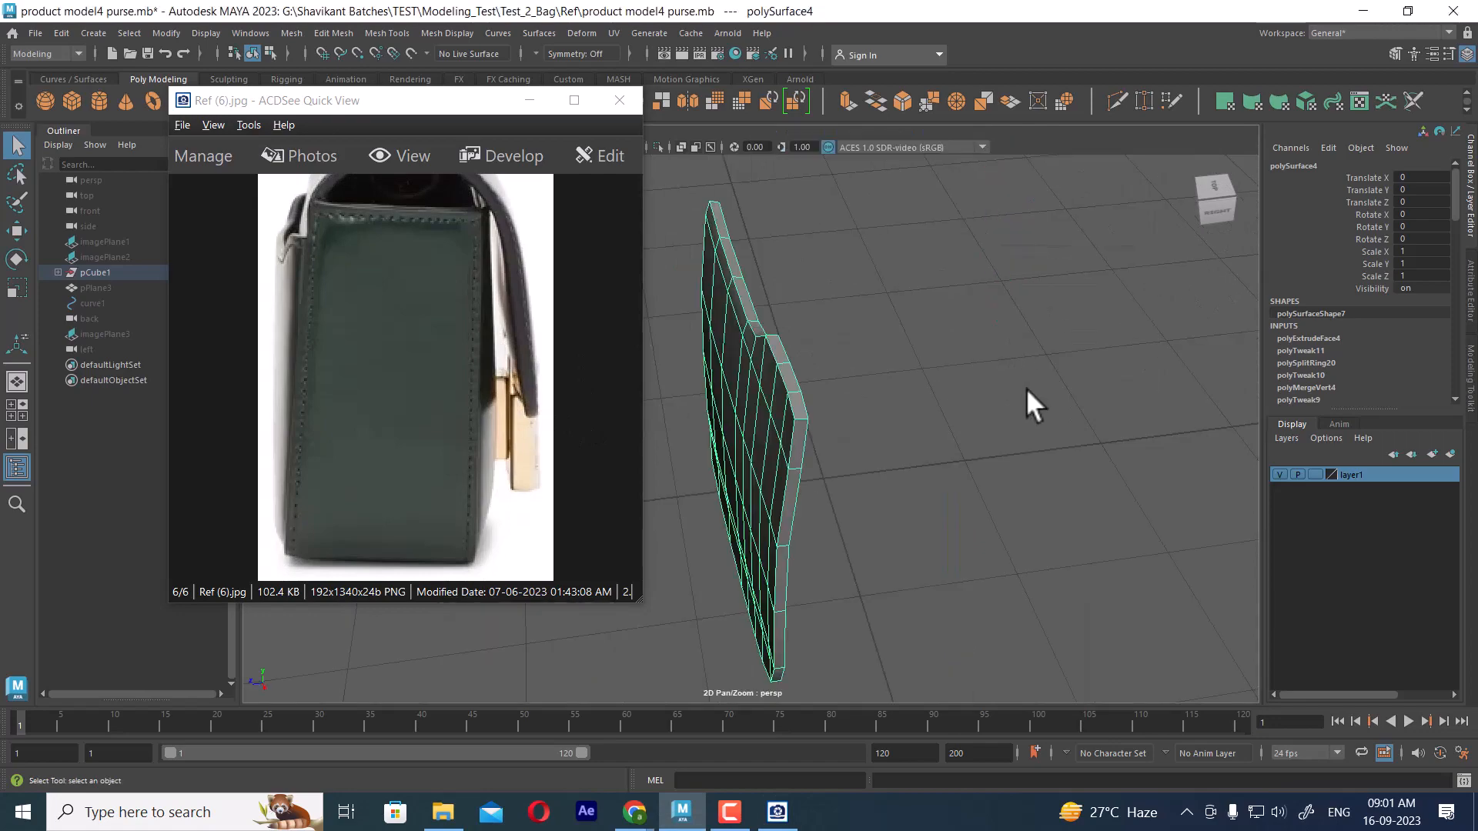
- Preview smoothing on the thickened pocket panel, restore the unsmoothed display and examine its edges
{"action": "left_click_drag", "start_coordinate": [1025, 386], "coordinate": [913, 369], "text": "alt"}
{"action": "middle_click_drag", "start_coordinate": [913, 369], "coordinate": [957, 379], "text": "alt"}
{"action": "left_click_drag", "start_coordinate": [957, 379], "coordinate": [1036, 466], "text": "alt"}
{"action": "key", "text": "3"}
{"action": "key", "text": "1"}
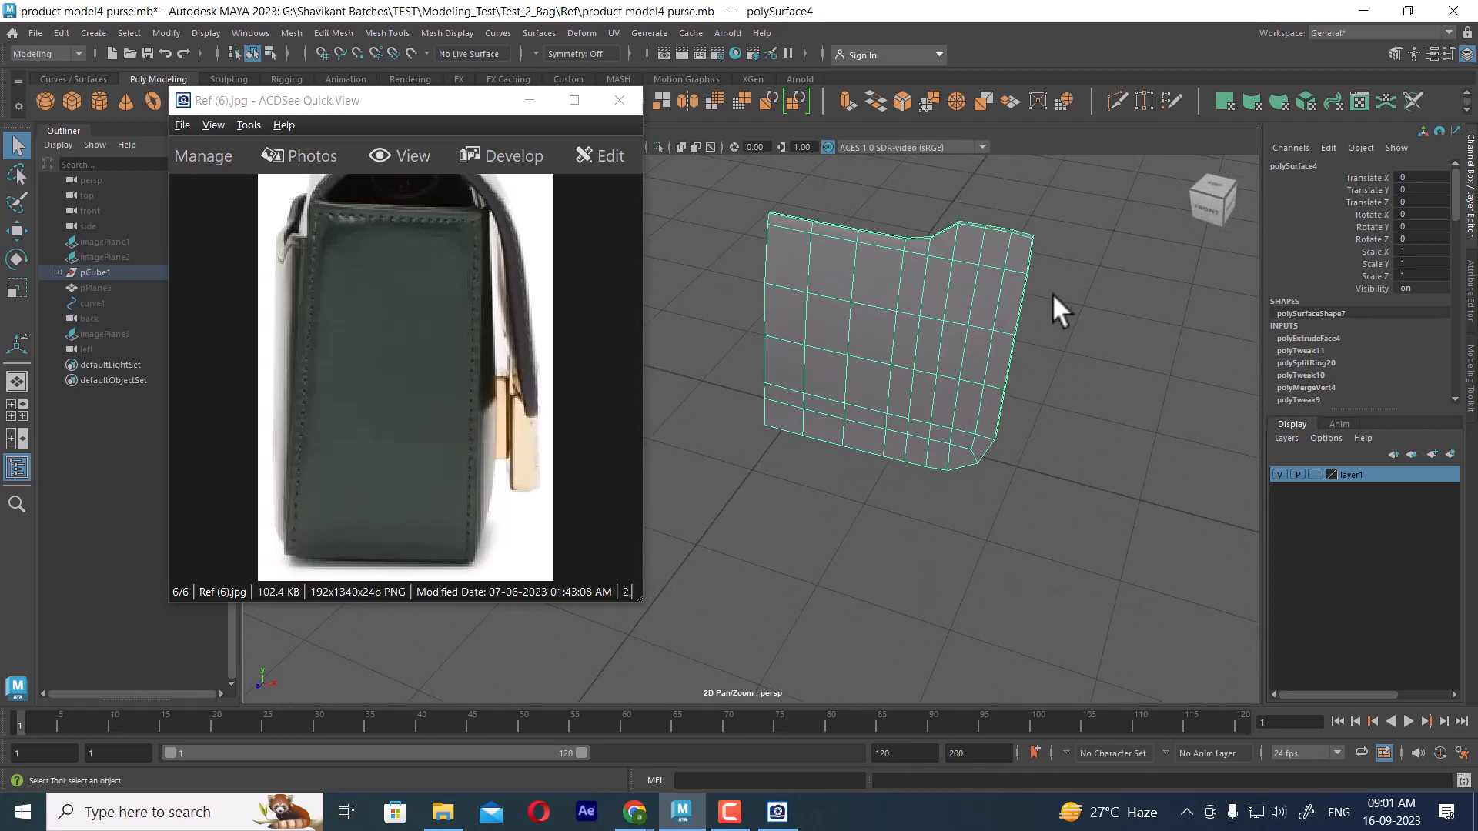
{"action": "left_click_drag", "start_coordinate": [1053, 295], "coordinate": [993, 344], "text": "alt"}
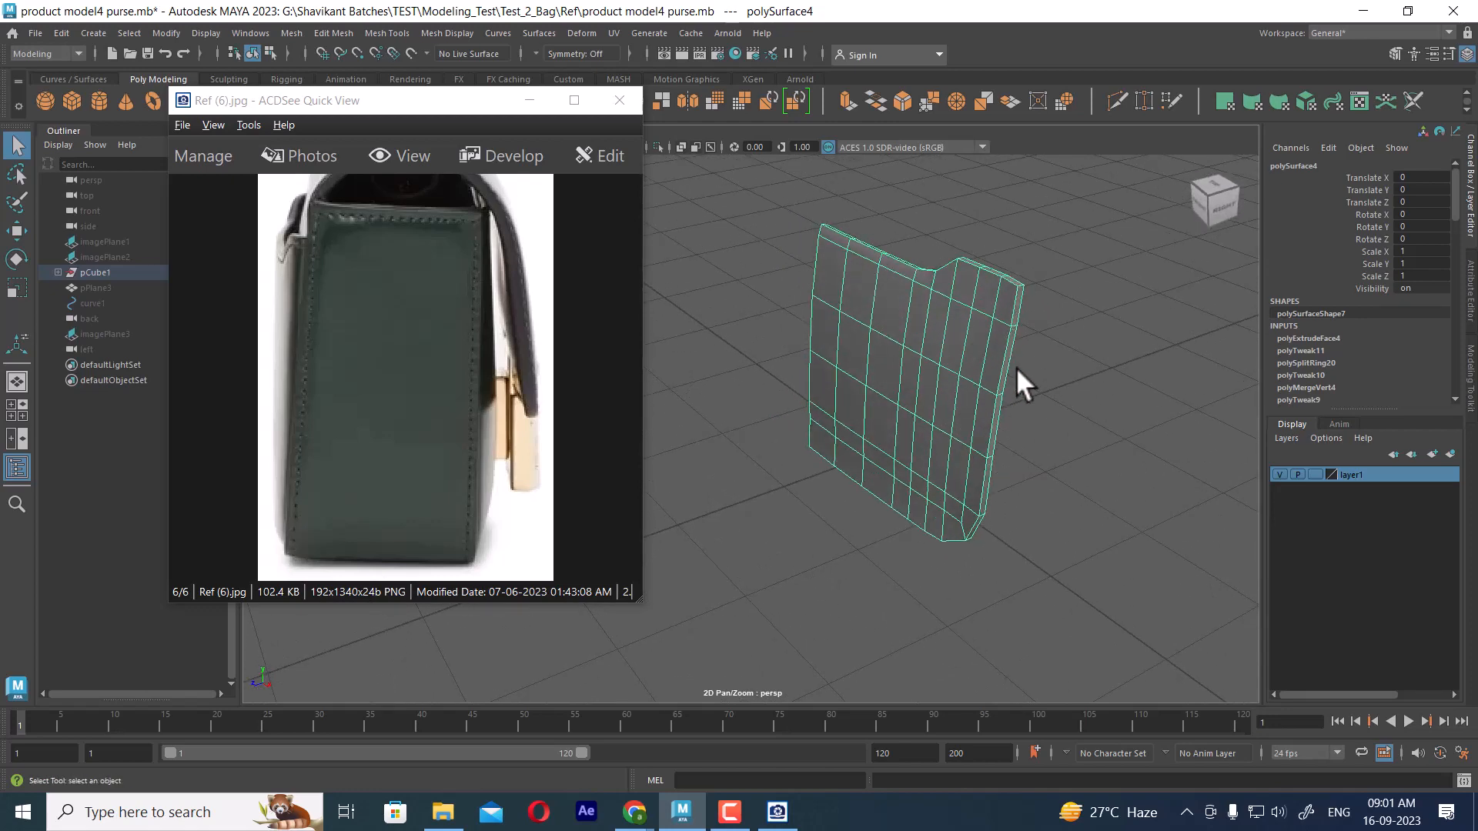
- Bring the whole bag back into view and undo the pocket panel's thickness extrusion
{"action": "key", "text": "ctrl+1"}
{"action": "left_click_drag", "start_coordinate": [1014, 367], "coordinate": [1062, 413], "text": "alt"}
{"action": "middle_click_drag", "start_coordinate": [1062, 413], "coordinate": [990, 417], "text": "alt"}
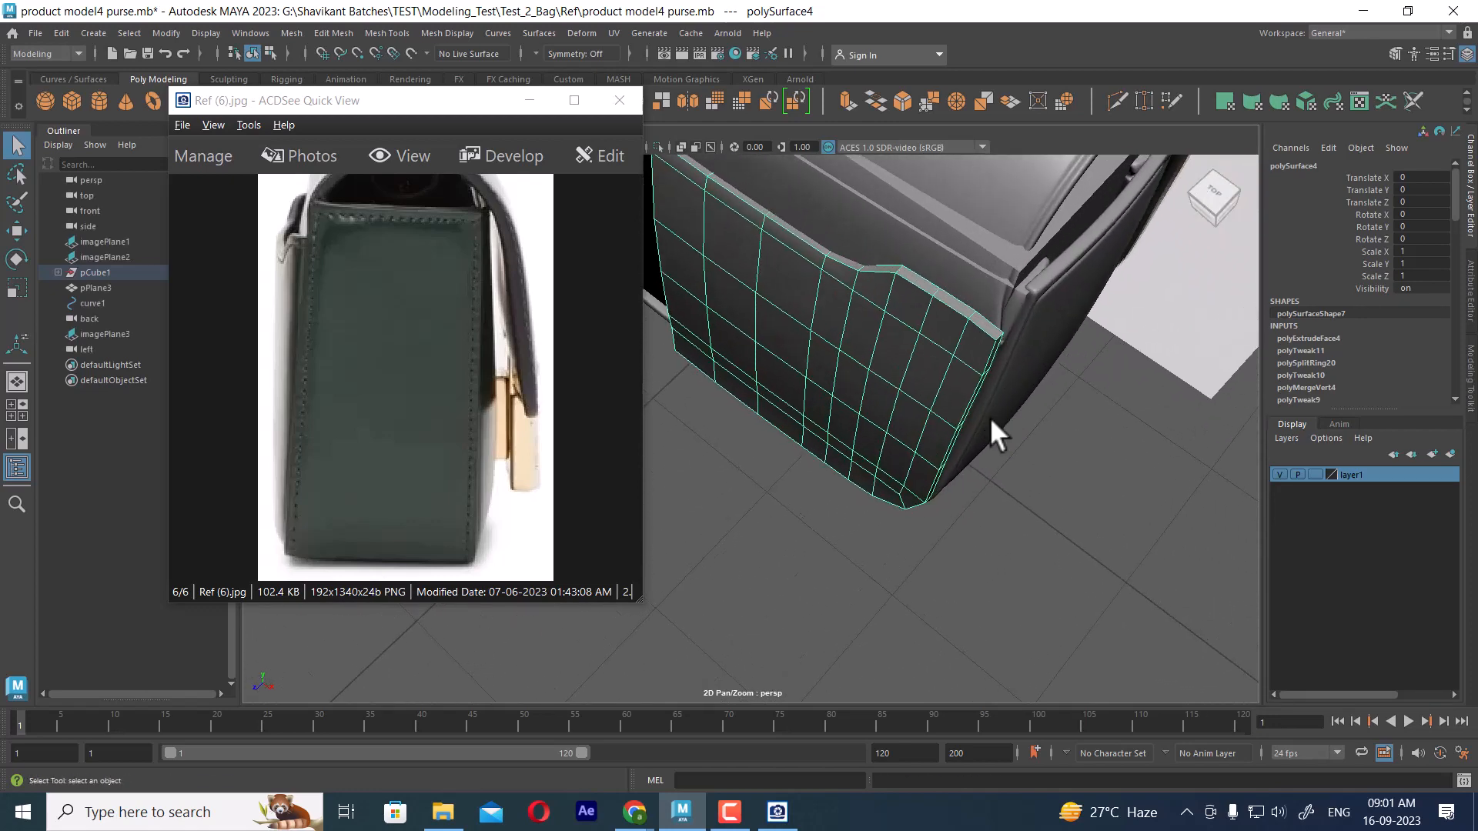
{"action": "left_click_drag", "start_coordinate": [993, 367], "coordinate": [954, 299], "text": "alt"}
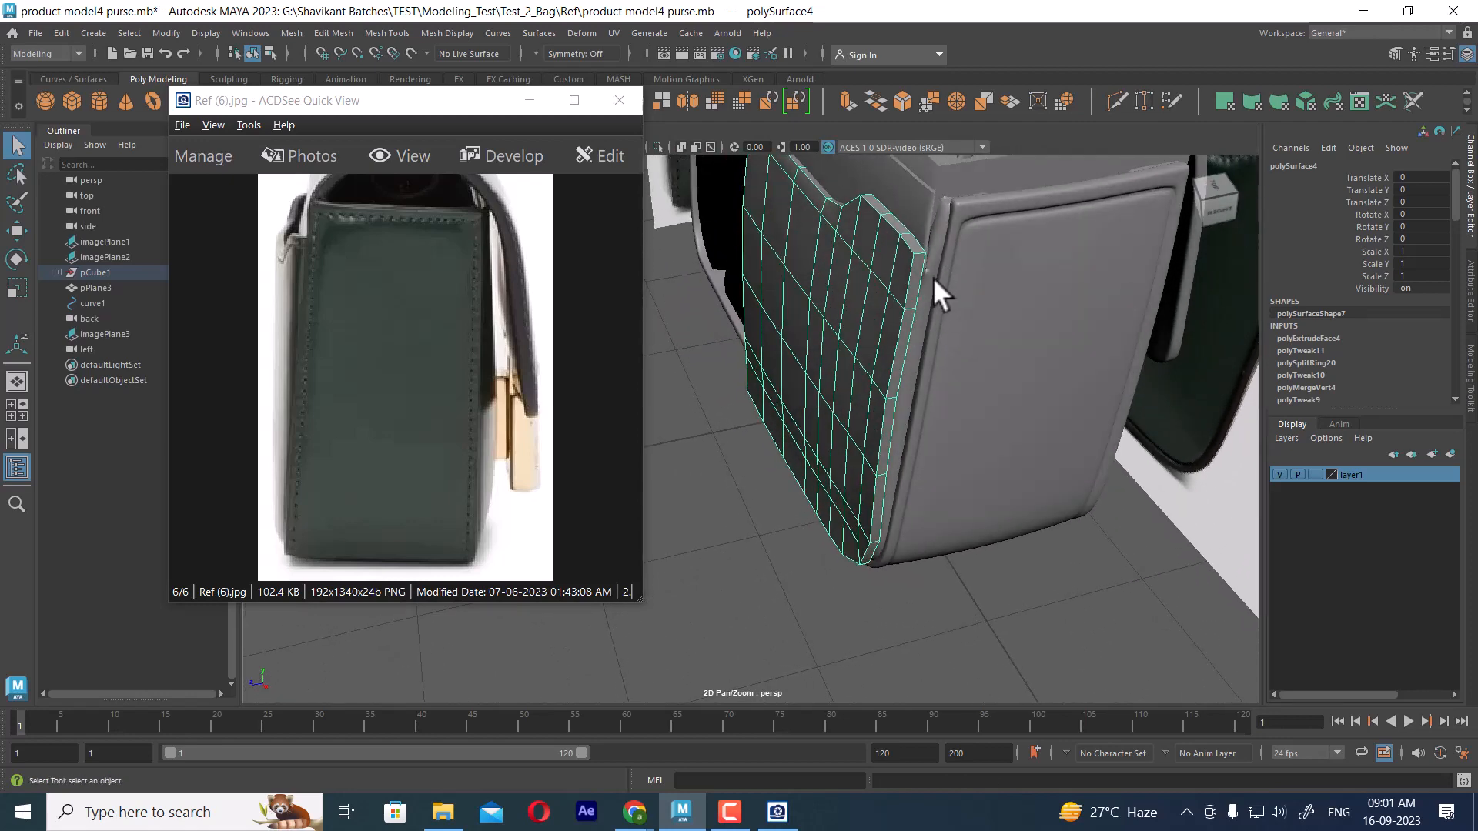
{"action": "left_click_drag", "start_coordinate": [930, 306], "coordinate": [964, 340], "text": "alt"}
{"action": "key", "text": "ctrl+z"}
{"action": "key", "text": "ctrl+z"}
{"action": "key", "text": "ctrl+z"}
{"action": "key", "text": "ctrl+z"}
{"action": "key", "text": "ctrl+z"}
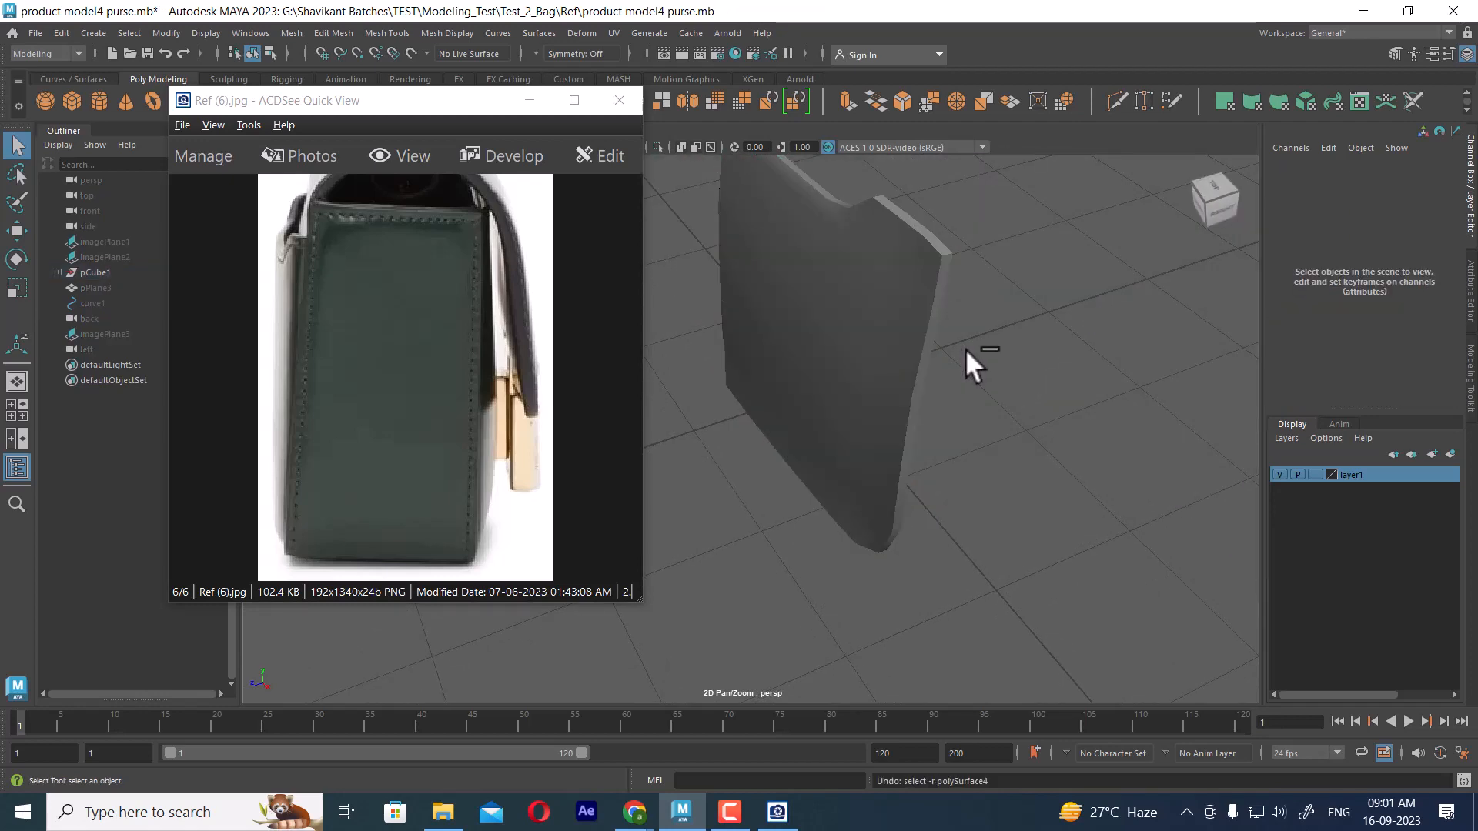
{"action": "key", "text": "ctrl+z"}
{"action": "key", "text": "ctrl+z"}
{"action": "key", "text": "ctrl+z"}
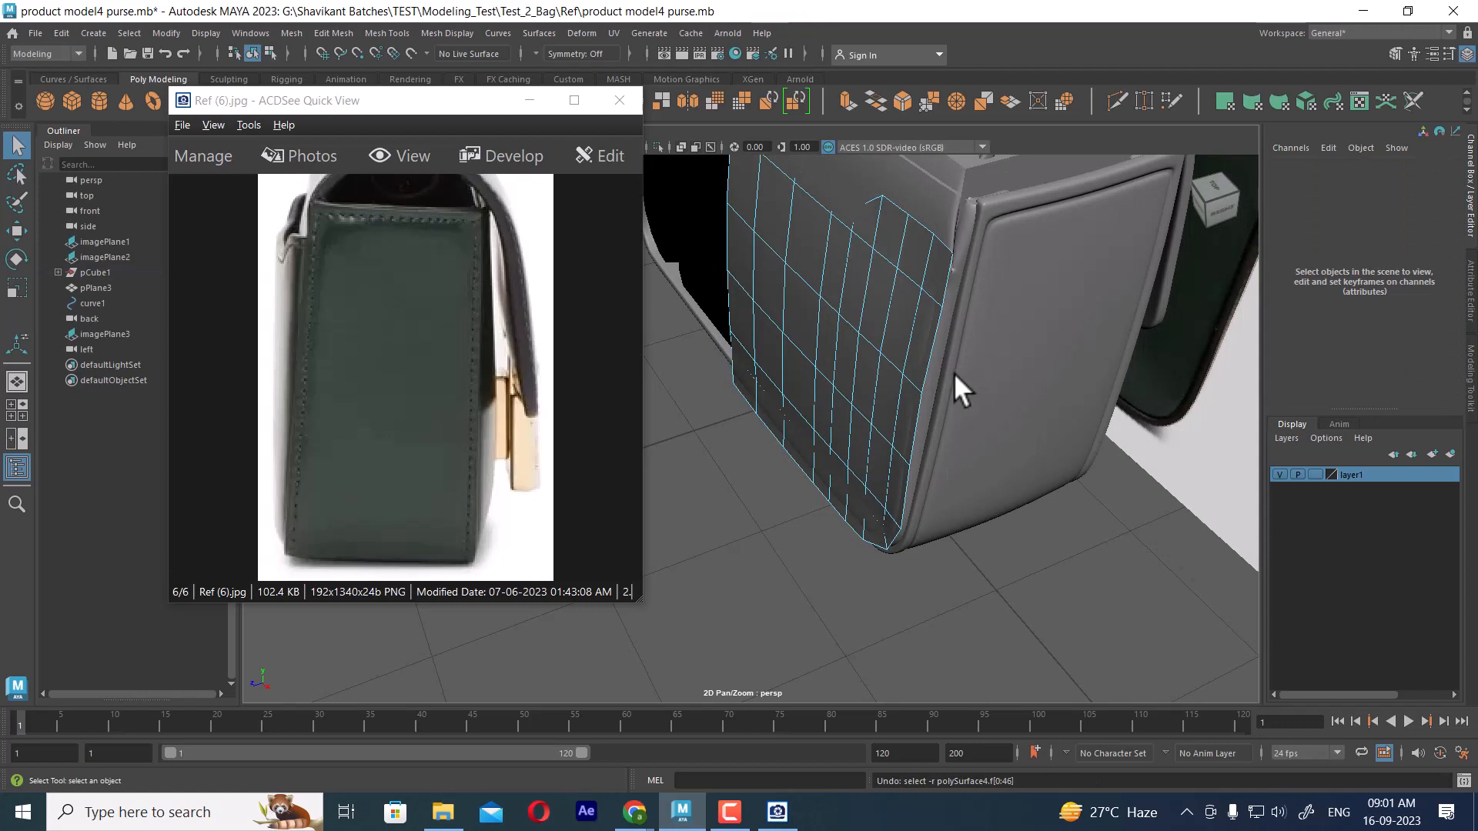
{"action": "left_click", "coordinate": [933, 294]}
{"action": "key", "text": "w"}
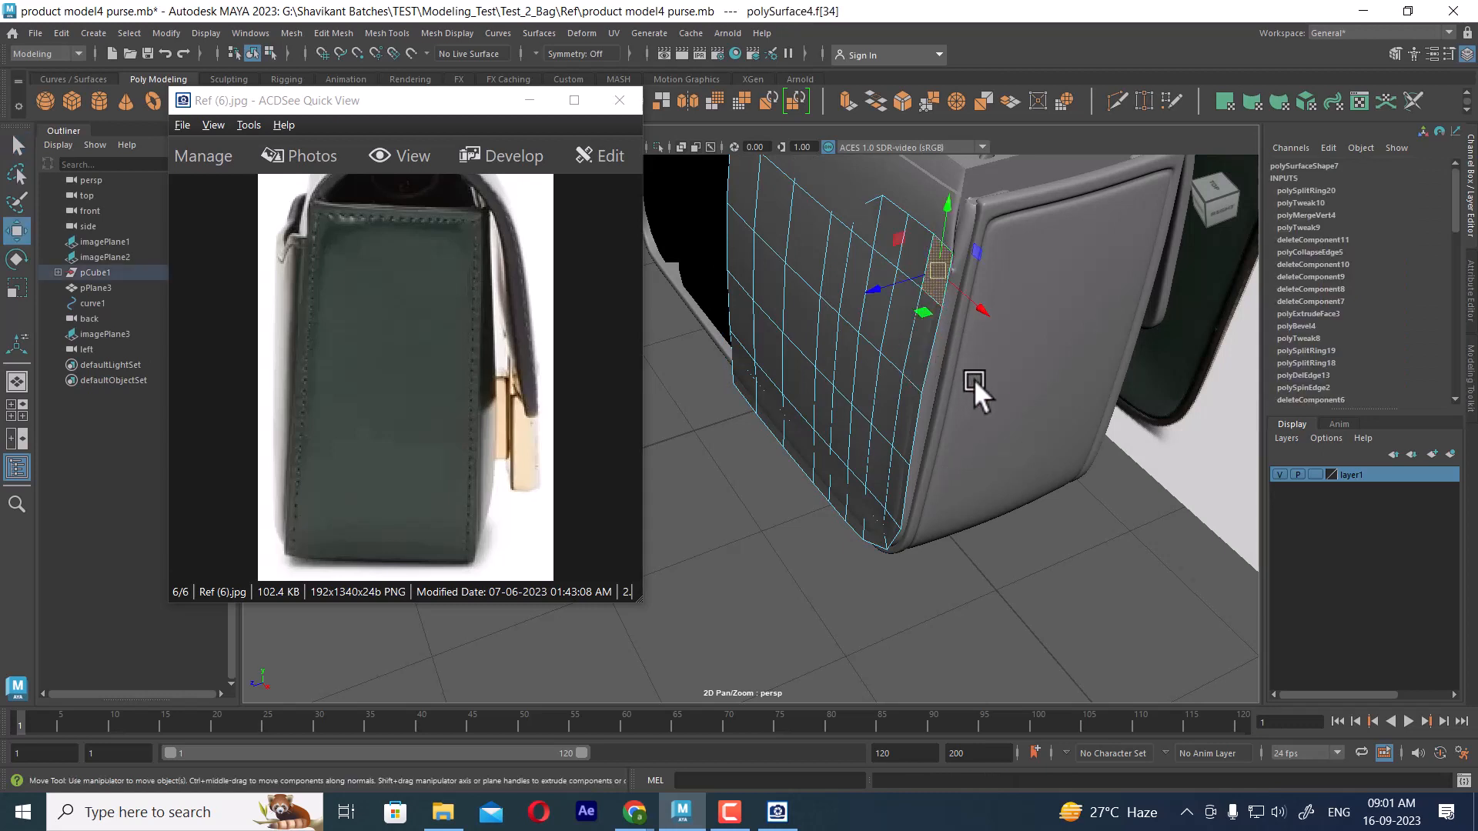
{"action": "left_click_drag", "start_coordinate": [974, 385], "coordinate": [825, 338], "text": "alt"}
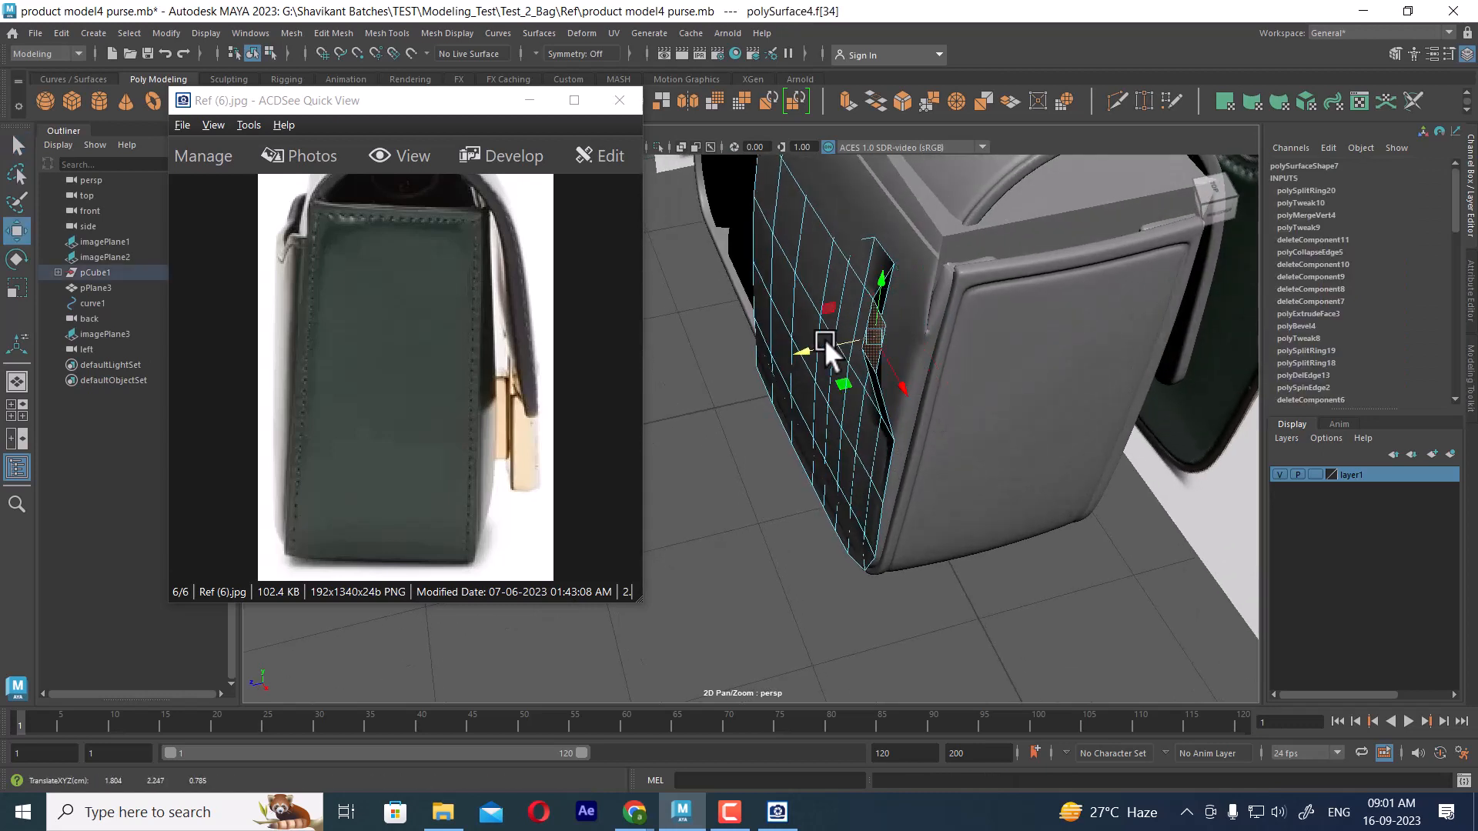
{"action": "key", "text": "ctrl+z"}
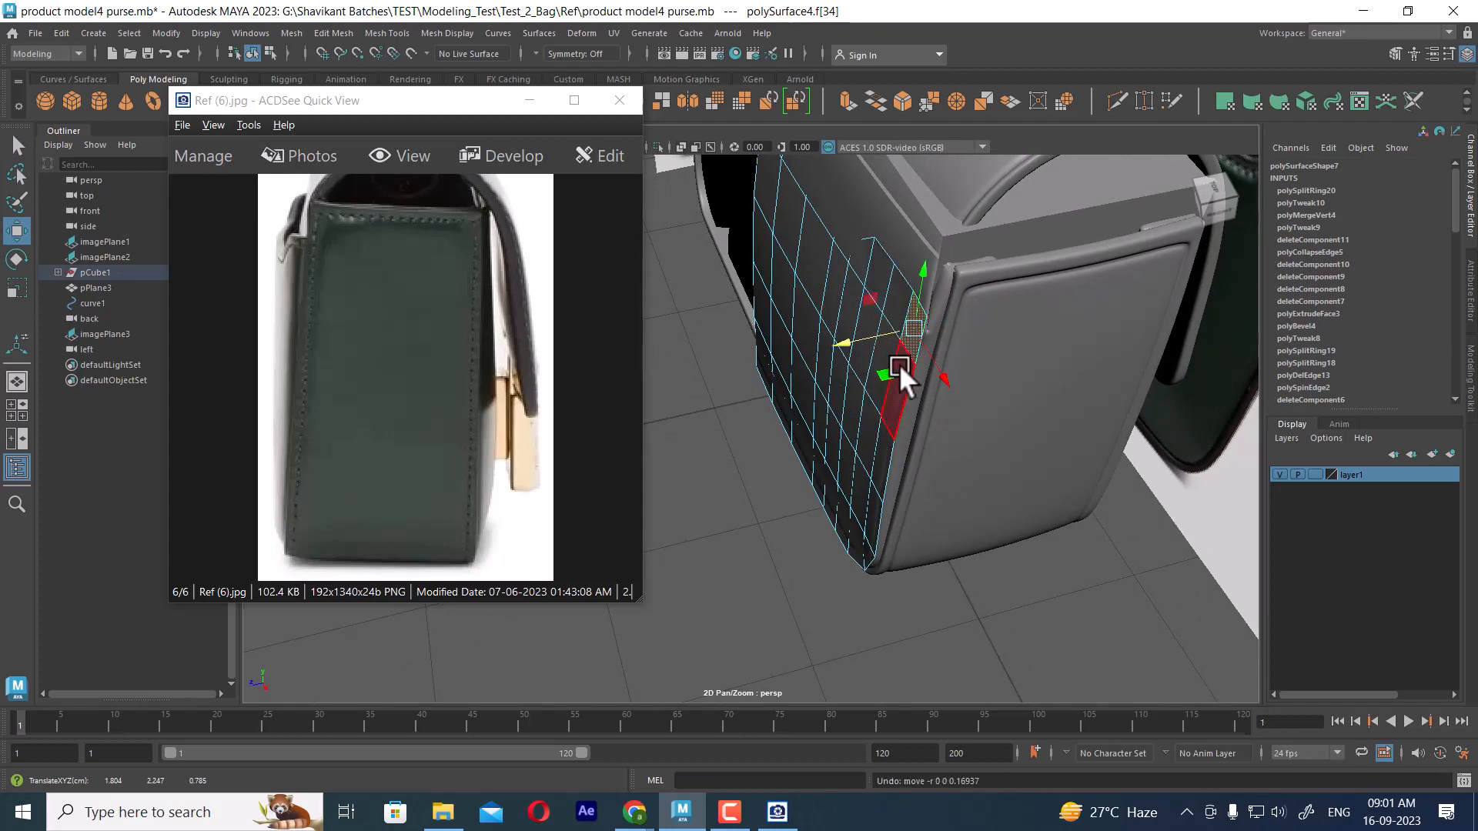
- Select the pocket panel's outer side border edges and, in the top view, extrude them about 0.06 units toward the bag body
{"action": "left_click_drag", "start_coordinate": [907, 330], "coordinate": [1124, 528], "text": "alt"}
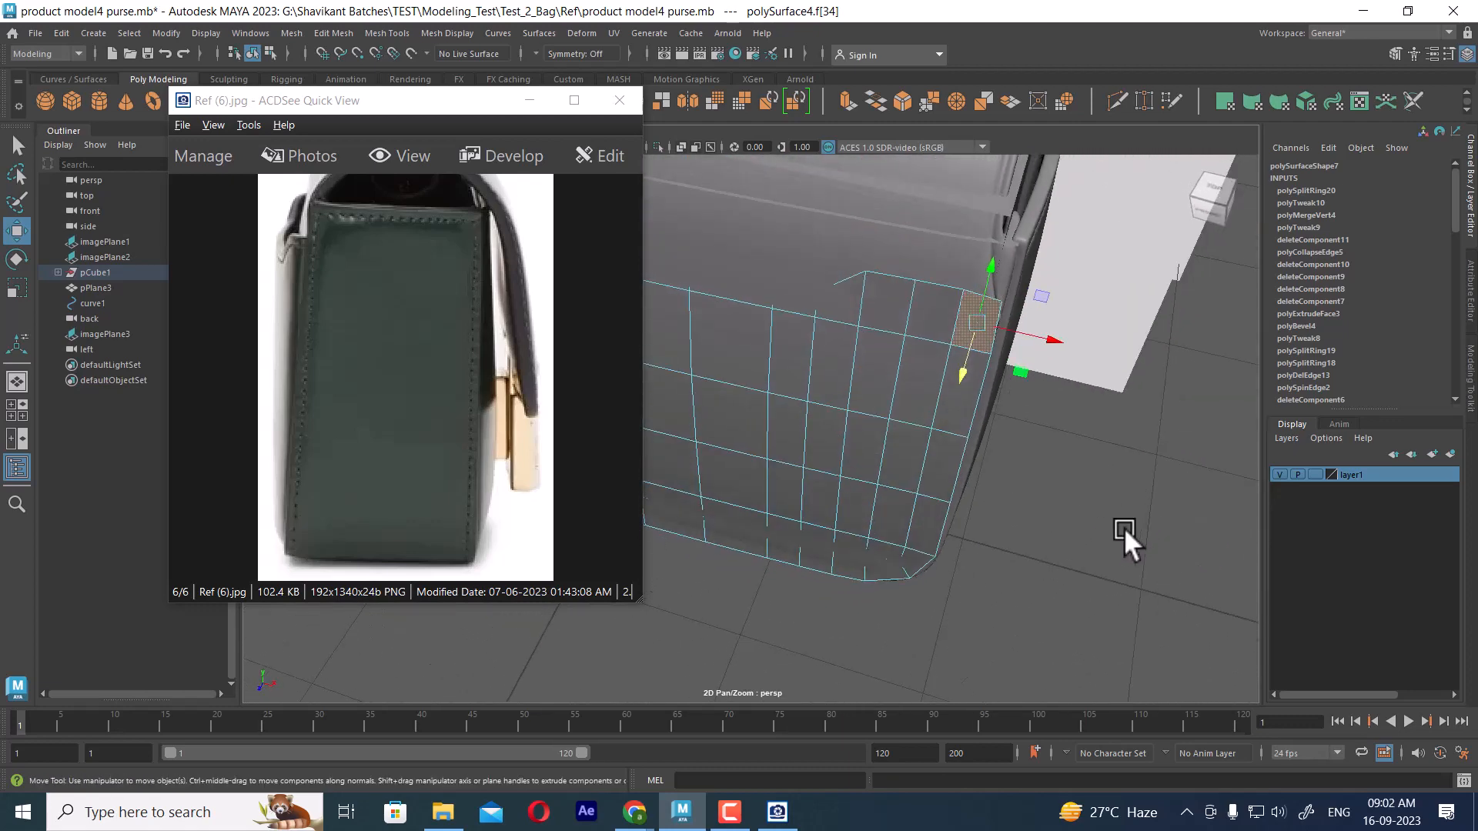
{"action": "right_click_drag", "start_coordinate": [1105, 530], "coordinate": [1098, 320]}
{"action": "left_click", "coordinate": [996, 321]}
{"action": "left_click_drag", "start_coordinate": [996, 321], "coordinate": [935, 340], "text": "alt"}
{"action": "left_click", "coordinate": [917, 291], "text": "shift"}
{"action": "left_click_drag", "start_coordinate": [918, 291], "coordinate": [1098, 502], "text": "alt"}
{"action": "key", "text": "space"}
{"action": "left_click_drag", "start_coordinate": [1001, 523], "coordinate": [957, 511]}
{"action": "key", "text": "f"}
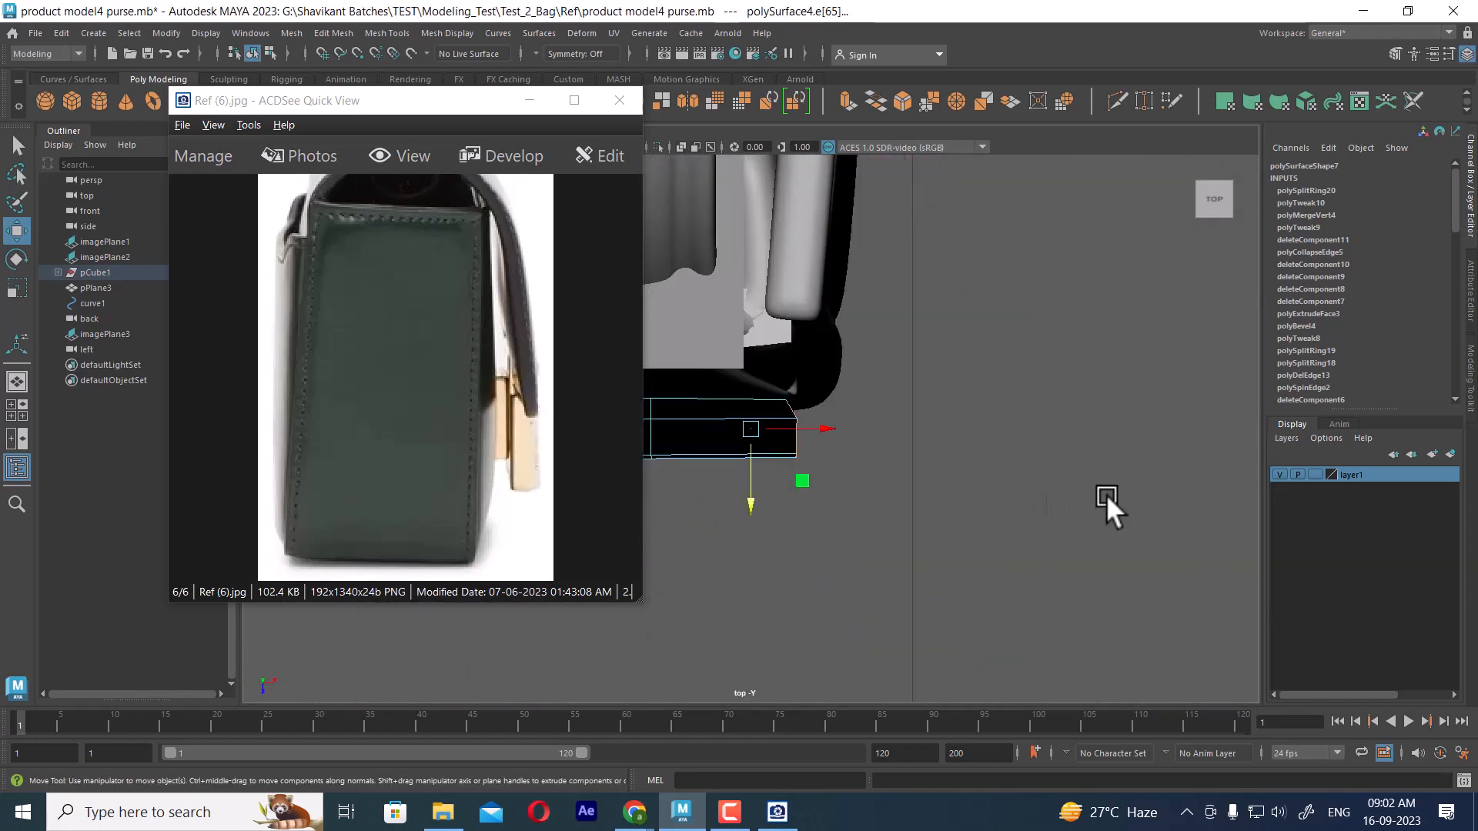
{"action": "scroll", "coordinate": [899, 477], "scroll_direction": "up", "scroll_amount": 2}
{"action": "middle_click_drag", "start_coordinate": [842, 448], "coordinate": [940, 463], "text": "alt"}
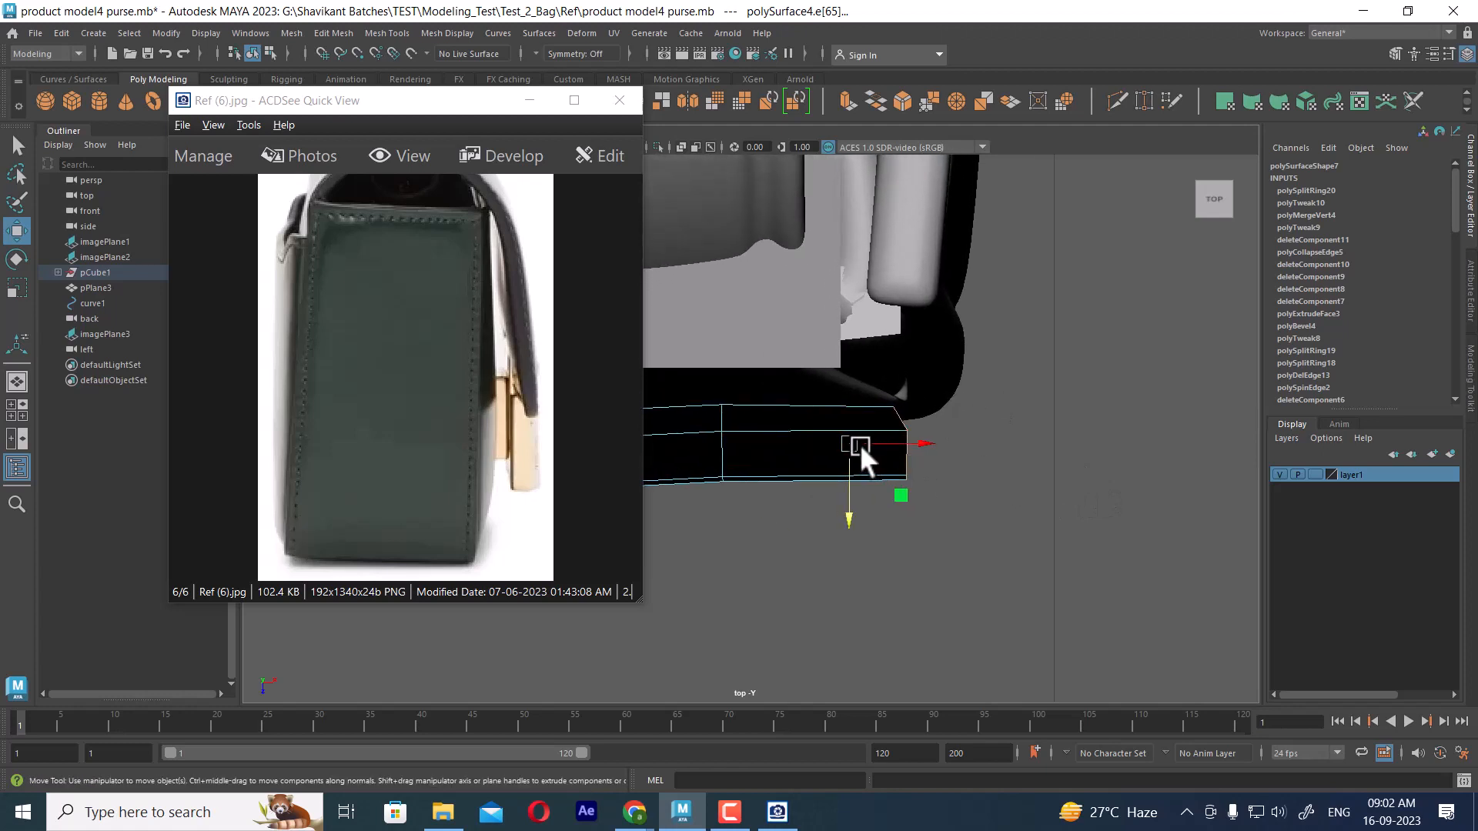
{"action": "left_click_drag", "start_coordinate": [859, 444], "coordinate": [874, 372], "text": "shift"}
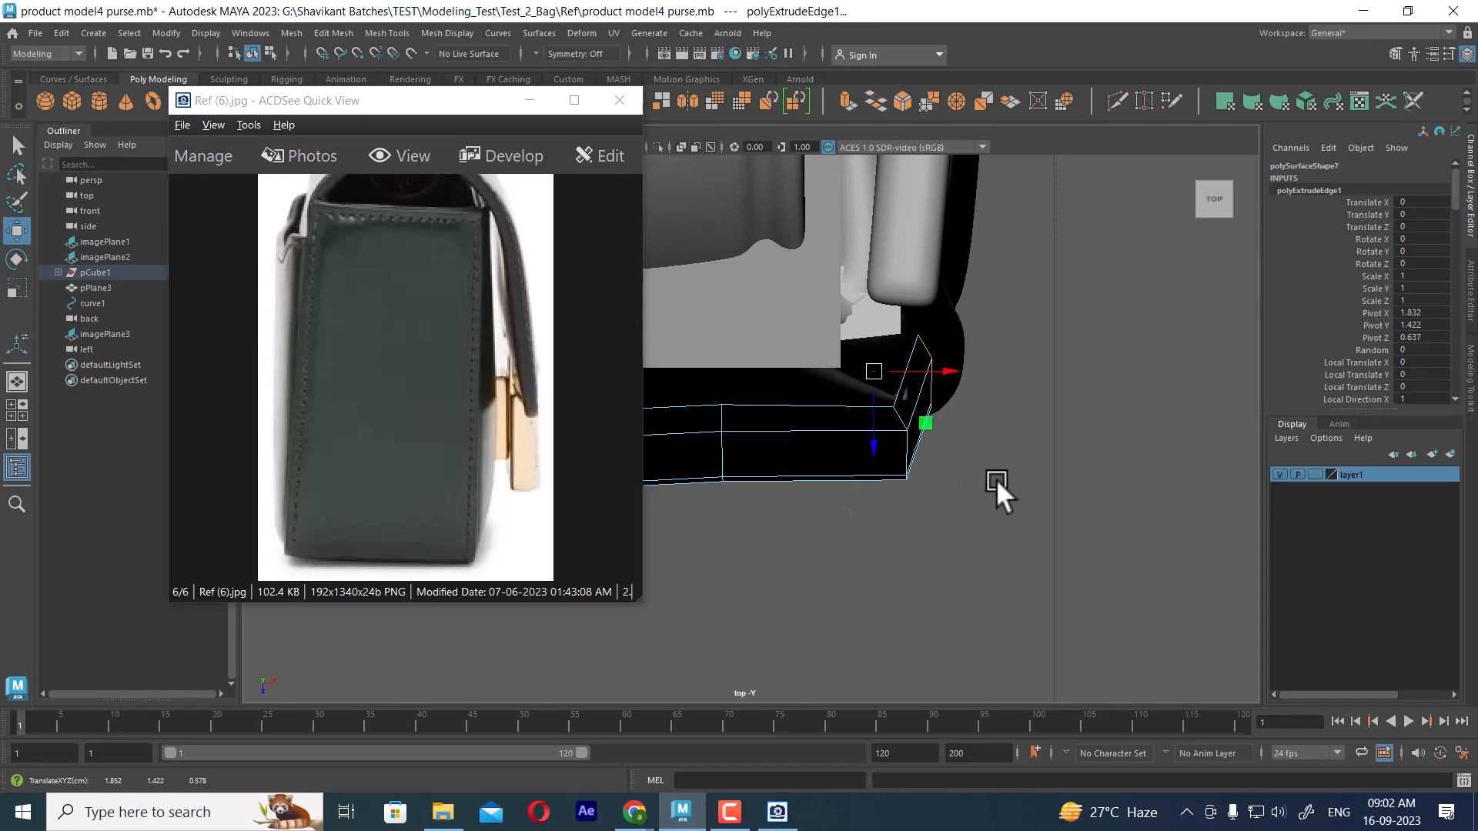
- Select the panel's bottom border edges and, in the side view, extrude them about 0.06 units toward the bag body
{"action": "key", "text": "space"}
{"action": "left_click_drag", "start_coordinate": [1003, 485], "coordinate": [976, 410]}
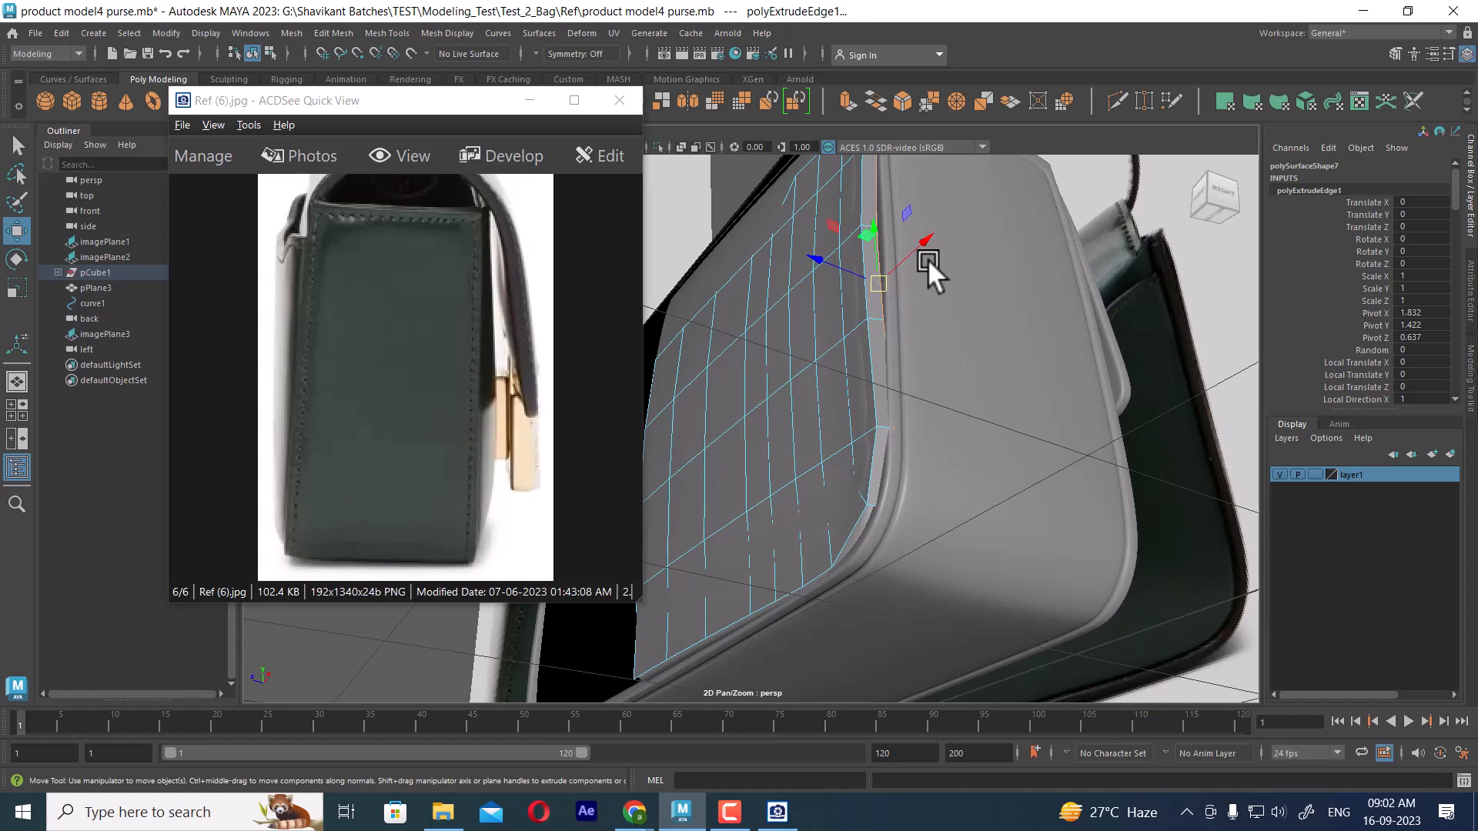
{"action": "left_click", "coordinate": [850, 532]}
{"action": "left_click_drag", "start_coordinate": [850, 533], "coordinate": [911, 508], "text": "alt"}
{"action": "right_click_drag", "start_coordinate": [911, 508], "coordinate": [1071, 585], "text": "alt"}
{"action": "double_click", "coordinate": [1079, 588]}
{"action": "left_click_drag", "start_coordinate": [1130, 584], "coordinate": [981, 501], "text": "alt"}
{"action": "key", "text": "space"}
{"action": "middle_click_drag", "start_coordinate": [887, 534], "coordinate": [1050, 242], "text": "alt"}
{"action": "right_click_drag", "start_coordinate": [1051, 243], "coordinate": [1043, 493], "text": "alt"}
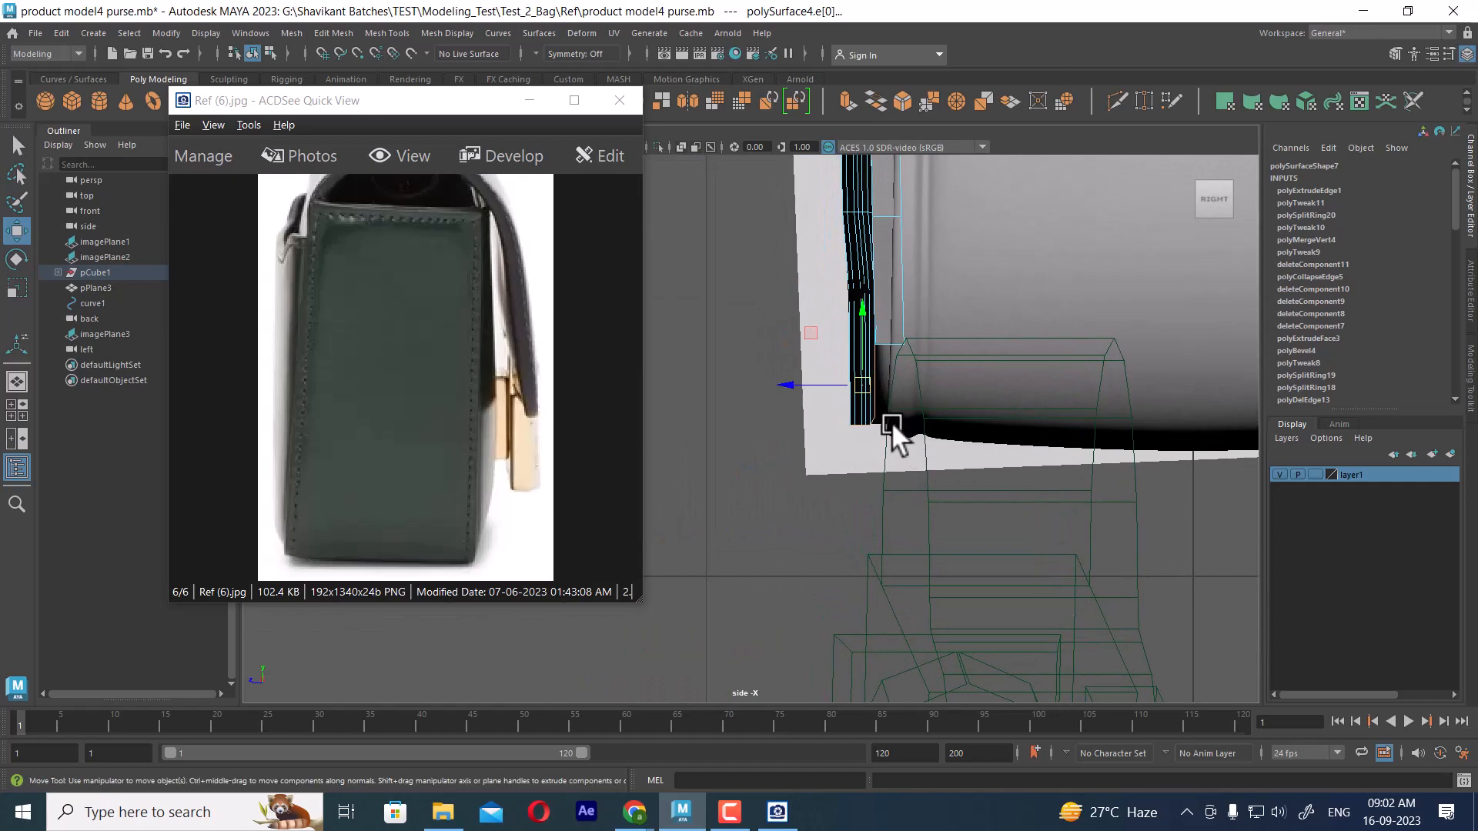
{"action": "left_click_drag", "start_coordinate": [862, 385], "coordinate": [893, 386], "text": "shift"}
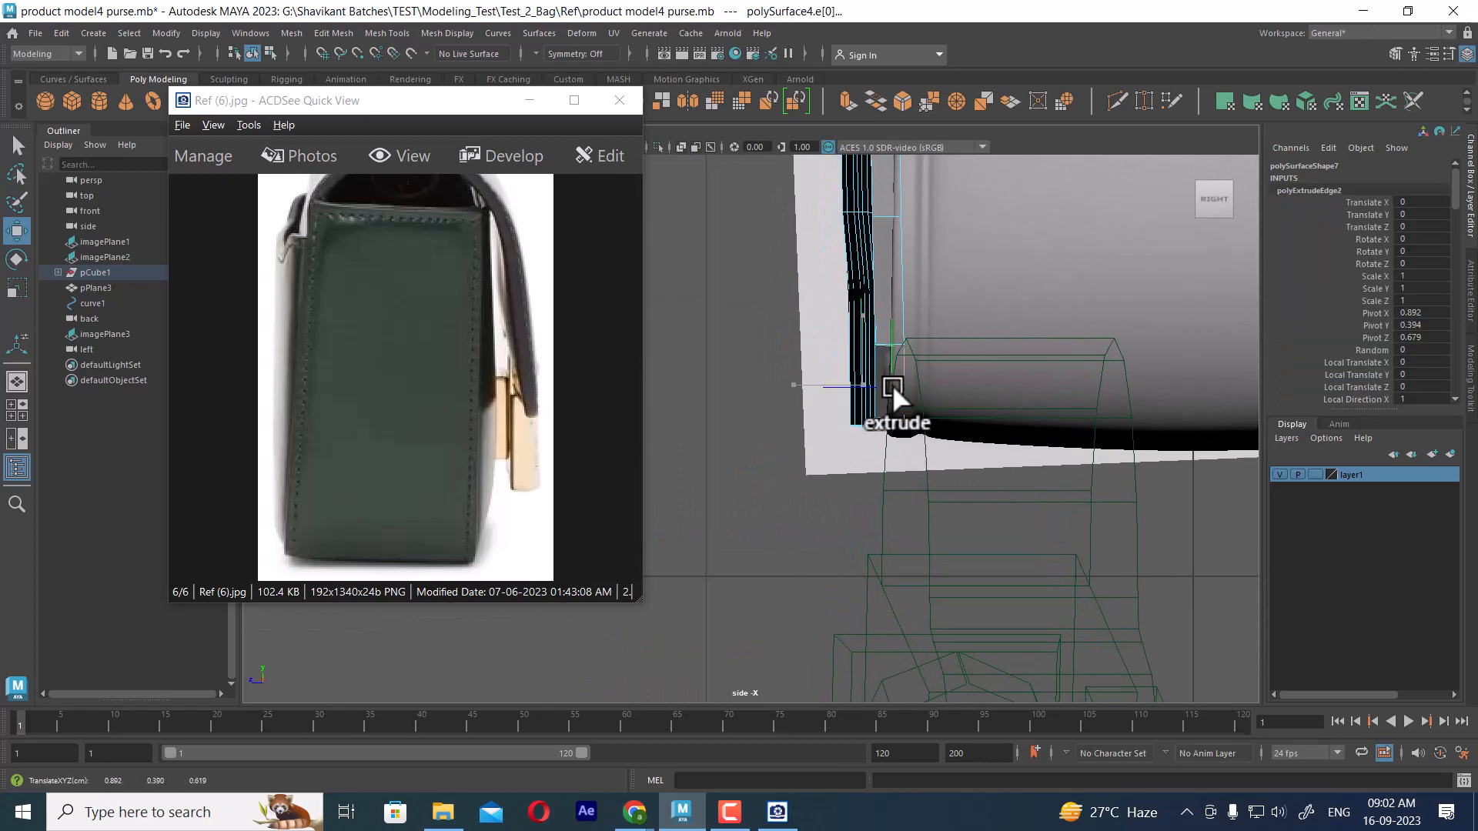
- Select the pocket panel in the perspective view and hide all other objects
{"action": "key", "text": "space"}
{"action": "left_click_drag", "start_coordinate": [970, 454], "coordinate": [1062, 415]}
{"action": "right_click_drag", "start_coordinate": [1062, 415], "coordinate": [1077, 432], "text": "alt"}
{"action": "left_click_drag", "start_coordinate": [1078, 433], "coordinate": [995, 395], "text": "alt"}
{"action": "left_click", "coordinate": [1083, 387]}
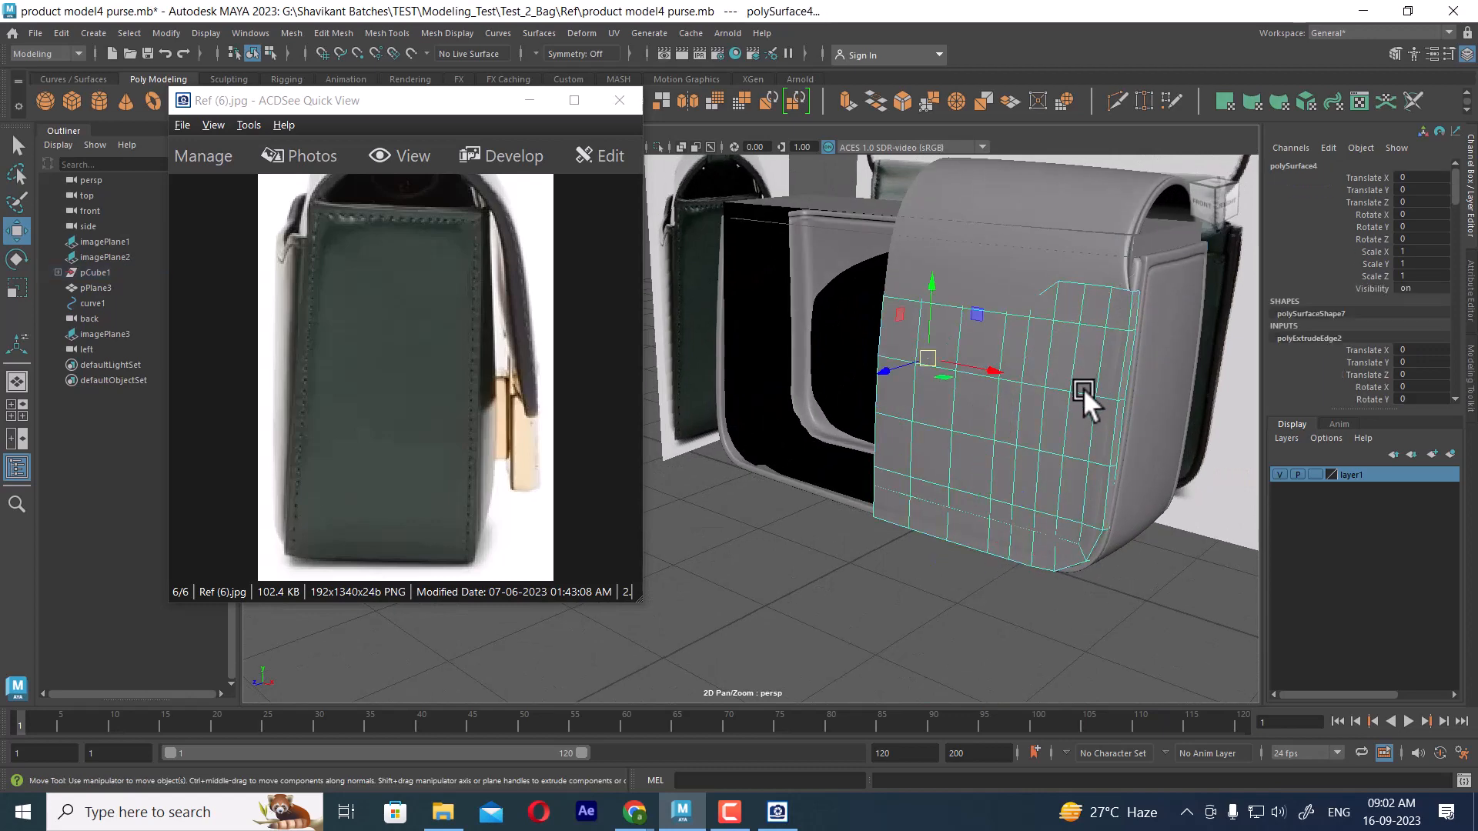
{"action": "key", "text": "alt+h"}
- Merge the corner vertices where the panel's extruded side and bottom rims meet
{"action": "left_click_drag", "start_coordinate": [1129, 441], "coordinate": [1042, 404], "text": "alt"}
{"action": "right_click_drag", "start_coordinate": [1042, 403], "coordinate": [1089, 450], "text": "alt"}
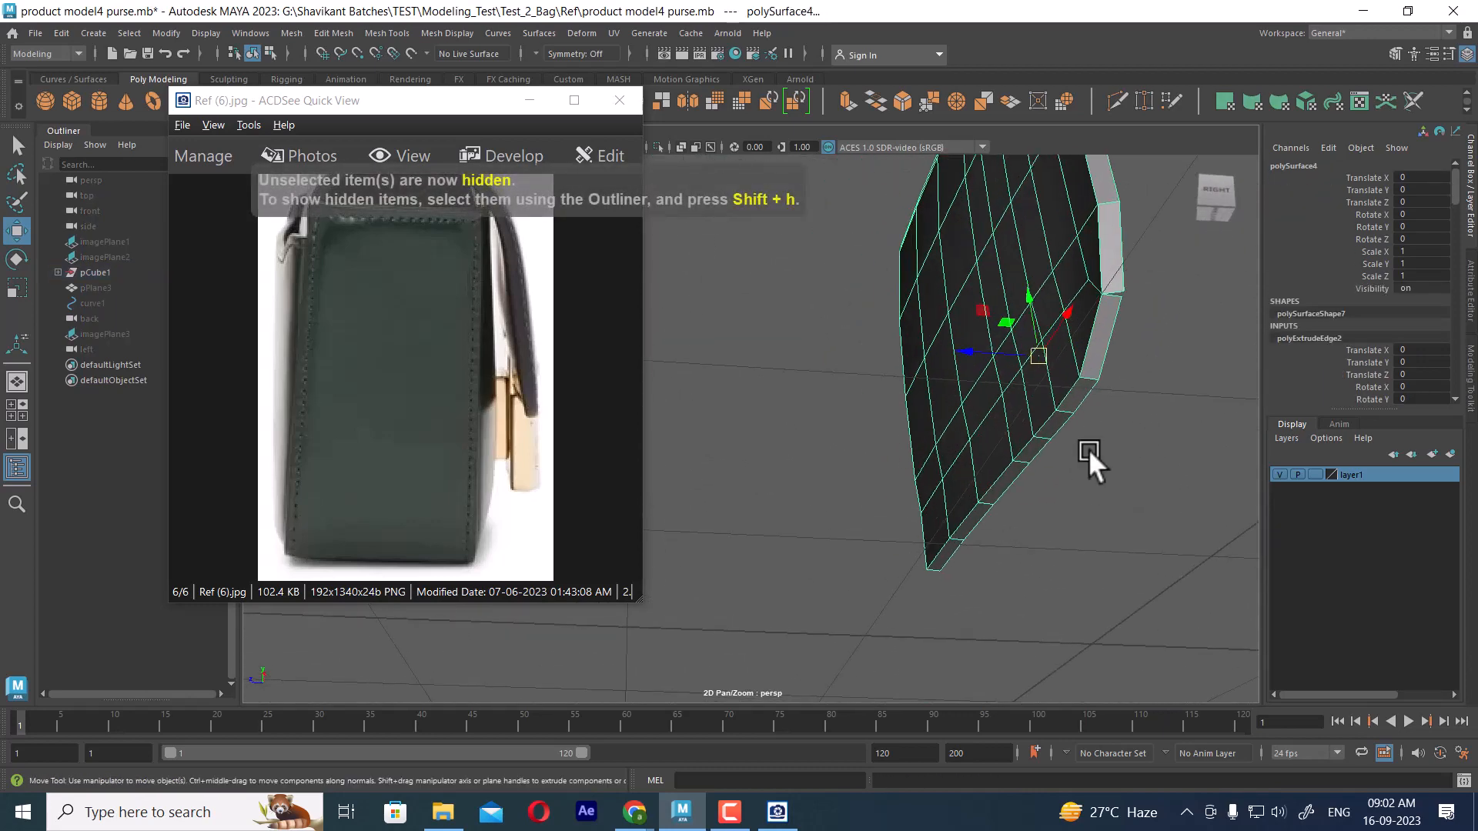
{"action": "left_click_drag", "start_coordinate": [1088, 450], "coordinate": [1039, 422], "text": "alt"}
{"action": "right_click_drag", "start_coordinate": [1082, 267], "coordinate": [1023, 260]}
{"action": "left_click_drag", "start_coordinate": [1135, 318], "coordinate": [1038, 354]}
{"action": "right_click_drag", "start_coordinate": [1086, 380], "coordinate": [1185, 196], "text": "shift"}
{"action": "left_click", "coordinate": [1108, 440]}
- Soften the edges of the whole pocket panel
{"action": "left_click_drag", "start_coordinate": [1108, 443], "coordinate": [1029, 443], "text": "alt"}
{"action": "left_click", "coordinate": [1143, 485]}
{"action": "scroll", "coordinate": [1028, 443], "scroll_direction": "down", "scroll_amount": 2}
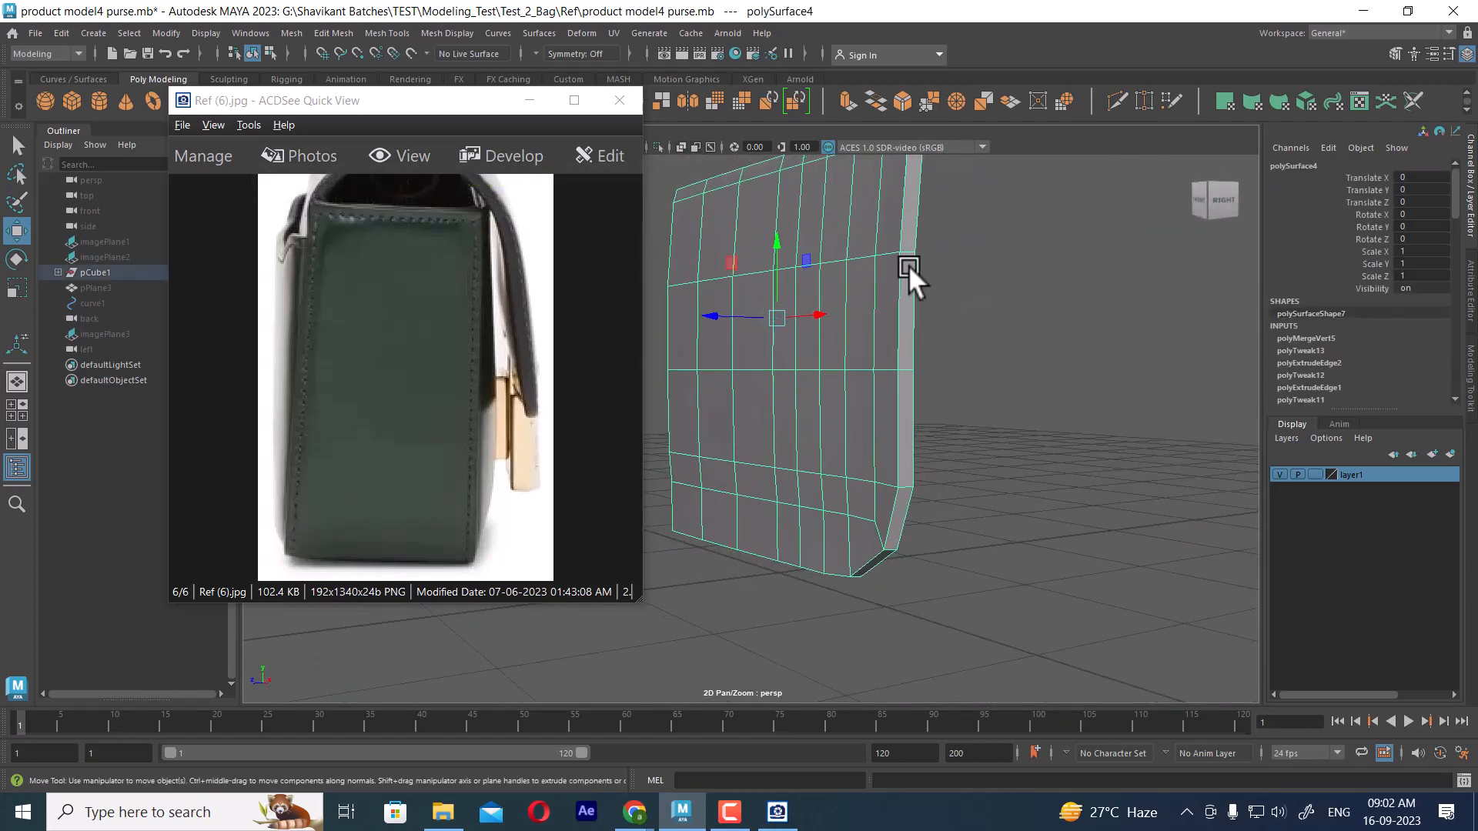
{"action": "right_click_drag", "start_coordinate": [910, 267], "coordinate": [1068, 263], "text": "shift"}
{"action": "left_click", "coordinate": [1020, 508]}
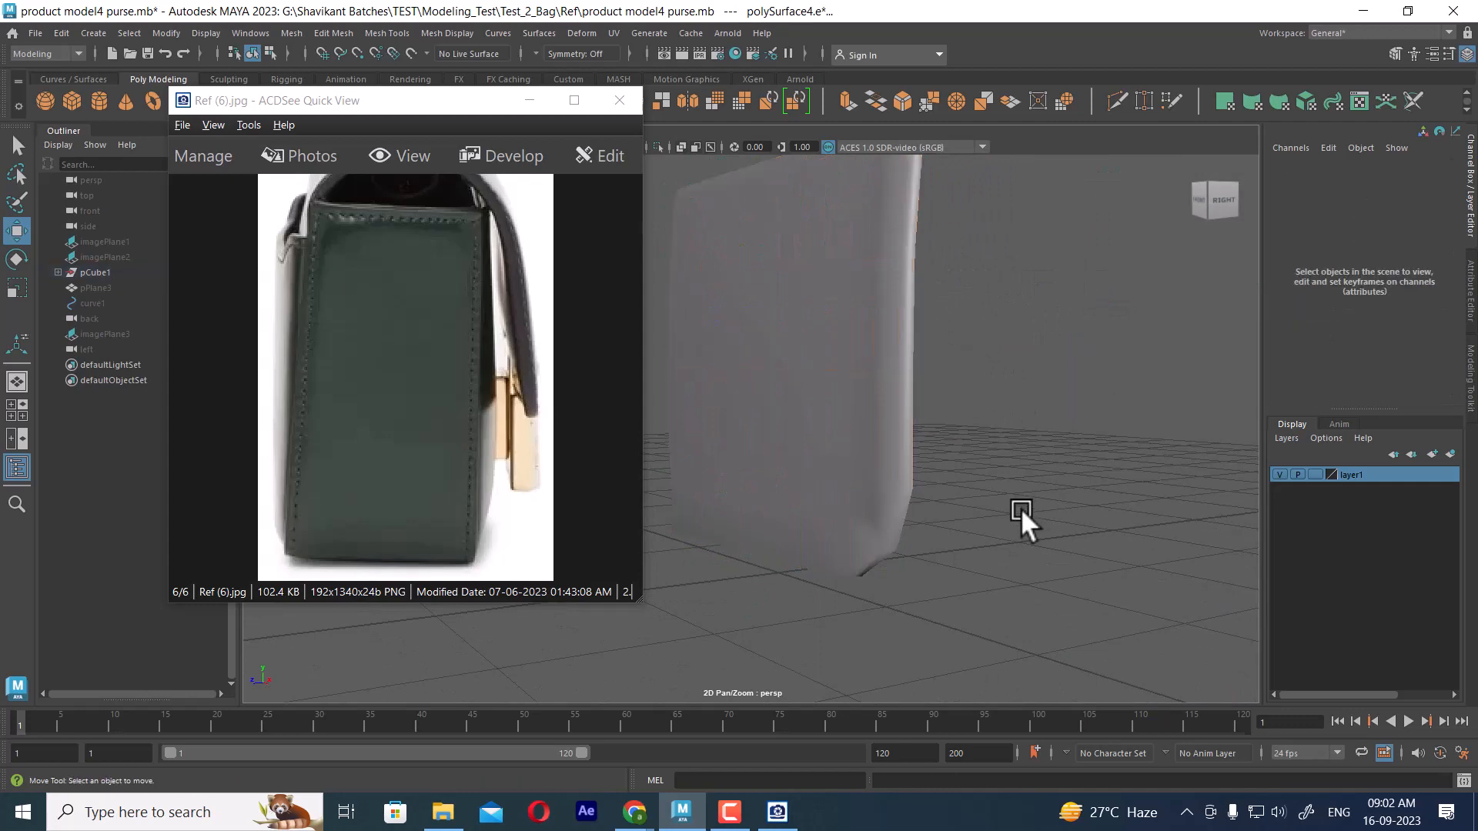
- Select the panel's lowest horizontal edge loop and slide it closer to the bottom border
{"action": "left_click_drag", "start_coordinate": [1020, 508], "coordinate": [1029, 454], "text": "alt"}
{"action": "left_click_drag", "start_coordinate": [982, 374], "coordinate": [996, 397], "text": "alt"}
{"action": "left_click", "coordinate": [916, 416]}
{"action": "middle_click_drag", "start_coordinate": [978, 416], "coordinate": [977, 375], "text": "alt"}
{"action": "scroll", "coordinate": [976, 389], "scroll_direction": "up", "scroll_amount": 2}
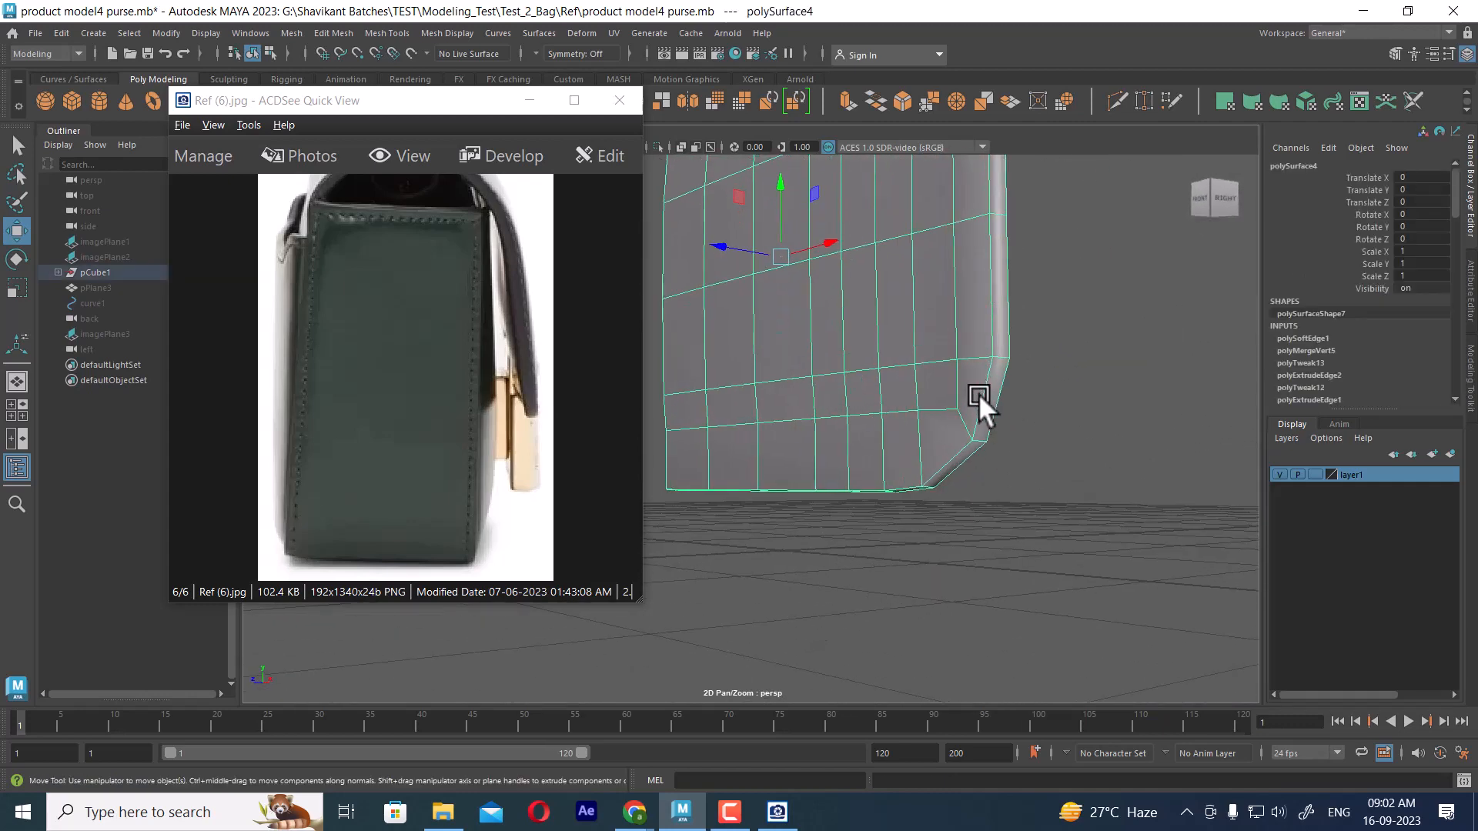
{"action": "right_click_drag", "start_coordinate": [930, 394], "coordinate": [939, 365]}
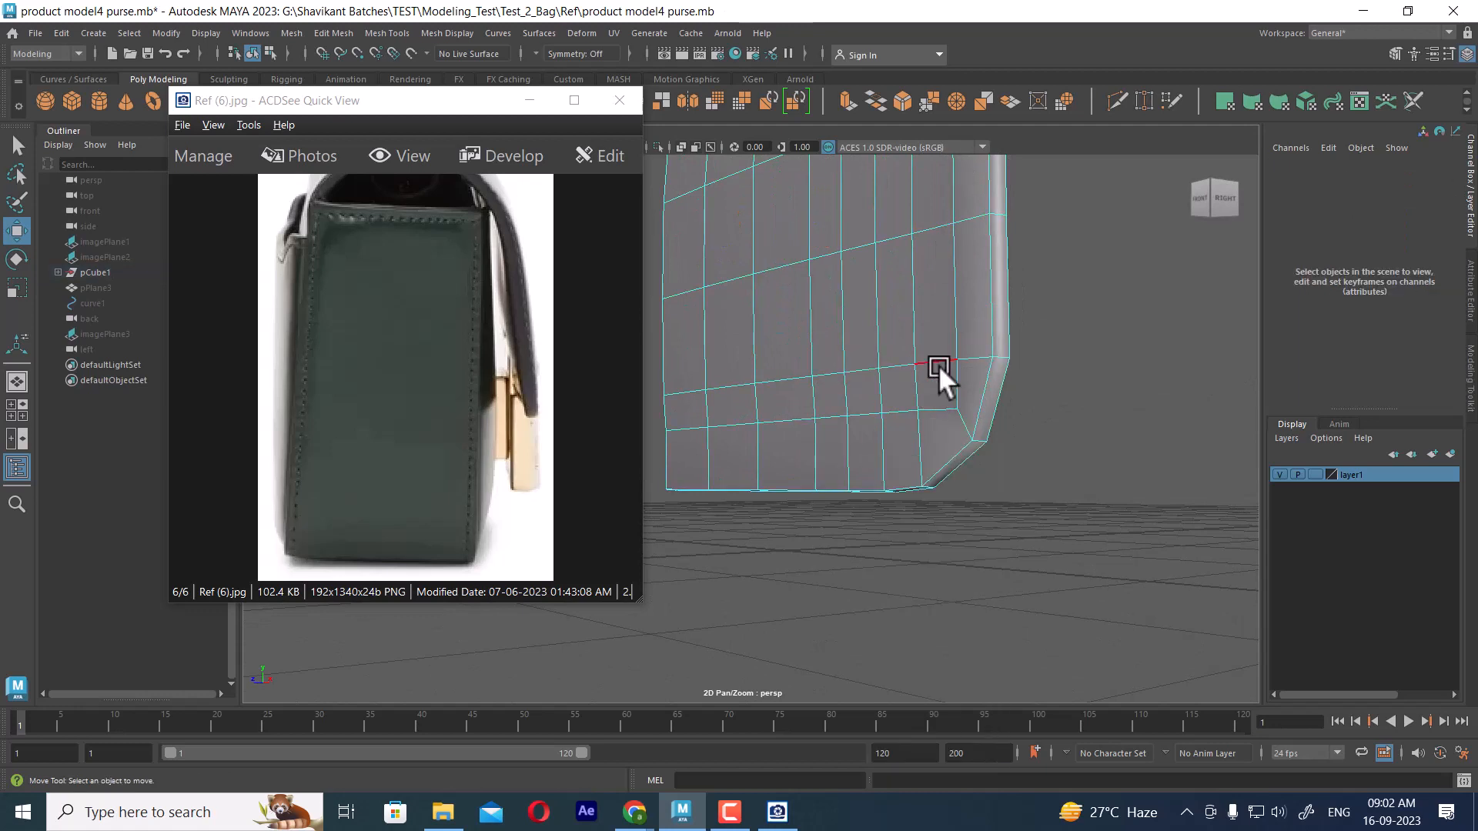
{"action": "double_click", "coordinate": [940, 408]}
{"action": "right_click_drag", "start_coordinate": [1056, 318], "coordinate": [1039, 443], "text": "shift"}
{"action": "middle_click_drag", "start_coordinate": [943, 355], "coordinate": [971, 266]}
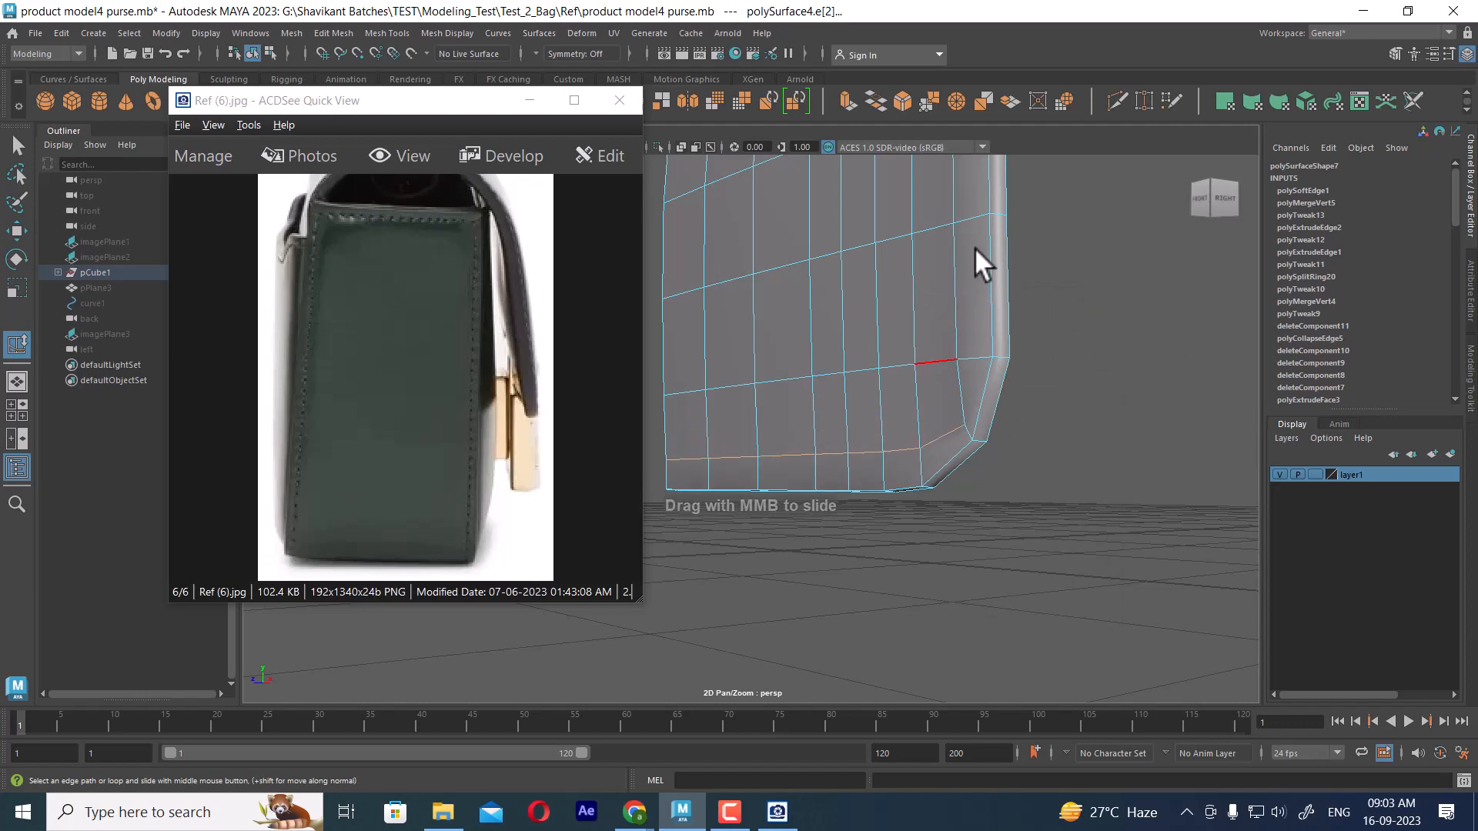
- Slide the outermost vertical edge loop closer to the panel's outer side border
{"action": "right_click_drag", "start_coordinate": [1015, 308], "coordinate": [963, 306], "text": "alt"}
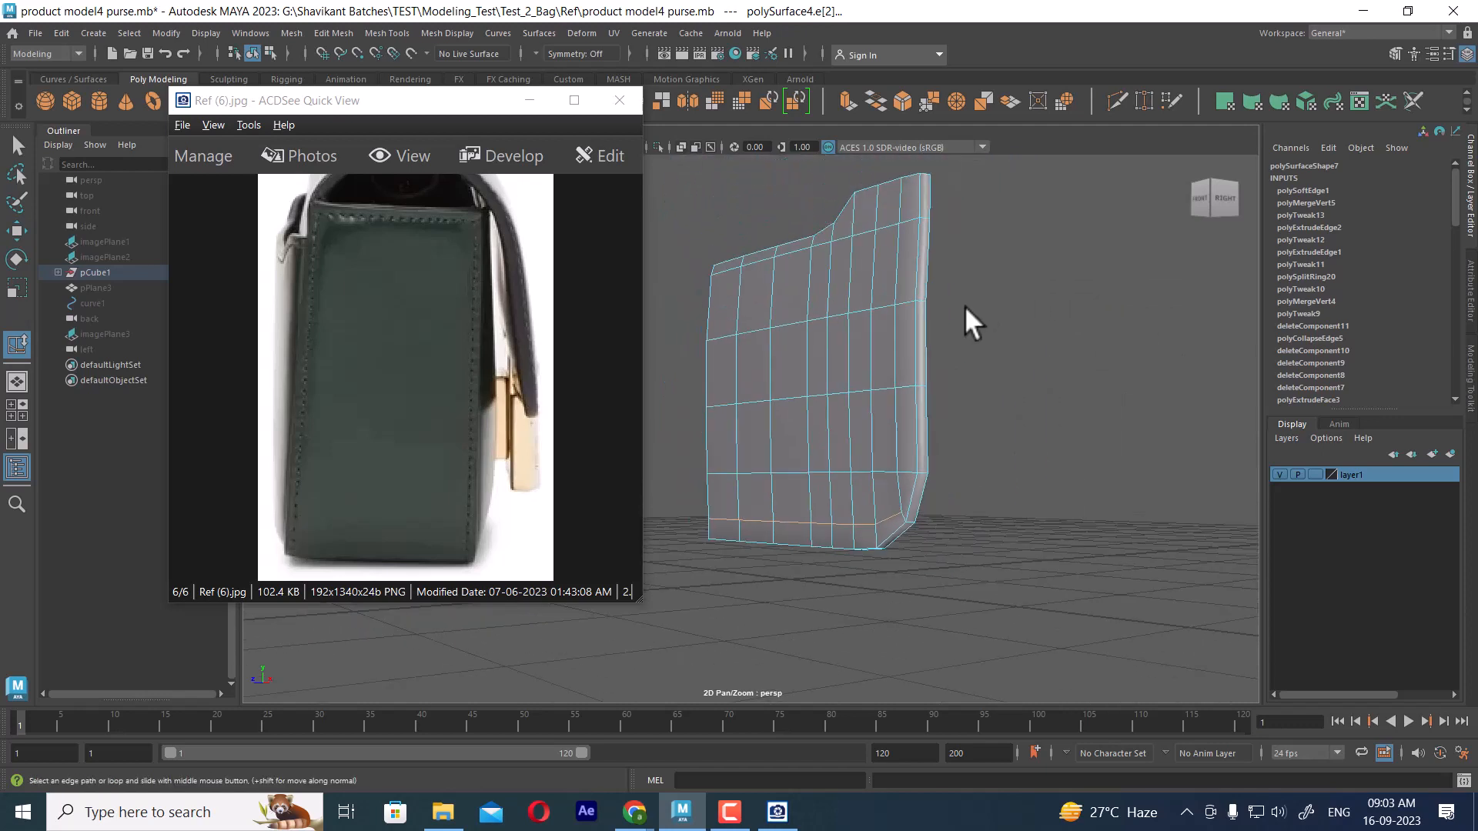
{"action": "left_click_drag", "start_coordinate": [964, 307], "coordinate": [1023, 381], "text": "alt"}
{"action": "middle_click_drag", "start_coordinate": [1023, 381], "coordinate": [999, 308], "text": "alt"}
{"action": "right_click_drag", "start_coordinate": [998, 308], "coordinate": [990, 391], "text": "alt"}
{"action": "left_click", "coordinate": [1019, 223]}
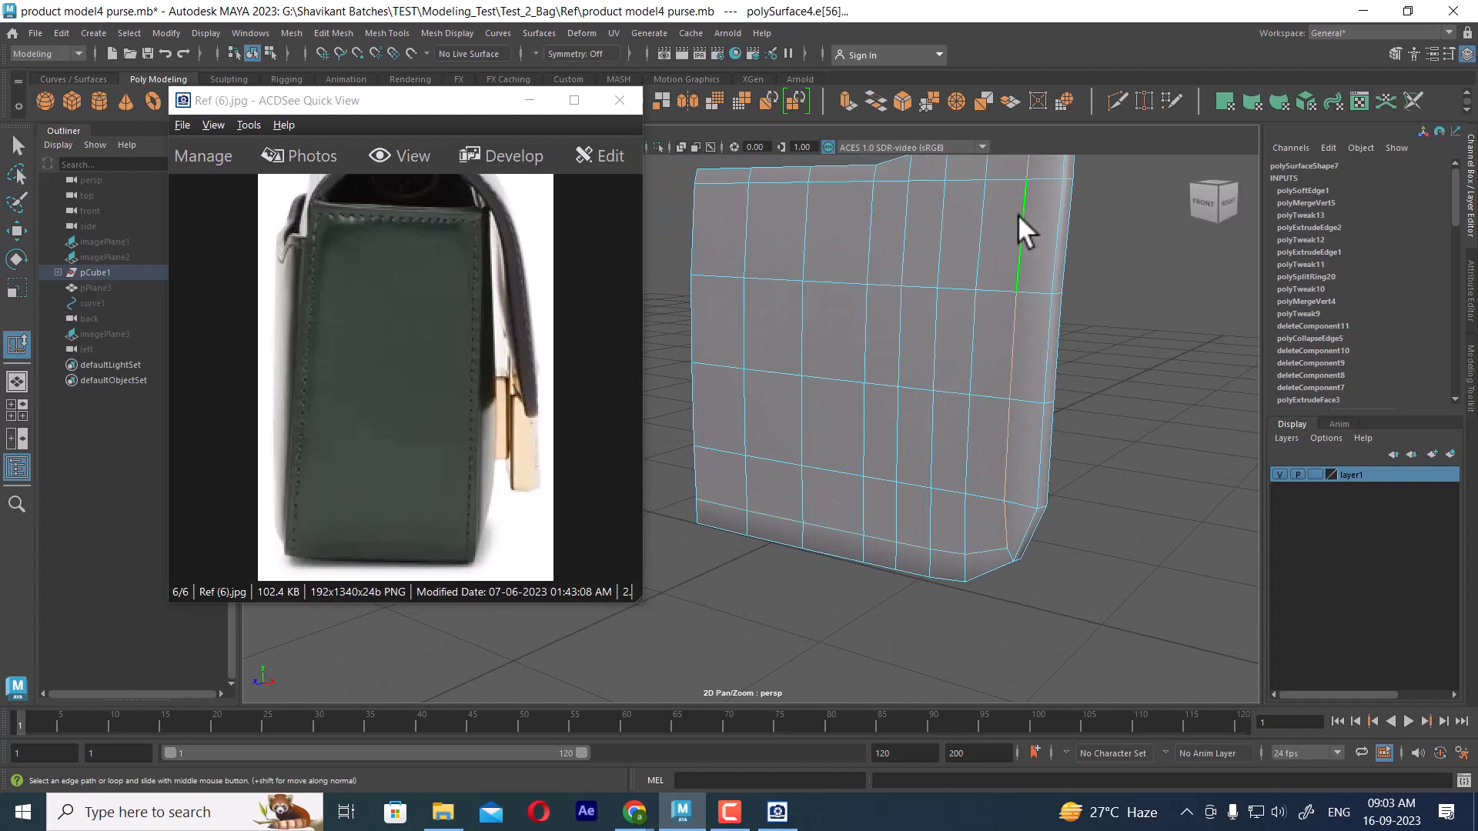
{"action": "left_click_drag", "start_coordinate": [1019, 223], "coordinate": [1050, 474], "text": "alt"}
{"action": "right_click_drag", "start_coordinate": [1073, 318], "coordinate": [1068, 437], "text": "shift"}
{"action": "middle_click_drag", "start_coordinate": [1065, 406], "coordinate": [1107, 408]}
- Preview smoothing on the panel to examine its rounded corner and rim, then restore the unsmoothed display
{"action": "left_click_drag", "start_coordinate": [1106, 408], "coordinate": [1062, 426], "text": "alt"}
{"action": "key", "text": "3"}
{"action": "left_click_drag", "start_coordinate": [867, 401], "coordinate": [1006, 518], "text": "alt"}
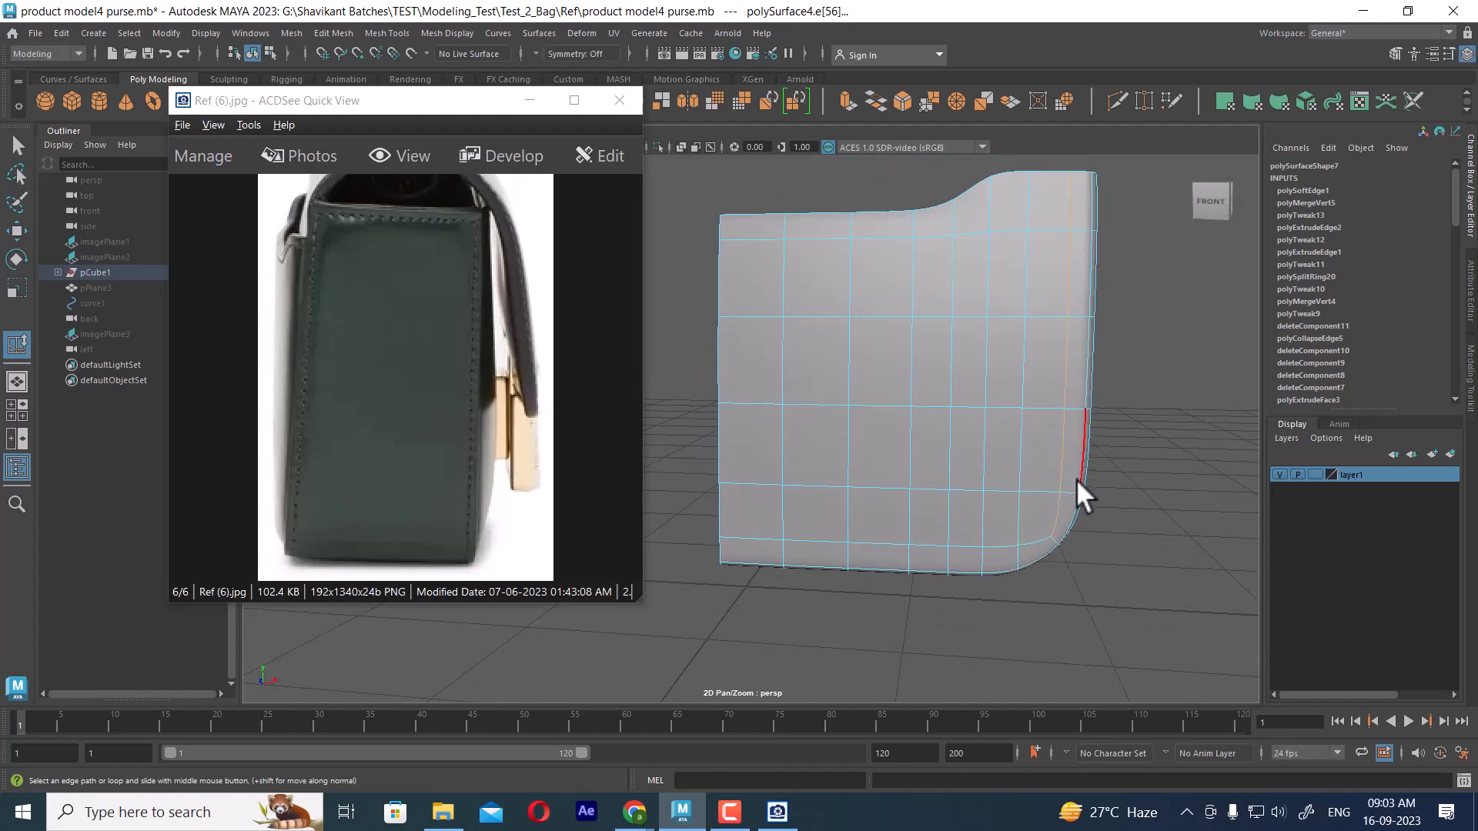
{"action": "left_click_drag", "start_coordinate": [1078, 495], "coordinate": [1053, 431], "text": "alt"}
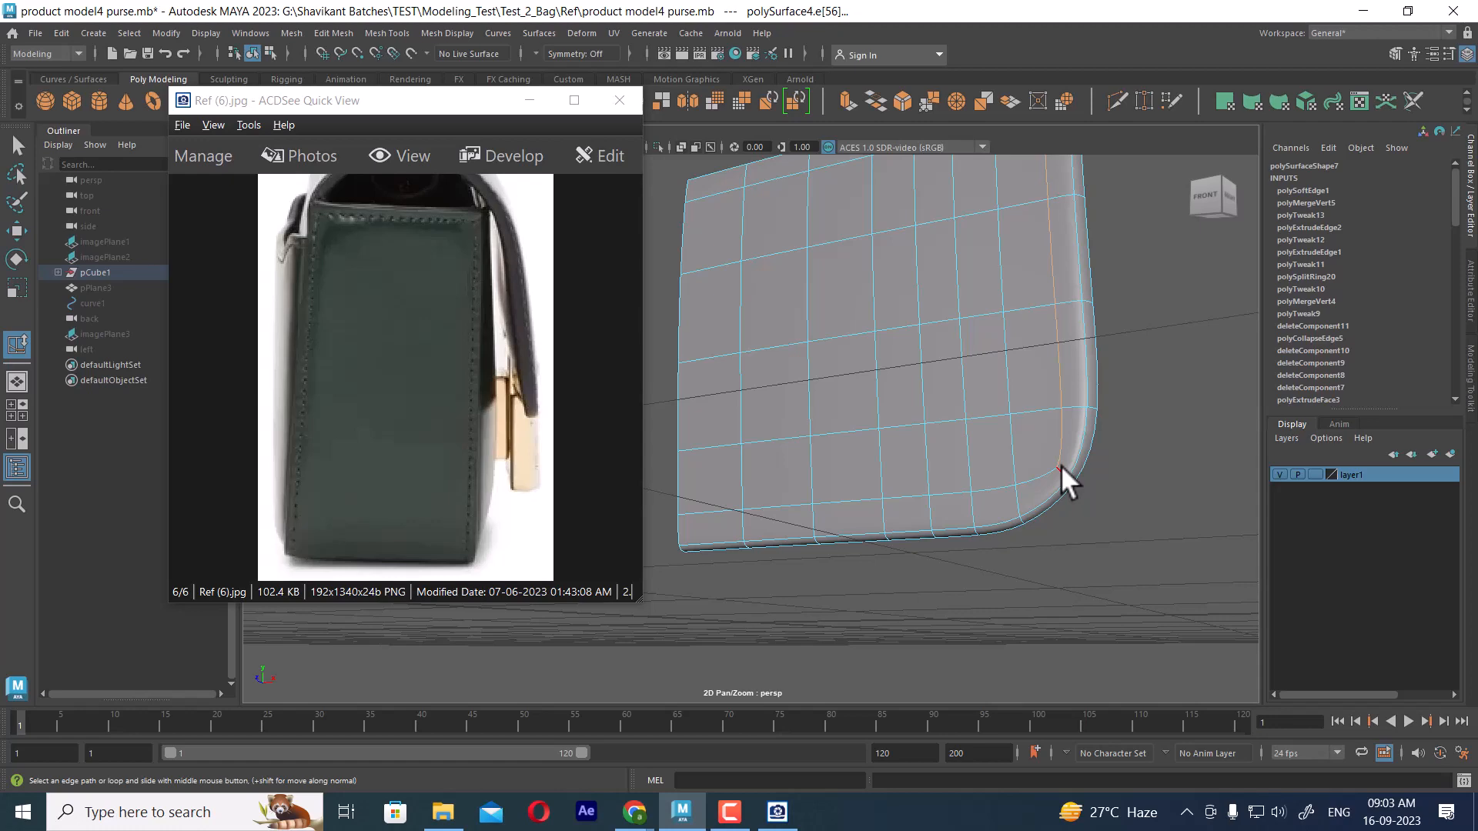
{"action": "key", "text": "1"}
{"action": "right_click_drag", "start_coordinate": [1027, 518], "coordinate": [1055, 567], "text": "alt"}
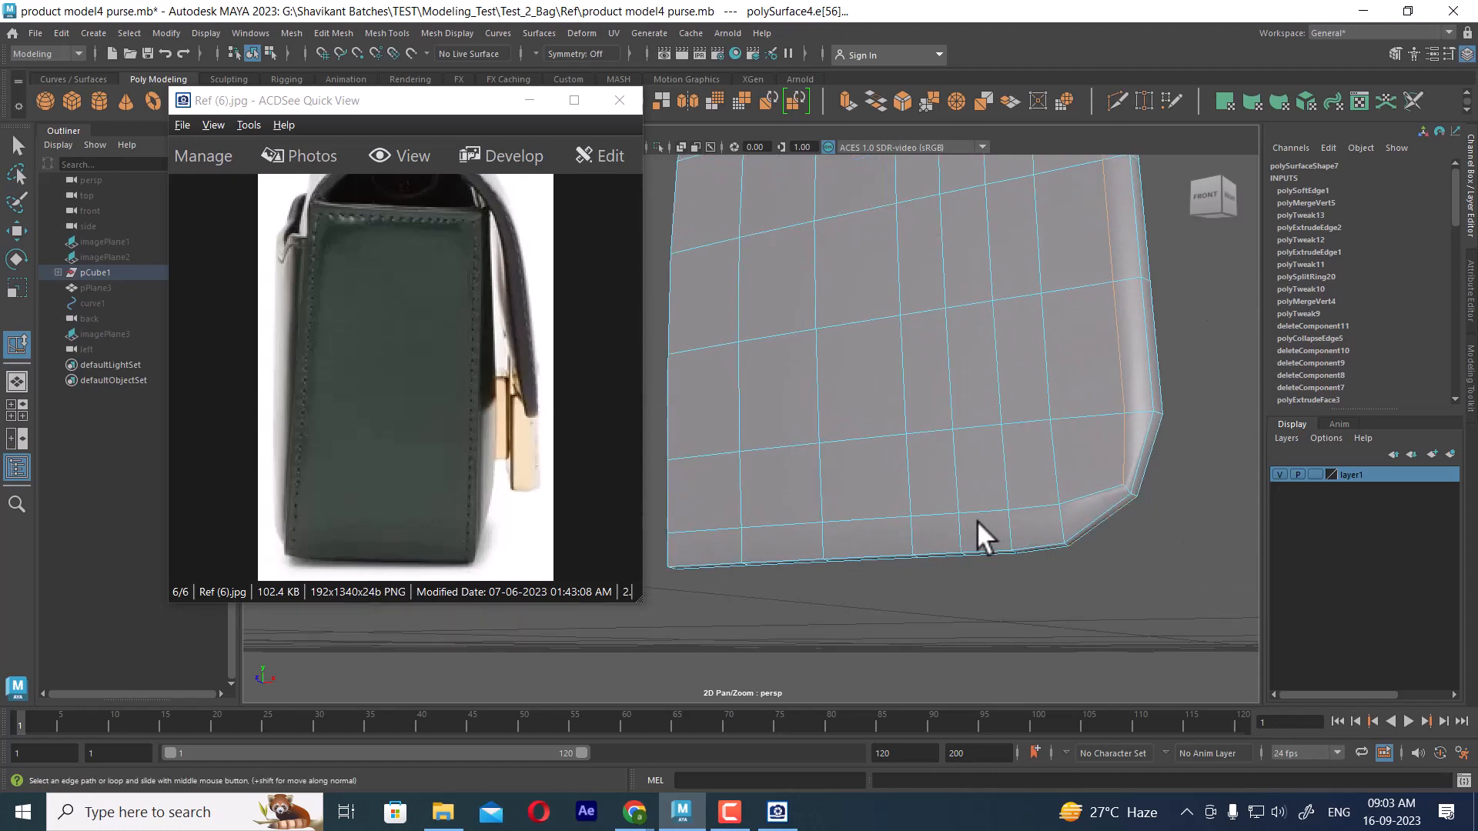
{"action": "right_click_drag", "start_coordinate": [977, 520], "coordinate": [916, 454], "text": "alt"}
{"action": "left_click_drag", "start_coordinate": [916, 454], "coordinate": [854, 415], "text": "alt"}
{"action": "middle_click_drag", "start_coordinate": [915, 396], "coordinate": [953, 442], "text": "alt"}
{"action": "right_click_drag", "start_coordinate": [953, 442], "coordinate": [981, 454], "text": "alt"}
- Return the panel to object mode, unhide the rest of the bag and clear the selection
{"action": "right_click_drag", "start_coordinate": [870, 334], "coordinate": [930, 284]}
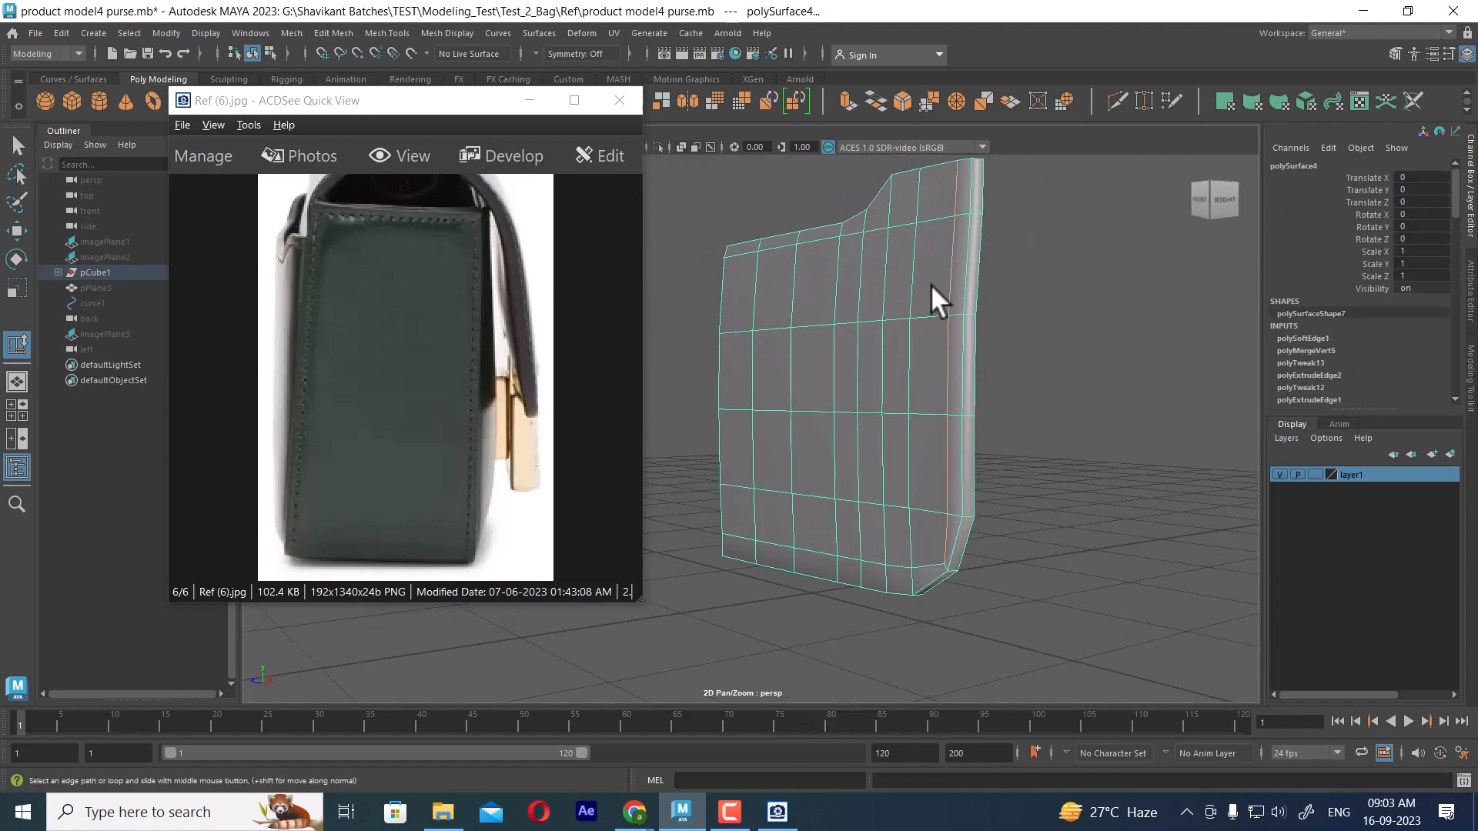
{"action": "left_click_drag", "start_coordinate": [931, 284], "coordinate": [1040, 521], "text": "alt"}
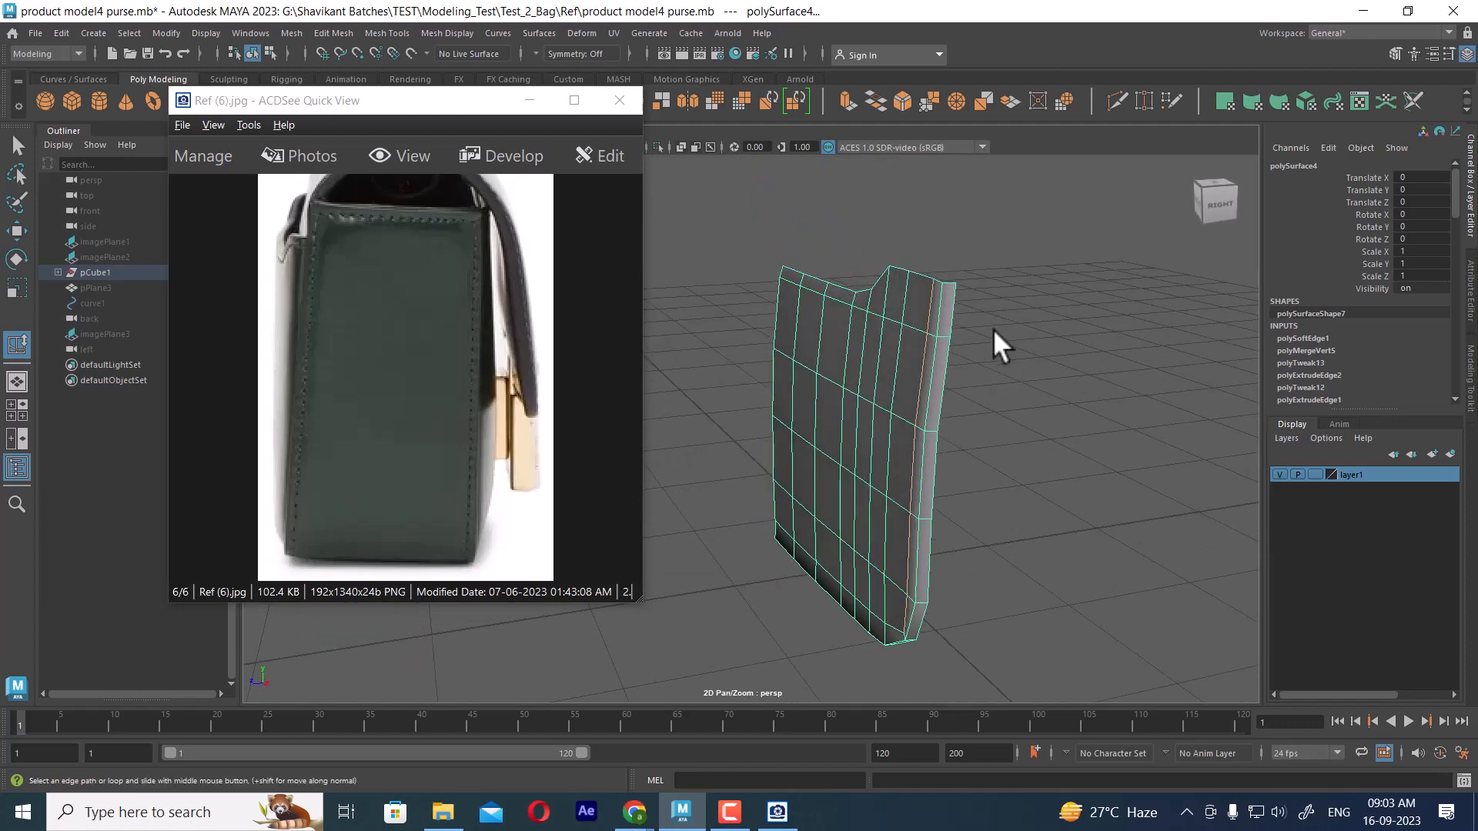
{"action": "left_click_drag", "start_coordinate": [991, 328], "coordinate": [1027, 399], "text": "alt"}
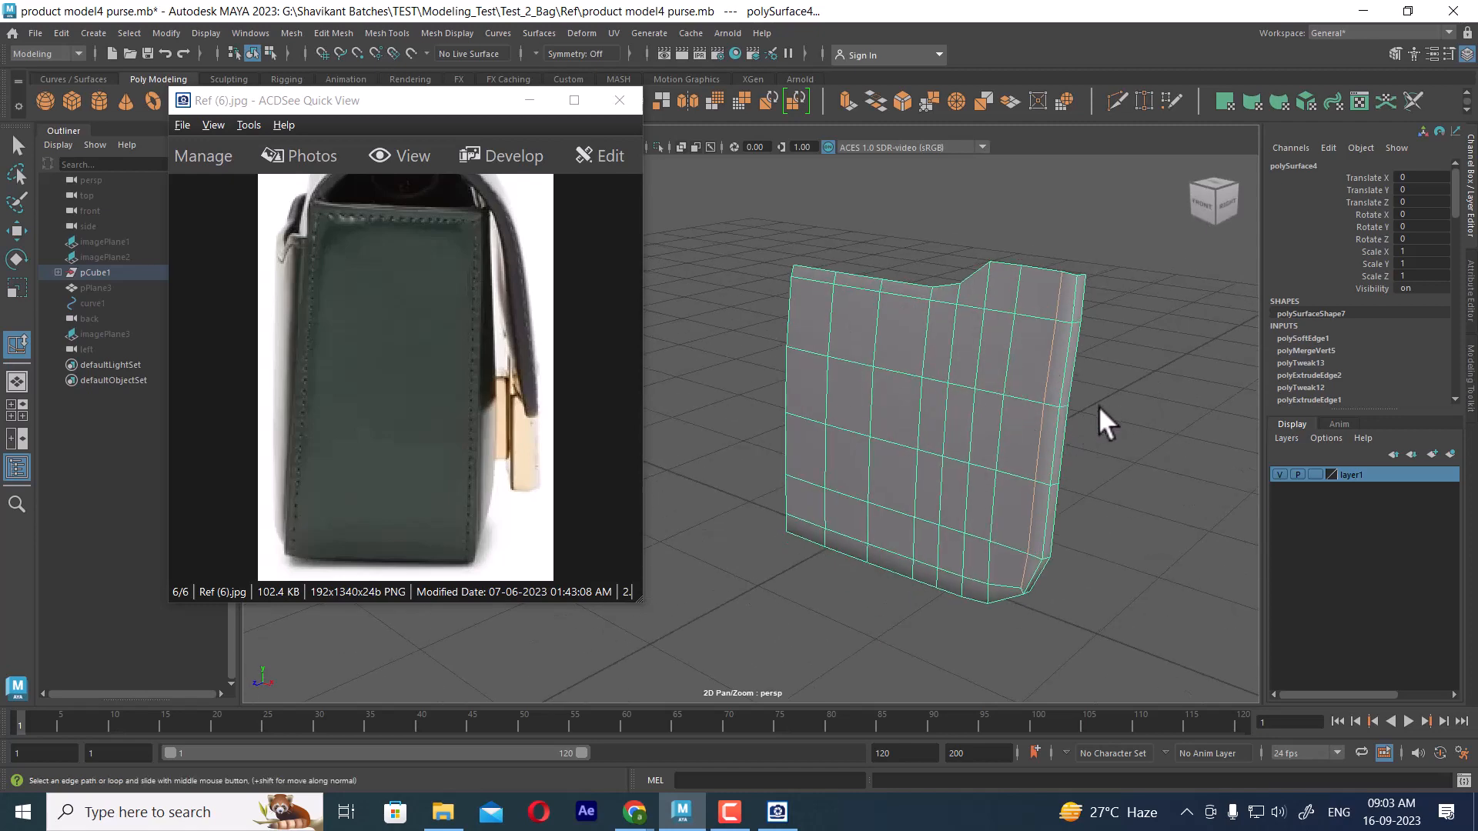
{"action": "key", "text": "ctrl+shift+h"}
{"action": "left_click_drag", "start_coordinate": [1059, 403], "coordinate": [1135, 548], "text": "alt"}
{"action": "left_click", "coordinate": [1138, 552]}
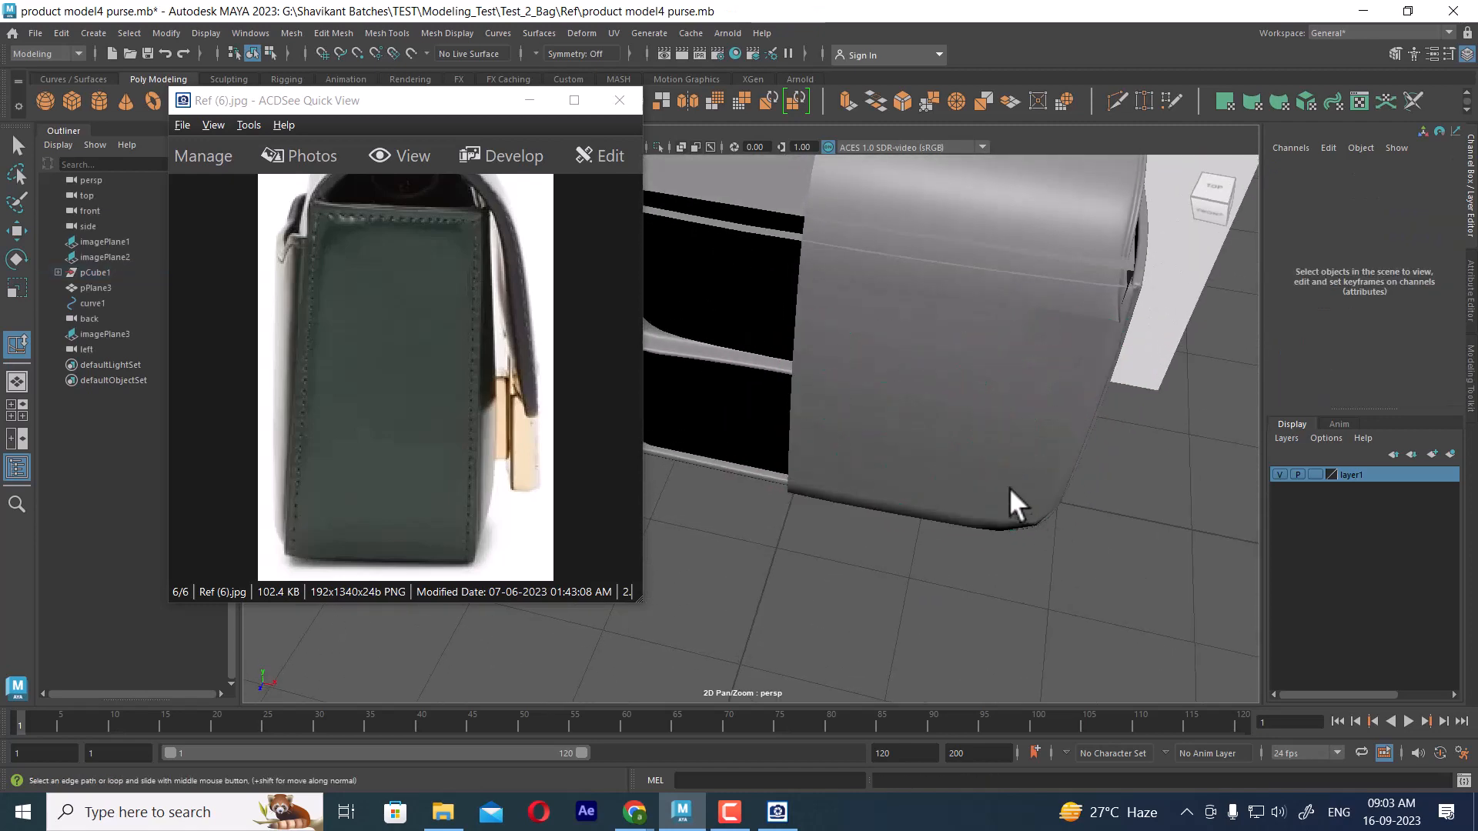
- Create a lattice deformer with 3, 3, 3 divisions on the pocket panel and switch to lattice point editing
{"action": "left_click", "coordinate": [1009, 492]}
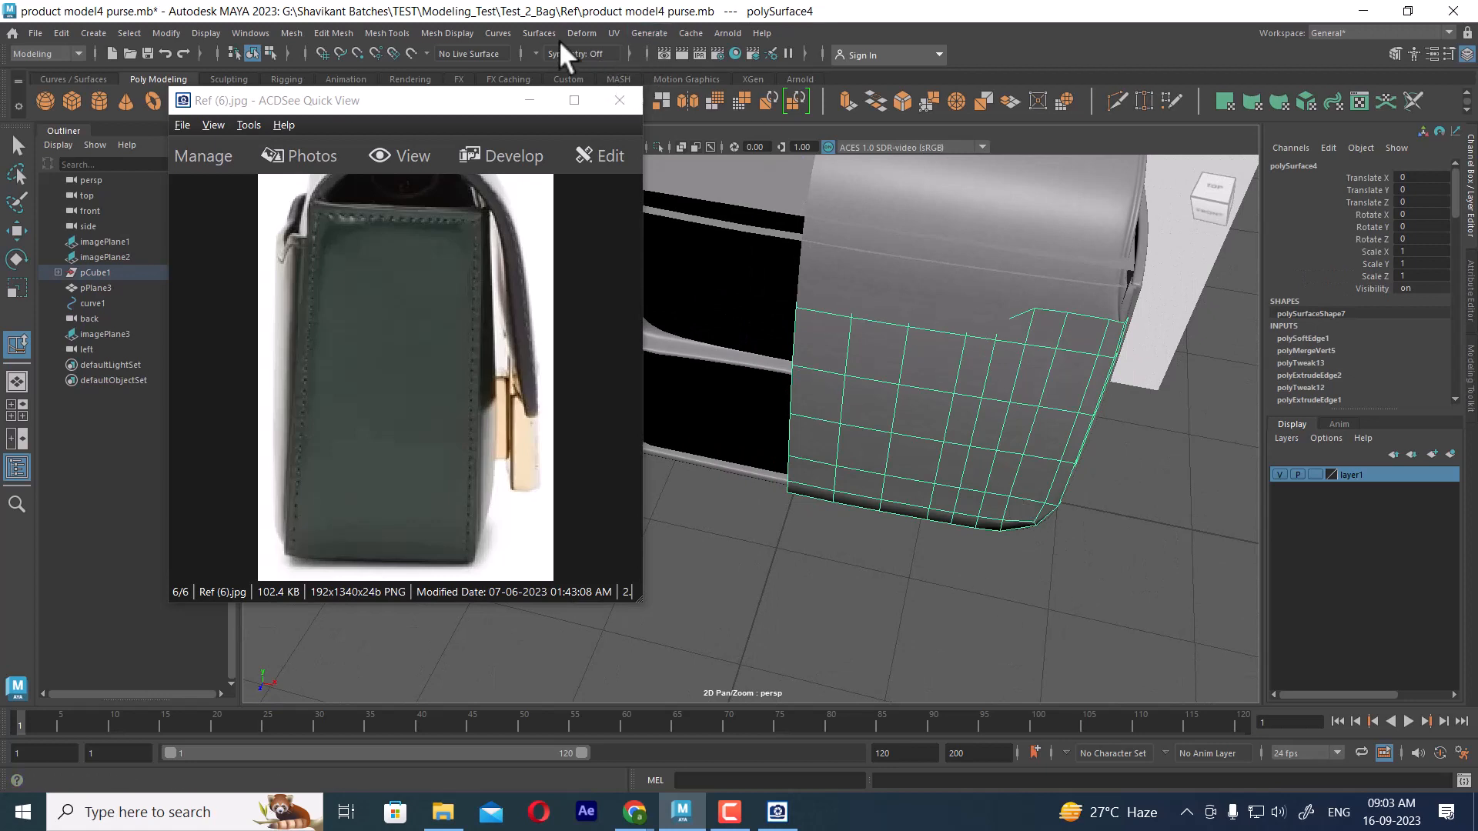
{"action": "left_click", "coordinate": [581, 33]}
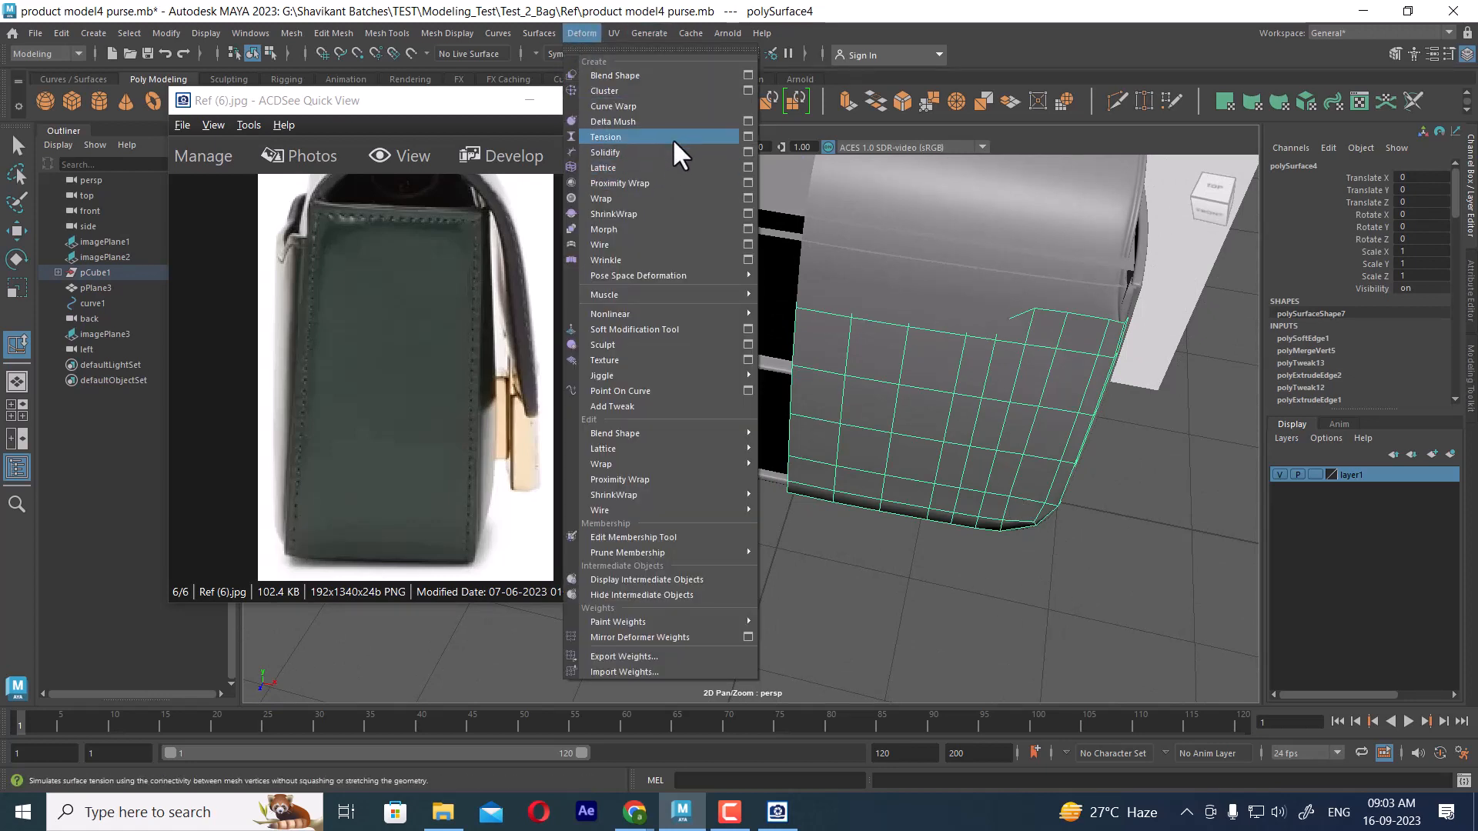
{"action": "left_click", "coordinate": [748, 167]}
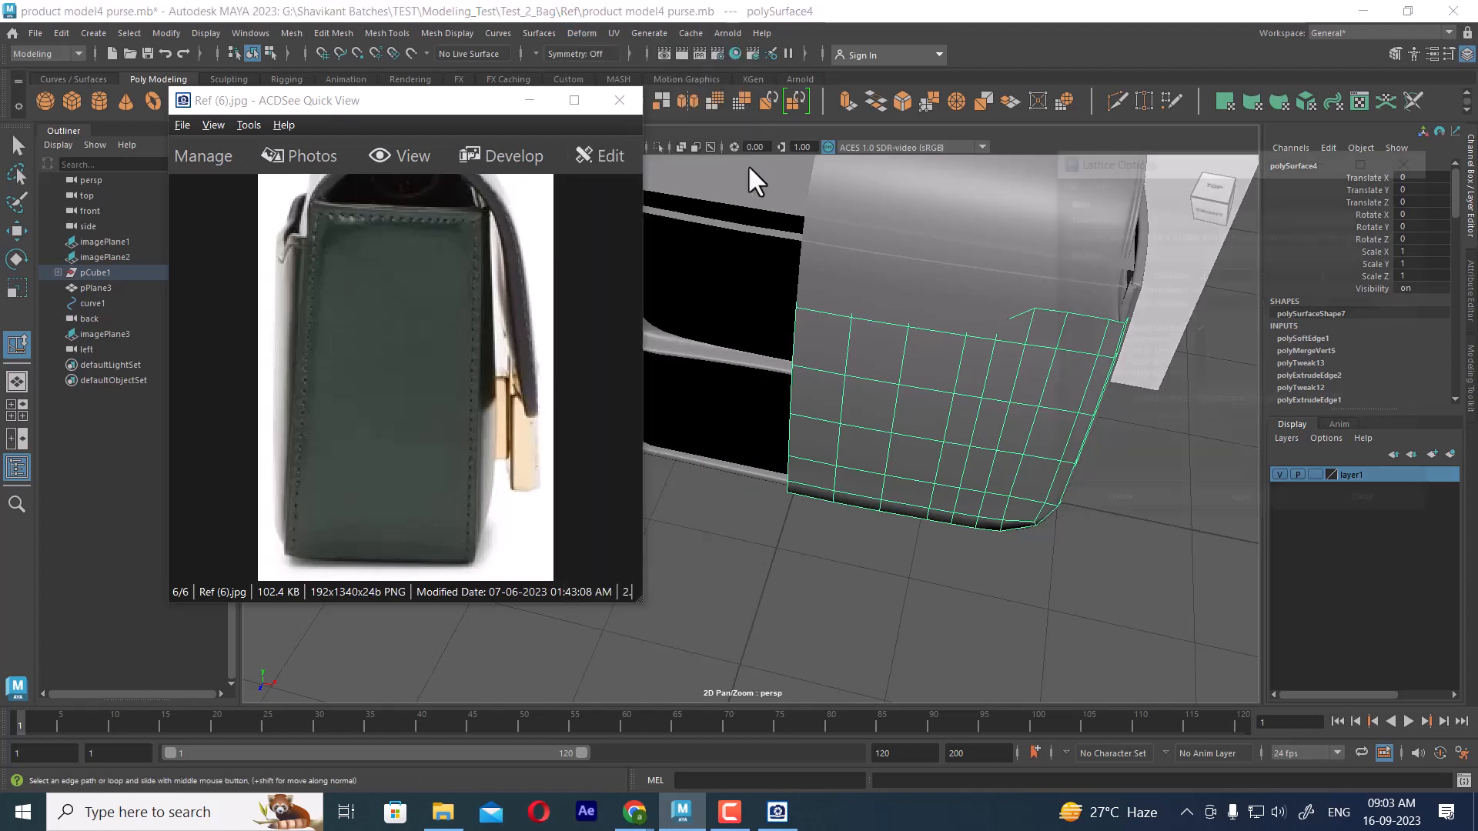
{"action": "double_click", "coordinate": [1224, 275]}
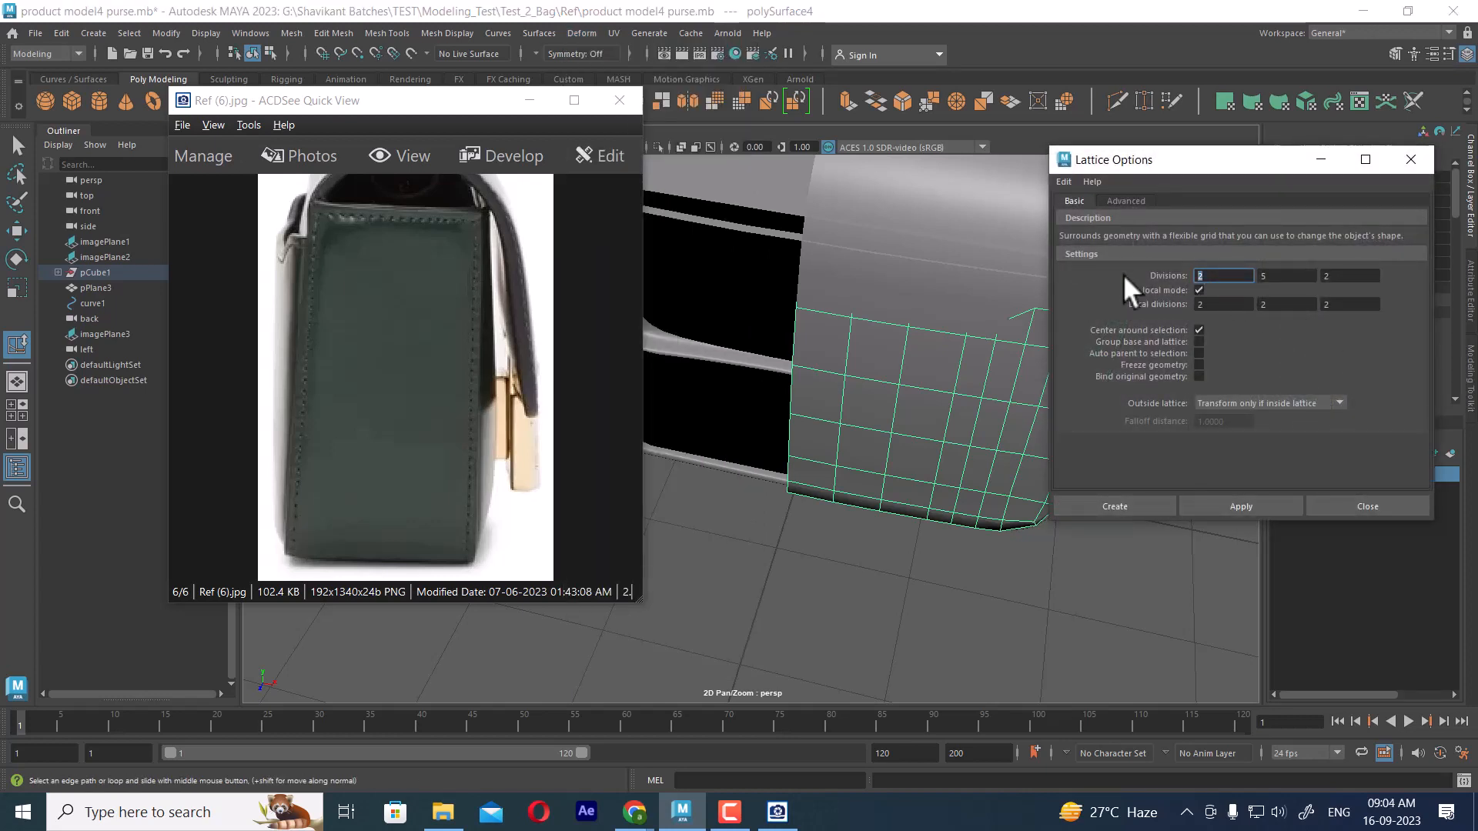
{"action": "type", "text": "3"}
{"action": "key", "text": "Tab"}
{"action": "type", "text": "3"}
{"action": "key", "text": "Tab"}
{"action": "type", "text": "3"}
{"action": "left_click", "coordinate": [1117, 502]}
{"action": "left_click_drag", "start_coordinate": [1147, 593], "coordinate": [1116, 519], "text": "alt"}
{"action": "right_click_drag", "start_coordinate": [1148, 385], "coordinate": [1147, 348]}
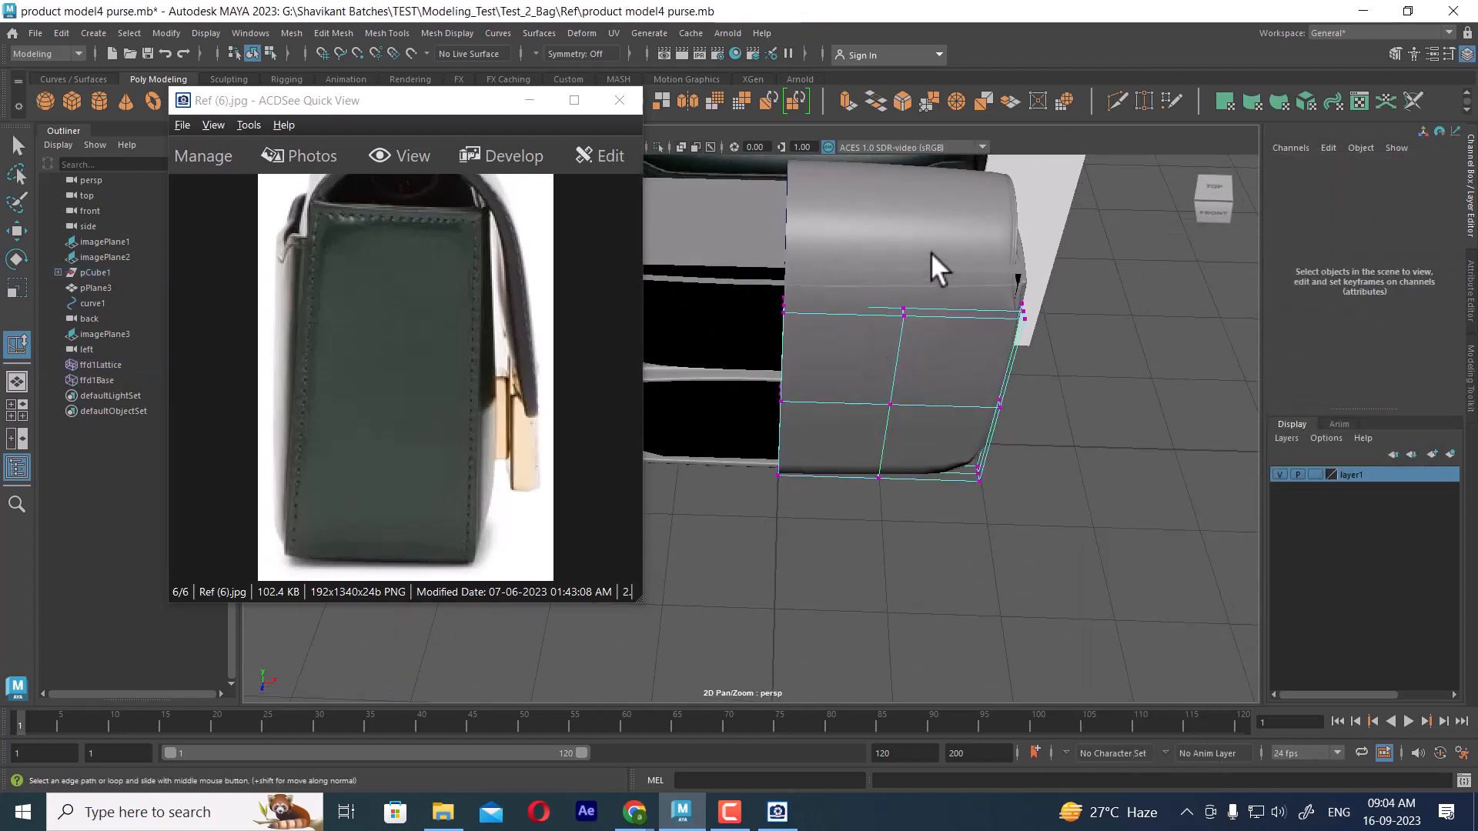
- Move the upper and middle rows of lattice points in the inner two columns slightly away from the bag's back
{"action": "left_click_drag", "start_coordinate": [930, 252], "coordinate": [994, 521]}
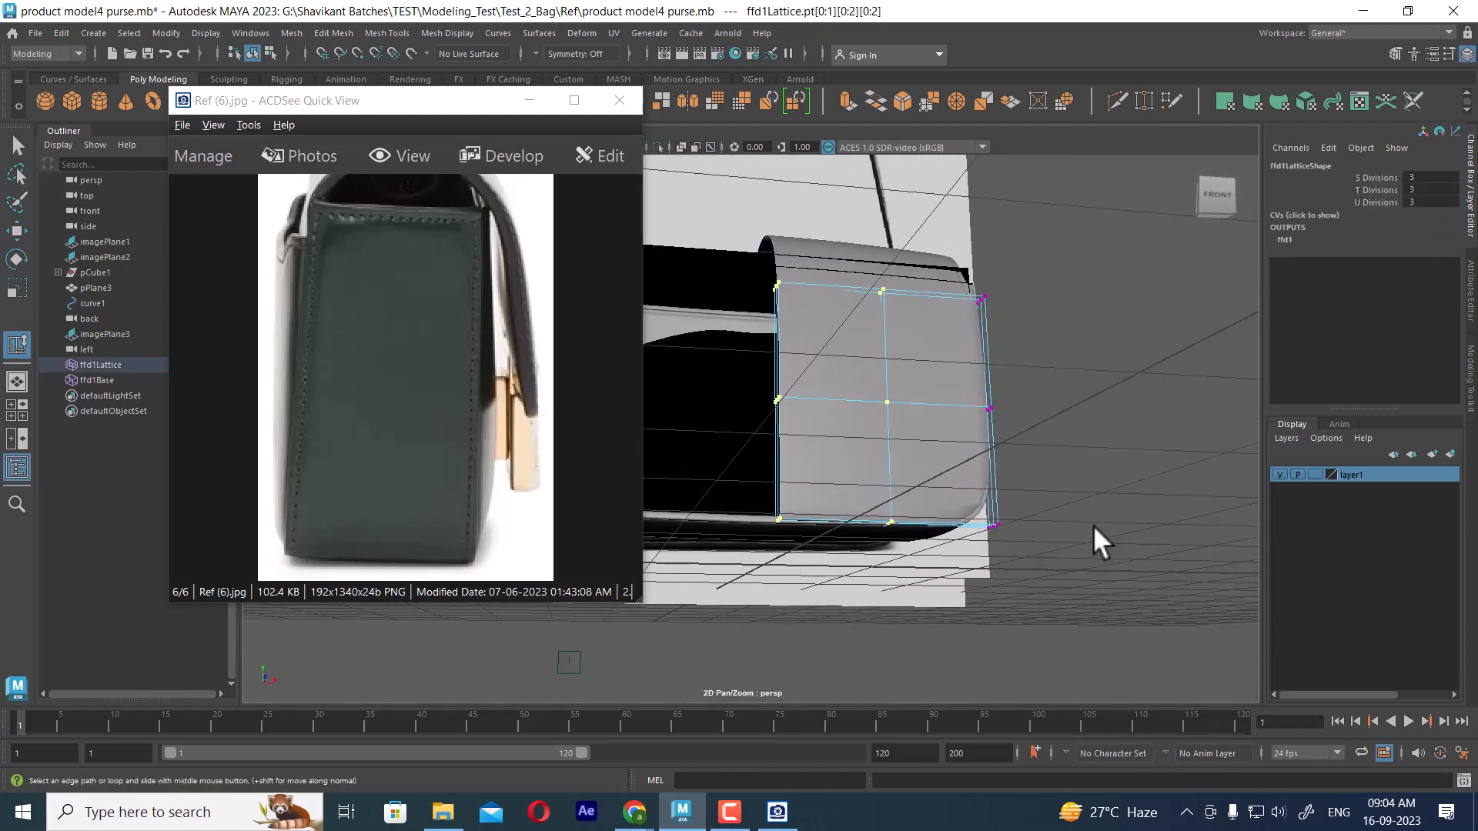
{"action": "mouse_move", "coordinate": [1093, 525]}
{"action": "left_mouse_down", "text": "alt"}
{"action": "mouse_move", "coordinate": [1032, 528]}
{"action": "mouse_move", "coordinate": [1088, 518]}
{"action": "left_mouse_up", "text": "alt"}
{"action": "left_click_drag", "start_coordinate": [567, 643], "coordinate": [938, 496], "text": "alt"}
{"action": "key", "text": "w"}
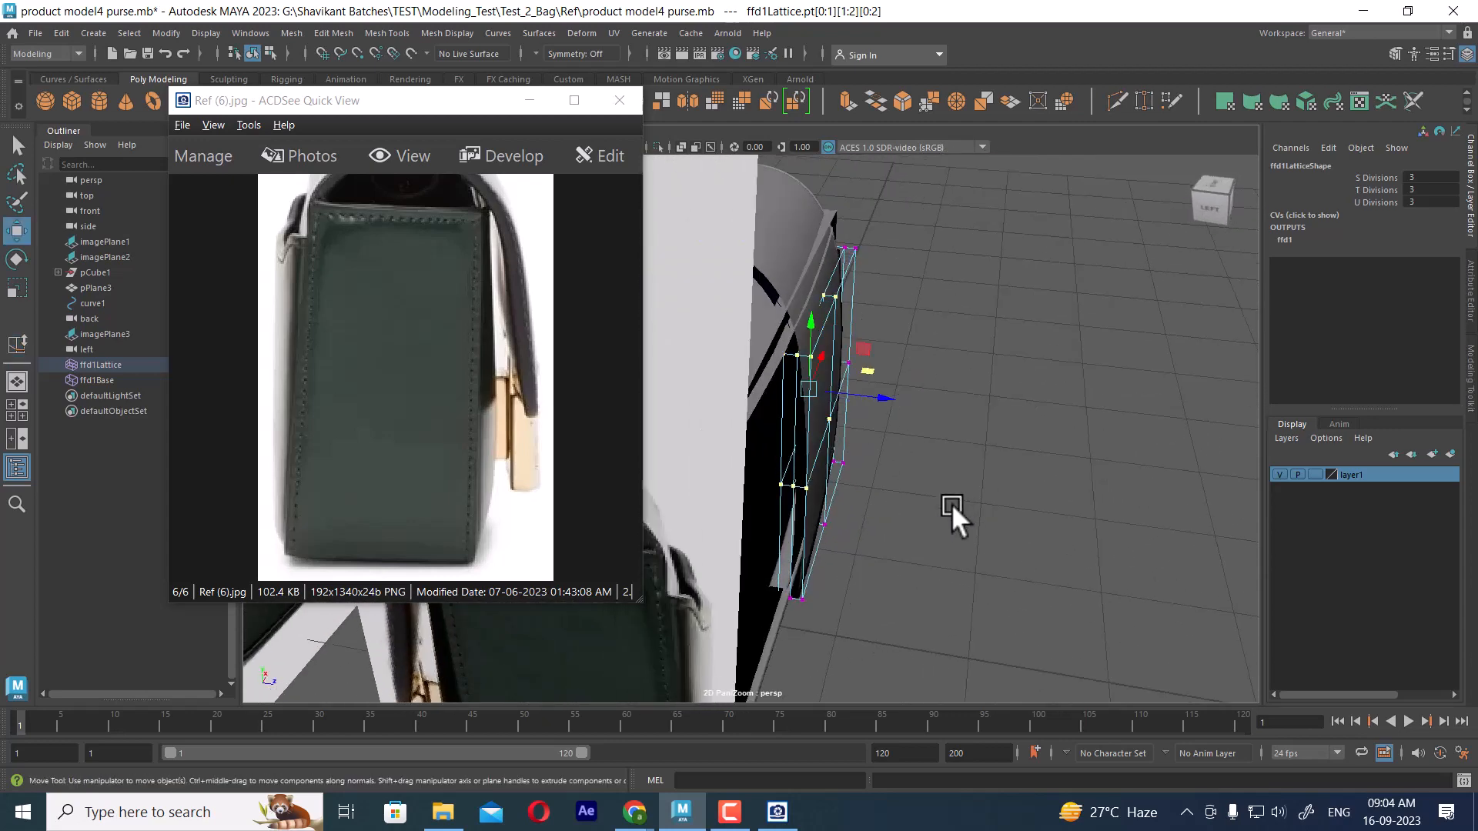
{"action": "key", "text": "space"}
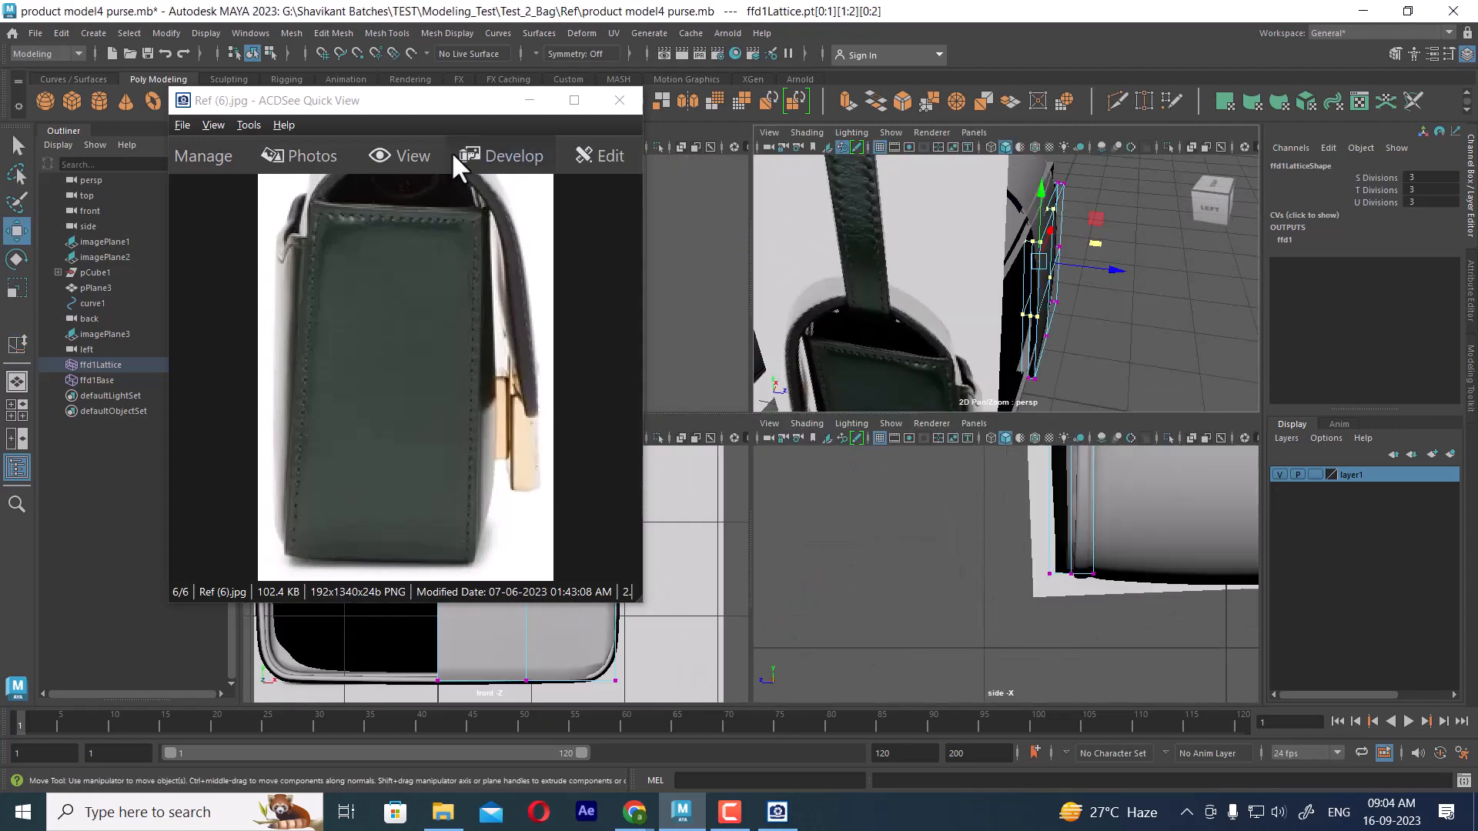
{"action": "left_click_drag", "start_coordinate": [429, 110], "coordinate": [156, 82]}
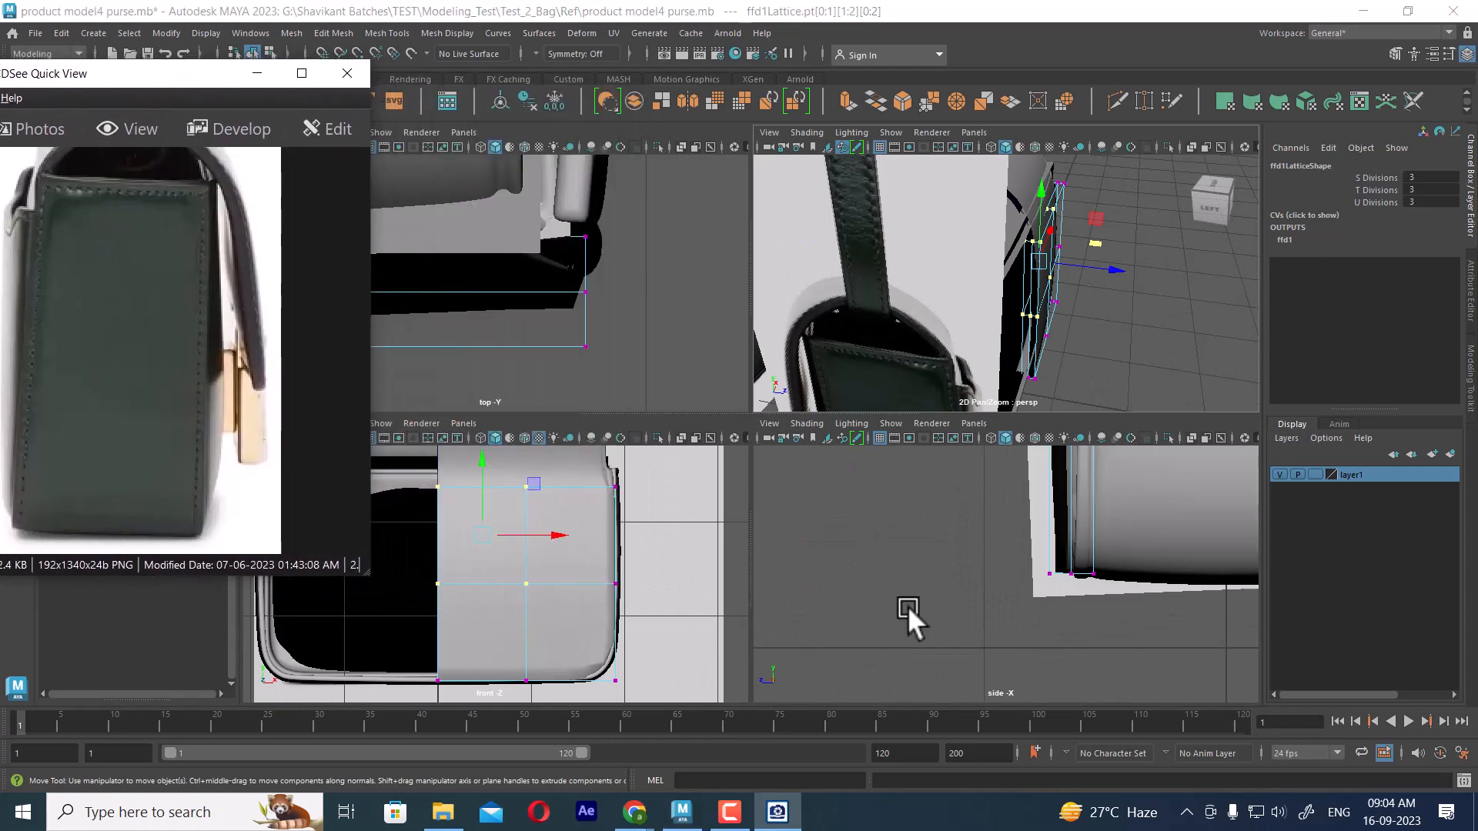
{"action": "middle_click_drag", "start_coordinate": [907, 605], "coordinate": [1018, 700], "text": "alt"}
{"action": "right_click_drag", "start_coordinate": [1017, 700], "coordinate": [1015, 660], "text": "alt"}
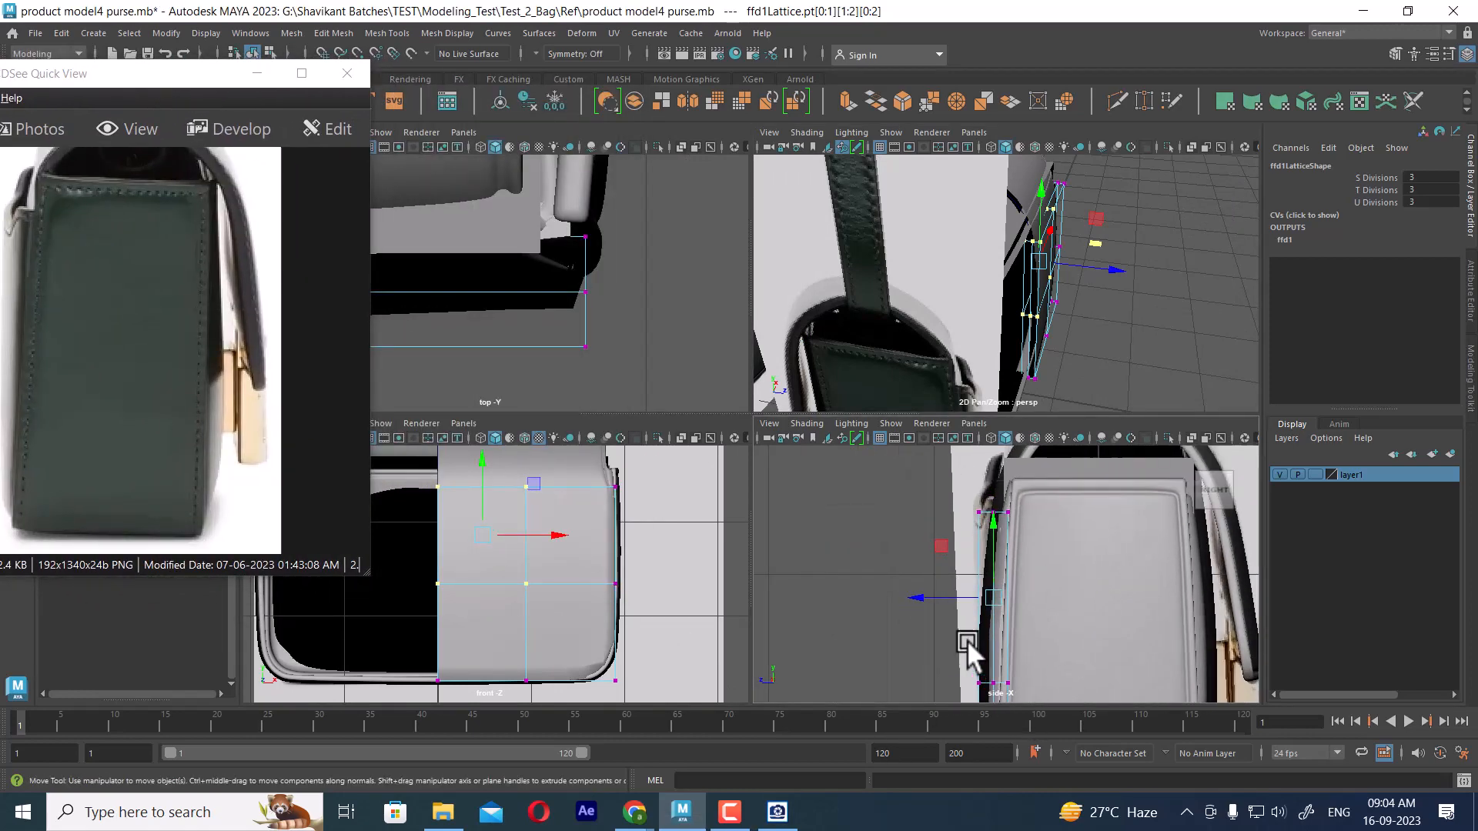
{"action": "left_click_drag", "start_coordinate": [926, 589], "coordinate": [916, 589]}
- Adjust the depth of the lattice points along the panel's outer side, pulling them slightly away from the bag
{"action": "left_click_drag", "start_coordinate": [1087, 266], "coordinate": [951, 308], "text": "alt"}
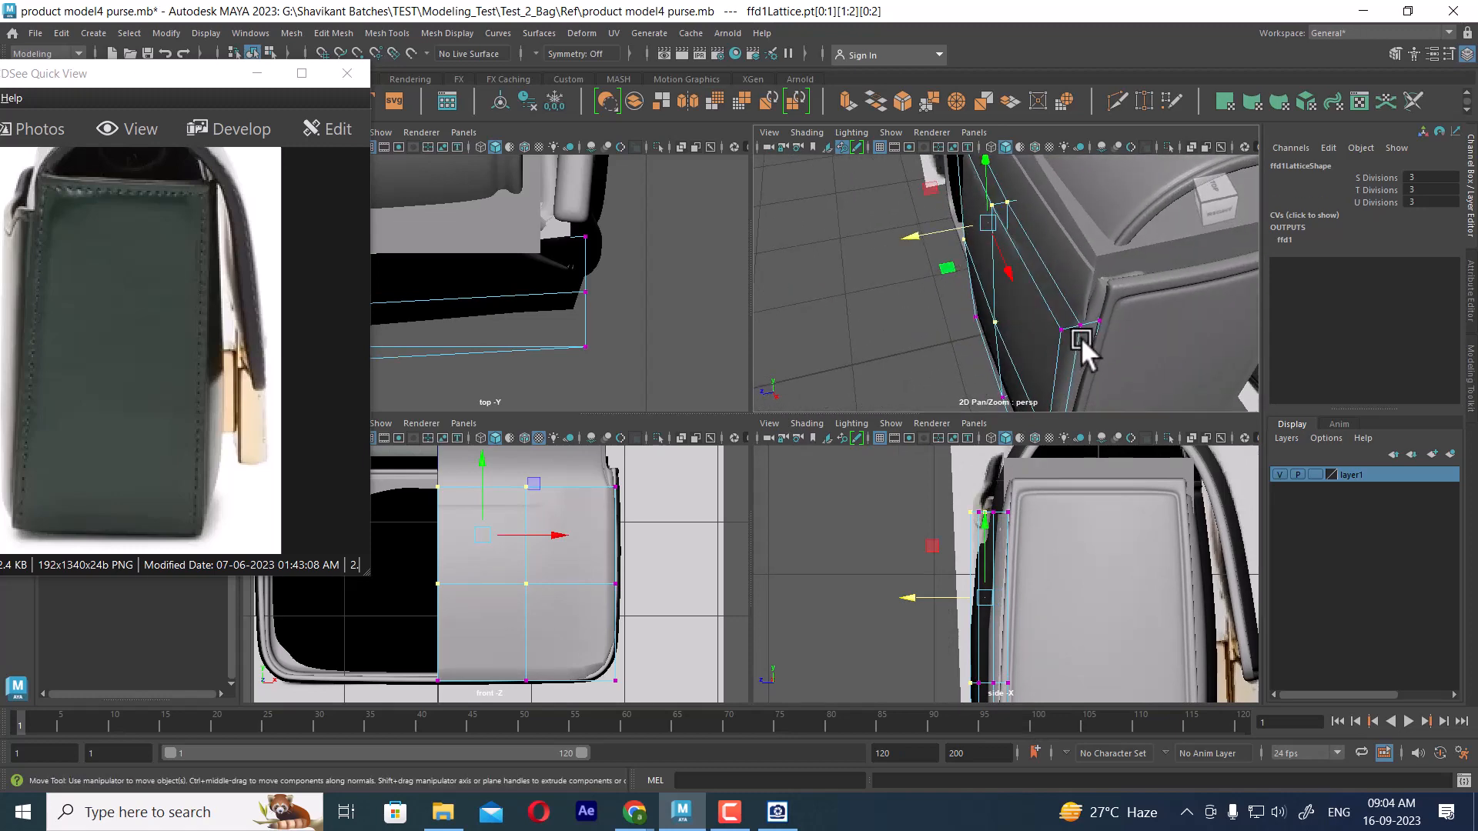
{"action": "left_click_drag", "start_coordinate": [1073, 340], "coordinate": [1032, 344], "text": "alt"}
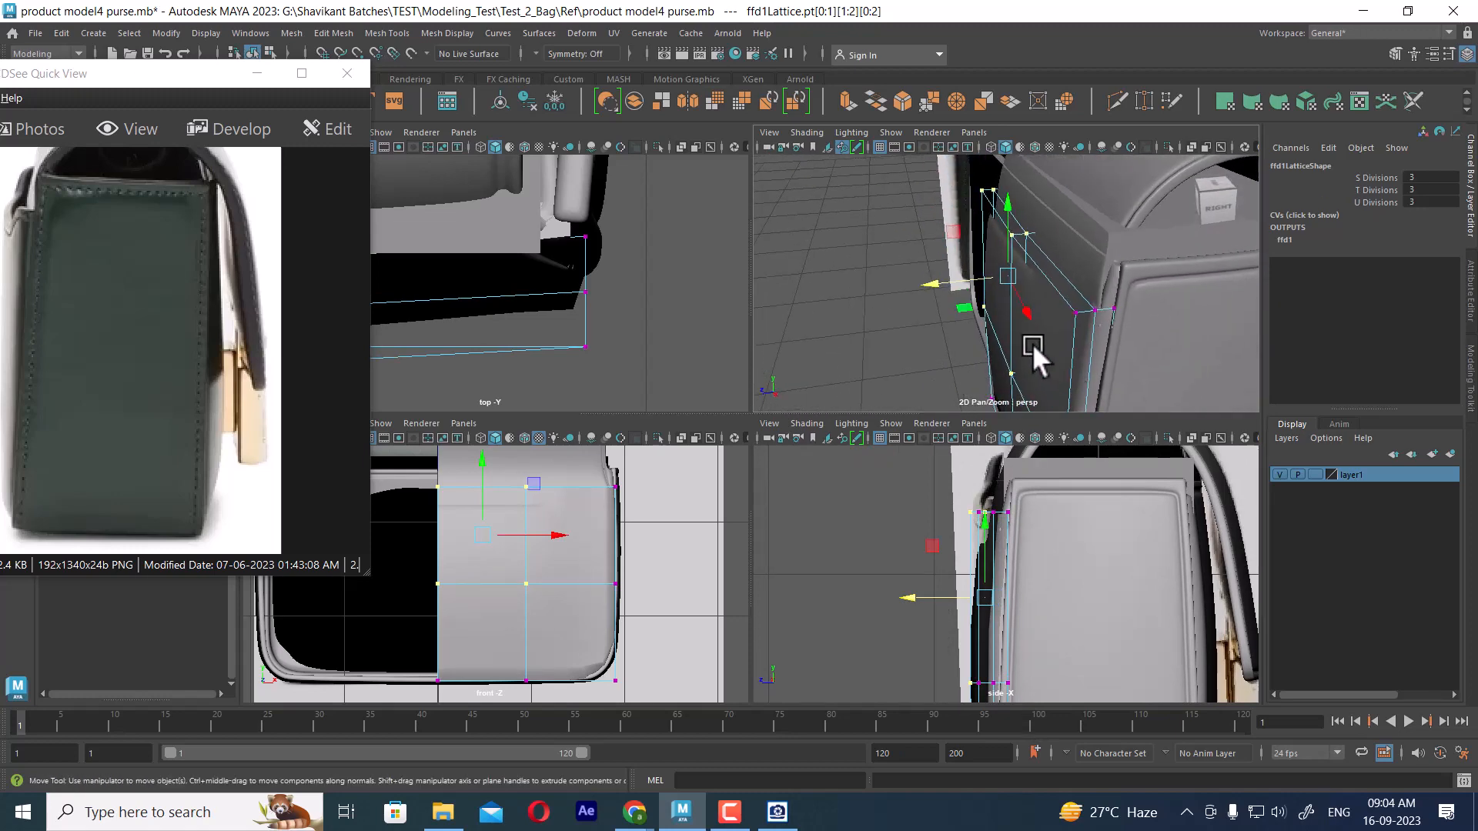
{"action": "left_click_drag", "start_coordinate": [942, 287], "coordinate": [1059, 272]}
{"action": "left_click_drag", "start_coordinate": [1050, 329], "coordinate": [1007, 331], "text": "alt"}
{"action": "left_click_drag", "start_coordinate": [923, 599], "coordinate": [909, 594]}
{"action": "left_click_drag", "start_coordinate": [1042, 363], "coordinate": [1000, 483], "text": "alt"}
{"action": "key", "text": "space"}
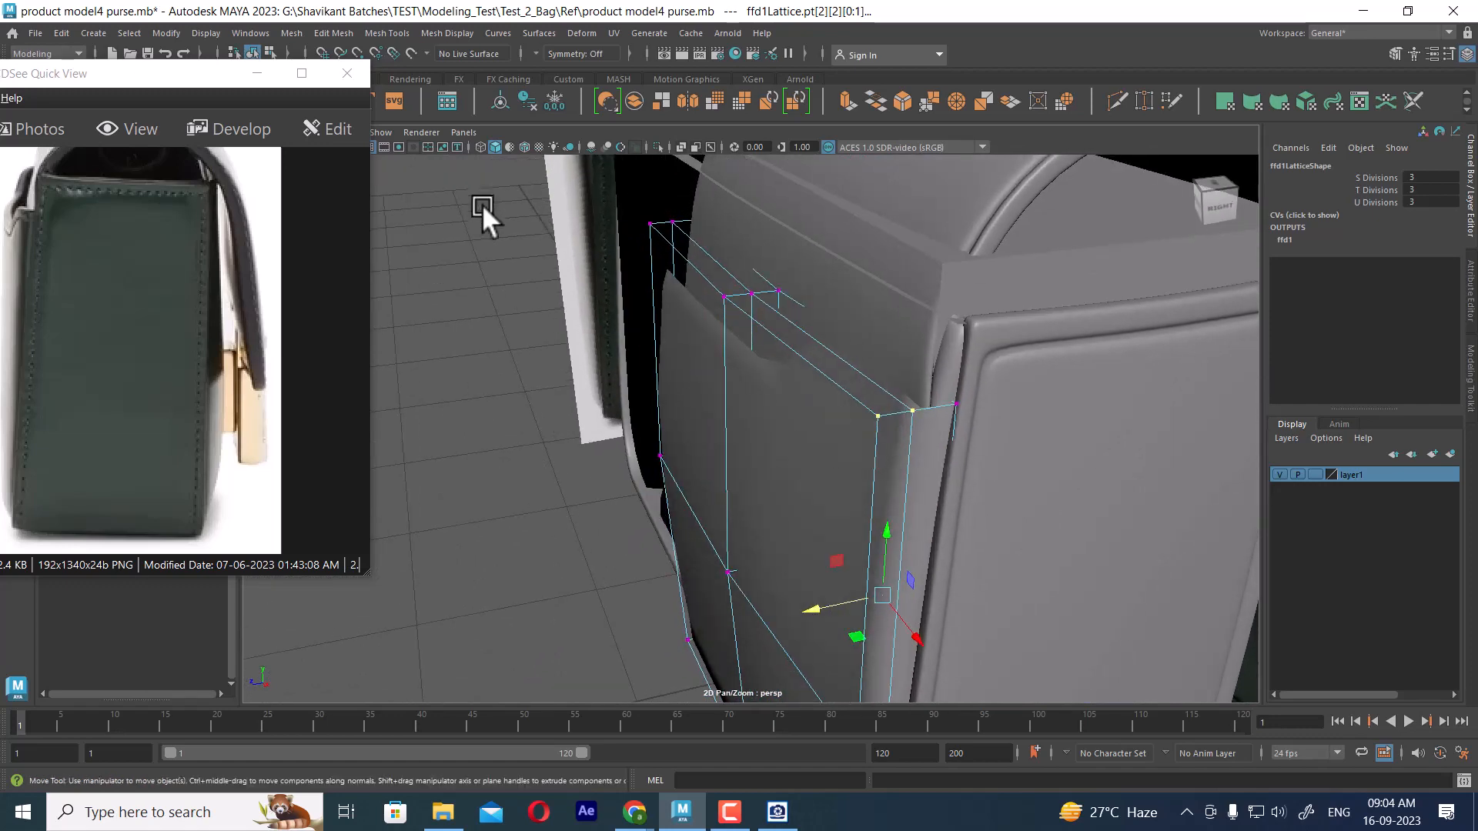
- Display wireframe over the shaded bag, check the pocket panel's fit from several angles, and return the lattice to object mode
{"action": "left_click", "coordinate": [524, 146]}
{"action": "mouse_move", "coordinate": [900, 451]}
{"action": "left_mouse_down", "text": "alt"}
{"action": "mouse_move", "coordinate": [908, 470]}
{"action": "mouse_move", "coordinate": [894, 473]}
{"action": "mouse_move", "coordinate": [967, 471]}
{"action": "mouse_move", "coordinate": [1129, 509]}
{"action": "mouse_move", "coordinate": [1111, 429]}
{"action": "mouse_move", "coordinate": [1102, 477]}
{"action": "mouse_move", "coordinate": [1124, 474]}
{"action": "mouse_move", "coordinate": [1108, 454]}
{"action": "left_mouse_up", "text": "alt"}
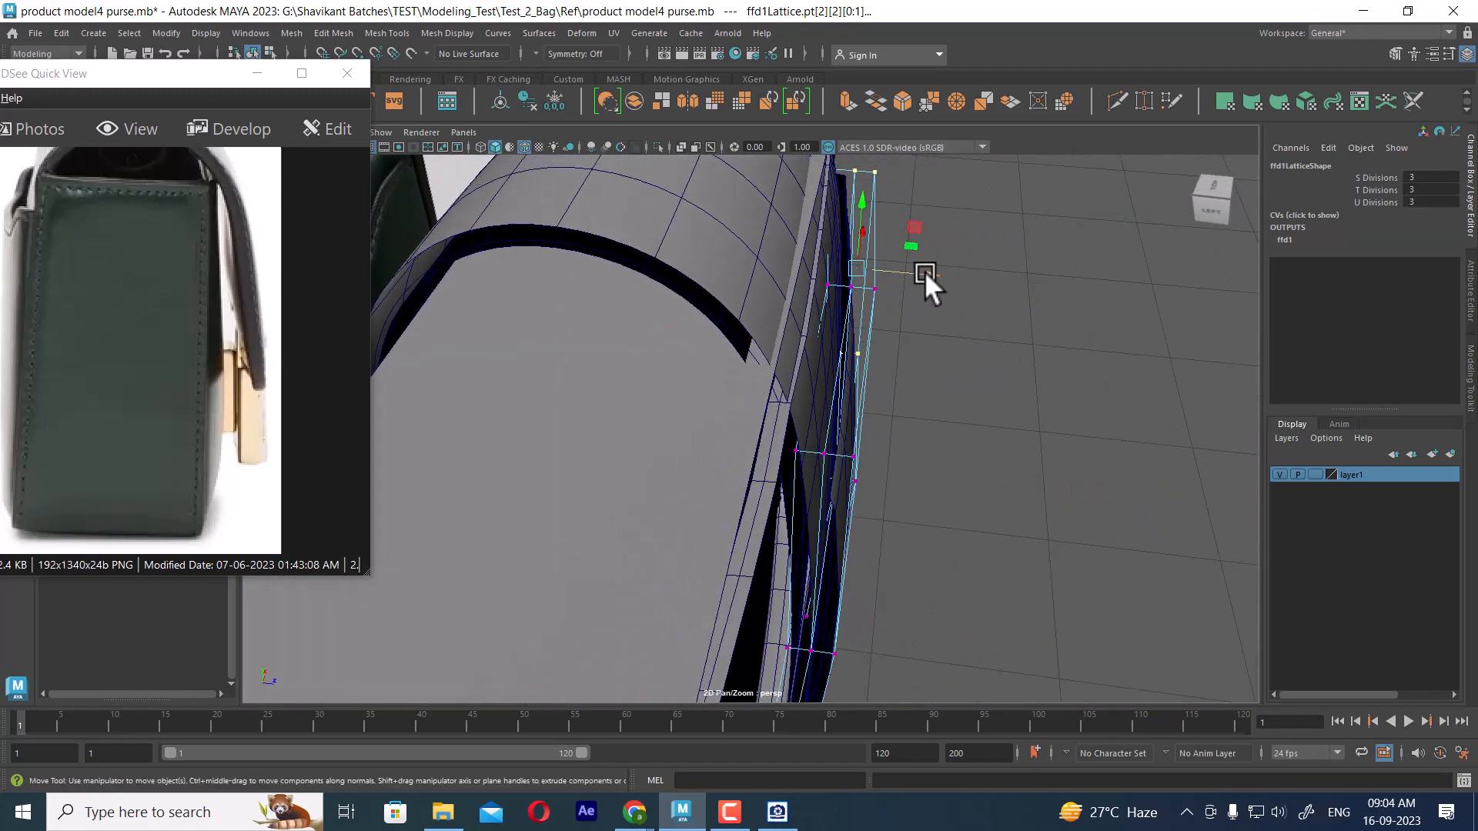
{"action": "left_click_drag", "start_coordinate": [929, 271], "coordinate": [851, 495], "text": "alt"}
{"action": "right_click_drag", "start_coordinate": [851, 495], "coordinate": [818, 539], "text": "alt"}
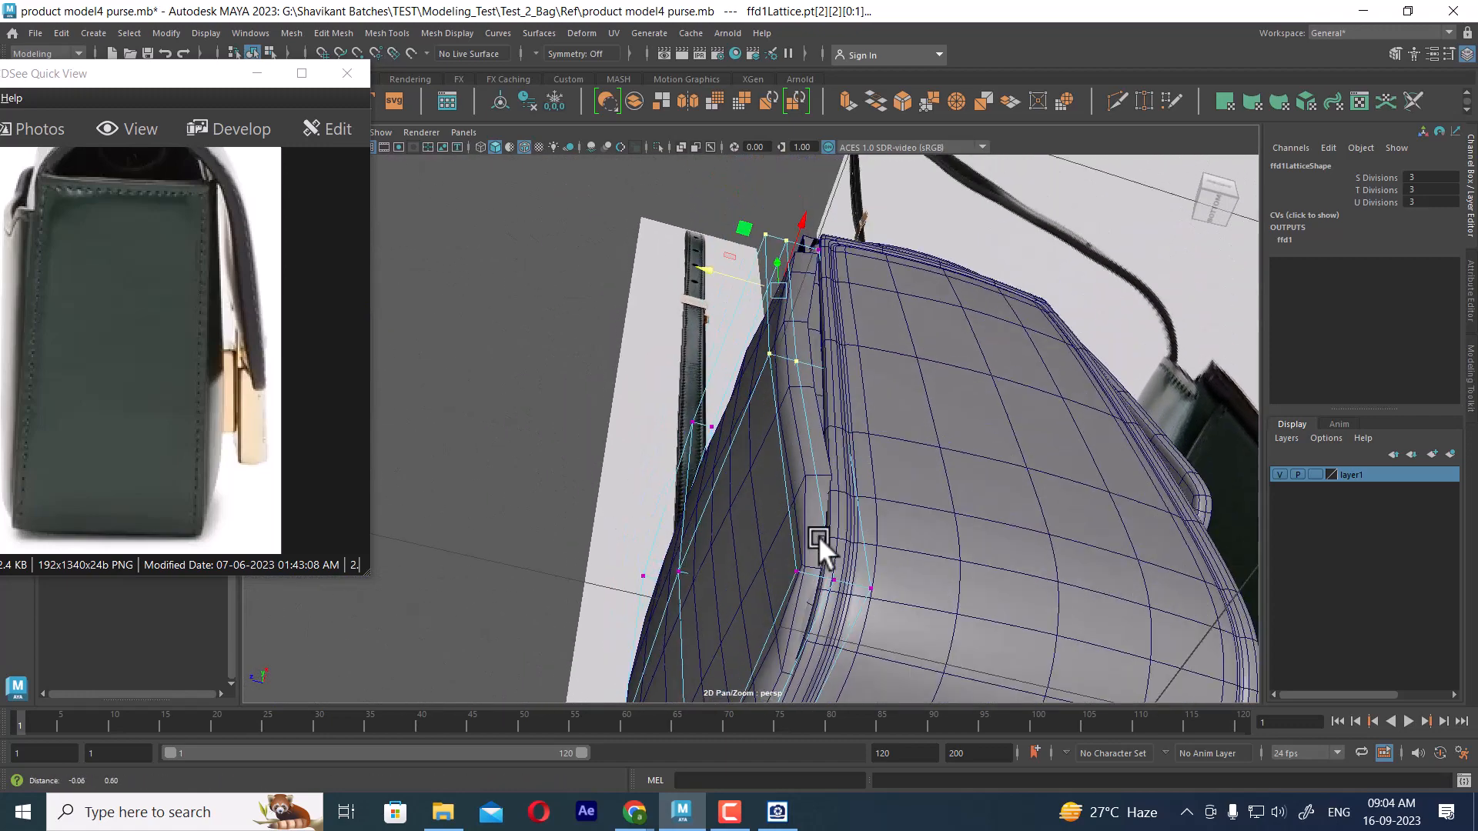
{"action": "left_click_drag", "start_coordinate": [819, 536], "coordinate": [805, 577], "text": "alt"}
{"action": "right_click_drag", "start_coordinate": [805, 577], "coordinate": [858, 552], "text": "alt"}
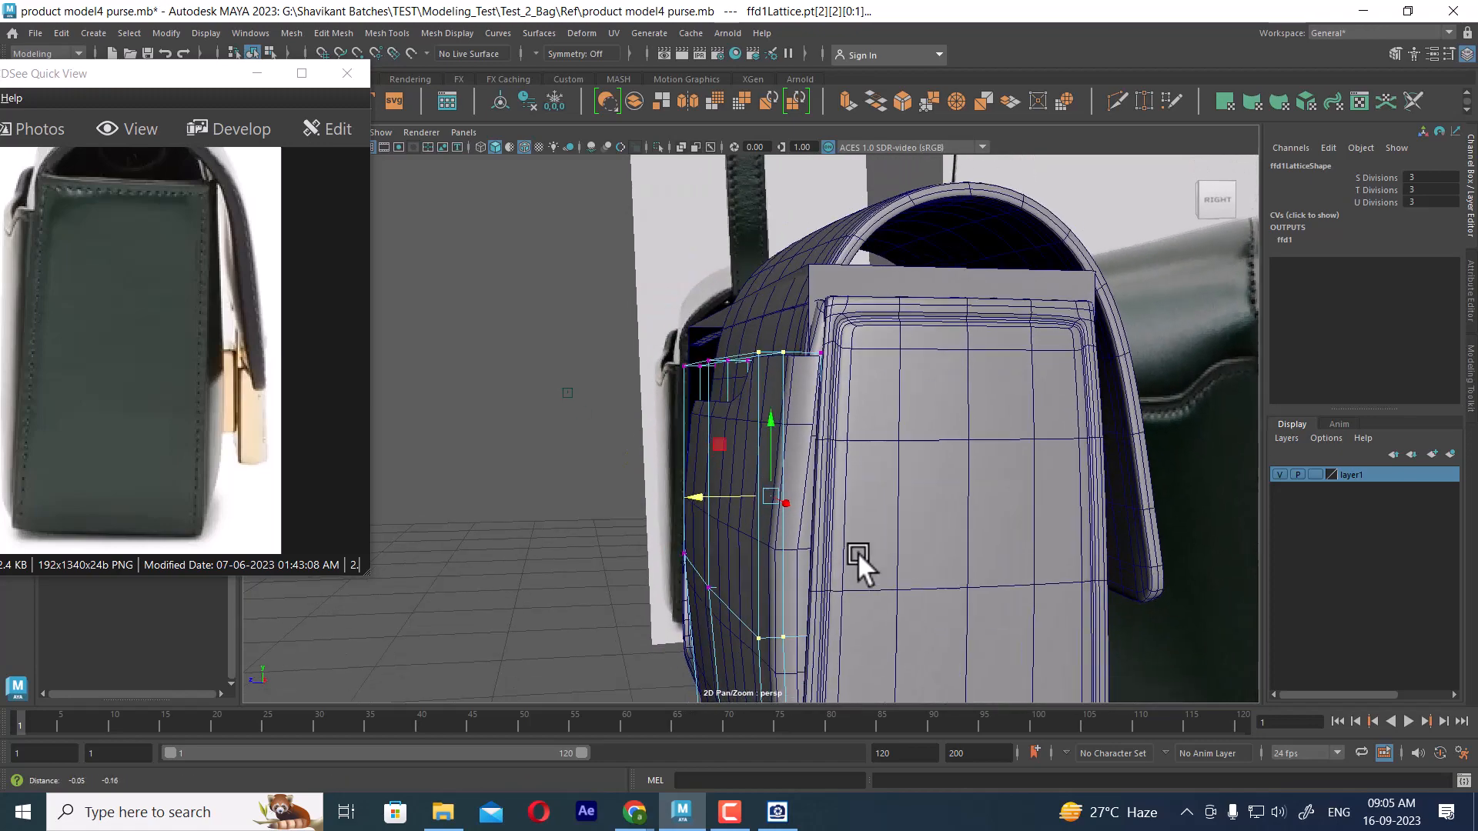
{"action": "middle_click_drag", "start_coordinate": [858, 551], "coordinate": [817, 408], "text": "alt"}
{"action": "mouse_move", "coordinate": [818, 408]}
{"action": "left_mouse_down", "text": "alt"}
{"action": "mouse_move", "coordinate": [839, 393]}
{"action": "mouse_move", "coordinate": [820, 404]}
{"action": "left_mouse_up", "text": "alt"}
{"action": "right_click_drag", "start_coordinate": [808, 353], "coordinate": [949, 307]}
{"action": "left_click", "coordinate": [1047, 607]}
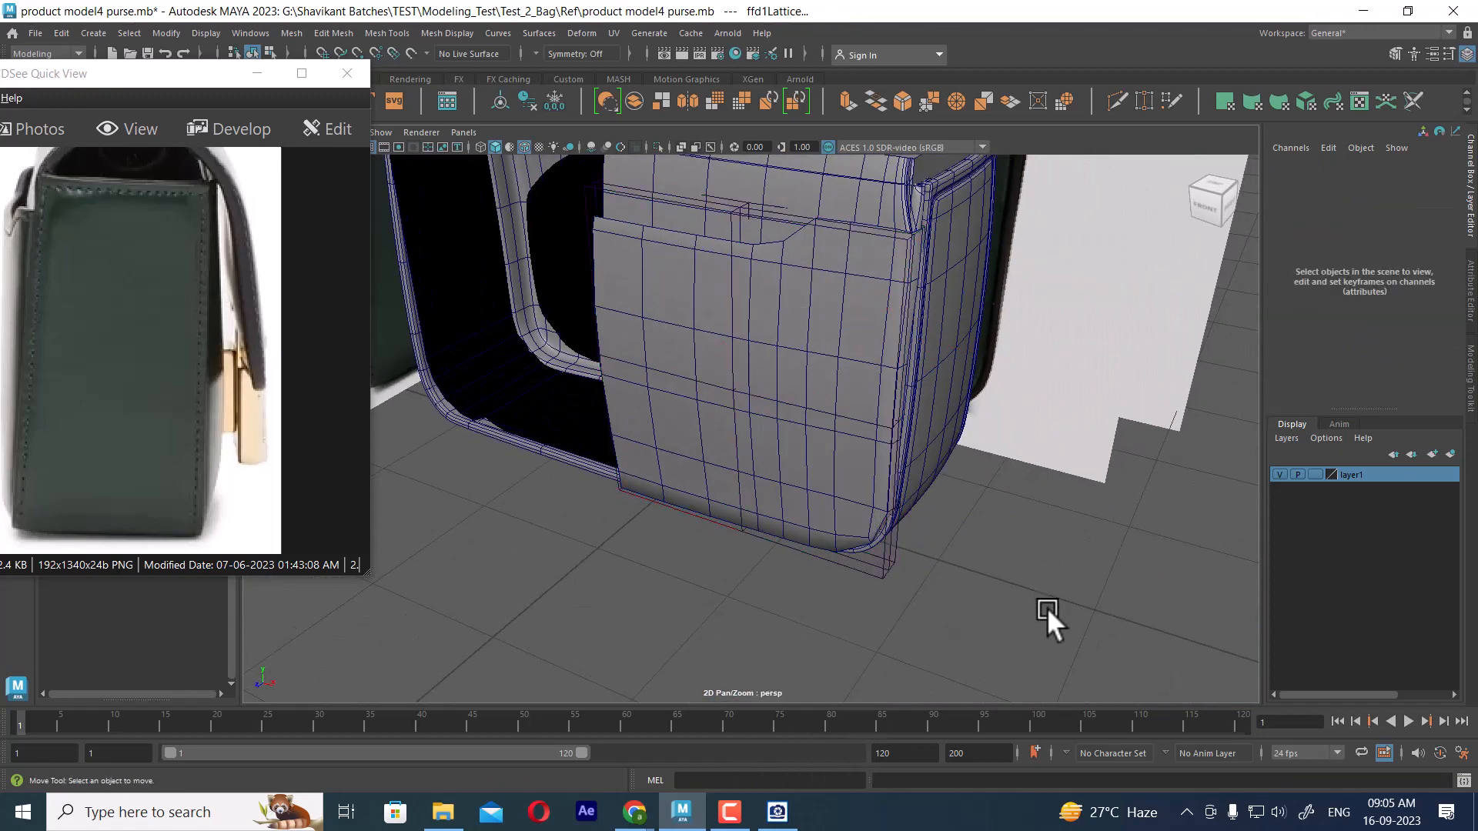
- Delete the construction history of the back pocket panel to bake in the lattice deformation
{"action": "left_click", "coordinate": [829, 497]}
{"action": "left_click_drag", "start_coordinate": [830, 498], "coordinate": [833, 446], "text": "alt"}
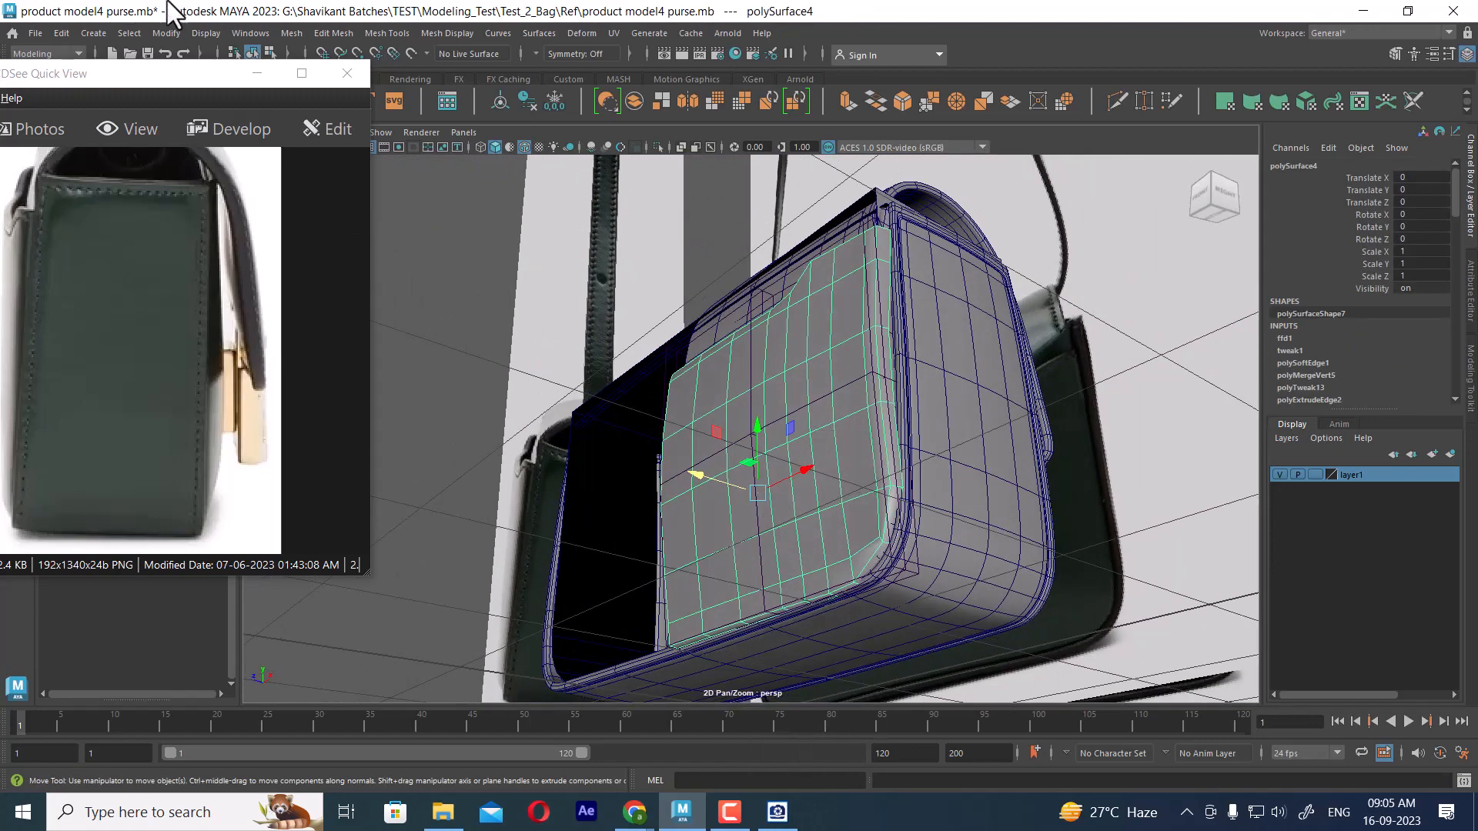
{"action": "left_click", "coordinate": [62, 33]}
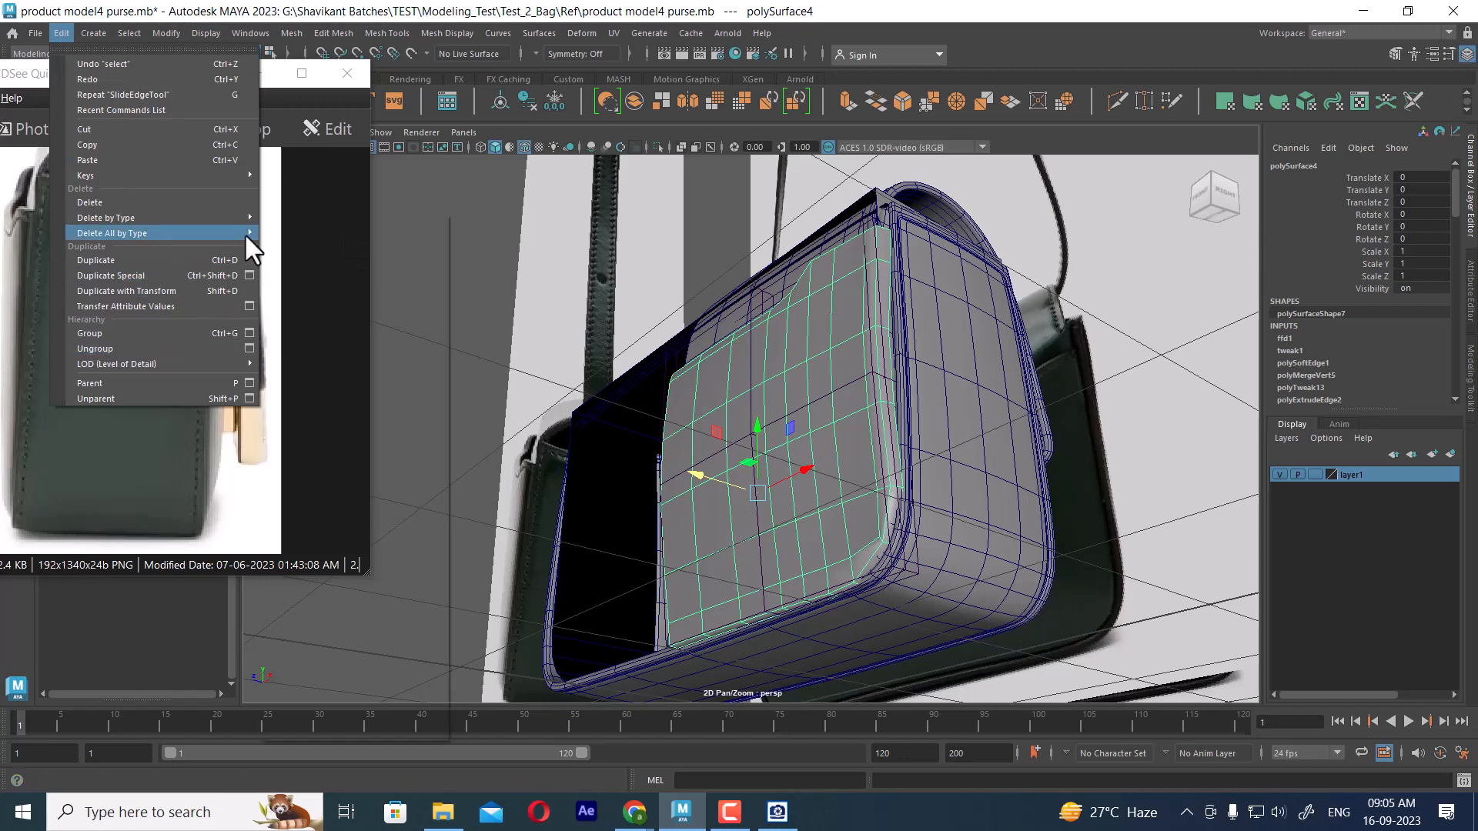
{"action": "mouse_move", "coordinate": [248, 219]}
{"action": "left_click", "coordinate": [331, 218]}
- Isolate the pocket panel by hiding the unselected objects and extrude all its faces with a Local Translate Z of -0.05
{"action": "left_click_drag", "start_coordinate": [815, 408], "coordinate": [806, 366], "text": "alt"}
{"action": "key", "text": "alt+h"}
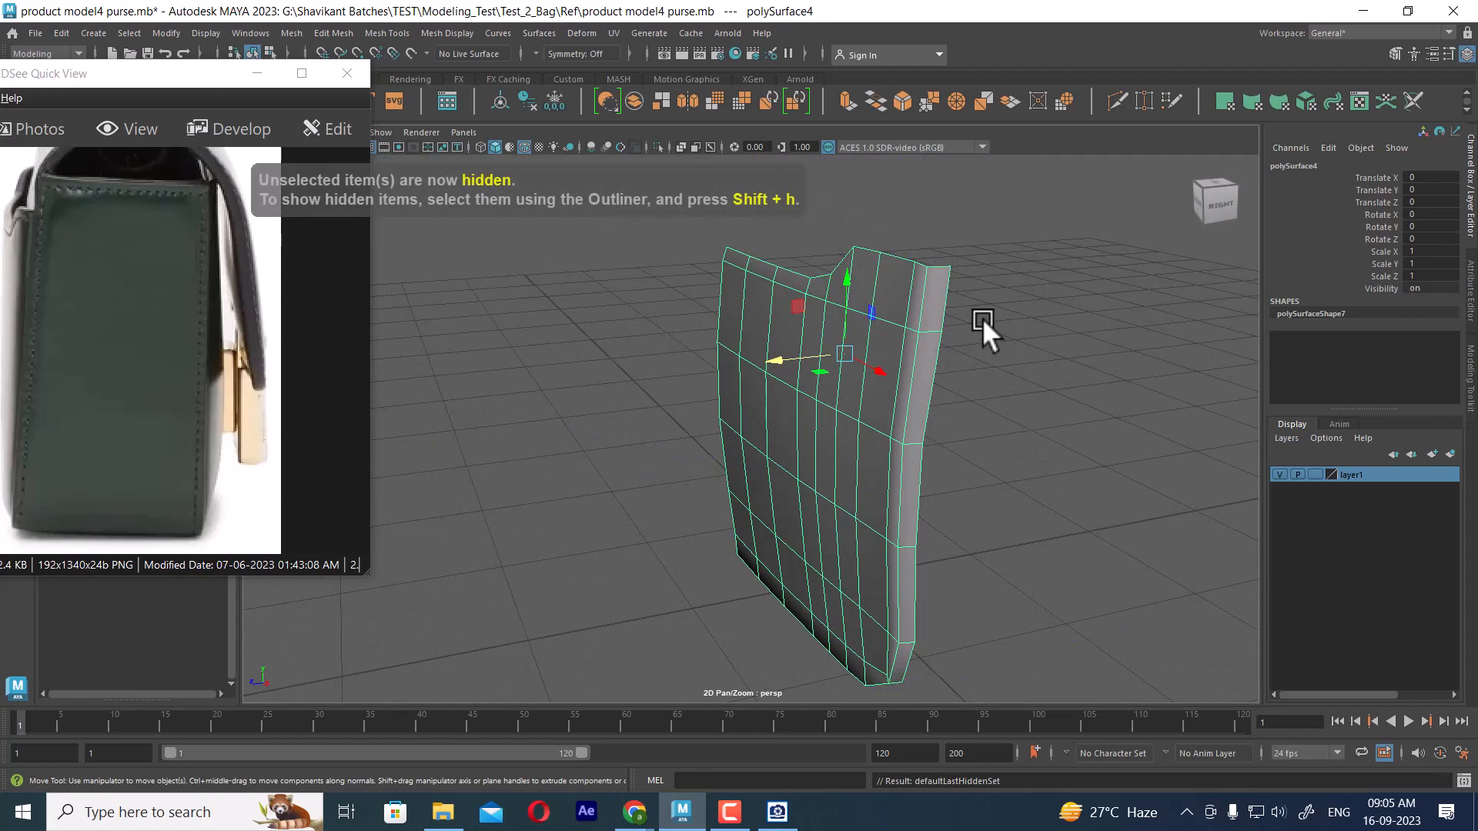
{"action": "right_click_drag", "start_coordinate": [983, 319], "coordinate": [983, 365]}
{"action": "double_click", "coordinate": [939, 317]}
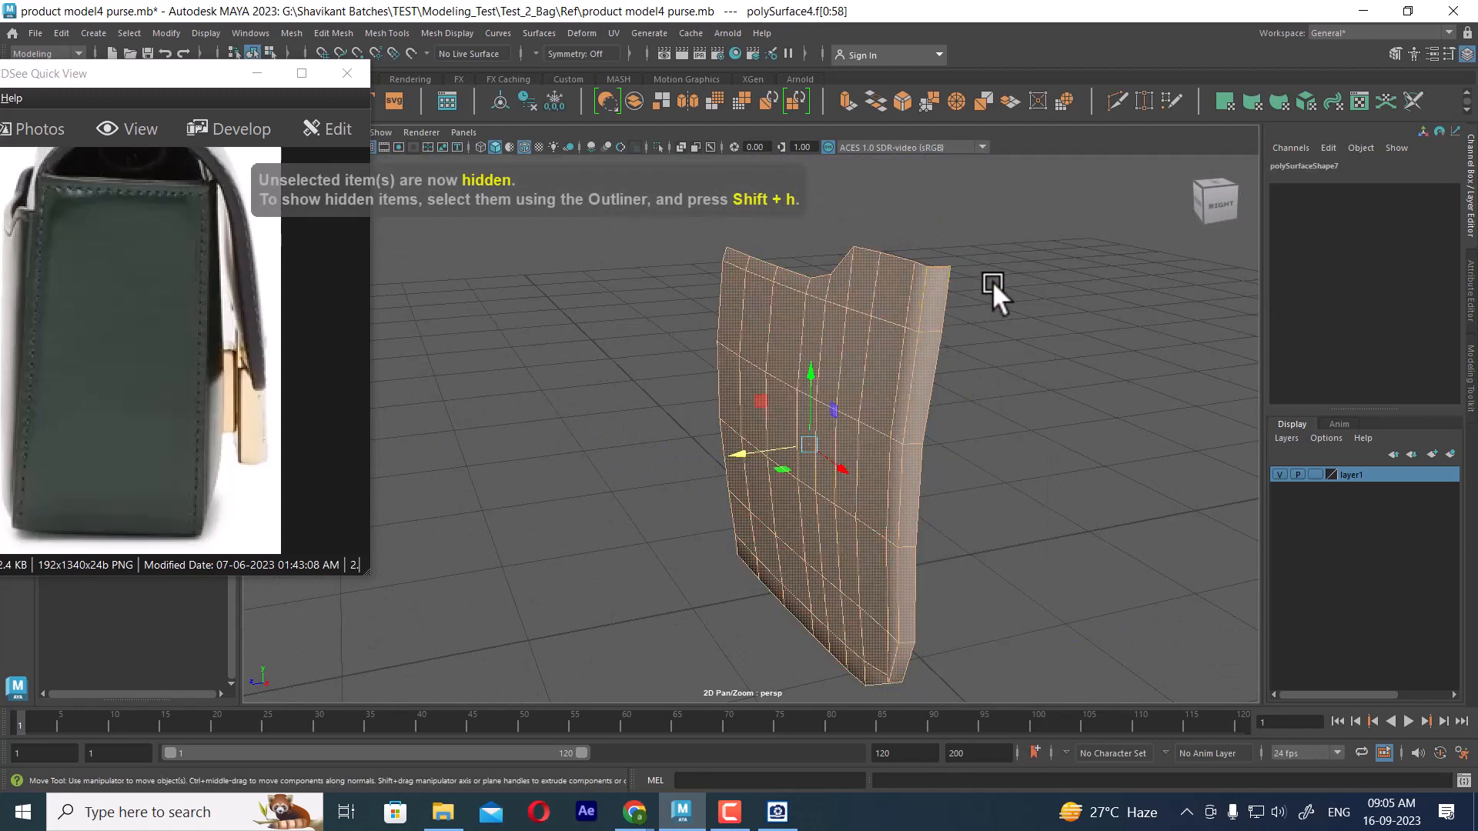
{"action": "right_click_drag", "start_coordinate": [991, 280], "coordinate": [991, 335], "text": "shift"}
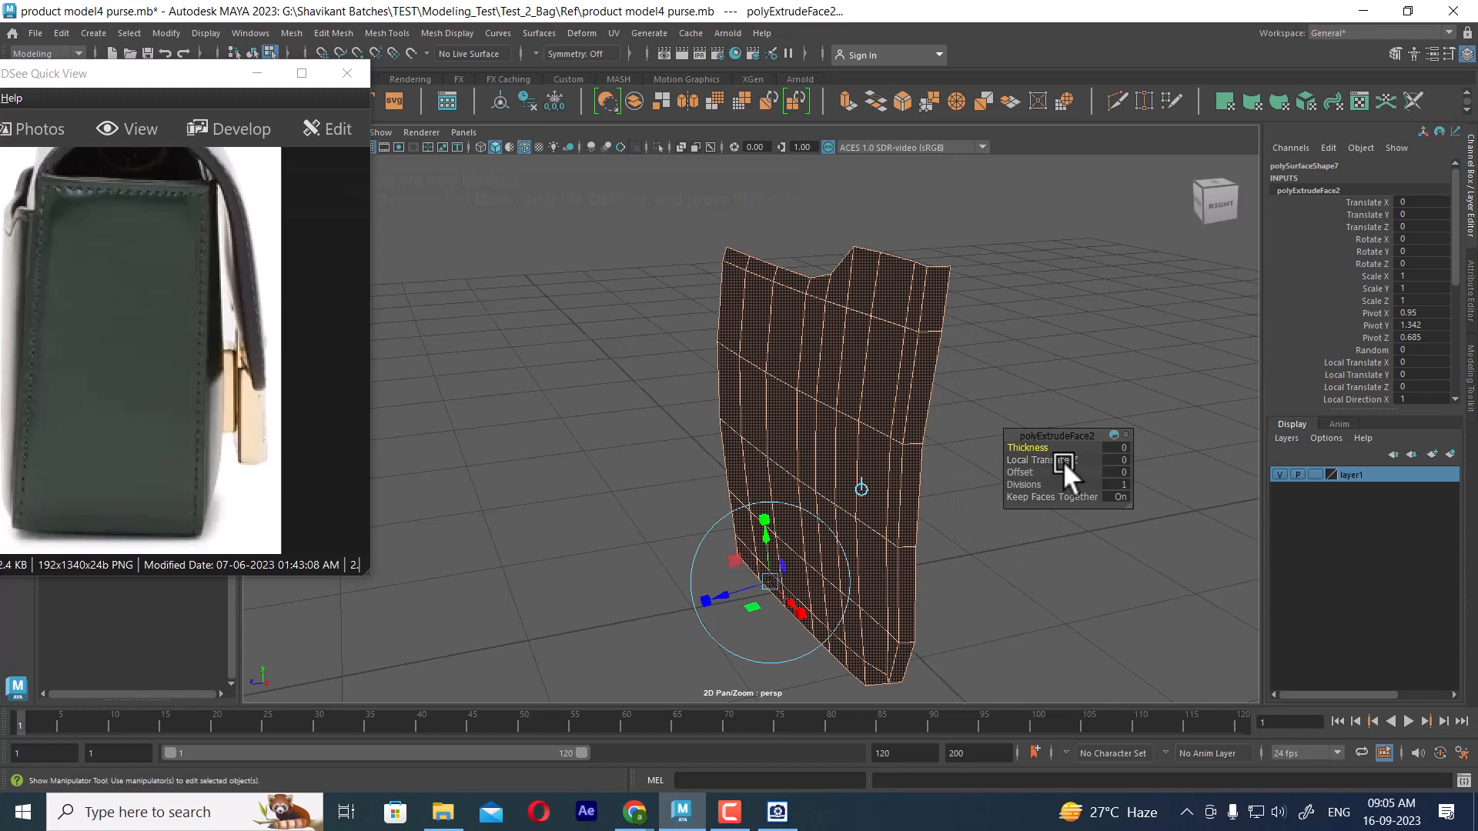
{"action": "left_click_drag", "start_coordinate": [1056, 457], "coordinate": [804, 435]}
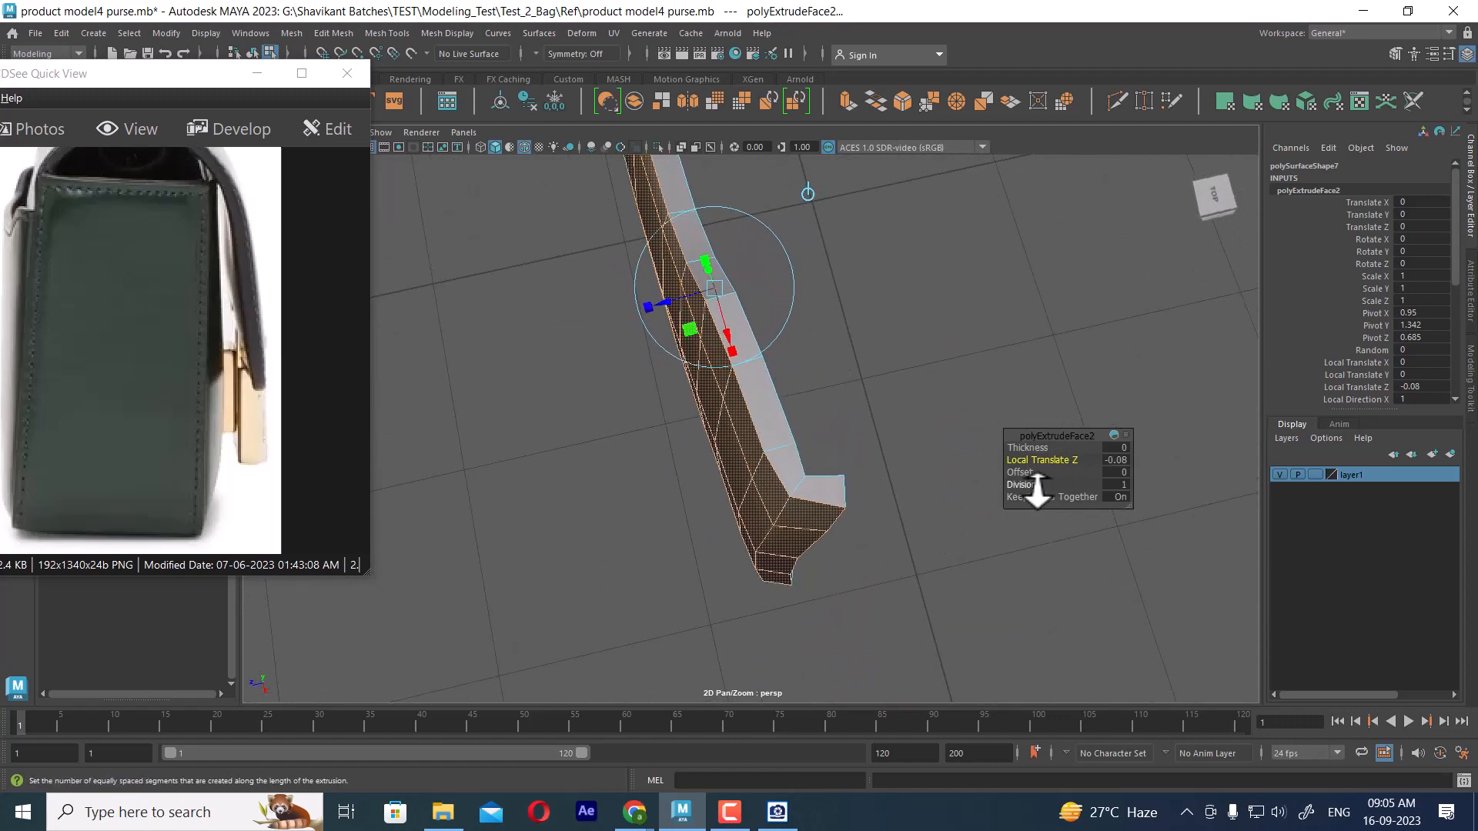
{"action": "left_click", "coordinate": [1117, 459]}
{"action": "left_click_drag", "start_coordinate": [1055, 459], "coordinate": [1051, 455]}
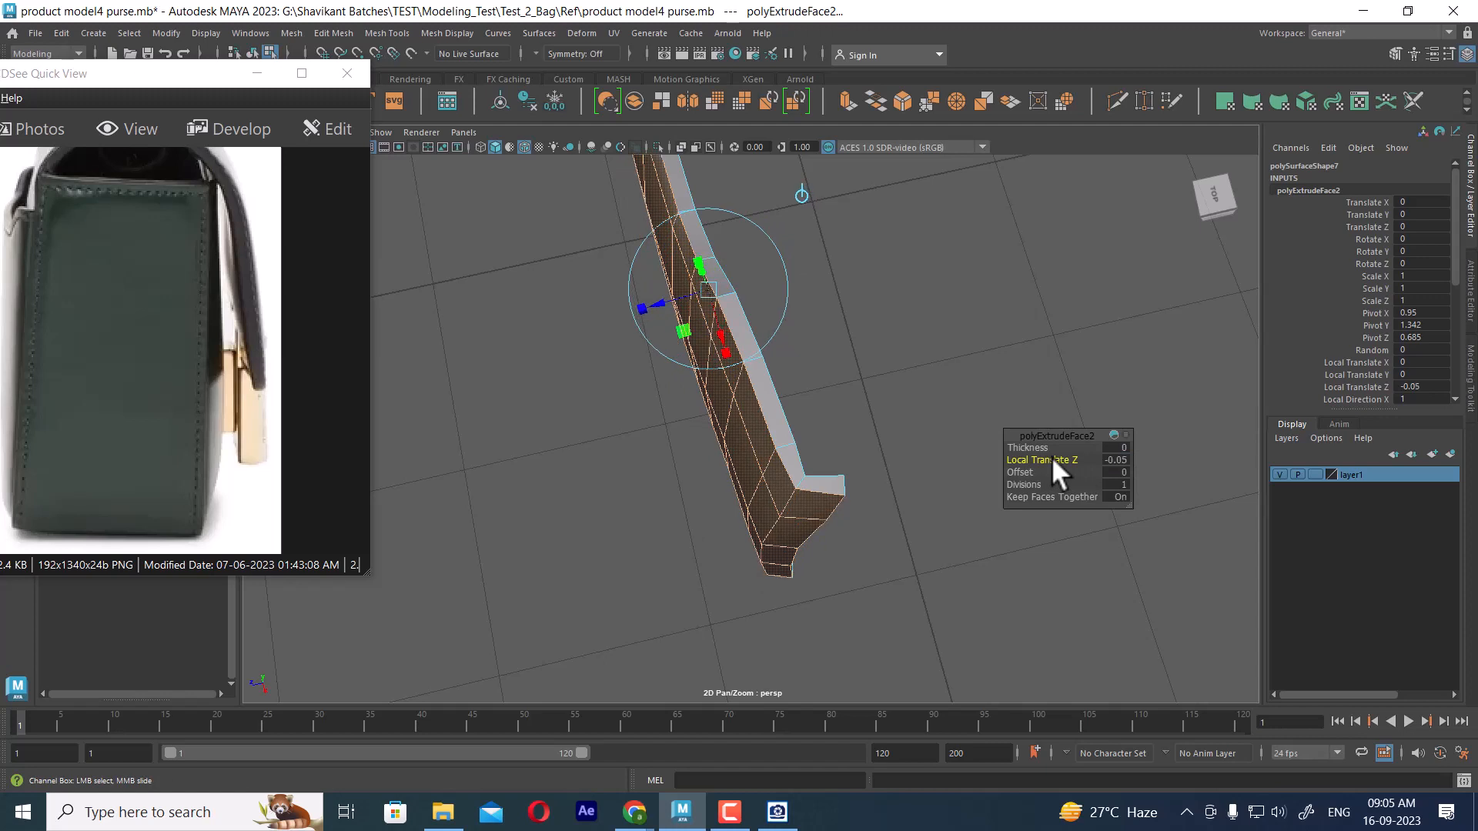
- Unhide the bag, check the extruded panel's thickness against it, and return the panel to object mode
{"action": "left_click_drag", "start_coordinate": [1051, 456], "coordinate": [877, 449], "text": "alt"}
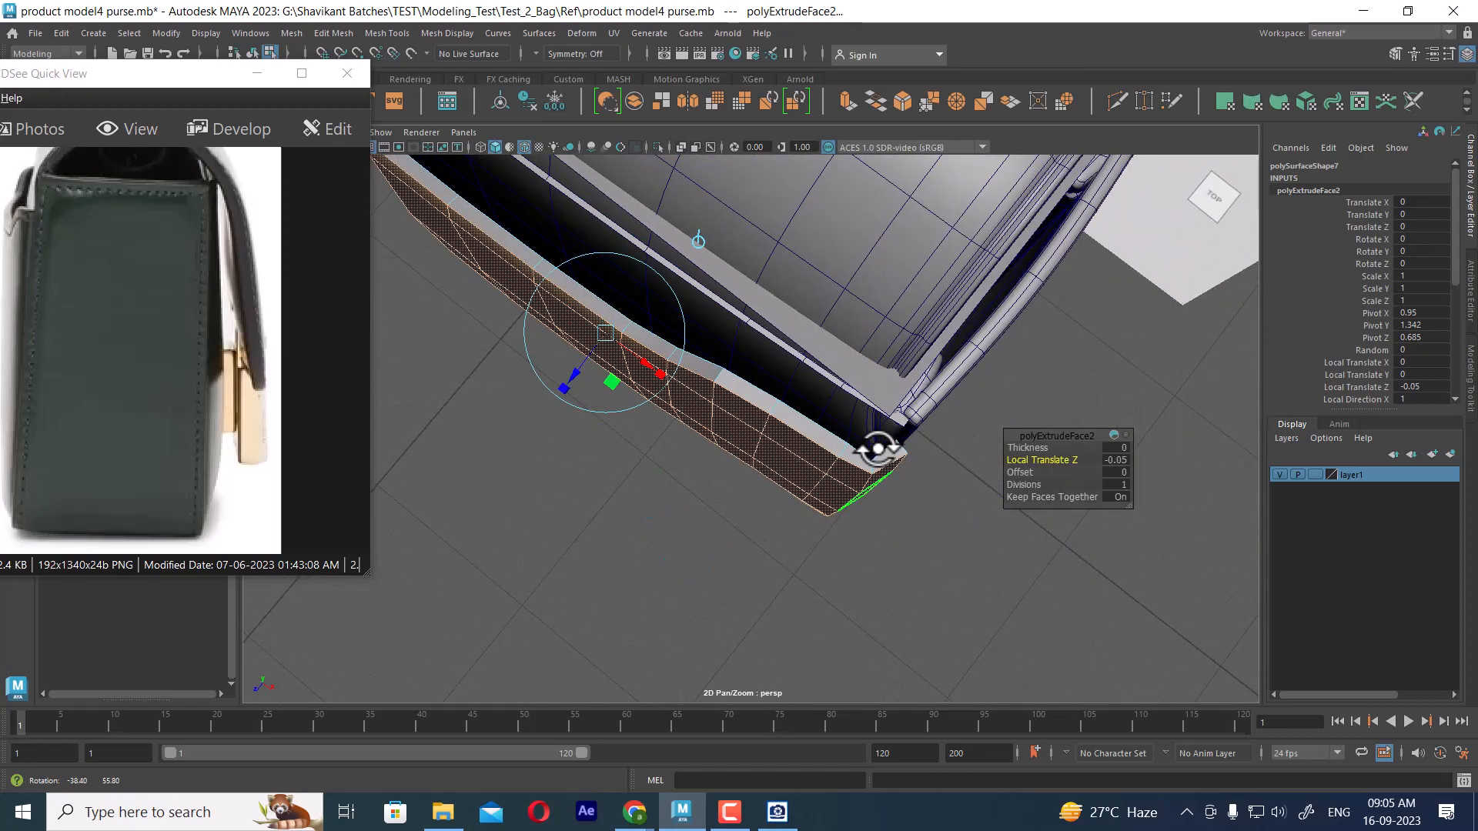
{"action": "left_click_drag", "start_coordinate": [898, 515], "coordinate": [762, 448], "text": "alt"}
{"action": "right_click_drag", "start_coordinate": [762, 449], "coordinate": [784, 466], "text": "alt"}
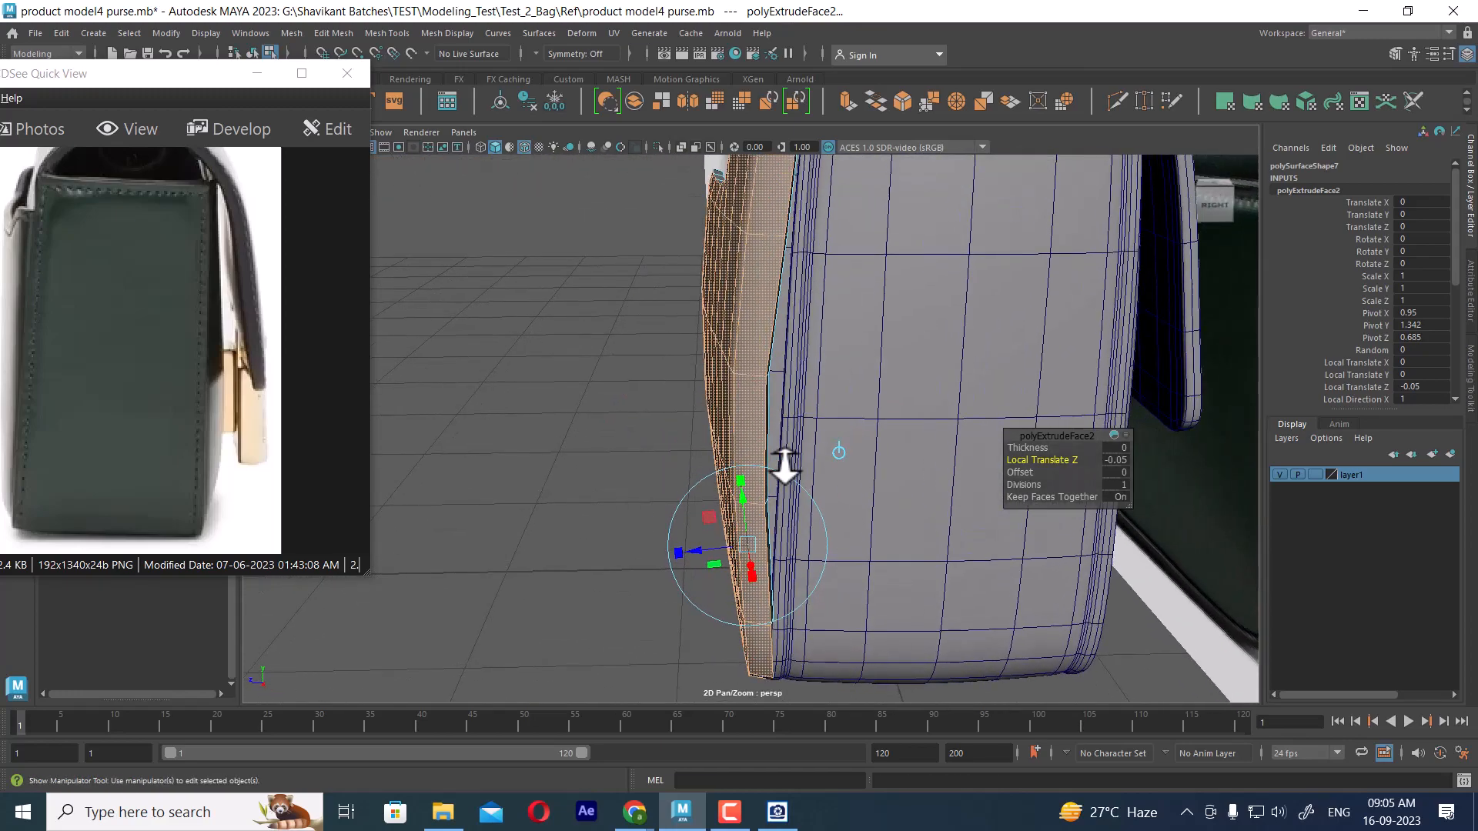
{"action": "left_click_drag", "start_coordinate": [784, 466], "coordinate": [908, 495], "text": "alt"}
{"action": "right_click_drag", "start_coordinate": [765, 383], "coordinate": [845, 330]}
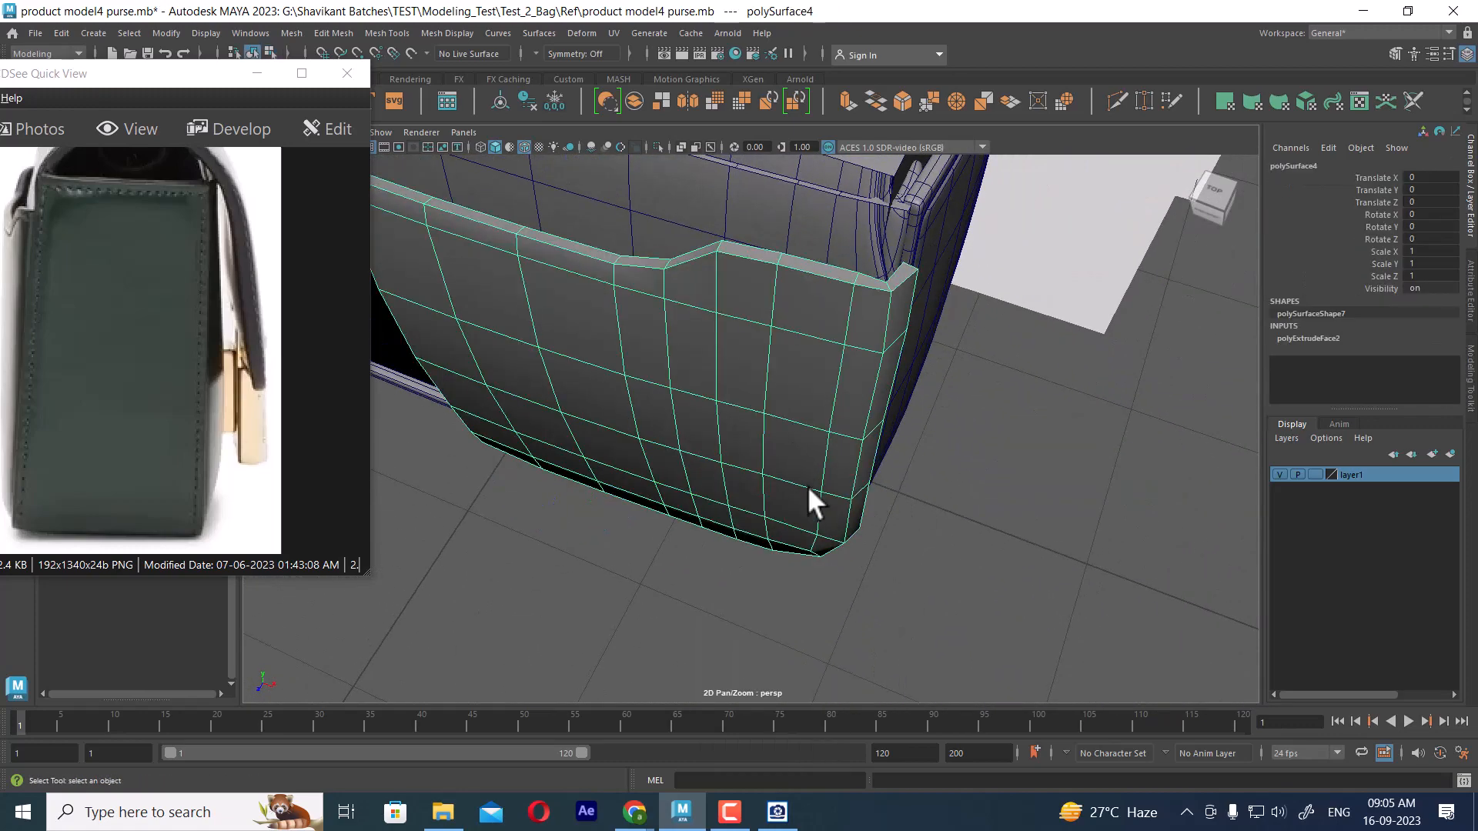
- Preview smoothing on the panel, turn off the wireframe overlay, and examine the pocket's fit against the bag's back and side
{"action": "left_click_drag", "start_coordinate": [808, 489], "coordinate": [984, 565], "text": "alt"}
{"action": "left_click_drag", "start_coordinate": [1115, 514], "coordinate": [912, 399], "text": "alt"}
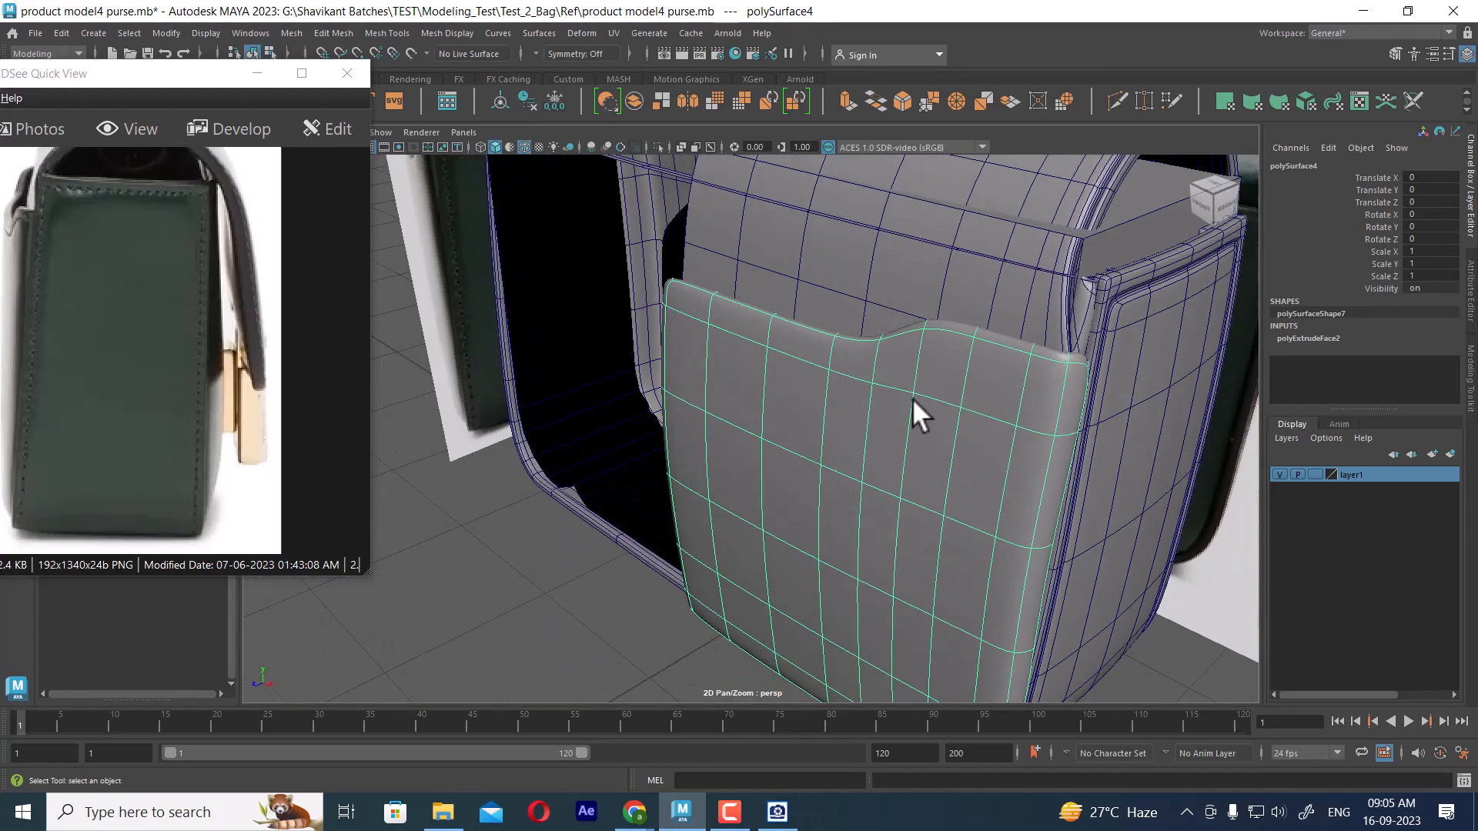
{"action": "left_click", "coordinate": [481, 147]}
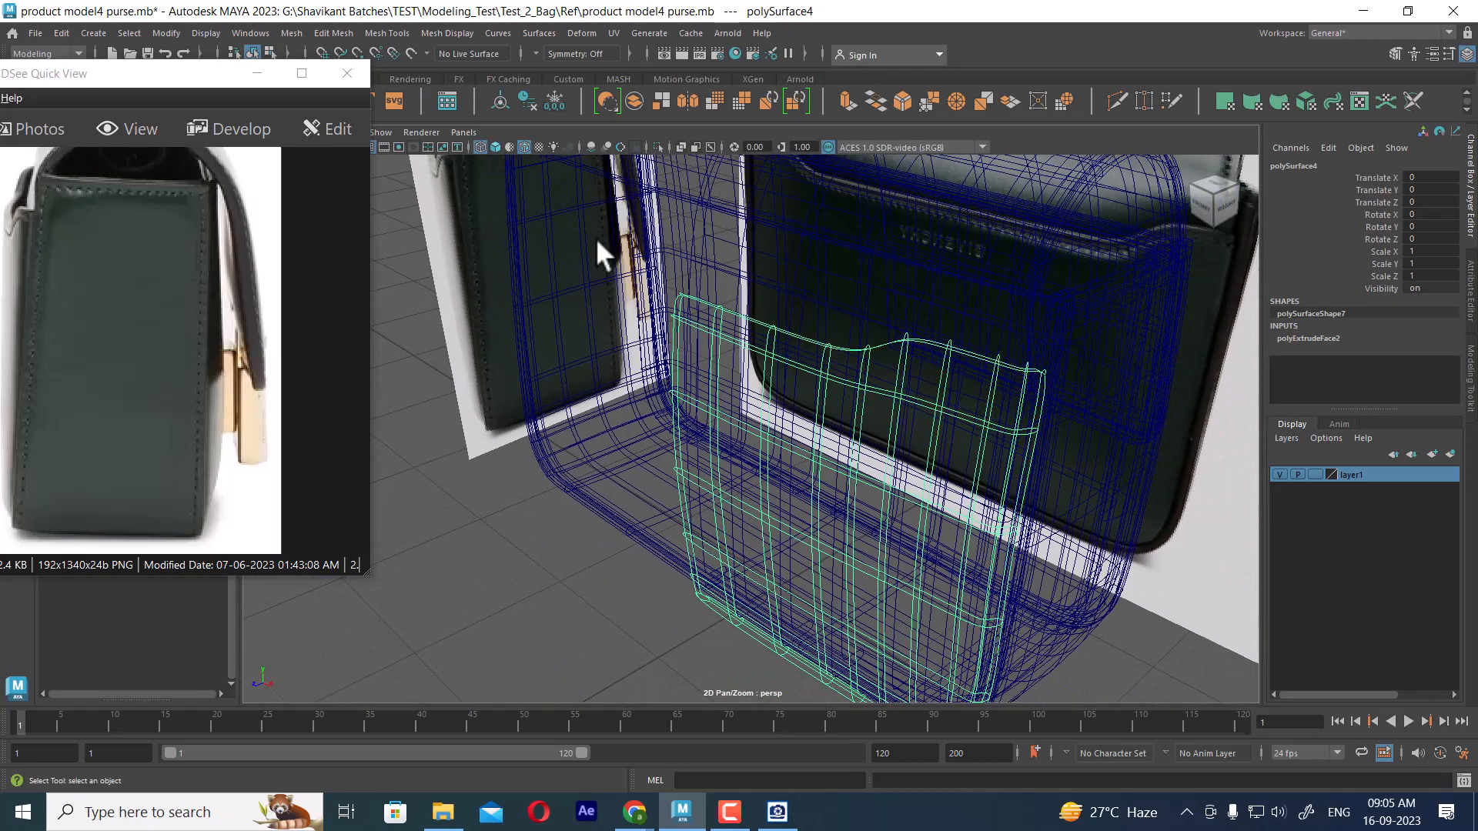
{"action": "left_click", "coordinate": [495, 146]}
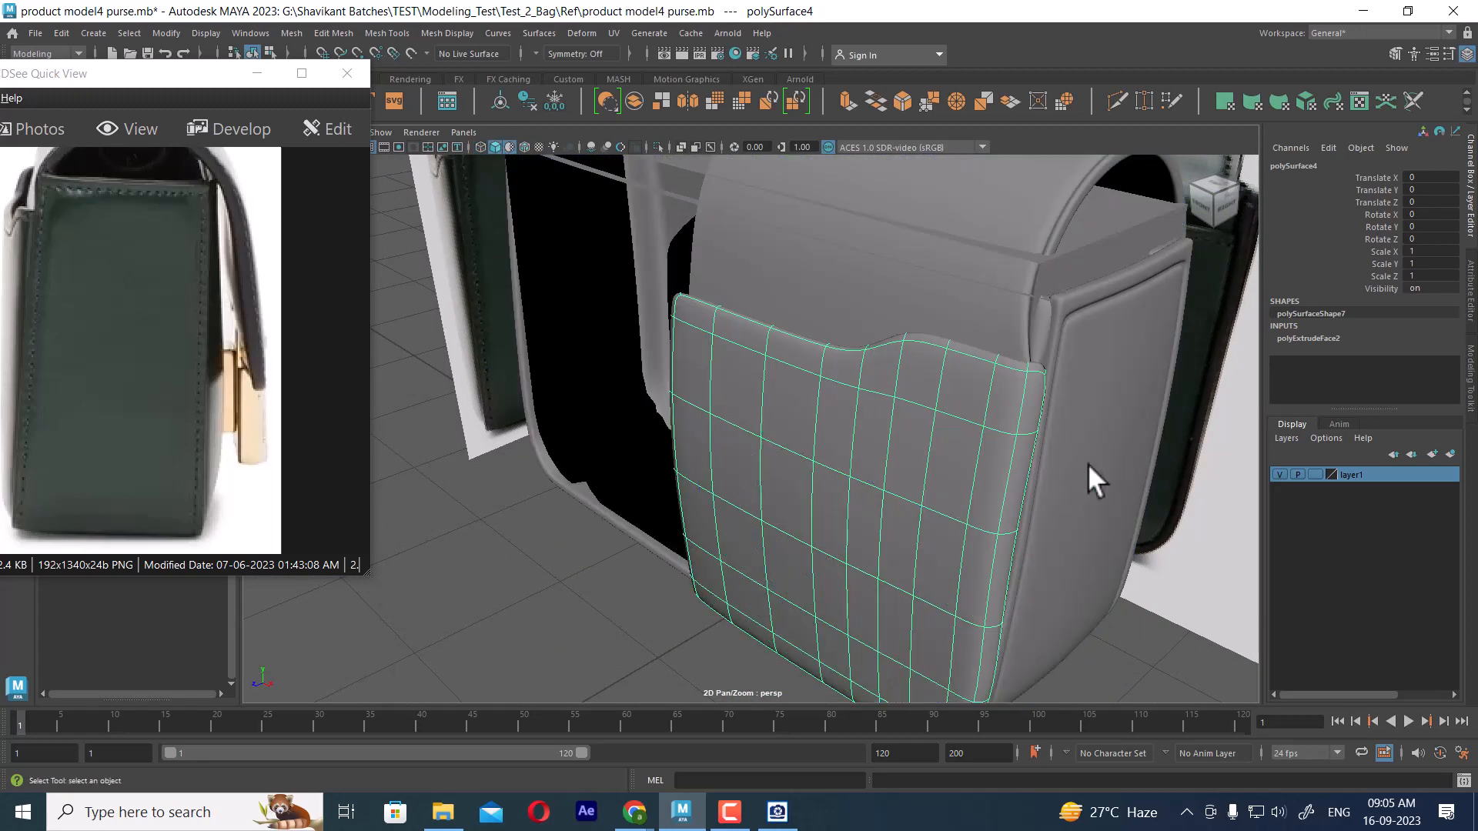
{"action": "scroll", "coordinate": [1087, 463], "scroll_direction": "down", "scroll_amount": 5}
{"action": "left_click_drag", "start_coordinate": [1078, 454], "coordinate": [945, 548], "text": "alt"}
{"action": "left_click", "coordinate": [945, 553]}
{"action": "left_click", "coordinate": [898, 485]}
{"action": "left_click_drag", "start_coordinate": [908, 484], "coordinate": [861, 397], "text": "alt"}
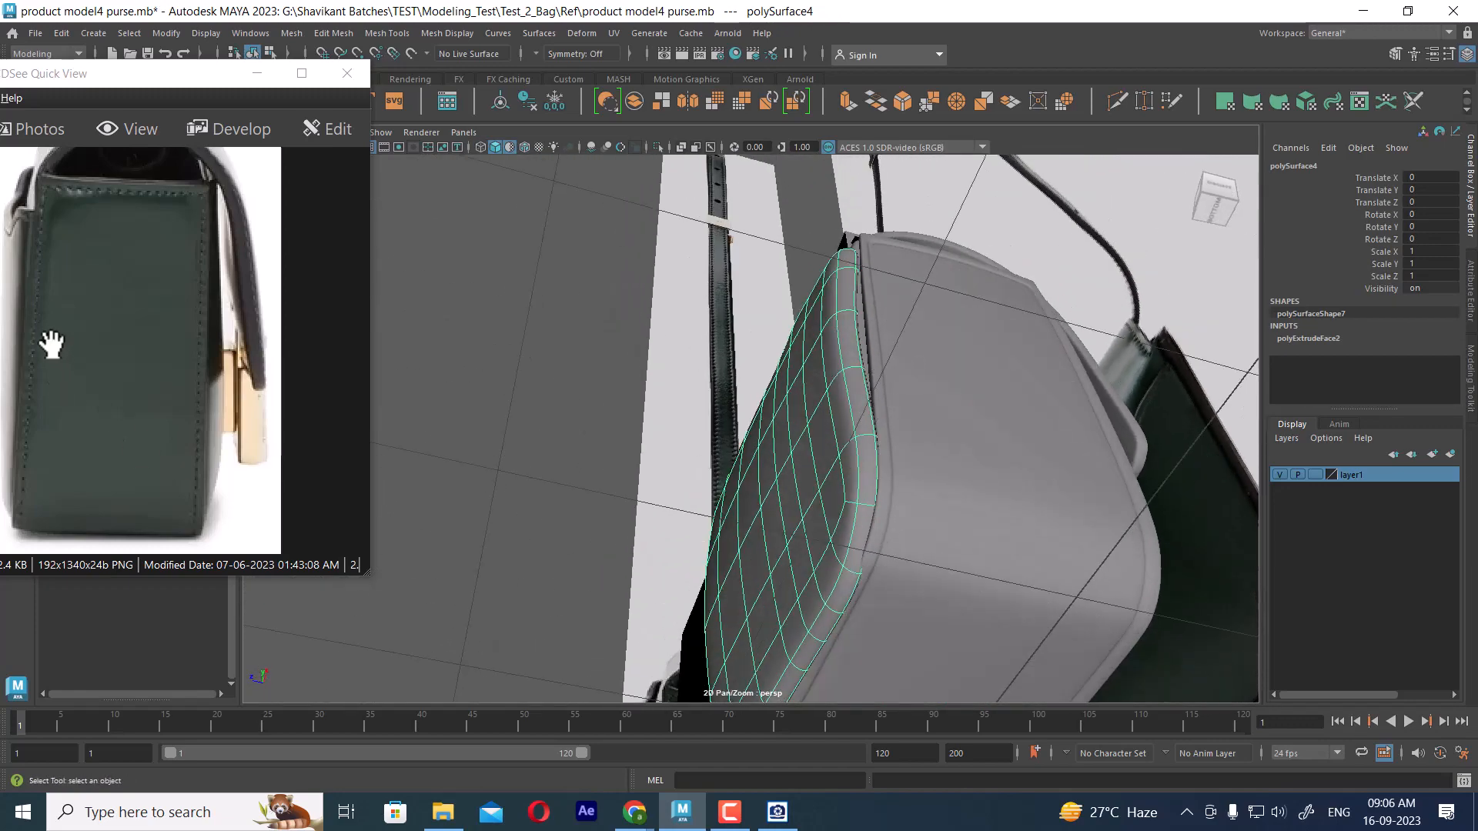
{"action": "left_click_drag", "start_coordinate": [727, 416], "coordinate": [1006, 461], "text": "alt"}
- Switch the pocket panel to vertex editing and select the top outer corner vertex of its side rim for moving
{"action": "right_click", "coordinate": [1085, 352]}
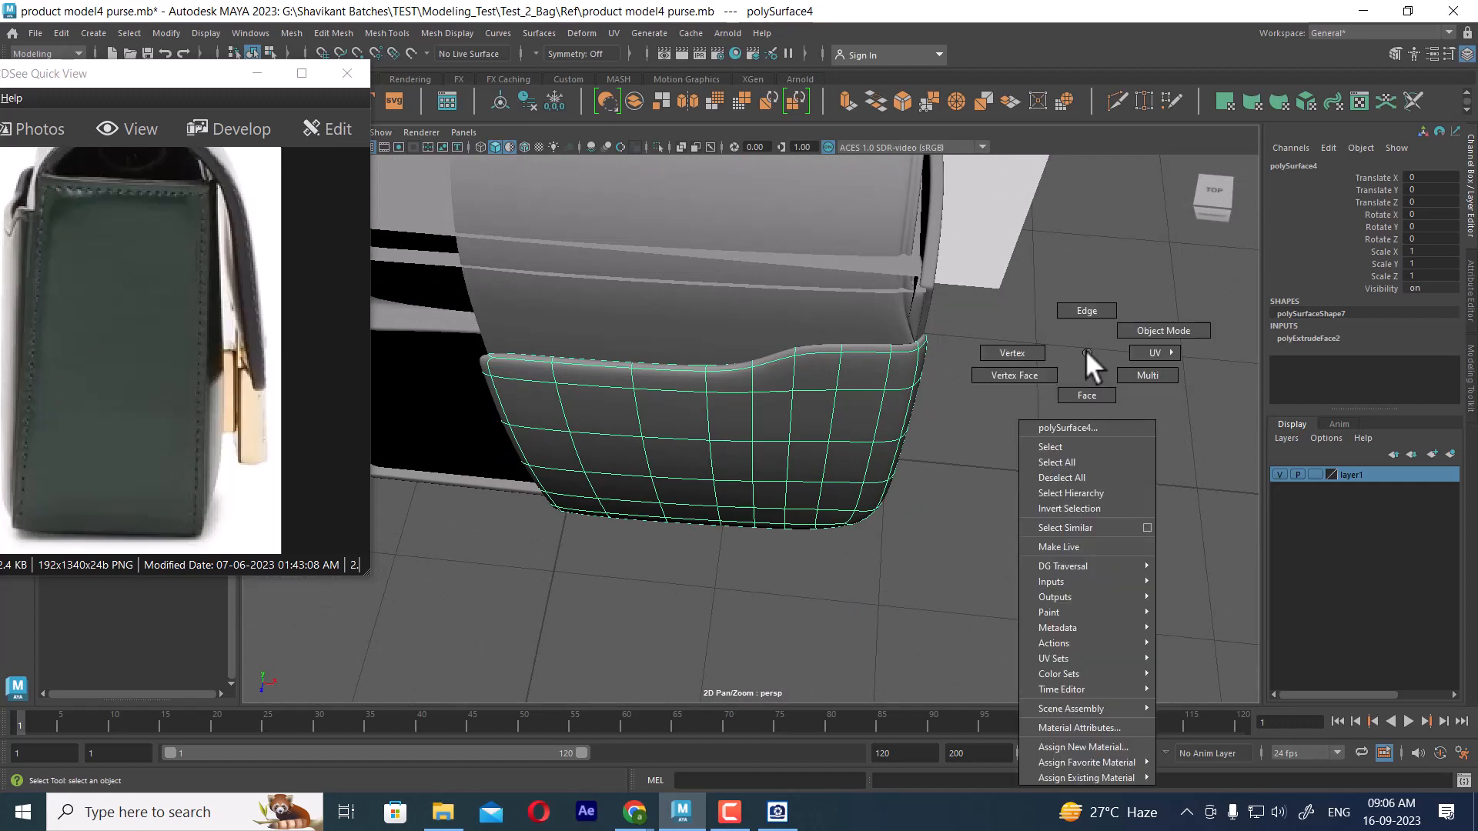
{"action": "right_click_drag", "start_coordinate": [1085, 352], "coordinate": [1008, 357]}
{"action": "left_click_drag", "start_coordinate": [1008, 357], "coordinate": [920, 408], "text": "alt"}
{"action": "right_click_drag", "start_coordinate": [920, 408], "coordinate": [956, 431], "text": "alt"}
{"action": "left_click_drag", "start_coordinate": [965, 347], "coordinate": [902, 410]}
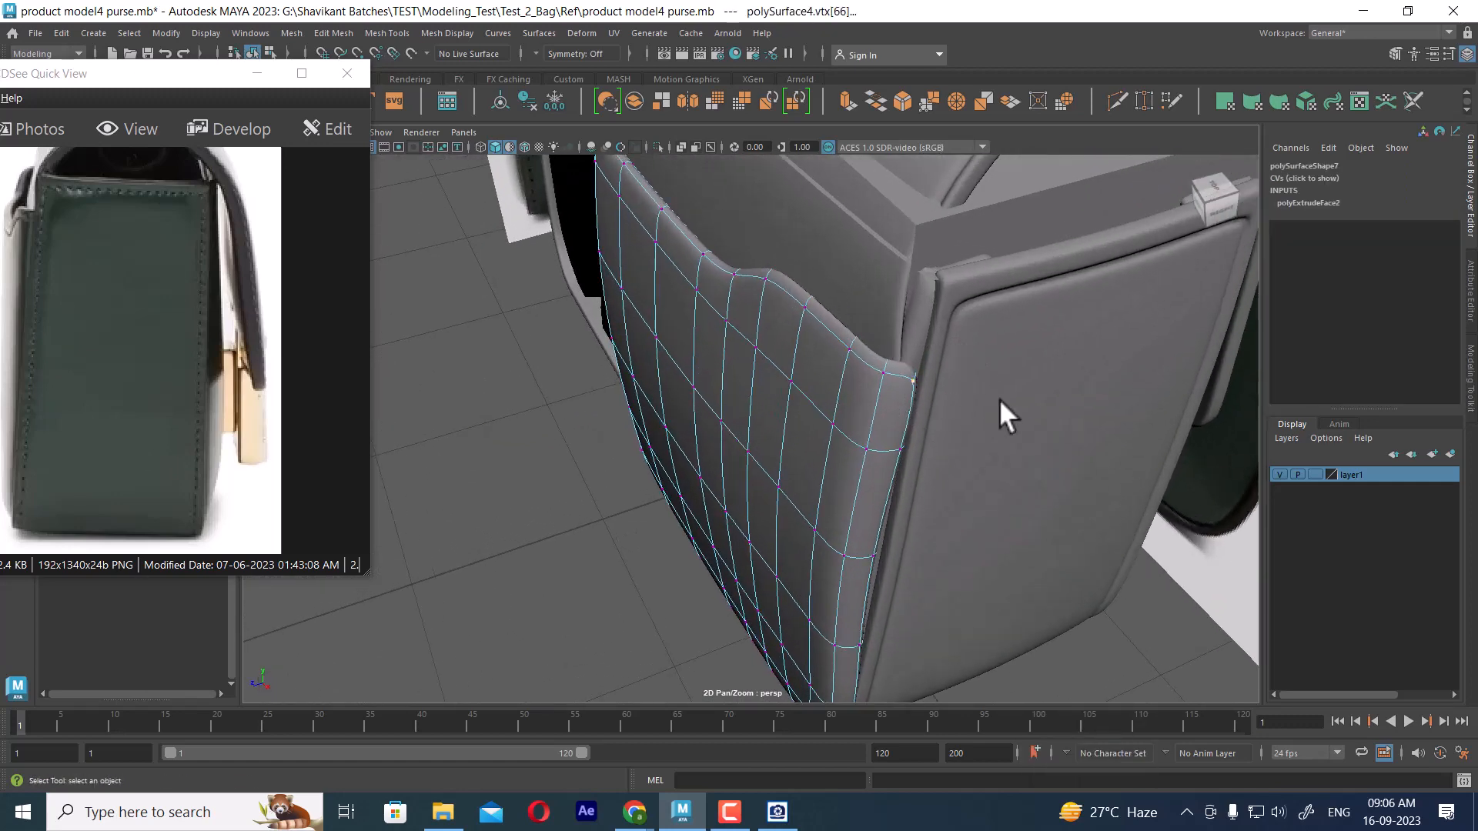
{"action": "left_click_drag", "start_coordinate": [999, 399], "coordinate": [942, 358], "text": "alt"}
{"action": "key", "text": "w"}
{"action": "right_click_drag", "start_coordinate": [945, 365], "coordinate": [819, 328], "text": "alt"}
{"action": "left_click_drag", "start_coordinate": [819, 328], "coordinate": [852, 387], "text": "alt"}
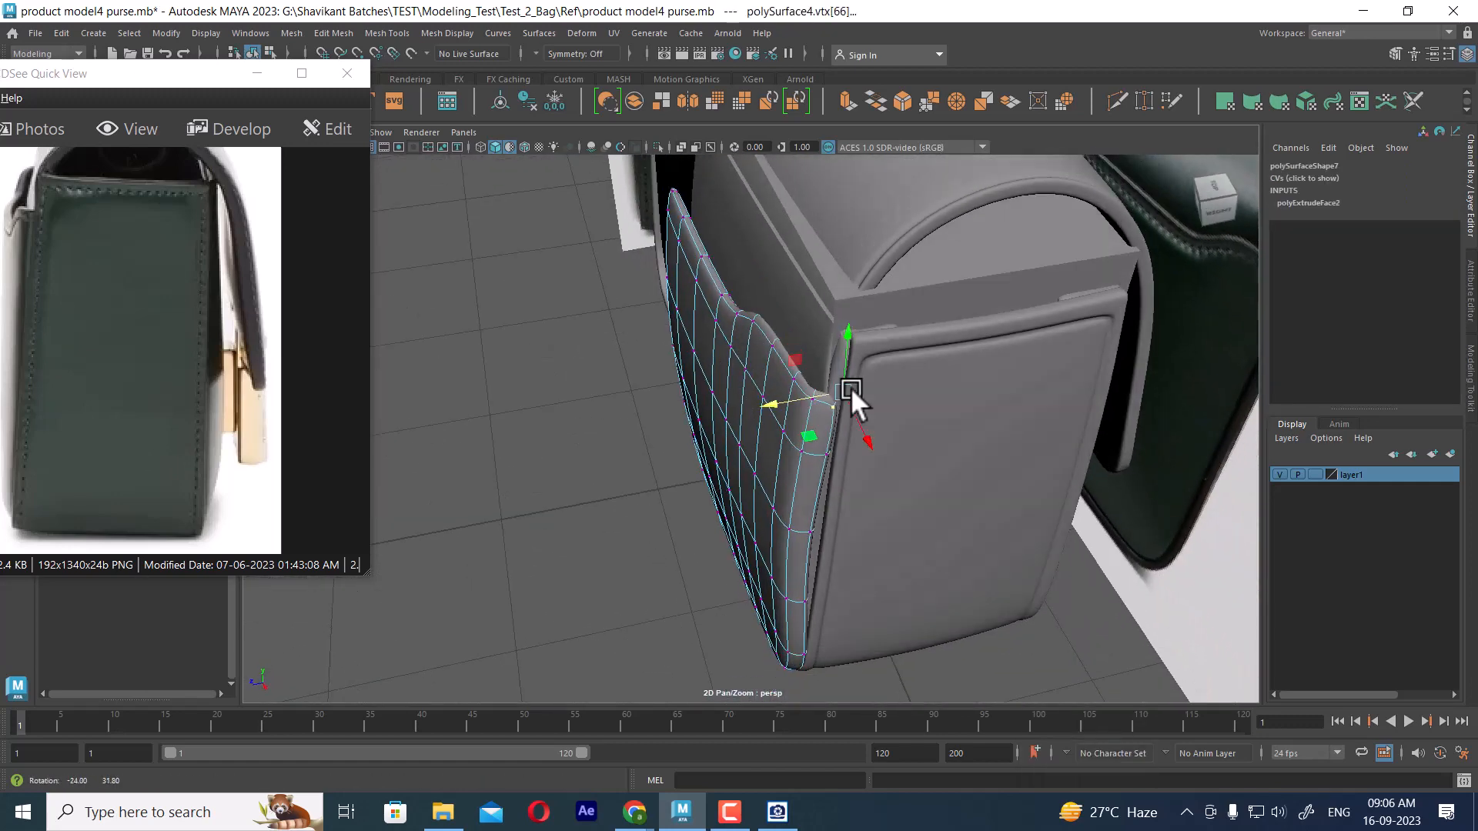
- Restore the unsmoothed display and extend the vertex selection down the outer edge of the panel's side rim
{"action": "key", "text": "1"}
{"action": "left_click_drag", "start_coordinate": [941, 457], "coordinate": [930, 487], "text": "alt"}
{"action": "right_click_drag", "start_coordinate": [930, 488], "coordinate": [949, 513], "text": "alt"}
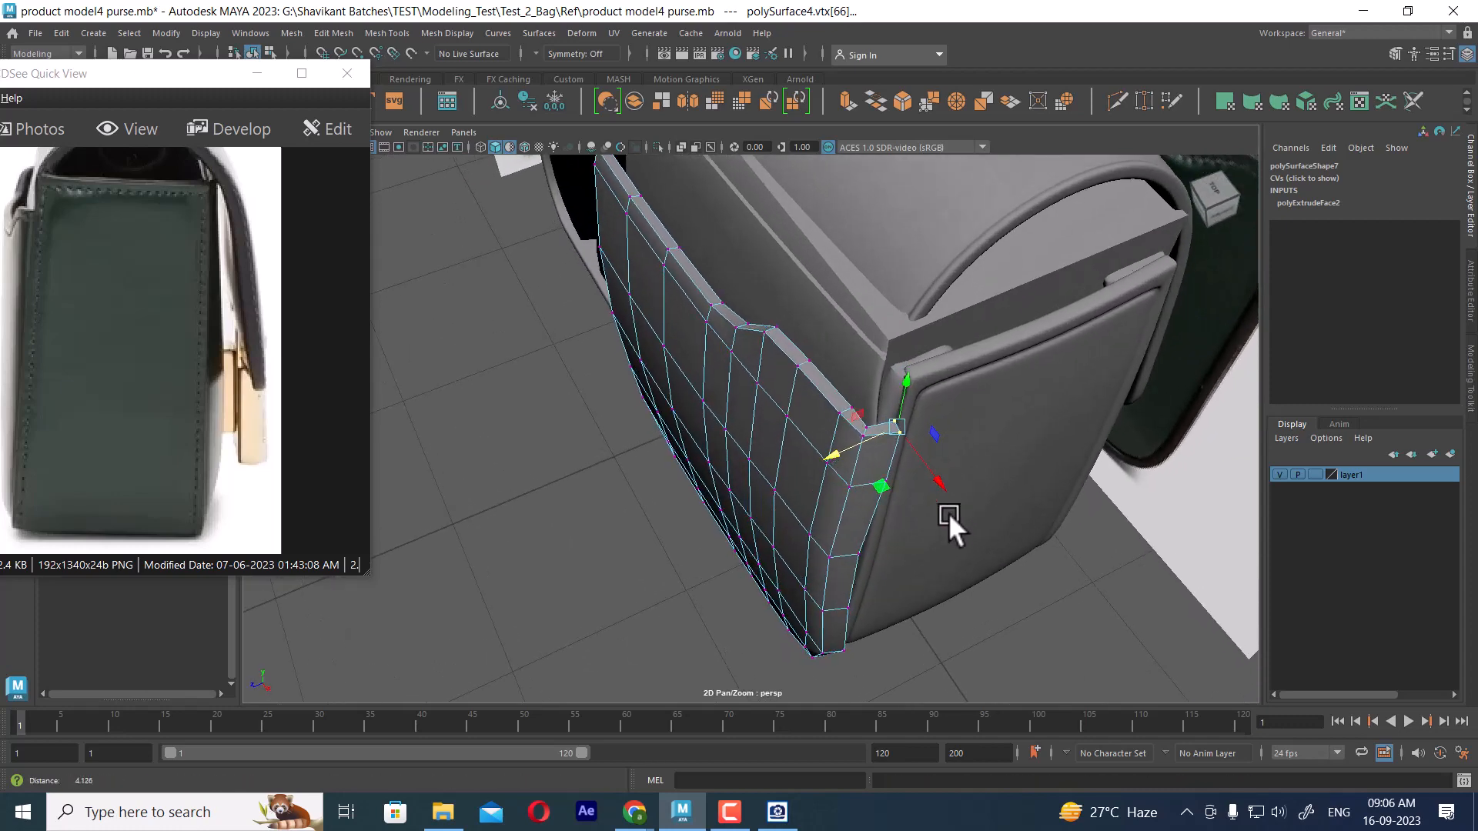
{"action": "left_click_drag", "start_coordinate": [949, 513], "coordinate": [933, 464], "text": "alt"}
{"action": "left_click_drag", "start_coordinate": [918, 363], "coordinate": [870, 492], "text": "shift"}
{"action": "left_click_drag", "start_coordinate": [936, 536], "coordinate": [938, 419], "text": "alt"}
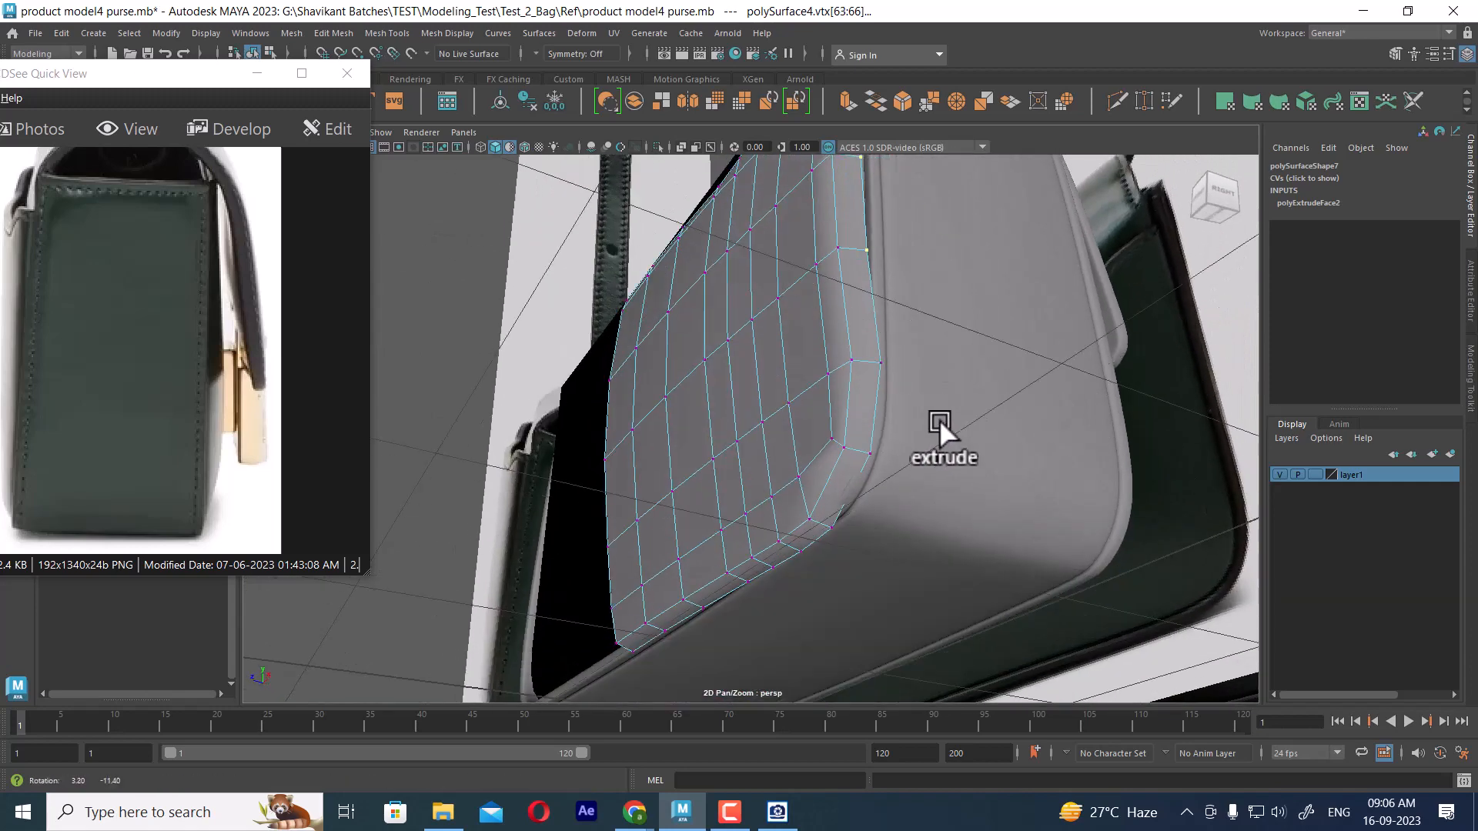
{"action": "left_click_drag", "start_coordinate": [898, 325], "coordinate": [868, 392], "text": "shift"}
{"action": "left_click_drag", "start_coordinate": [1016, 368], "coordinate": [747, 386], "text": "alt"}
{"action": "left_click_drag", "start_coordinate": [809, 394], "coordinate": [857, 428], "text": "alt"}
- Move the selected side rim vertices inward and closer to the bag in the top view, and preview the smoothed panel
{"action": "key", "text": "space"}
{"action": "scroll", "coordinate": [935, 435], "scroll_direction": "up", "scroll_amount": 2}
{"action": "middle_click_drag", "start_coordinate": [1012, 489], "coordinate": [962, 534], "text": "alt"}
{"action": "scroll", "coordinate": [972, 498], "scroll_direction": "up", "scroll_amount": 2}
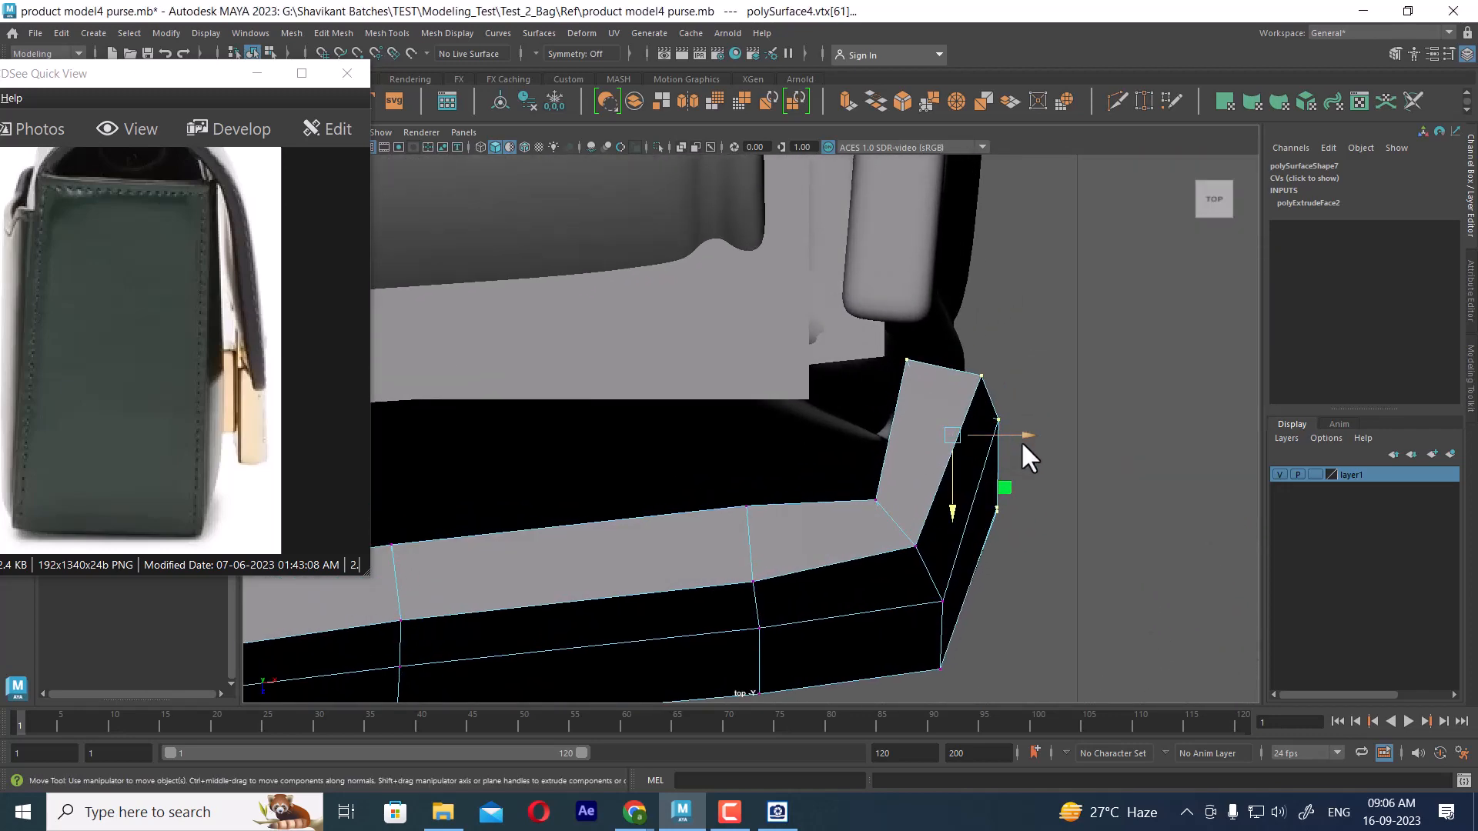
{"action": "left_click_drag", "start_coordinate": [957, 440], "coordinate": [919, 417]}
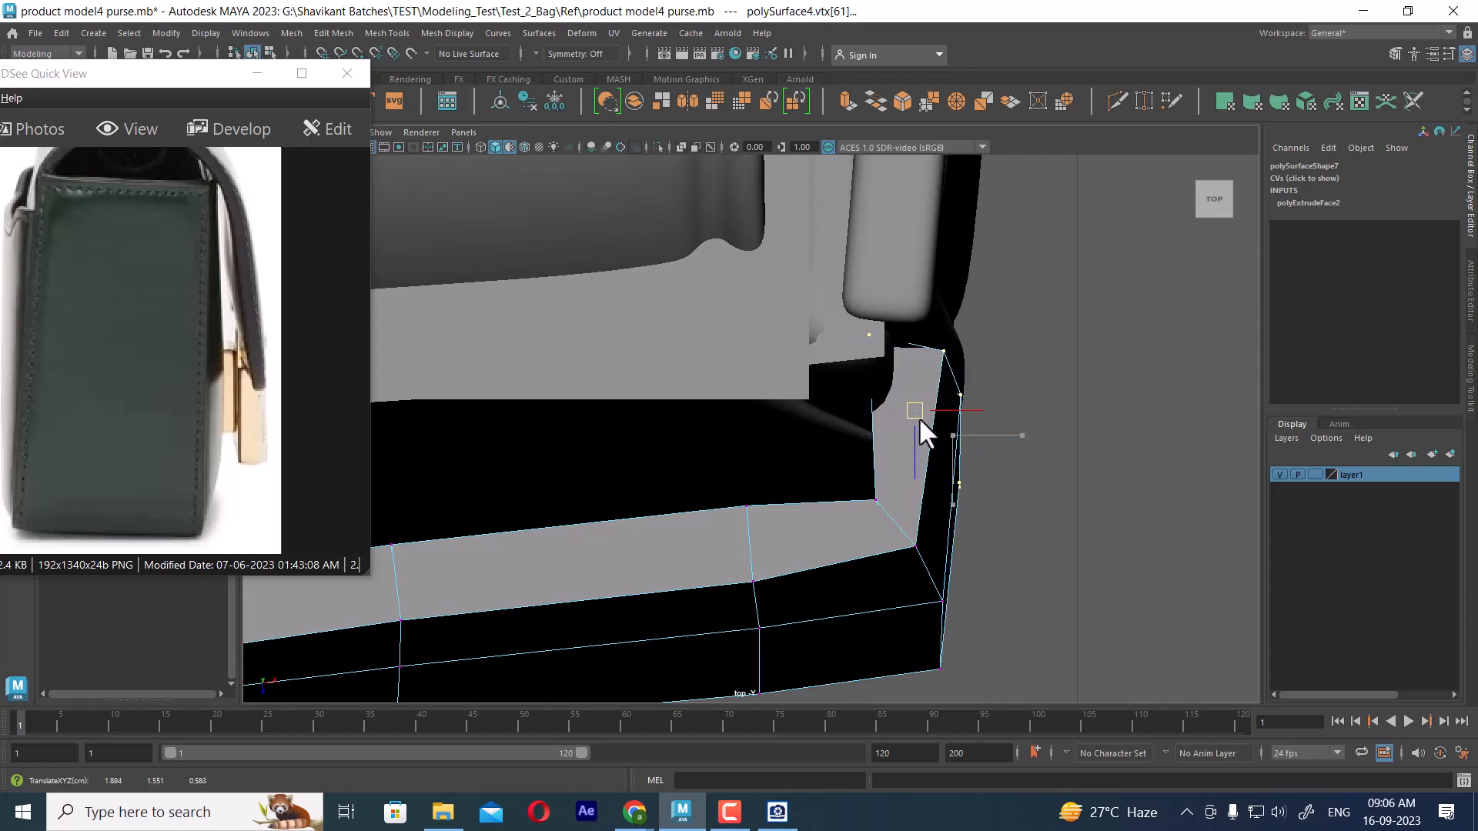
{"action": "key", "text": "3"}
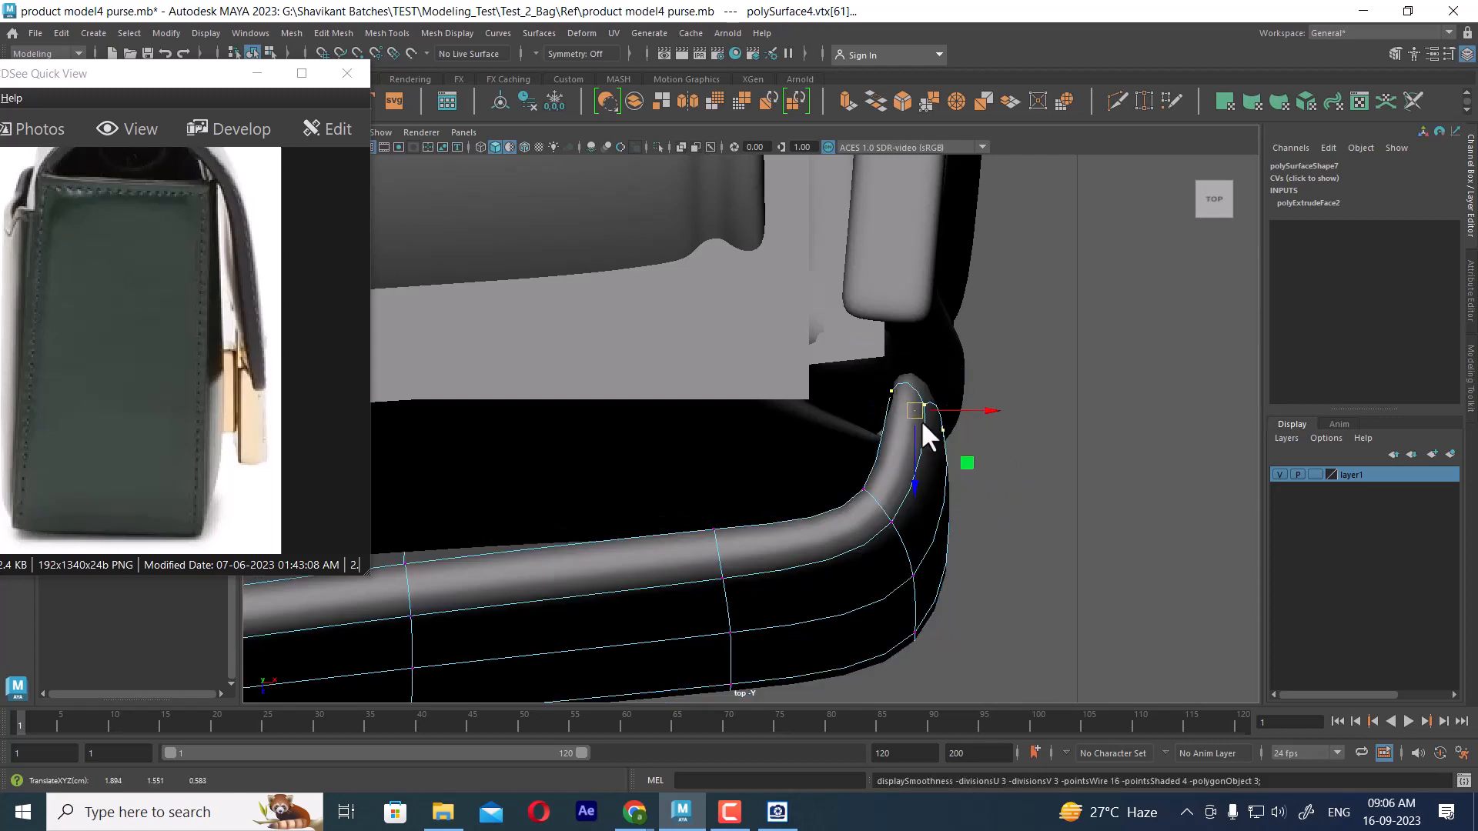
{"action": "key", "text": "space"}
{"action": "key", "text": "space"}
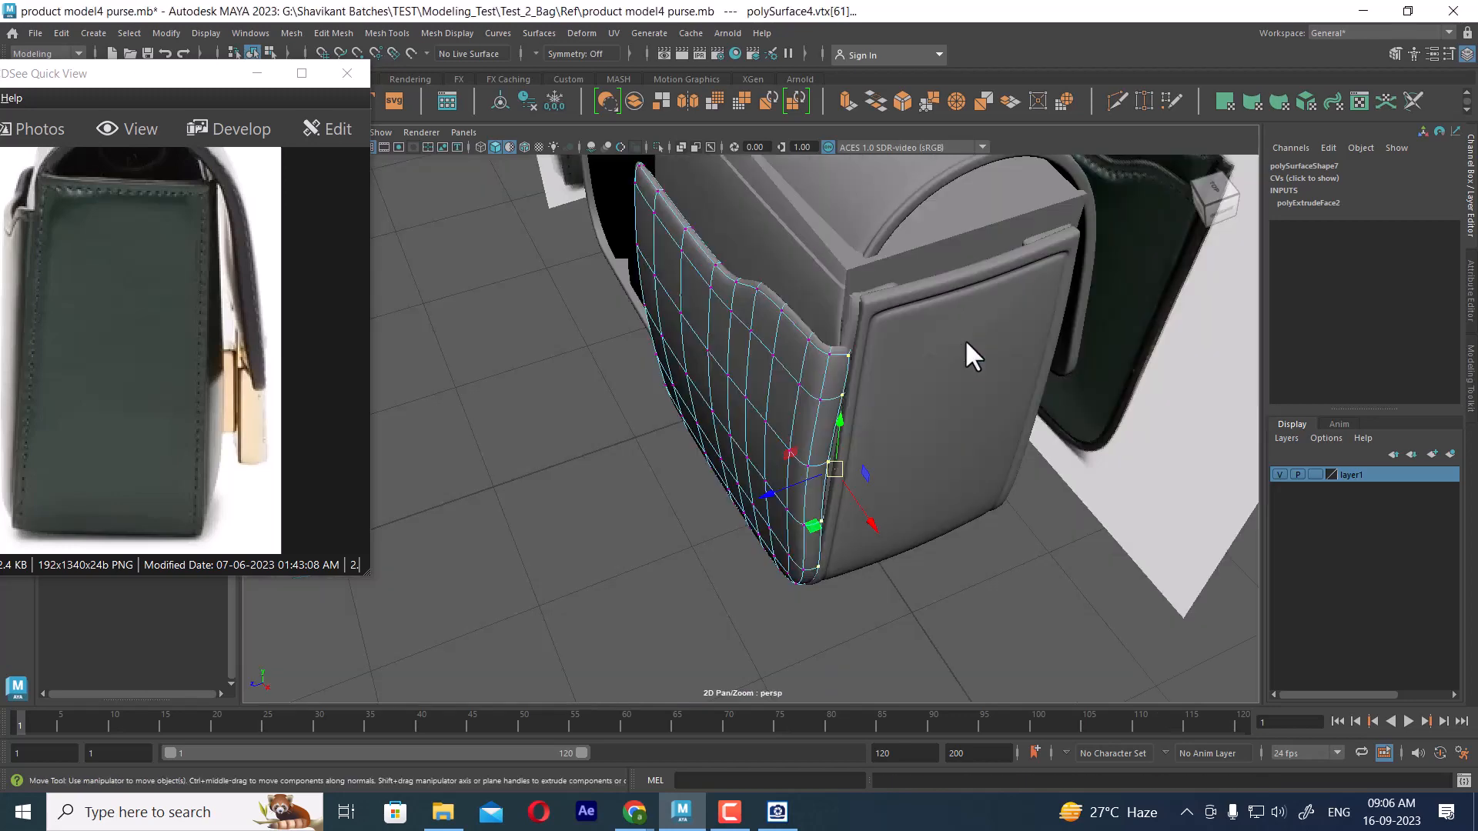
- Move the selected side rim vertices further inward toward the bag body's corner in the top view
{"action": "left_click_drag", "start_coordinate": [940, 356], "coordinate": [783, 487], "text": "alt"}
{"action": "key", "text": "space"}
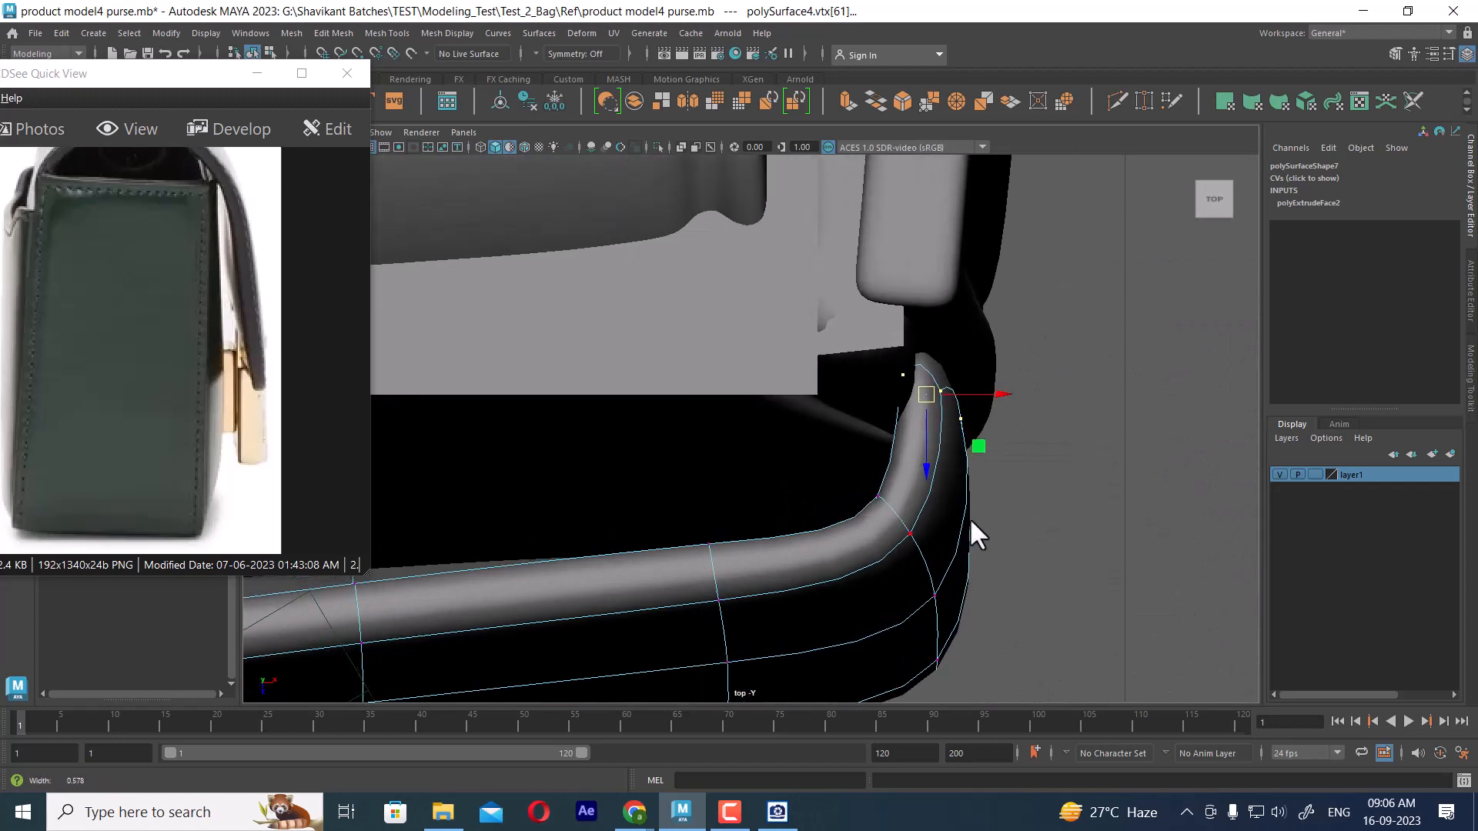
{"action": "left_click_drag", "start_coordinate": [925, 398], "coordinate": [901, 374]}
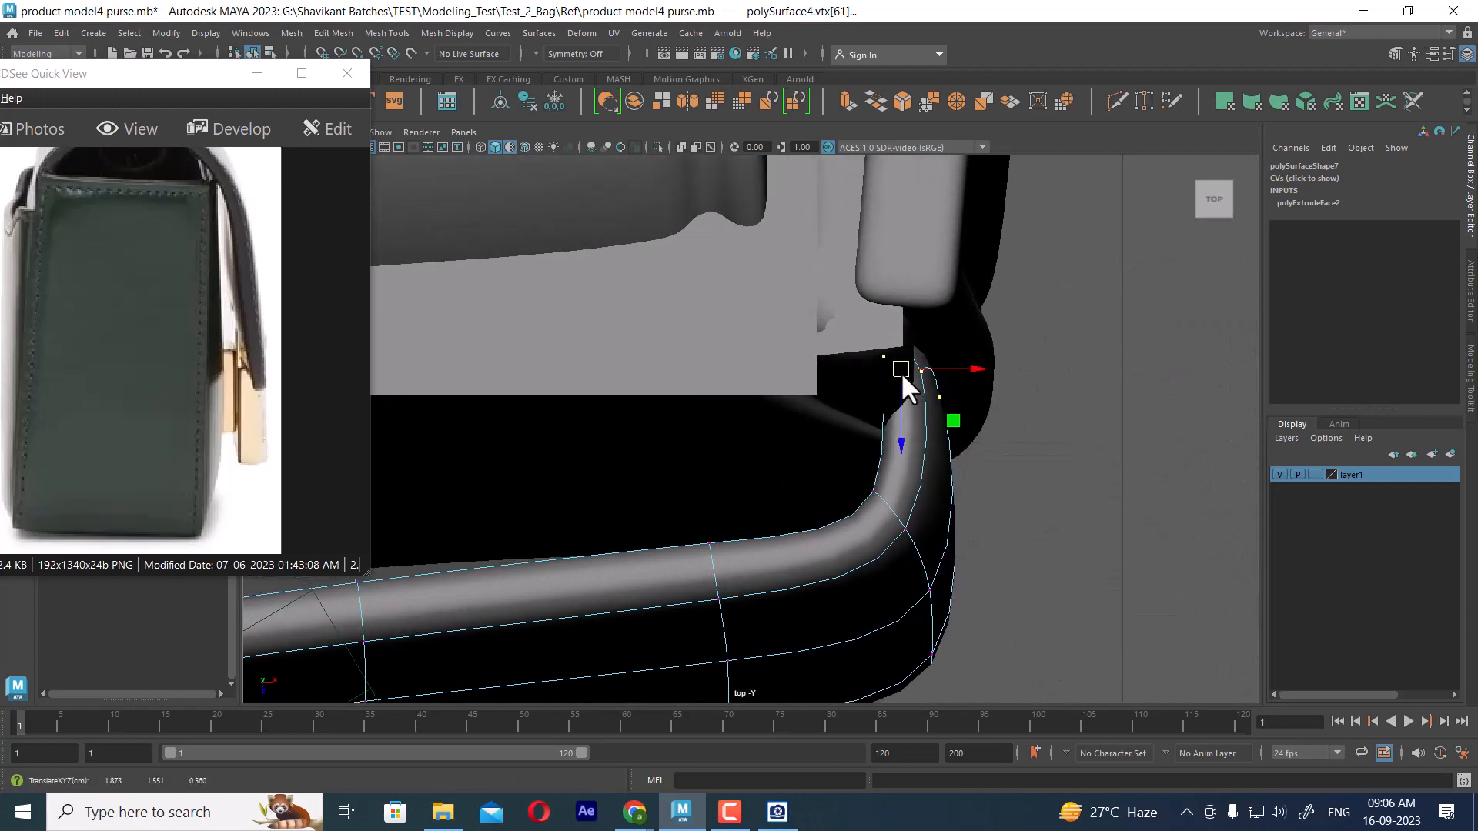
{"action": "scroll", "coordinate": [966, 489], "scroll_direction": "down", "scroll_amount": 5}
{"action": "key", "text": "space"}
- Select the vertices on the outer edge of the panel's side rim and move them back toward the bag's side panel
{"action": "left_click_drag", "start_coordinate": [958, 566], "coordinate": [904, 408]}
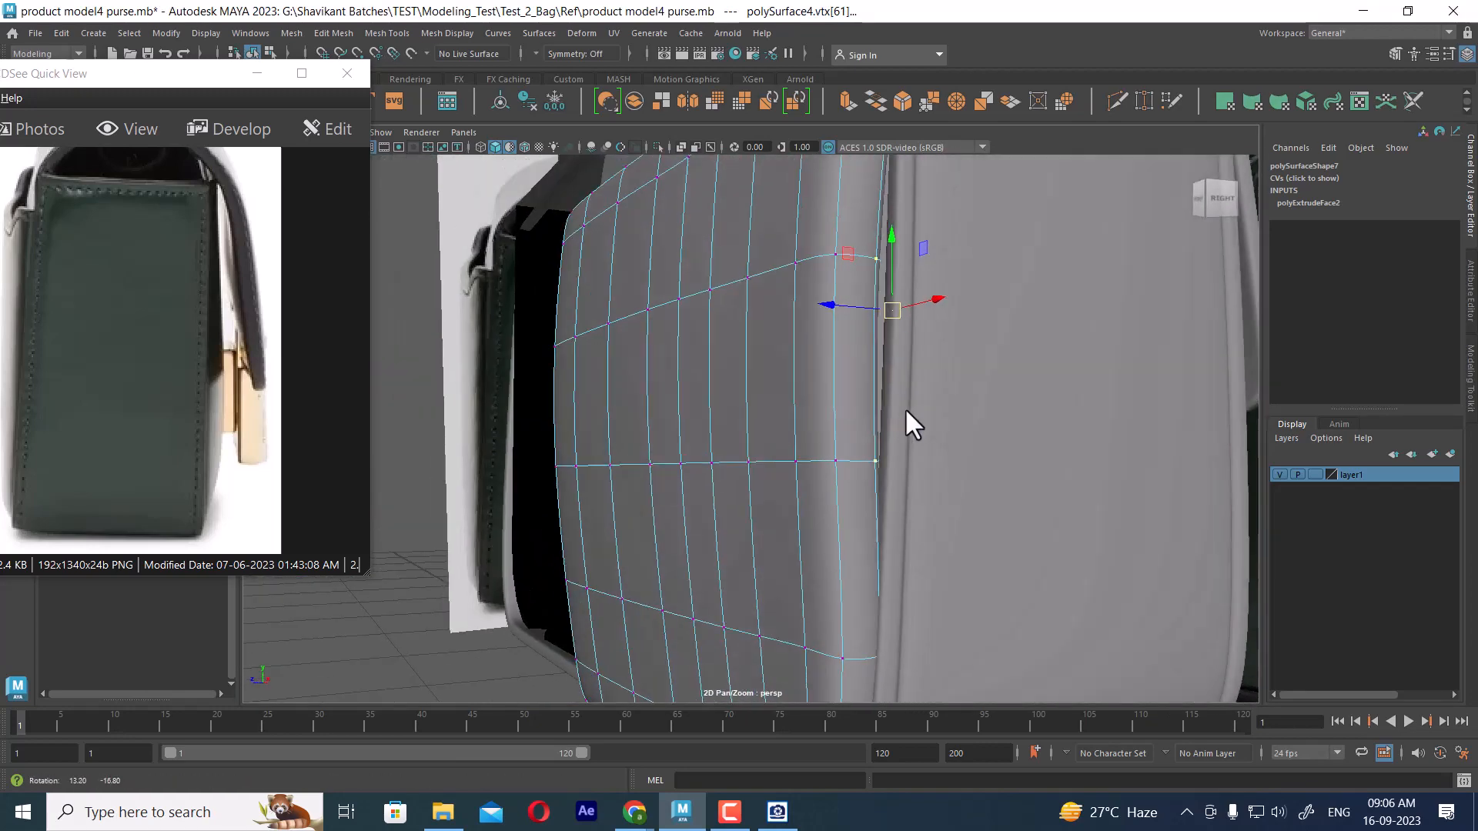
{"action": "middle_click_drag", "start_coordinate": [903, 408], "coordinate": [906, 597], "text": "alt"}
{"action": "left_click_drag", "start_coordinate": [908, 602], "coordinate": [882, 284], "text": "alt"}
{"action": "left_click_drag", "start_coordinate": [899, 234], "coordinate": [803, 369]}
{"action": "mouse_move", "coordinate": [939, 561]}
{"action": "left_mouse_down", "text": "alt"}
{"action": "mouse_move", "coordinate": [924, 439]}
{"action": "mouse_move", "coordinate": [977, 435]}
{"action": "mouse_move", "coordinate": [898, 405]}
{"action": "mouse_move", "coordinate": [909, 465]}
{"action": "mouse_move", "coordinate": [925, 422]}
{"action": "mouse_move", "coordinate": [943, 455]}
{"action": "mouse_move", "coordinate": [879, 474]}
{"action": "mouse_move", "coordinate": [902, 525]}
{"action": "mouse_move", "coordinate": [875, 529]}
{"action": "left_mouse_up", "text": "alt"}
{"action": "key", "text": "4"}
{"action": "key", "text": "5"}
{"action": "left_click_drag", "start_coordinate": [772, 444], "coordinate": [799, 442]}
{"action": "scroll", "coordinate": [854, 491], "scroll_direction": "down", "scroll_amount": 3}
{"action": "middle_click_drag", "start_coordinate": [863, 474], "coordinate": [925, 433], "text": "alt"}
{"action": "left_click_drag", "start_coordinate": [926, 433], "coordinate": [940, 428], "text": "alt"}
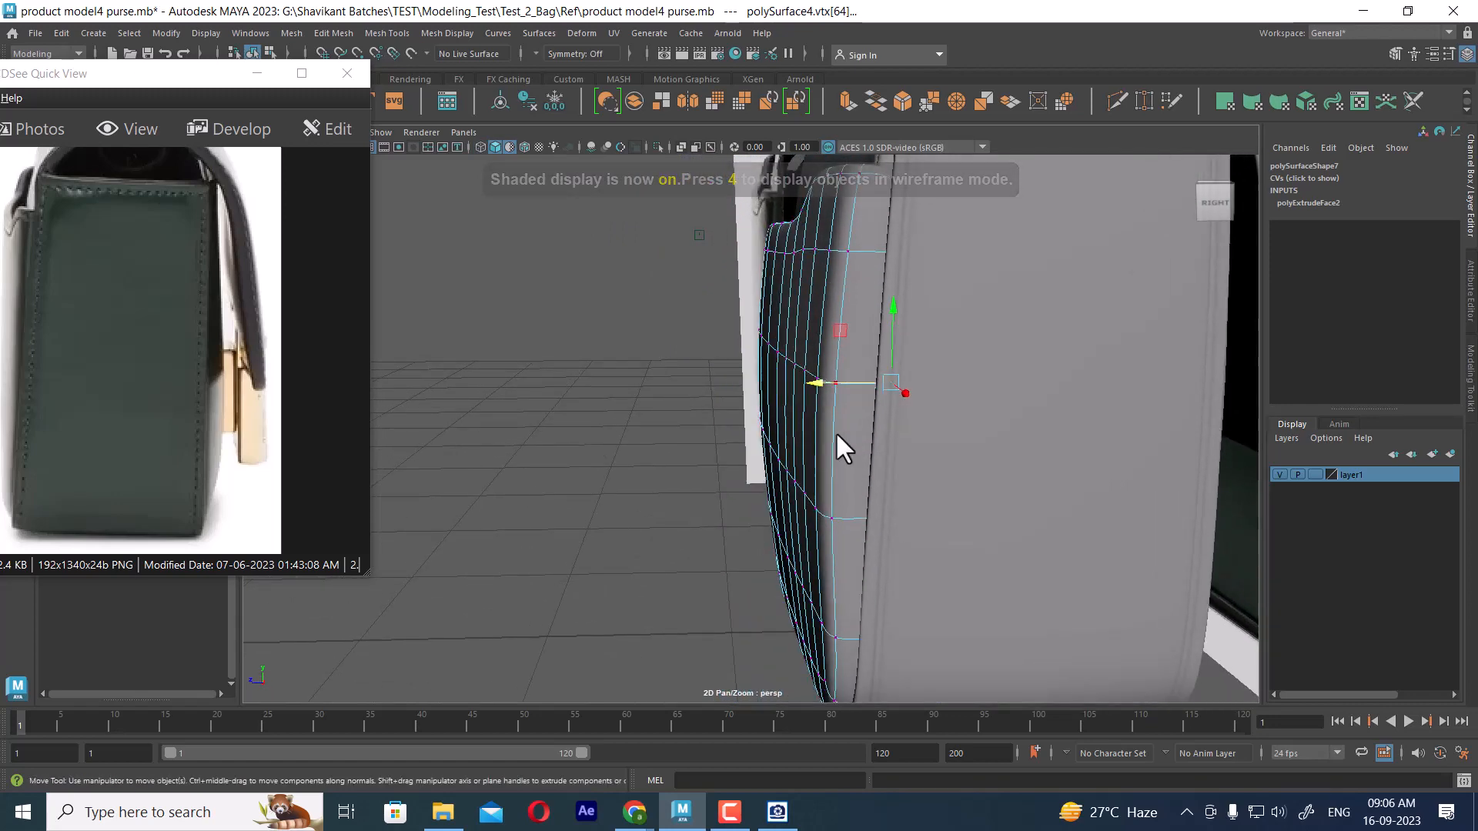
- Return the pocket panel to object mode and preview it smoothed to check its corner against the bag
{"action": "right_click_drag", "start_coordinate": [834, 354], "coordinate": [985, 259]}
{"action": "left_click", "coordinate": [697, 498]}
{"action": "scroll", "coordinate": [916, 373], "scroll_direction": "down", "scroll_amount": 4}
{"action": "left_click_drag", "start_coordinate": [920, 365], "coordinate": [993, 392], "text": "alt"}
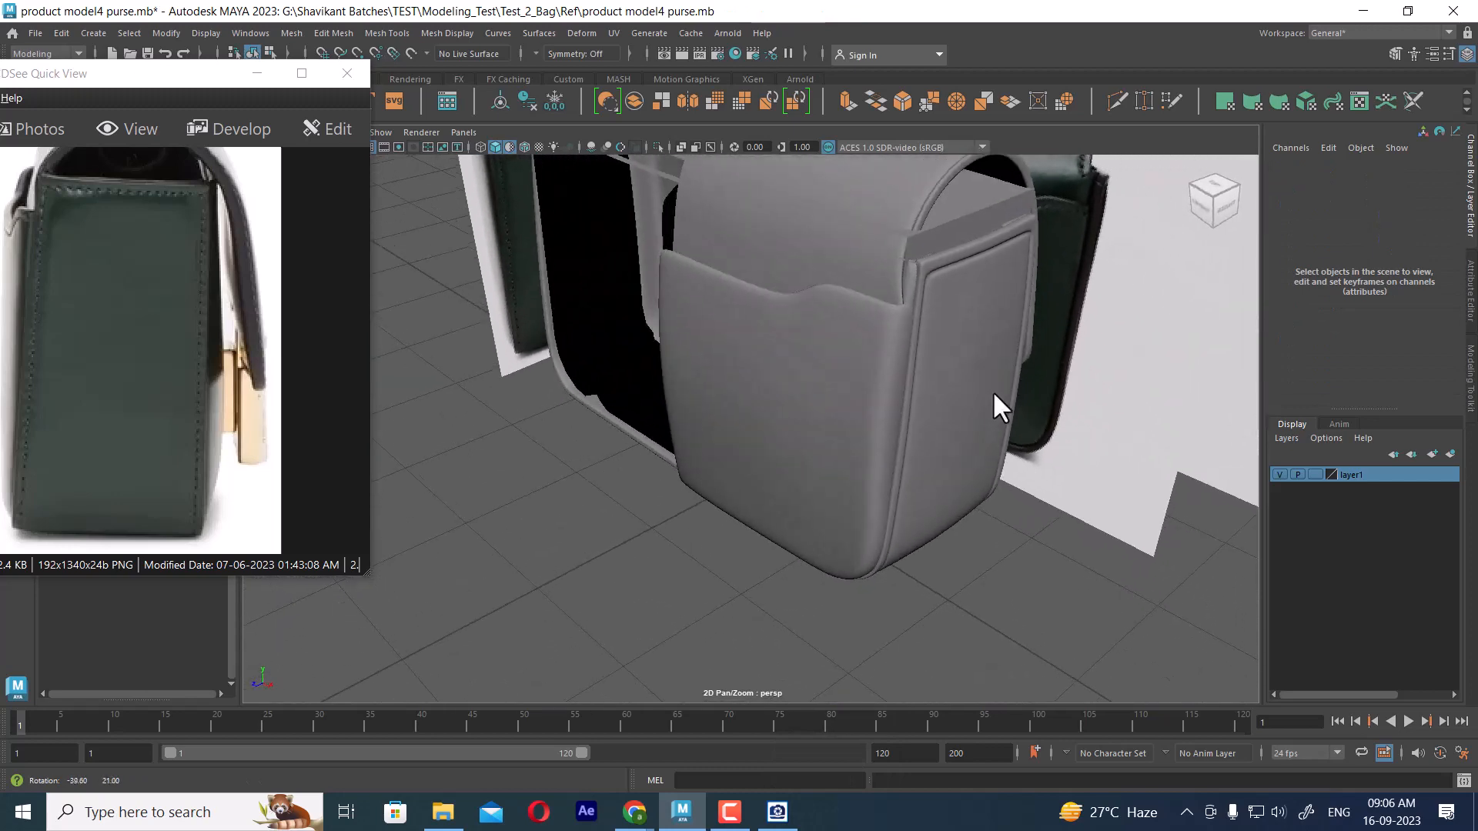
{"action": "left_click", "coordinate": [879, 411]}
{"action": "left_click_drag", "start_coordinate": [925, 458], "coordinate": [874, 495], "text": "alt"}
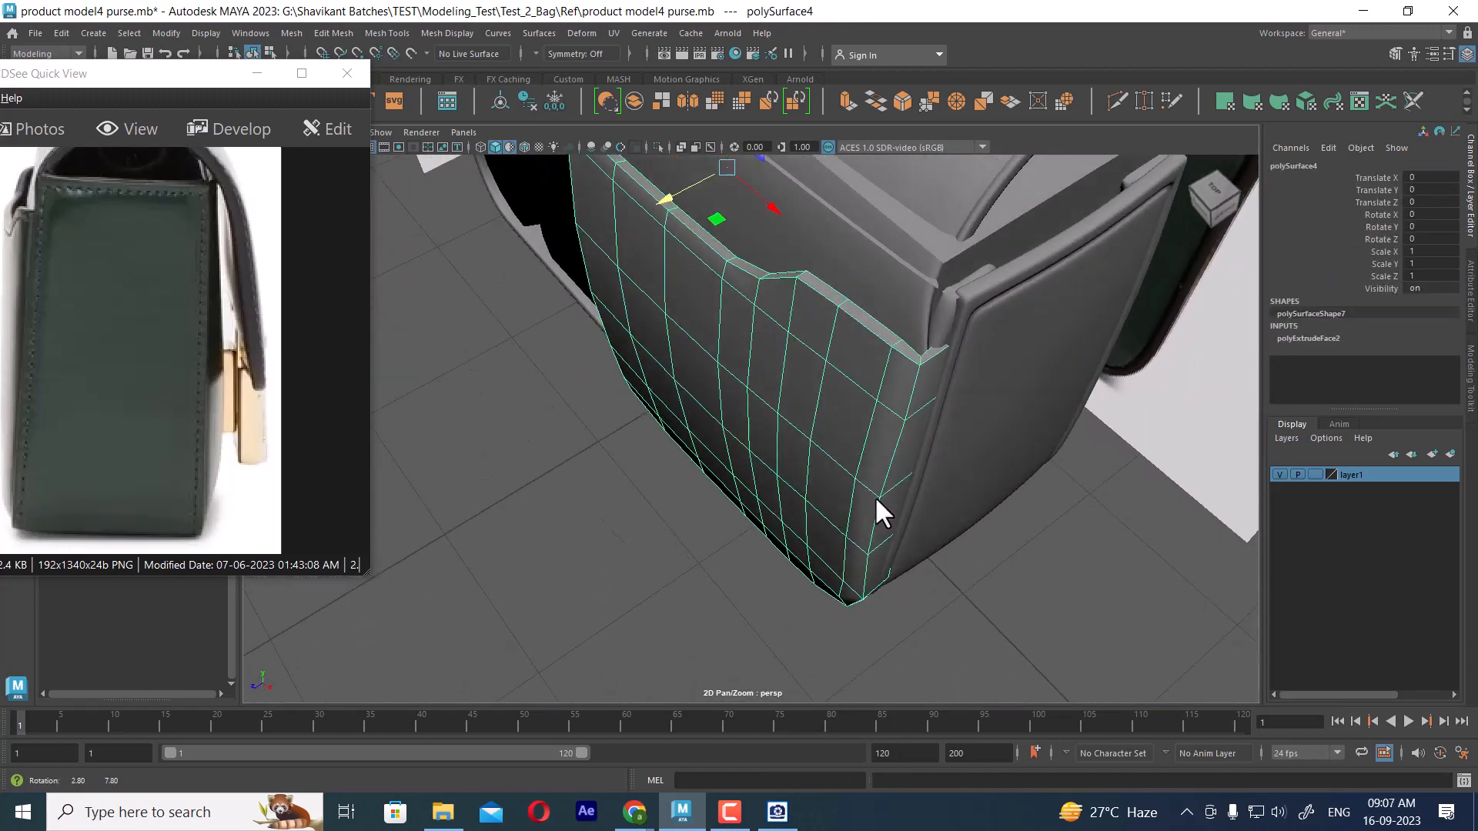
{"action": "key", "text": "3"}
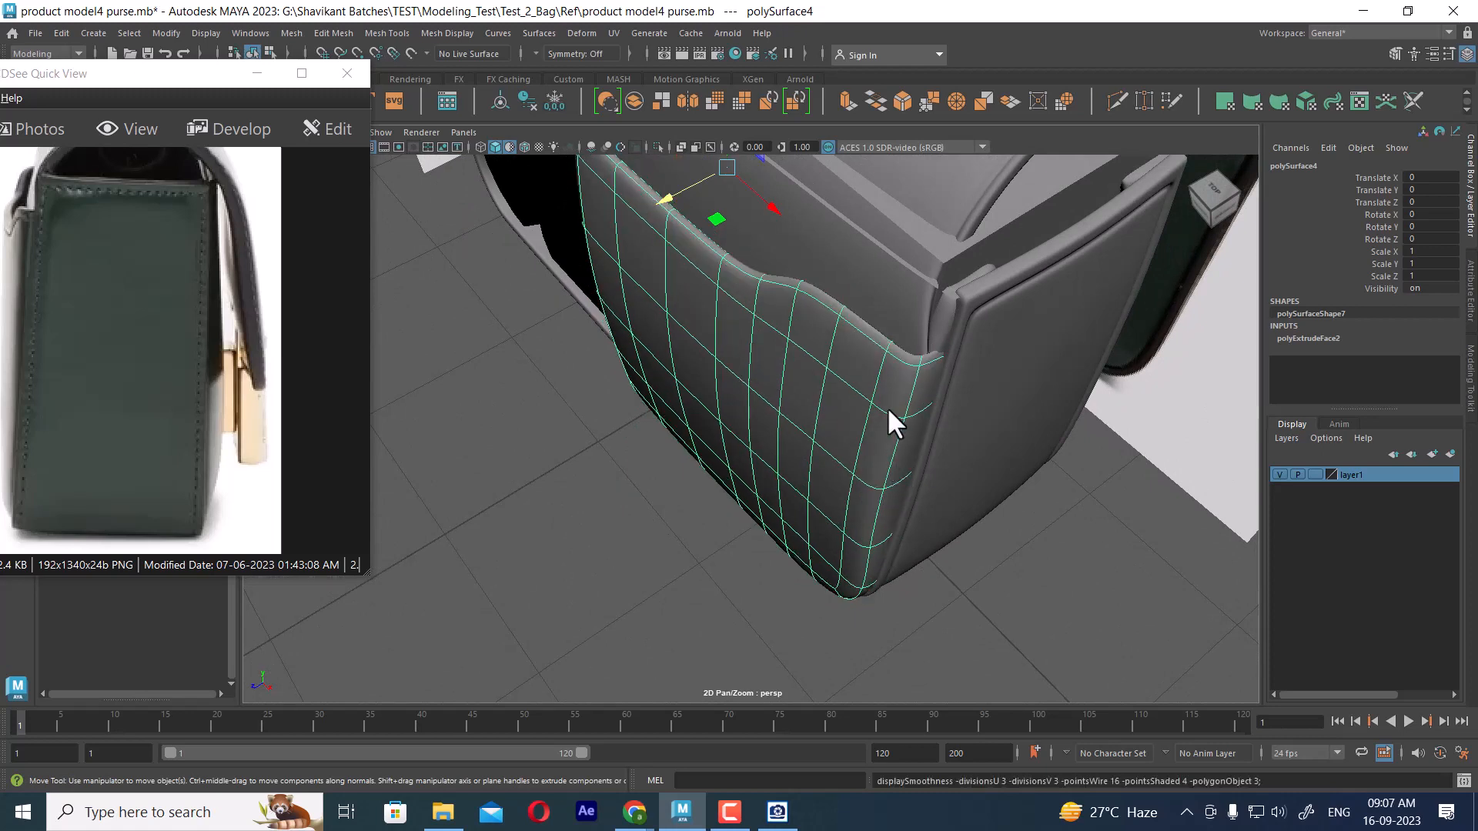
- Slide the vertical edge loop beside the pocket panel's outer corner closer to the corner and return to object mode
{"action": "key", "text": "1"}
{"action": "right_click_drag", "start_coordinate": [884, 346], "coordinate": [899, 280]}
{"action": "left_click", "coordinate": [887, 371]}
{"action": "left_click_drag", "start_coordinate": [887, 421], "coordinate": [807, 368], "text": "alt"}
{"action": "right_click", "coordinate": [1030, 352], "text": "shift"}
{"action": "left_click", "coordinate": [1023, 471]}
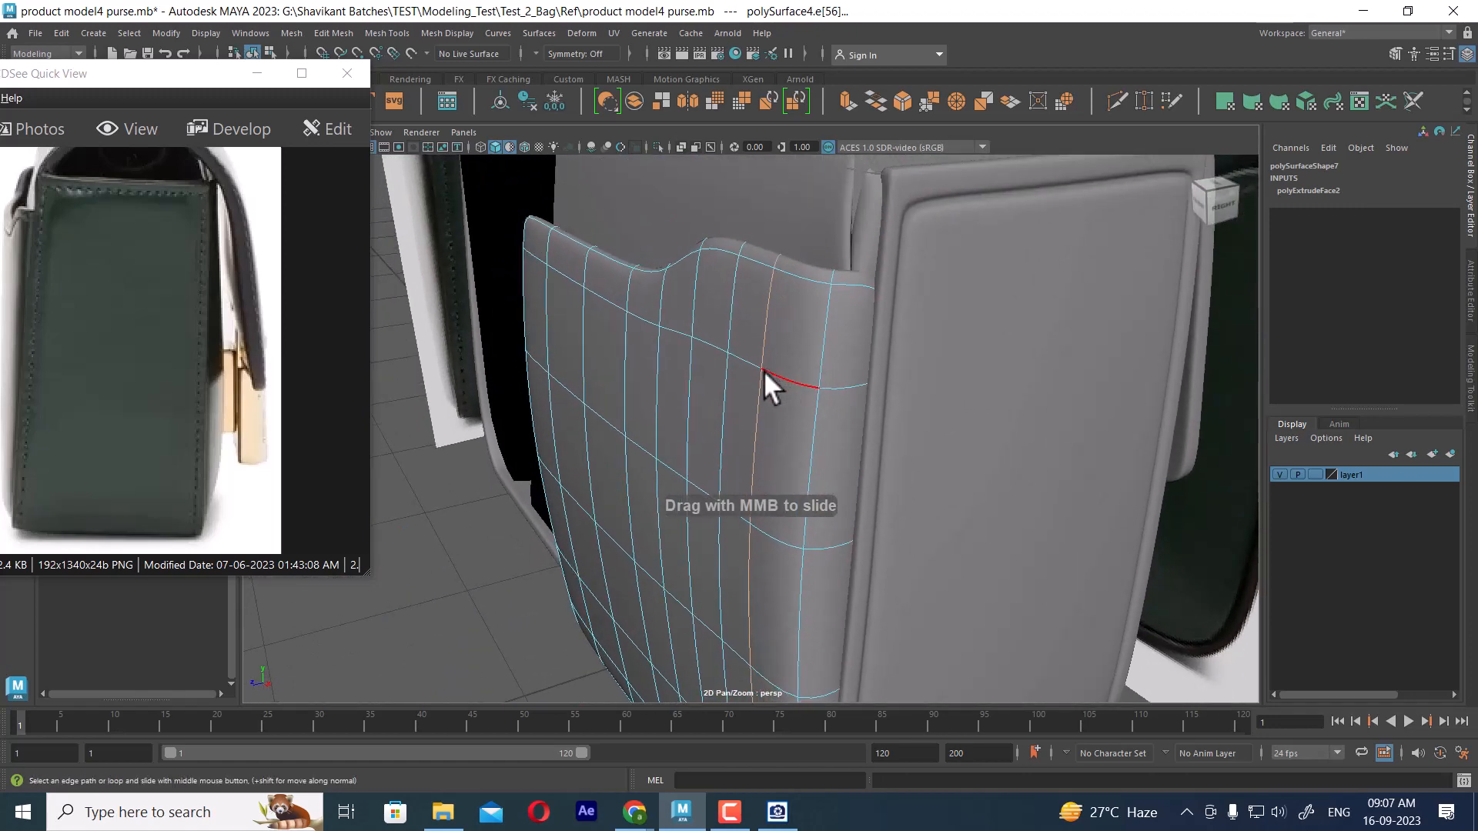
{"action": "mouse_move", "coordinate": [764, 371]}
{"action": "middle_mouse_down"}
{"action": "mouse_move", "coordinate": [813, 367]}
{"action": "mouse_move", "coordinate": [780, 372]}
{"action": "middle_mouse_up"}
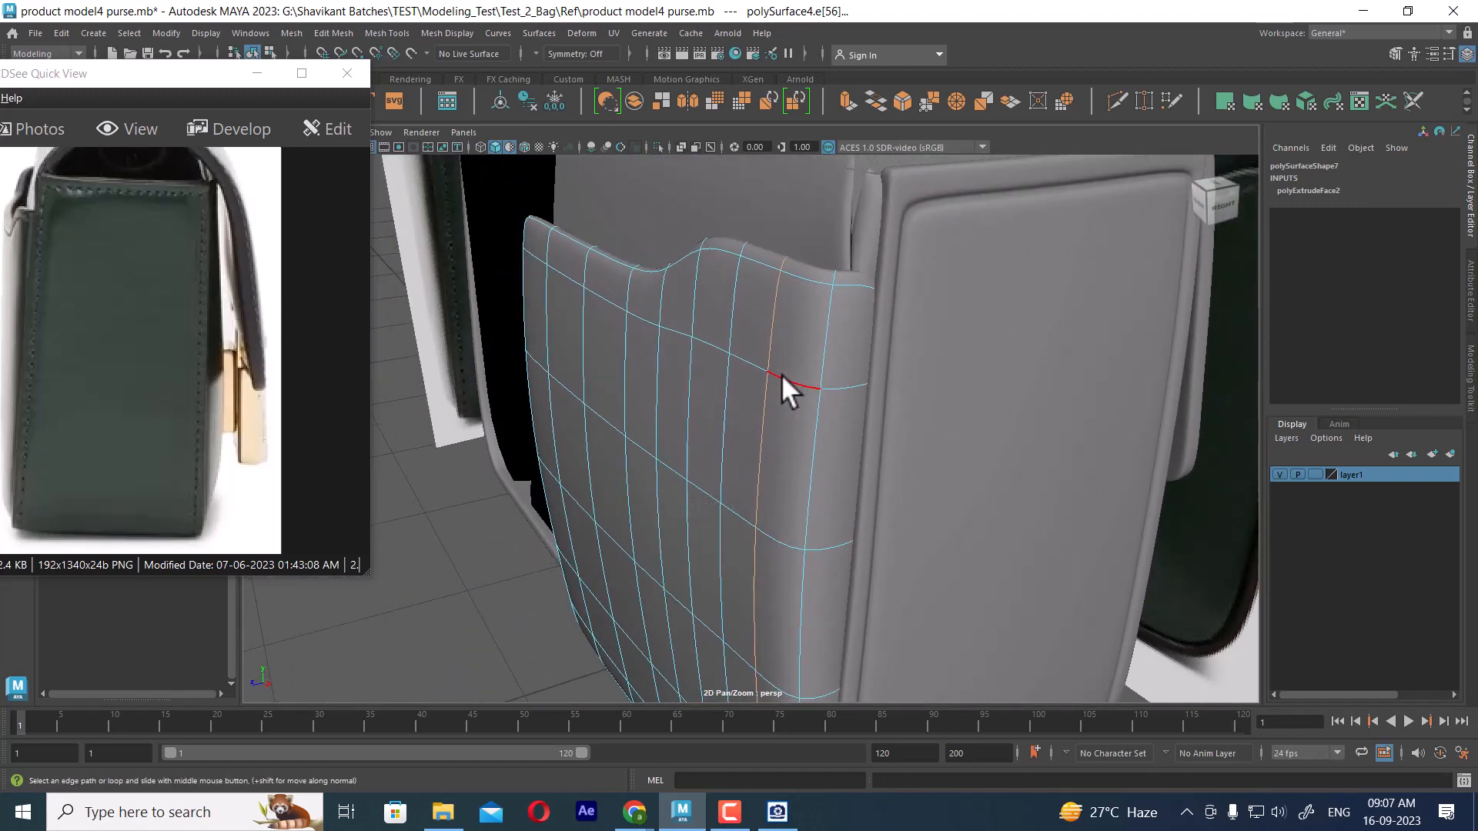
{"action": "left_click_drag", "start_coordinate": [780, 372], "coordinate": [894, 349], "text": "alt"}
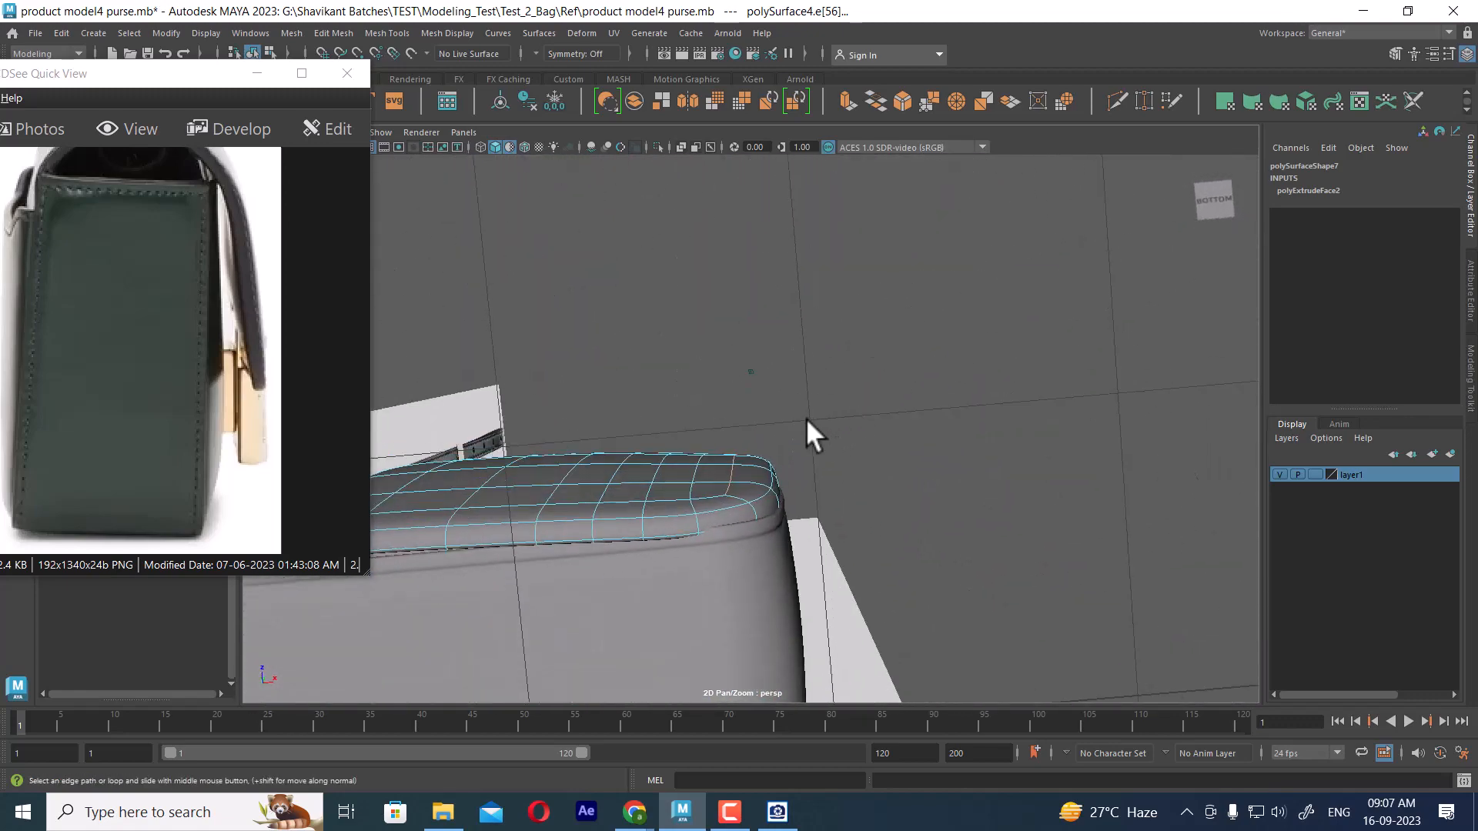
{"action": "left_click_drag", "start_coordinate": [802, 419], "coordinate": [785, 321], "text": "alt"}
{"action": "right_click_drag", "start_coordinate": [785, 320], "coordinate": [871, 302]}
{"action": "left_click", "coordinate": [918, 648]}
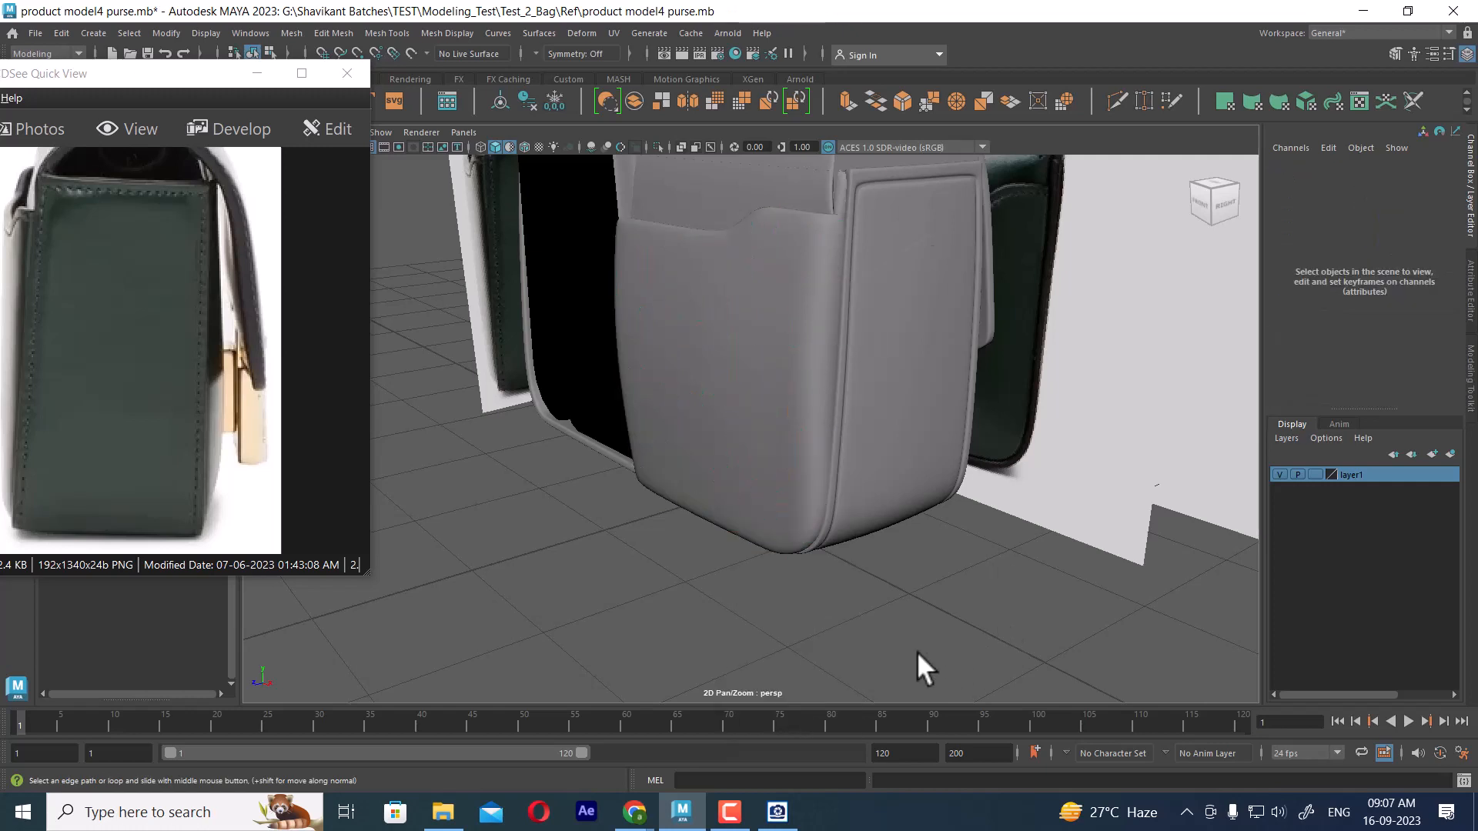
{"action": "left_click_drag", "start_coordinate": [919, 643], "coordinate": [755, 520], "text": "alt"}
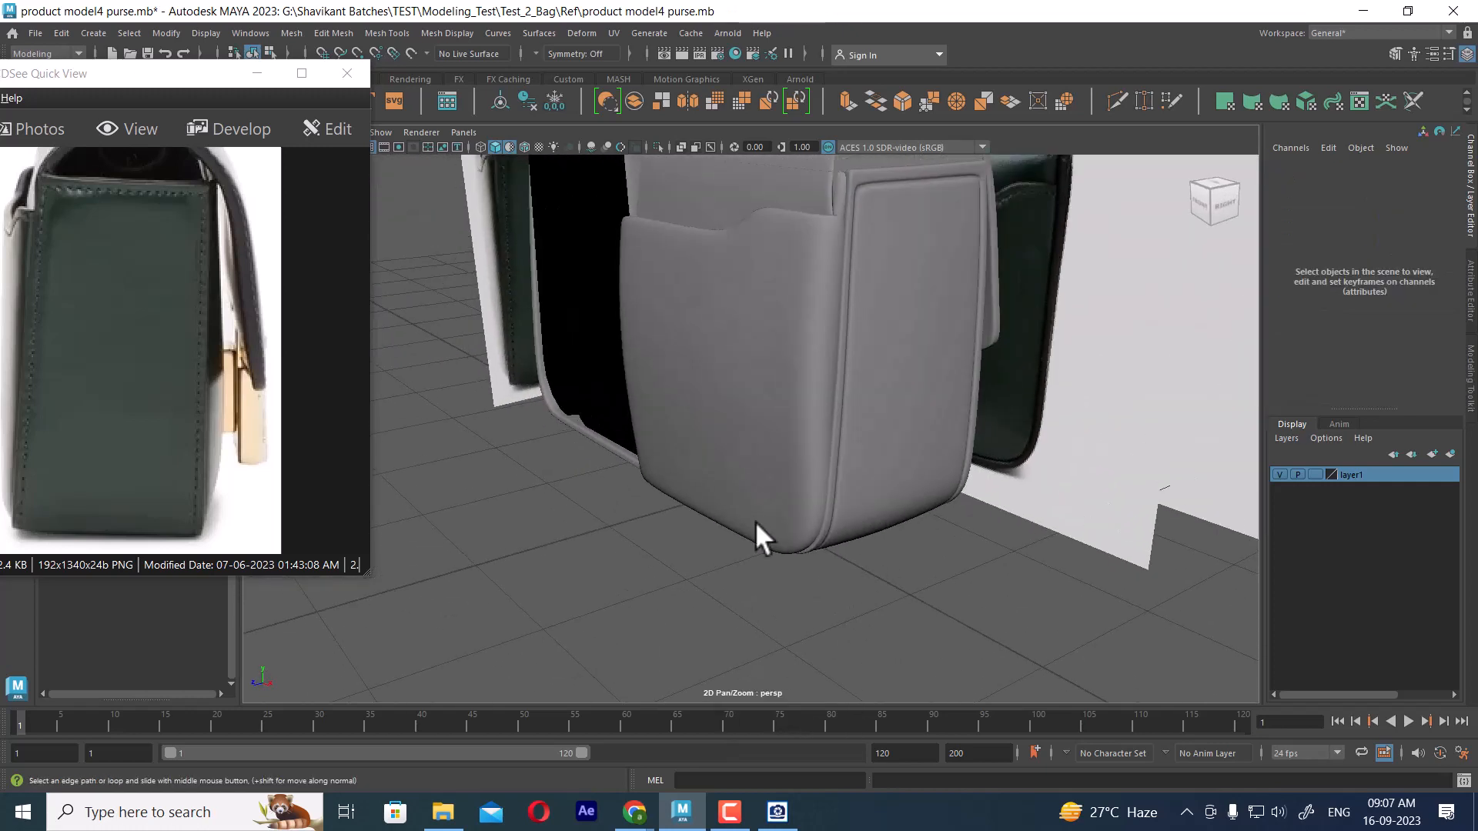
- Bring up the back view reference image and zoom in on the pocket's stitched top edge
{"action": "left_click_drag", "start_coordinate": [202, 309], "coordinate": [281, 382]}
{"action": "scroll", "coordinate": [227, 364], "scroll_direction": "down", "scroll_amount": 1}
{"action": "scroll", "coordinate": [217, 352], "scroll_direction": "down", "scroll_amount": 1}
{"action": "scroll", "coordinate": [217, 353], "scroll_direction": "up", "scroll_amount": 1}
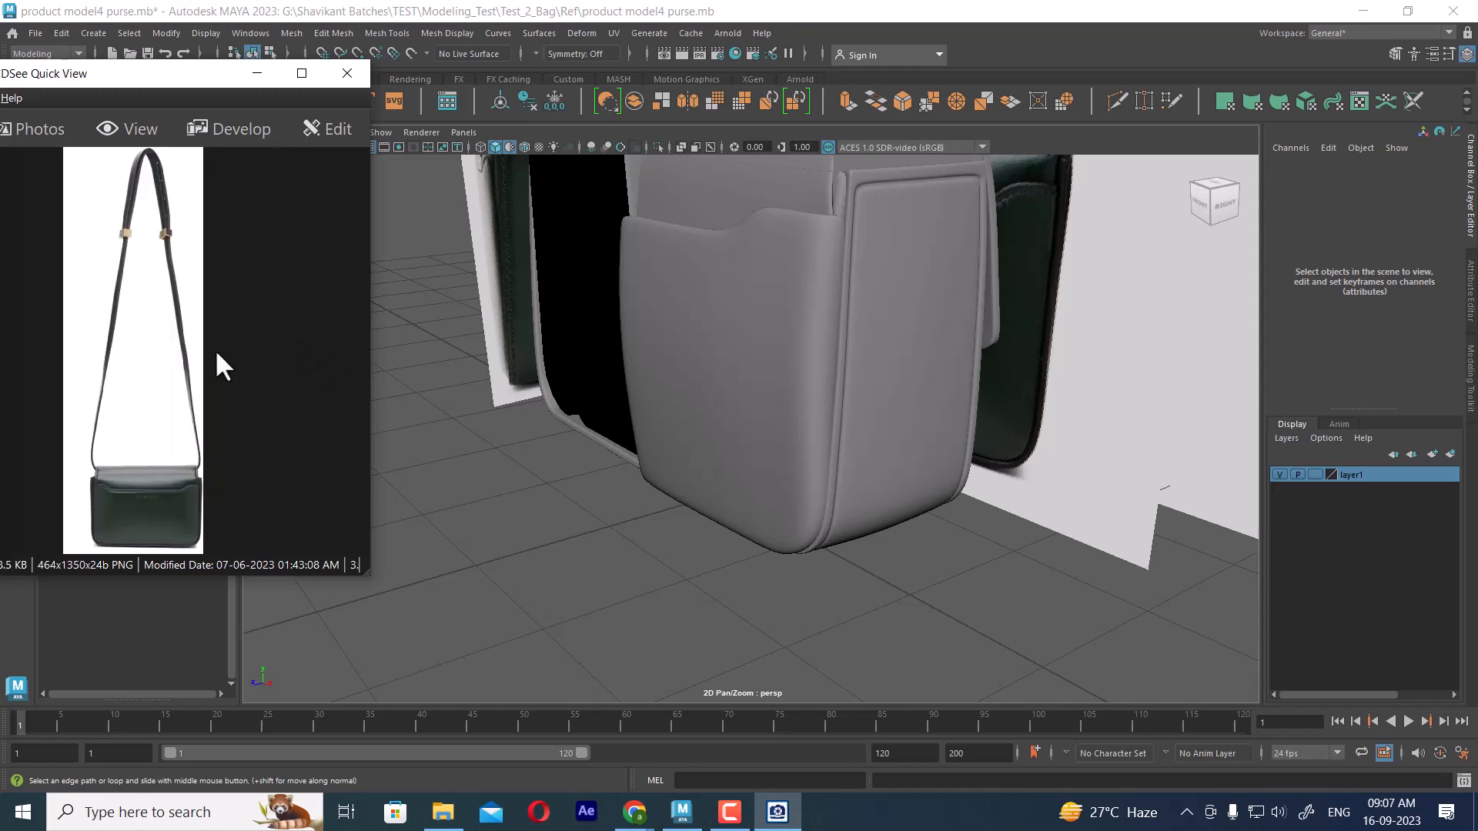
{"action": "scroll", "coordinate": [211, 438], "scroll_direction": "up", "scroll_amount": 4, "text": "ctrl"}
{"action": "left_click_drag", "start_coordinate": [190, 482], "coordinate": [188, 468]}
{"action": "scroll", "coordinate": [187, 468], "scroll_direction": "up", "scroll_amount": 4, "text": "ctrl"}
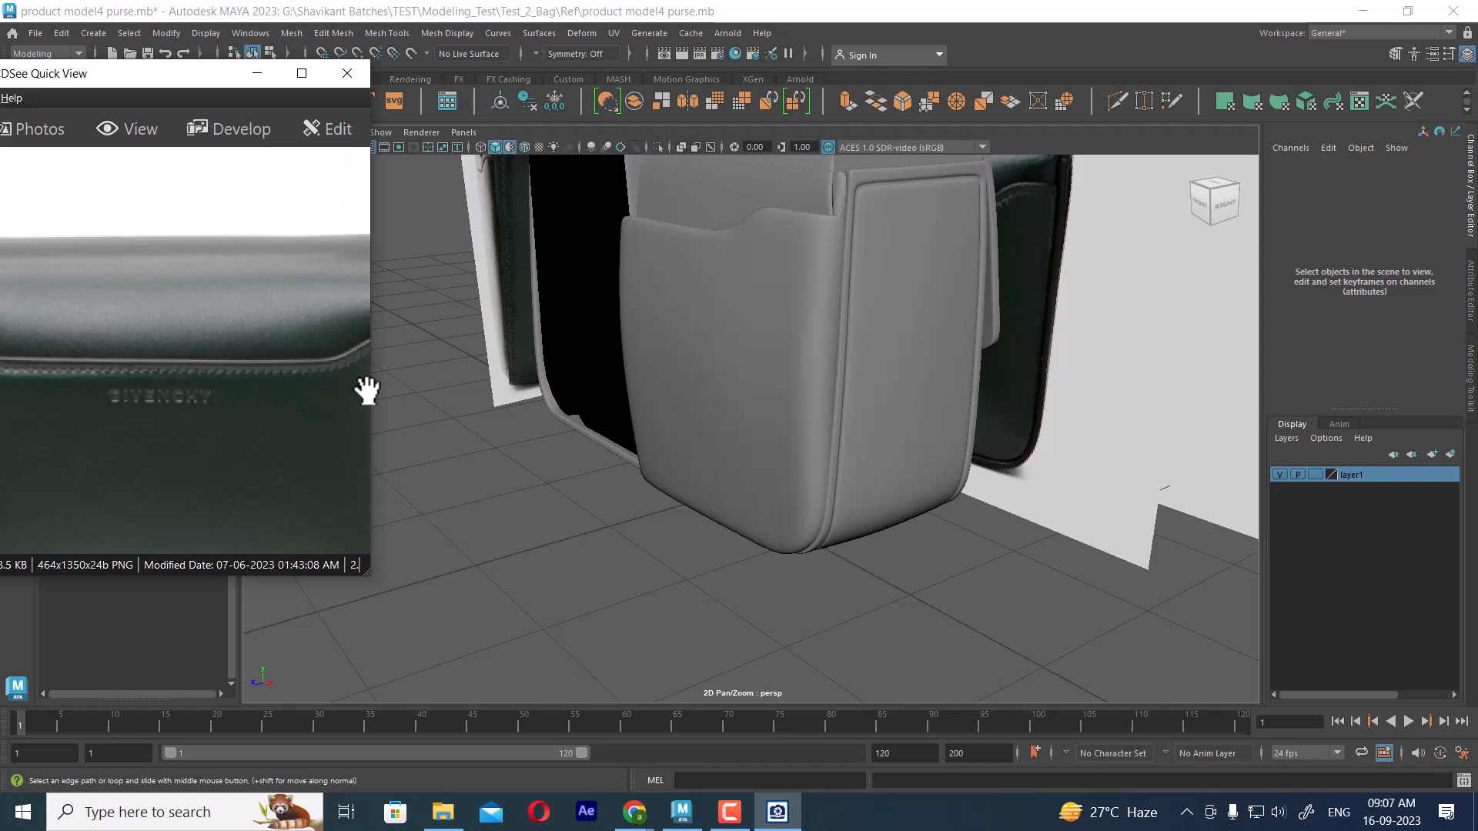
- Insert an edge loop along the thickness of the pocket panel's rim and preview the smoothed result
{"action": "left_click_drag", "start_coordinate": [758, 265], "coordinate": [816, 334], "text": "alt"}
{"action": "middle_click_drag", "start_coordinate": [844, 286], "coordinate": [841, 379], "text": "alt"}
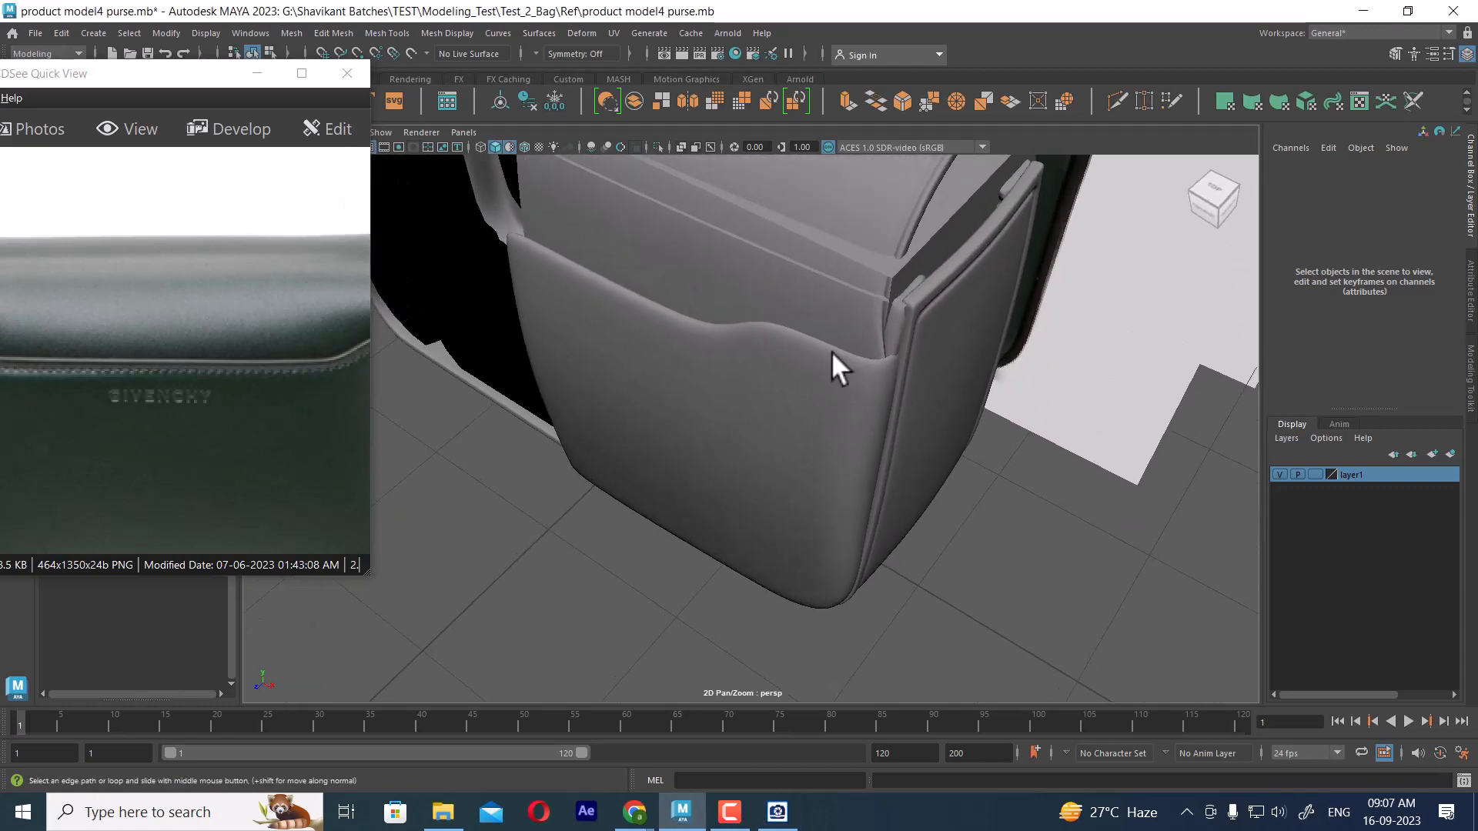
{"action": "left_click", "coordinate": [835, 369]}
{"action": "key", "text": "1"}
{"action": "left_click_drag", "start_coordinate": [791, 384], "coordinate": [769, 400], "text": "alt"}
{"action": "right_click_drag", "start_coordinate": [769, 400], "coordinate": [837, 214], "text": "alt"}
{"action": "left_click", "coordinate": [812, 325]}
{"action": "right_click_drag", "start_coordinate": [740, 343], "coordinate": [831, 366], "text": "ctrl"}
{"action": "key", "text": "3"}
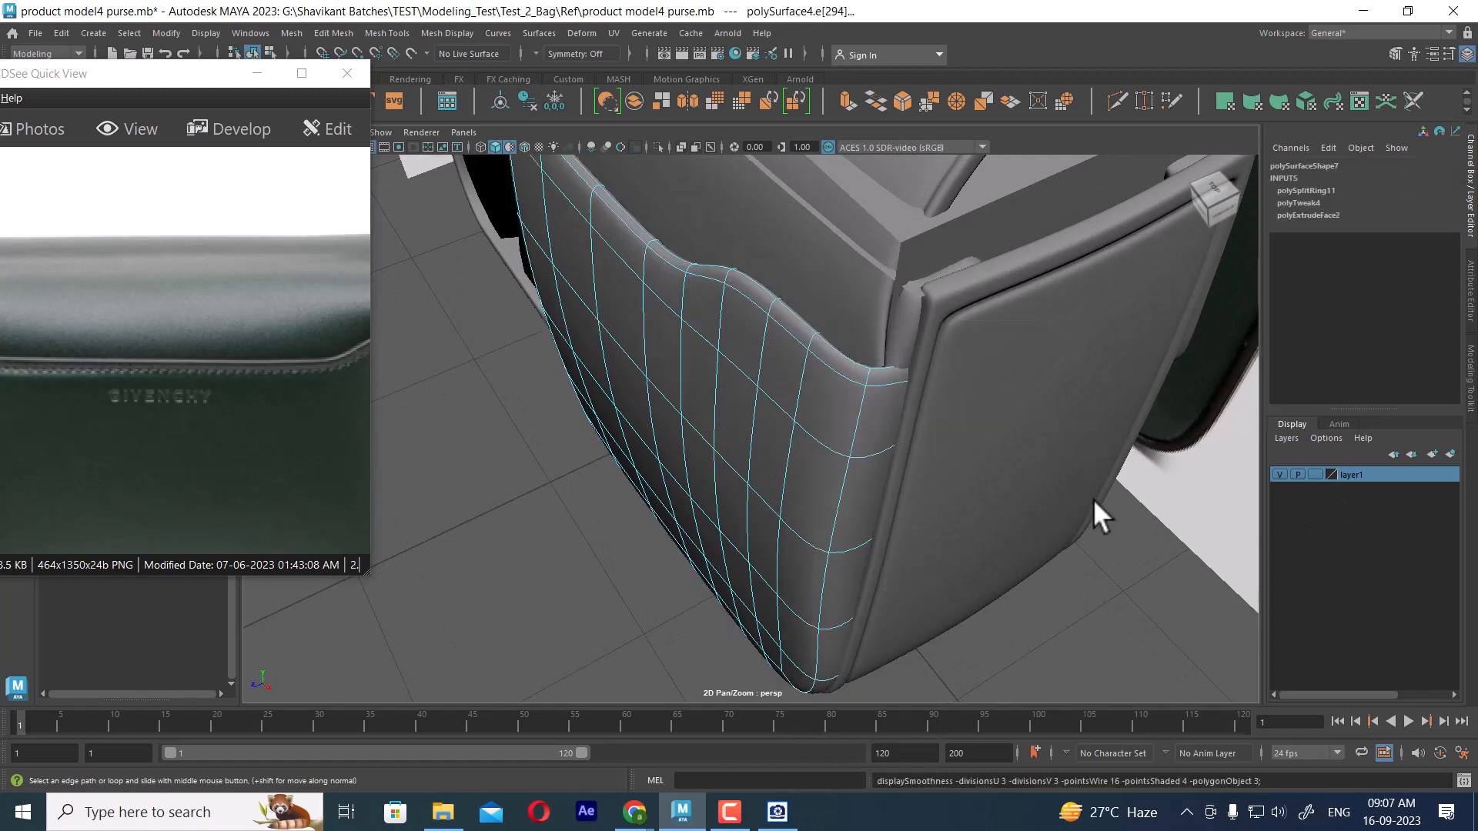
- Bevel the edge loop along the pocket rim with a fraction of about 0.81 and 1 segment, previewing it smoothed
{"action": "key", "text": "1"}
{"action": "right_click_drag", "start_coordinate": [788, 378], "coordinate": [877, 354], "text": "alt"}
{"action": "middle_click_drag", "start_coordinate": [878, 354], "coordinate": [919, 500], "text": "alt"}
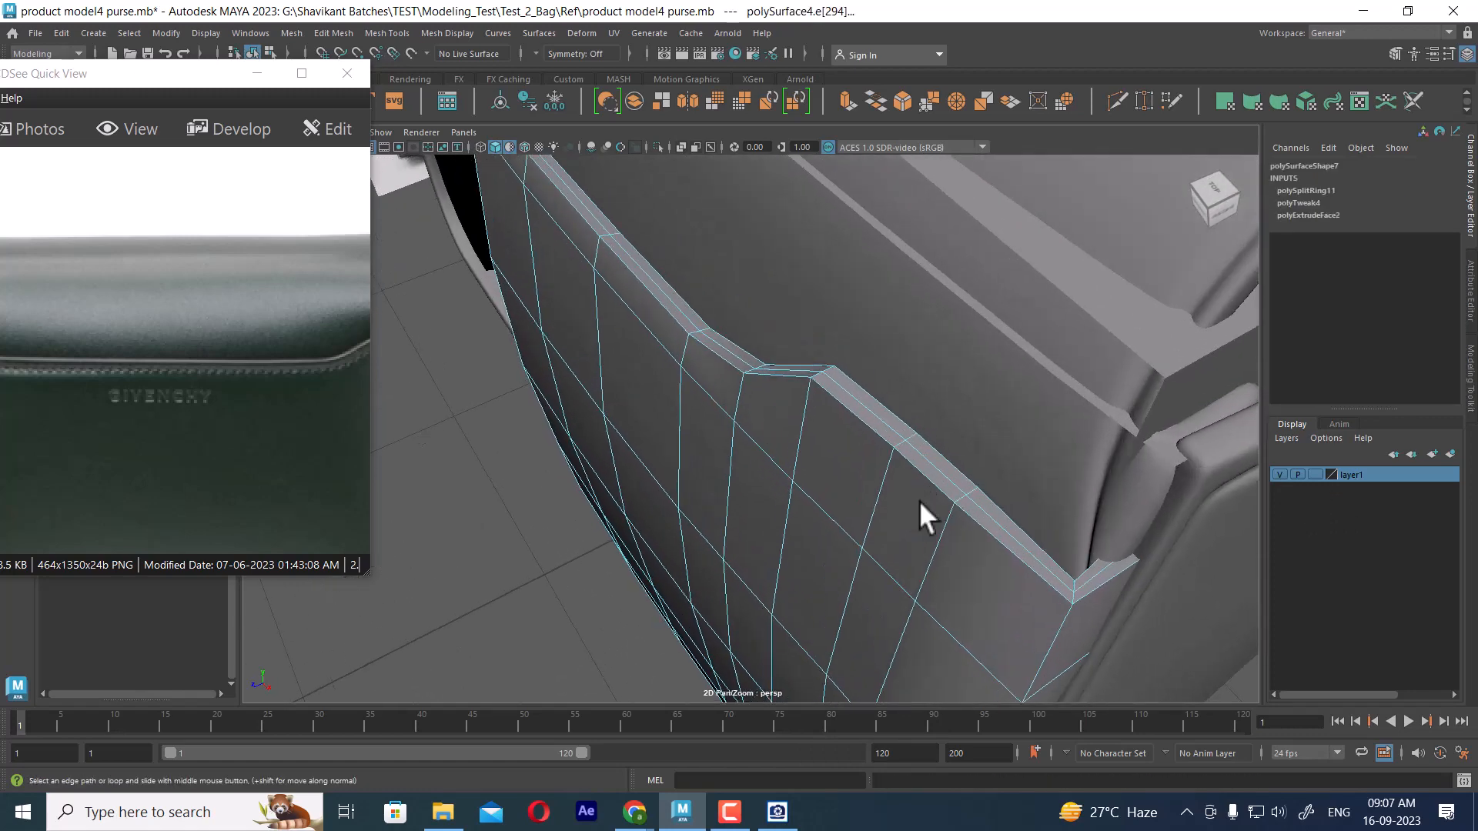
{"action": "left_click", "coordinate": [870, 428]}
{"action": "right_click_drag", "start_coordinate": [872, 433], "coordinate": [939, 428], "text": "shift"}
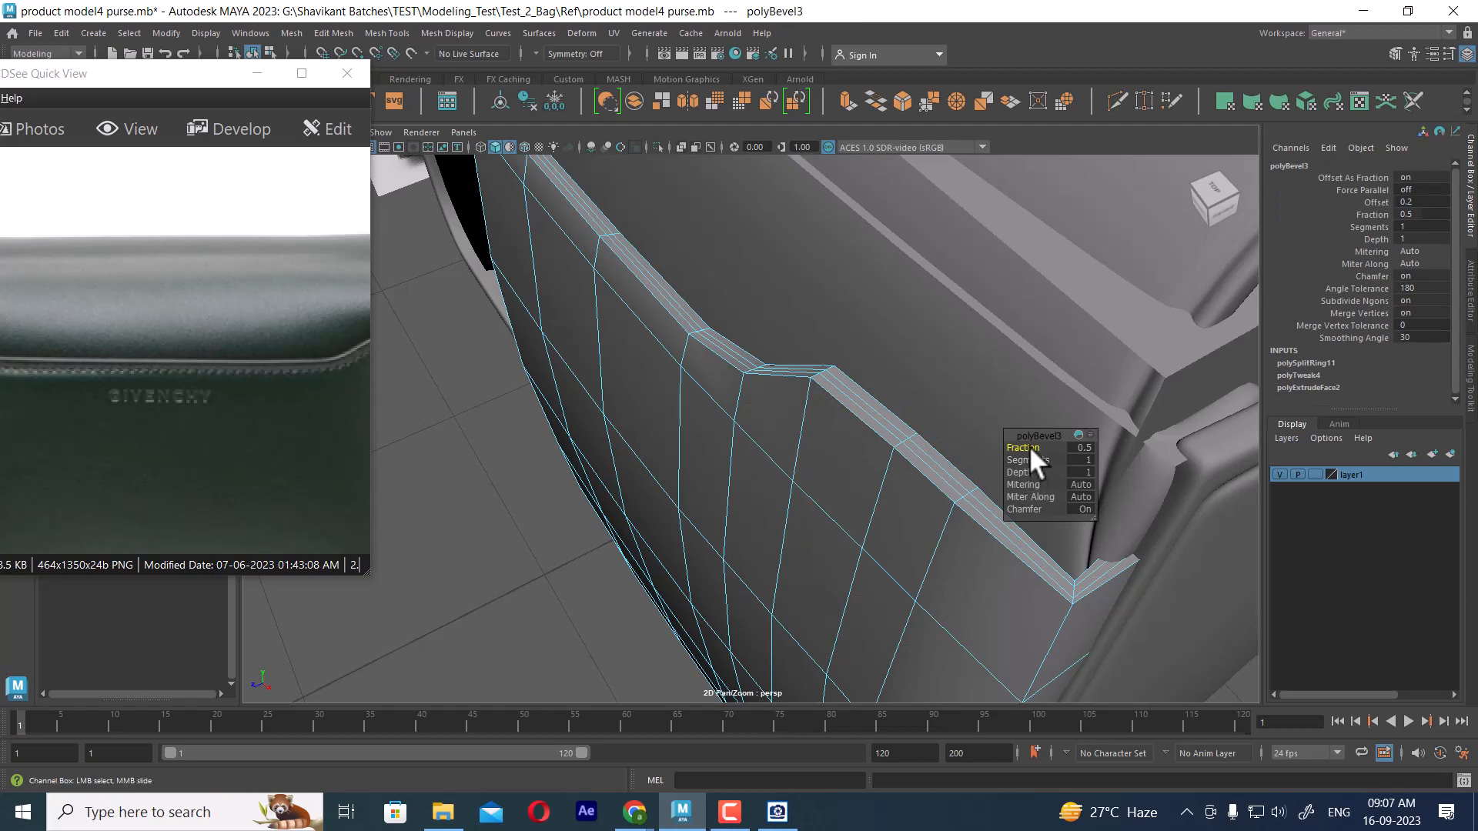
{"action": "left_click_drag", "start_coordinate": [1028, 445], "coordinate": [1048, 440]}
{"action": "key", "text": "3"}
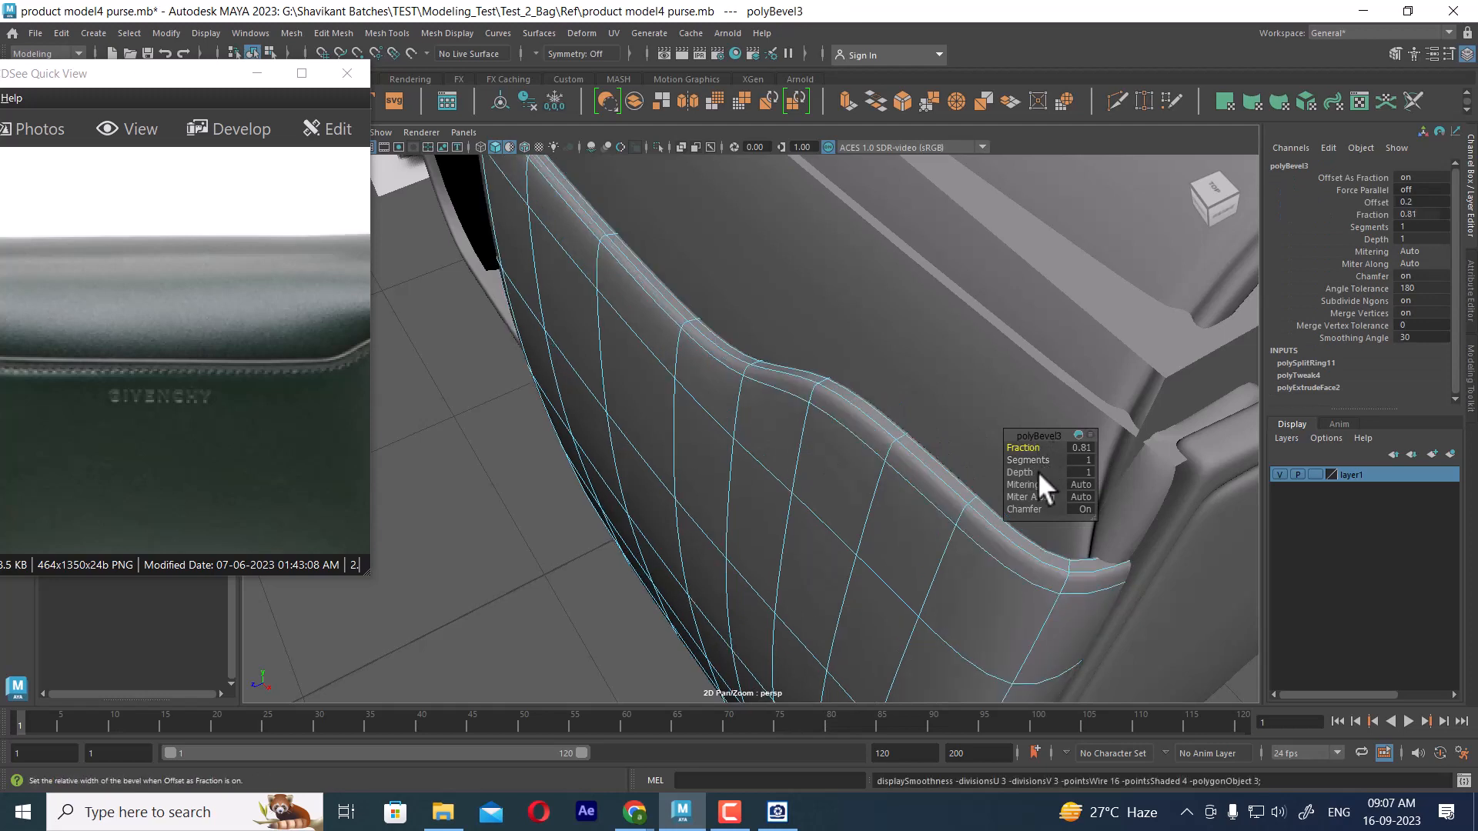
{"action": "left_click_drag", "start_coordinate": [1031, 446], "coordinate": [1033, 445]}
- Return to object mode and compare the pocket's wavy top edge and lower corner with the back view reference
{"action": "right_click_drag", "start_coordinate": [844, 353], "coordinate": [963, 326]}
{"action": "right_click_drag", "start_coordinate": [831, 362], "coordinate": [627, 393], "text": "alt"}
{"action": "left_click", "coordinate": [593, 523]}
{"action": "left_click_drag", "start_coordinate": [770, 504], "coordinate": [805, 528], "text": "alt"}
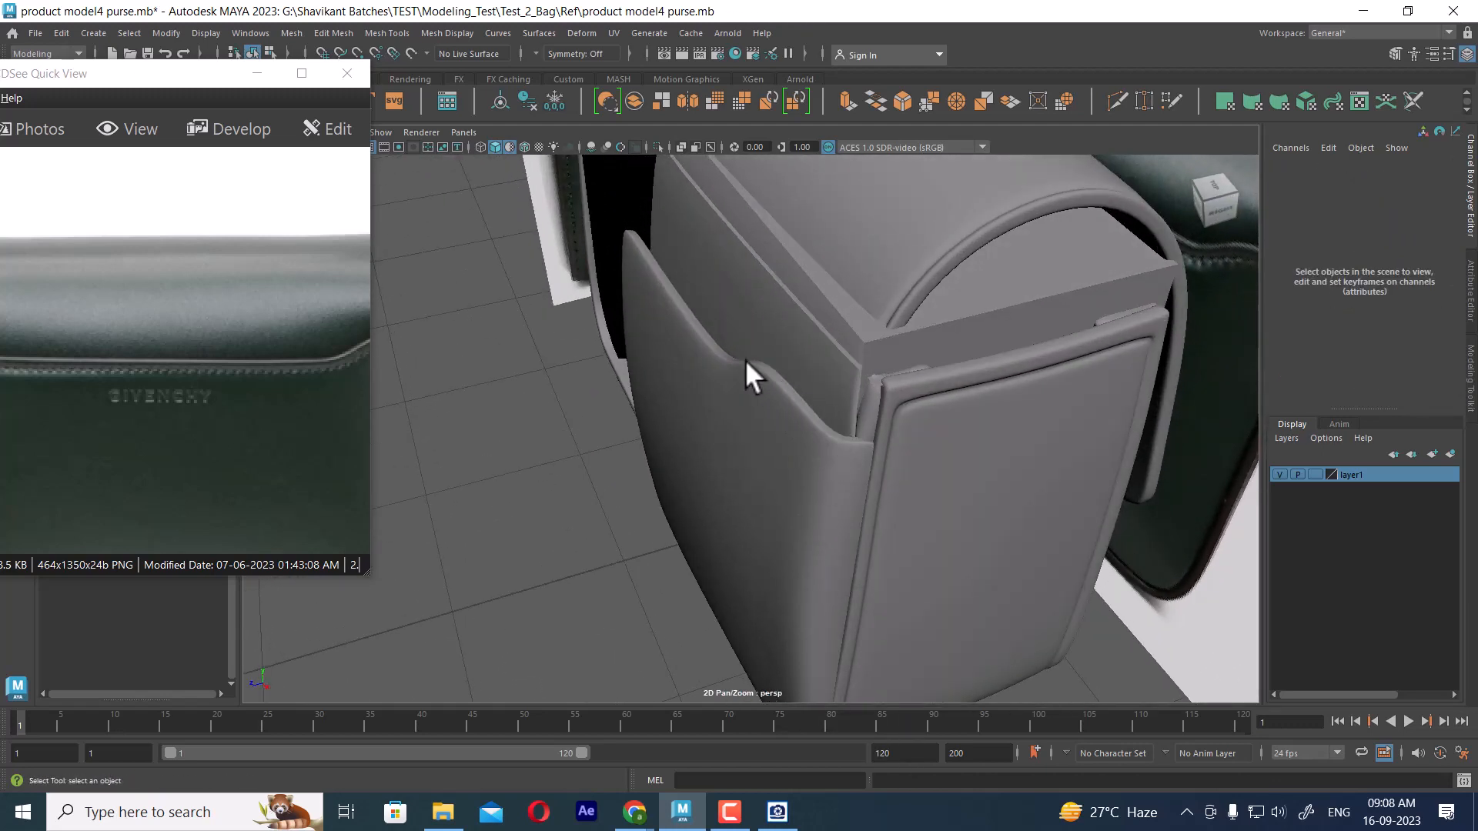
{"action": "left_click_drag", "start_coordinate": [893, 450], "coordinate": [953, 471], "text": "alt"}
{"action": "right_click_drag", "start_coordinate": [945, 457], "coordinate": [863, 356], "text": "alt"}
{"action": "middle_click_drag", "start_coordinate": [898, 439], "coordinate": [906, 400], "text": "alt"}
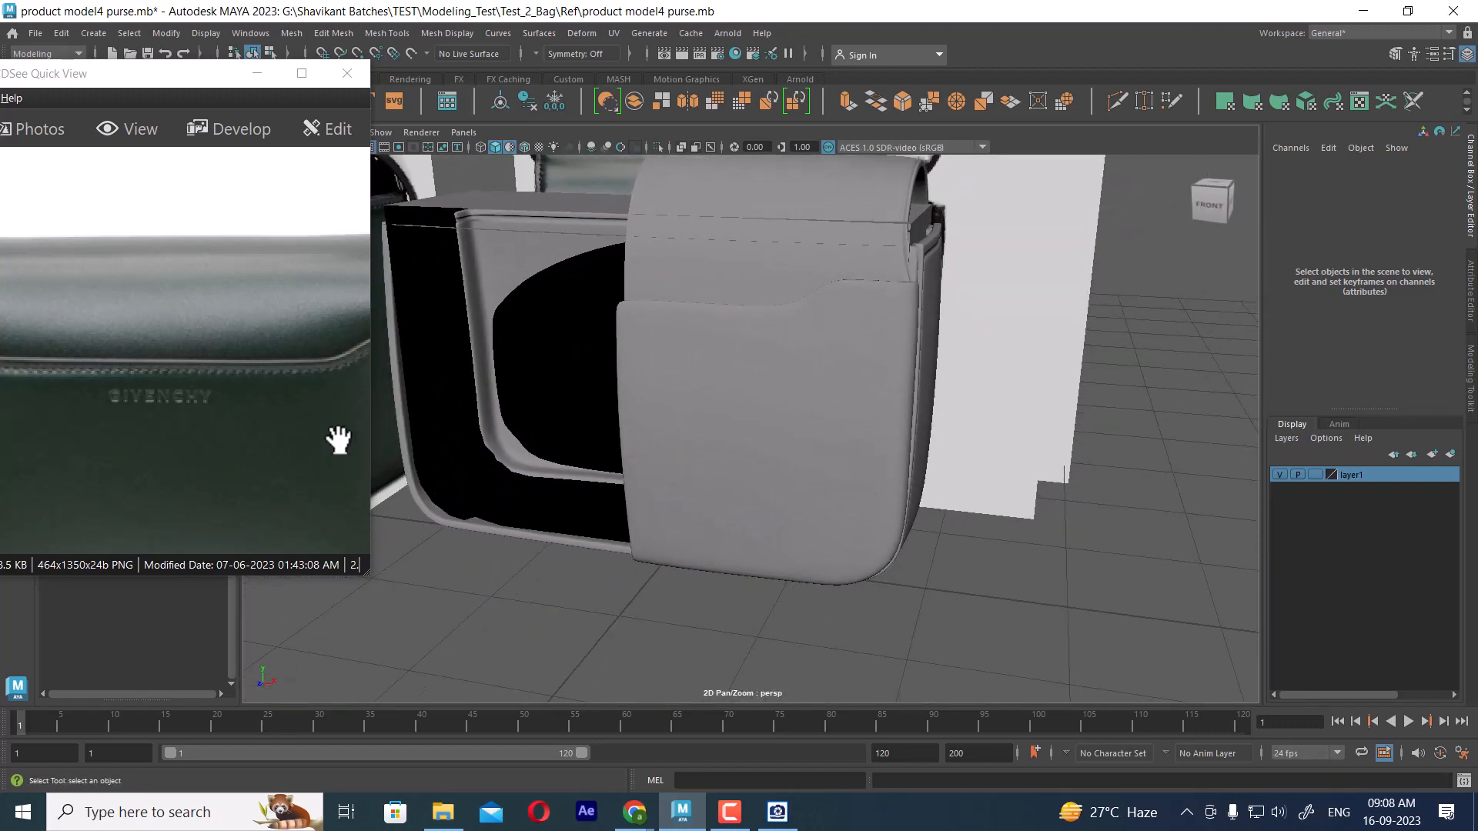
{"action": "left_click_drag", "start_coordinate": [337, 440], "coordinate": [171, 339]}
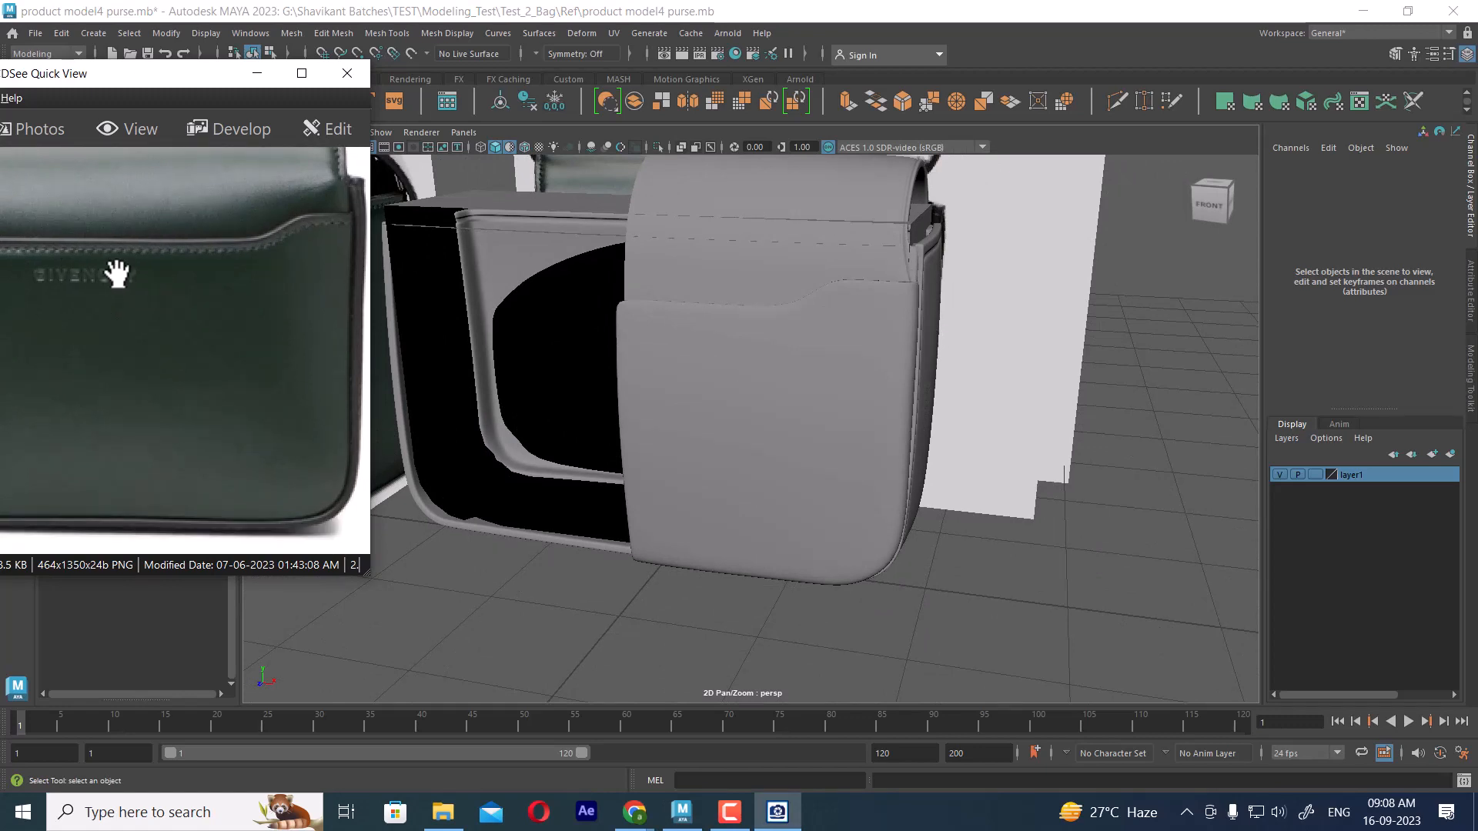
- Switch the pocket panel to vertex editing and select the vertex column just inside its outer corner in the top view
{"action": "left_click_drag", "start_coordinate": [1042, 283], "coordinate": [885, 385], "text": "alt"}
{"action": "left_click", "coordinate": [860, 318]}
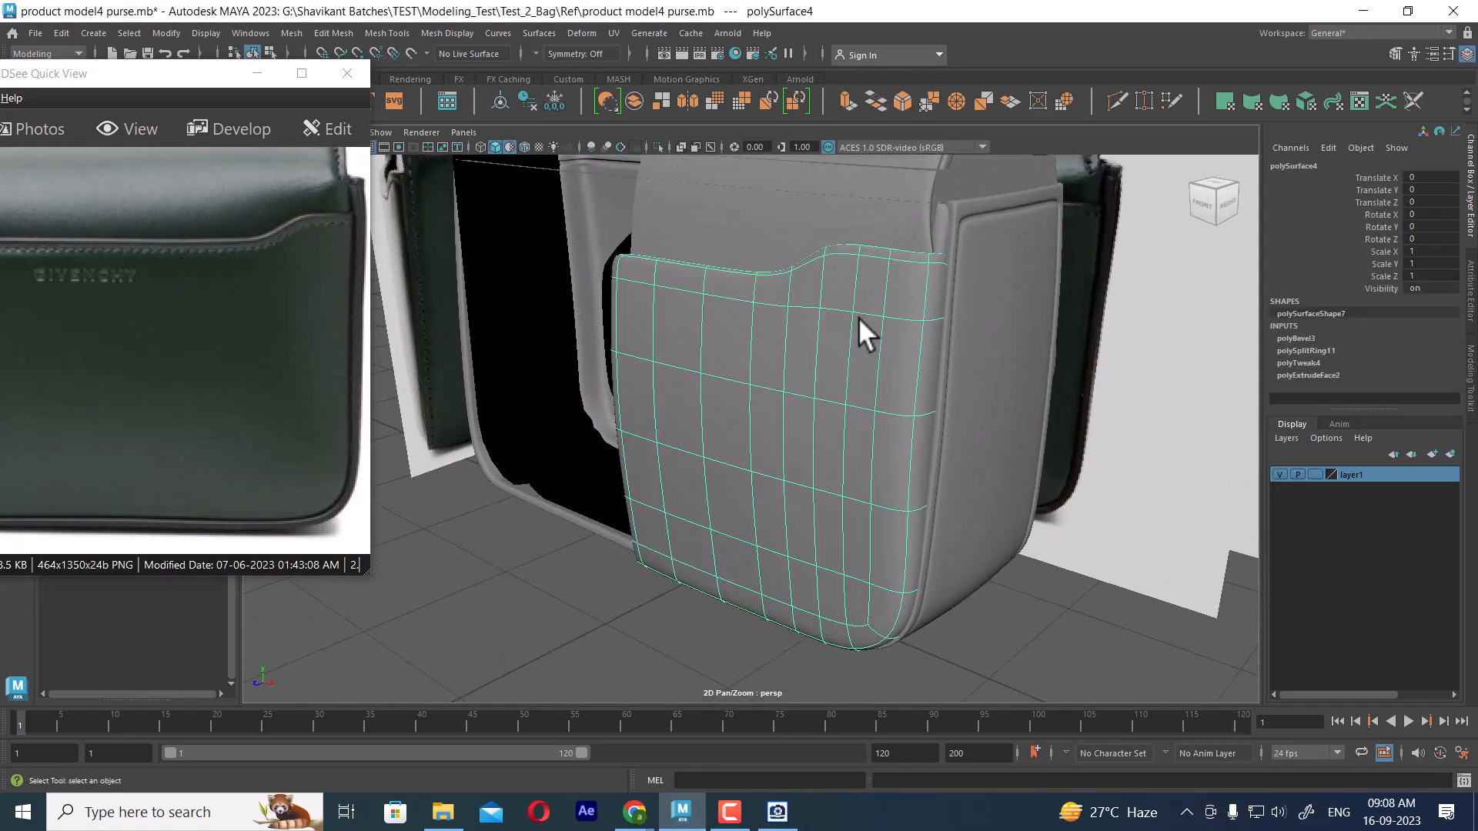
{"action": "left_click", "coordinate": [1082, 561]}
{"action": "left_click_drag", "start_coordinate": [1082, 561], "coordinate": [959, 618], "text": "alt"}
{"action": "left_click", "coordinate": [897, 481]}
{"action": "key", "text": "space"}
{"action": "left_click_drag", "start_coordinate": [897, 482], "coordinate": [558, 487]}
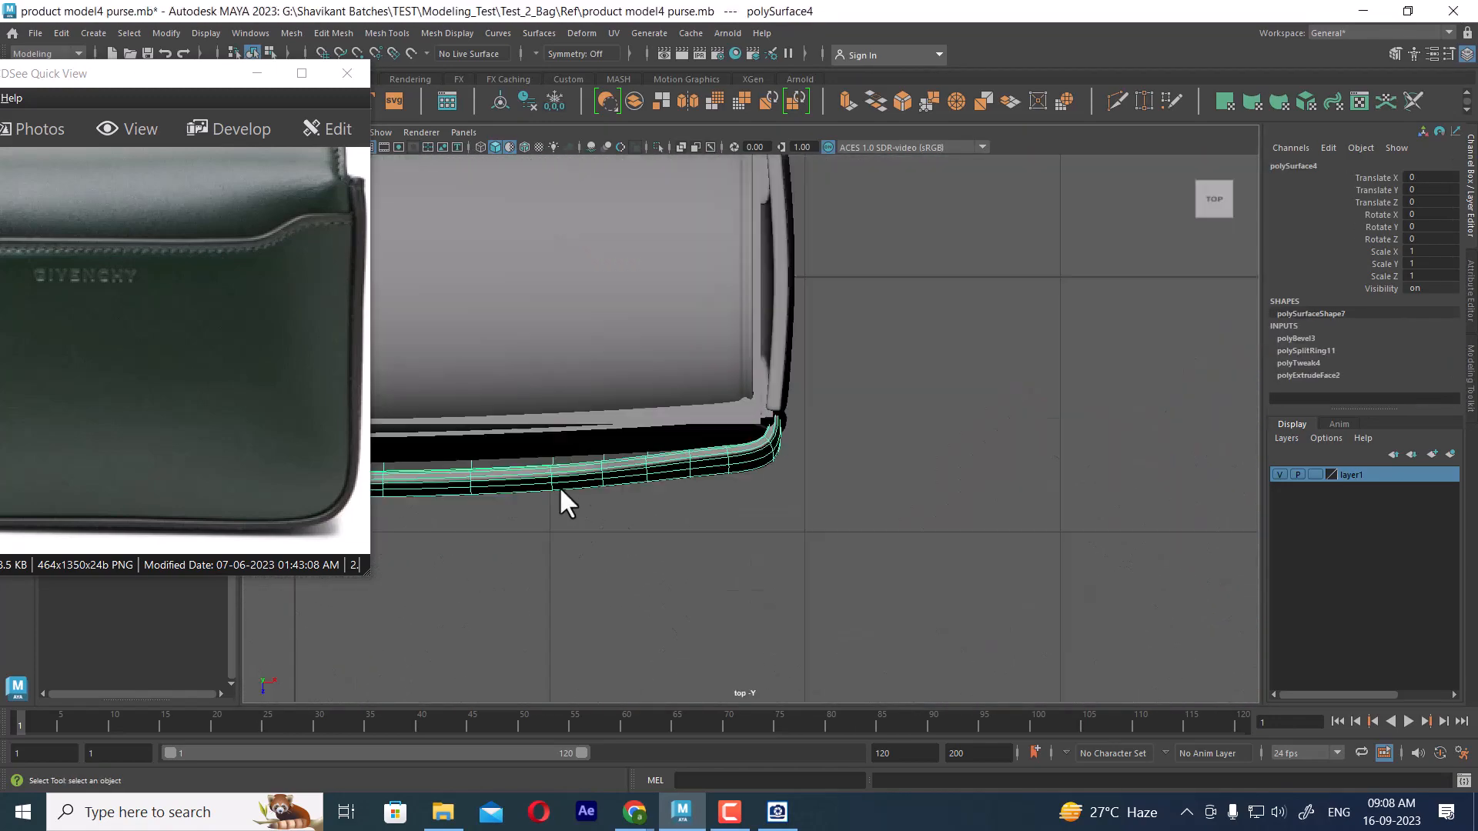
{"action": "right_click_drag", "start_coordinate": [745, 496], "coordinate": [814, 558], "text": "alt"}
{"action": "middle_click_drag", "start_coordinate": [814, 557], "coordinate": [1047, 504], "text": "alt"}
{"action": "right_click_drag", "start_coordinate": [1047, 504], "coordinate": [1082, 577], "text": "alt"}
{"action": "middle_click_drag", "start_coordinate": [1086, 503], "coordinate": [1029, 533], "text": "alt"}
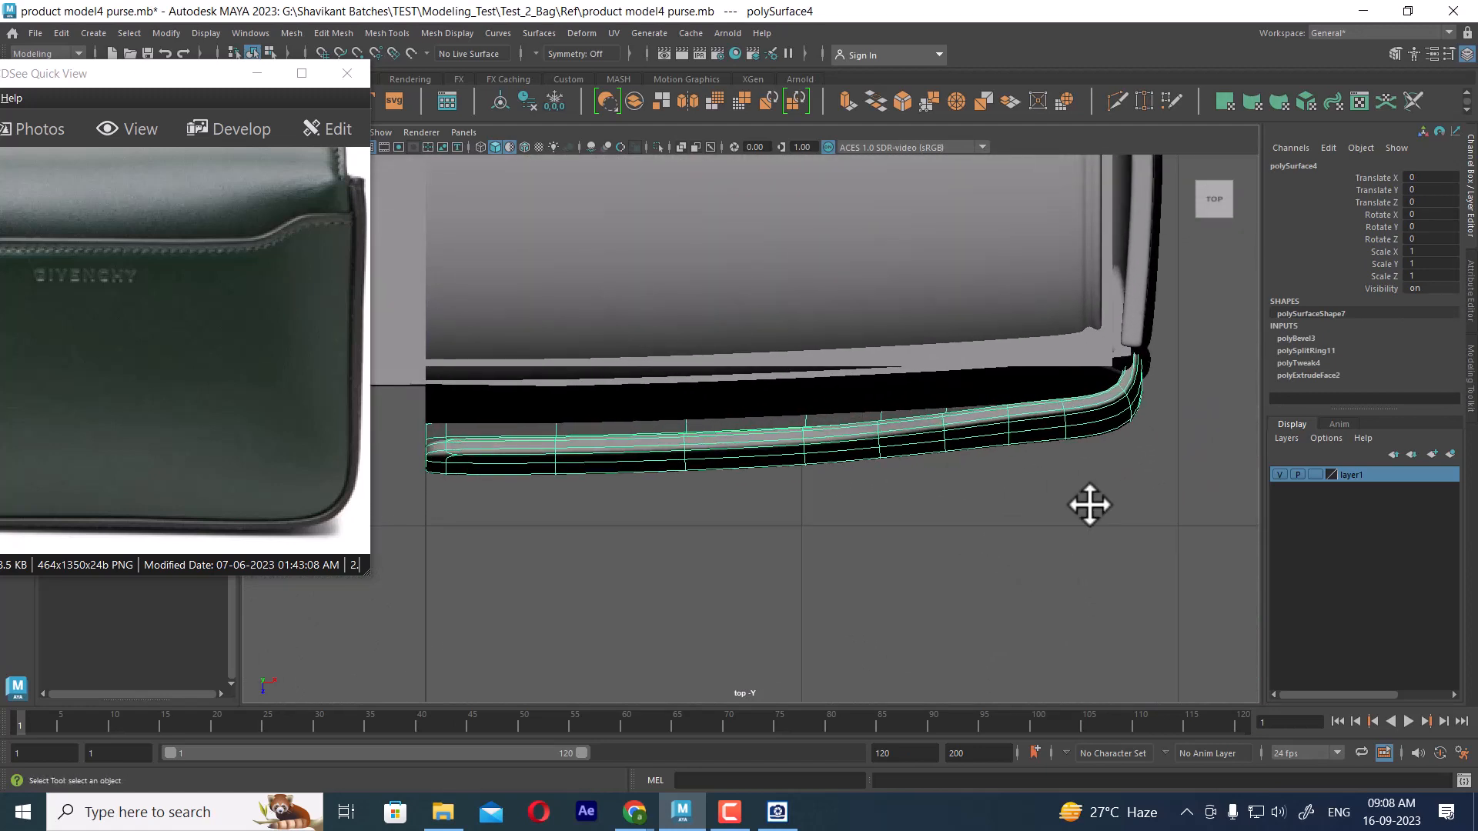
{"action": "right_click_drag", "start_coordinate": [1055, 346], "coordinate": [1074, 312]}
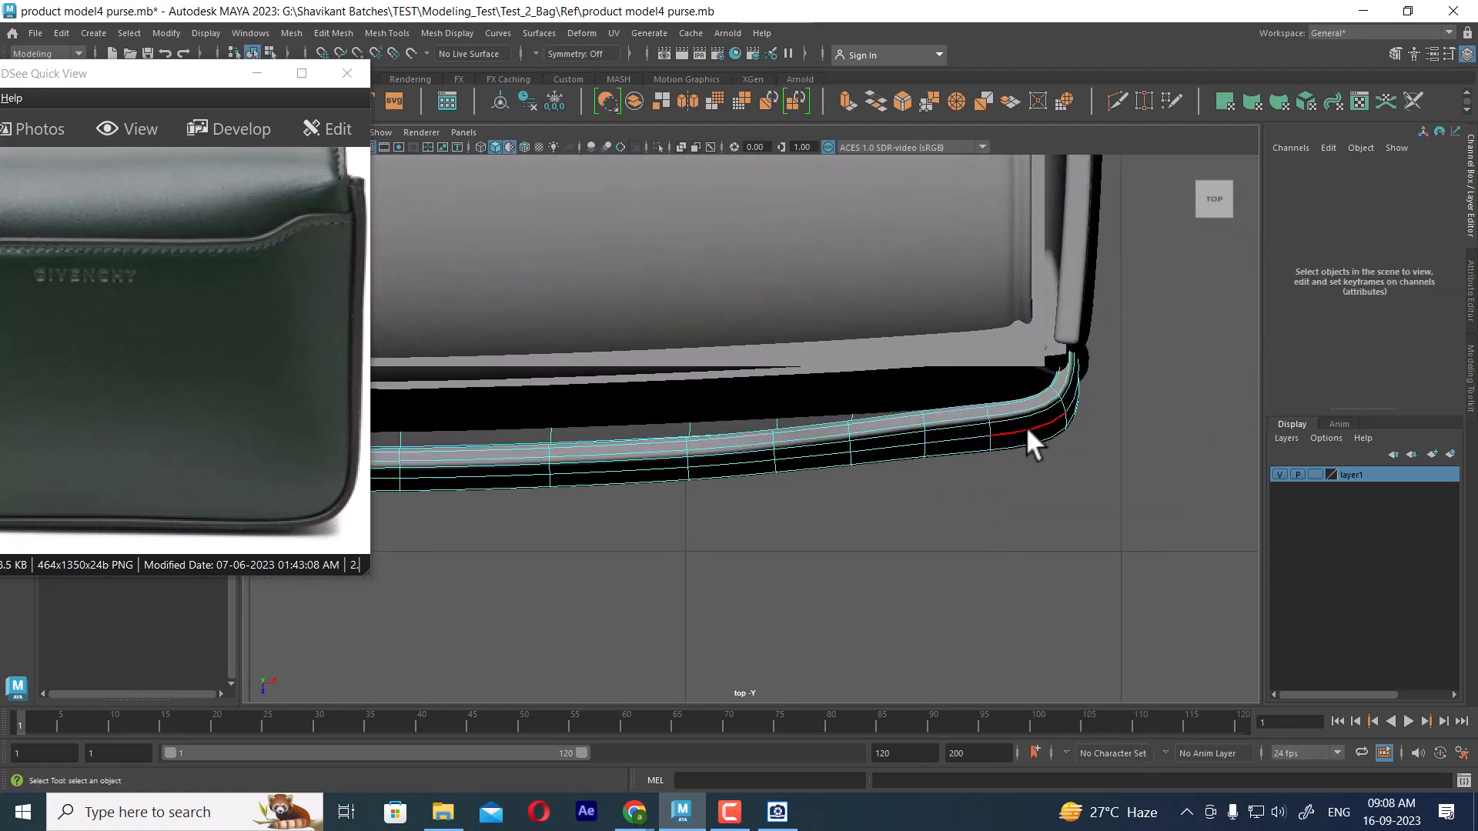
{"action": "right_click_drag", "start_coordinate": [1026, 426], "coordinate": [927, 319]}
{"action": "left_click_drag", "start_coordinate": [1002, 477], "coordinate": [949, 382]}
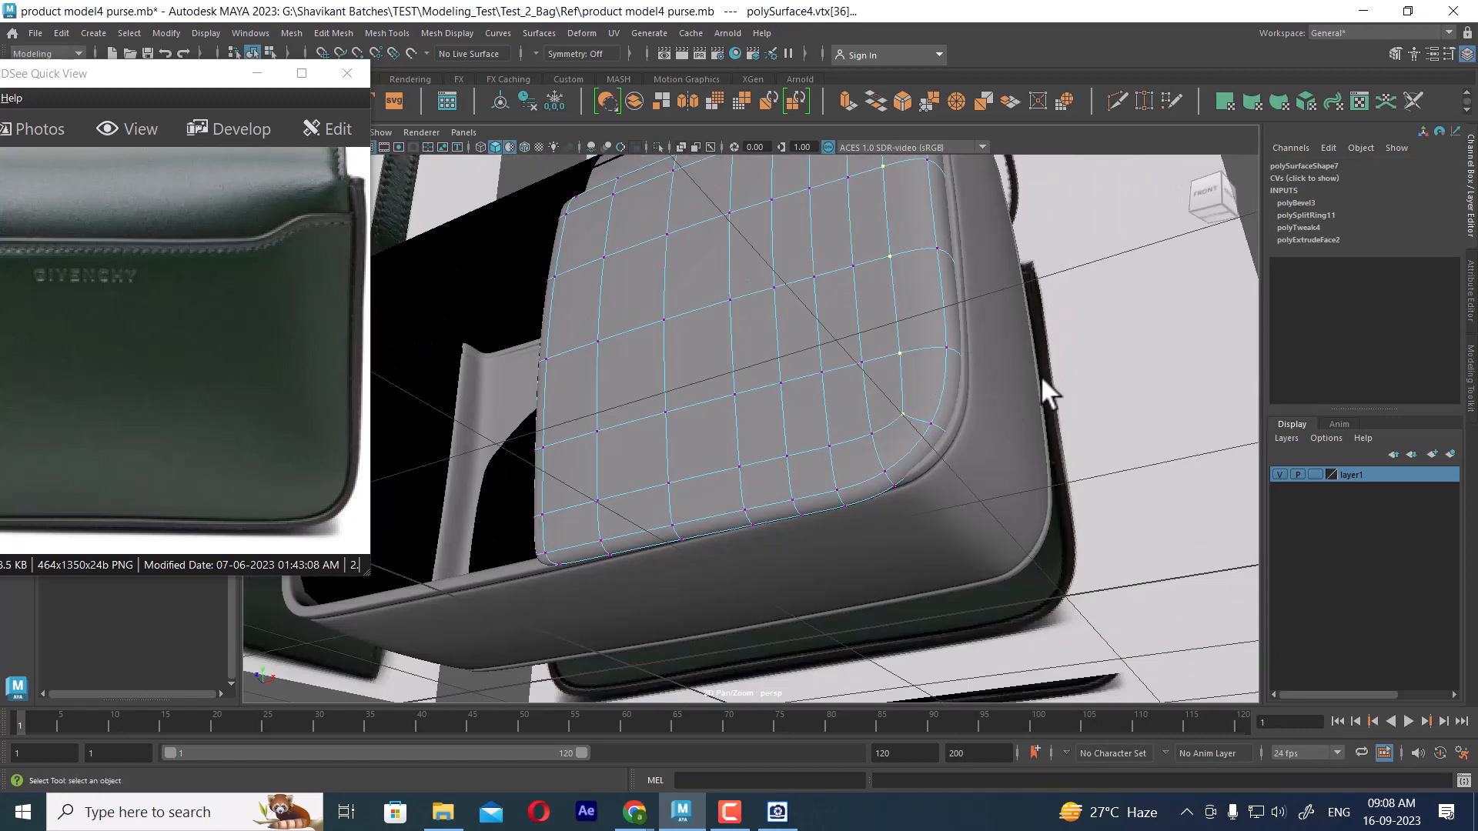
- Turn on soft selection for moving the vertex column and shrink its falloff radius to the area around the corner
{"action": "left_click_drag", "start_coordinate": [803, 473], "coordinate": [852, 432], "text": "alt"}
{"action": "key", "text": "space"}
{"action": "scroll", "coordinate": [980, 487], "scroll_direction": "up", "scroll_amount": 2}
{"action": "key", "text": "w"}
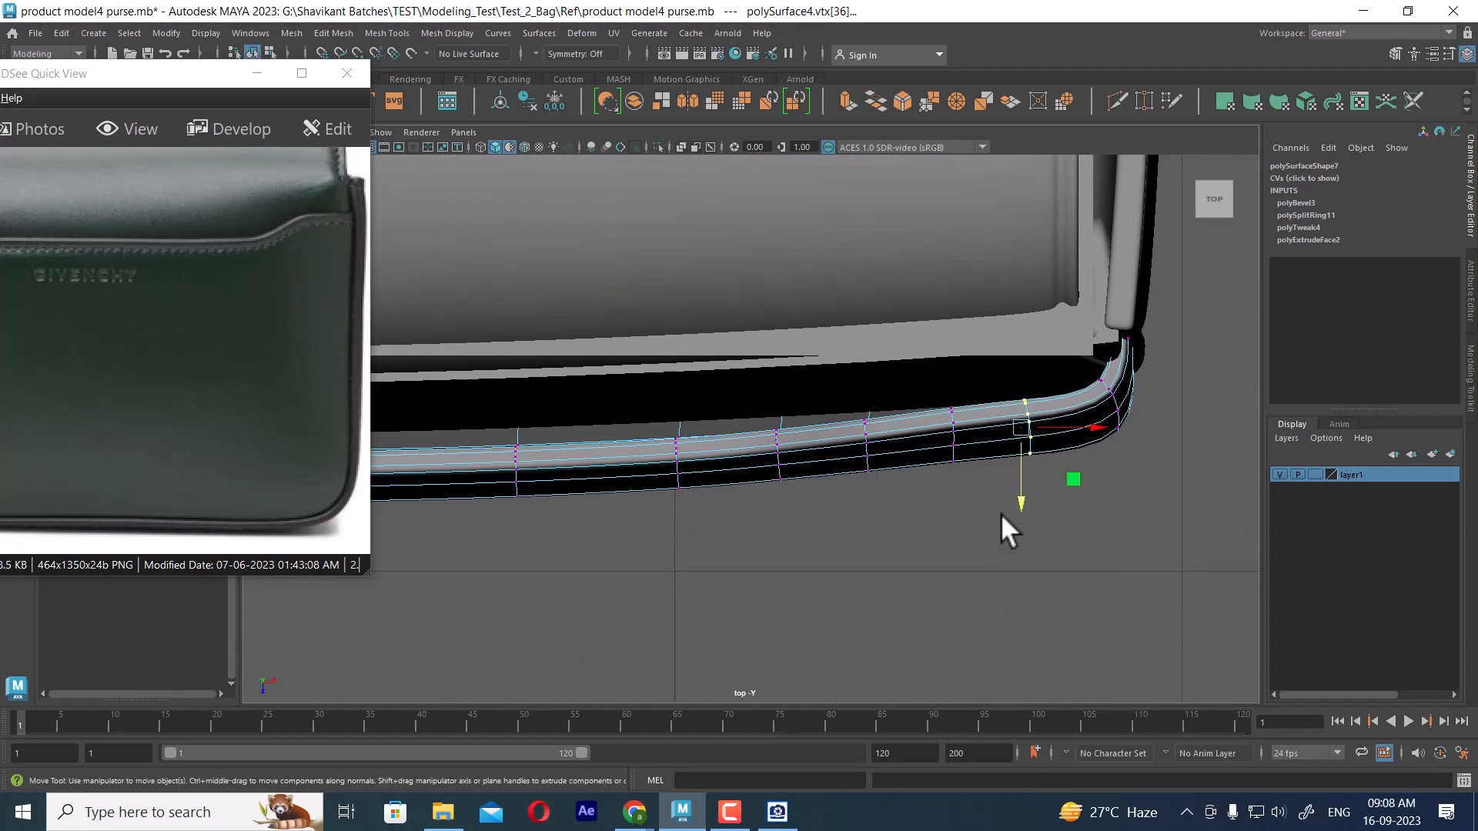
{"action": "key", "text": "b"}
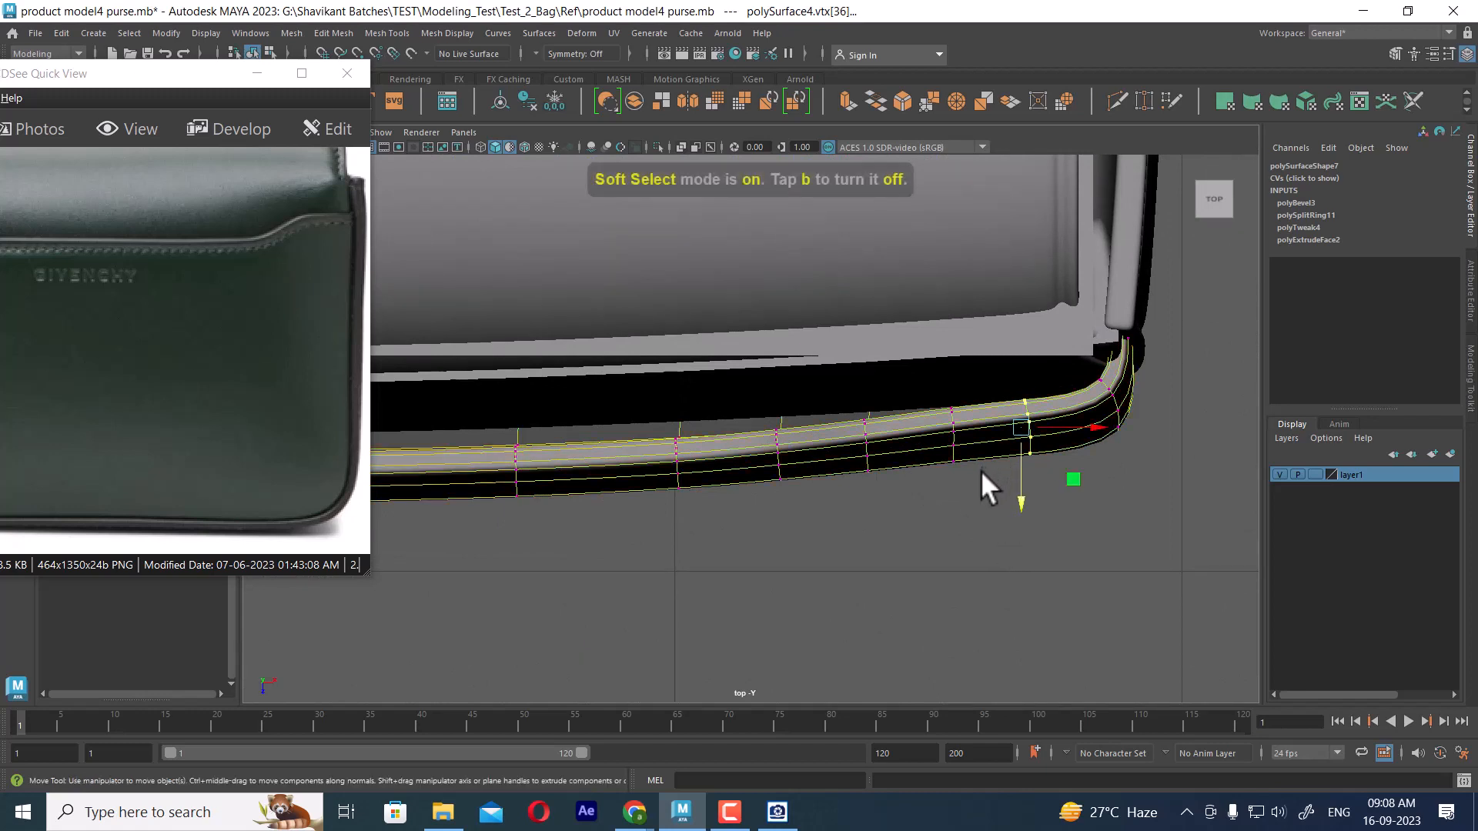
{"action": "left_click_drag", "start_coordinate": [1000, 436], "coordinate": [893, 447]}
{"action": "left_click_drag", "start_coordinate": [1056, 407], "coordinate": [954, 465]}
{"action": "left_click_drag", "start_coordinate": [1193, 400], "coordinate": [852, 487]}
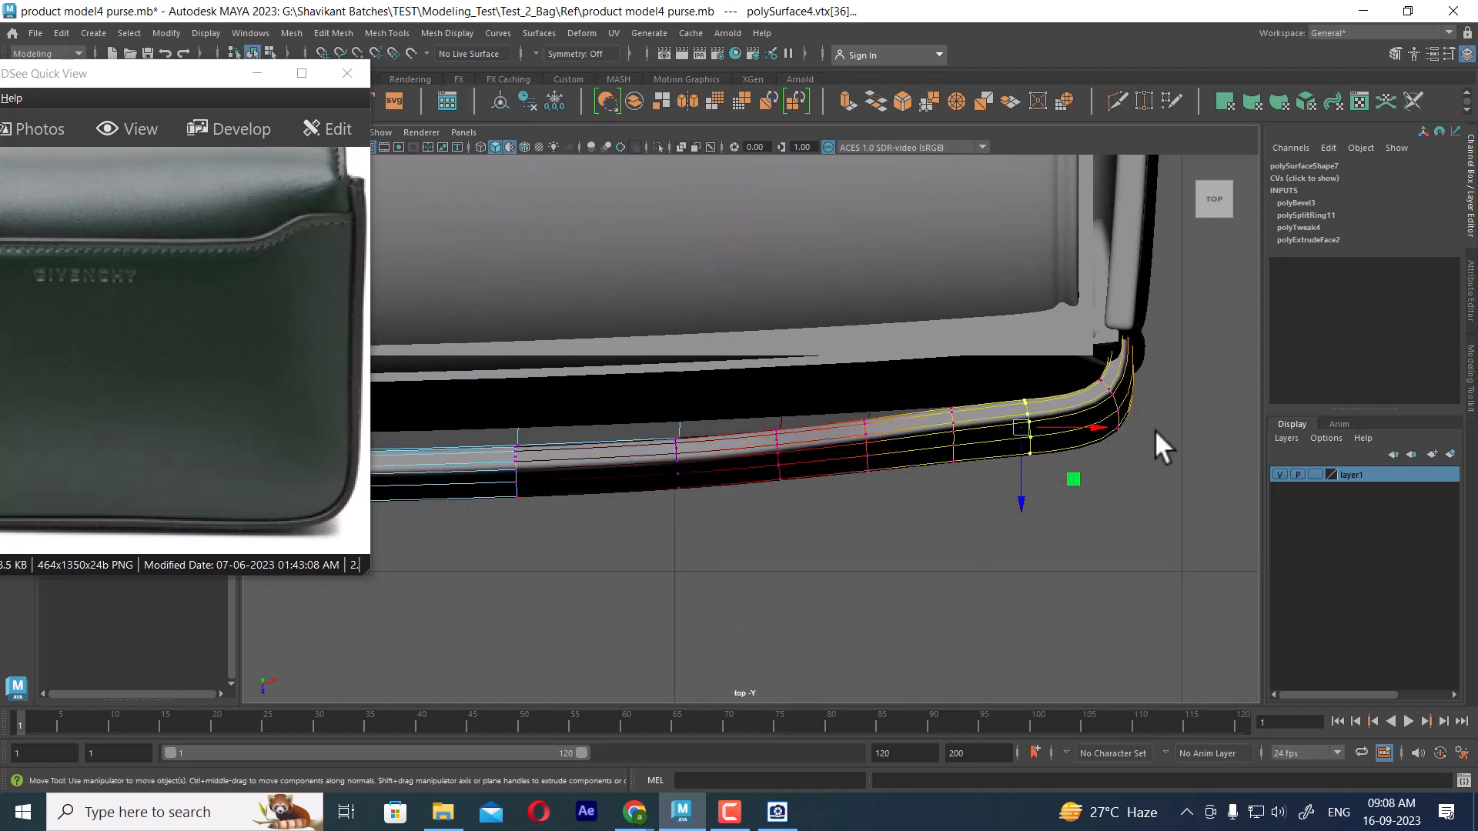
{"action": "left_click_drag", "start_coordinate": [1154, 429], "coordinate": [870, 533]}
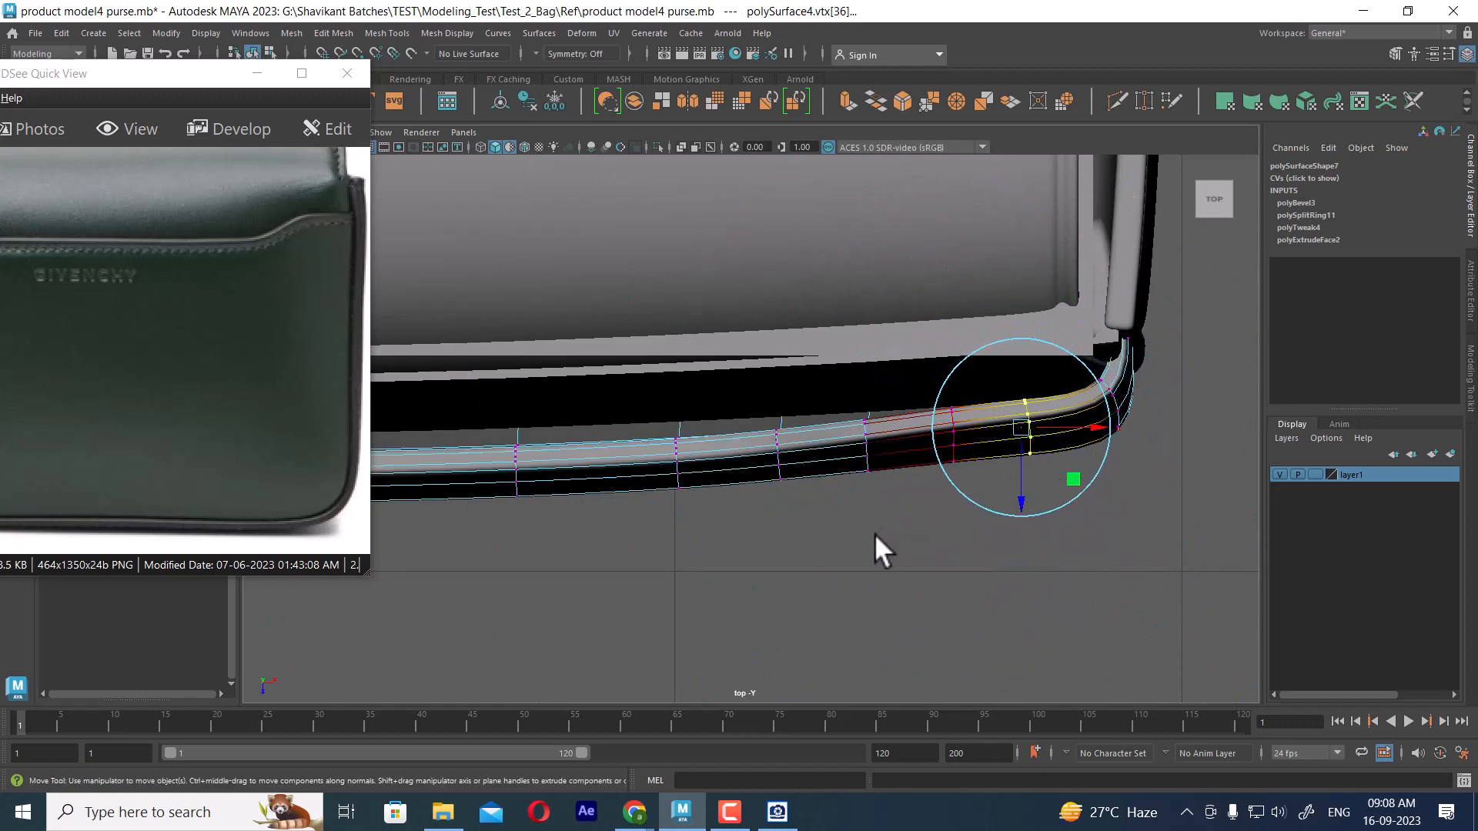
- Move the selected vertex column and the adjacent inner one slightly outward from the bag to round out the pocket
{"action": "left_click_drag", "start_coordinate": [1017, 500], "coordinate": [1018, 506]}
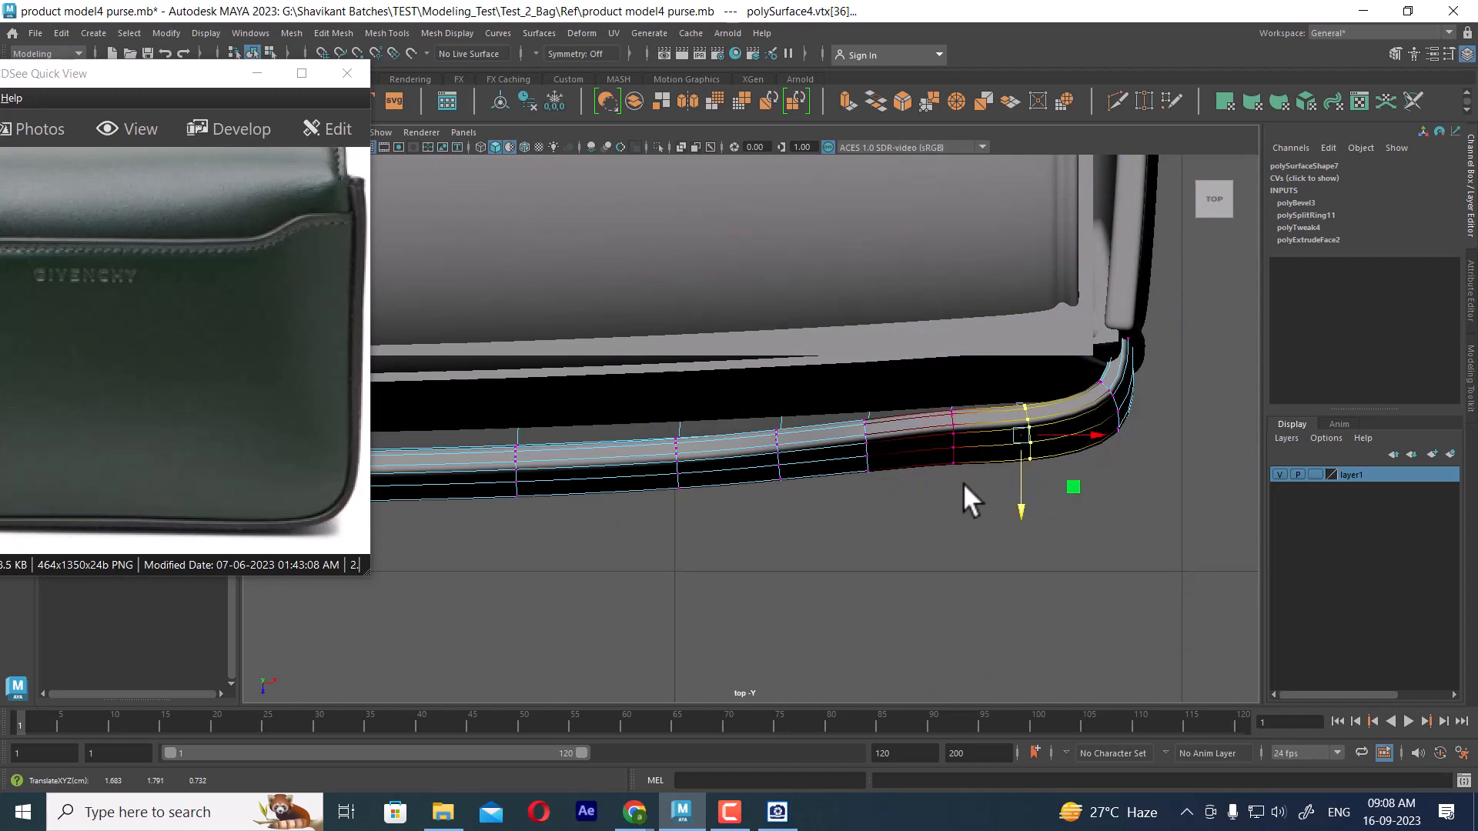
{"action": "left_click", "coordinate": [947, 425]}
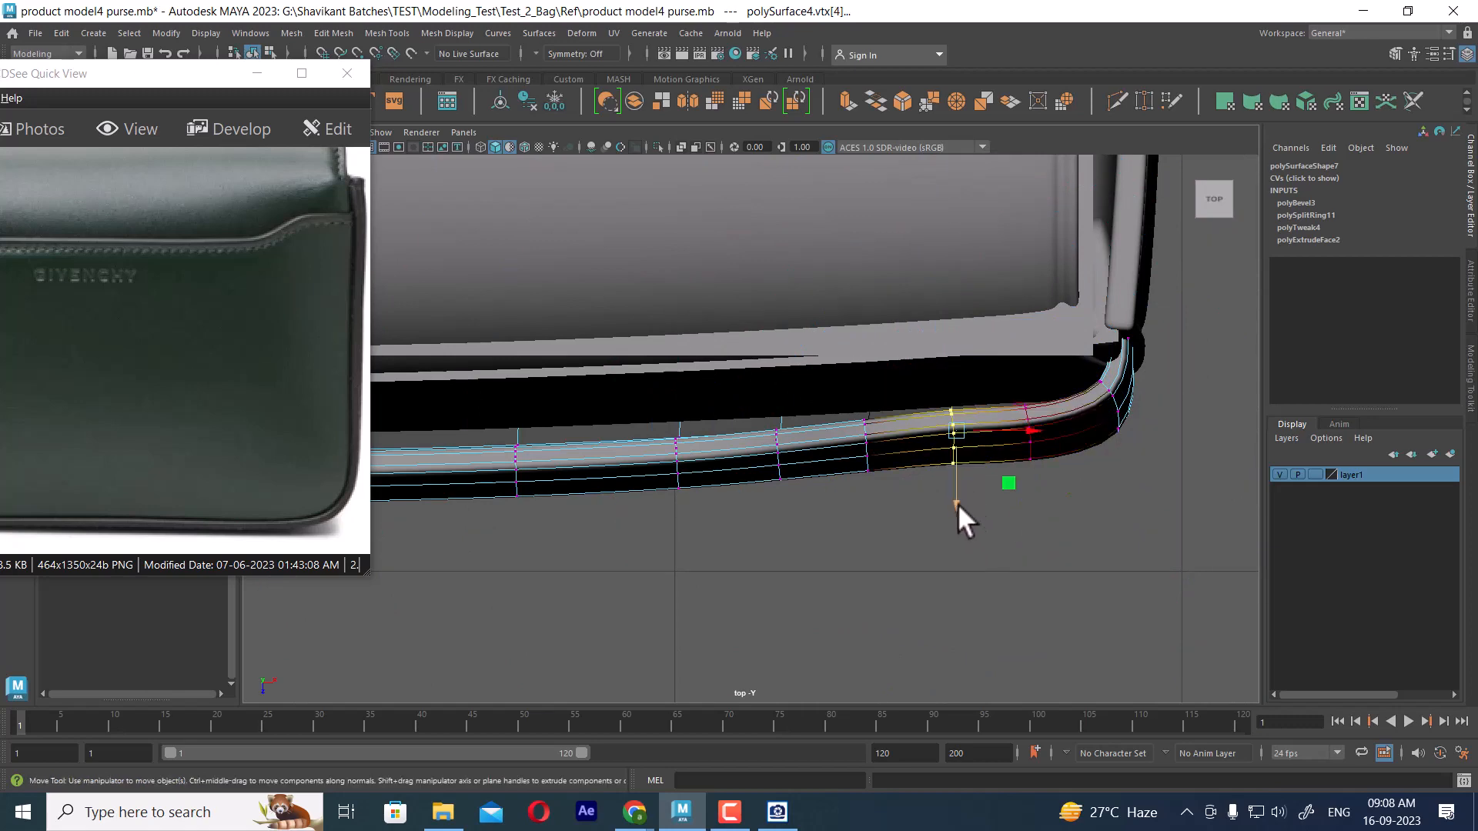
{"action": "left_click_drag", "start_coordinate": [958, 505], "coordinate": [957, 508]}
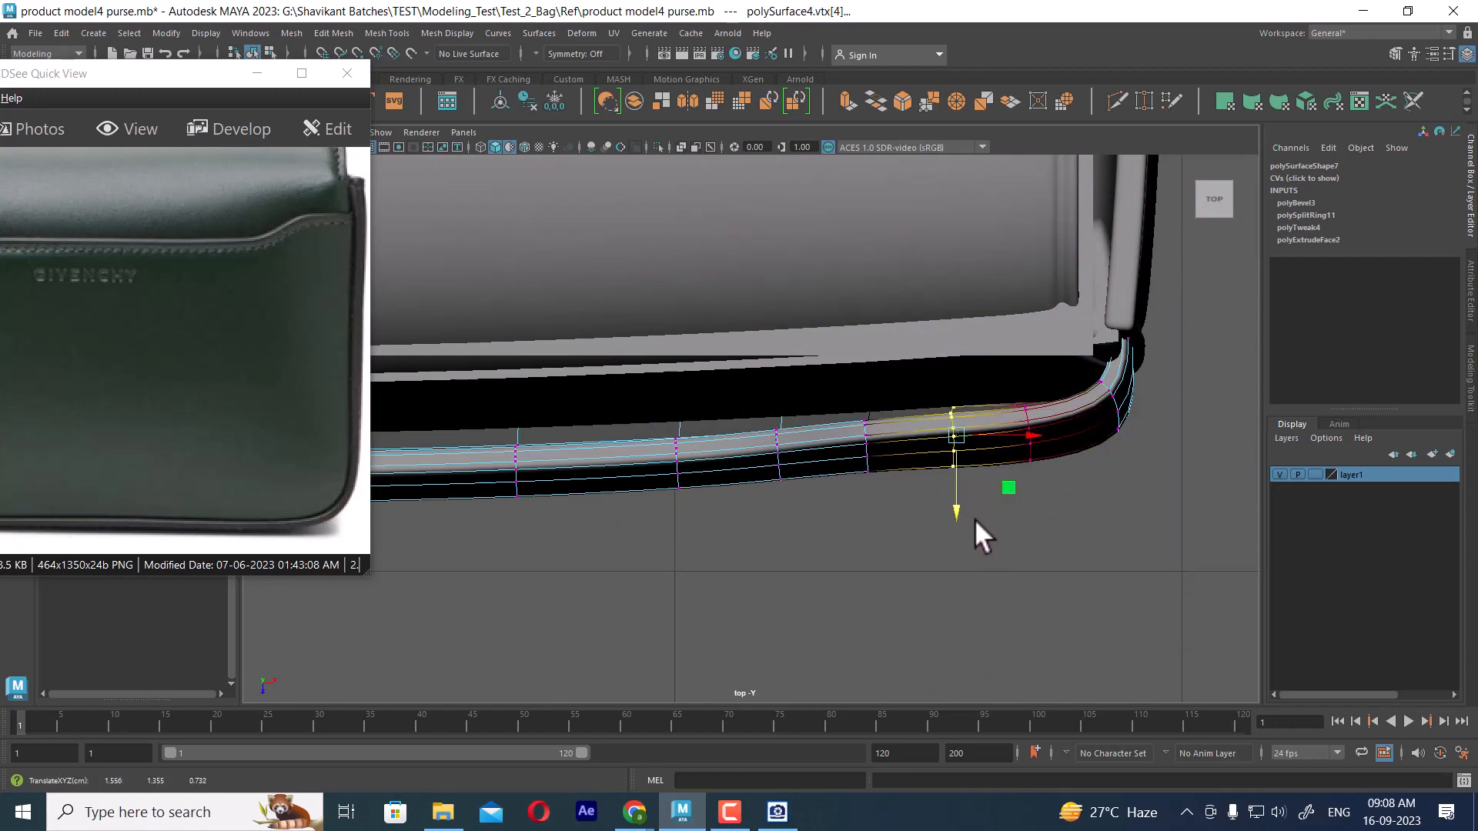
{"action": "key", "text": "space"}
{"action": "left_click_drag", "start_coordinate": [993, 555], "coordinate": [1039, 363]}
{"action": "left_click_drag", "start_coordinate": [1011, 517], "coordinate": [972, 359], "text": "alt"}
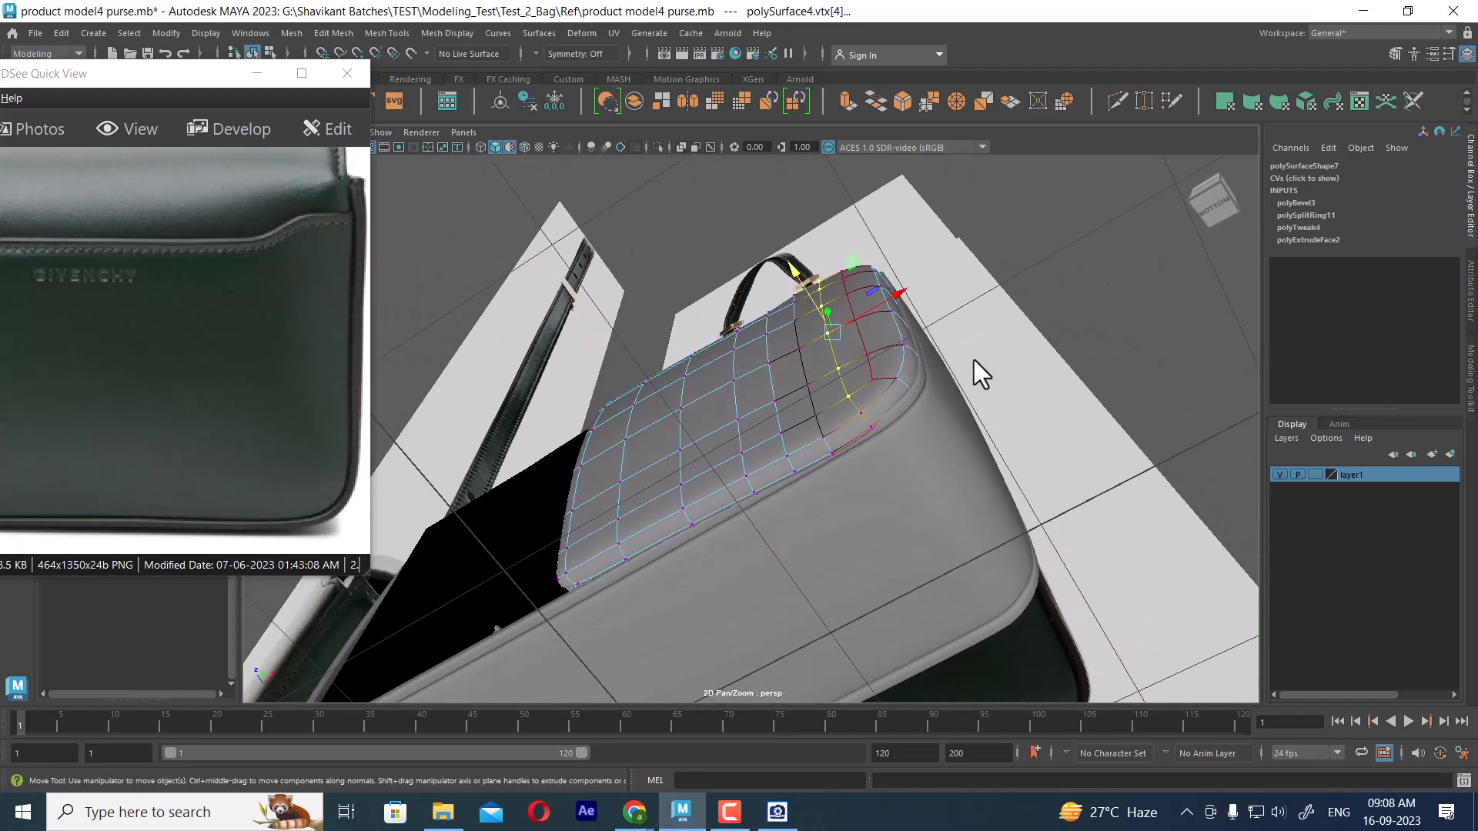
- Undo the last vertex change on the pocket panel and examine its rounded outer corner in object mode
{"action": "key", "text": "ctrl+z"}
{"action": "left_click_drag", "start_coordinate": [937, 419], "coordinate": [974, 455], "text": "alt"}
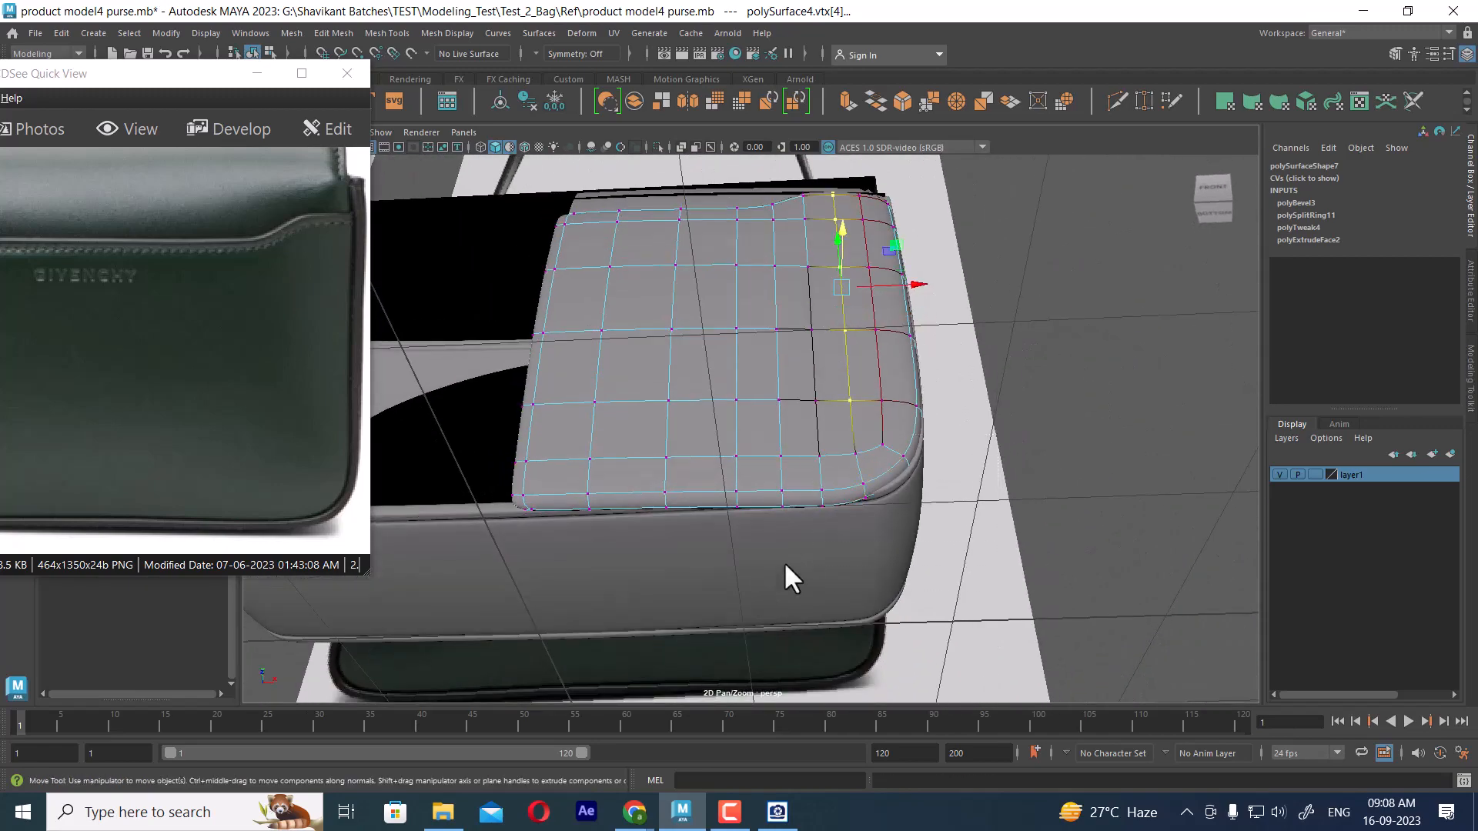
{"action": "left_click_drag", "start_coordinate": [783, 561], "coordinate": [772, 330], "text": "alt"}
{"action": "right_click_drag", "start_coordinate": [771, 330], "coordinate": [1059, 256]}
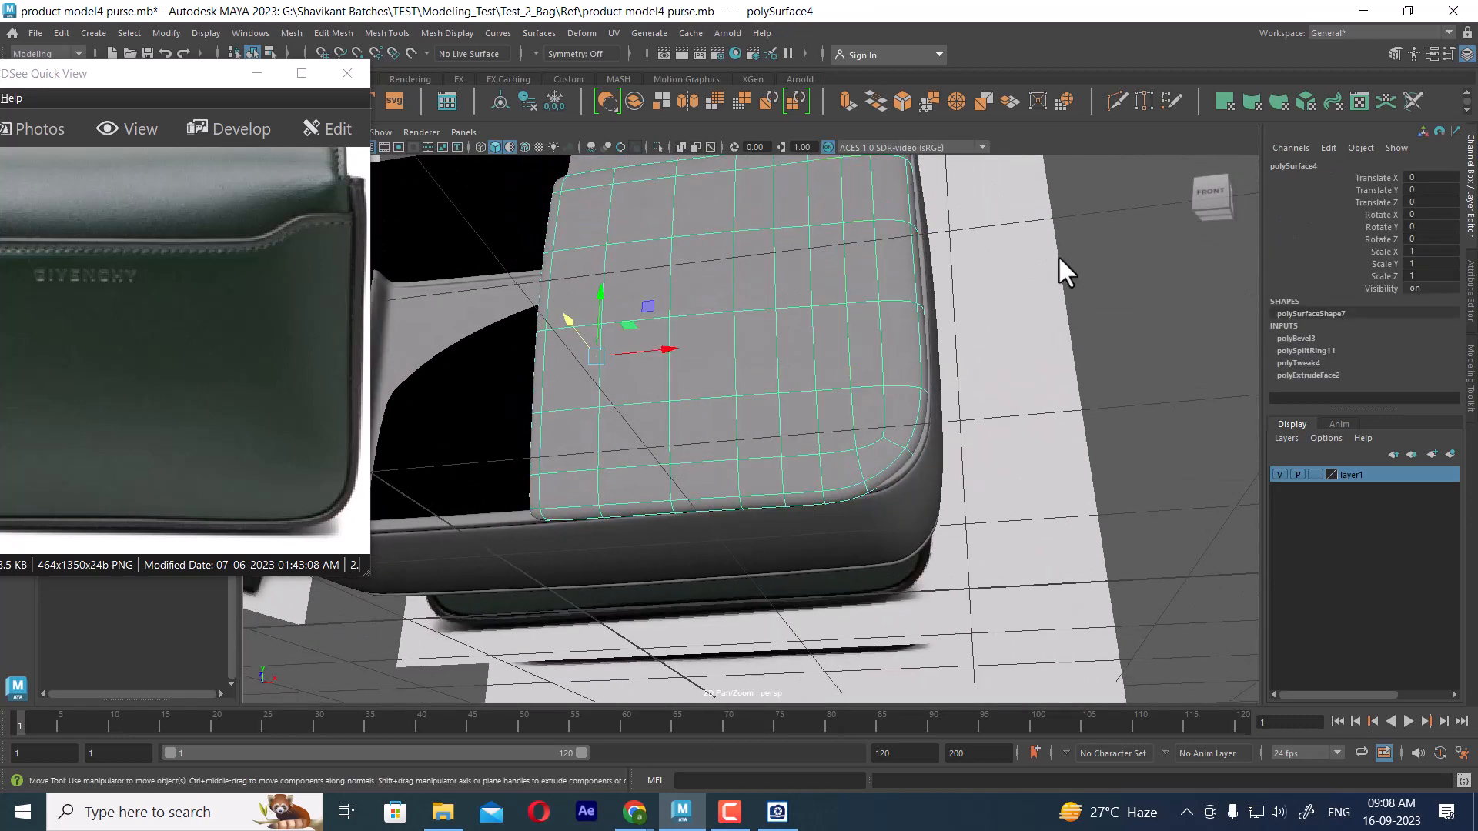
{"action": "left_click_drag", "start_coordinate": [1059, 256], "coordinate": [913, 415], "text": "alt"}
{"action": "right_click_drag", "start_coordinate": [912, 415], "coordinate": [916, 498], "text": "alt"}
{"action": "left_click_drag", "start_coordinate": [916, 498], "coordinate": [743, 464], "text": "alt"}
- In the top view, select the pocket's next vertex column inward from the corner and move it slightly outward from the bag
{"action": "key", "text": "space"}
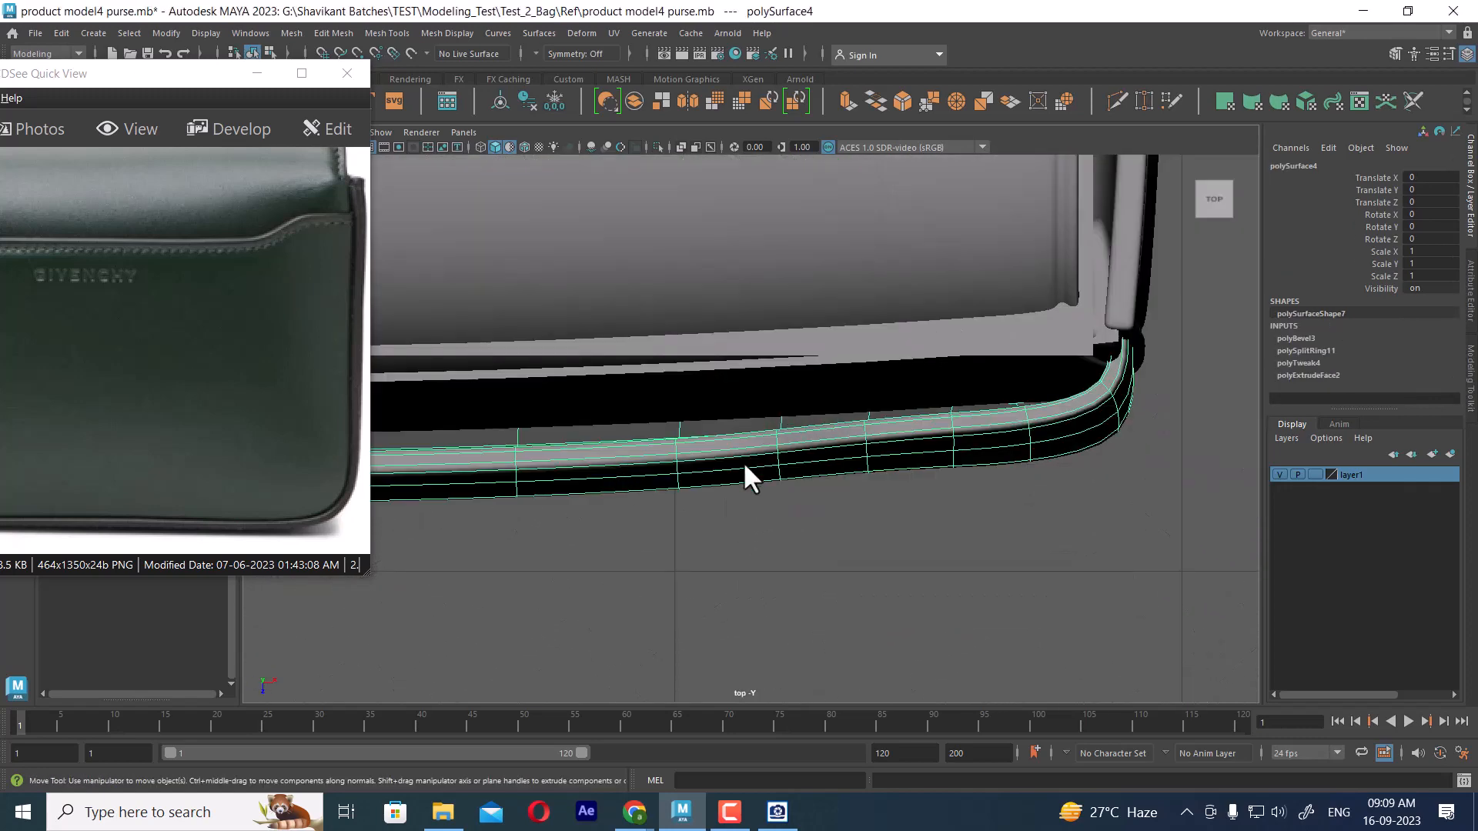
{"action": "right_click_drag", "start_coordinate": [743, 463], "coordinate": [900, 456], "text": "alt"}
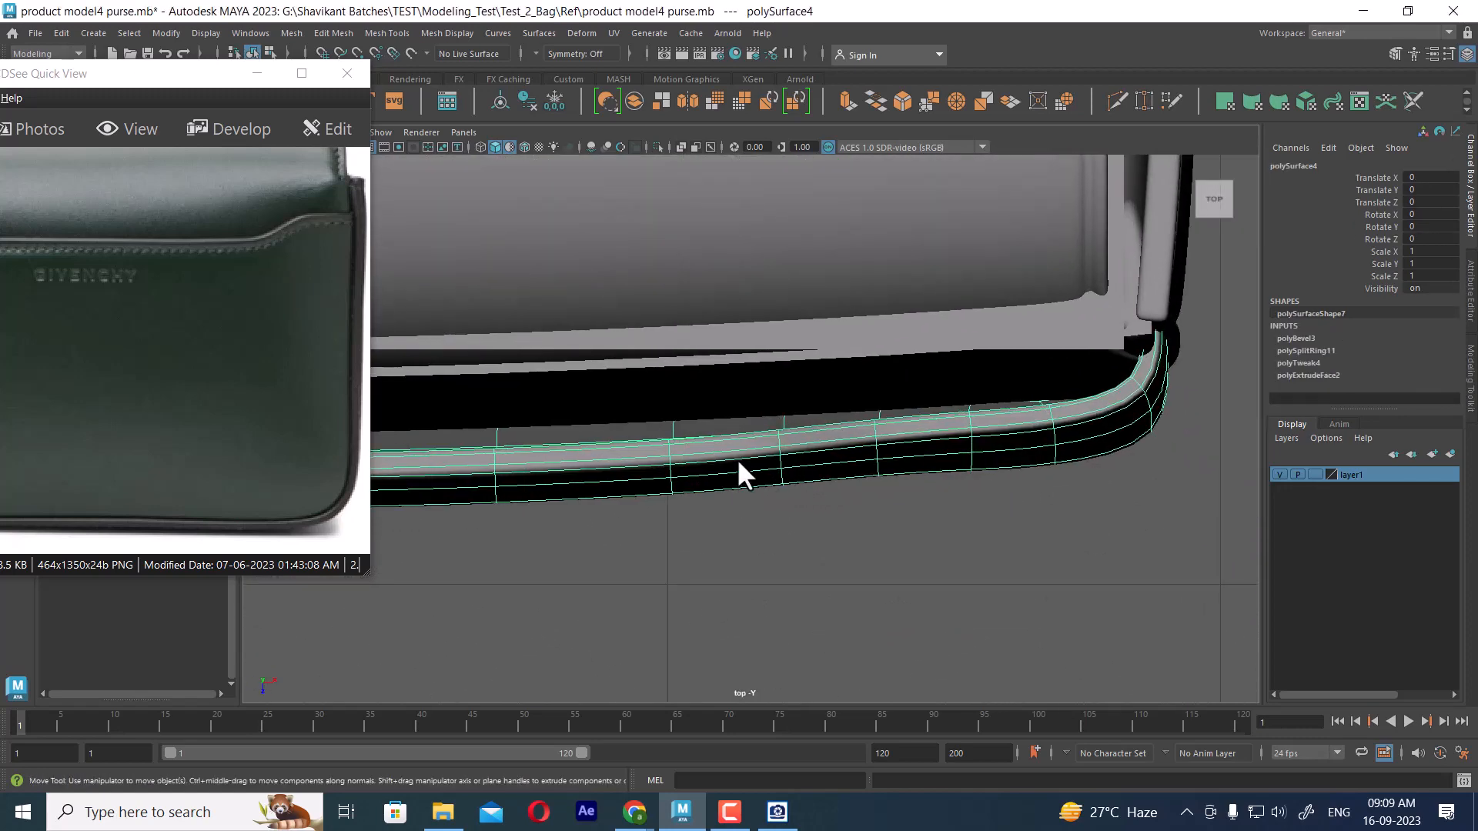
{"action": "right_click_drag", "start_coordinate": [986, 422], "coordinate": [848, 317]}
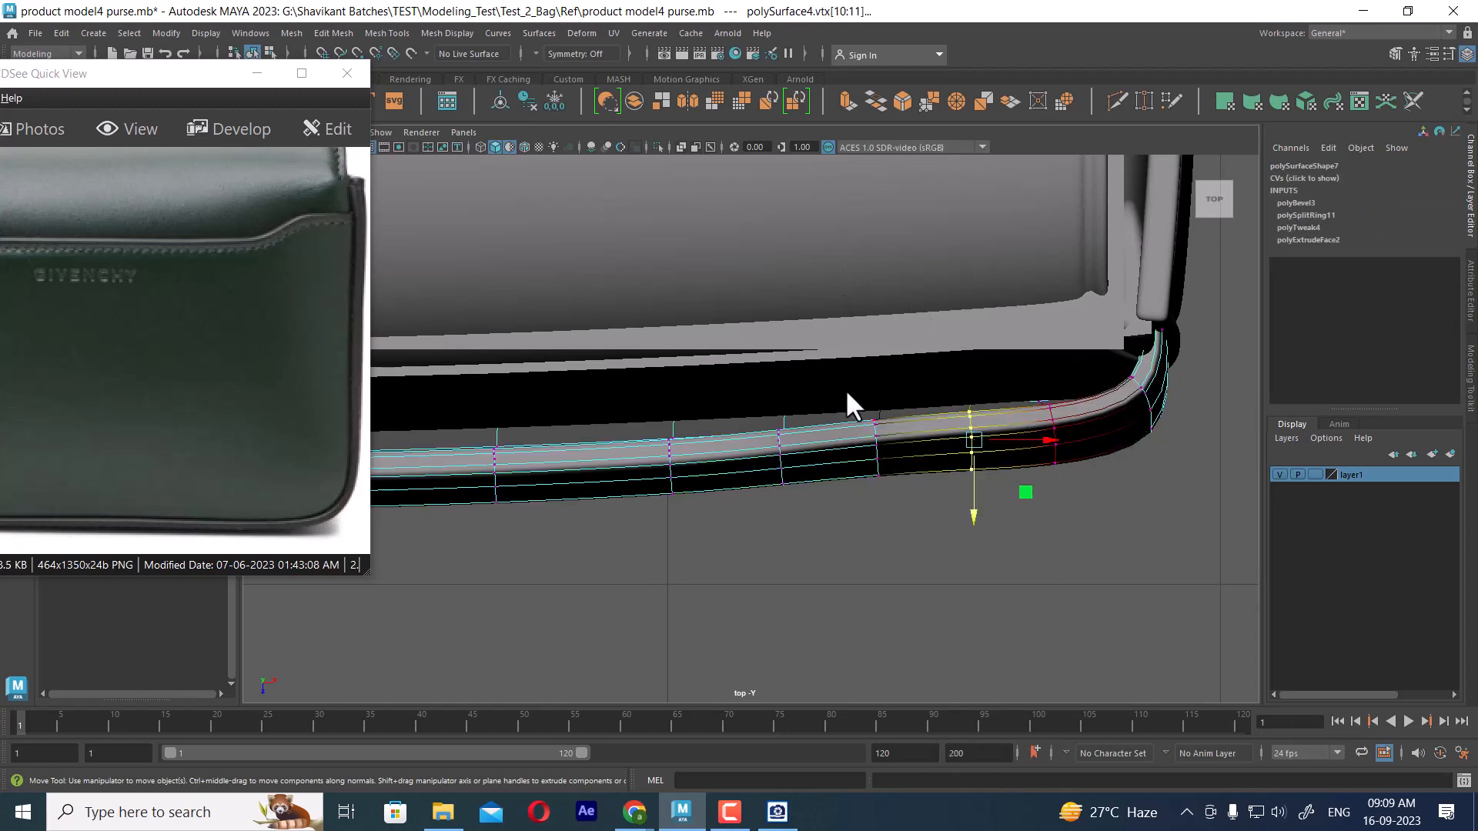
{"action": "left_click_drag", "start_coordinate": [846, 390], "coordinate": [951, 352]}
{"action": "key", "text": "space"}
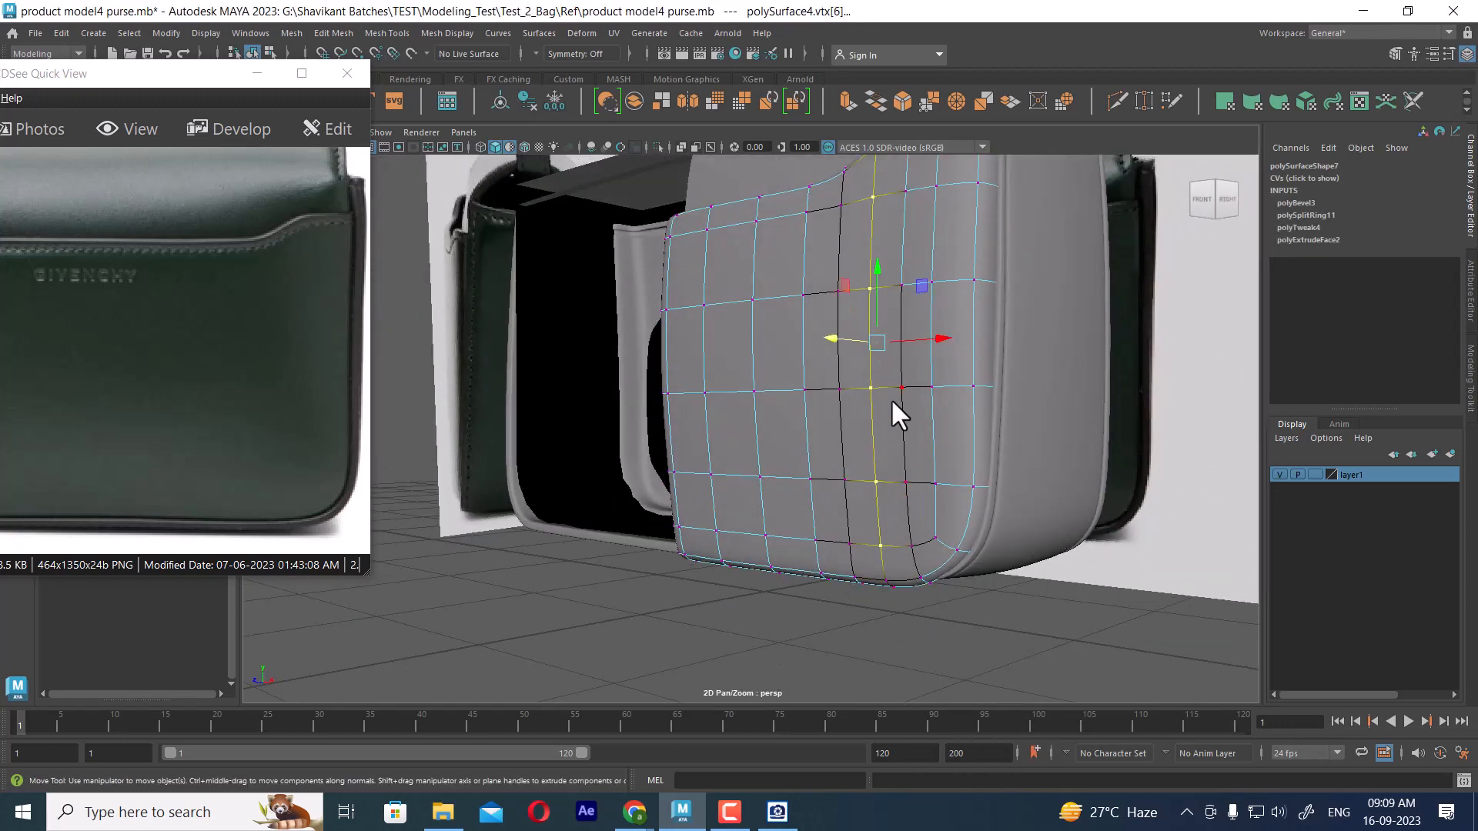
{"action": "key", "text": "space"}
{"action": "left_click_drag", "start_coordinate": [890, 469], "coordinate": [694, 419]}
{"action": "left_click", "coordinate": [884, 501], "text": "alt"}
{"action": "left_click_drag", "start_coordinate": [875, 513], "coordinate": [876, 517]}
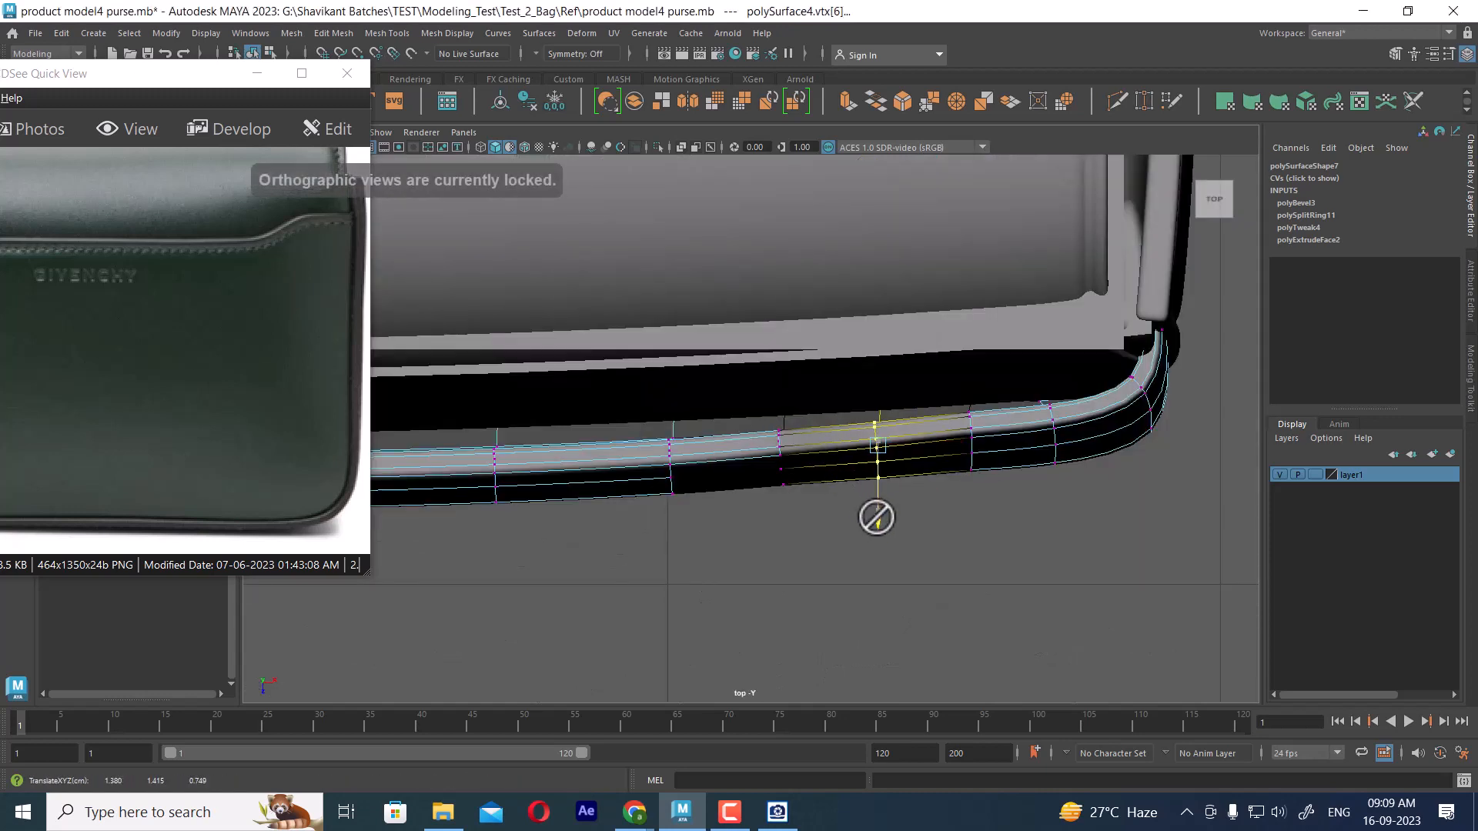
- Select the following vertex column toward the pocket's middle, leaving out its lowest vertices
{"action": "left_click_drag", "start_coordinate": [801, 409], "coordinate": [824, 590]}
{"action": "key", "text": "space"}
{"action": "left_click_drag", "start_coordinate": [929, 667], "coordinate": [777, 534], "text": "ctrl"}
{"action": "key", "text": "space"}
{"action": "scroll", "coordinate": [828, 491], "scroll_direction": "up", "scroll_amount": 1}
{"action": "key", "text": "space"}
{"action": "left_click_drag", "start_coordinate": [998, 499], "coordinate": [1013, 479]}
{"action": "scroll", "coordinate": [1008, 471], "scroll_direction": "down", "scroll_amount": 3}
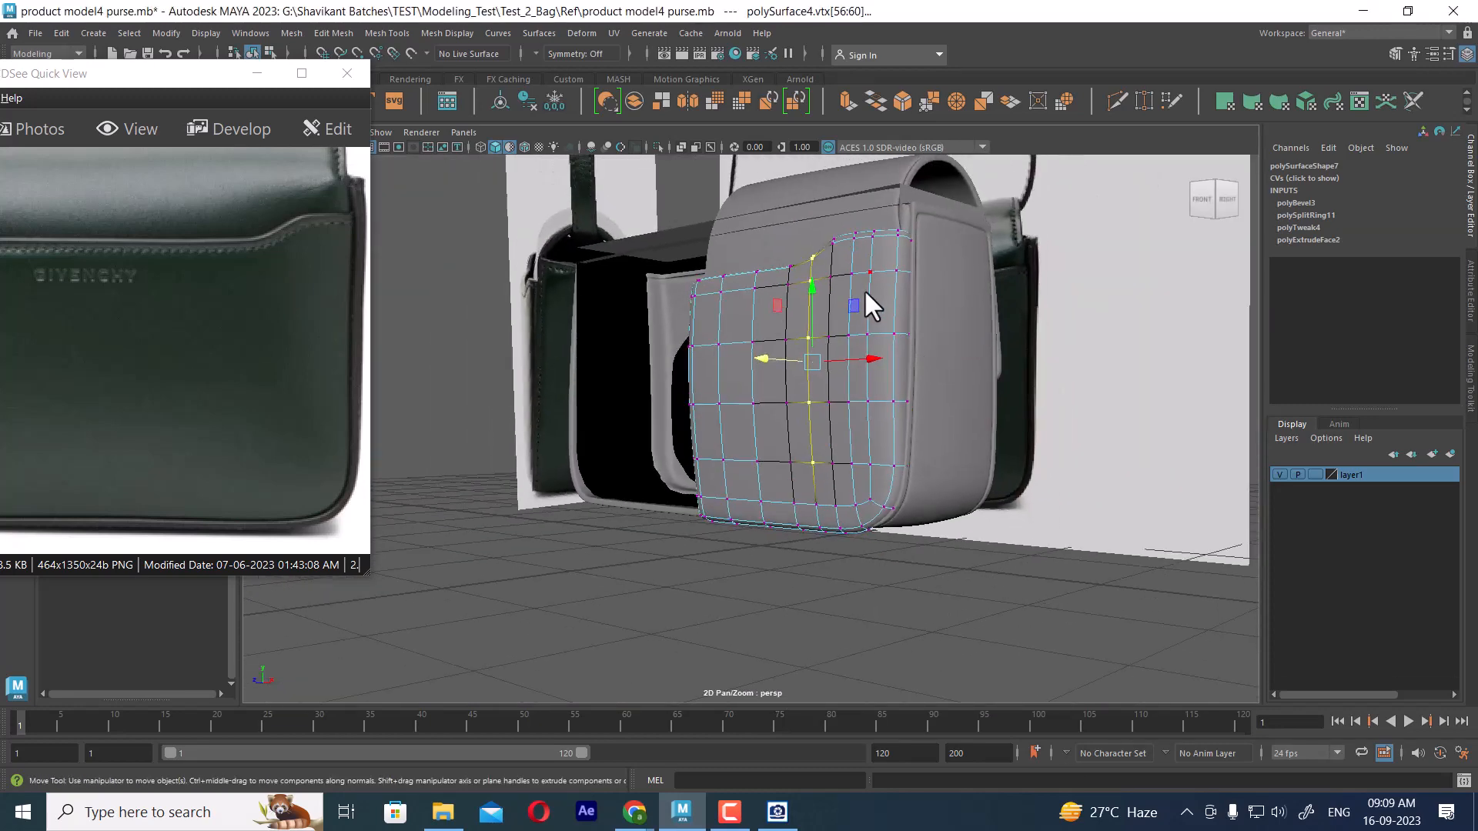
- Return to object mode and examine the pocket's smoothed surface and outer corner beside the bag's side panel
{"action": "right_click_drag", "start_coordinate": [865, 311], "coordinate": [919, 275]}
{"action": "left_click", "coordinate": [1106, 339]}
{"action": "left_click_drag", "start_coordinate": [936, 505], "coordinate": [912, 550], "text": "alt"}
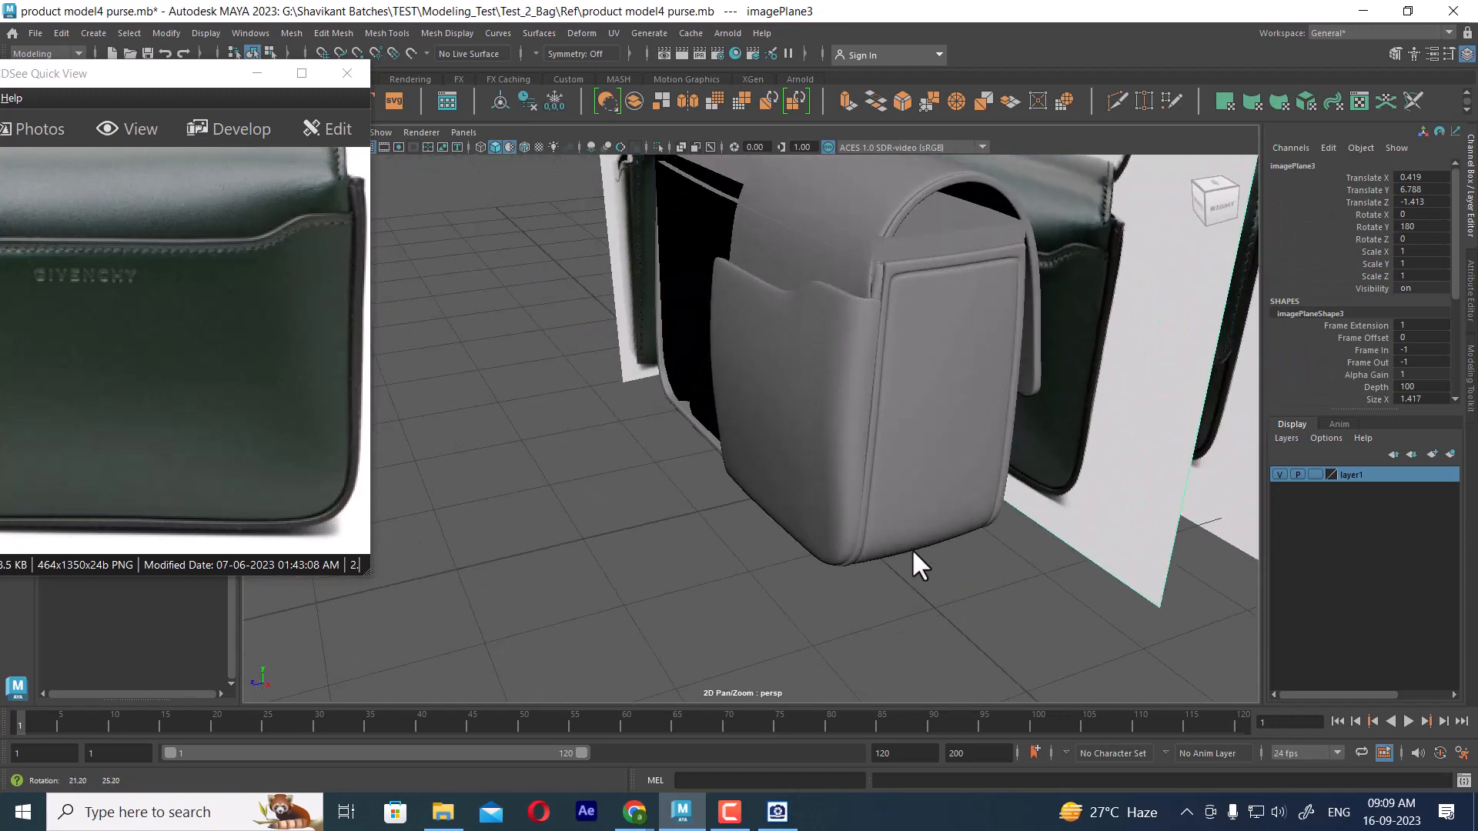
{"action": "left_click", "coordinate": [810, 423]}
{"action": "key", "text": "f"}
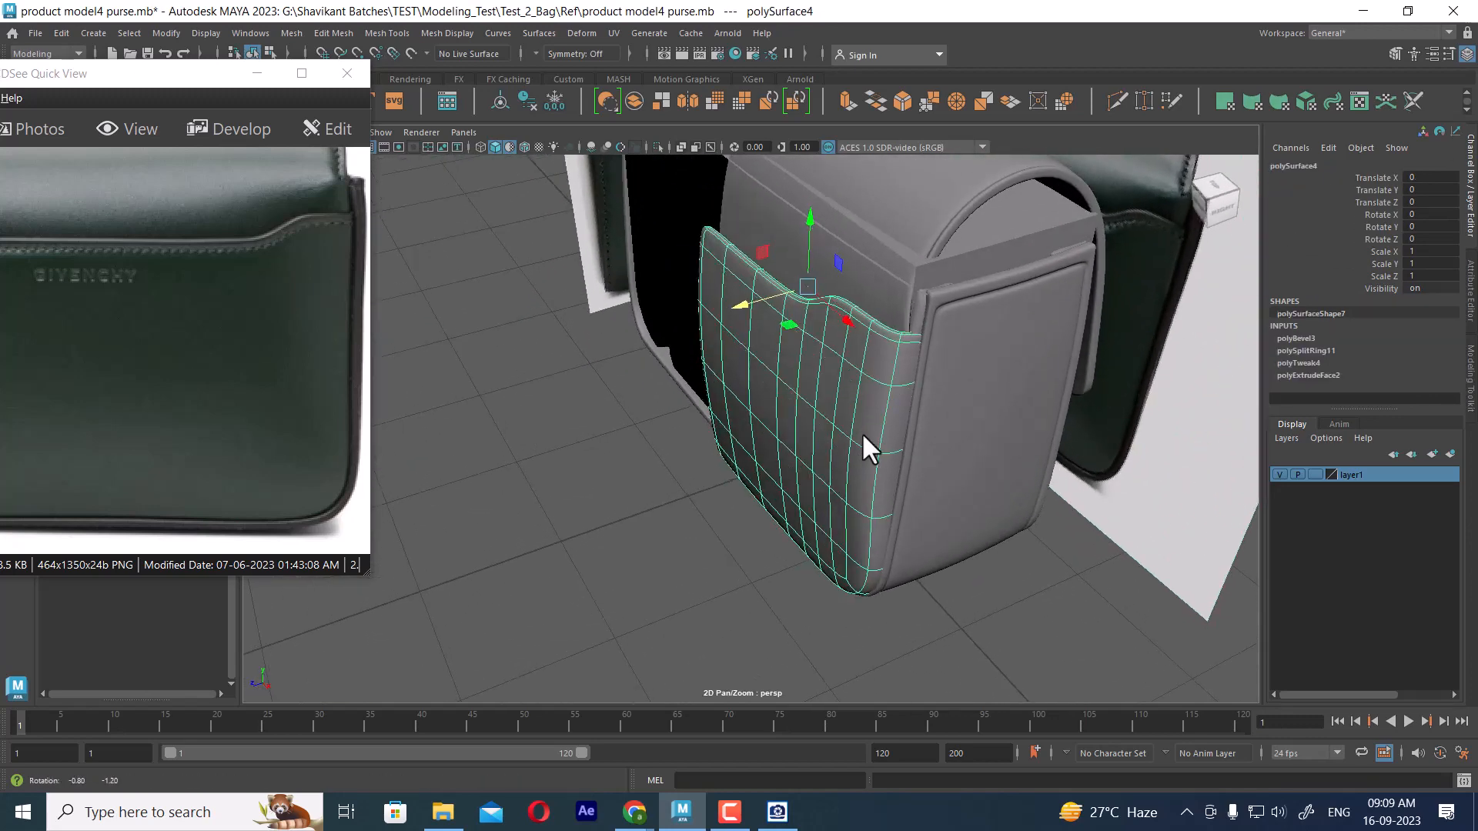
{"action": "left_click_drag", "start_coordinate": [862, 435], "coordinate": [992, 584], "text": "alt"}
{"action": "left_click", "coordinate": [1089, 600]}
{"action": "left_click", "coordinate": [856, 351]}
{"action": "left_click_drag", "start_coordinate": [877, 329], "coordinate": [899, 298], "text": "alt"}
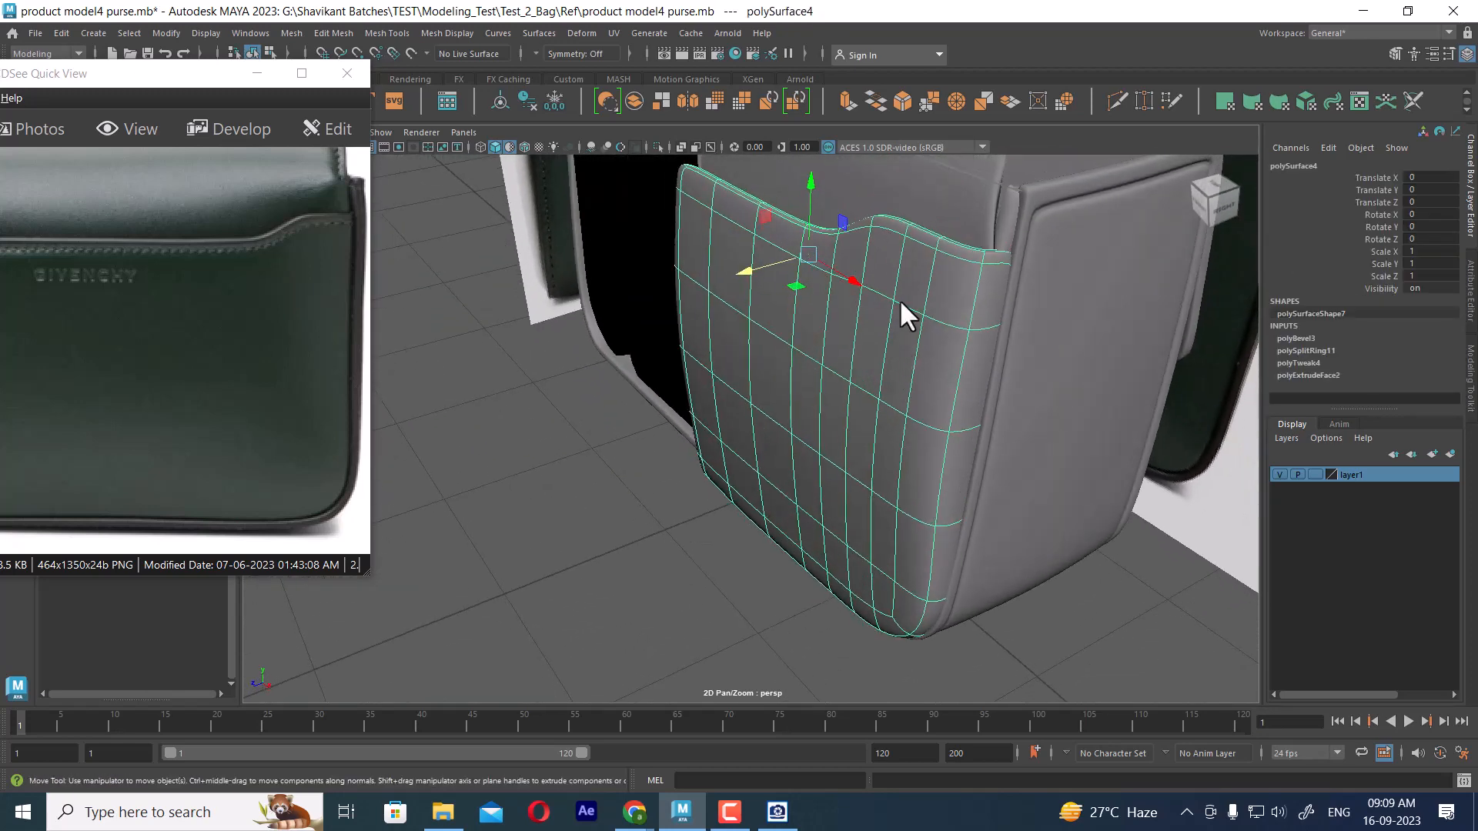
- Delete the vertical edge loop beneath the raised part of the pocket's wavy top edge, near the outer corner
{"action": "right_click_drag", "start_coordinate": [899, 299], "coordinate": [910, 267]}
{"action": "double_click", "coordinate": [899, 256]}
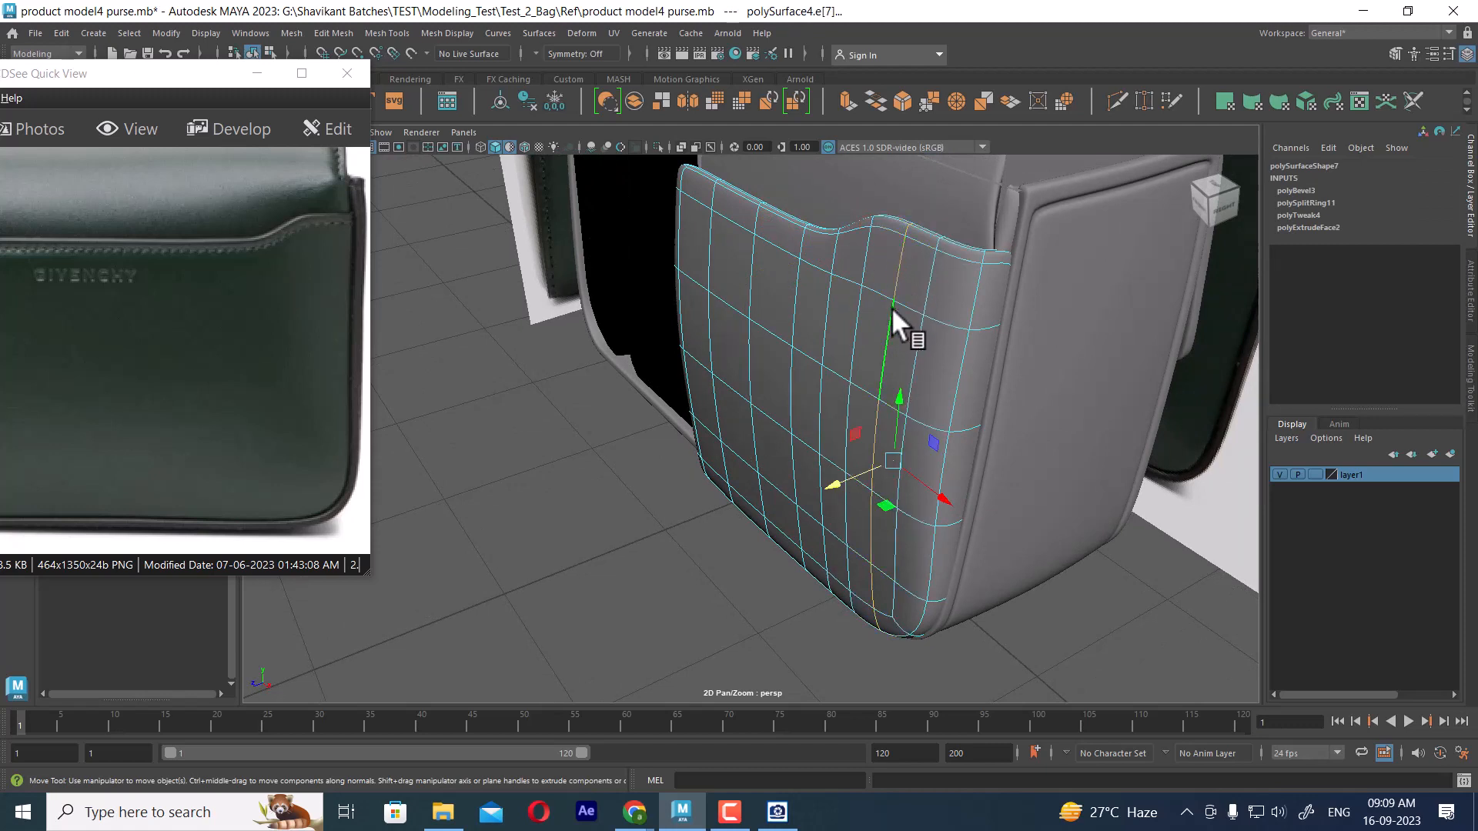
{"action": "right_click_drag", "start_coordinate": [896, 266], "coordinate": [178, 511], "text": "shift"}
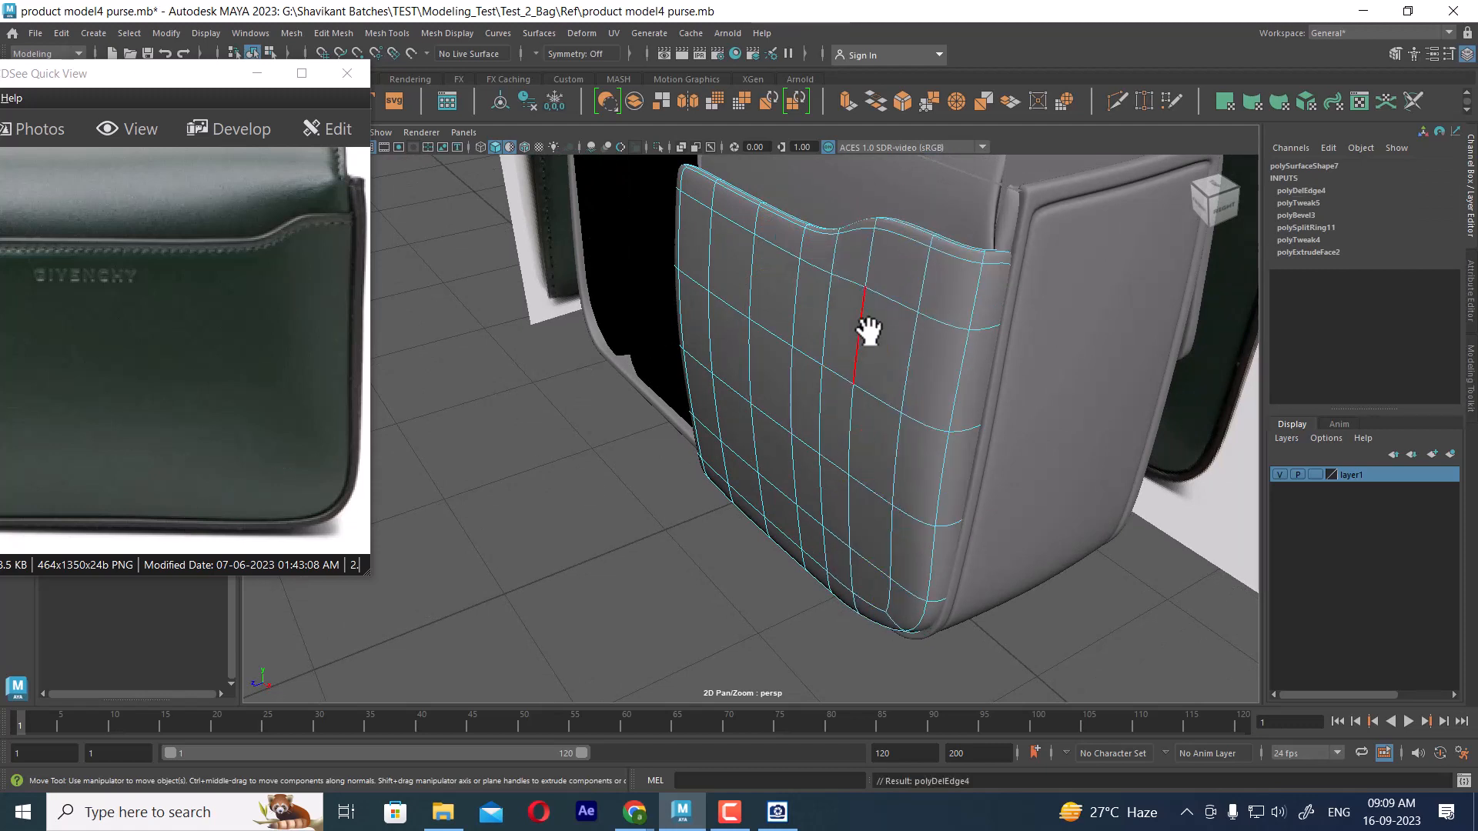
- With smooth preview off, shift the two vertex columns beside the deleted loop in the top view, and restore the smooth preview
{"action": "right_click_drag", "start_coordinate": [860, 320], "coordinate": [929, 306]}
{"action": "key", "text": "1"}
{"action": "left_click_drag", "start_coordinate": [858, 369], "coordinate": [680, 463], "text": "alt"}
{"action": "key", "text": "space"}
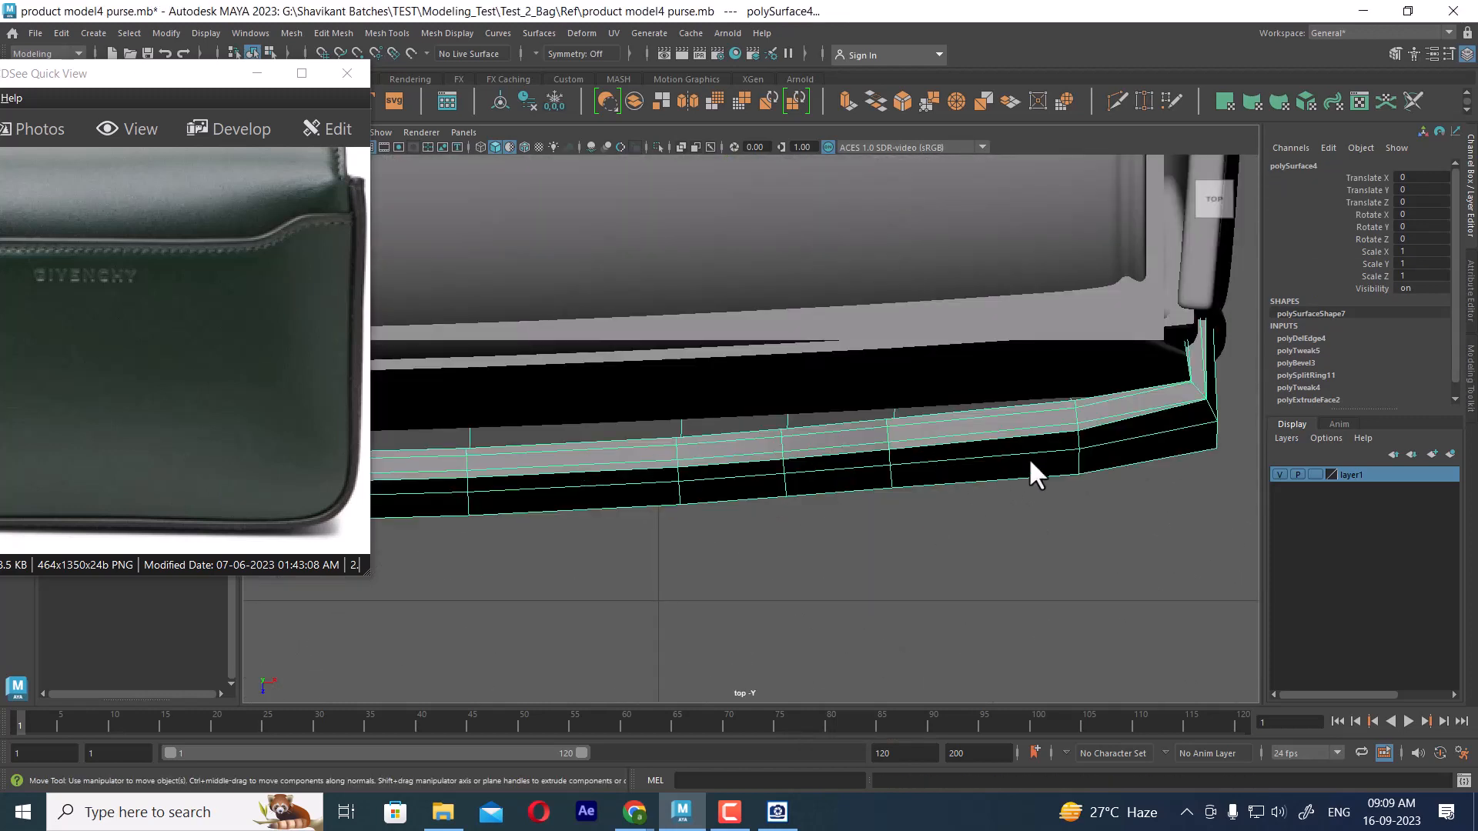
{"action": "right_click_drag", "start_coordinate": [1076, 431], "coordinate": [1002, 382]}
{"action": "left_click_drag", "start_coordinate": [964, 381], "coordinate": [853, 588]}
{"action": "left_click_drag", "start_coordinate": [894, 512], "coordinate": [894, 515]}
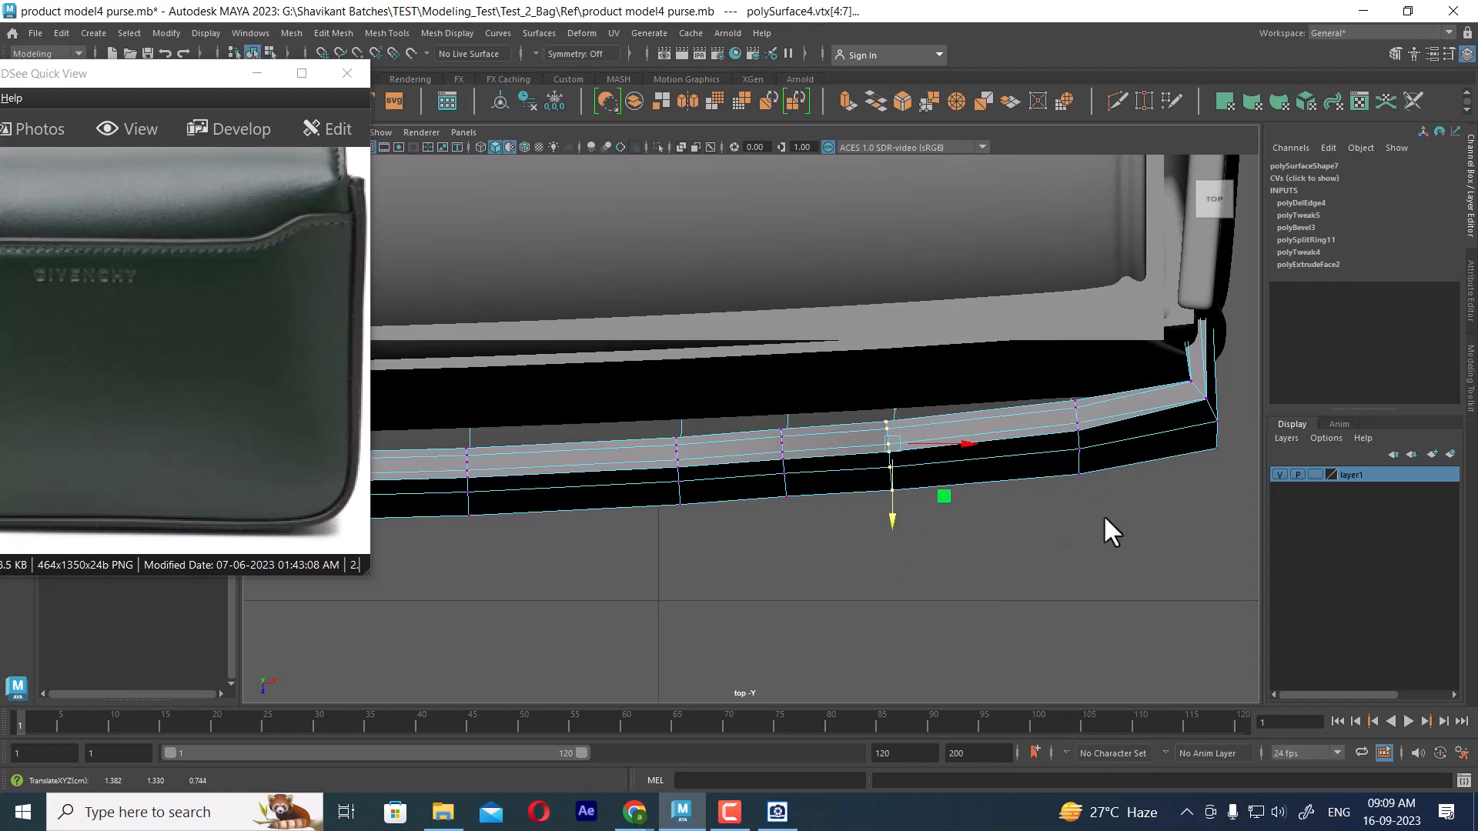
{"action": "left_click_drag", "start_coordinate": [1100, 526], "coordinate": [1048, 373]}
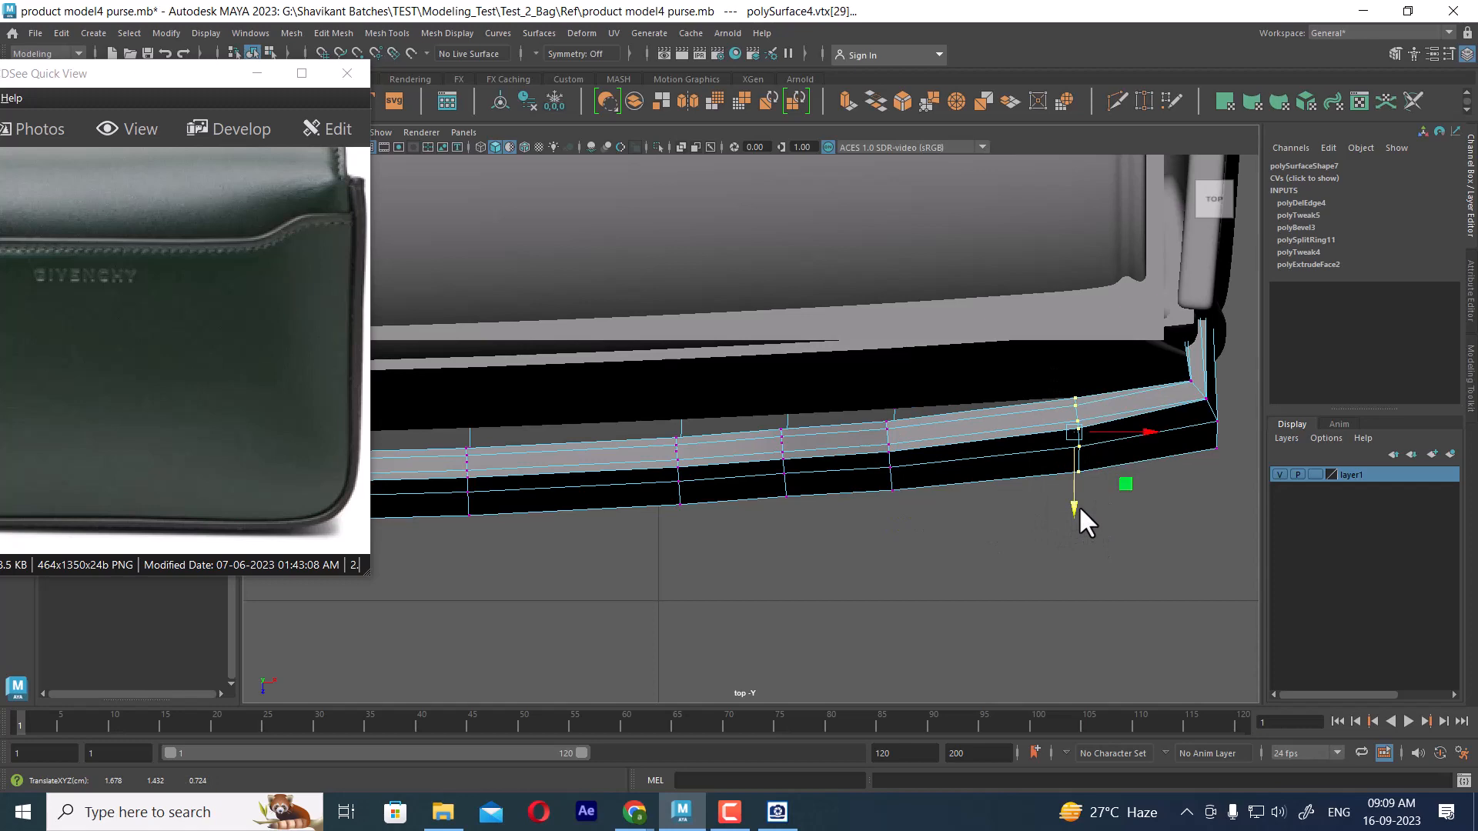
{"action": "key", "text": "3"}
- Examine the smoothed pocket panel from the back and underside to check how its corner sits against the bag's rim
{"action": "key", "text": "space"}
{"action": "left_click_drag", "start_coordinate": [1051, 530], "coordinate": [943, 359]}
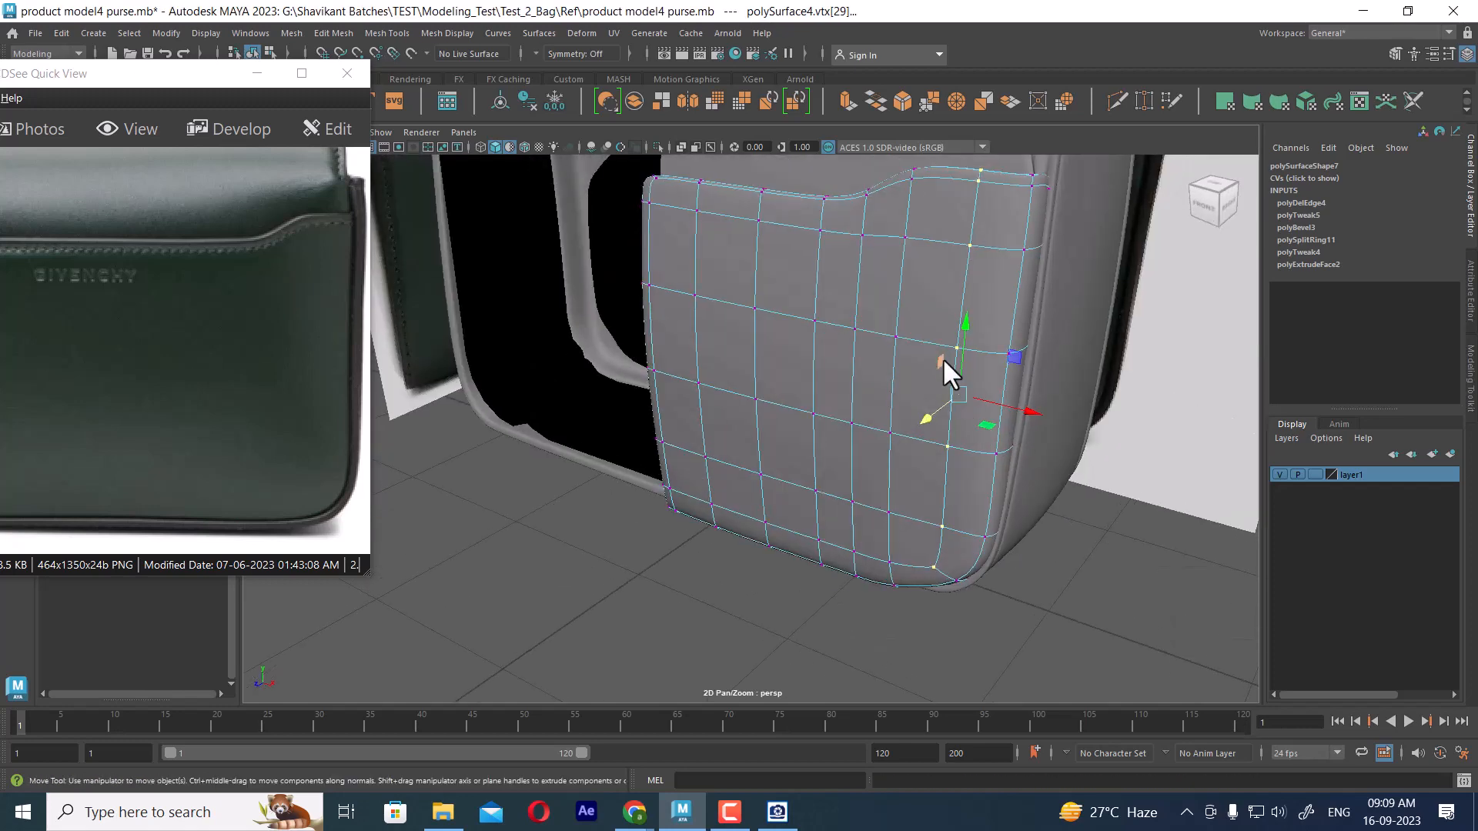
{"action": "key", "text": "F8"}
{"action": "left_click", "coordinate": [1104, 587]}
{"action": "left_click_drag", "start_coordinate": [1105, 587], "coordinate": [974, 434], "text": "alt"}
{"action": "left_click", "coordinate": [963, 432]}
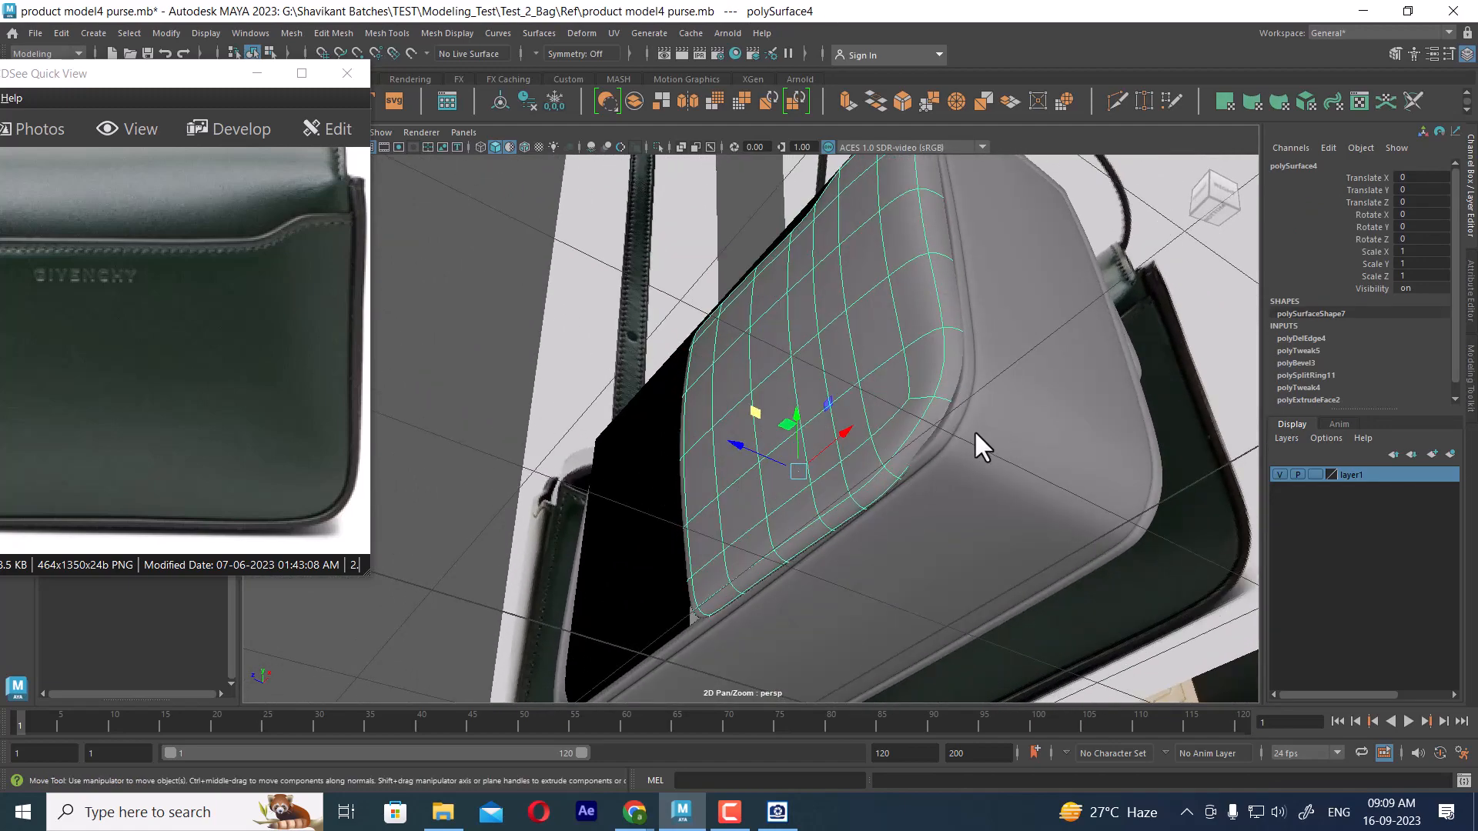
{"action": "right_click_drag", "start_coordinate": [974, 432], "coordinate": [1009, 508], "text": "alt"}
{"action": "scroll", "coordinate": [1016, 411], "scroll_direction": "down", "scroll_amount": 3}
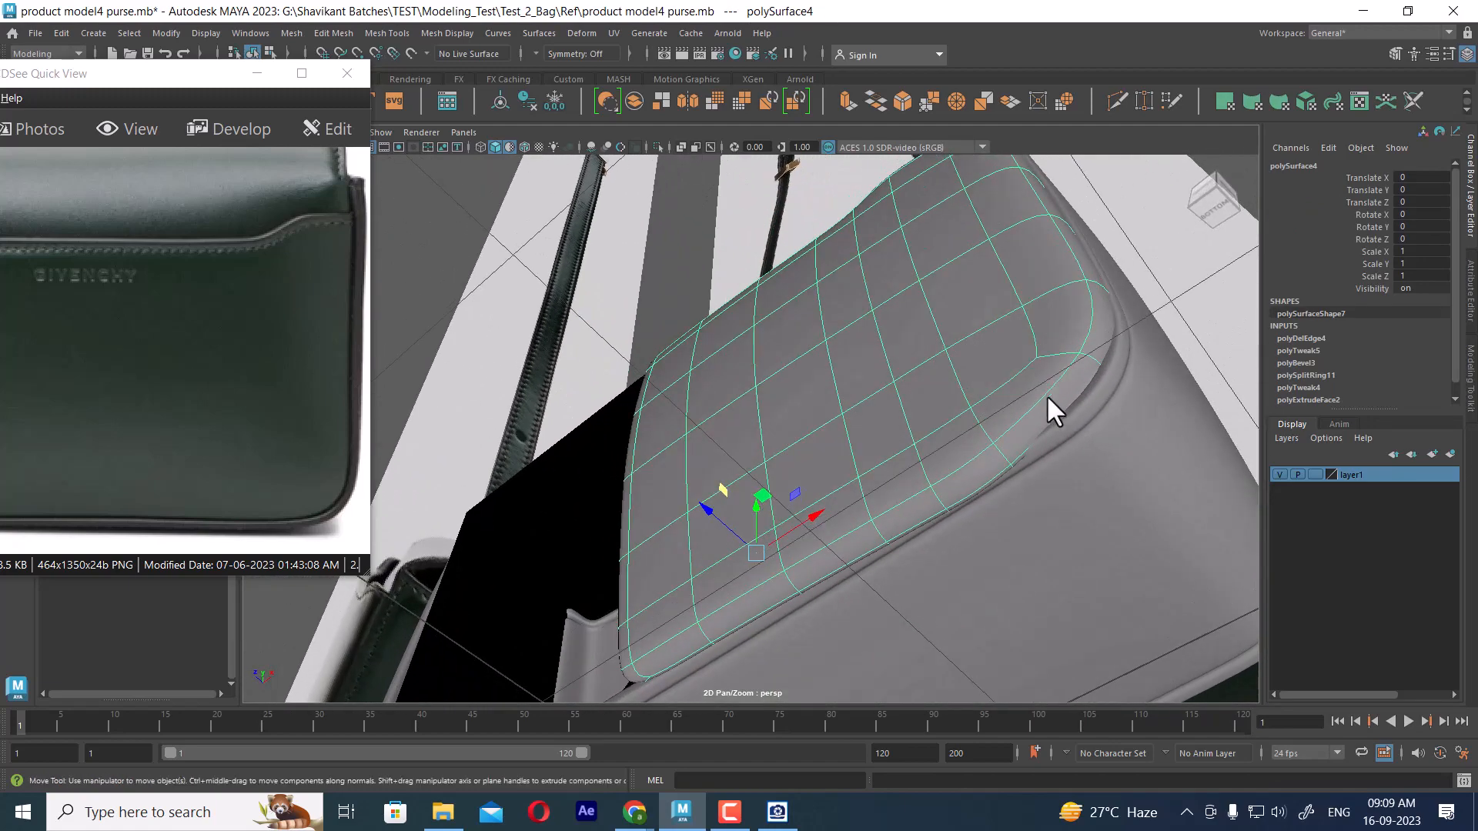
{"action": "scroll", "coordinate": [1048, 409], "scroll_direction": "up", "scroll_amount": 3}
{"action": "left_click_drag", "start_coordinate": [1018, 394], "coordinate": [962, 316], "text": "alt"}
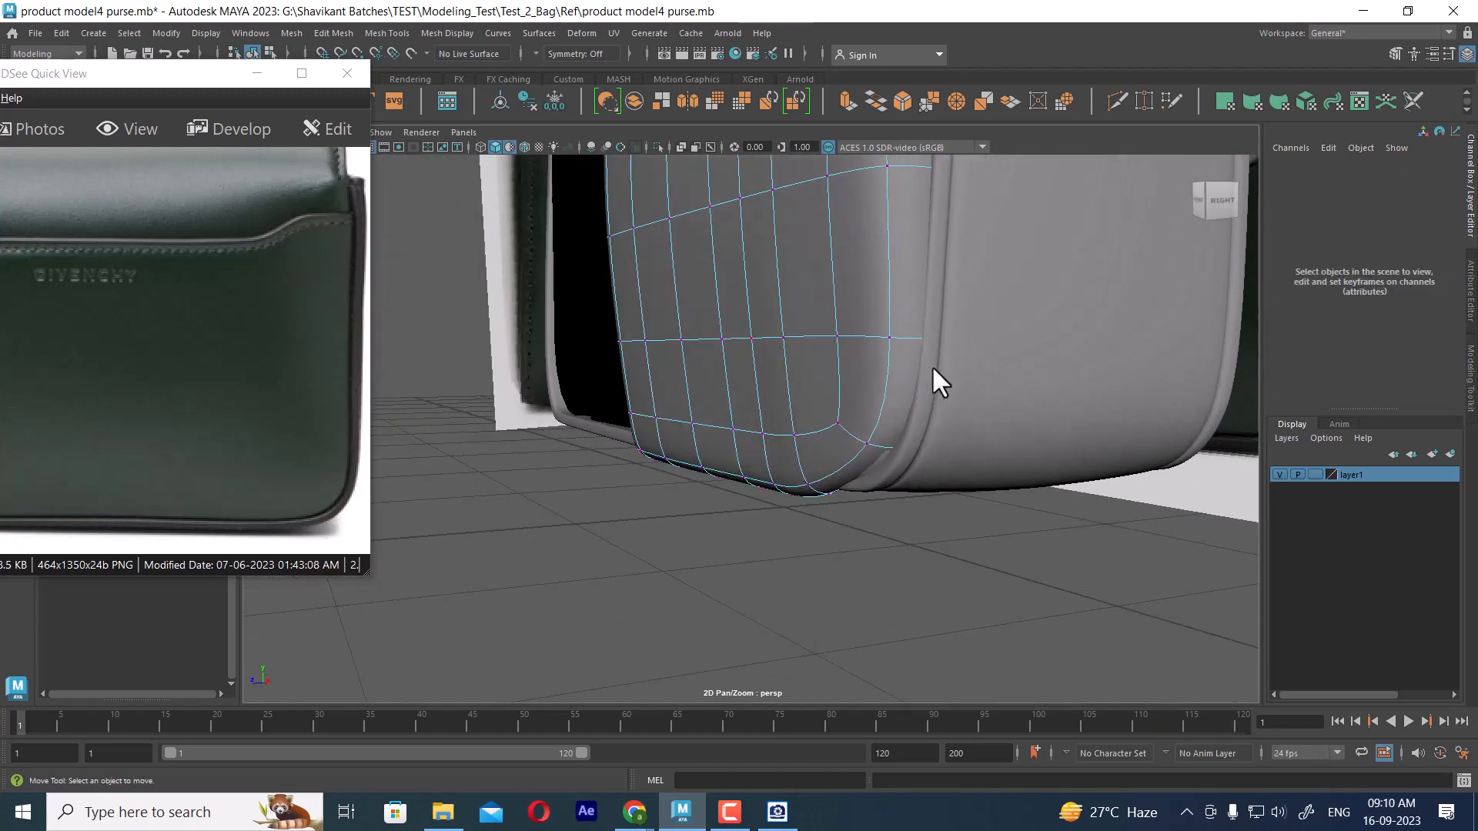
- Select the vertices at the pocket's lower outer corner and move them down toward the bag's rounded rim in the front view
{"action": "left_click_drag", "start_coordinate": [932, 365], "coordinate": [988, 445], "text": "alt"}
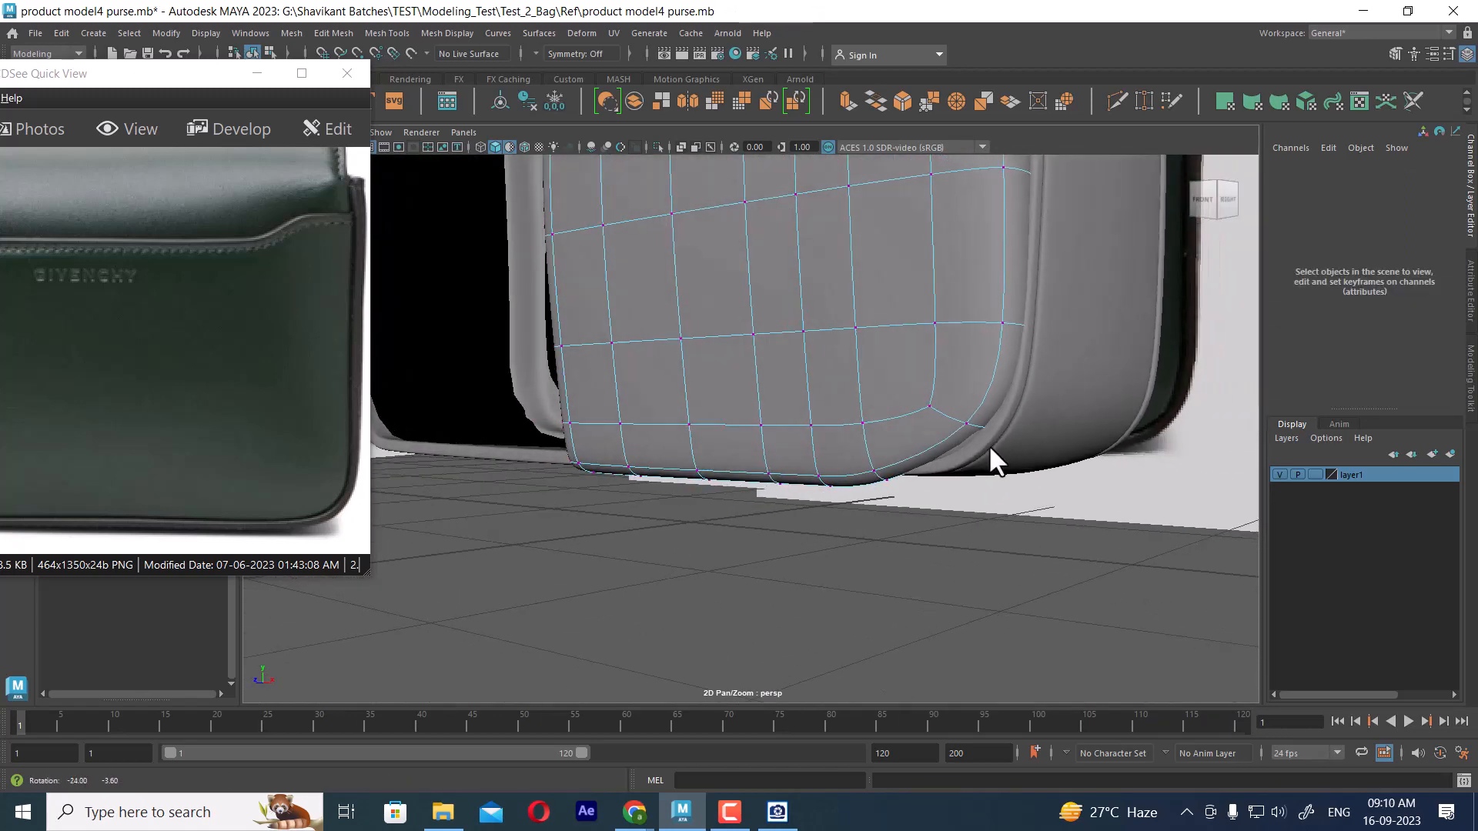
{"action": "left_click_drag", "start_coordinate": [1055, 387], "coordinate": [891, 510]}
{"action": "key", "text": "space"}
{"action": "left_click_drag", "start_coordinate": [1022, 476], "coordinate": [1027, 531]}
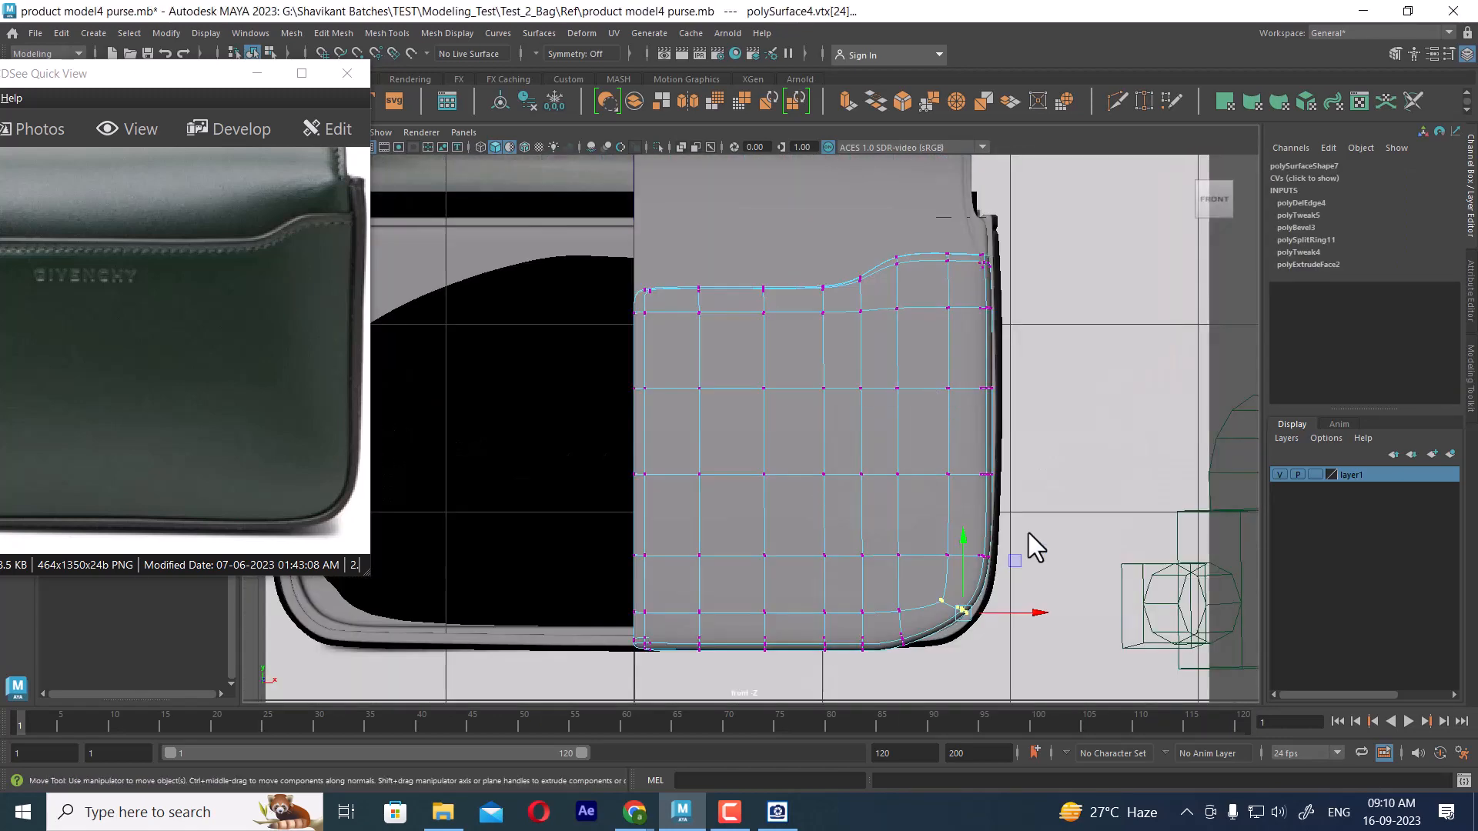
{"action": "middle_click_drag", "start_coordinate": [1028, 532], "coordinate": [912, 391], "text": "alt"}
{"action": "scroll", "coordinate": [847, 390], "scroll_direction": "up", "scroll_amount": 4}
{"action": "scroll", "coordinate": [836, 394], "scroll_direction": "up", "scroll_amount": 3}
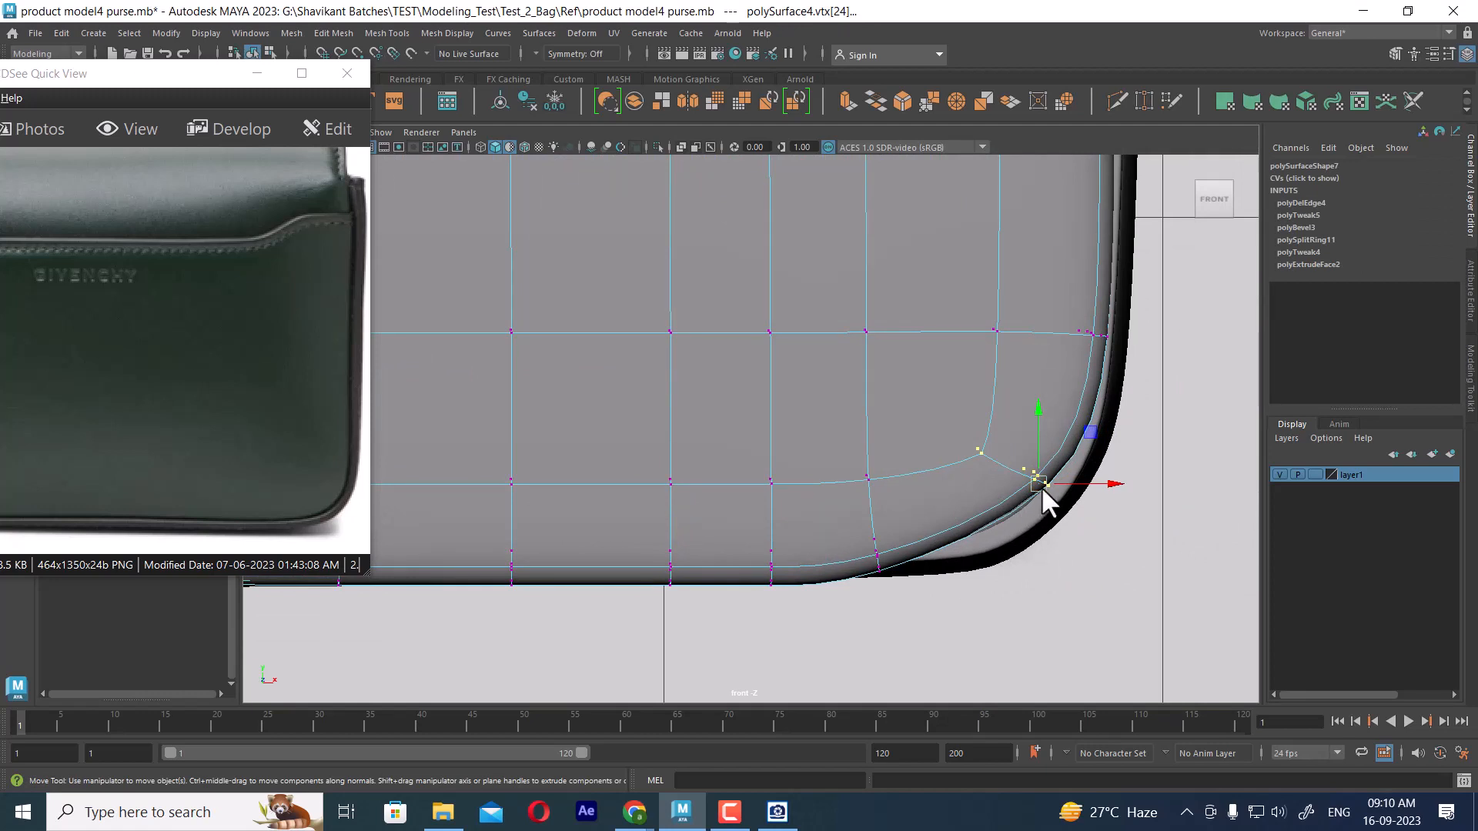
{"action": "left_click_drag", "start_coordinate": [1040, 487], "coordinate": [1036, 524]}
{"action": "middle_click_drag", "start_coordinate": [1036, 524], "coordinate": [1090, 468], "text": "alt"}
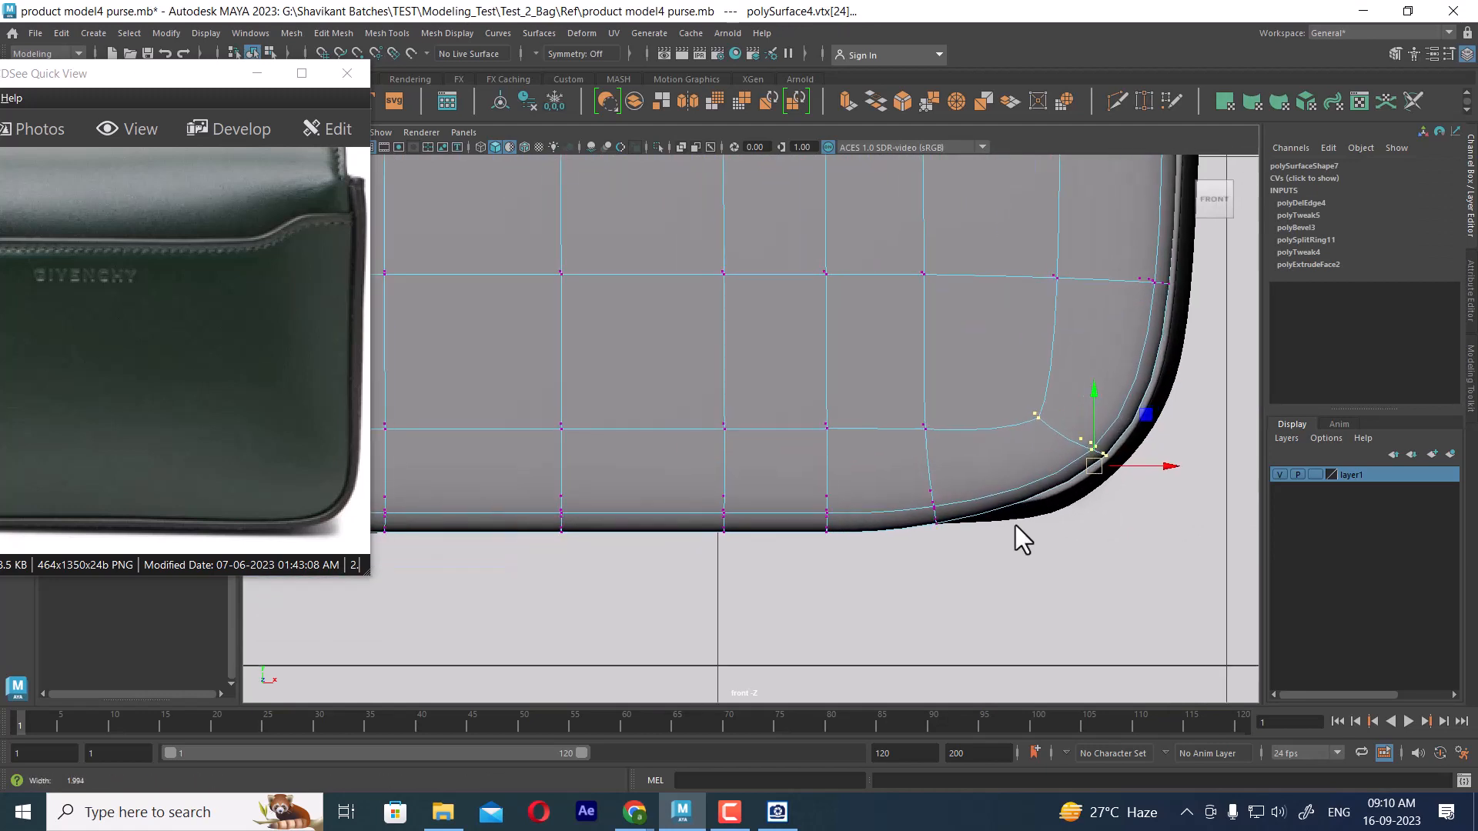
- Select the bottom-edge vertices just inside the pocket's rounded corner and raise them to reshape the curve
{"action": "scroll", "coordinate": [993, 524], "scroll_direction": "up", "scroll_amount": 1}
{"action": "left_click_drag", "start_coordinate": [930, 484], "coordinate": [965, 539]}
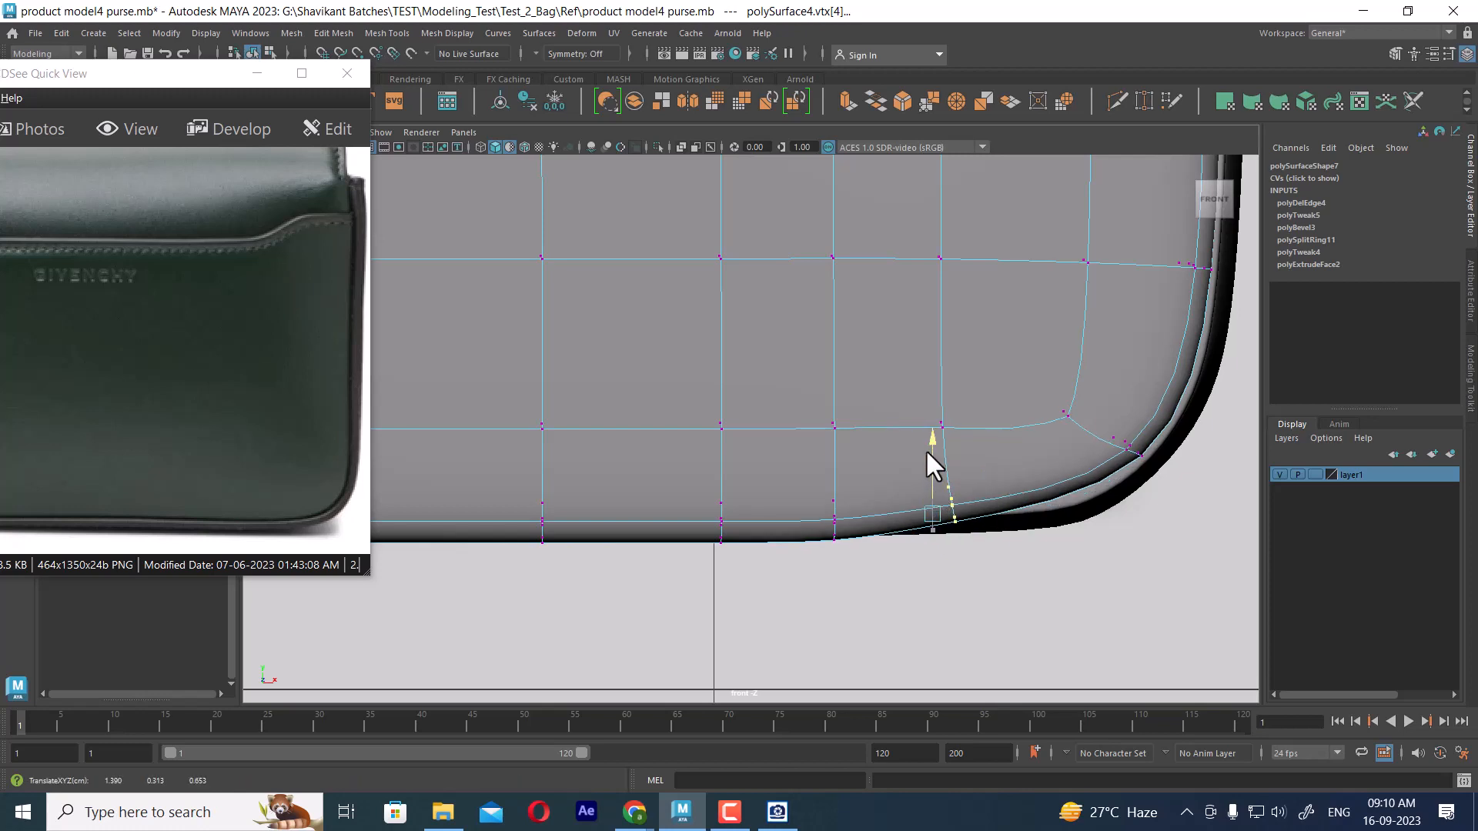
{"action": "left_click_drag", "start_coordinate": [925, 450], "coordinate": [913, 429]}
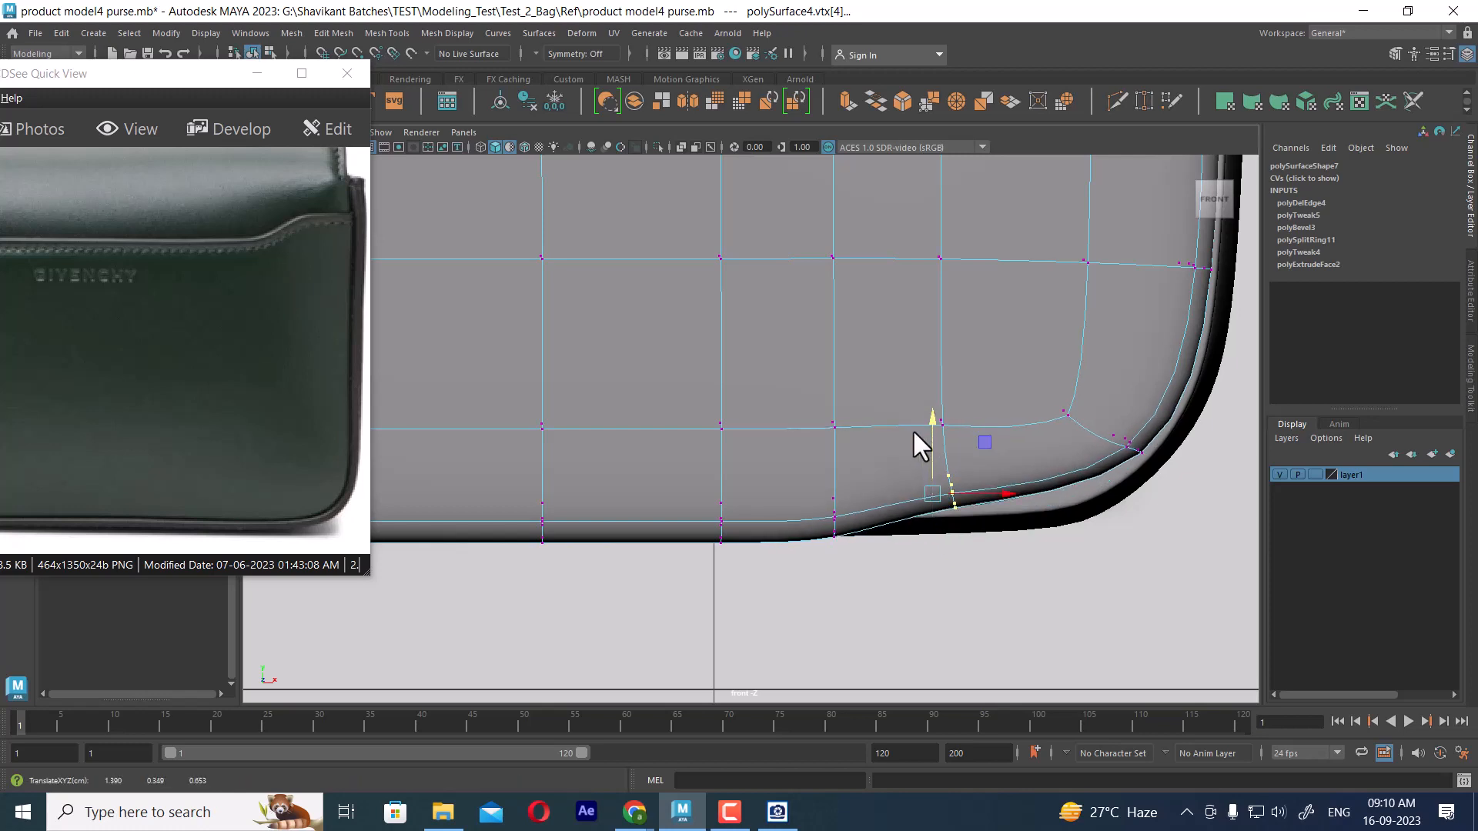
{"action": "middle_click_drag", "start_coordinate": [883, 502], "coordinate": [1116, 514], "text": "alt"}
{"action": "scroll", "coordinate": [1077, 531], "scroll_direction": "down", "scroll_amount": 3}
{"action": "scroll", "coordinate": [907, 497], "scroll_direction": "up", "scroll_amount": 2}
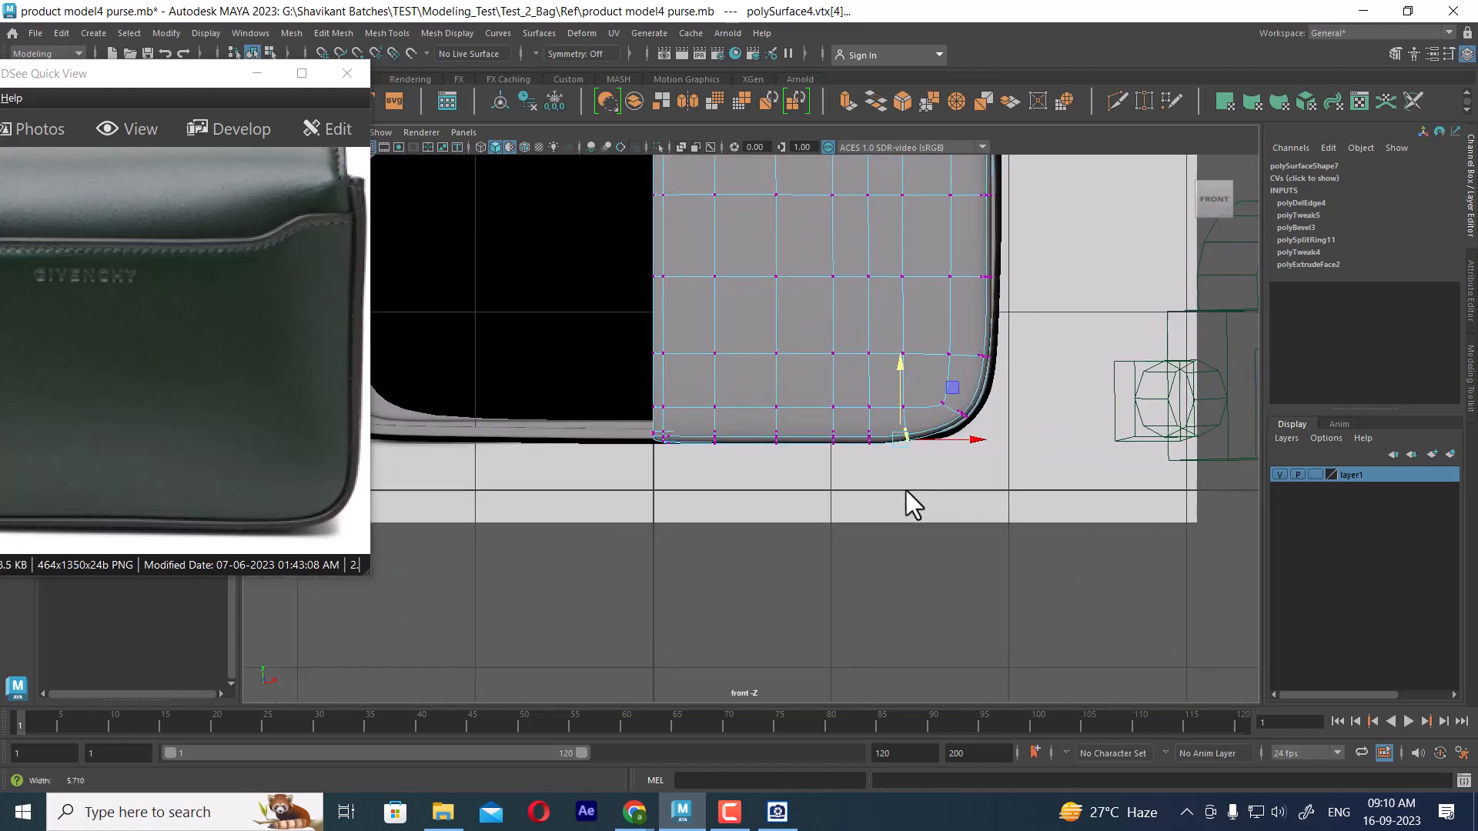
- Select the vertices along the pocket's bottom edge, raise them slightly above the bag's rim, and check the underside
{"action": "left_click_drag", "start_coordinate": [989, 508], "coordinate": [594, 421]}
{"action": "left_click_drag", "start_coordinate": [768, 521], "coordinate": [779, 406], "text": "alt"}
{"action": "left_click_drag", "start_coordinate": [791, 470], "coordinate": [704, 485], "text": "alt"}
- Select the bottom vertices of the body panel behind the pocket (polySurface6), raise them slightly, and return to object mode
{"action": "left_click", "coordinate": [531, 394]}
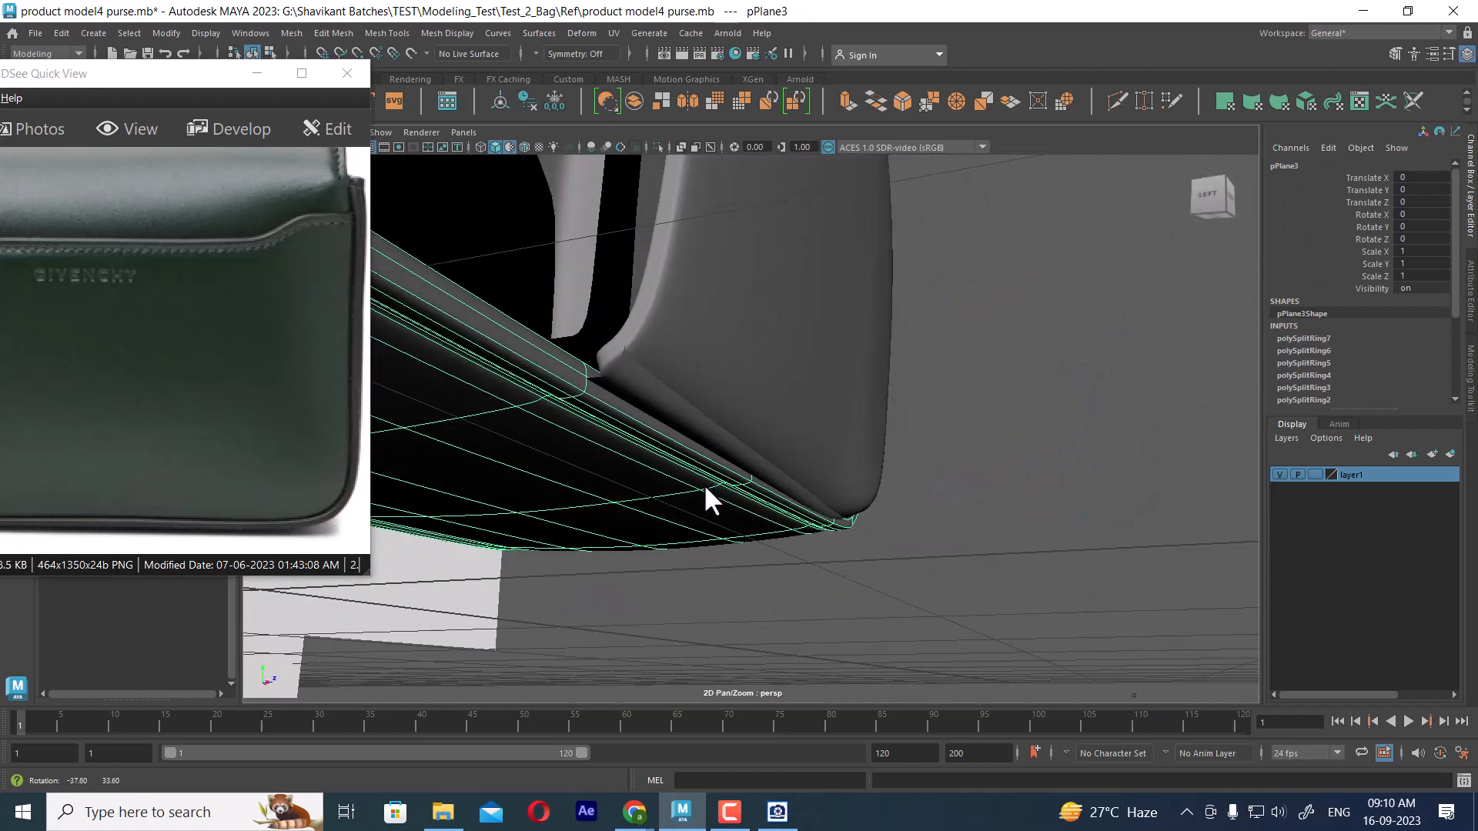
{"action": "left_click", "coordinate": [619, 380]}
{"action": "scroll", "coordinate": [631, 393], "scroll_direction": "down", "scroll_amount": 3}
{"action": "left_click_drag", "start_coordinate": [630, 391], "coordinate": [921, 501], "text": "alt"}
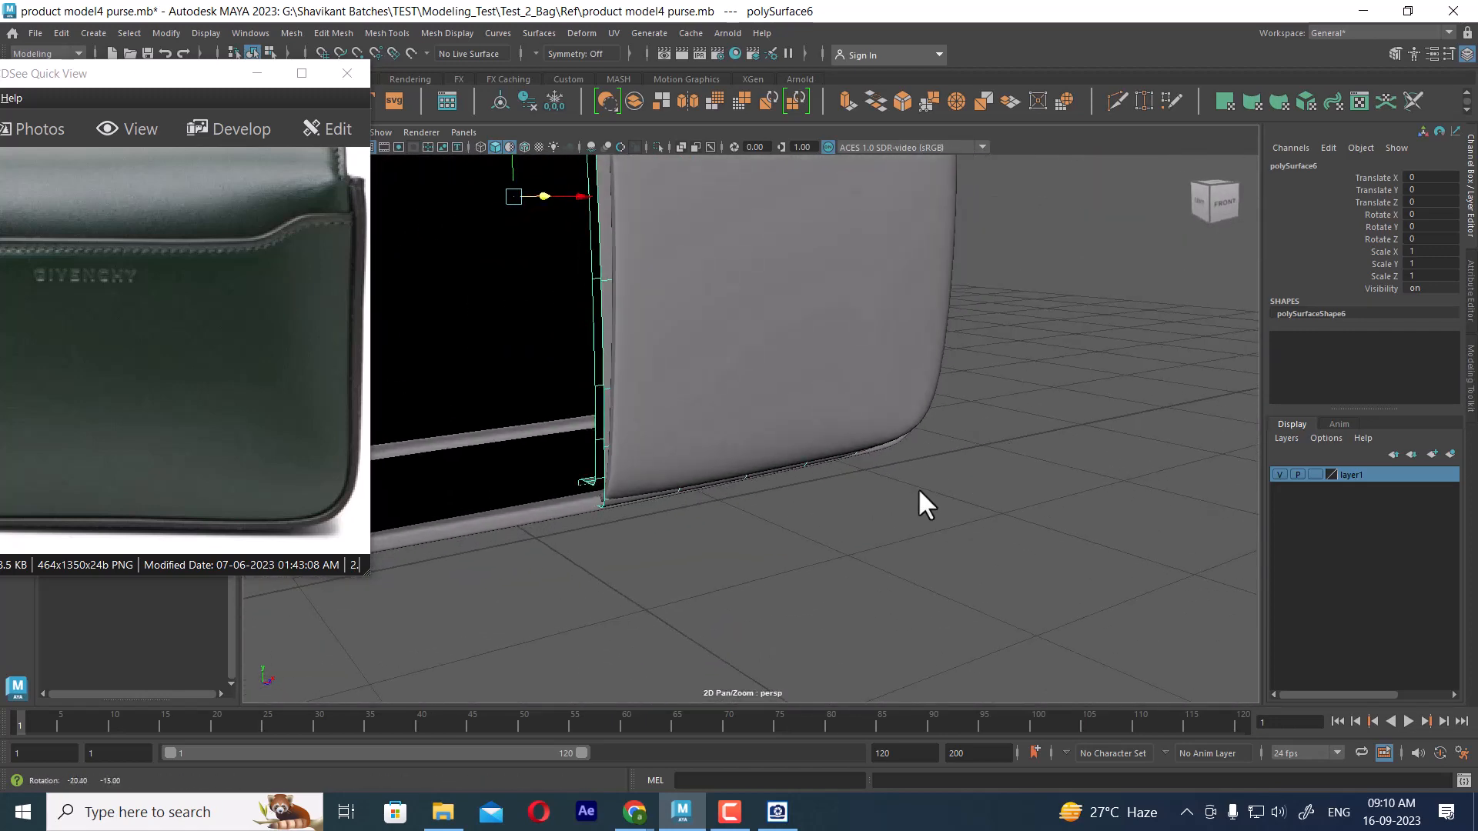
{"action": "right_click_drag", "start_coordinate": [1081, 352], "coordinate": [935, 293]}
{"action": "left_click_drag", "start_coordinate": [935, 296], "coordinate": [811, 528], "text": "alt"}
{"action": "key", "text": "space"}
{"action": "left_click_drag", "start_coordinate": [547, 470], "coordinate": [541, 414]}
{"action": "left_click_drag", "start_coordinate": [692, 516], "coordinate": [830, 522], "text": "alt"}
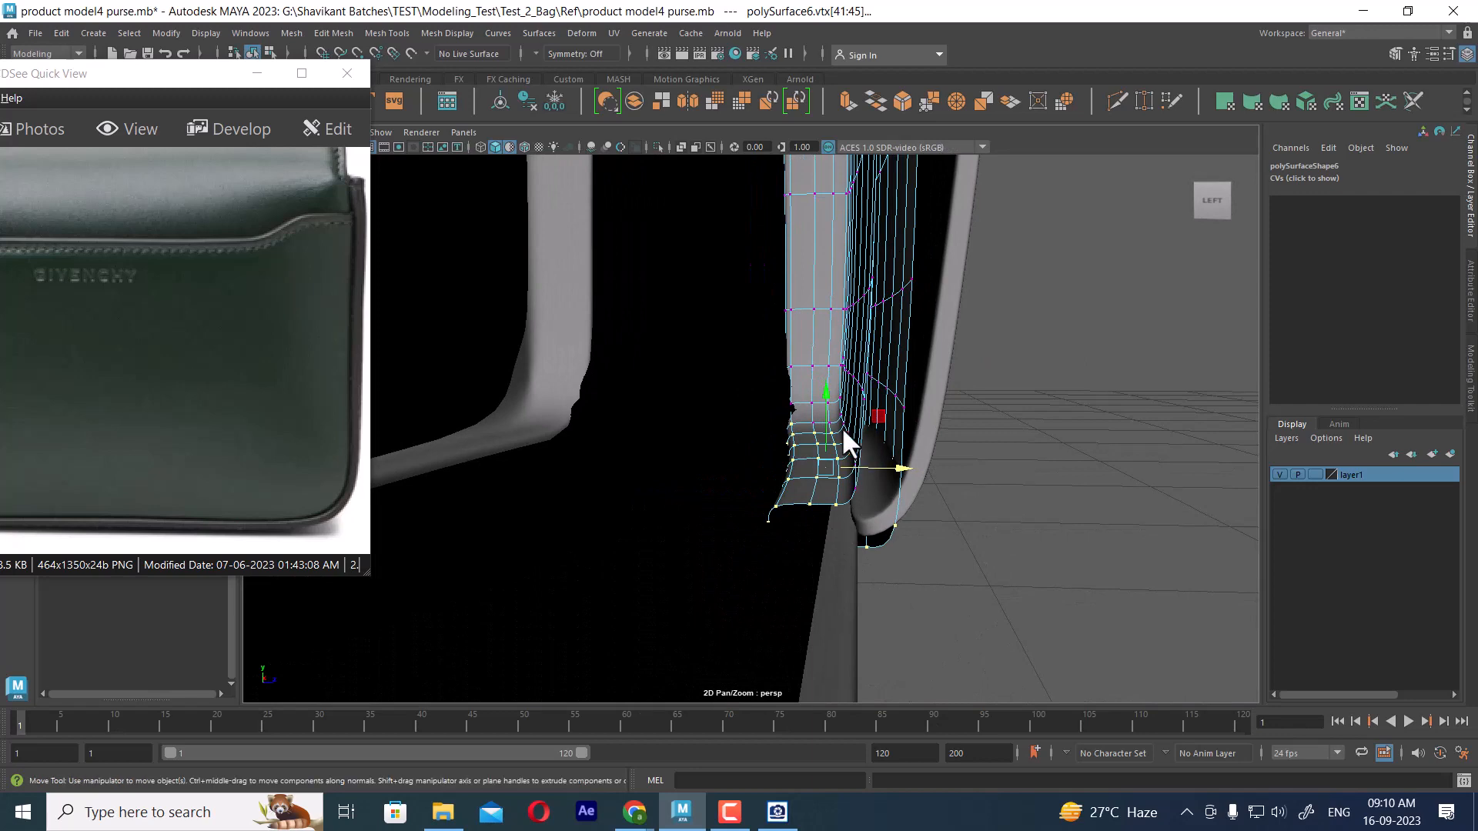
{"action": "left_click_drag", "start_coordinate": [825, 395], "coordinate": [820, 383]}
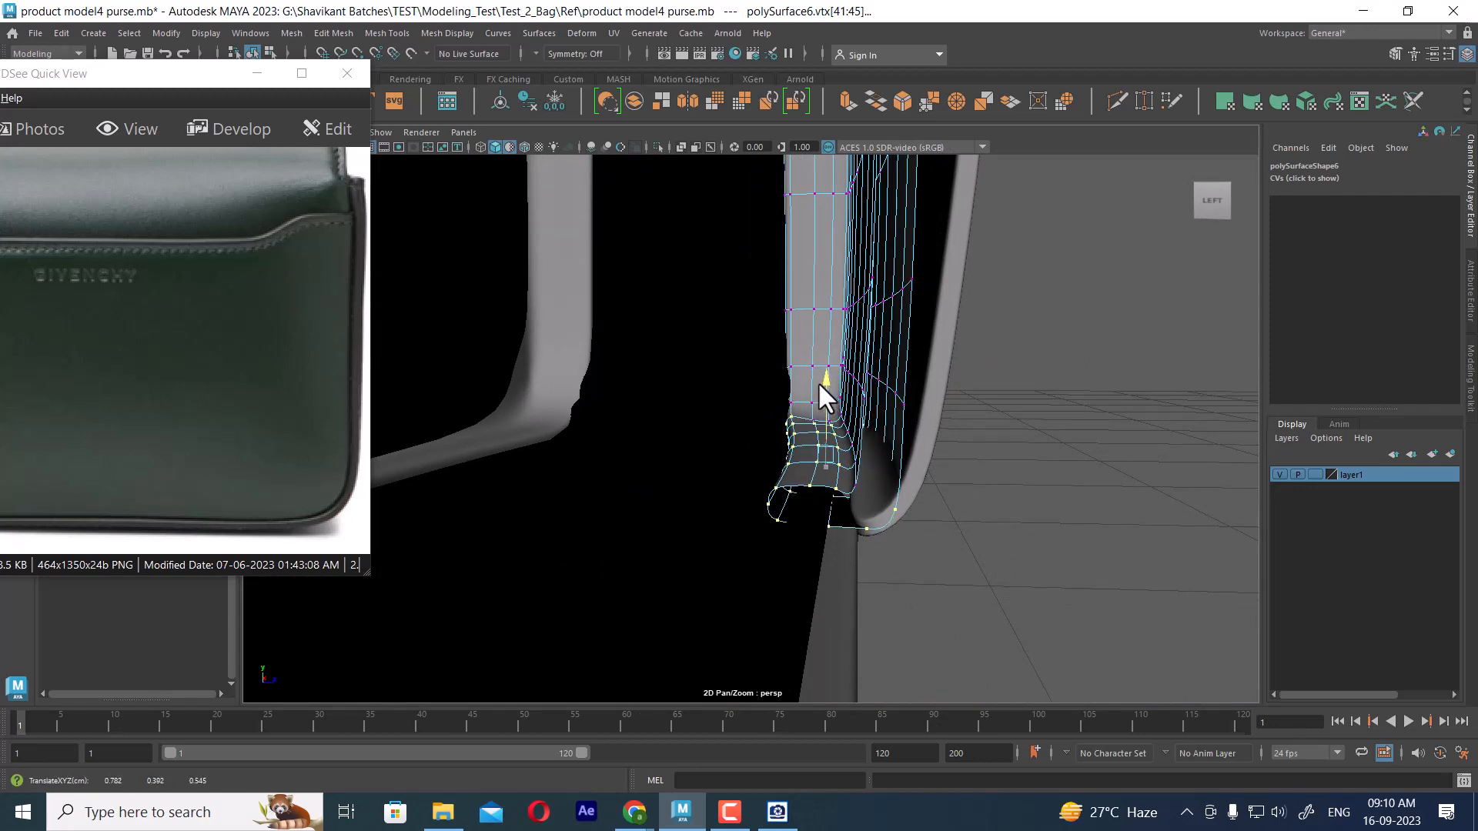
{"action": "left_click_drag", "start_coordinate": [921, 470], "coordinate": [904, 357], "text": "alt"}
{"action": "right_click_drag", "start_coordinate": [903, 357], "coordinate": [1045, 382]}
- Select the pocket panel and compare its bottom edge and rounded corner with the bag's rim in the front view
{"action": "left_click_drag", "start_coordinate": [884, 385], "coordinate": [880, 423]}
{"action": "left_click", "coordinate": [992, 404]}
{"action": "scroll", "coordinate": [940, 461], "scroll_direction": "up", "scroll_amount": 2}
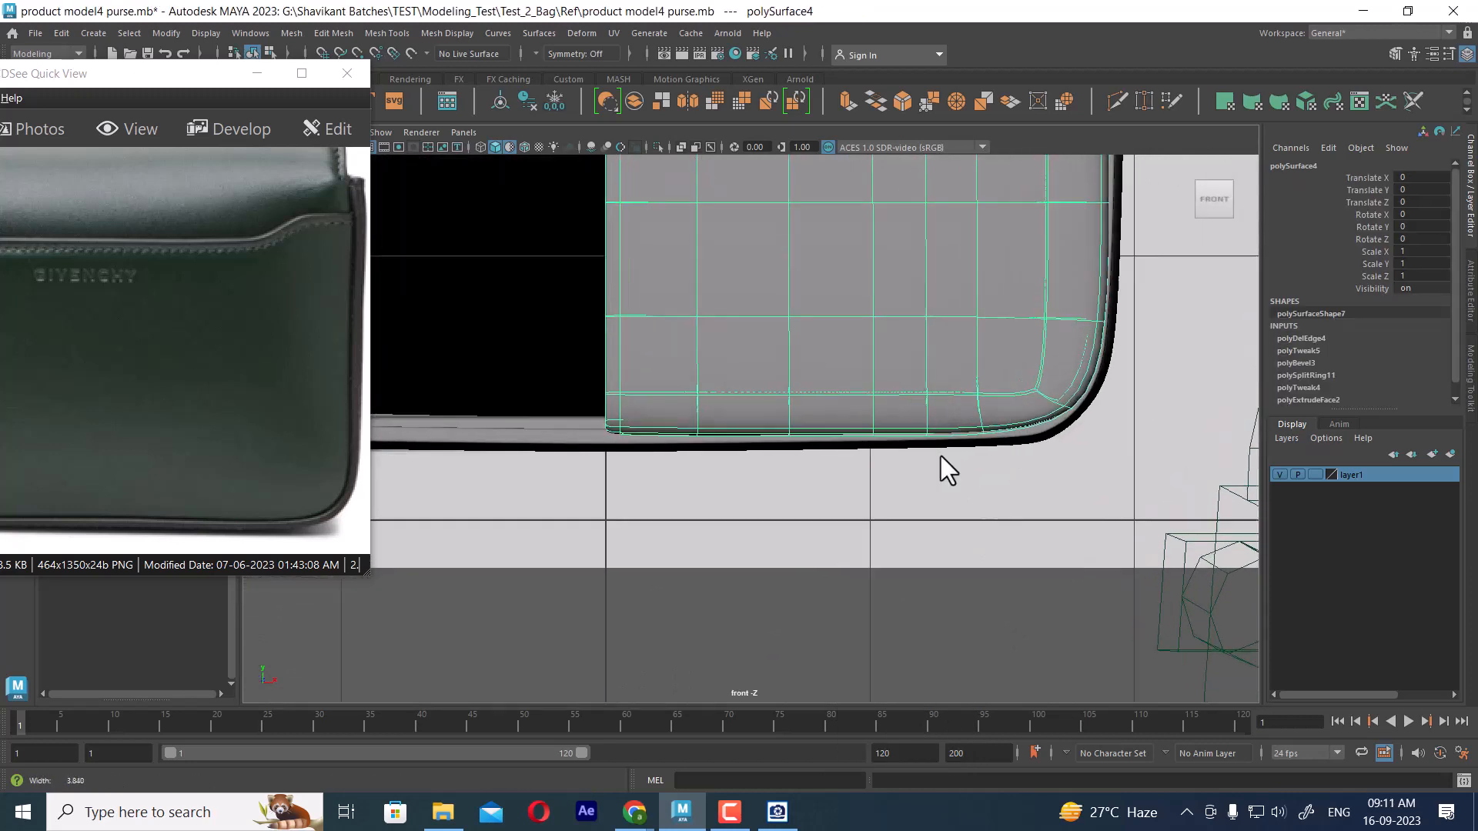
{"action": "scroll", "coordinate": [966, 517], "scroll_direction": "down", "scroll_amount": 2}
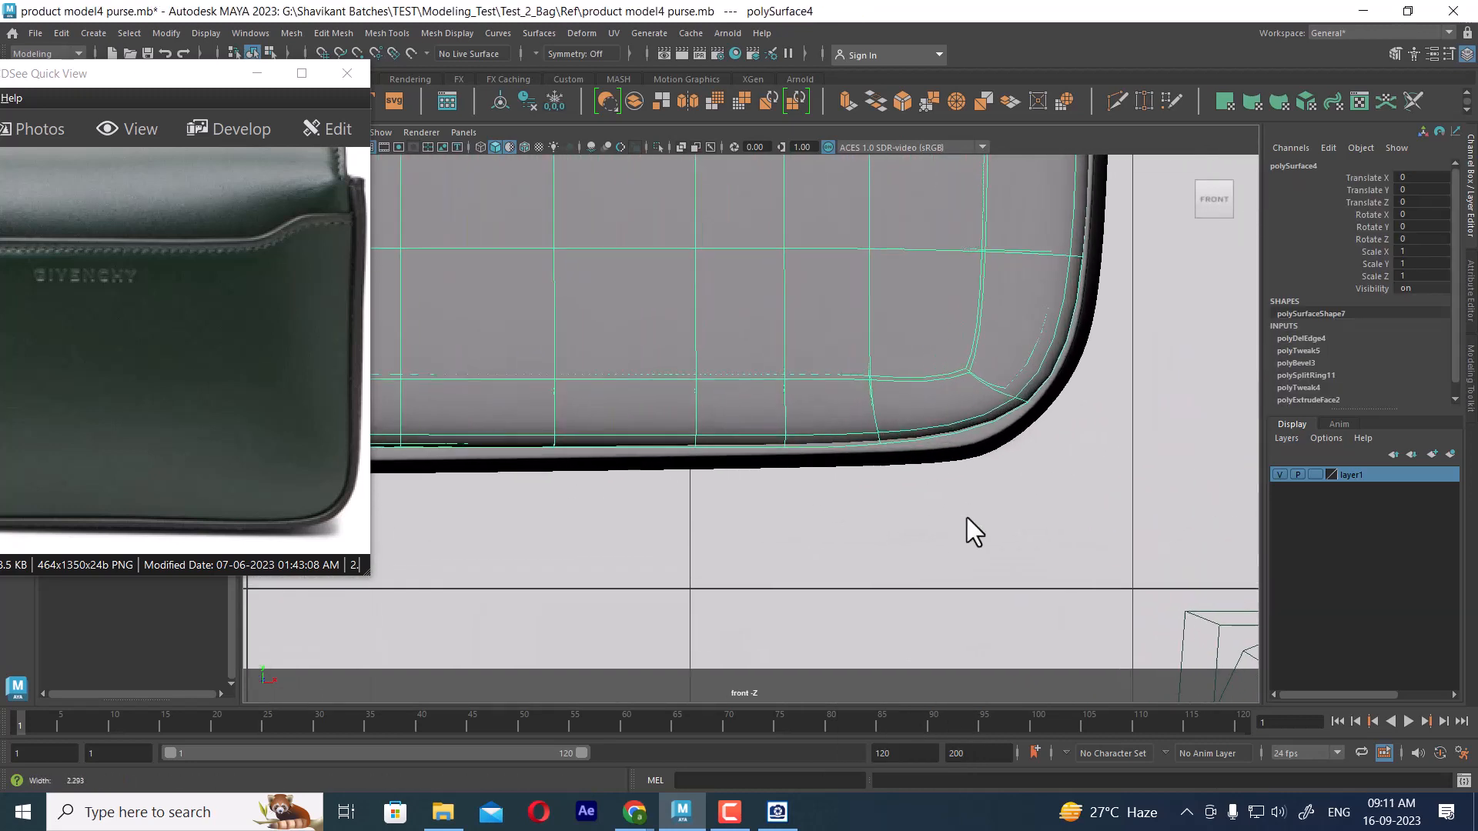
{"action": "scroll", "coordinate": [1041, 376], "scroll_direction": "up", "scroll_amount": 2}
{"action": "right_click", "coordinate": [1211, 344]}
{"action": "scroll", "coordinate": [1113, 439], "scroll_direction": "down", "scroll_amount": 8}
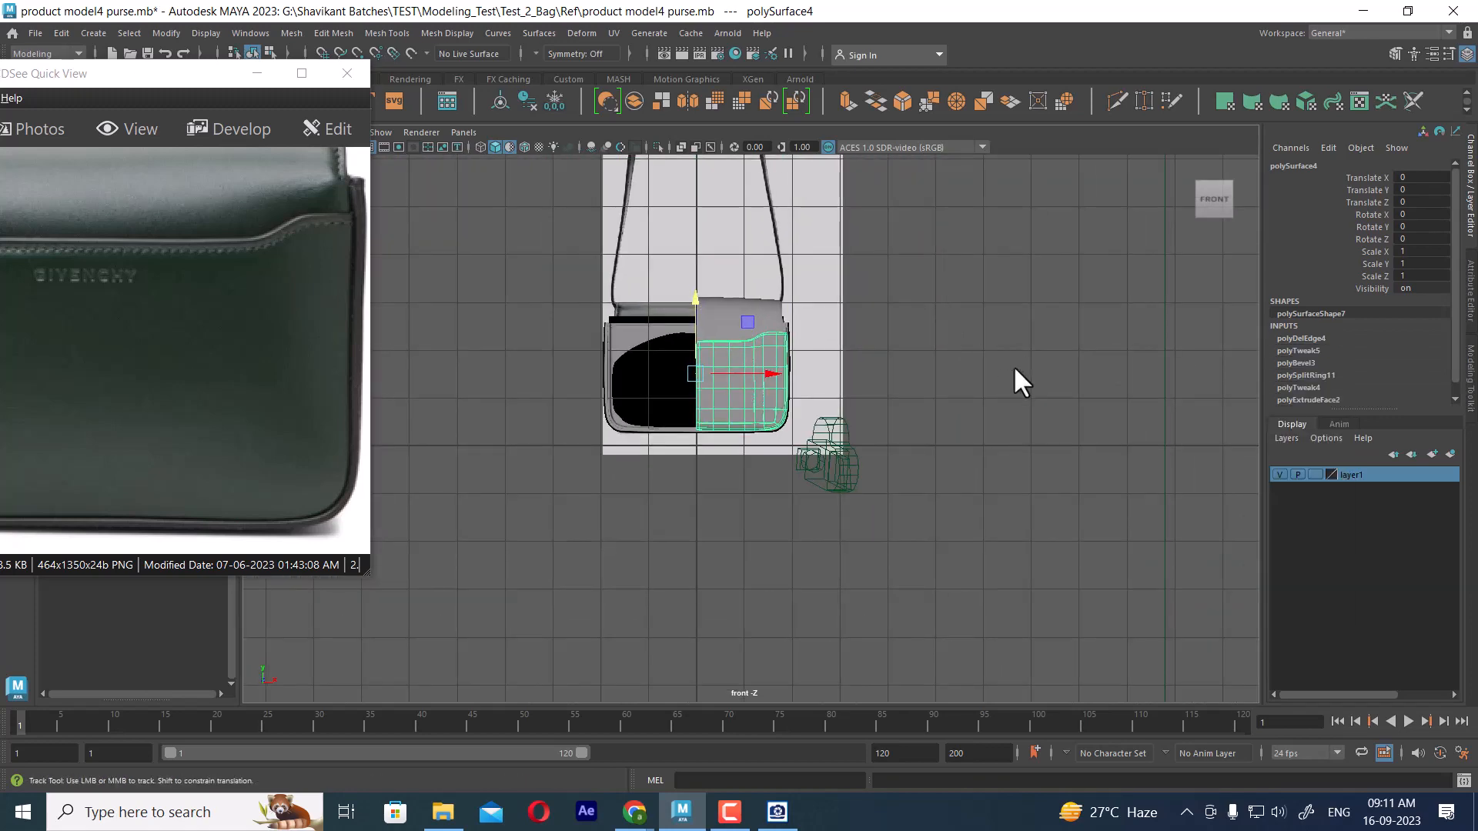
{"action": "middle_click_drag", "start_coordinate": [1013, 365], "coordinate": [995, 374], "text": "alt"}
{"action": "scroll", "coordinate": [1030, 388], "scroll_direction": "up", "scroll_amount": 5}
- Select and adjust the pocket's rounded-corner vertices and shift the neighbouring bottom-edge vertices away from the corner, following the bag's rim
{"action": "right_click_drag", "start_coordinate": [1082, 303], "coordinate": [1010, 307]}
{"action": "scroll", "coordinate": [841, 477], "scroll_direction": "up", "scroll_amount": 1}
{"action": "scroll", "coordinate": [908, 553], "scroll_direction": "up", "scroll_amount": 2}
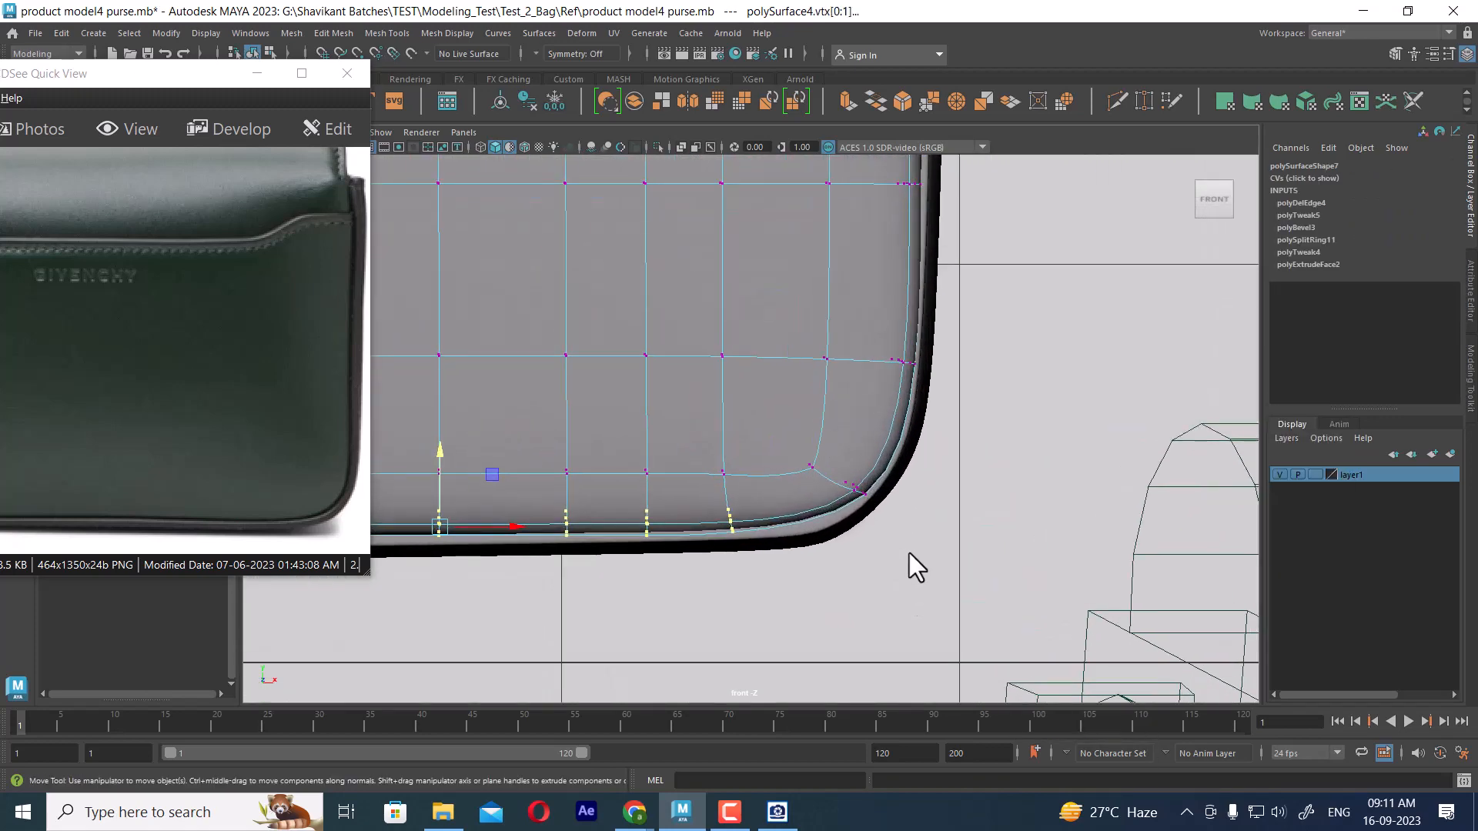
{"action": "left_click_drag", "start_coordinate": [816, 460], "coordinate": [912, 528]}
{"action": "scroll", "coordinate": [855, 500], "scroll_direction": "up", "scroll_amount": 1}
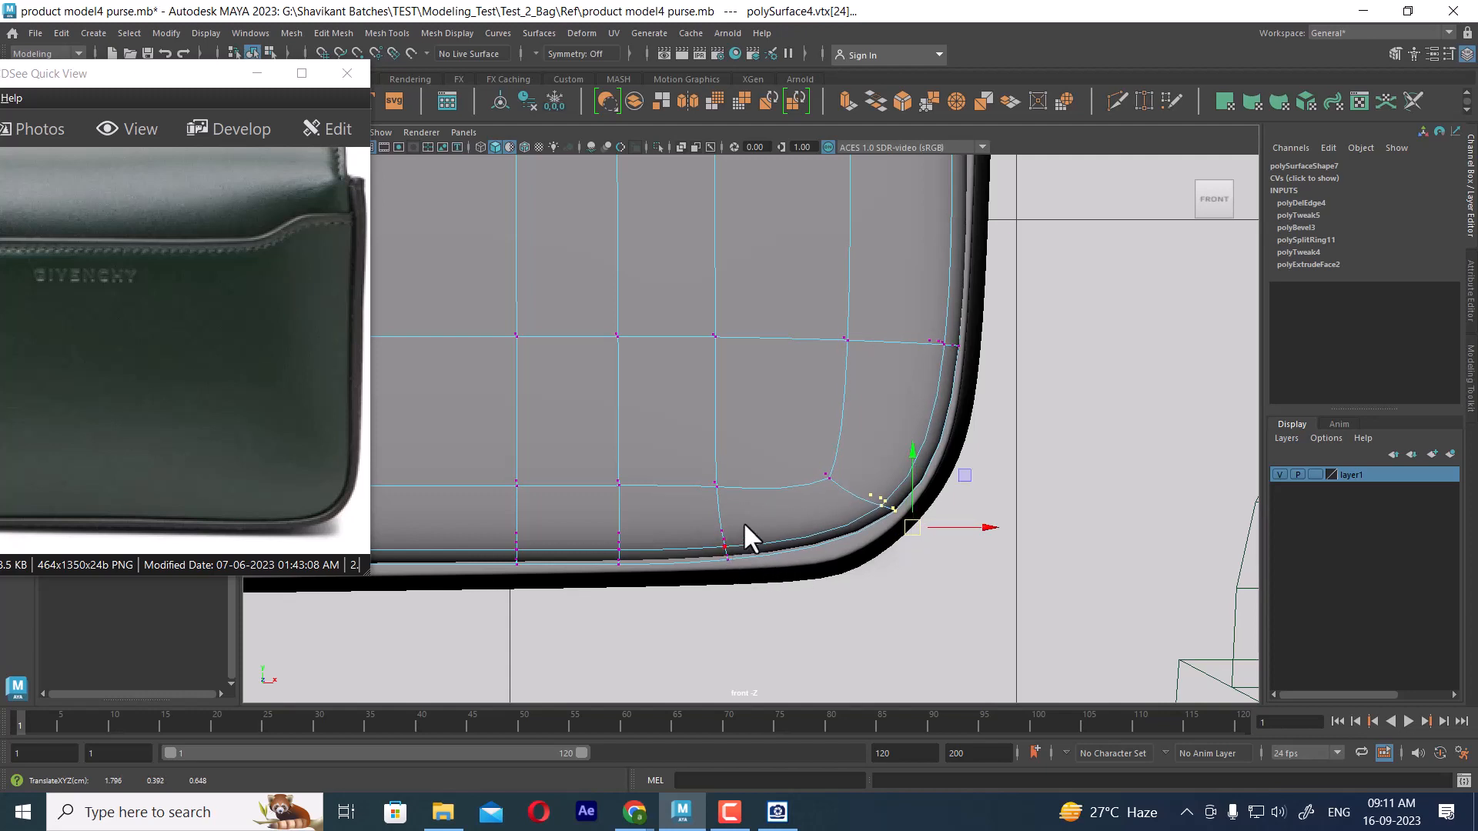
{"action": "left_click_drag", "start_coordinate": [742, 521], "coordinate": [675, 602]}
- Insert a vertical edge loop beside the pocket's rounded corner and reposition its bottom vertices to follow the rim's curve
{"action": "right_click_drag", "start_coordinate": [802, 523], "coordinate": [937, 542]}
{"action": "left_click", "coordinate": [790, 338]}
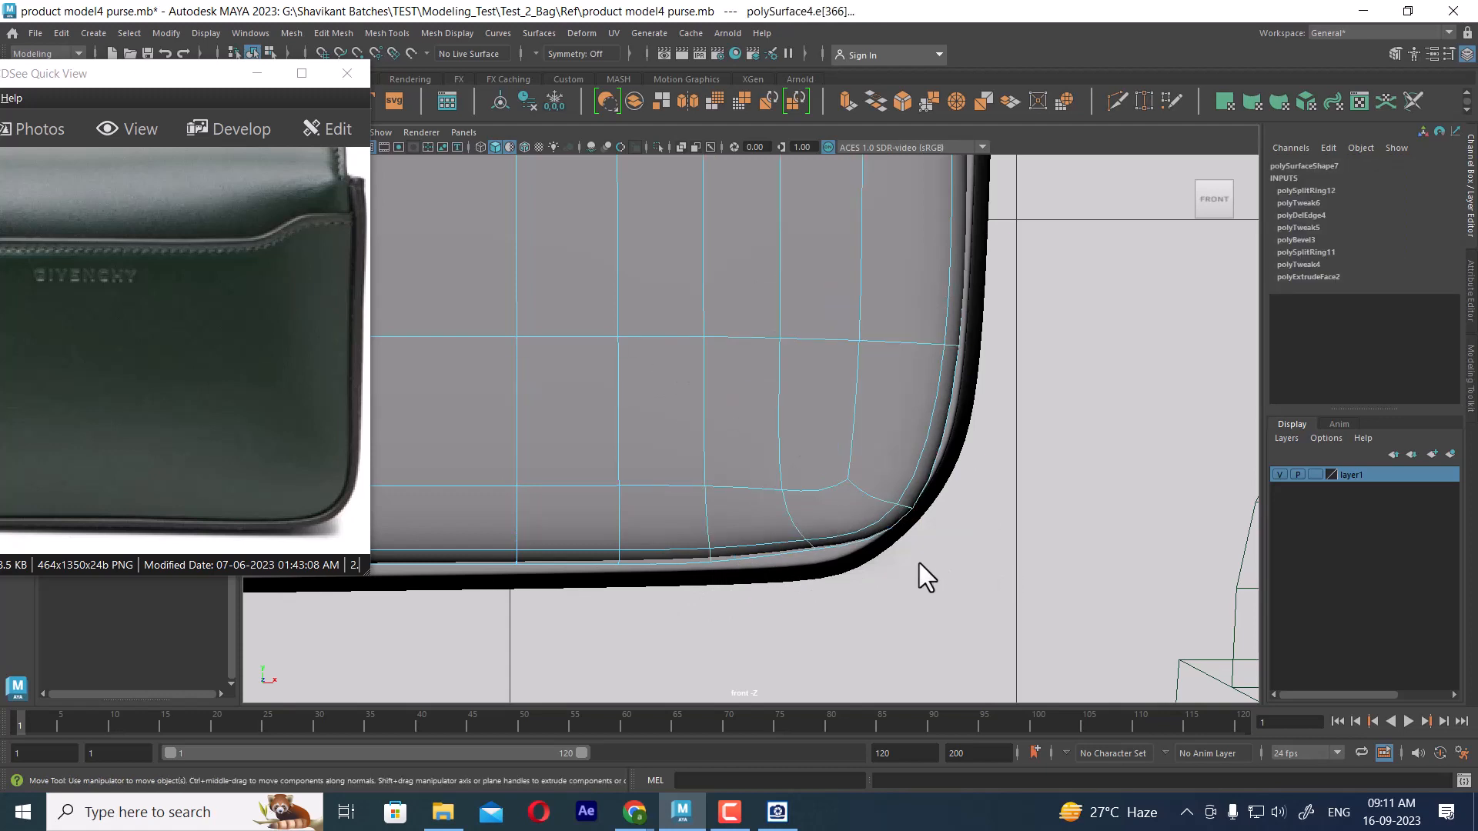
{"action": "right_click_drag", "start_coordinate": [862, 405], "coordinate": [647, 333]}
{"action": "left_click_drag", "start_coordinate": [856, 617], "coordinate": [800, 552]}
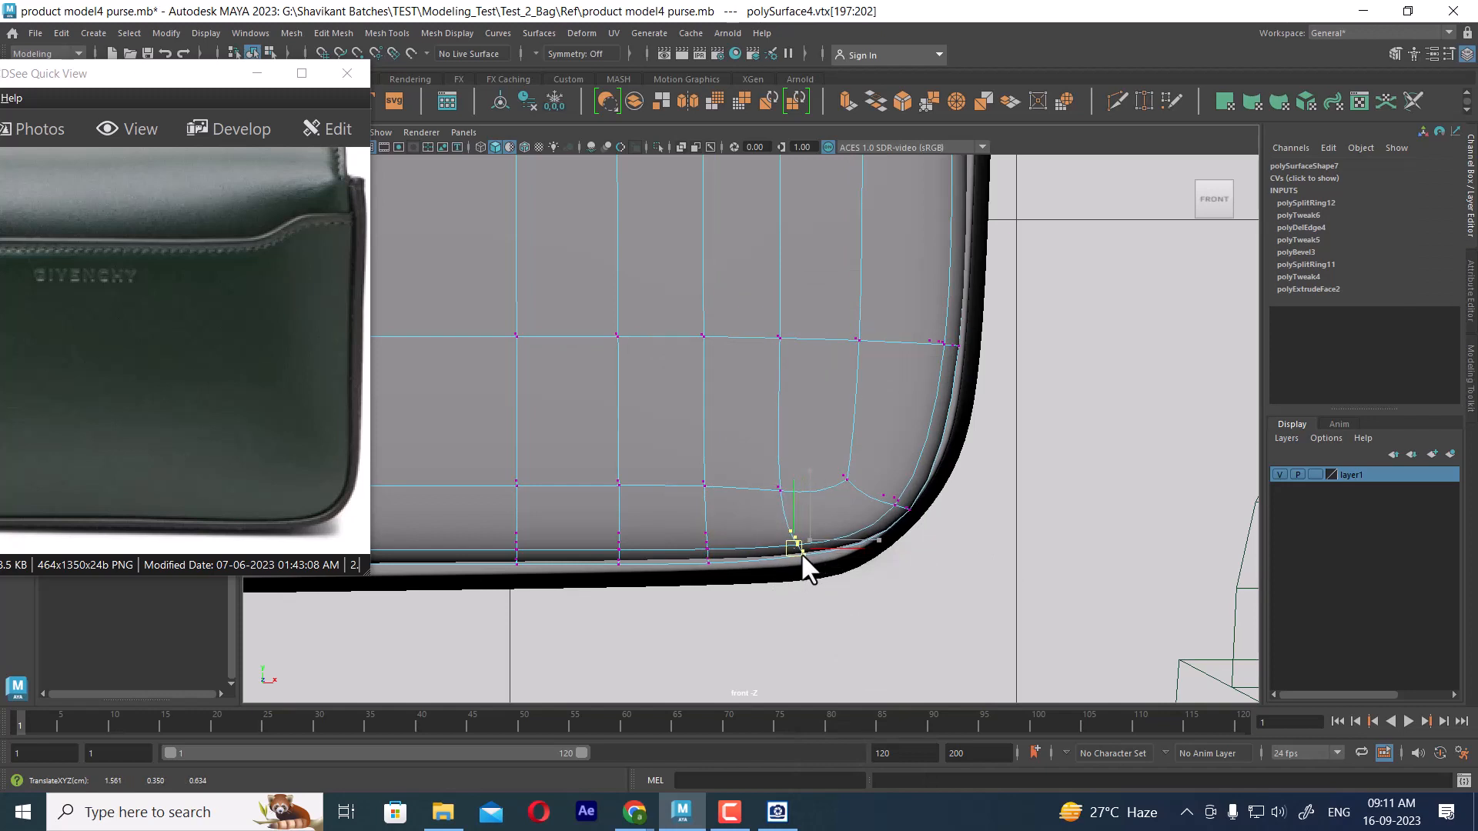
{"action": "left_click_drag", "start_coordinate": [952, 477], "coordinate": [827, 438]}
- Return to the perspective view in object mode and examine the fit of the pocket's corner and bottom edge from several sides
{"action": "key", "text": "space"}
{"action": "right_click_drag", "start_coordinate": [799, 327], "coordinate": [871, 305]}
{"action": "left_click_drag", "start_coordinate": [854, 431], "coordinate": [808, 523], "text": "alt"}
{"action": "left_click", "coordinate": [1010, 577]}
{"action": "left_click_drag", "start_coordinate": [1009, 578], "coordinate": [988, 519], "text": "alt"}
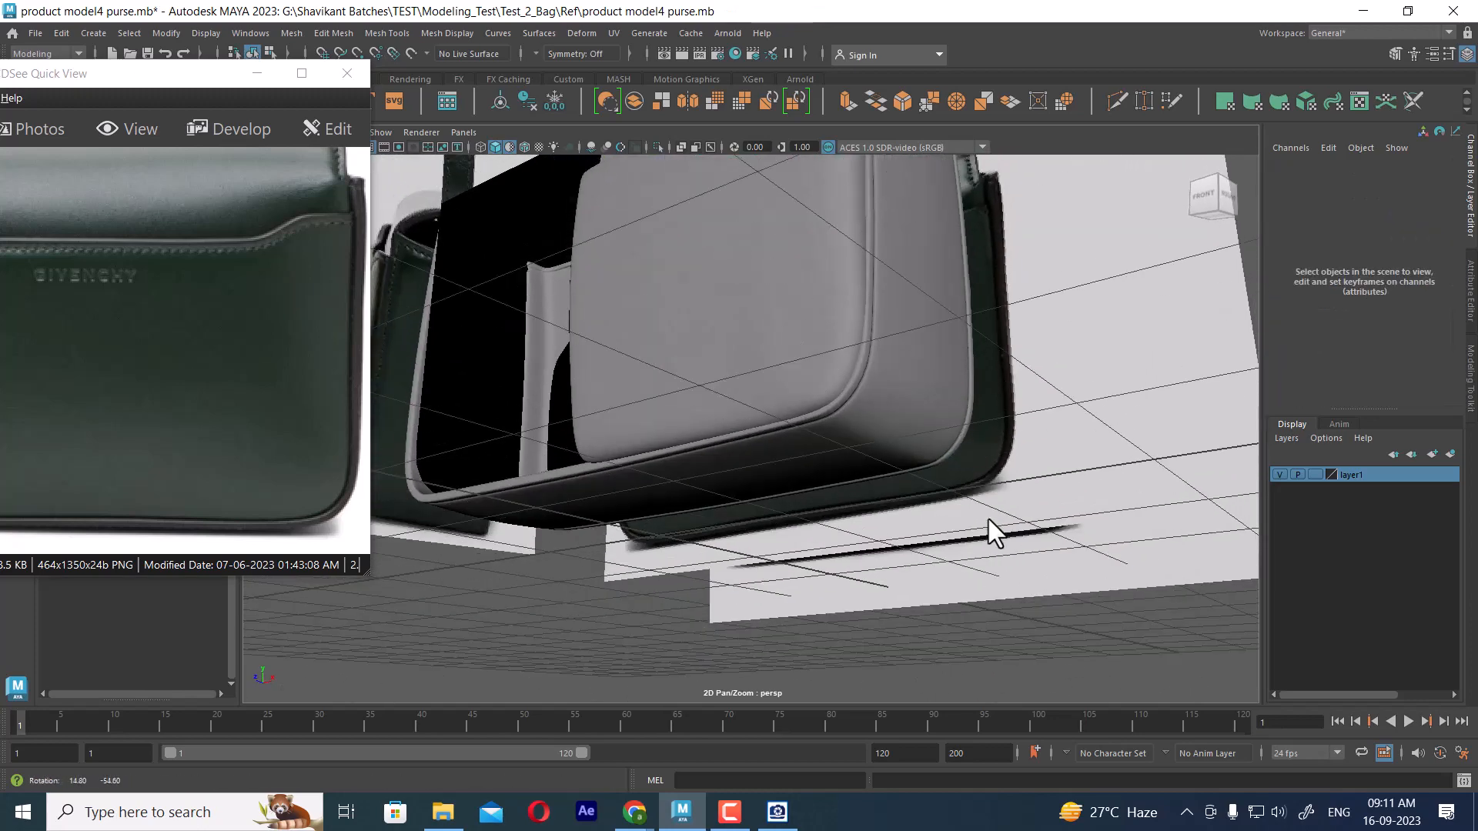
{"action": "right_click_drag", "start_coordinate": [845, 377], "coordinate": [865, 371], "text": "alt"}
{"action": "mouse_move", "coordinate": [865, 371]}
{"action": "left_mouse_down", "text": "alt"}
{"action": "mouse_move", "coordinate": [846, 427]}
{"action": "mouse_move", "coordinate": [865, 377]}
{"action": "left_mouse_up", "text": "alt"}
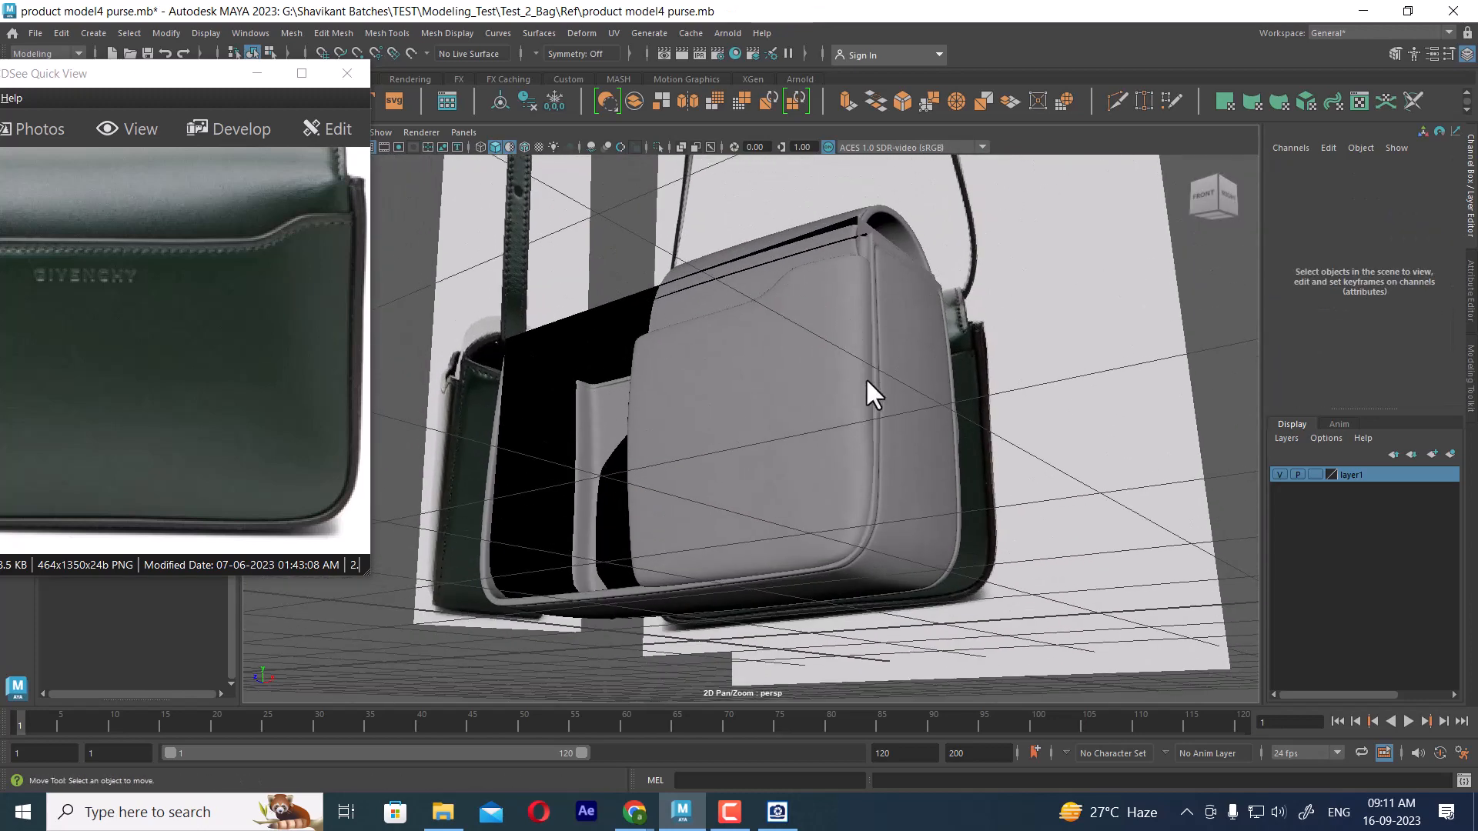
{"action": "left_click_drag", "start_coordinate": [611, 596], "coordinate": [798, 593], "text": "alt"}
{"action": "left_click", "coordinate": [778, 605]}
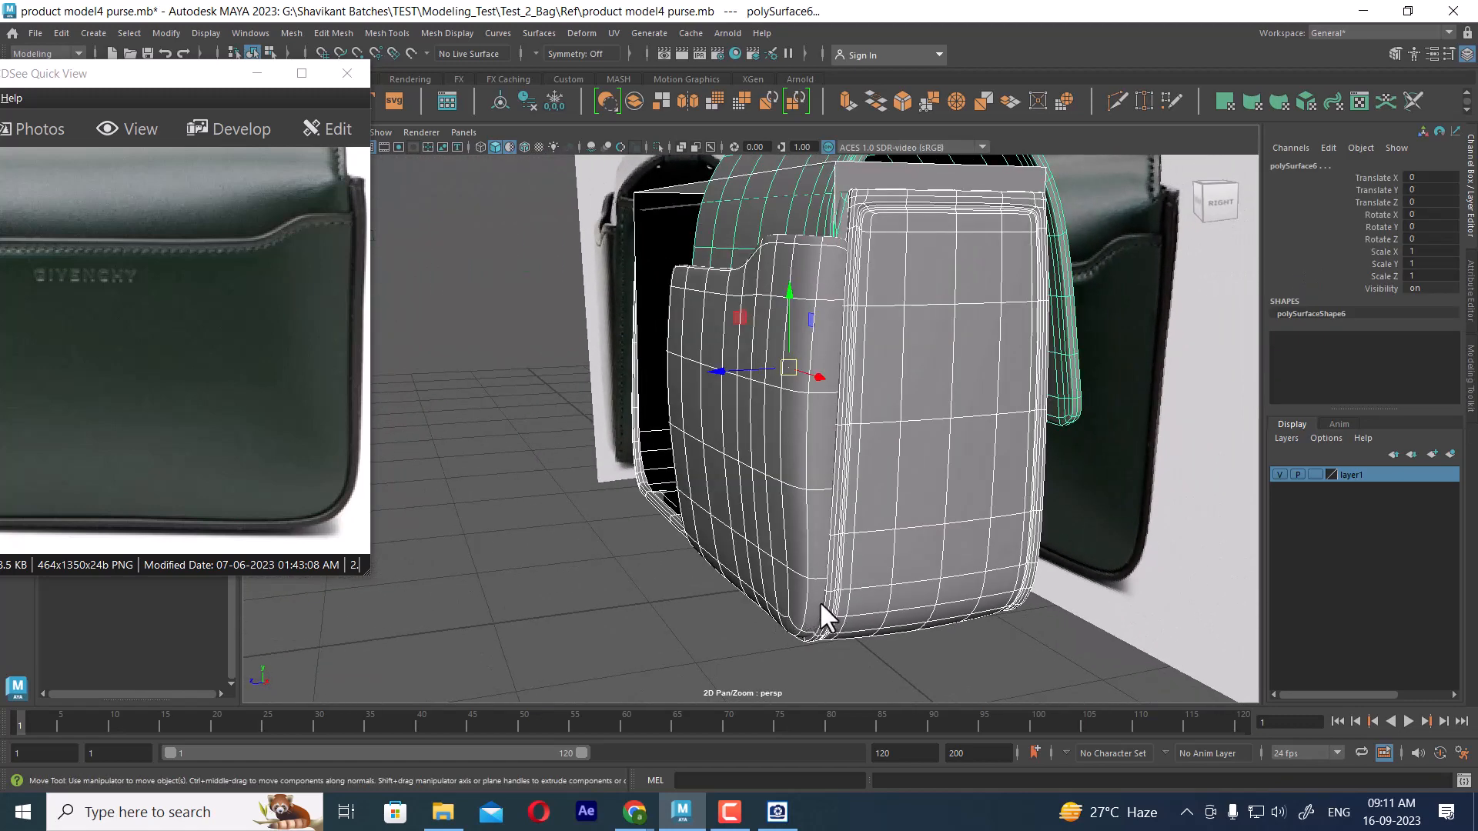
{"action": "right_click_drag", "start_coordinate": [819, 600], "coordinate": [854, 622], "text": "alt"}
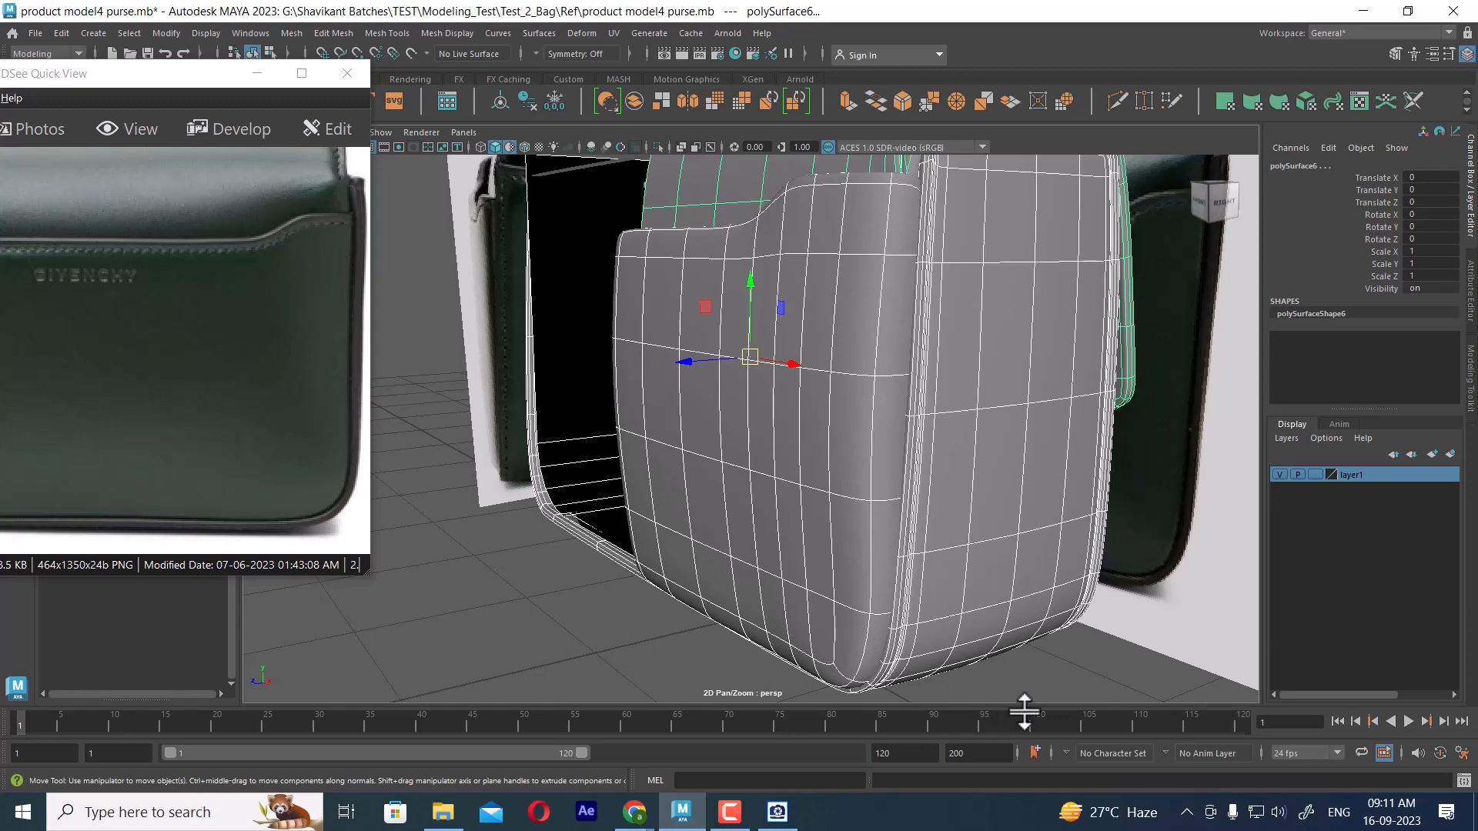
{"action": "right_click_drag", "start_coordinate": [1024, 710], "coordinate": [955, 625], "text": "alt"}
{"action": "left_click", "coordinate": [954, 625]}
{"action": "mouse_move", "coordinate": [866, 614]}
{"action": "left_mouse_down", "text": "alt"}
{"action": "mouse_move", "coordinate": [894, 616]}
{"action": "mouse_move", "coordinate": [885, 644]}
{"action": "mouse_move", "coordinate": [842, 604]}
{"action": "left_mouse_up", "text": "alt"}
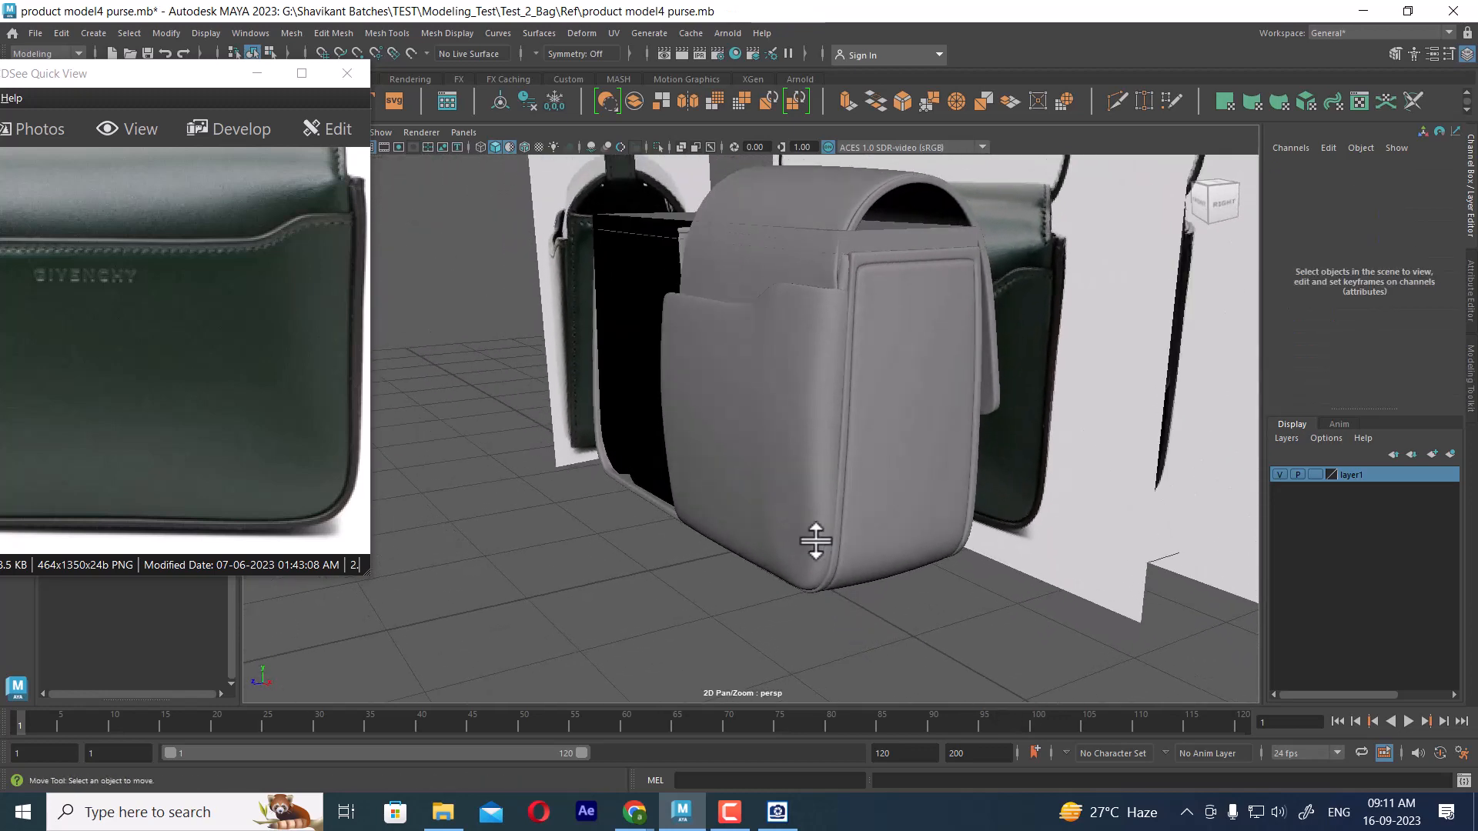
{"action": "left_click", "coordinate": [815, 538]}
{"action": "right_click_drag", "start_coordinate": [814, 538], "coordinate": [807, 437], "text": "alt"}
- Pull individual vertices near the pocket's lower rounded corner outward to even out the surface, then return to object mode
{"action": "double_click", "coordinate": [822, 540]}
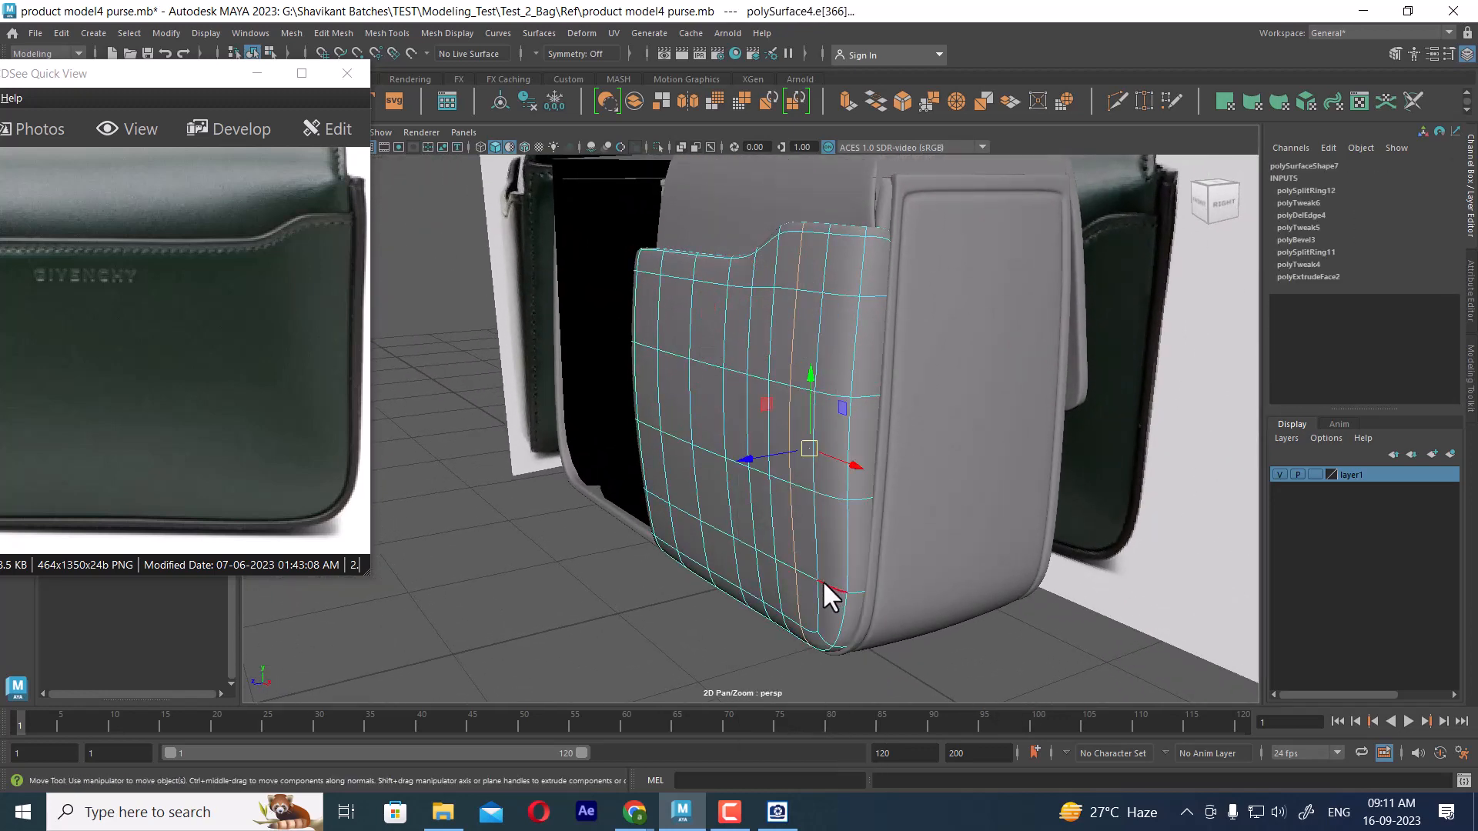
{"action": "left_click_drag", "start_coordinate": [822, 580], "coordinate": [838, 514], "text": "alt"}
{"action": "right_click_drag", "start_coordinate": [839, 513], "coordinate": [881, 499], "text": "alt"}
{"action": "right_click_drag", "start_coordinate": [881, 499], "coordinate": [796, 287]}
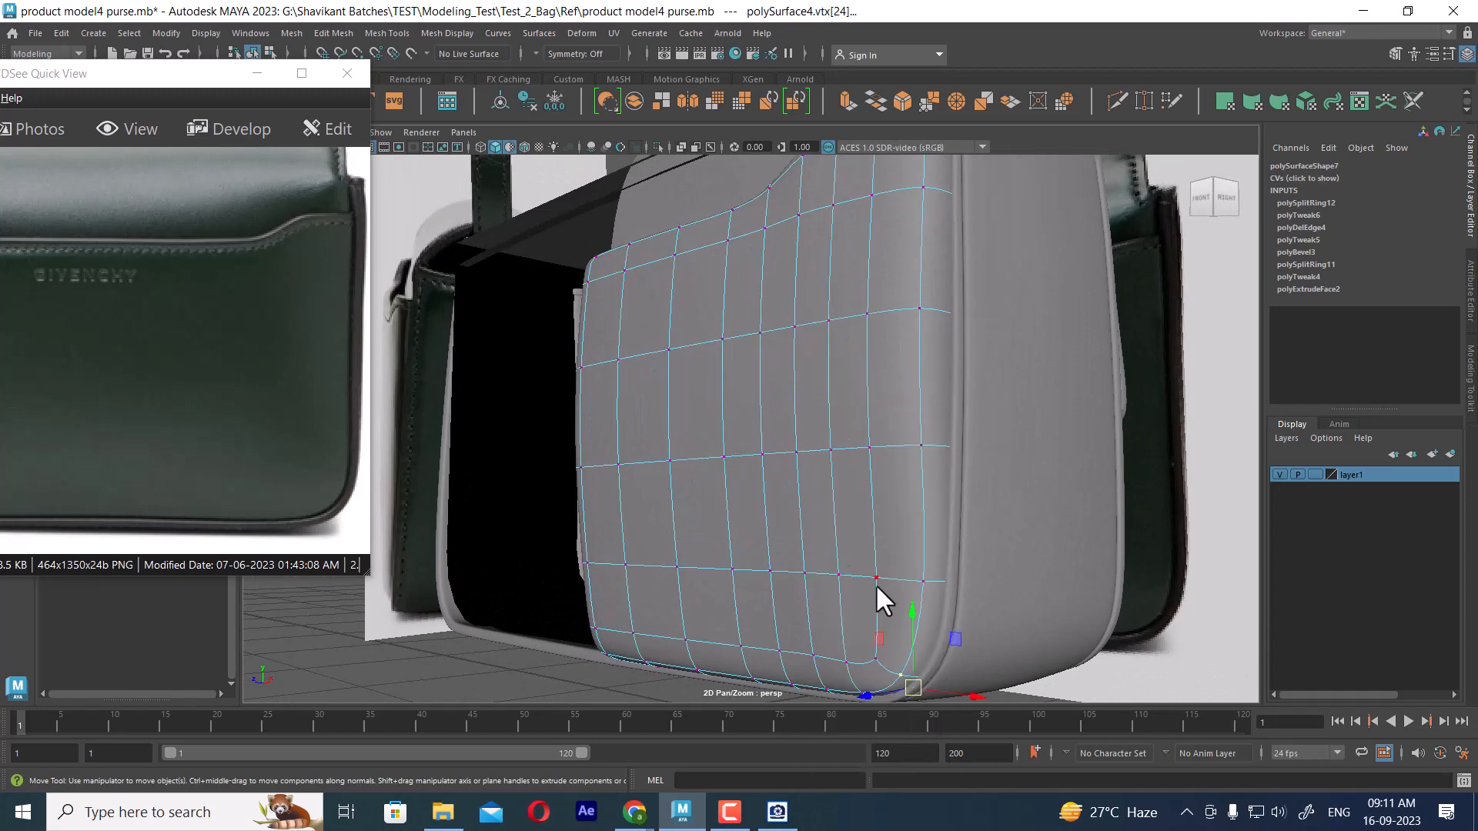
{"action": "left_click", "coordinate": [875, 582]}
{"action": "left_click_drag", "start_coordinate": [924, 606], "coordinate": [847, 356], "text": "alt"}
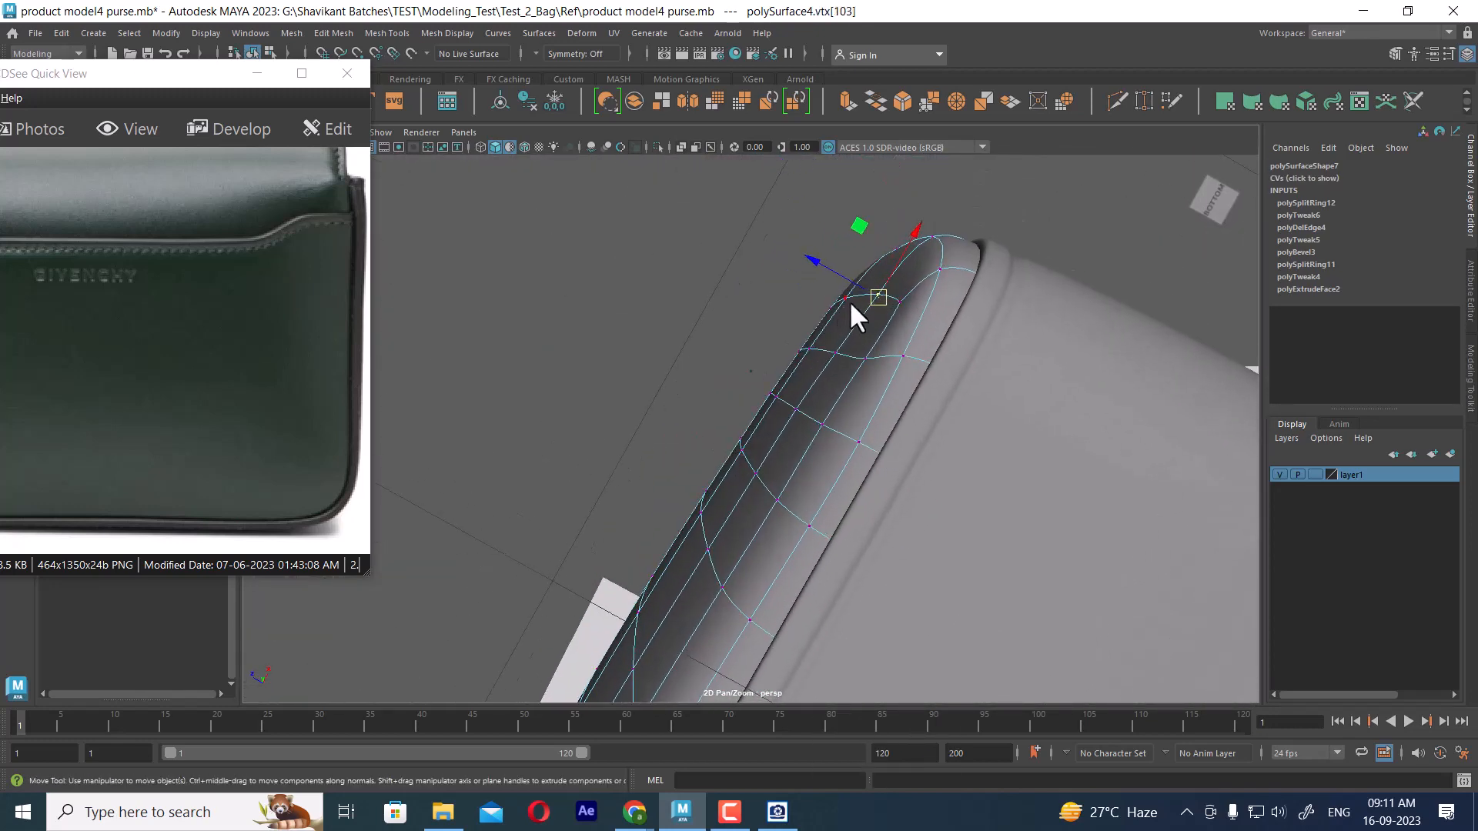
{"action": "left_click_drag", "start_coordinate": [849, 290], "coordinate": [838, 284]}
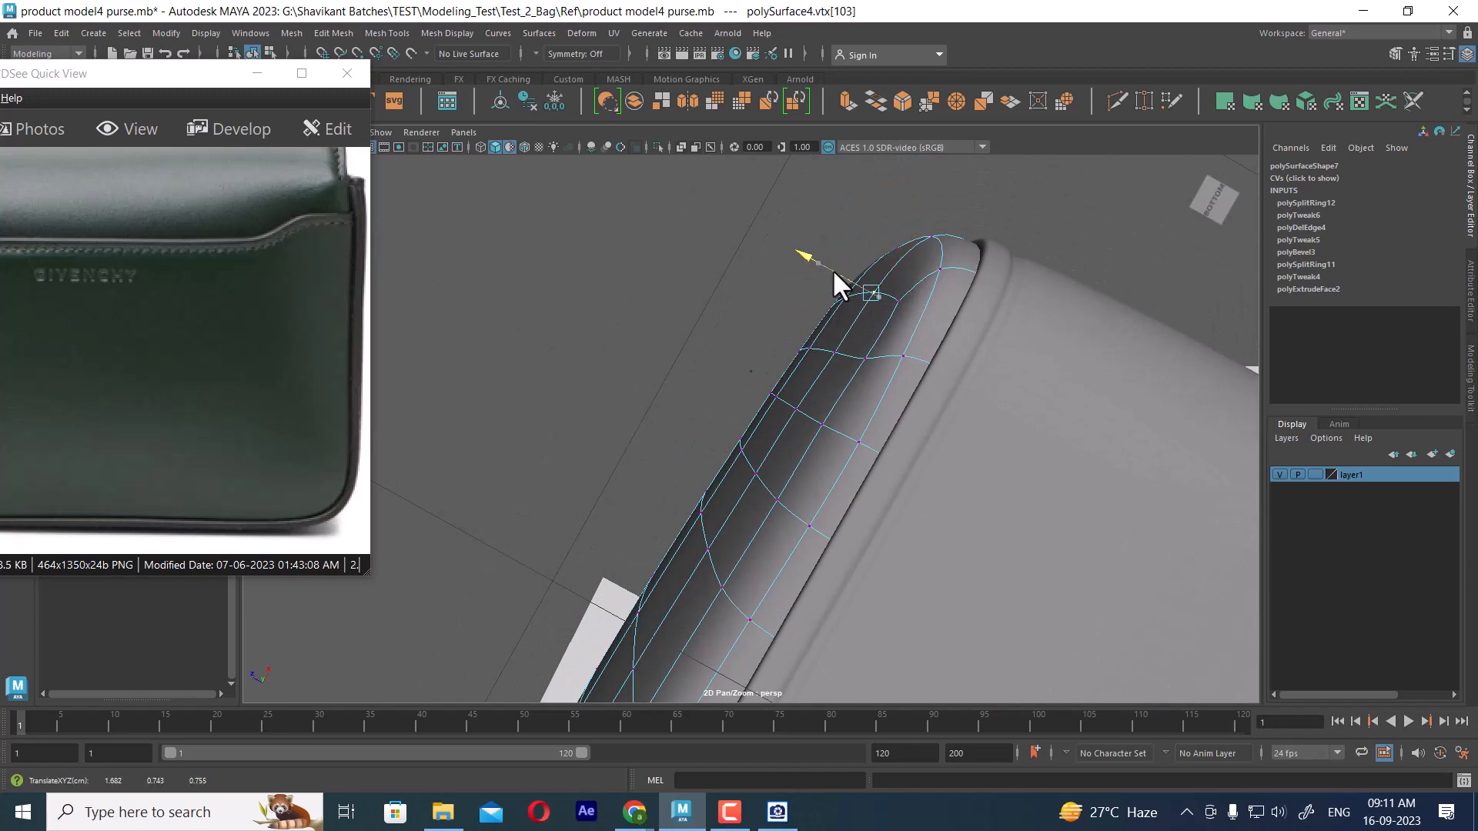
{"action": "left_click", "coordinate": [835, 351]}
{"action": "mouse_move", "coordinate": [805, 335]}
{"action": "left_mouse_down"}
{"action": "mouse_move", "coordinate": [850, 420]}
{"action": "mouse_move", "coordinate": [804, 361]}
{"action": "left_mouse_up"}
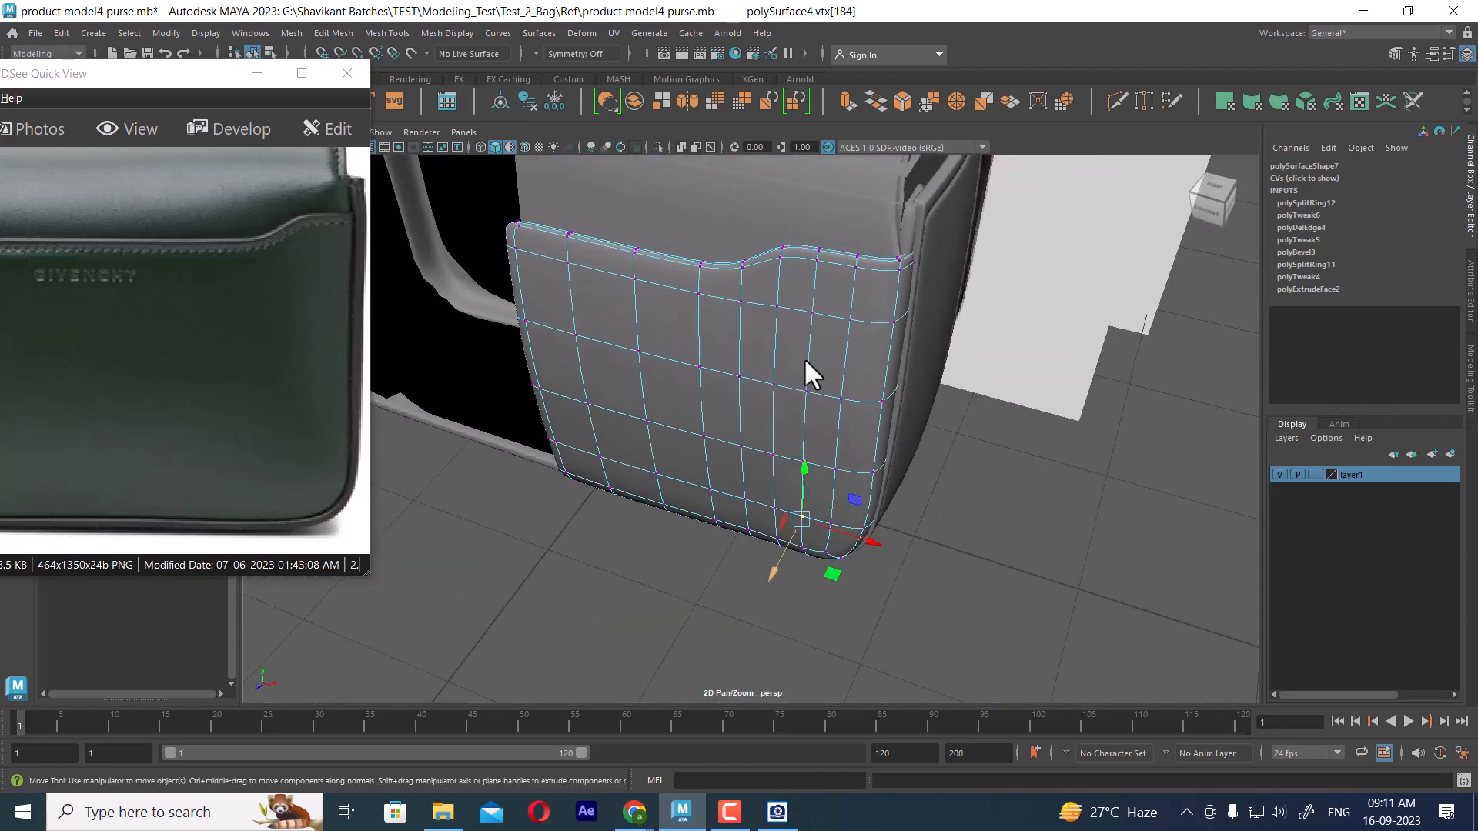
{"action": "right_click_drag", "start_coordinate": [805, 360], "coordinate": [907, 330]}
- Examine the pocket's lower corner and side curvature with smooth preview off and on
{"action": "left_click_drag", "start_coordinate": [949, 616], "coordinate": [818, 555], "text": "alt"}
{"action": "scroll", "coordinate": [812, 492], "scroll_direction": "up", "scroll_amount": 2}
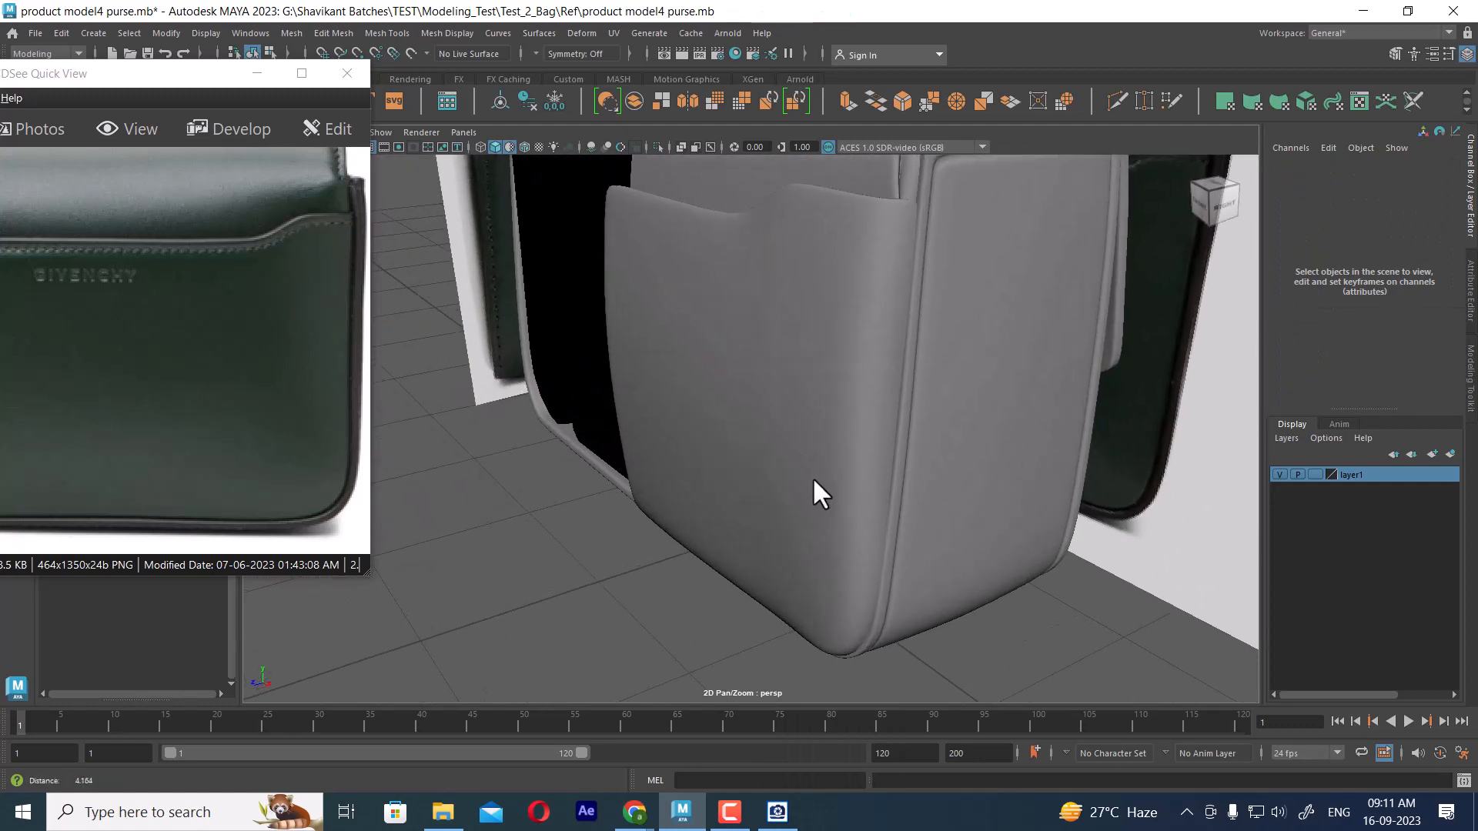
{"action": "left_click", "coordinate": [793, 462]}
{"action": "left_click_drag", "start_coordinate": [761, 453], "coordinate": [775, 394], "text": "alt"}
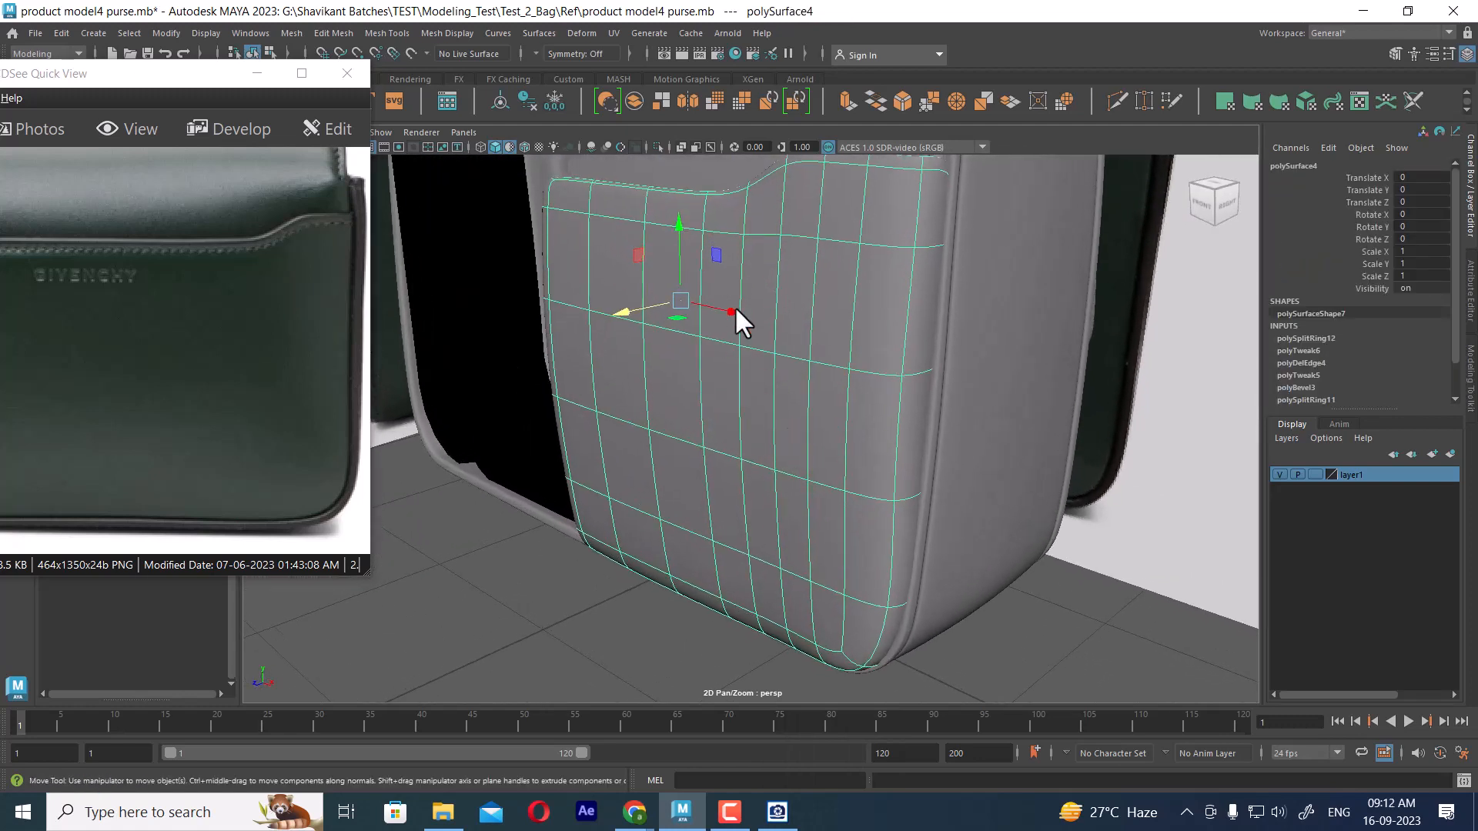
{"action": "left_click_drag", "start_coordinate": [748, 345], "coordinate": [754, 428], "text": "alt"}
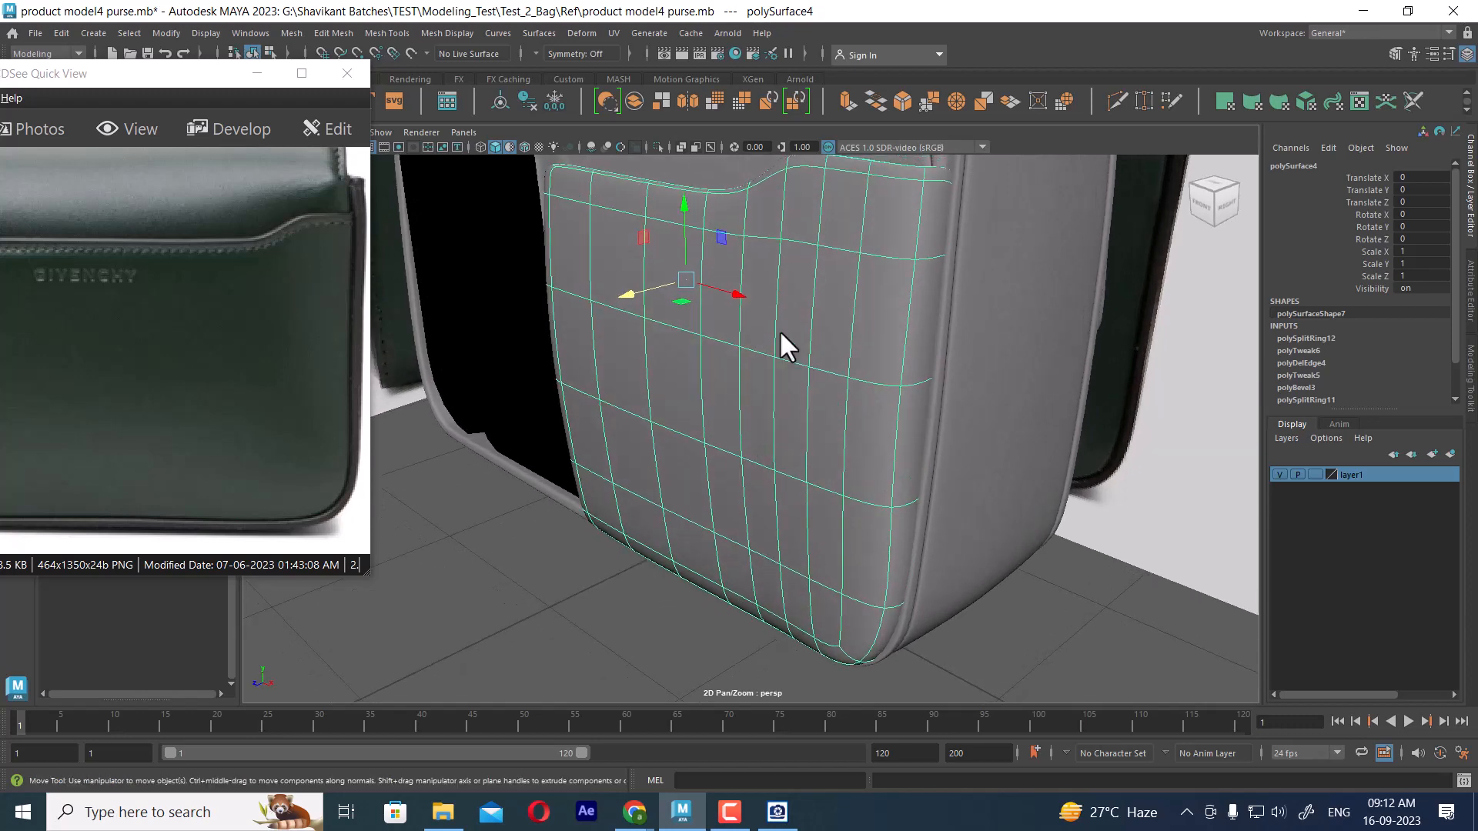
{"action": "key", "text": "1"}
{"action": "left_click", "coordinate": [1072, 604]}
{"action": "left_click_drag", "start_coordinate": [785, 517], "coordinate": [863, 488], "text": "alt"}
{"action": "left_click", "coordinate": [813, 454]}
{"action": "key", "text": "3"}
{"action": "left_click", "coordinate": [1088, 600]}
{"action": "left_click_drag", "start_coordinate": [1088, 601], "coordinate": [955, 614], "text": "alt"}
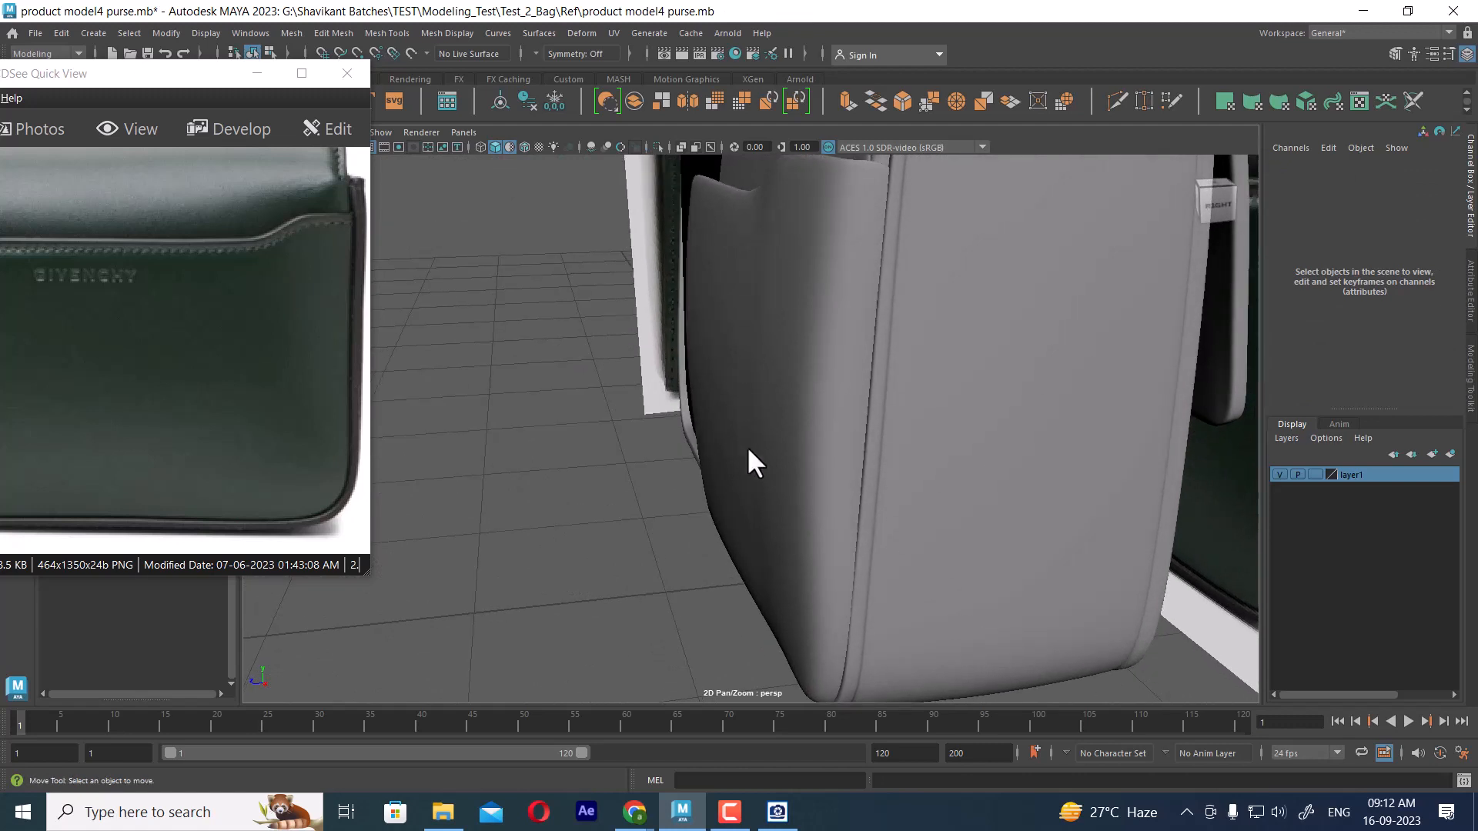
- Inspect the pocket panel in wireframe and shaded display, and check the mesh of all objects around the whole bag
{"action": "left_click", "coordinate": [745, 351]}
{"action": "left_click_drag", "start_coordinate": [745, 351], "coordinate": [802, 373], "text": "alt"}
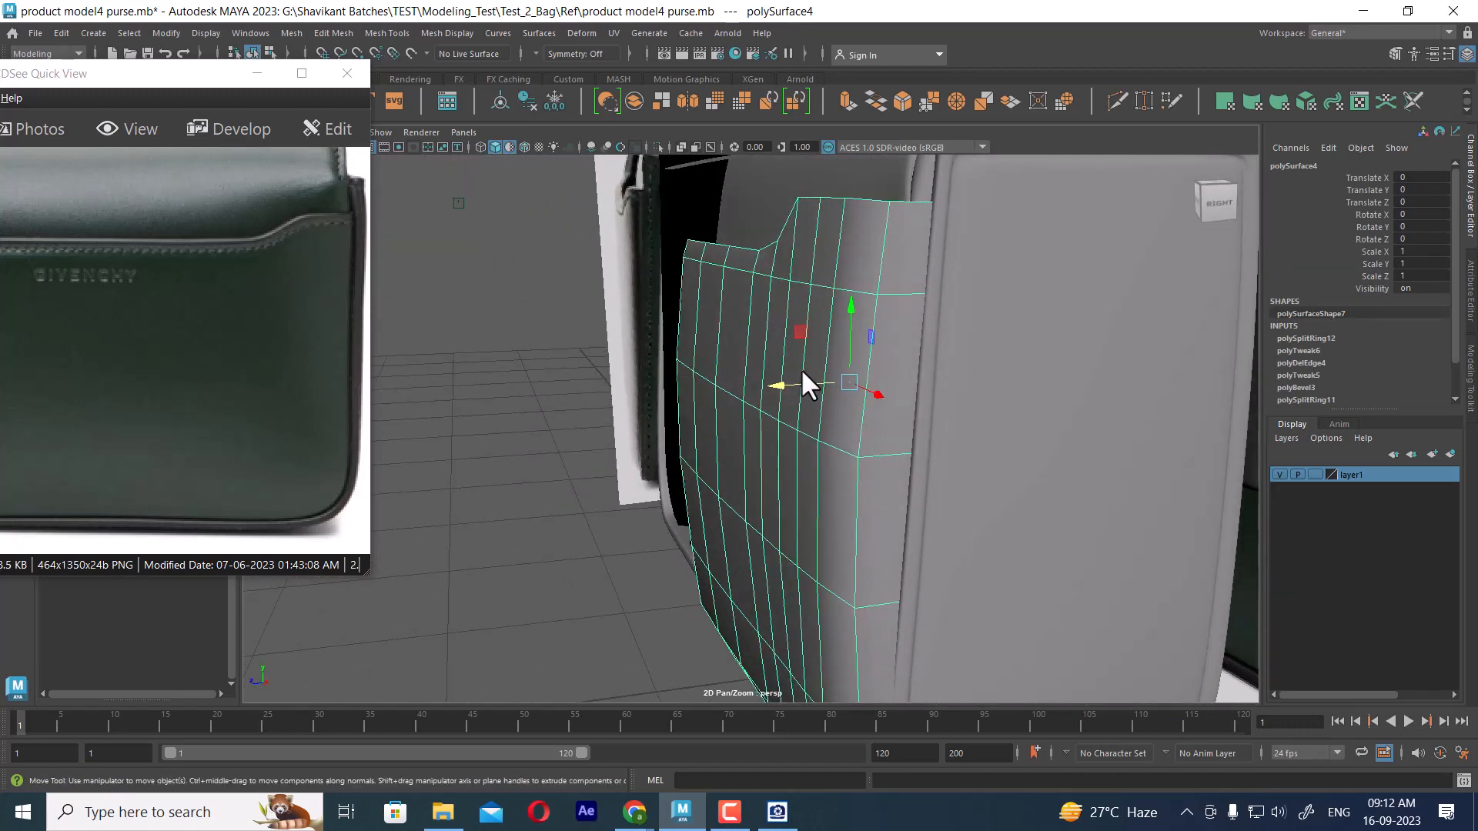
{"action": "key", "text": "4"}
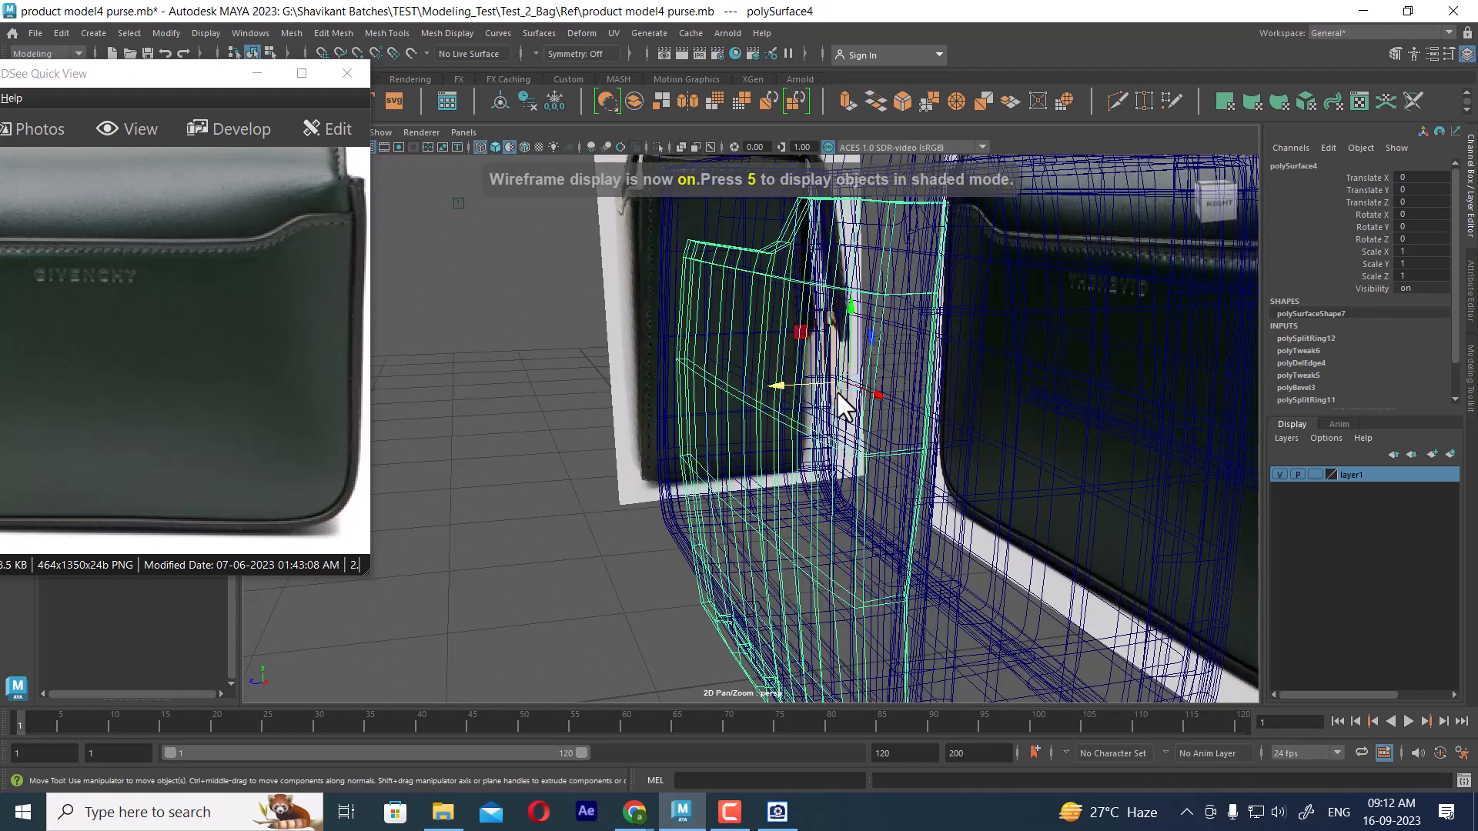
{"action": "key", "text": "5"}
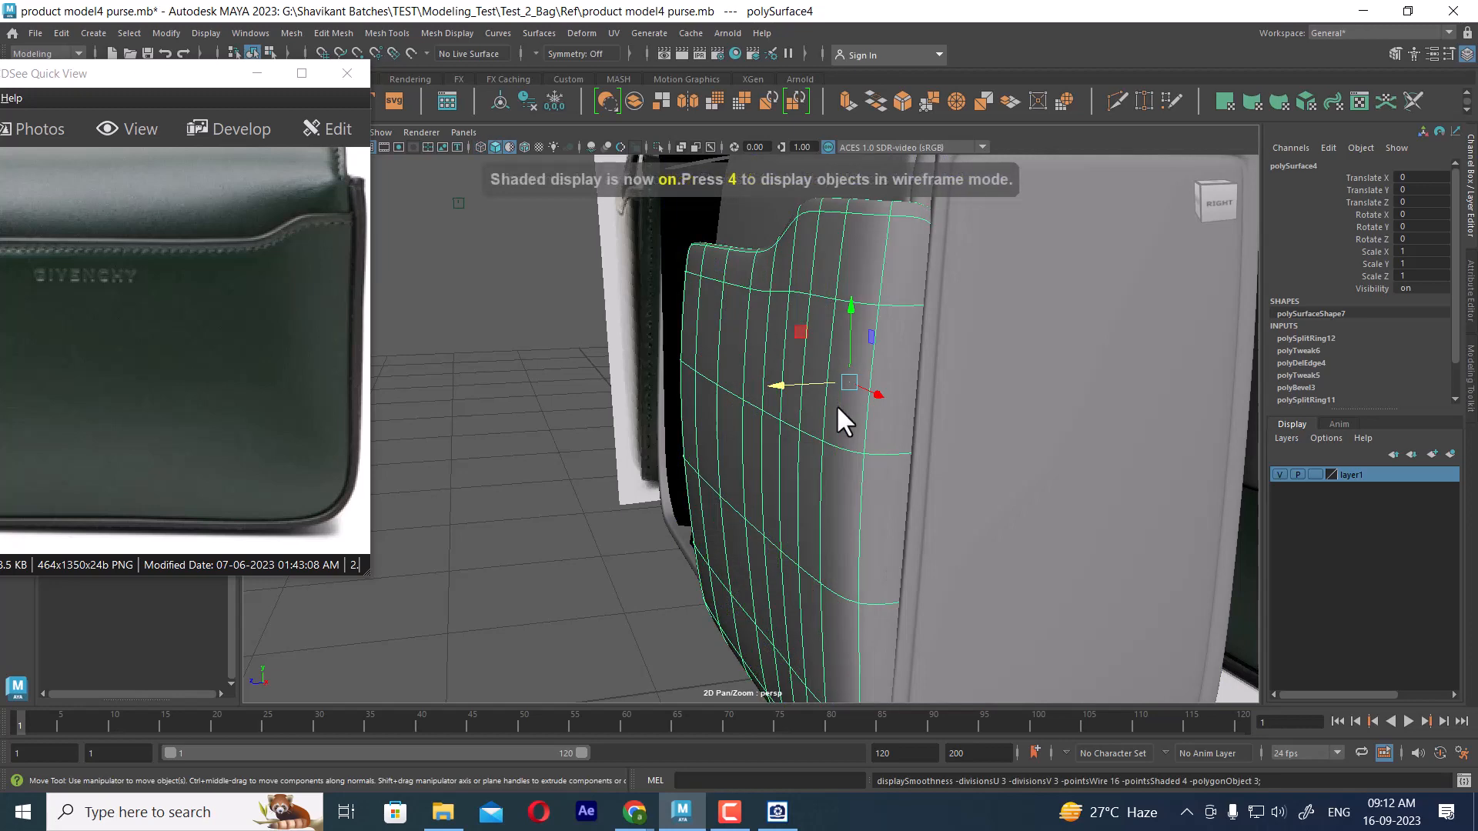
{"action": "key", "text": "alt+d"}
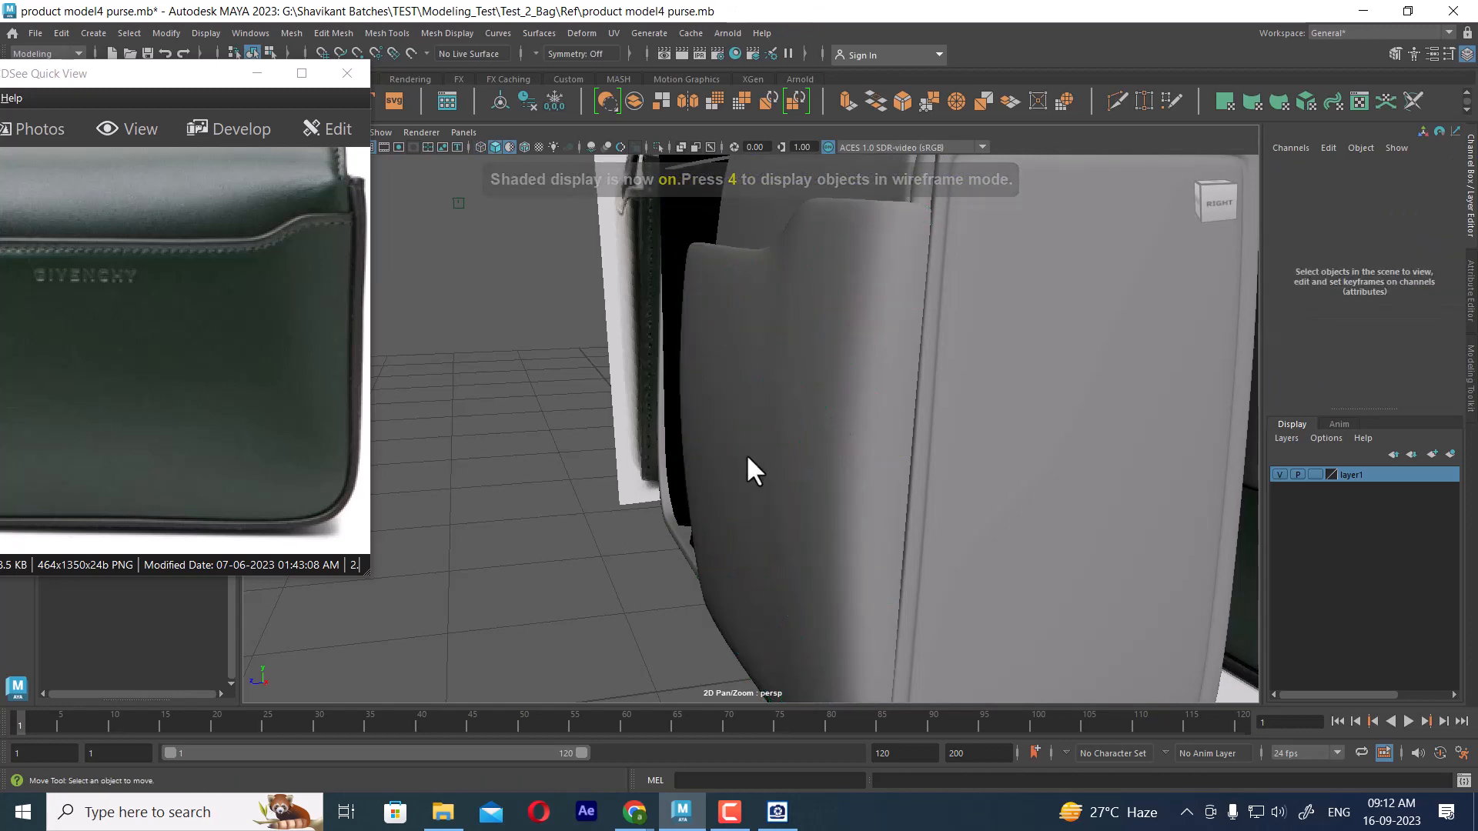
{"action": "left_click_drag", "start_coordinate": [746, 454], "coordinate": [1028, 454], "text": "alt"}
{"action": "key", "text": "ctrl+shift+a"}
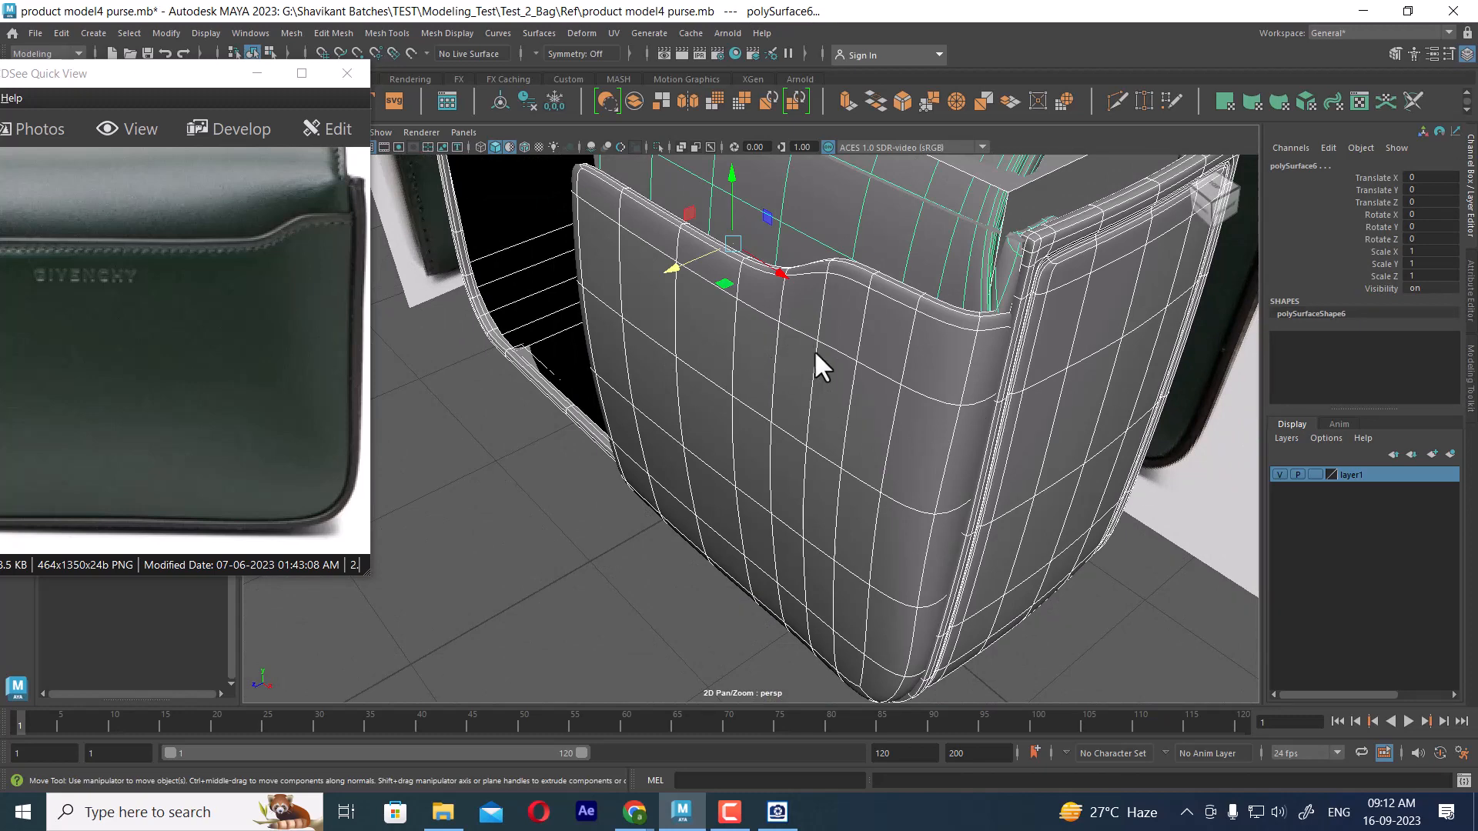
{"action": "left_click_drag", "start_coordinate": [814, 349], "coordinate": [996, 617], "text": "alt"}
{"action": "key", "text": "alt+d"}
{"action": "right_click_drag", "start_coordinate": [996, 617], "coordinate": [900, 523], "text": "alt"}
{"action": "left_click_drag", "start_coordinate": [900, 523], "coordinate": [839, 436], "text": "alt"}
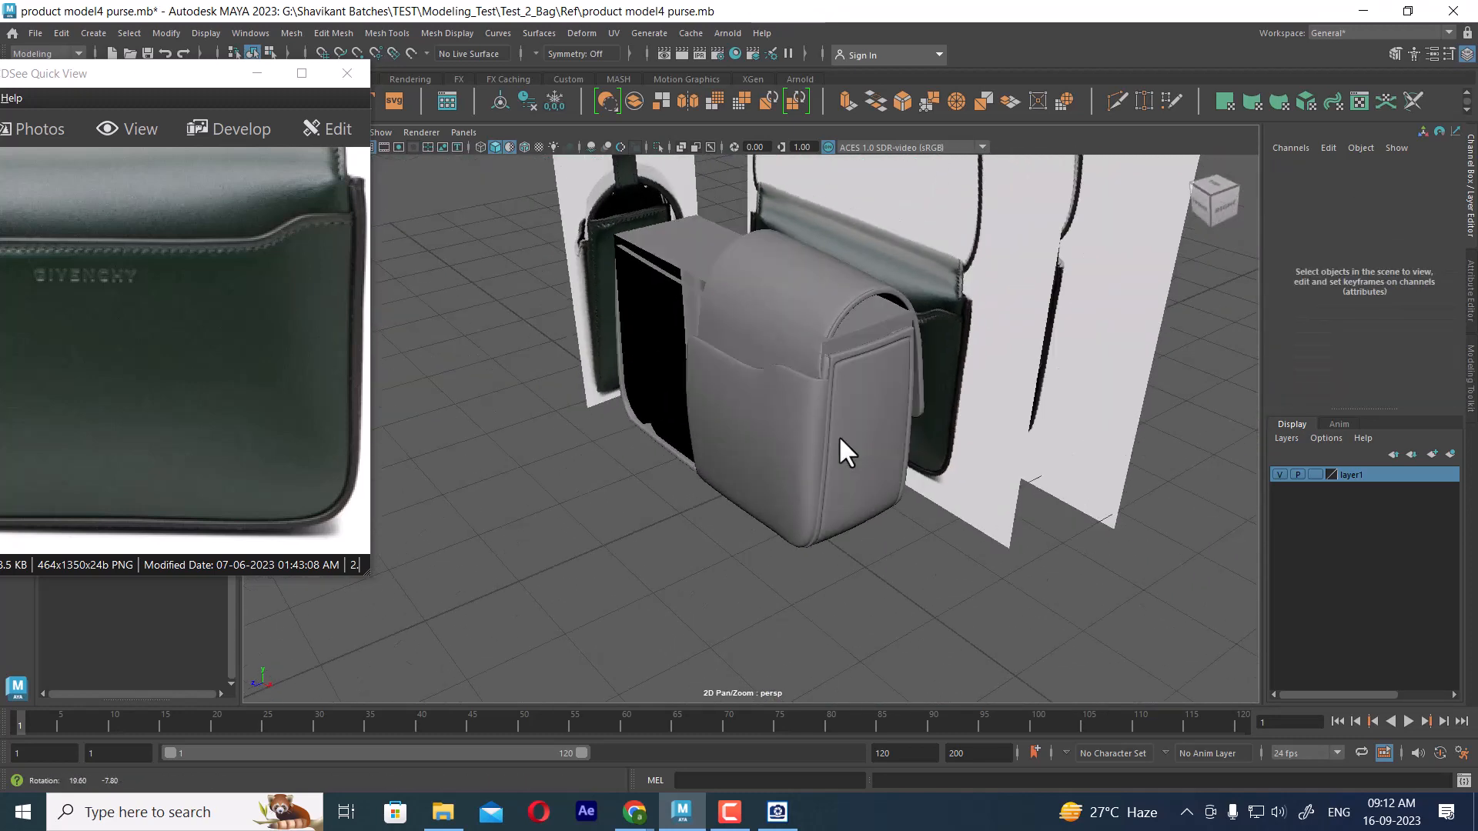
{"action": "right_click_drag", "start_coordinate": [838, 435], "coordinate": [969, 508], "text": "alt"}
{"action": "left_click_drag", "start_coordinate": [970, 508], "coordinate": [907, 519], "text": "alt"}
{"action": "right_click_drag", "start_coordinate": [732, 450], "coordinate": [798, 478], "text": "alt"}
{"action": "left_click", "coordinate": [735, 815]}
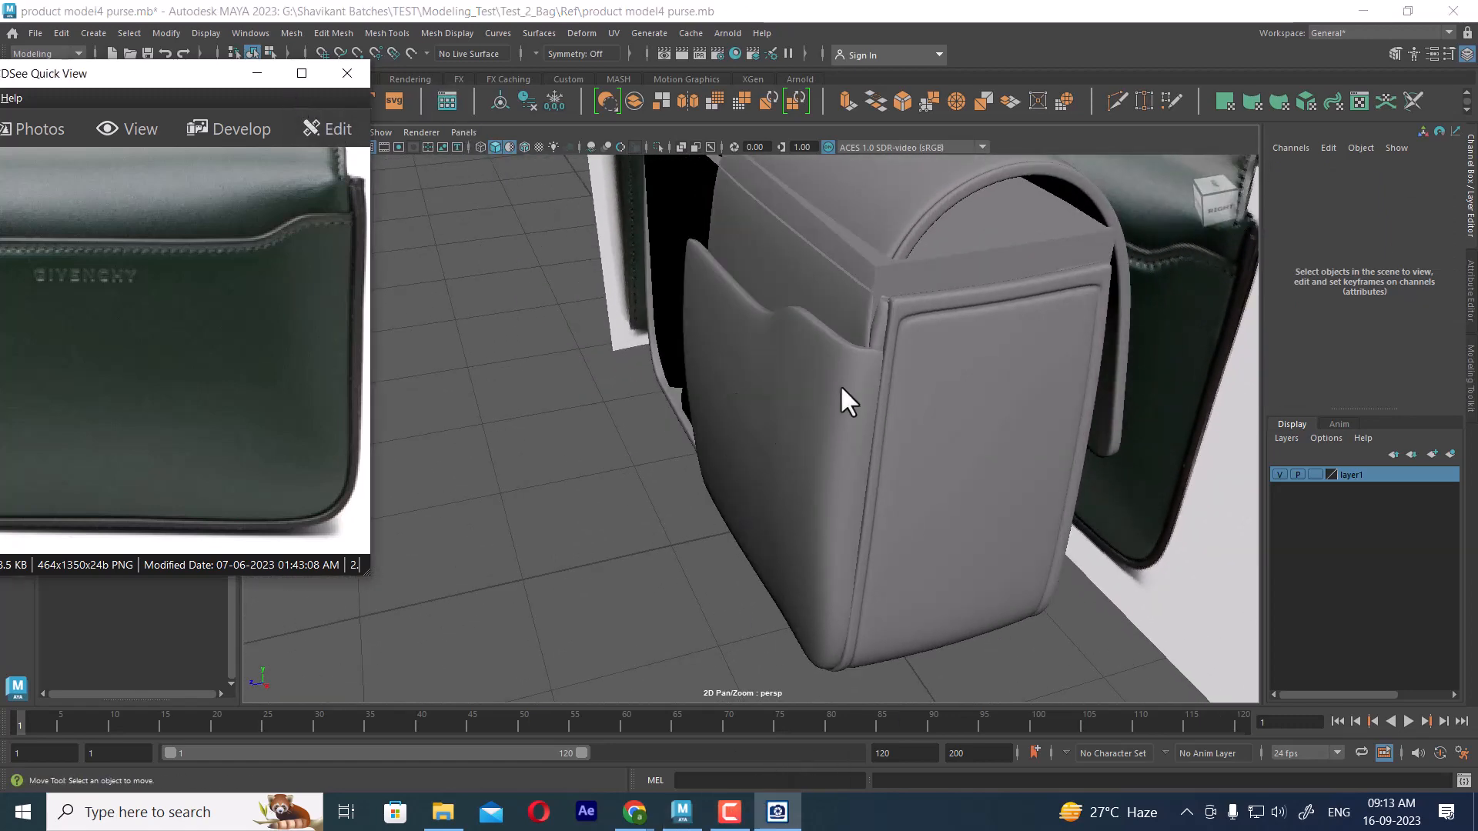
- Select the pocket panel and hide every other object to isolate it
{"action": "left_click", "coordinate": [800, 391]}
{"action": "key", "text": "f"}
{"action": "left_click_drag", "start_coordinate": [796, 405], "coordinate": [793, 357], "text": "alt"}
{"action": "right_click_drag", "start_coordinate": [793, 357], "coordinate": [779, 159]}
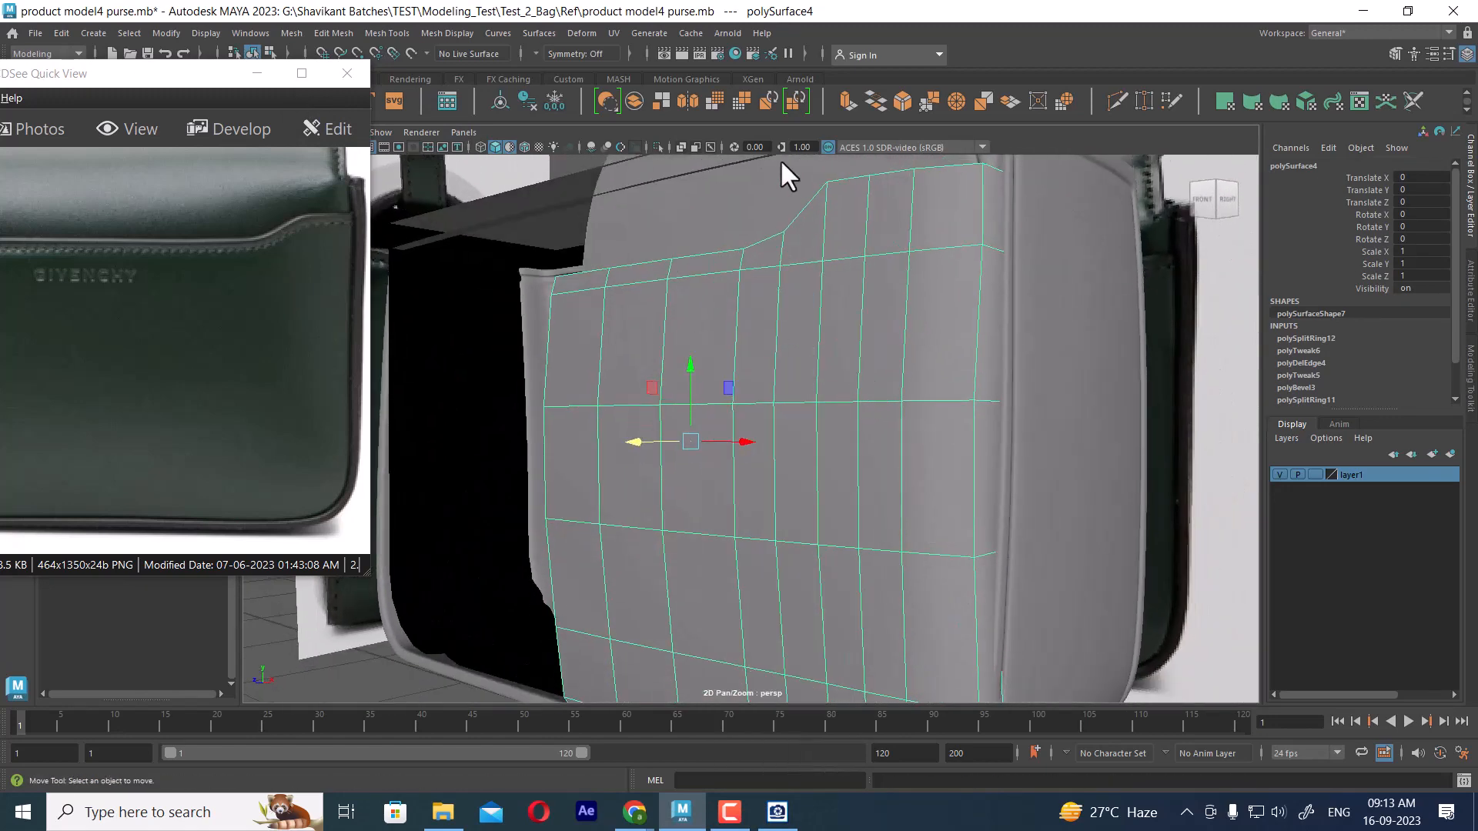
{"action": "double_click", "coordinate": [779, 298]}
{"action": "right_click_drag", "start_coordinate": [885, 243], "coordinate": [1014, 198]}
{"action": "key", "text": "alt+h"}
- Delete the vertical edge loop below the pocket's top curve, keeping its short segment at the top edge
{"action": "left_click_drag", "start_coordinate": [851, 325], "coordinate": [834, 353], "text": "alt"}
{"action": "right_click_drag", "start_coordinate": [835, 353], "coordinate": [831, 269]}
{"action": "double_click", "coordinate": [777, 331]}
{"action": "left_click_drag", "start_coordinate": [869, 442], "coordinate": [832, 318], "text": "alt"}
{"action": "scroll", "coordinate": [773, 281], "scroll_direction": "up", "scroll_amount": 3}
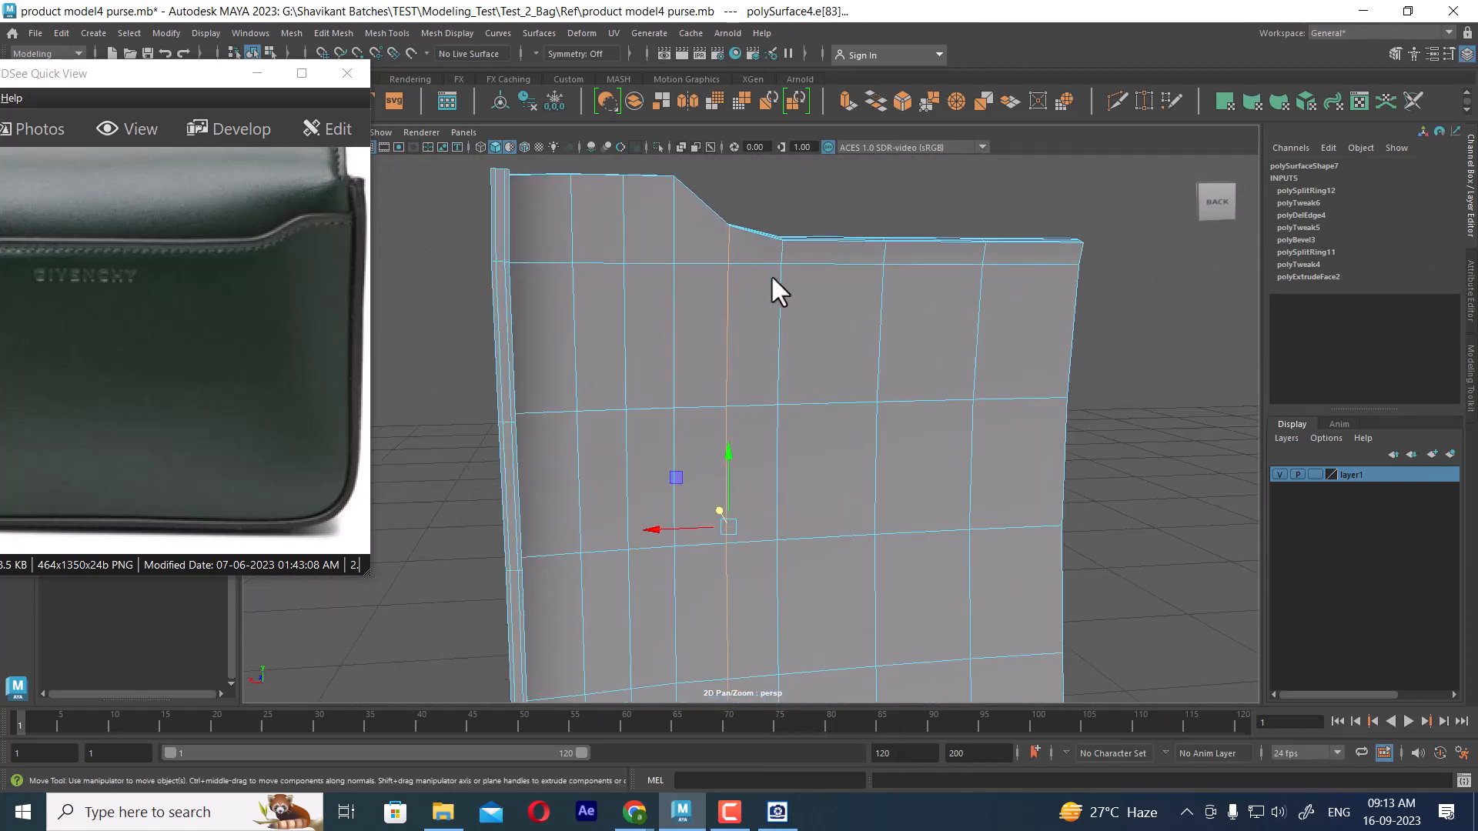
{"action": "left_click_drag", "start_coordinate": [709, 247], "coordinate": [708, 248], "text": "ctrl"}
{"action": "middle_click_drag", "start_coordinate": [870, 394], "coordinate": [871, 219], "text": "alt"}
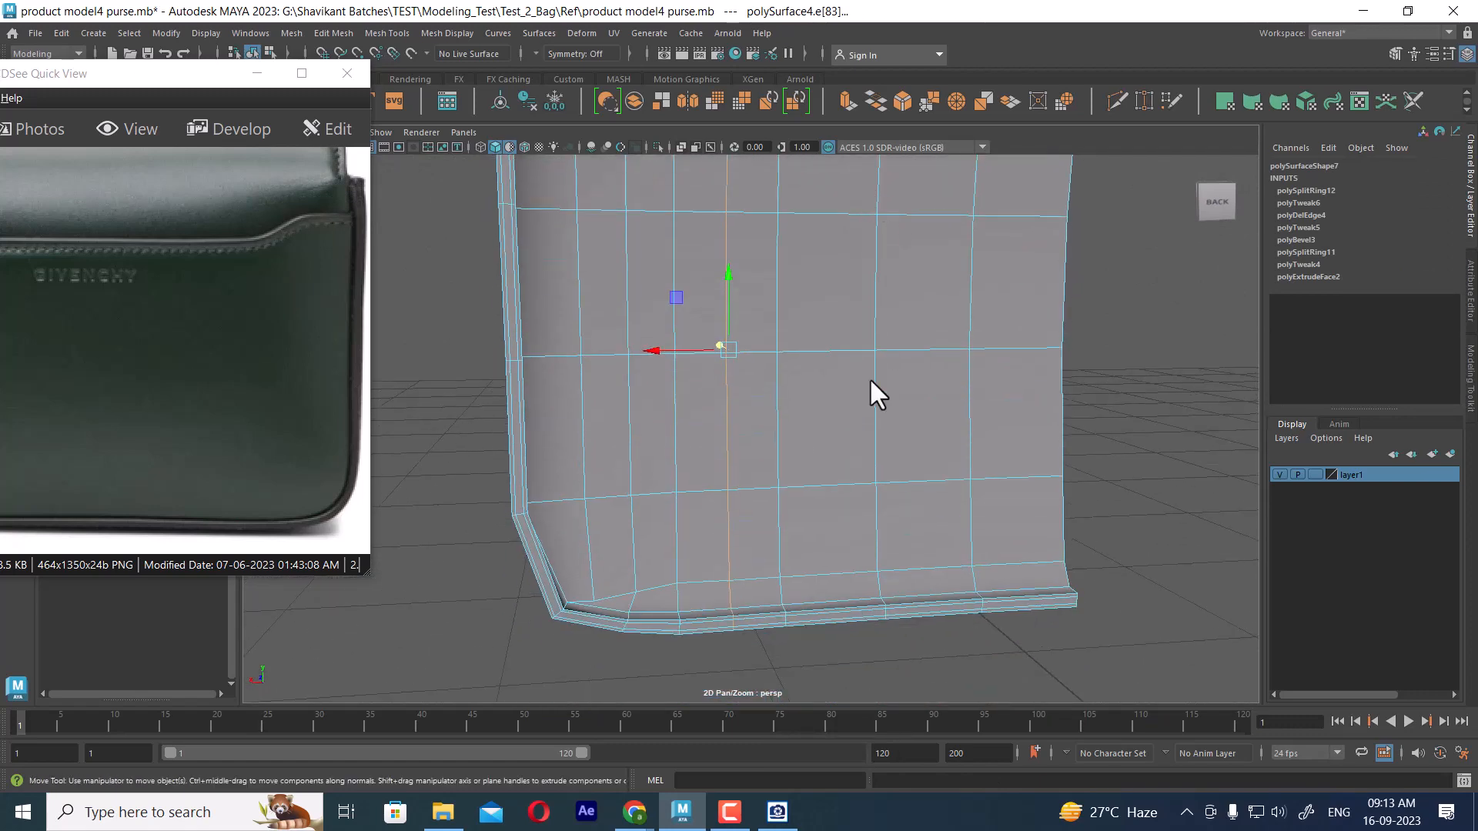
{"action": "right_click_drag", "start_coordinate": [885, 254], "coordinate": [698, 317], "text": "shift"}
{"action": "left_click_drag", "start_coordinate": [854, 408], "coordinate": [645, 330], "text": "alt"}
{"action": "right_click_drag", "start_coordinate": [650, 339], "coordinate": [691, 331]}
{"action": "middle_click_drag", "start_coordinate": [691, 331], "coordinate": [692, 450], "text": "alt"}
{"action": "right_click_drag", "start_coordinate": [693, 450], "coordinate": [845, 419], "text": "alt"}
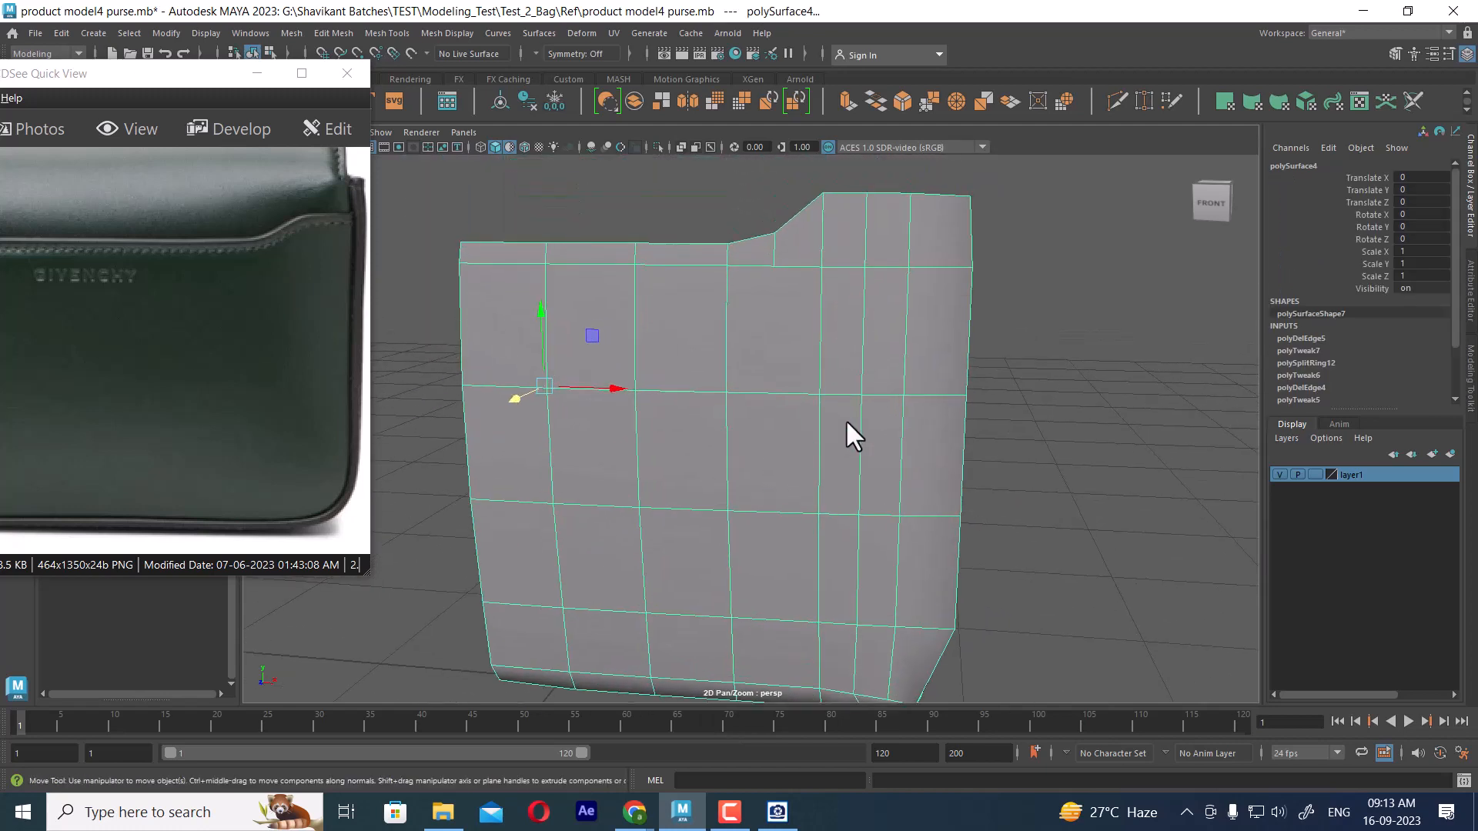
- Preview the pocket panel smoothed to examine its front surface and top curve, then restore the unsmoothed display
{"action": "key", "text": "3"}
{"action": "left_click", "coordinate": [1023, 424]}
{"action": "left_click_drag", "start_coordinate": [1023, 424], "coordinate": [953, 448], "text": "alt"}
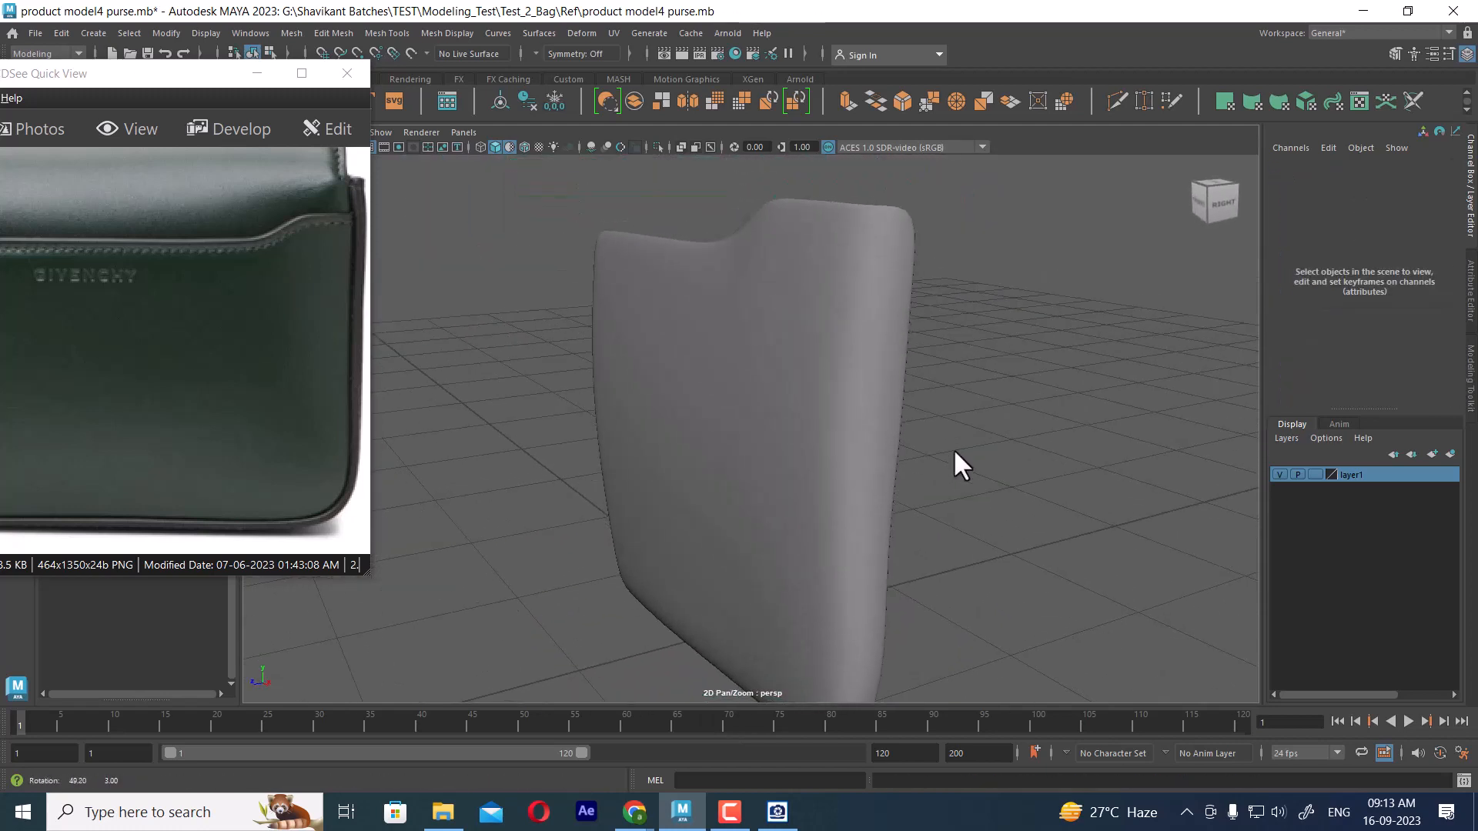
{"action": "middle_click_drag", "start_coordinate": [845, 513], "coordinate": [844, 414], "text": "alt"}
{"action": "middle_click_drag", "start_coordinate": [742, 317], "coordinate": [814, 467], "text": "alt"}
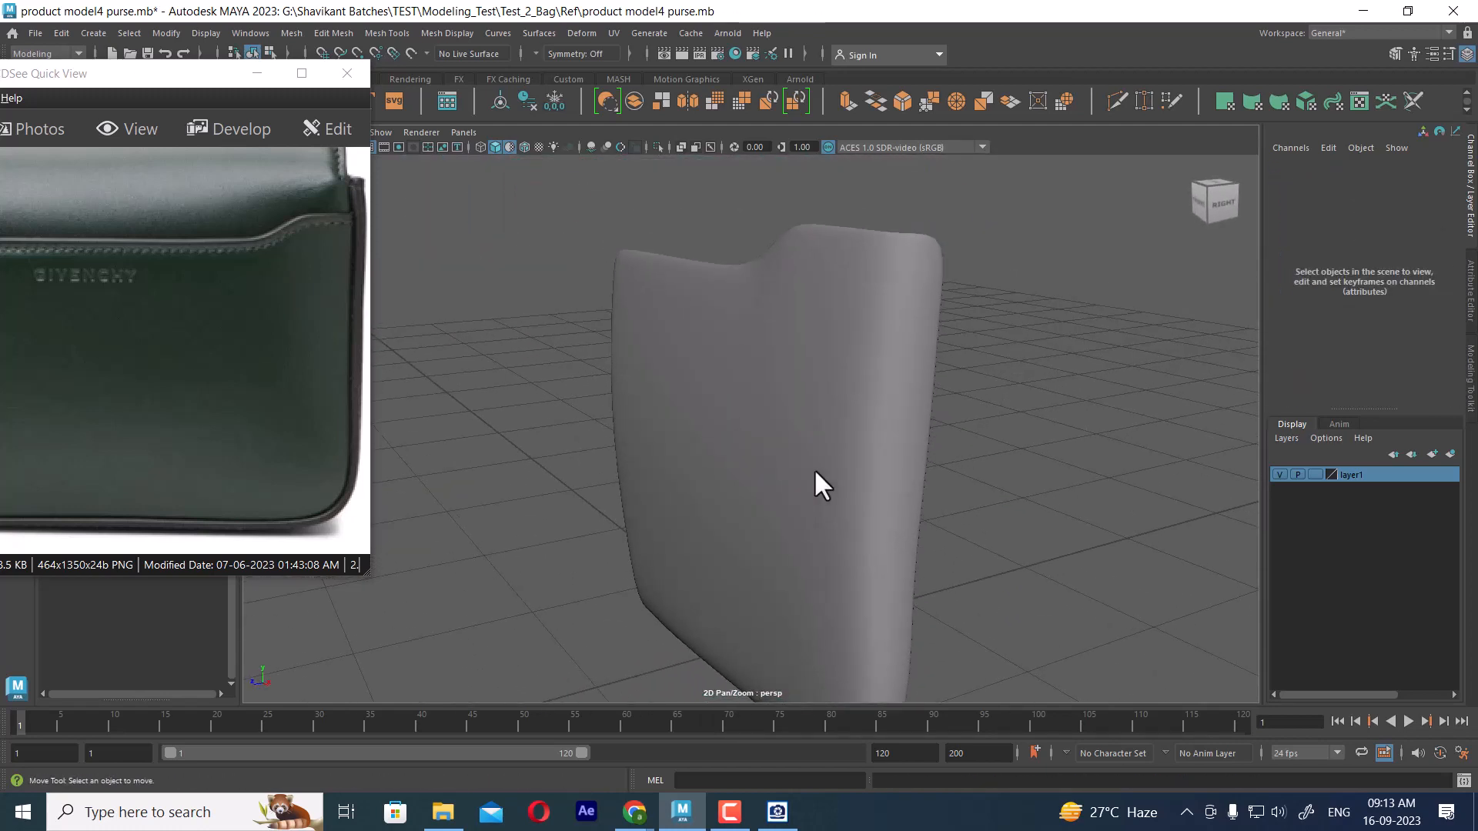
{"action": "left_click_drag", "start_coordinate": [814, 468], "coordinate": [834, 478], "text": "alt"}
{"action": "left_click", "coordinate": [792, 330]}
{"action": "key", "text": "1"}
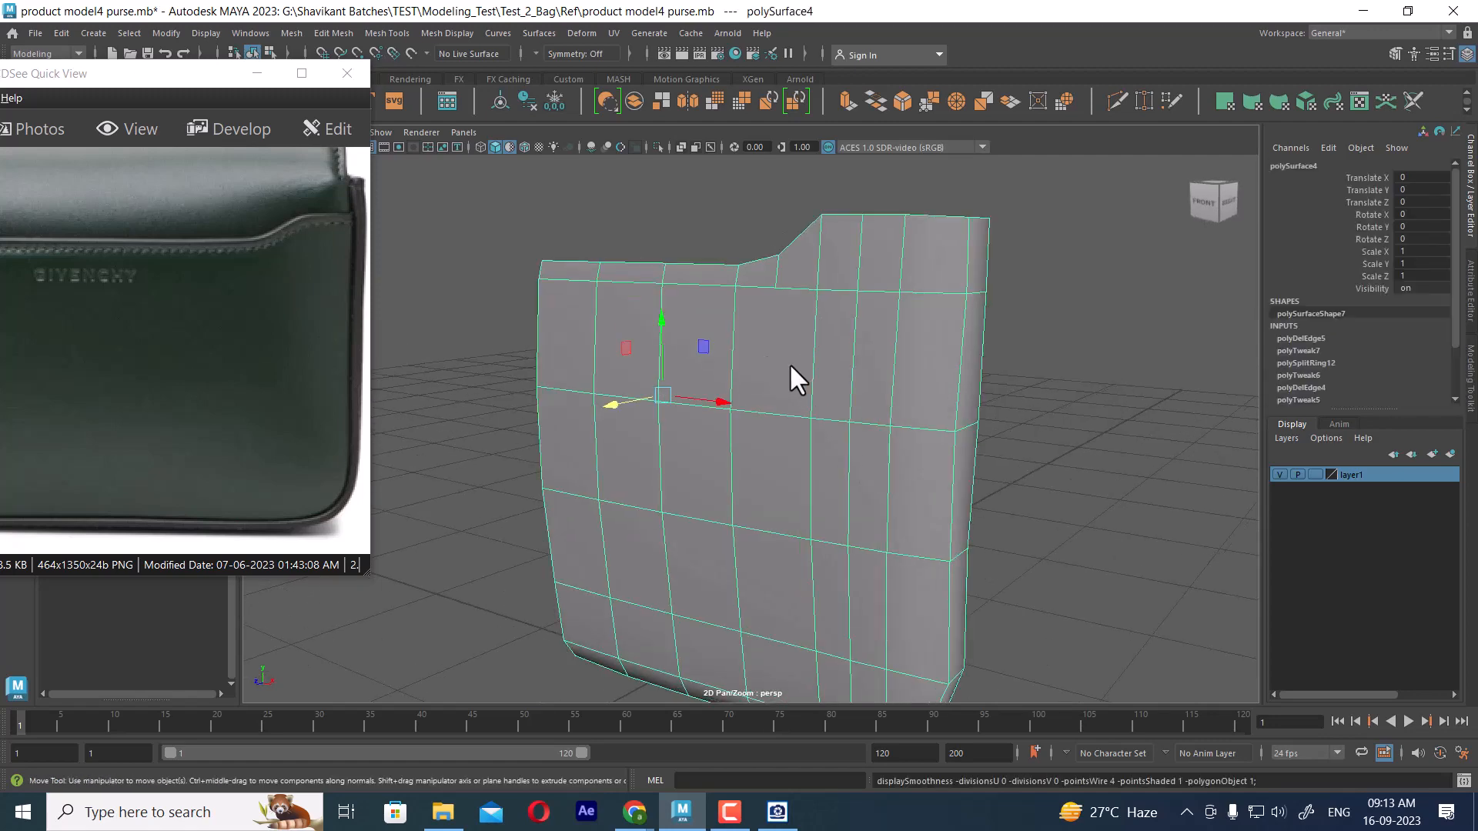
- Snap the leftover vertex below the pocket's top curve onto its neighbour under the raised section, on both front and back faces
{"action": "left_click_drag", "start_coordinate": [792, 367], "coordinate": [802, 308], "text": "alt"}
{"action": "right_click_drag", "start_coordinate": [802, 307], "coordinate": [851, 356], "text": "alt"}
{"action": "left_click_drag", "start_coordinate": [851, 356], "coordinate": [845, 332], "text": "alt"}
{"action": "middle_click_drag", "start_coordinate": [845, 332], "coordinate": [814, 383], "text": "alt"}
{"action": "right_click_drag", "start_coordinate": [814, 384], "coordinate": [838, 330], "text": "alt"}
{"action": "left_click", "coordinate": [853, 308]}
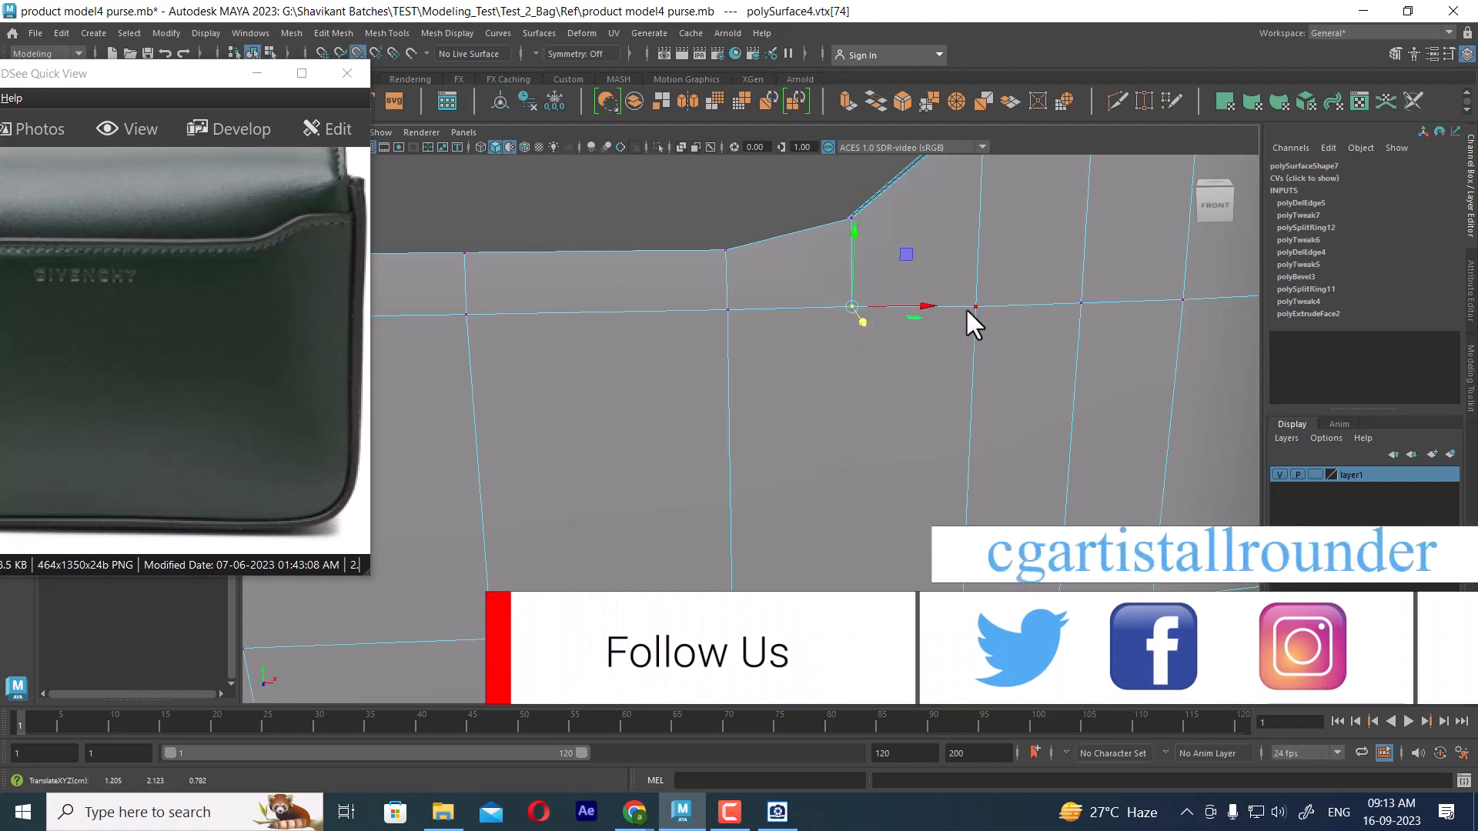
{"action": "left_click_drag", "start_coordinate": [933, 308], "coordinate": [908, 349]}
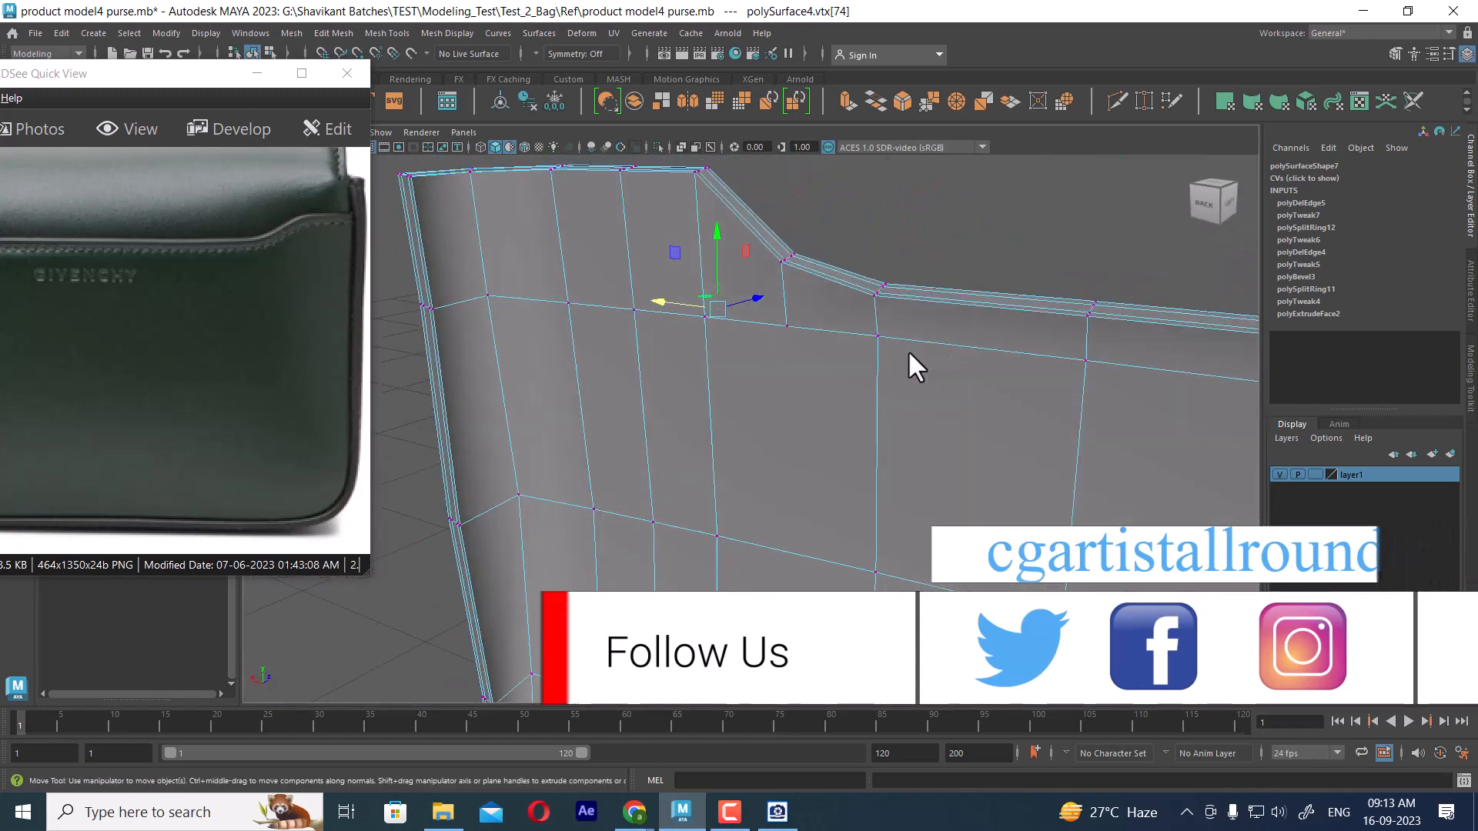
{"action": "left_click", "coordinate": [788, 326]}
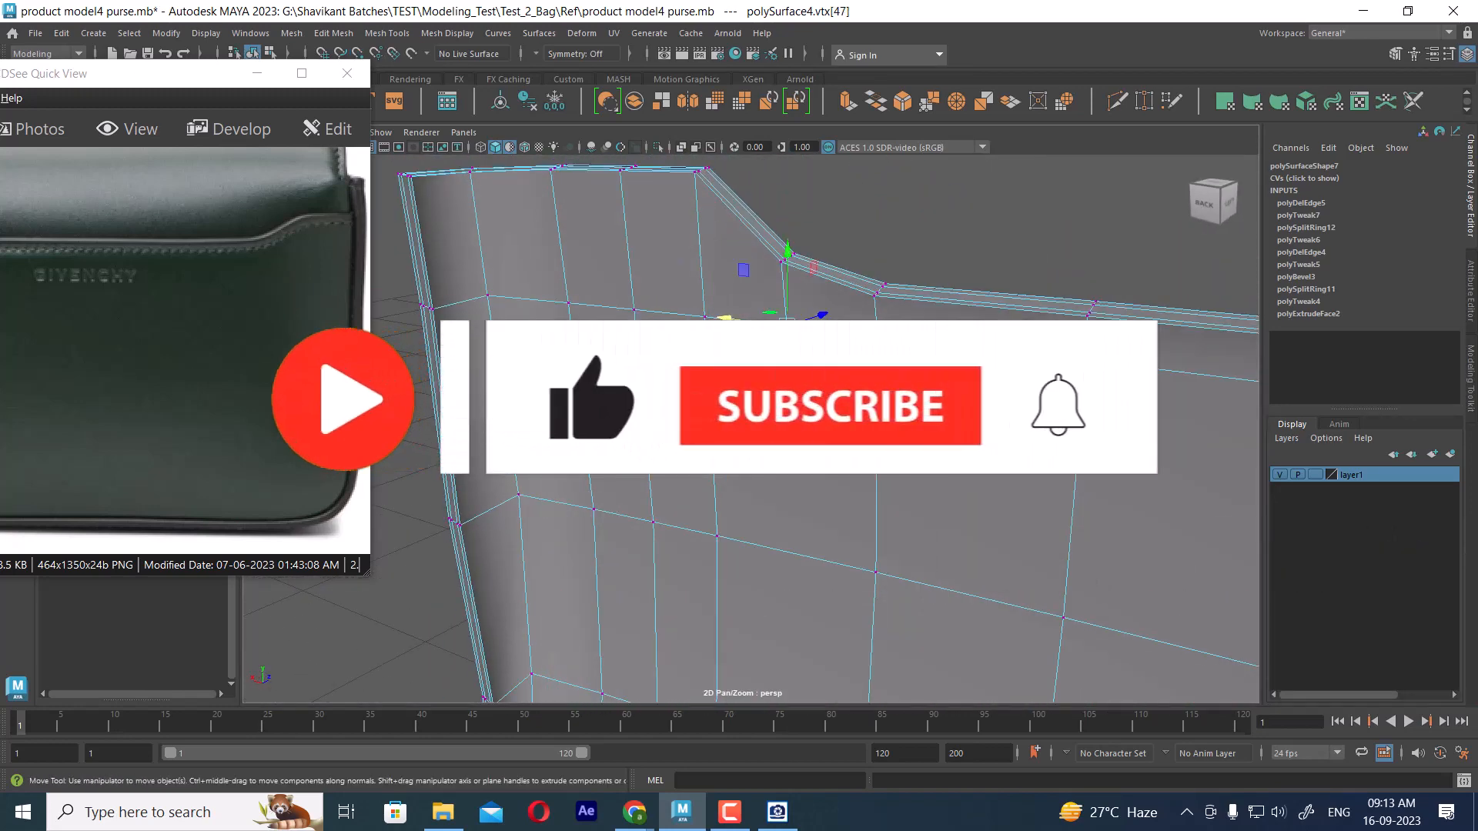
{"action": "left_click_drag", "start_coordinate": [788, 327], "coordinate": [446, 348]}
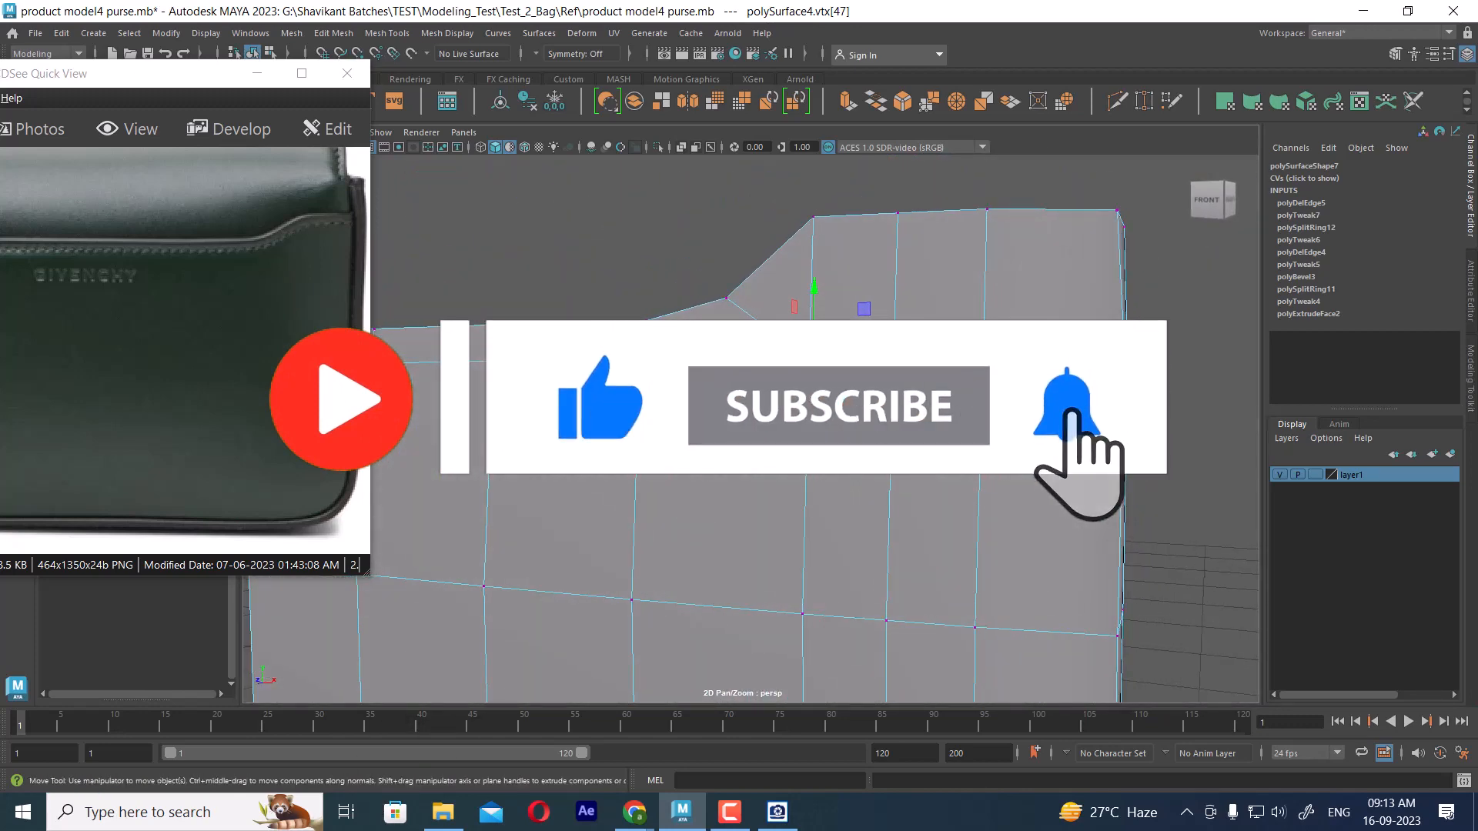
- Merge the overlapping vertices with a distance threshold of 0.01 and inspect the smoothed top curve in object mode
{"action": "left_click_drag", "start_coordinate": [788, 338], "coordinate": [839, 381]}
{"action": "right_click_drag", "start_coordinate": [842, 383], "coordinate": [894, 248], "text": "shift"}
{"action": "key", "text": "3"}
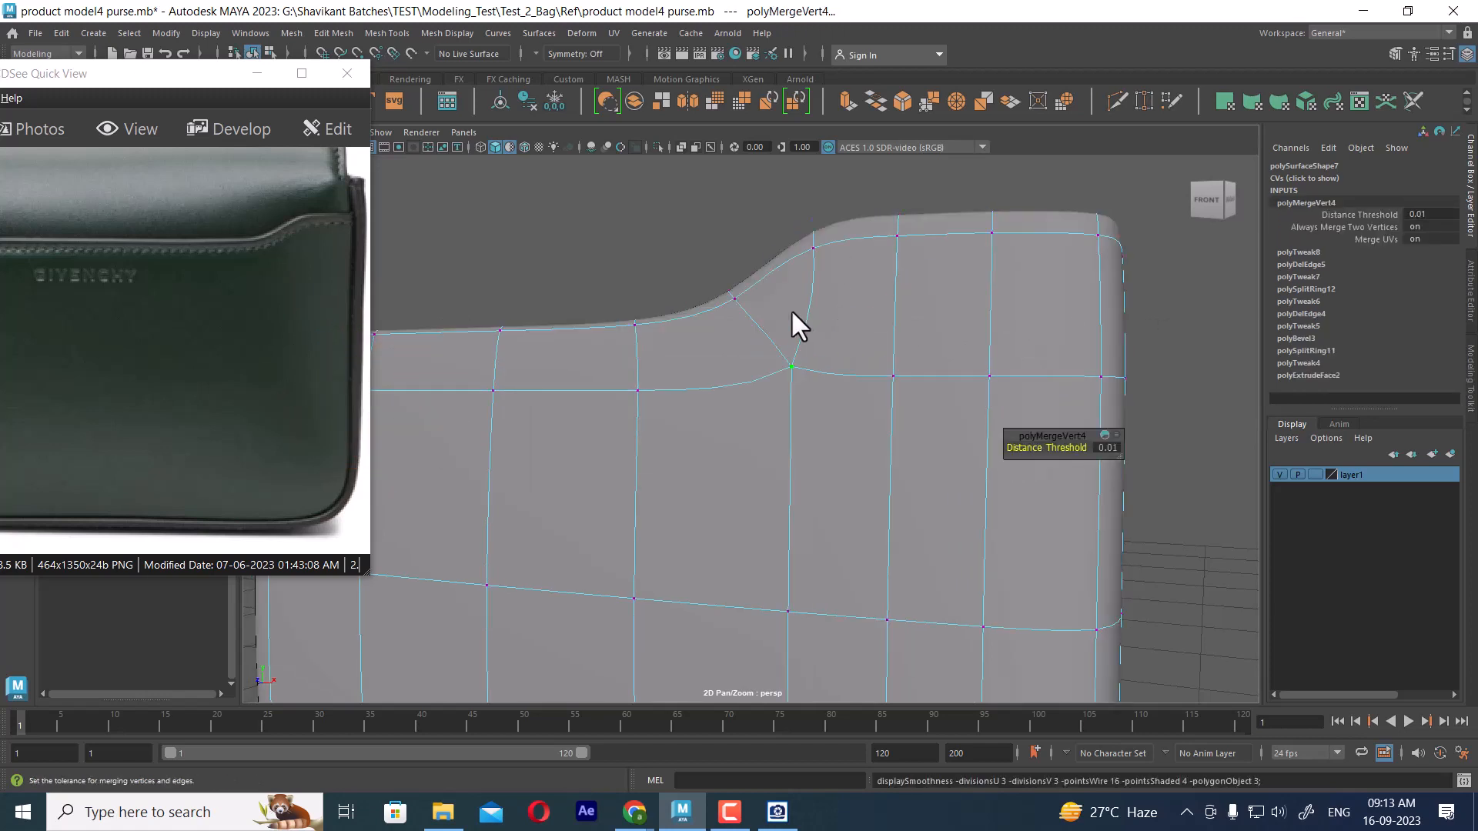
{"action": "right_click_drag", "start_coordinate": [791, 310], "coordinate": [912, 248]}
{"action": "left_click", "coordinate": [908, 186]}
{"action": "scroll", "coordinate": [823, 417], "scroll_direction": "down", "scroll_amount": 5}
{"action": "left_click_drag", "start_coordinate": [820, 416], "coordinate": [790, 357], "text": "alt"}
{"action": "scroll", "coordinate": [792, 323], "scroll_direction": "up", "scroll_amount": 3}
{"action": "middle_click_drag", "start_coordinate": [856, 353], "coordinate": [871, 393], "text": "alt"}
{"action": "scroll", "coordinate": [825, 270], "scroll_direction": "up", "scroll_amount": 1}
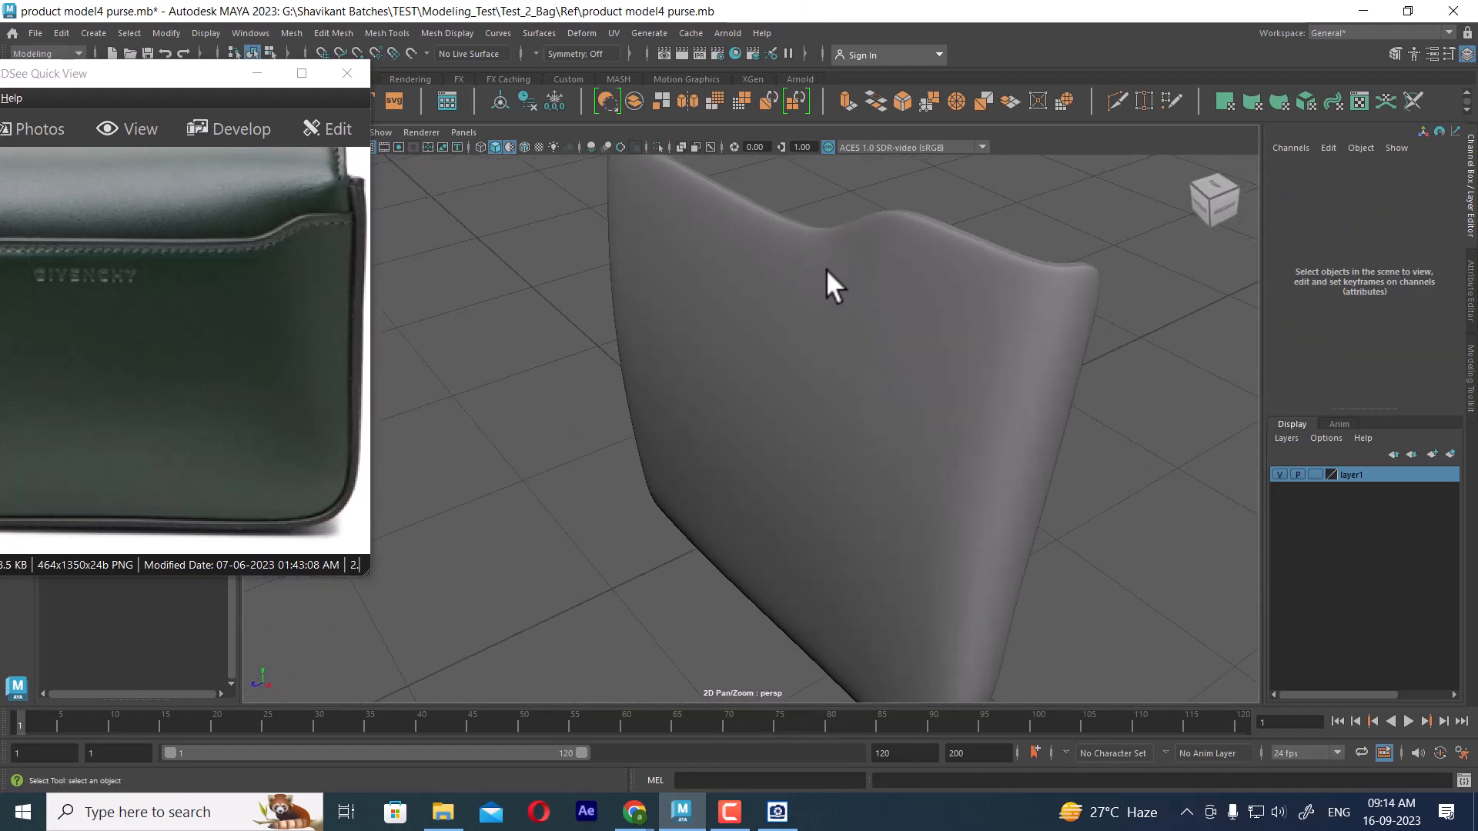
- Select the pocket panel and switch it to edge selection
{"action": "left_click", "coordinate": [860, 309]}
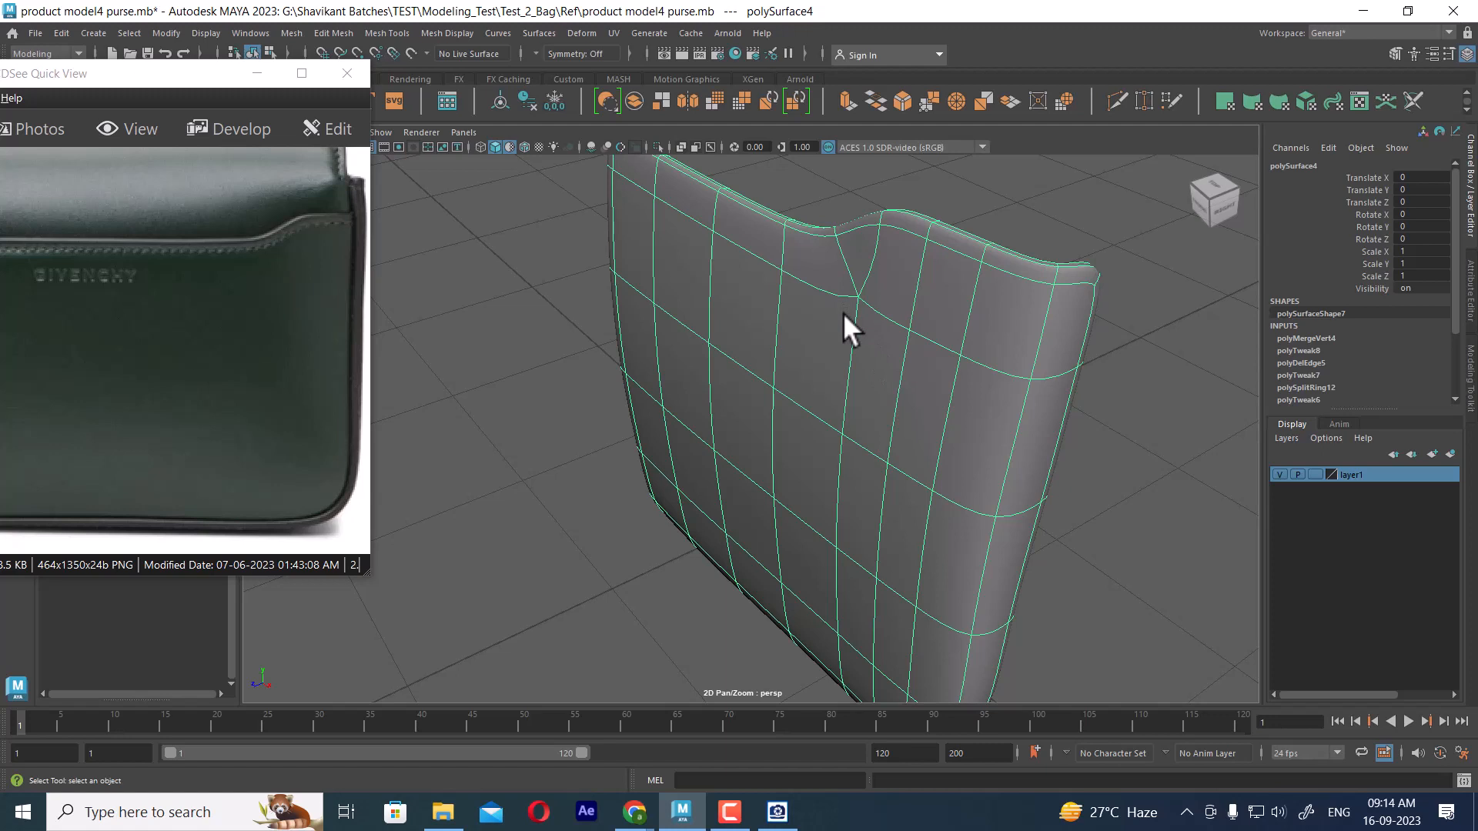
{"action": "right_click_drag", "start_coordinate": [932, 307], "coordinate": [940, 250]}
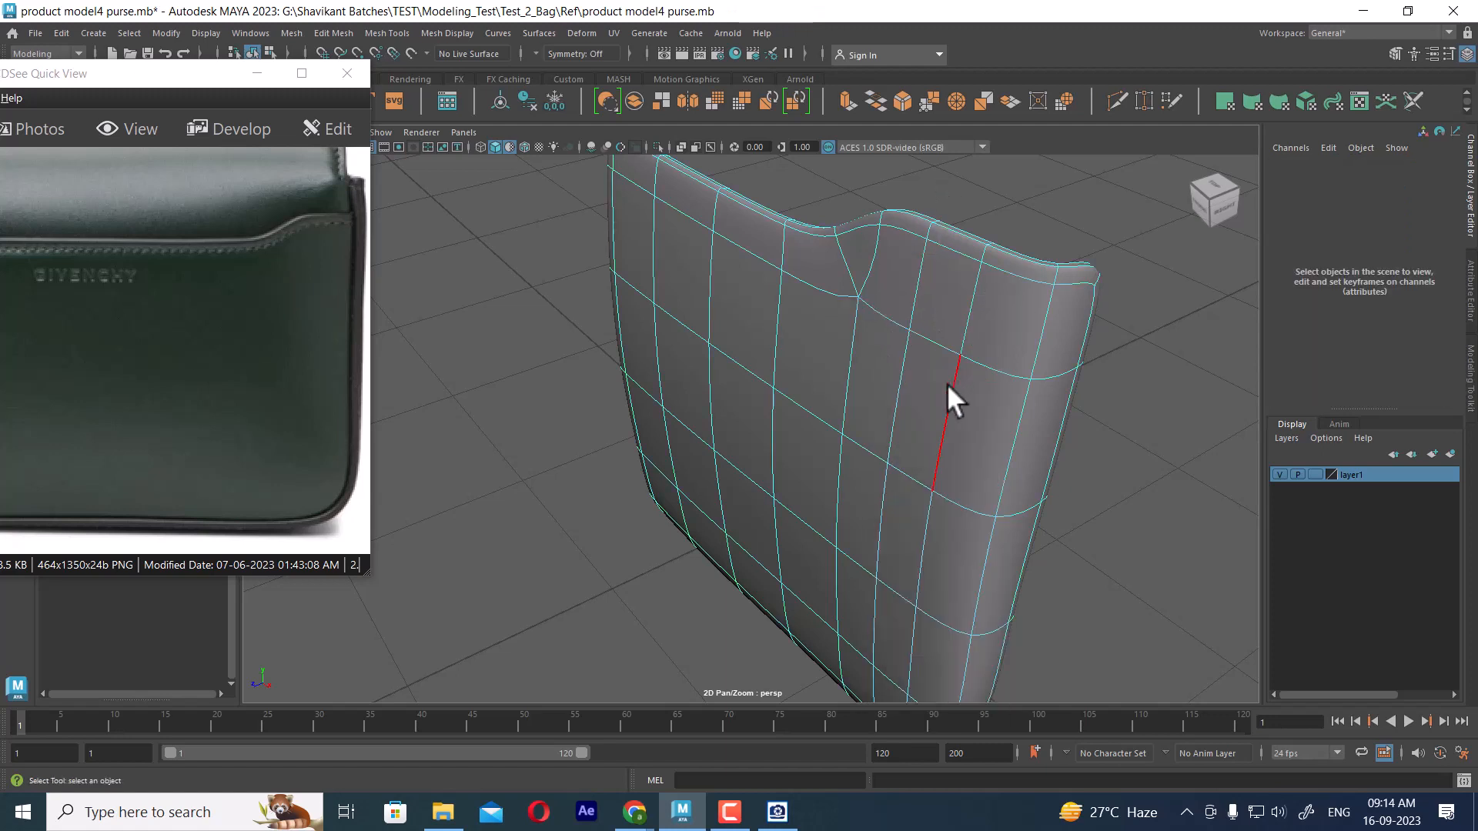
- Slide the panel's first full horizontal edge loop up toward the notched top edge using the Slide Edge Tool
{"action": "left_click", "coordinate": [932, 340]}
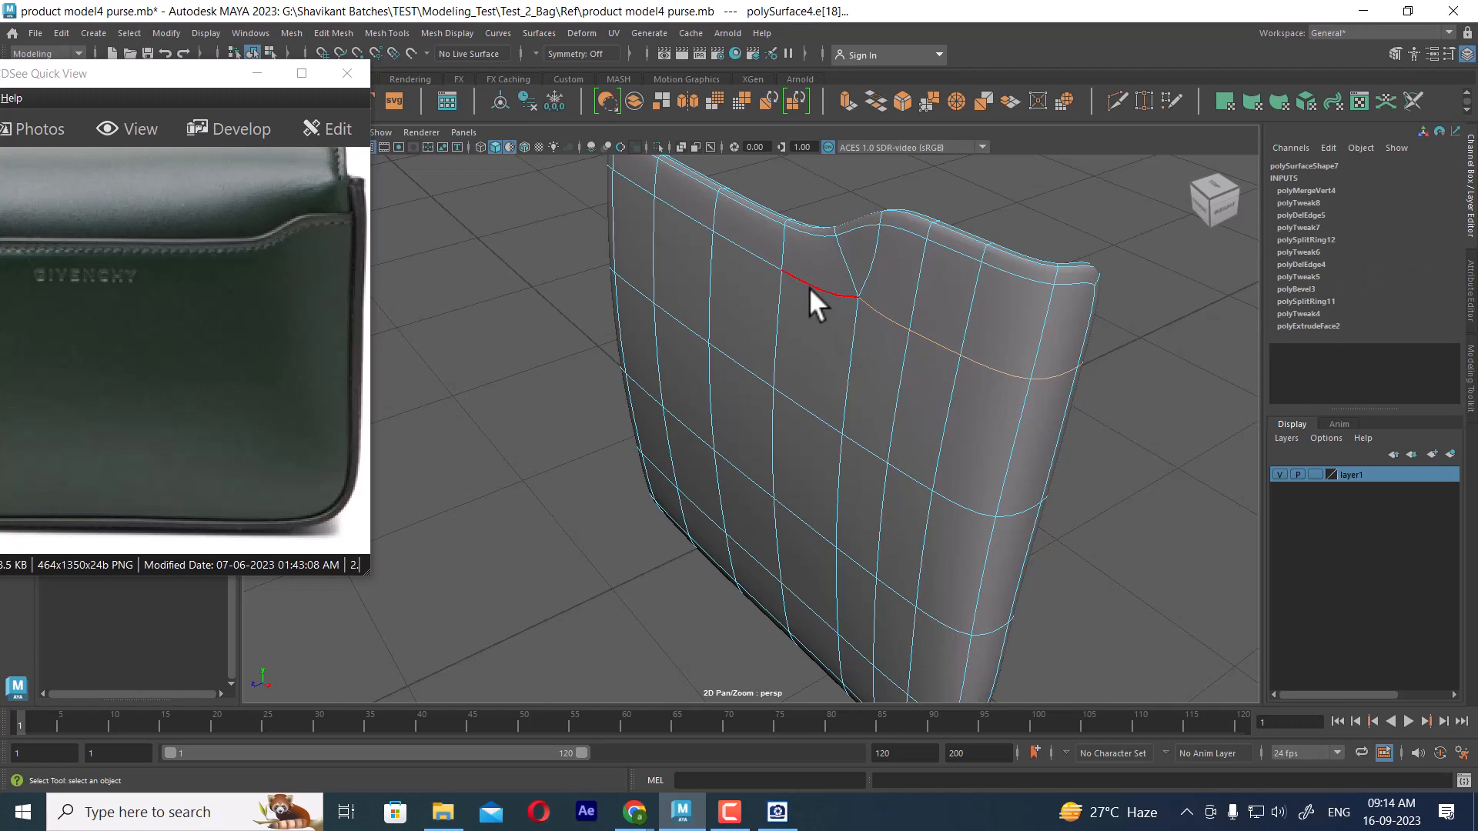
{"action": "left_click", "coordinate": [886, 320]}
{"action": "left_click_drag", "start_coordinate": [902, 334], "coordinate": [957, 334], "text": "alt"}
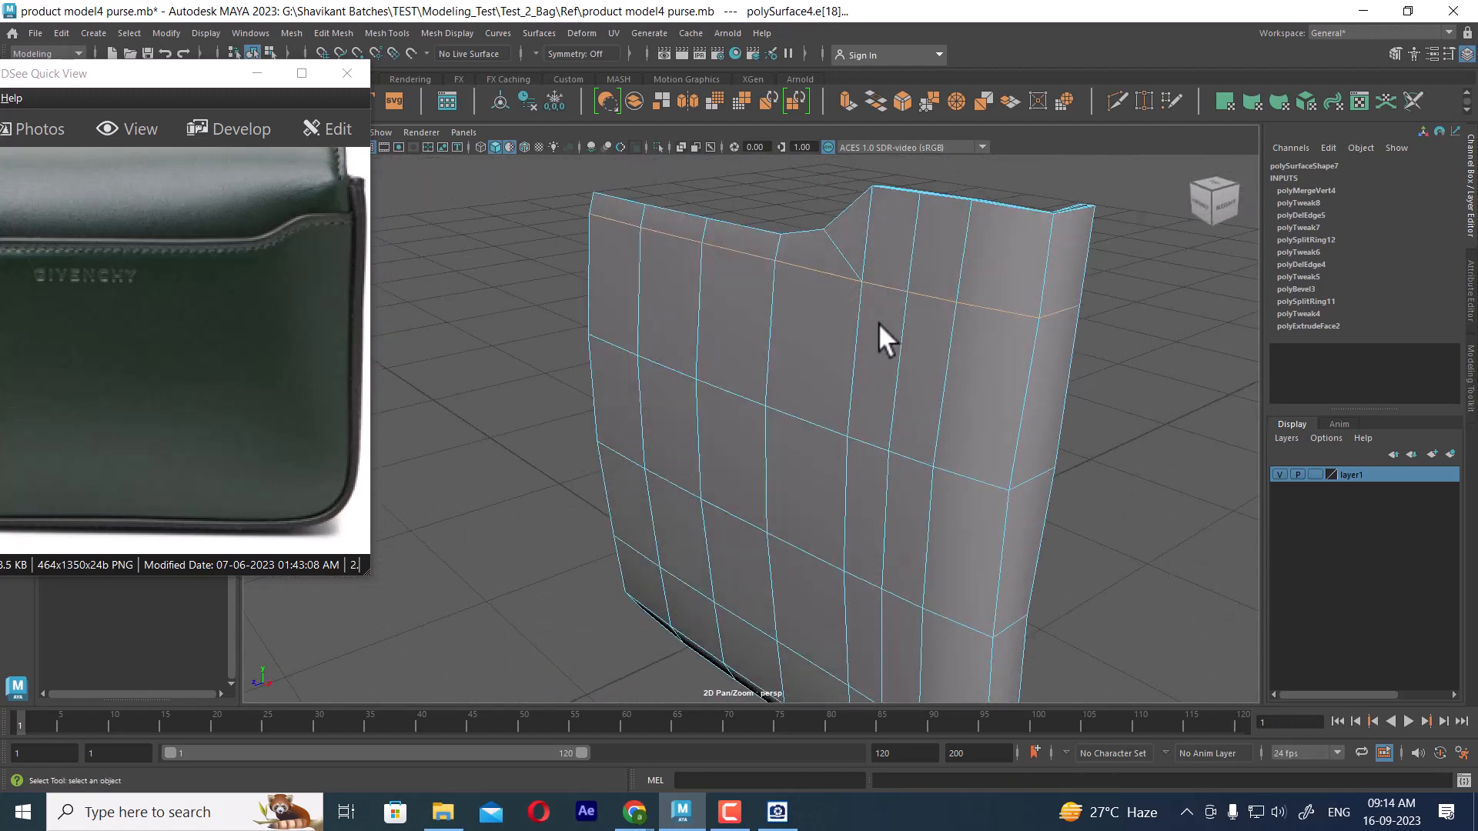
{"action": "right_click", "coordinate": [924, 247], "text": "shift"}
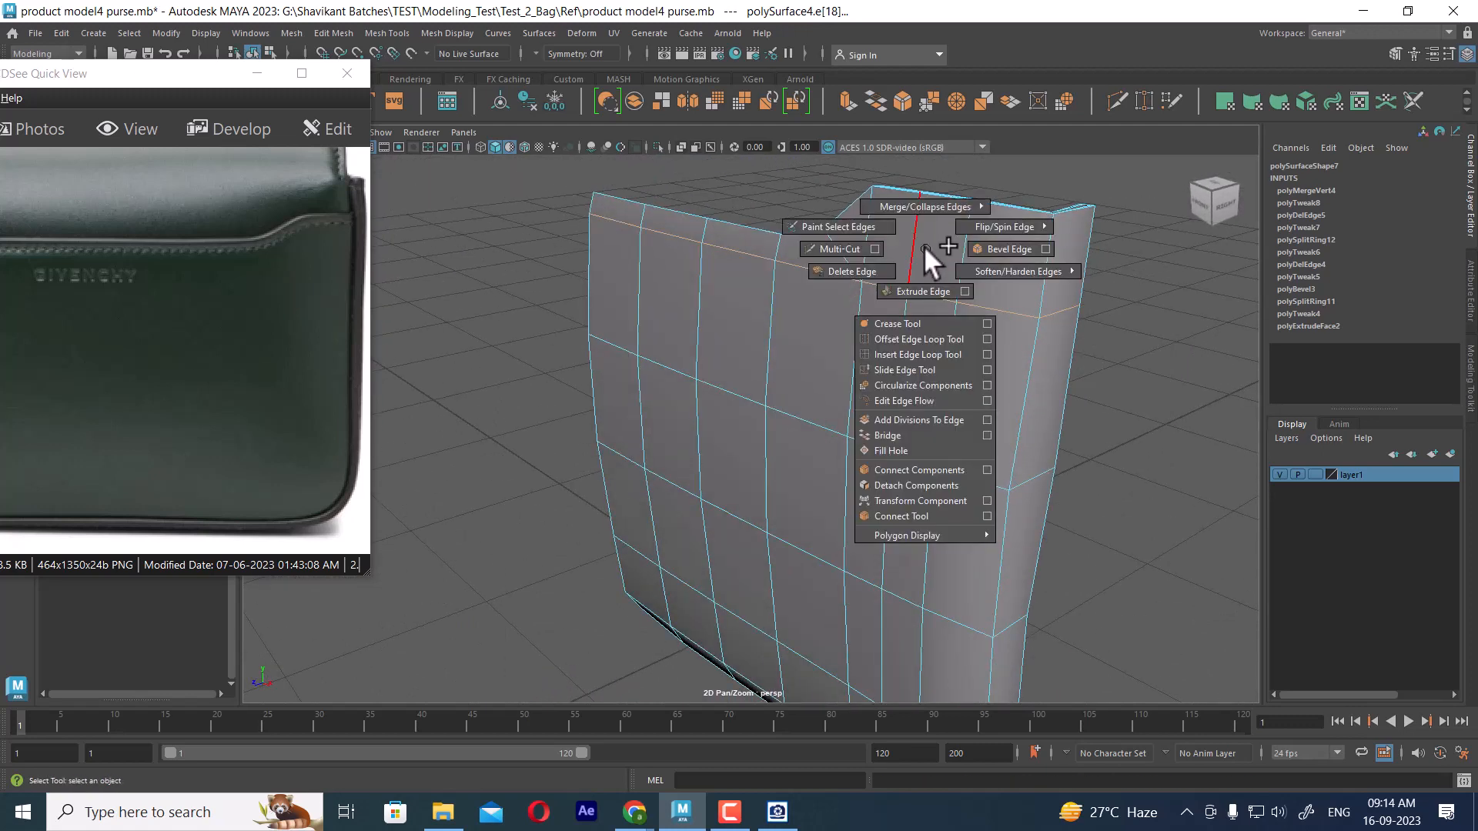
{"action": "left_click", "coordinate": [908, 370]}
{"action": "middle_click_drag", "start_coordinate": [905, 286], "coordinate": [918, 264]}
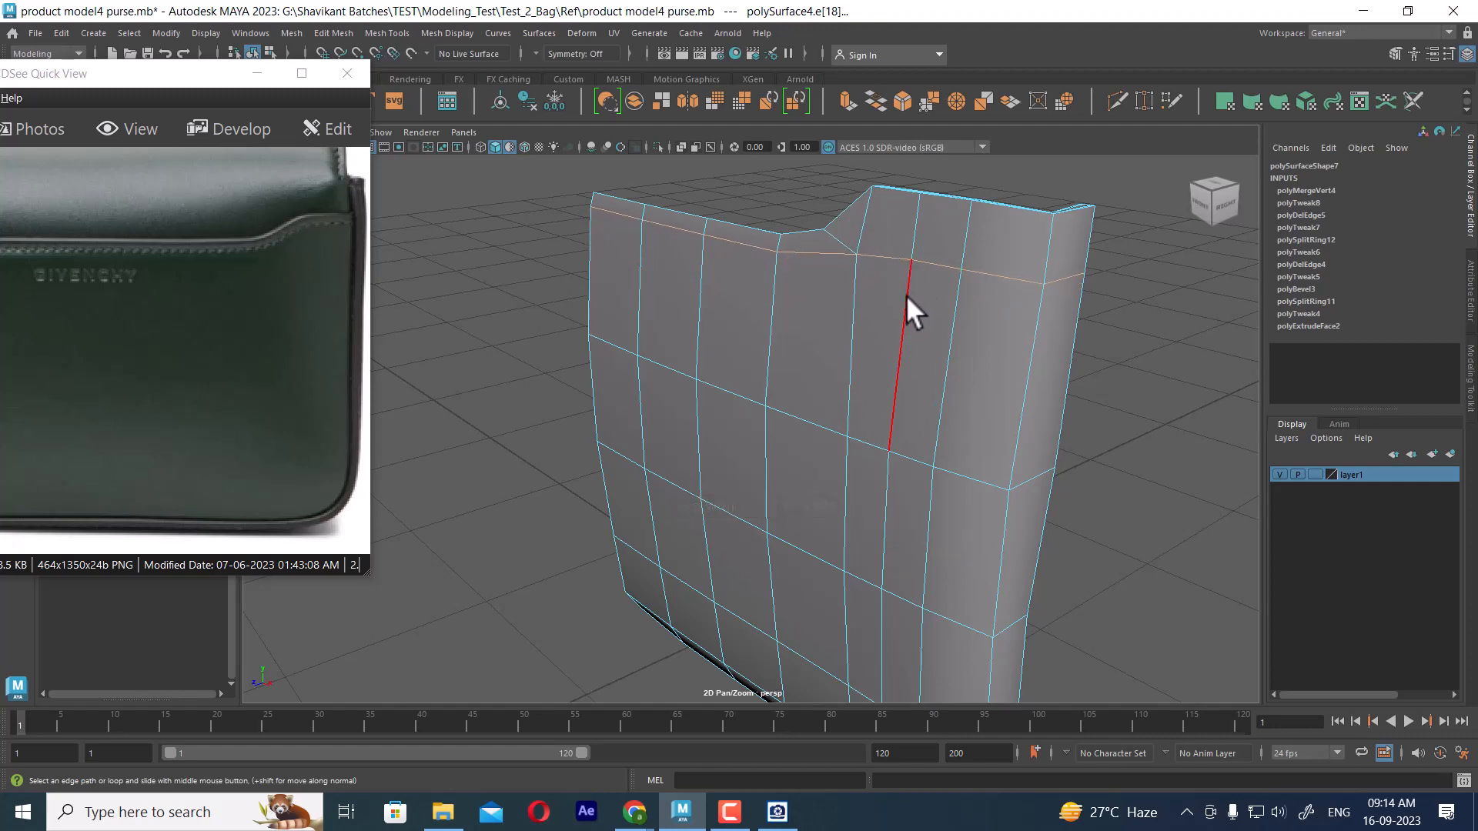
- Preview the front panel smoothed, inspect it from the side, and return it to the unsmoothed display
{"action": "key", "text": "3"}
{"action": "right_click_drag", "start_coordinate": [886, 321], "coordinate": [1039, 221]}
{"action": "left_click", "coordinate": [1068, 390]}
{"action": "left_click_drag", "start_coordinate": [1068, 391], "coordinate": [771, 413], "text": "alt"}
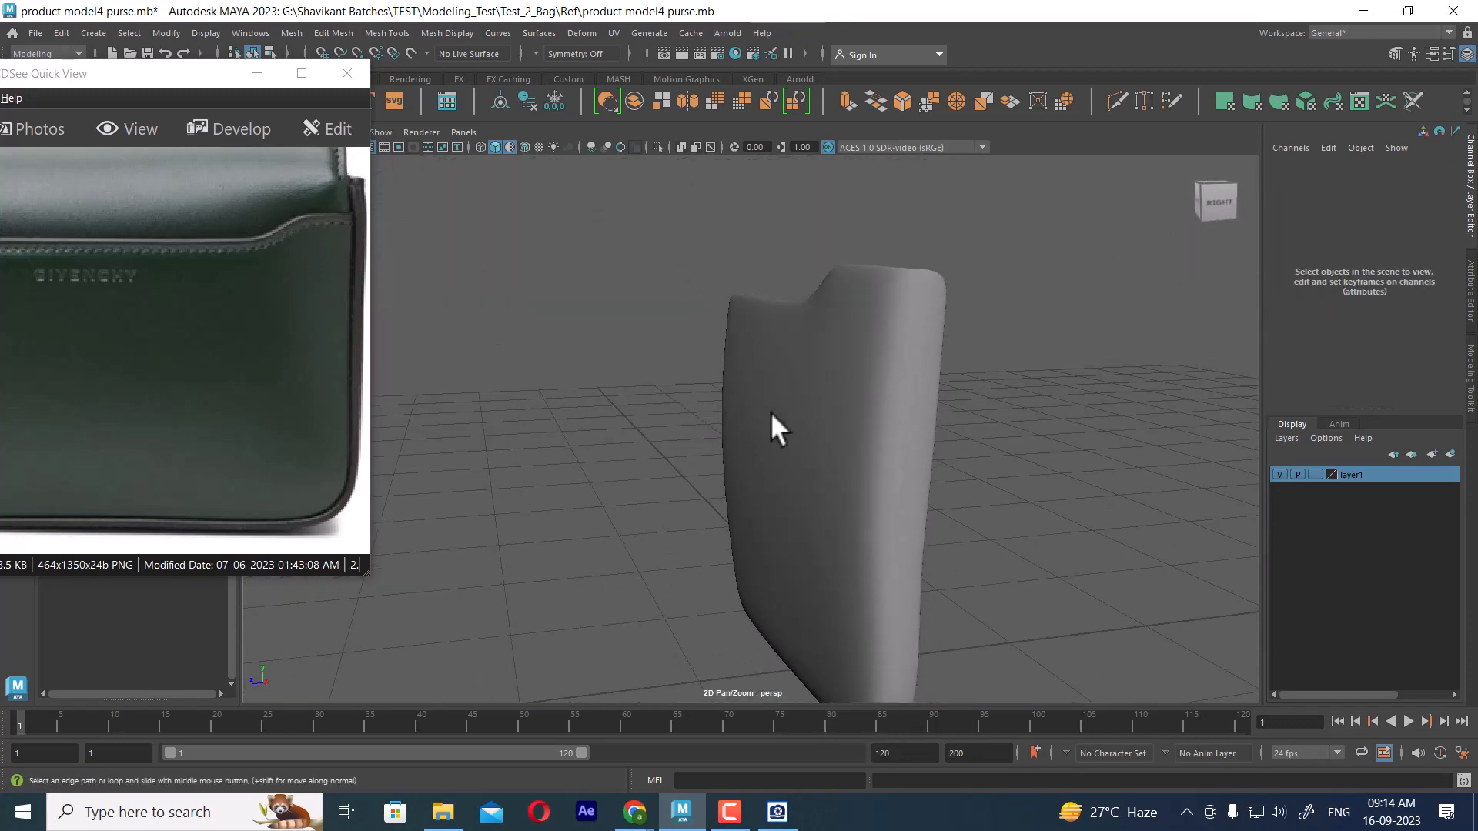
{"action": "left_click", "coordinate": [873, 419]}
{"action": "key", "text": "1"}
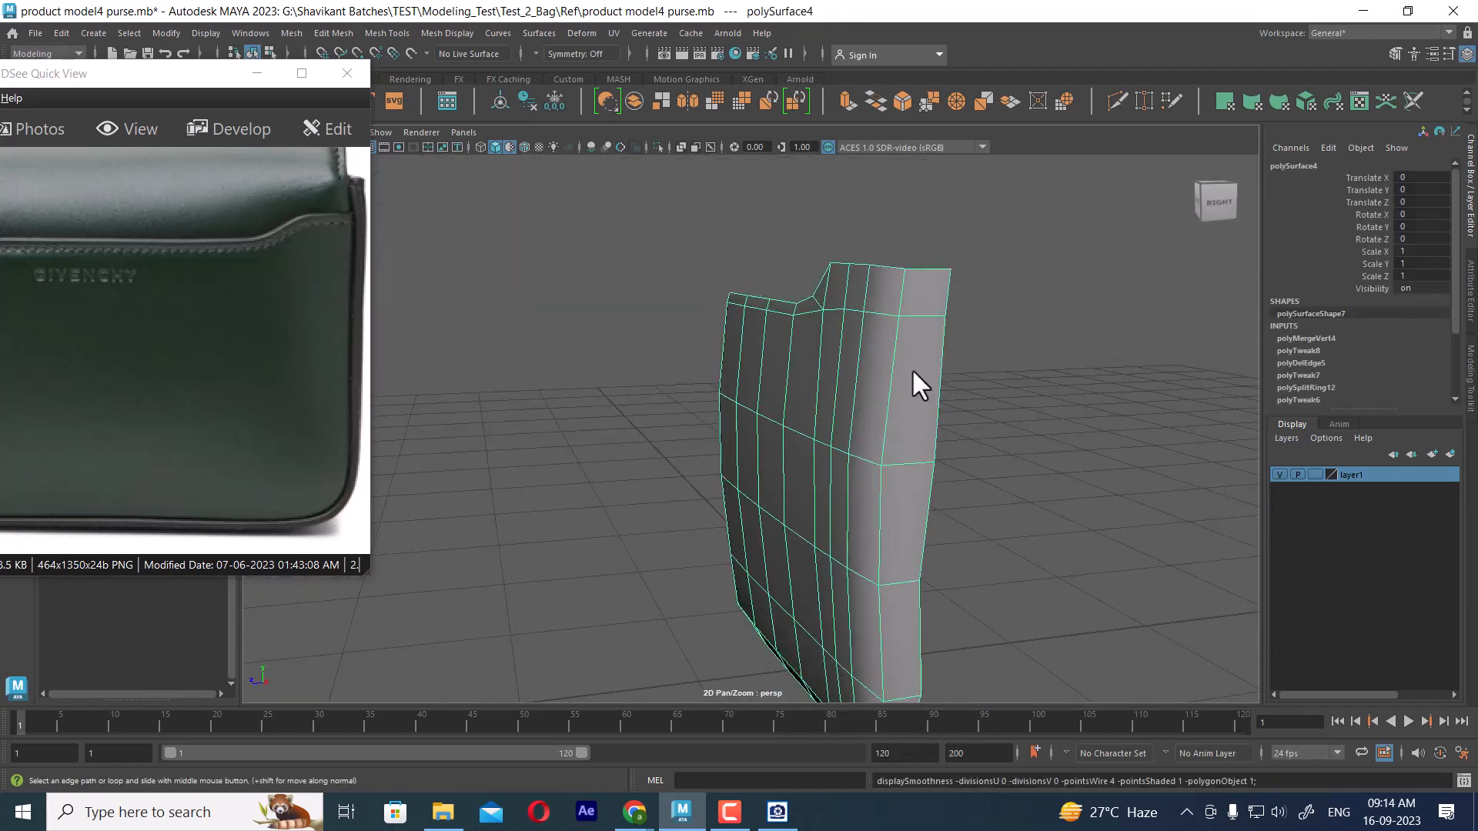
- Split the upper edge ring to add a horizontal edge loop below the raised loop, then return to object mode
{"action": "key", "text": "F10"}
{"action": "left_click", "coordinate": [894, 385]}
{"action": "right_click_drag", "start_coordinate": [996, 320], "coordinate": [1078, 439], "text": "ctrl"}
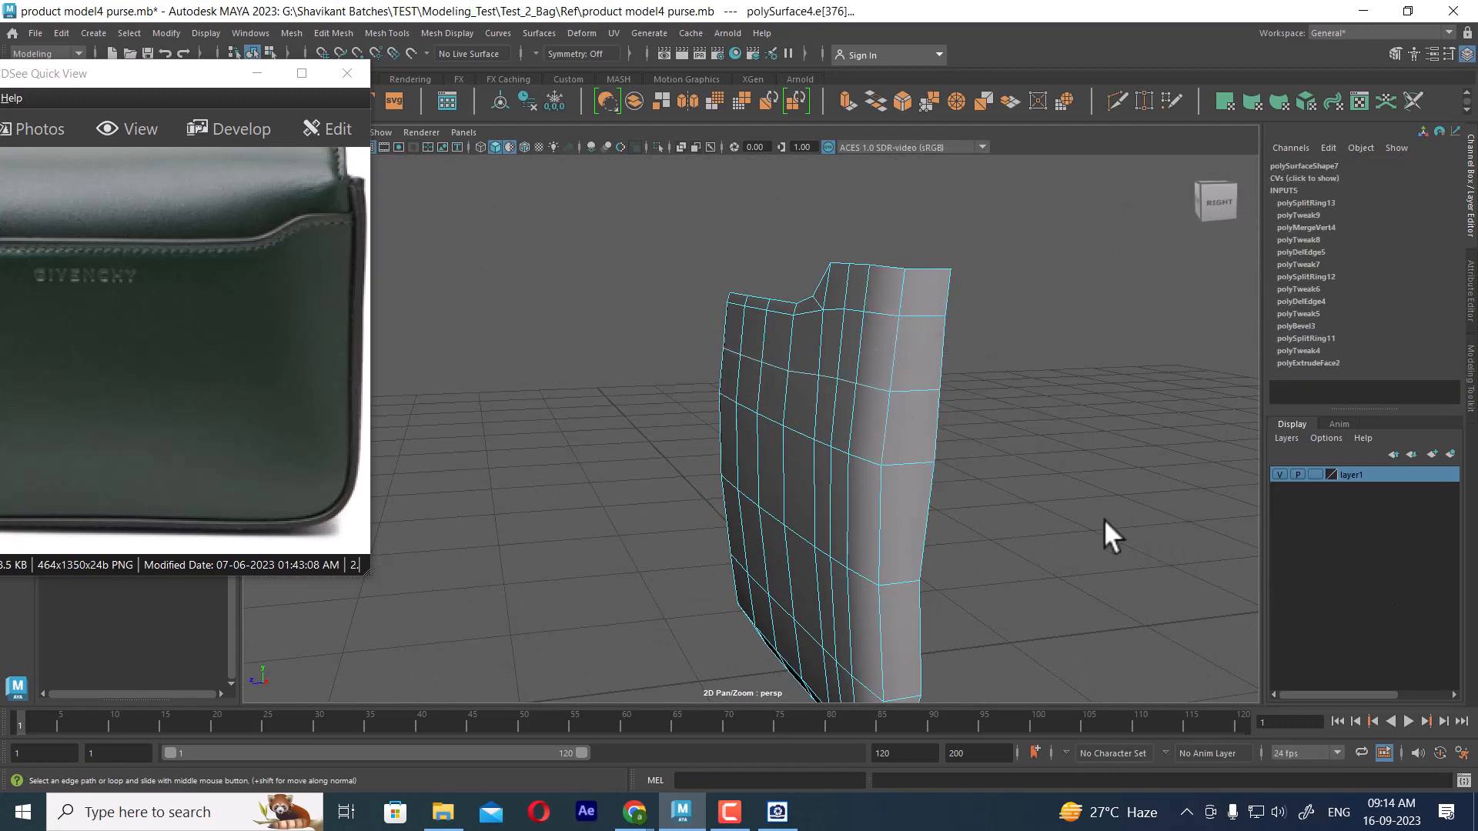
{"action": "key", "text": "F8"}
- Slide the horizontal edge loop just below the newly added one slightly downward to even out the row spacing
{"action": "left_click_drag", "start_coordinate": [921, 371], "coordinate": [925, 500], "text": "alt"}
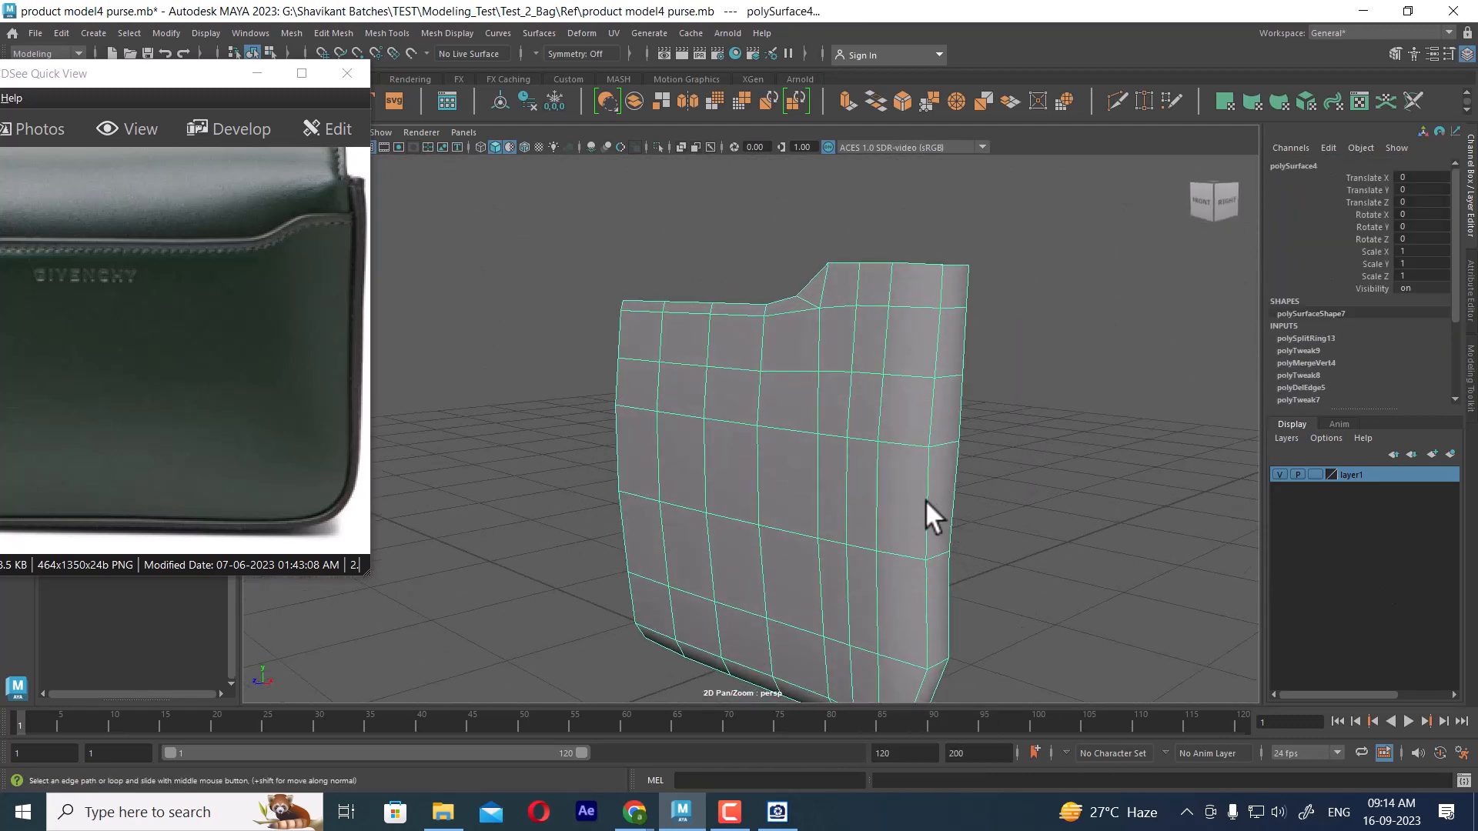
{"action": "right_click_drag", "start_coordinate": [925, 501], "coordinate": [952, 382], "text": "alt"}
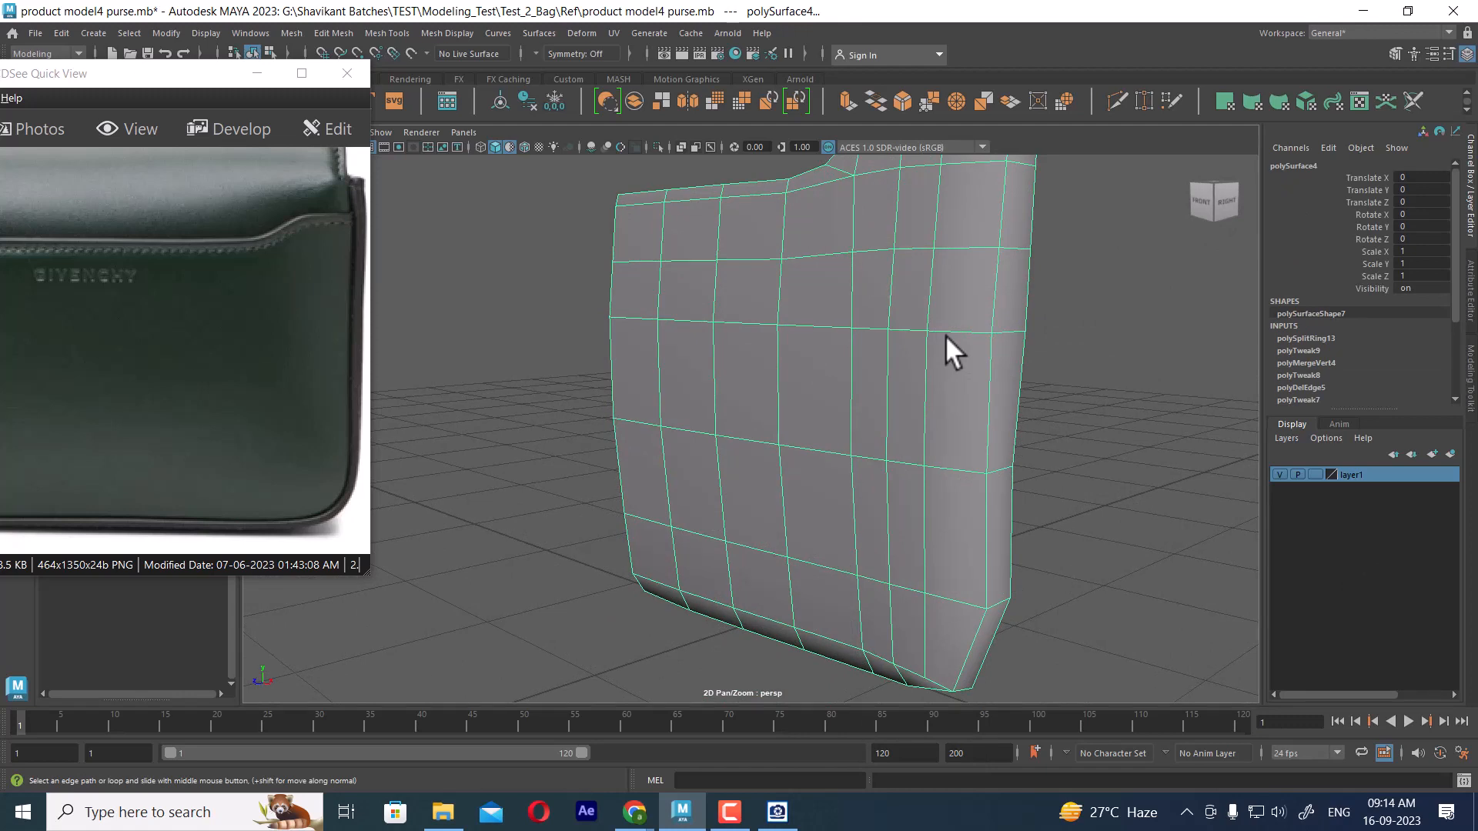
{"action": "right_click_drag", "start_coordinate": [943, 333], "coordinate": [977, 193]}
{"action": "left_click", "coordinate": [989, 396]}
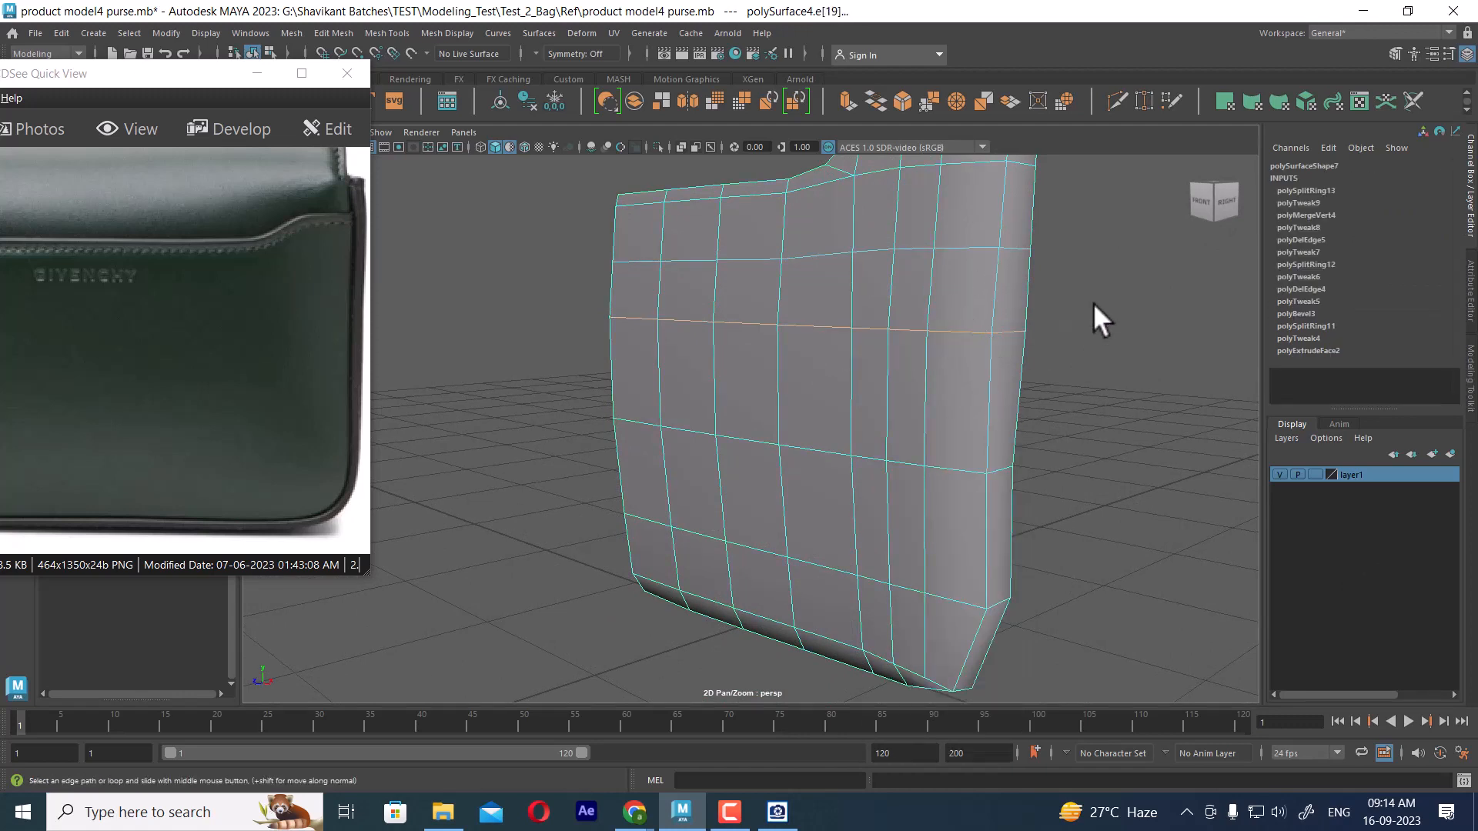
{"action": "right_click_drag", "start_coordinate": [1093, 303], "coordinate": [1080, 425], "text": "shift"}
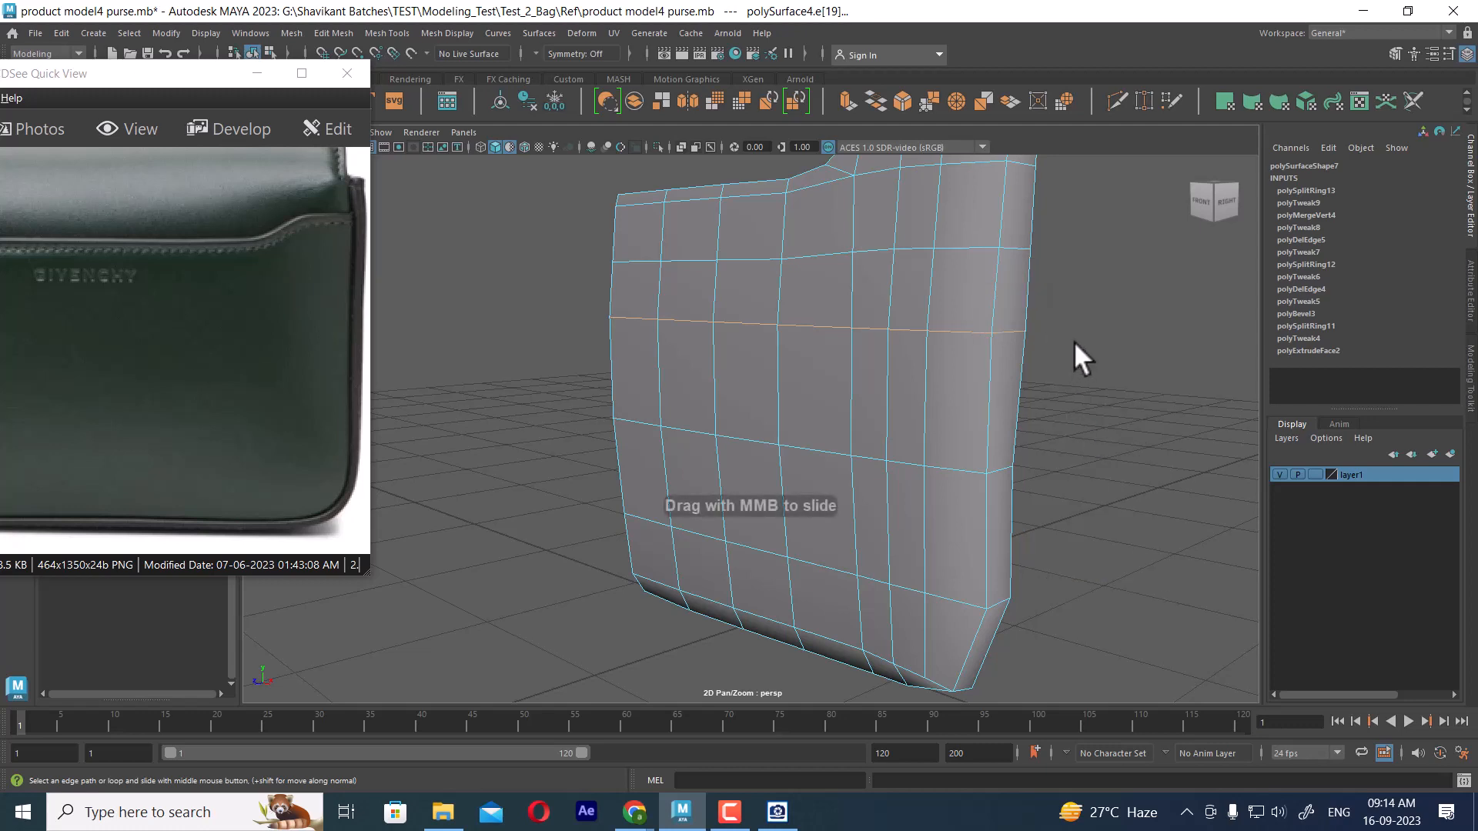
{"action": "middle_click_drag", "start_coordinate": [1023, 389], "coordinate": [995, 462]}
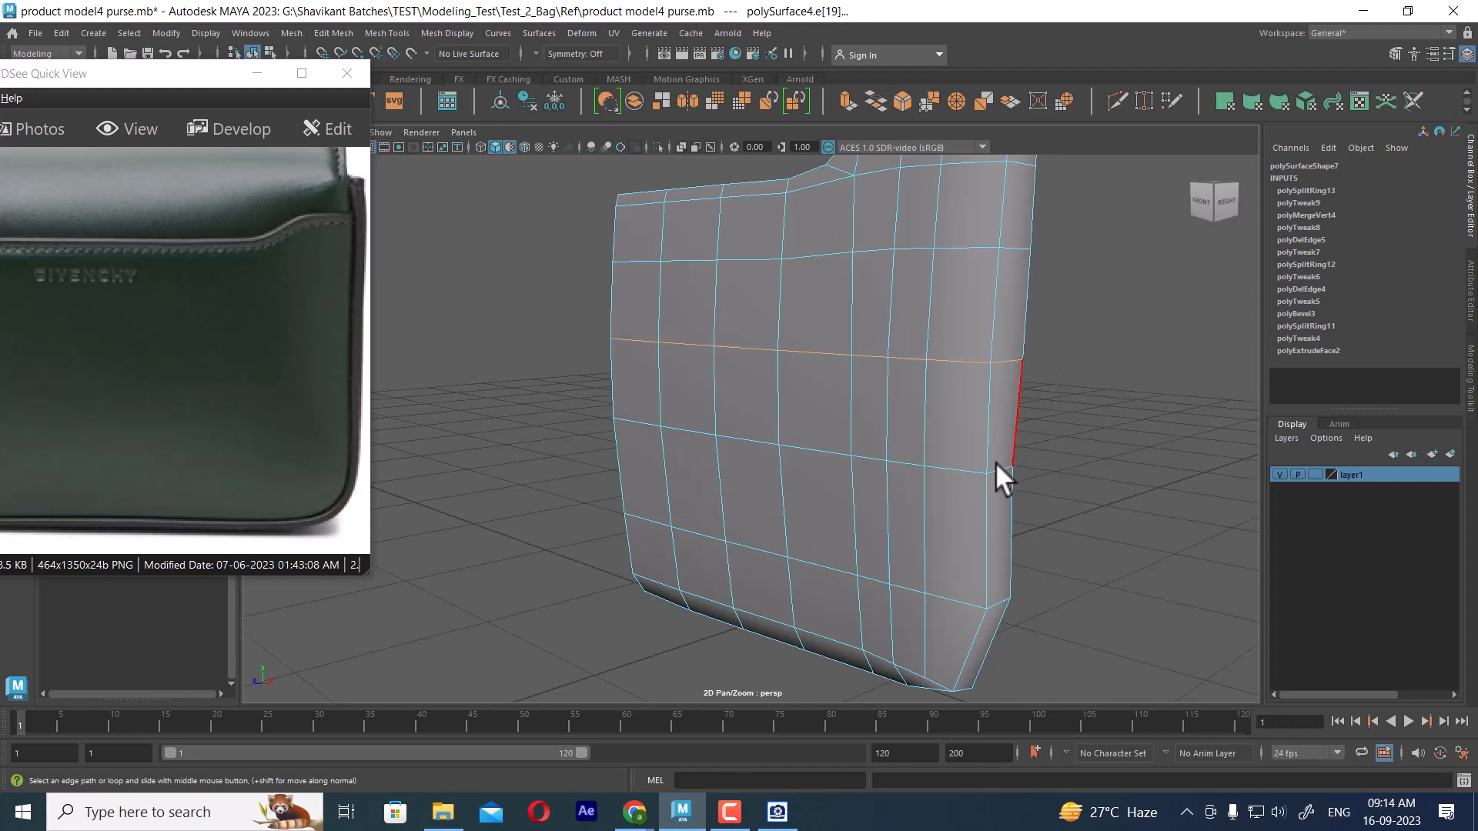
{"action": "right_click_drag", "start_coordinate": [893, 342], "coordinate": [1011, 301]}
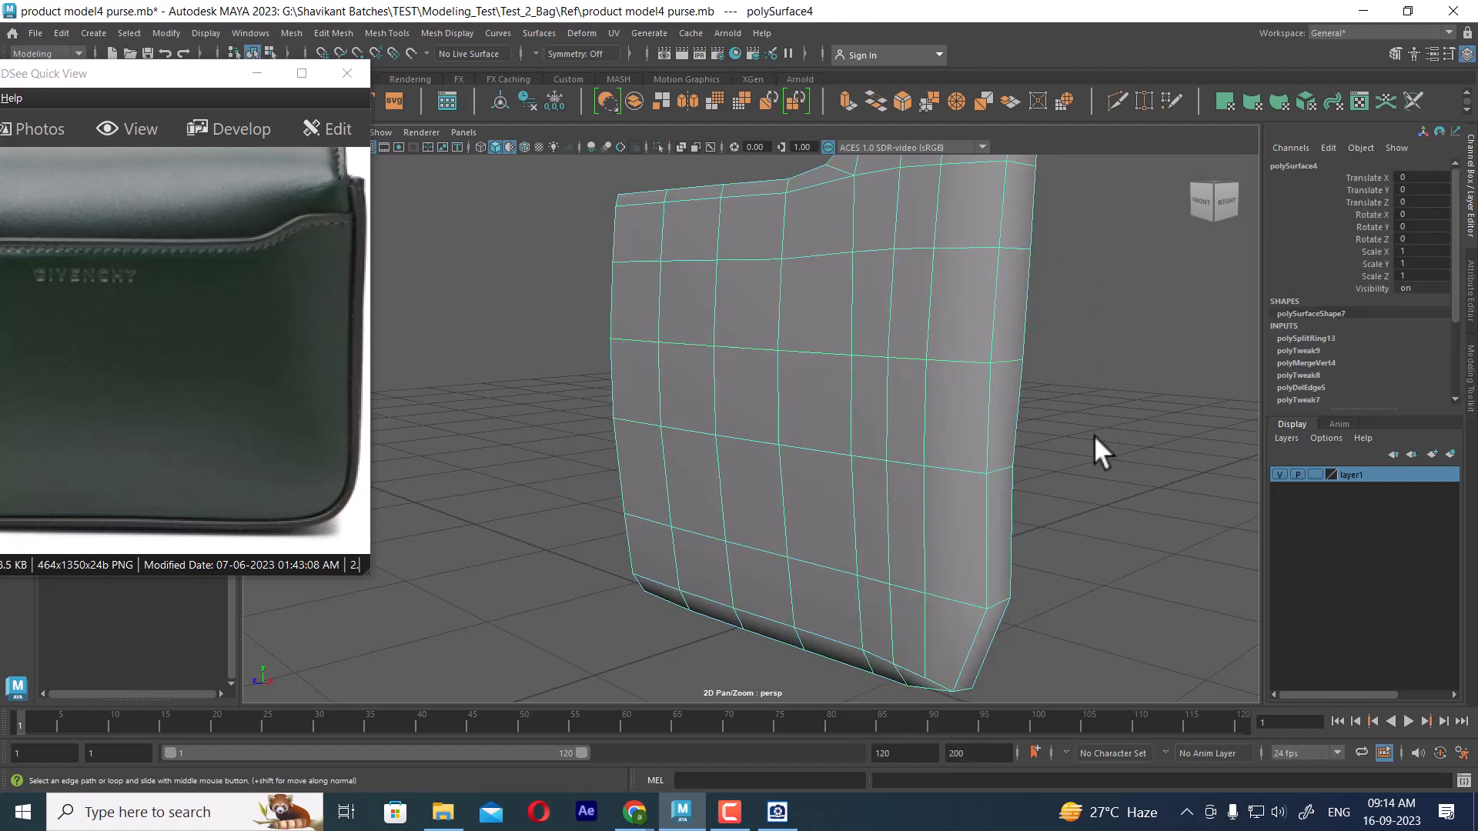
- Preview the panel smoothed and inspect its surface from the front, side and back
{"action": "left_click_drag", "start_coordinate": [1004, 448], "coordinate": [1065, 471], "text": "alt"}
{"action": "key", "text": "3"}
{"action": "left_click", "coordinate": [1073, 473]}
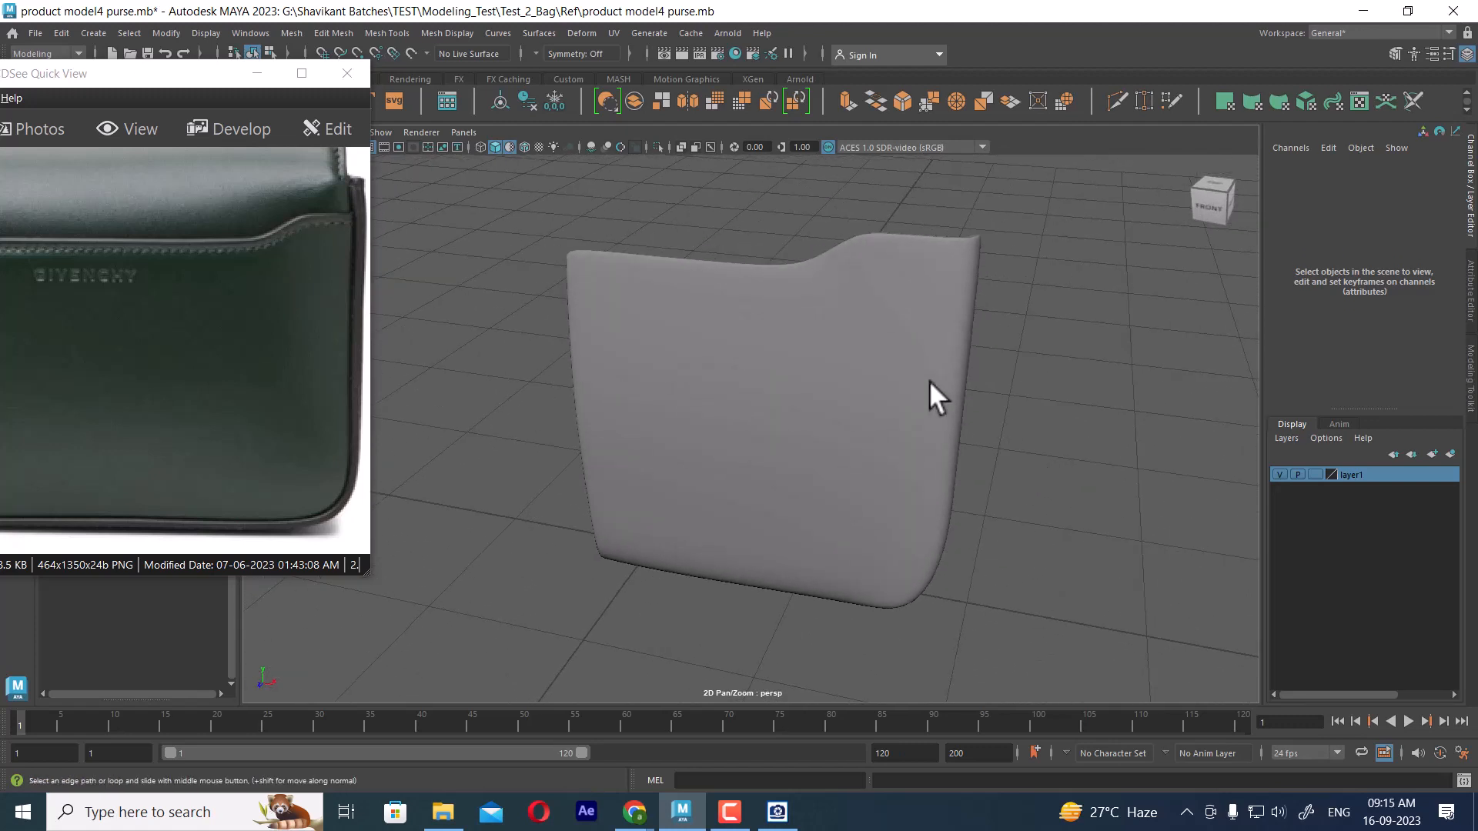
{"action": "left_click", "coordinate": [922, 420]}
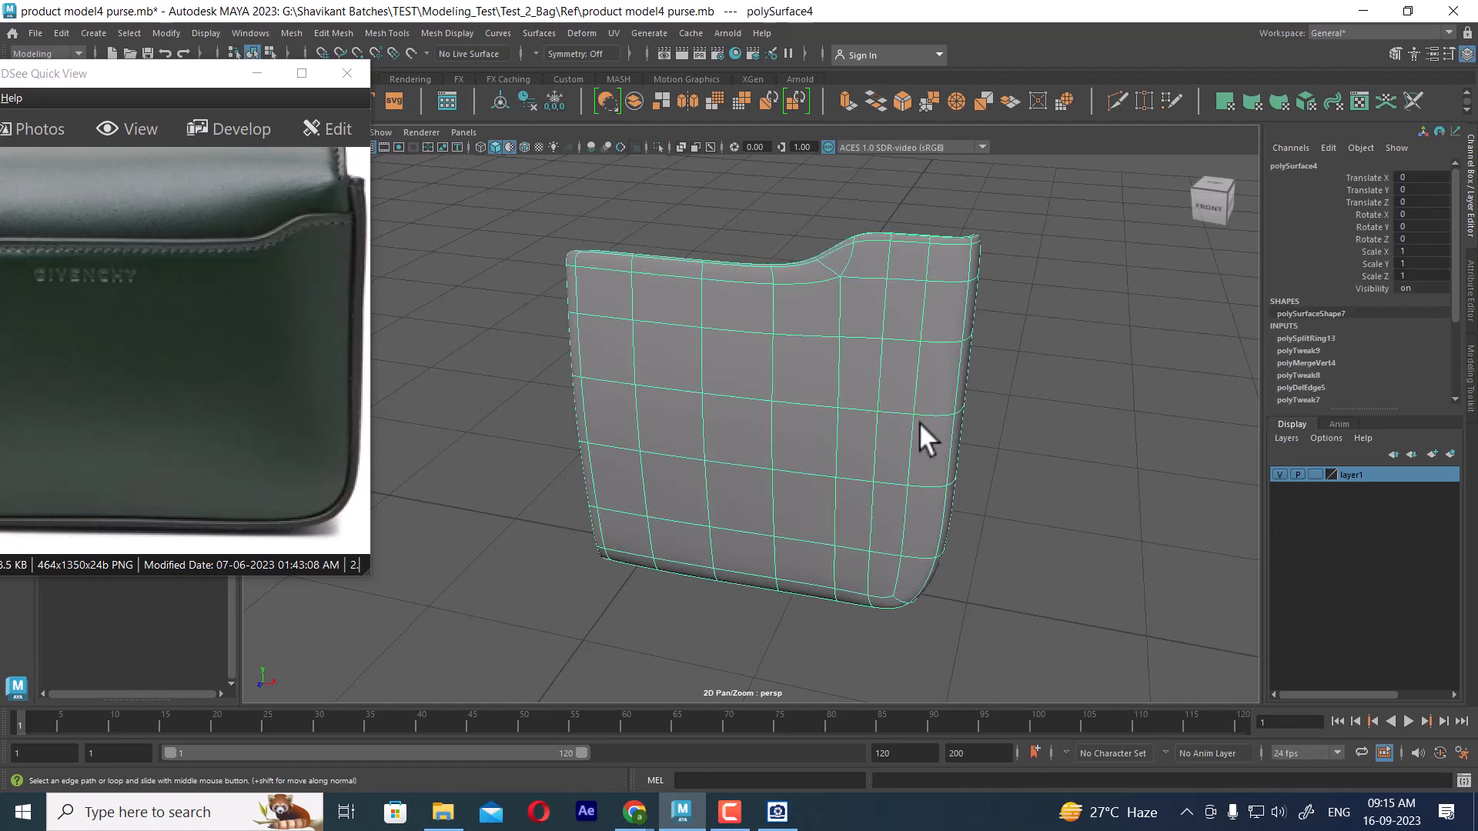
{"action": "left_click_drag", "start_coordinate": [919, 422], "coordinate": [815, 448], "text": "alt"}
{"action": "right_click_drag", "start_coordinate": [801, 345], "coordinate": [1005, 225]}
{"action": "left_click", "coordinate": [1022, 262]}
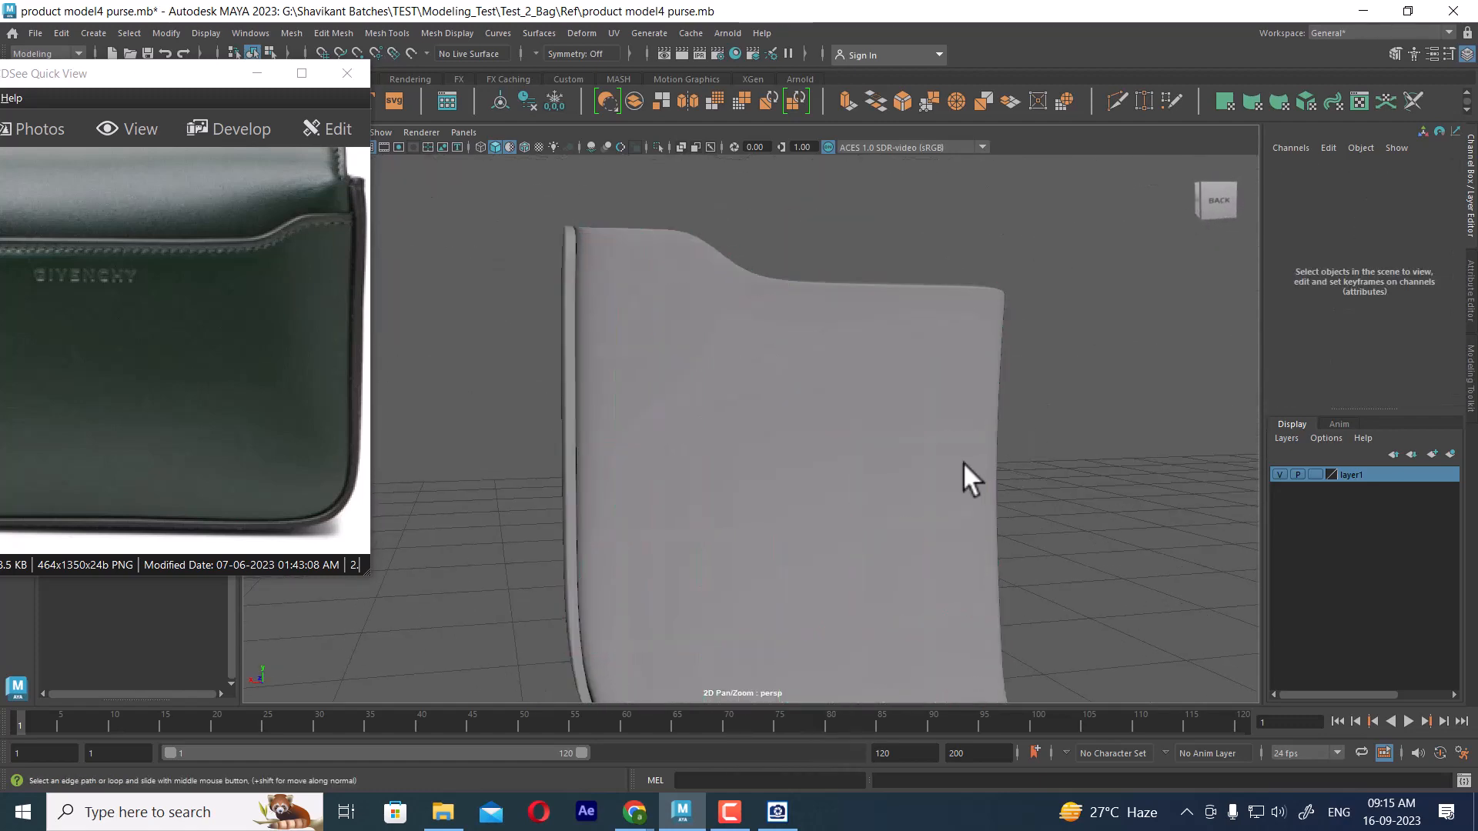
{"action": "scroll", "coordinate": [799, 400], "scroll_direction": "down", "scroll_amount": 5}
{"action": "left_click_drag", "start_coordinate": [963, 463], "coordinate": [1023, 505], "text": "alt"}
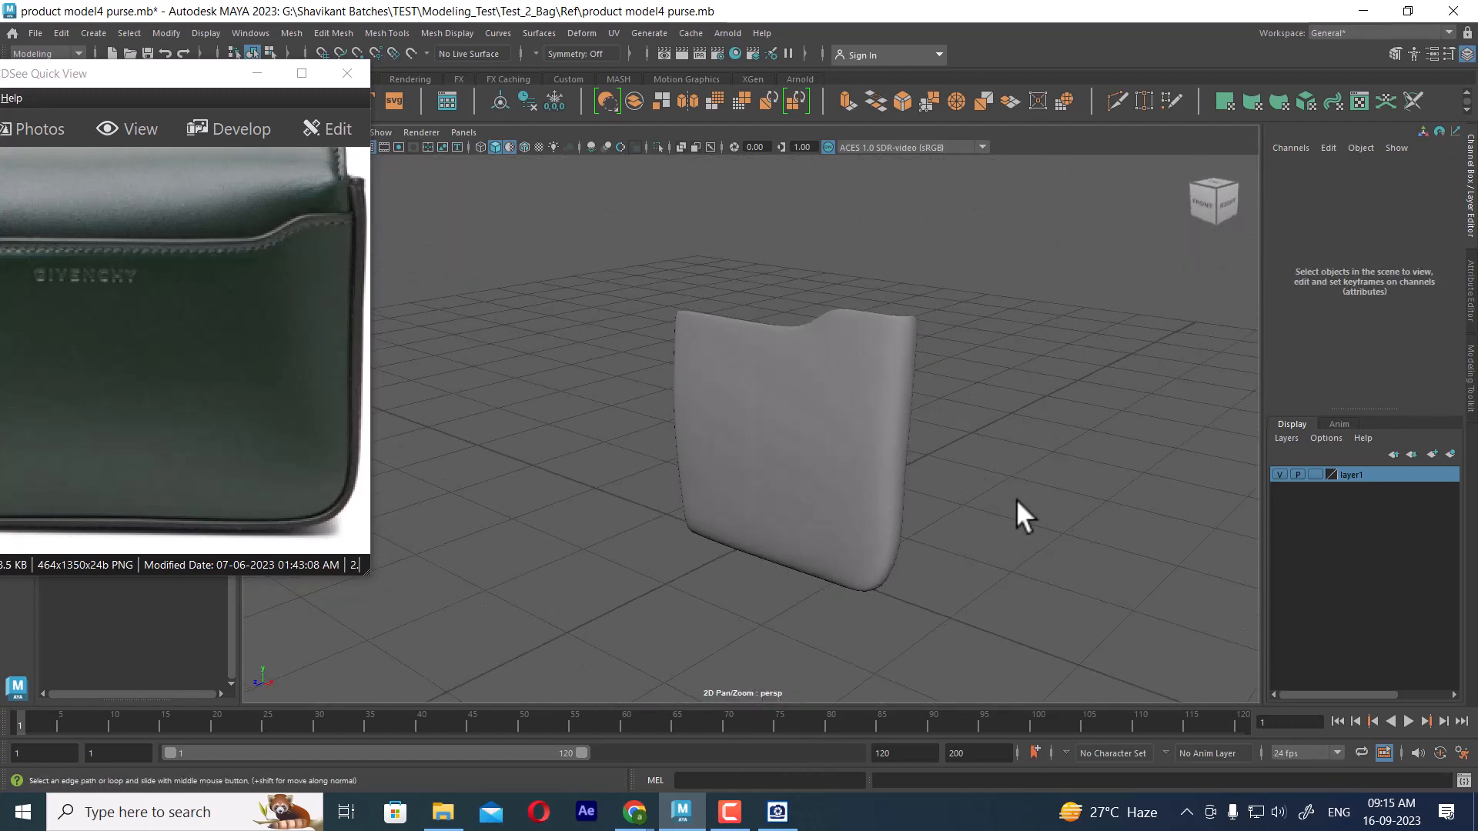
- Show the whole bag to compare the smoothed panel with the other parts, and isolate the panel again
{"action": "key", "text": "ctrl+1"}
{"action": "left_click_drag", "start_coordinate": [922, 473], "coordinate": [845, 573], "text": "alt"}
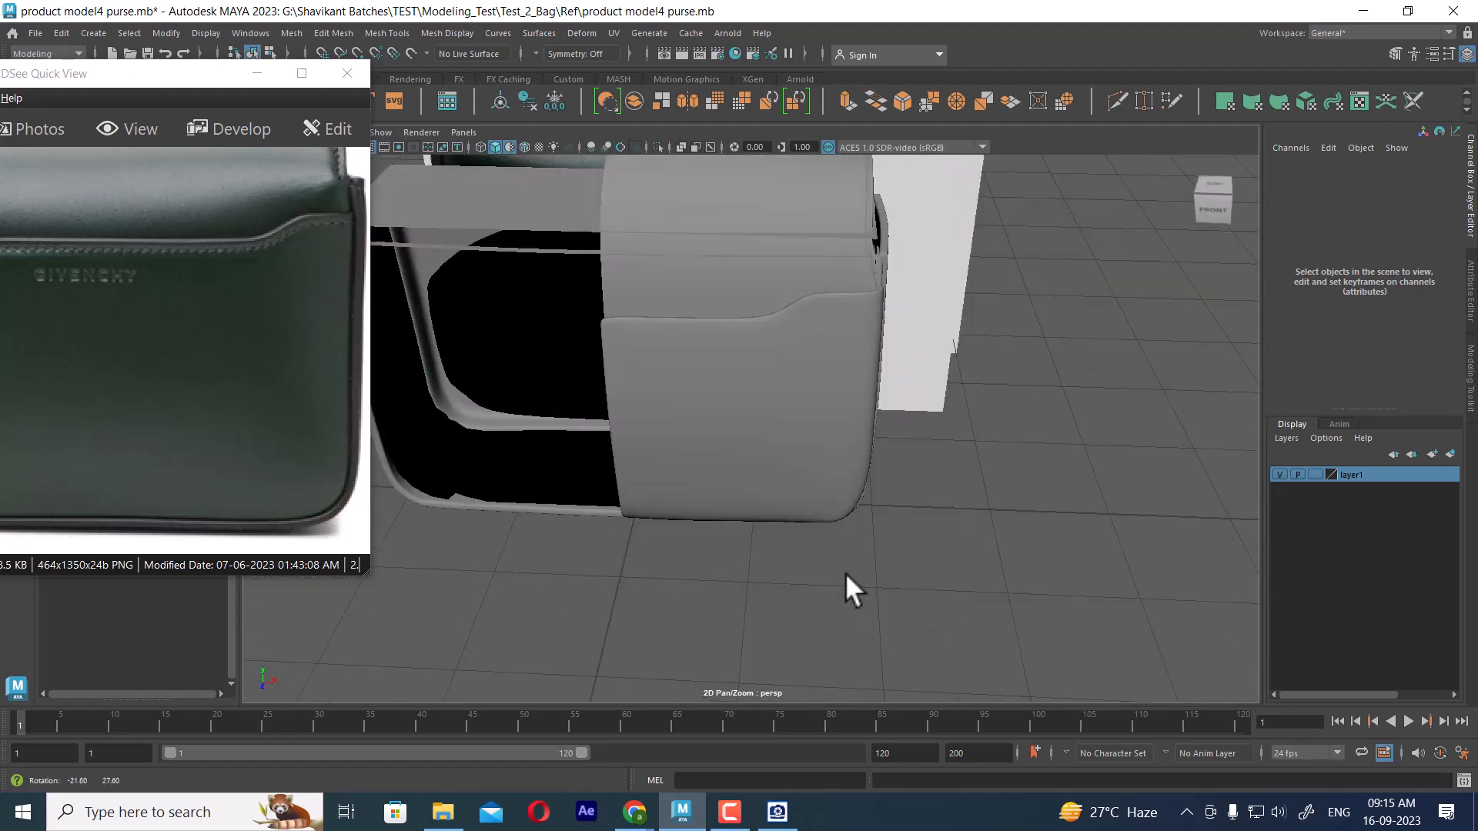
{"action": "left_click", "coordinate": [745, 445]}
{"action": "key", "text": "ctrl+1"}
- In the front view, select only the cap faces along the panel's straight centre edge and delete them
{"action": "right_click_drag", "start_coordinate": [759, 458], "coordinate": [792, 457], "text": "alt"}
{"action": "left_click_drag", "start_coordinate": [793, 457], "coordinate": [882, 501], "text": "alt"}
{"action": "key", "text": "space"}
{"action": "right_click_drag", "start_coordinate": [889, 433], "coordinate": [840, 388], "text": "alt"}
{"action": "middle_click_drag", "start_coordinate": [840, 388], "coordinate": [945, 432], "text": "alt"}
{"action": "right_click_drag", "start_coordinate": [945, 432], "coordinate": [1042, 371], "text": "alt"}
{"action": "left_click_drag", "start_coordinate": [726, 251], "coordinate": [793, 639]}
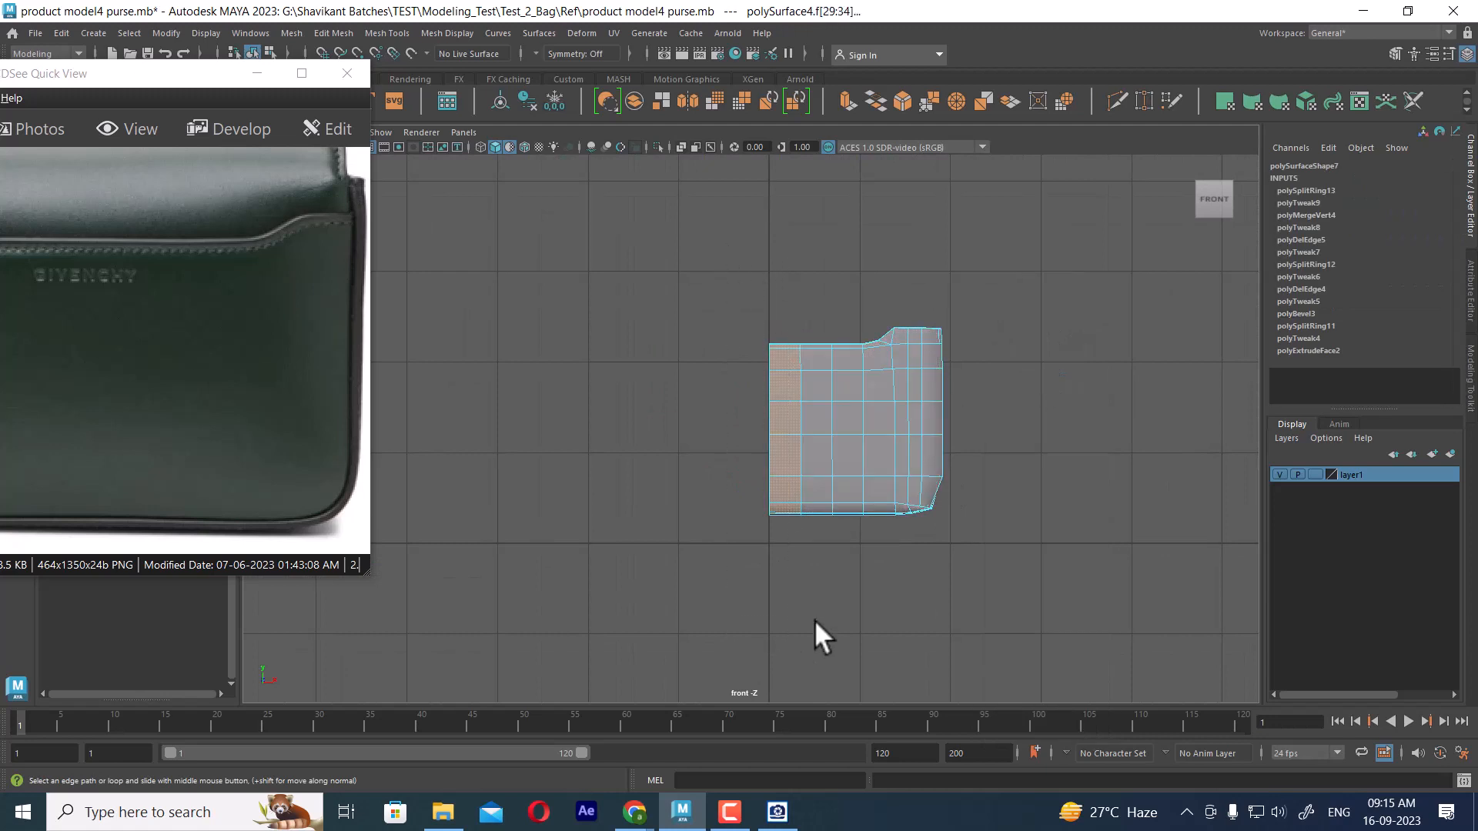
{"action": "left_click_drag", "start_coordinate": [1034, 240], "coordinate": [787, 622]}
{"action": "key", "text": "space"}
{"action": "left_click_drag", "start_coordinate": [883, 548], "coordinate": [998, 432]}
{"action": "left_click", "coordinate": [972, 428]}
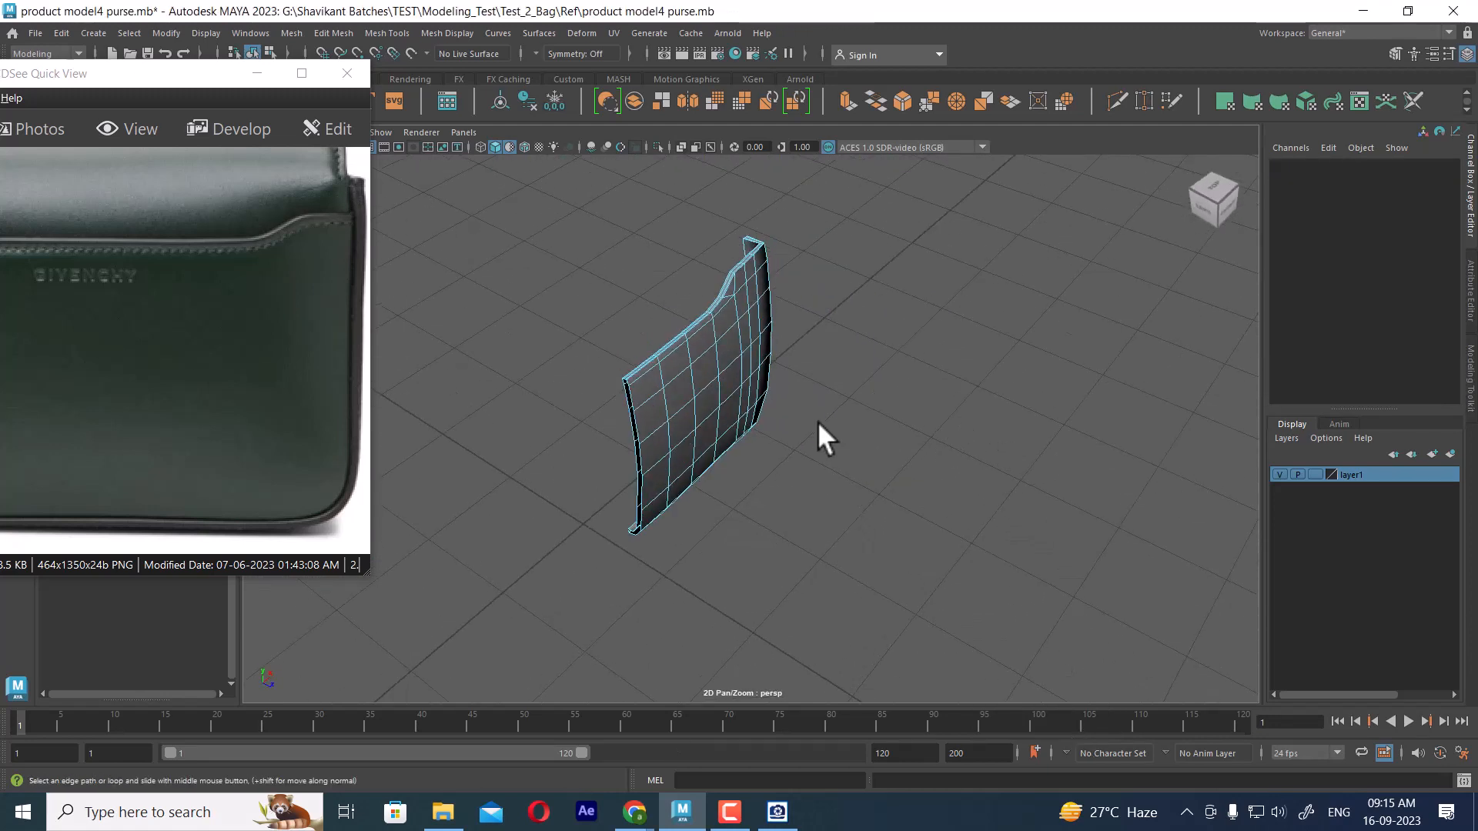
- Return the panel to object mode and examine its open centre edge and inner side
{"action": "left_click_drag", "start_coordinate": [773, 445], "coordinate": [783, 409], "text": "alt"}
{"action": "right_click_drag", "start_coordinate": [784, 410], "coordinate": [808, 492], "text": "alt"}
{"action": "middle_click_drag", "start_coordinate": [808, 493], "coordinate": [860, 445], "text": "alt"}
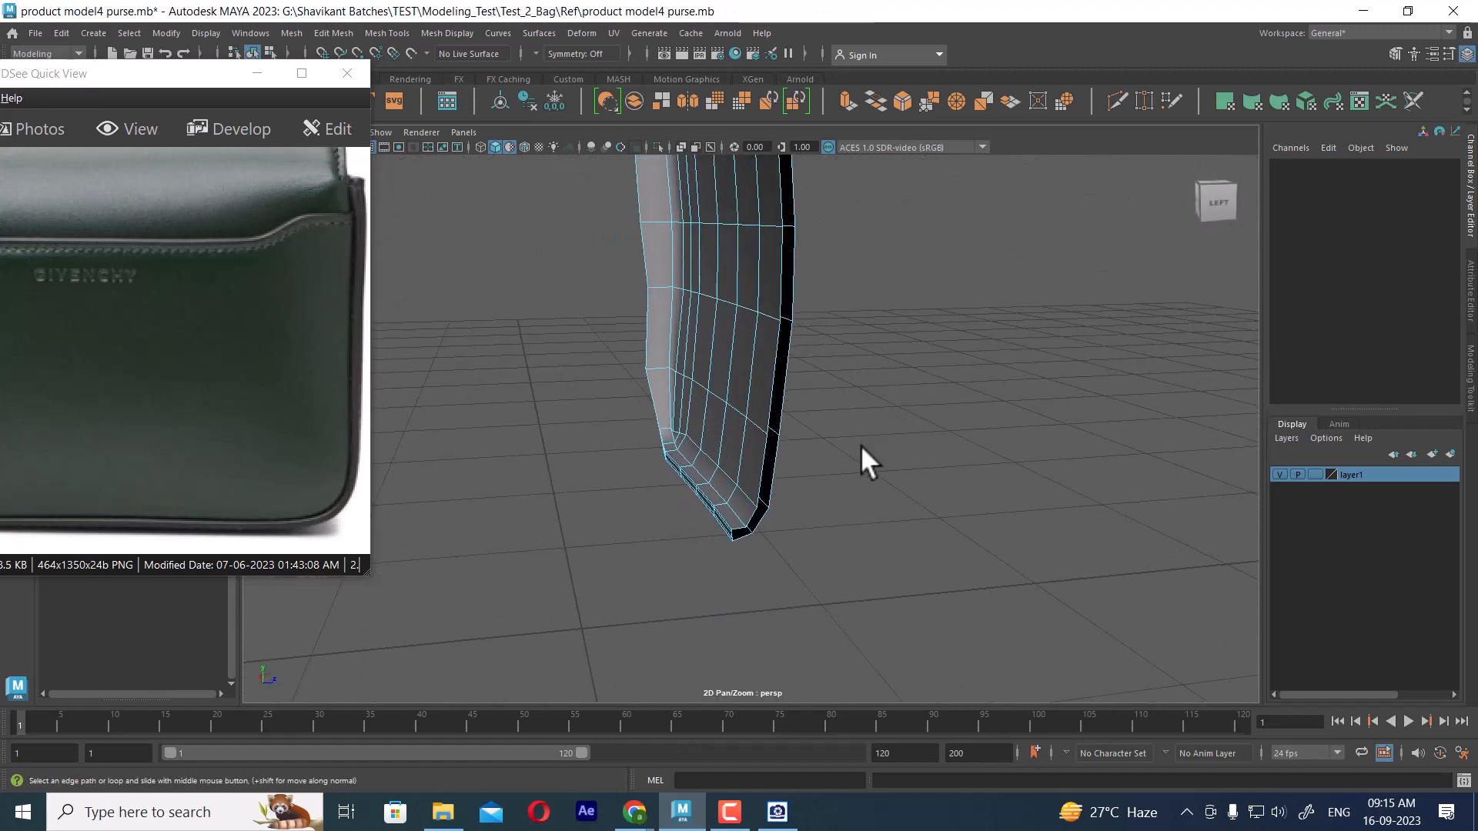
{"action": "left_click_drag", "start_coordinate": [860, 445], "coordinate": [819, 403], "text": "alt"}
{"action": "middle_click_drag", "start_coordinate": [819, 403], "coordinate": [875, 525], "text": "alt"}
{"action": "right_click_drag", "start_coordinate": [822, 344], "coordinate": [897, 320]}
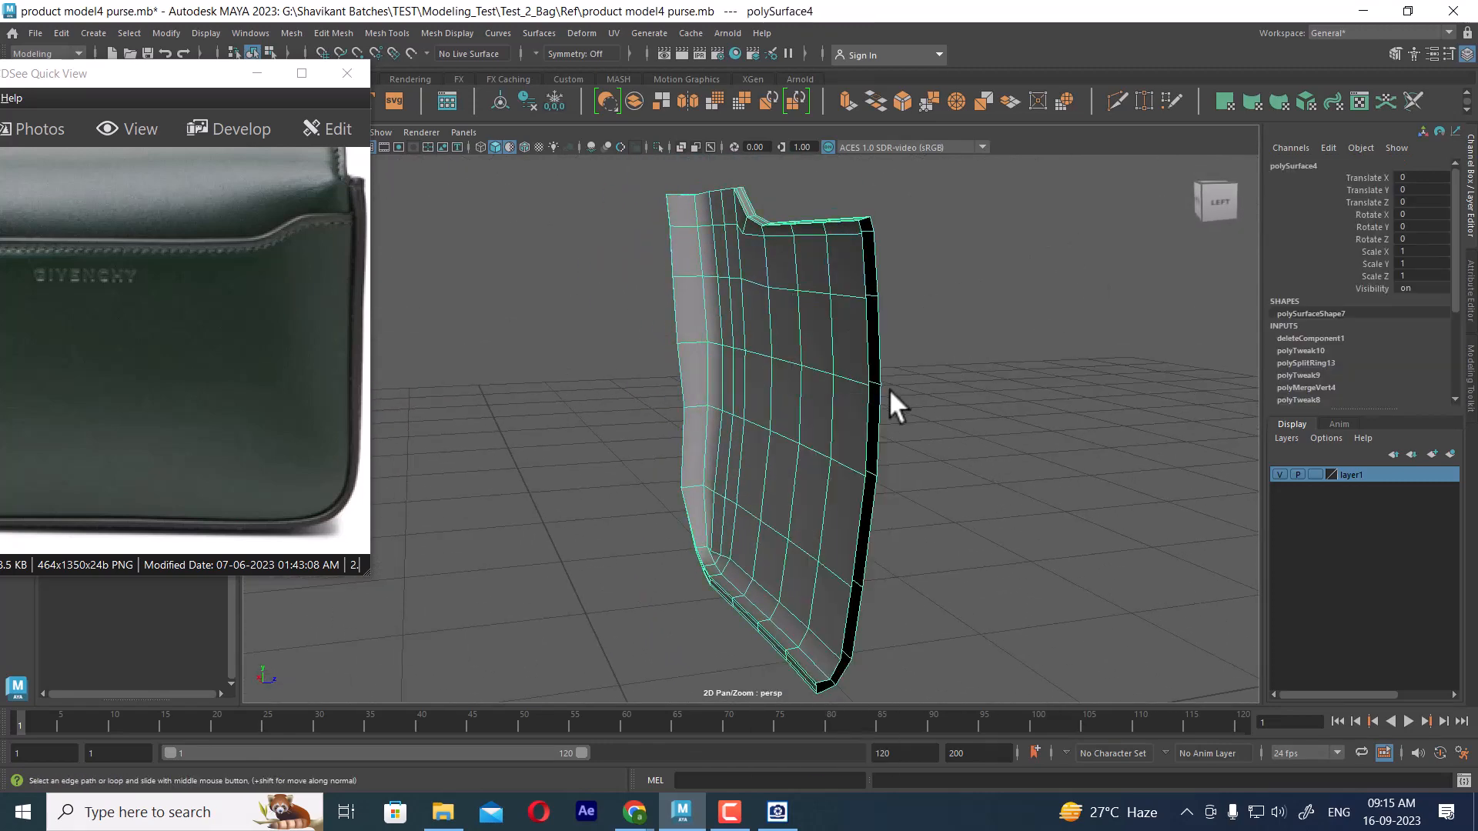
{"action": "left_click", "coordinate": [887, 416]}
{"action": "left_click_drag", "start_coordinate": [886, 418], "coordinate": [879, 461], "text": "alt"}
{"action": "left_click", "coordinate": [874, 497]}
{"action": "right_click_drag", "start_coordinate": [874, 497], "coordinate": [808, 471], "text": "alt"}
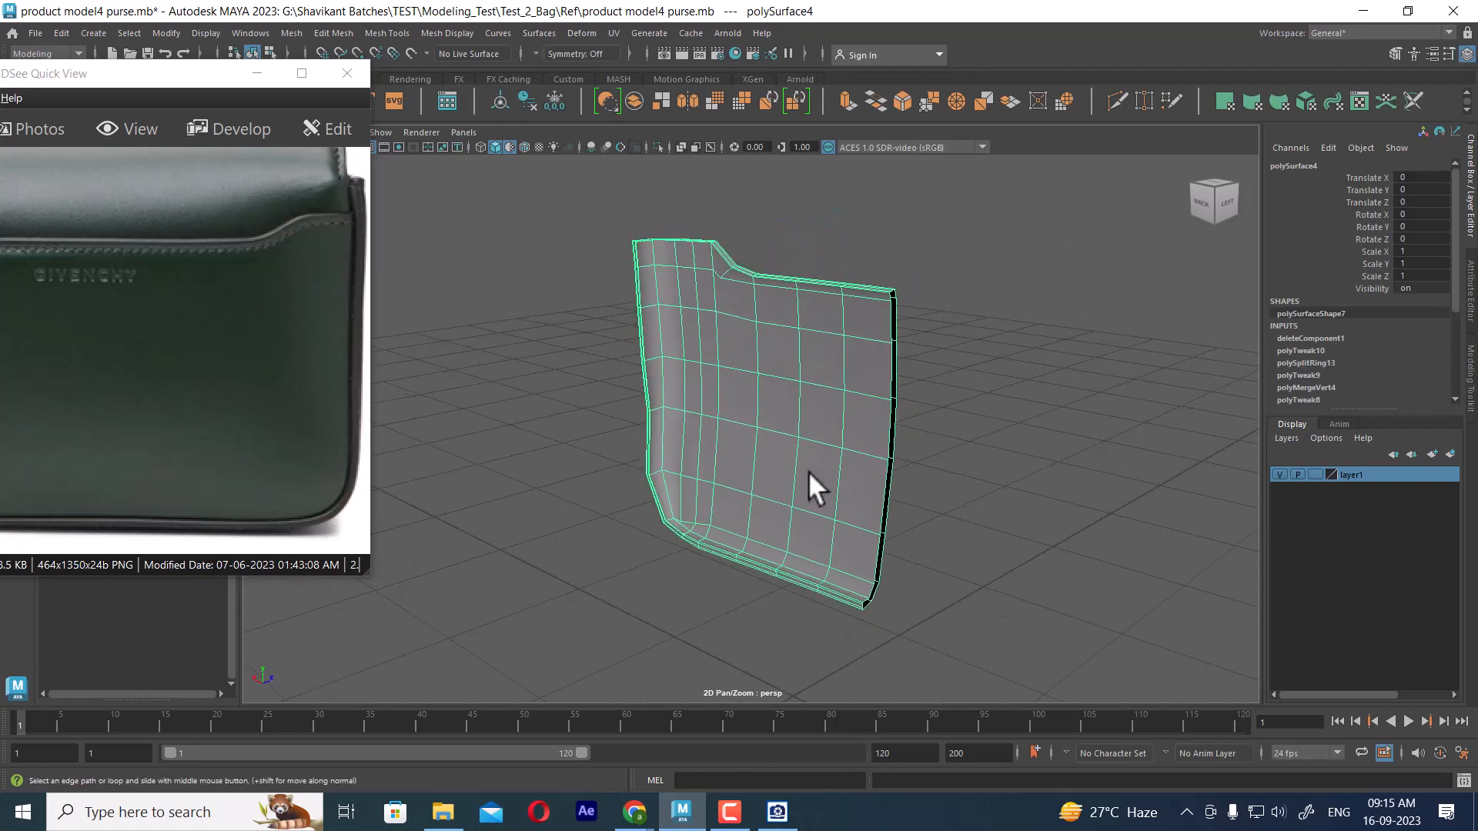
{"action": "left_click_drag", "start_coordinate": [808, 471], "coordinate": [838, 514], "text": "alt"}
{"action": "right_click_drag", "start_coordinate": [837, 514], "coordinate": [882, 505], "text": "alt"}
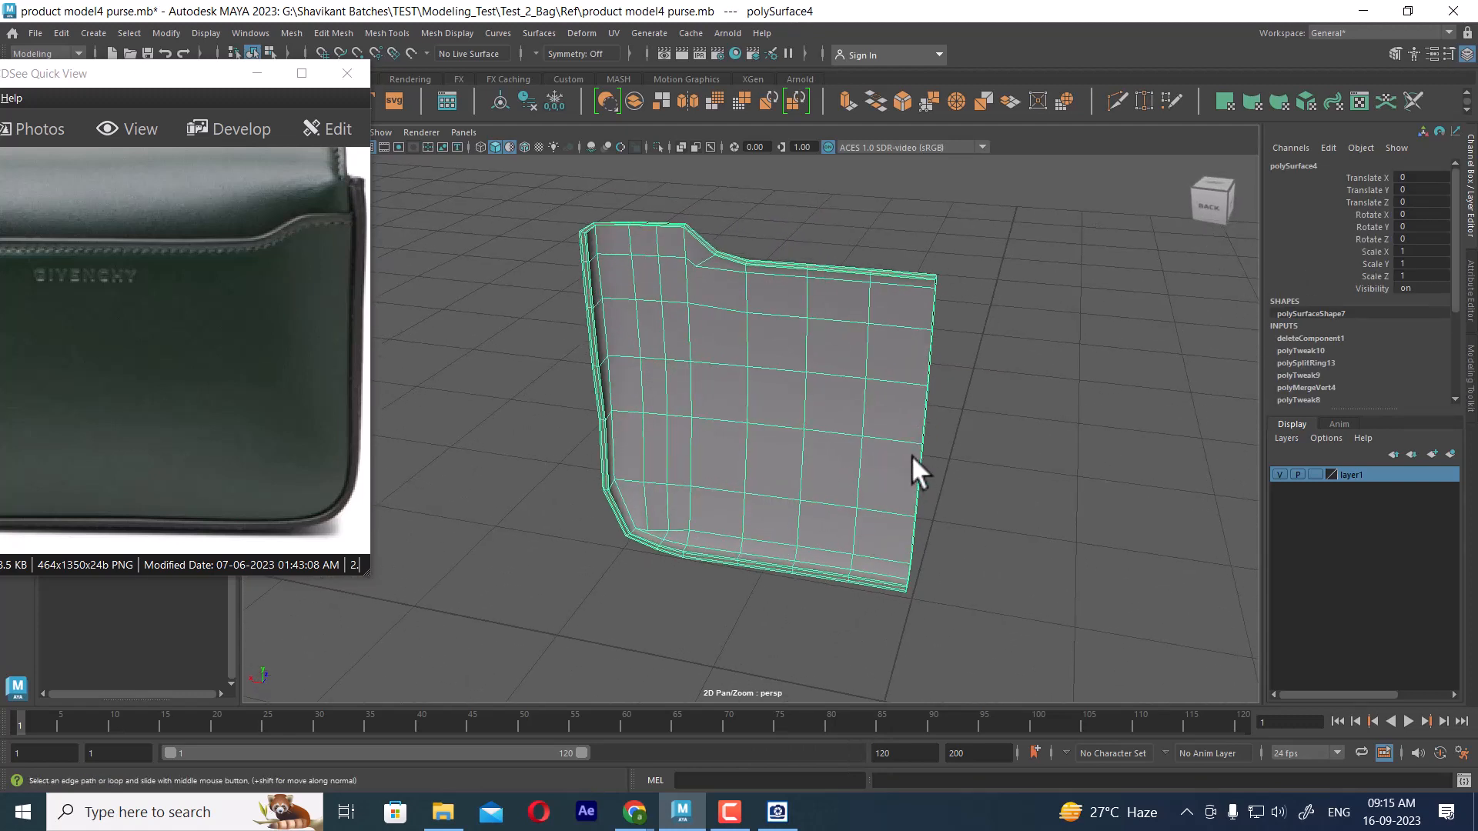
- In the front view, snap the panel's pivot to a vertex on its centre edge, third row from the top
{"action": "key", "text": "w"}
{"action": "key", "text": "space"}
{"action": "left_click_drag", "start_coordinate": [951, 470], "coordinate": [952, 508]}
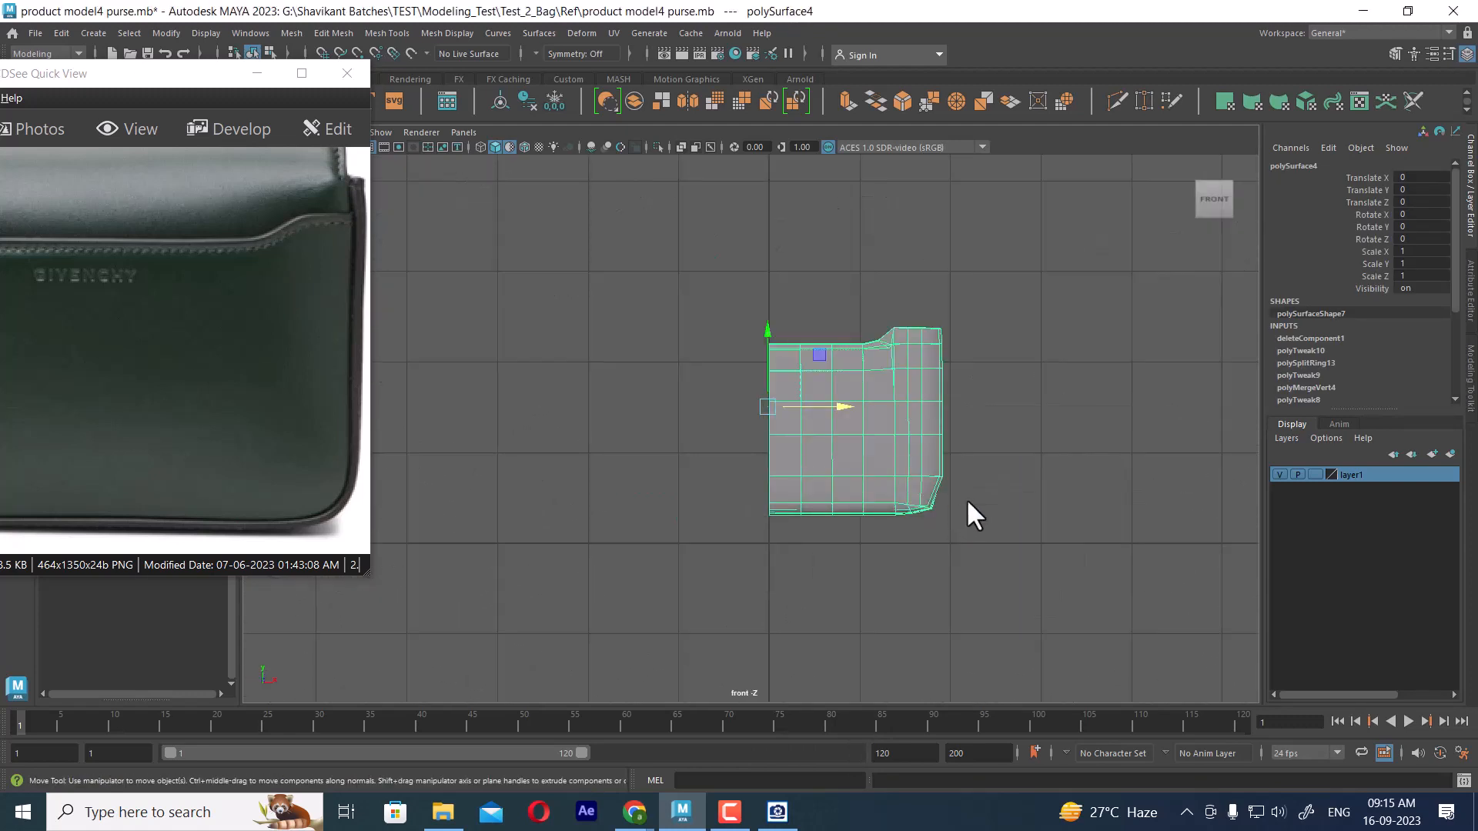
{"action": "scroll", "coordinate": [903, 501], "scroll_direction": "up", "scroll_amount": 10}
{"action": "scroll", "coordinate": [842, 288], "scroll_direction": "up", "scroll_amount": 5}
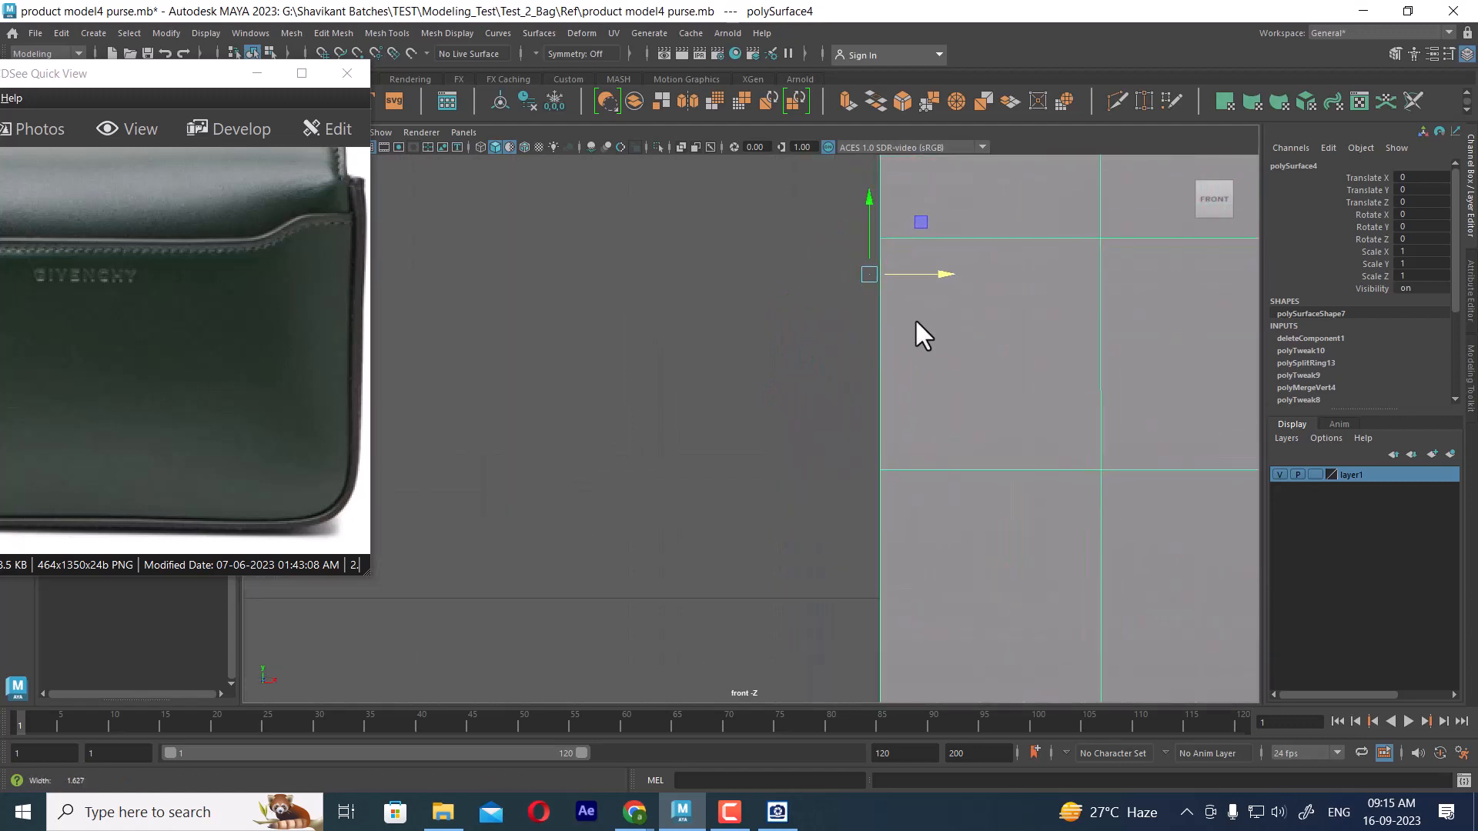
{"action": "scroll", "coordinate": [880, 264], "scroll_direction": "down", "scroll_amount": 10}
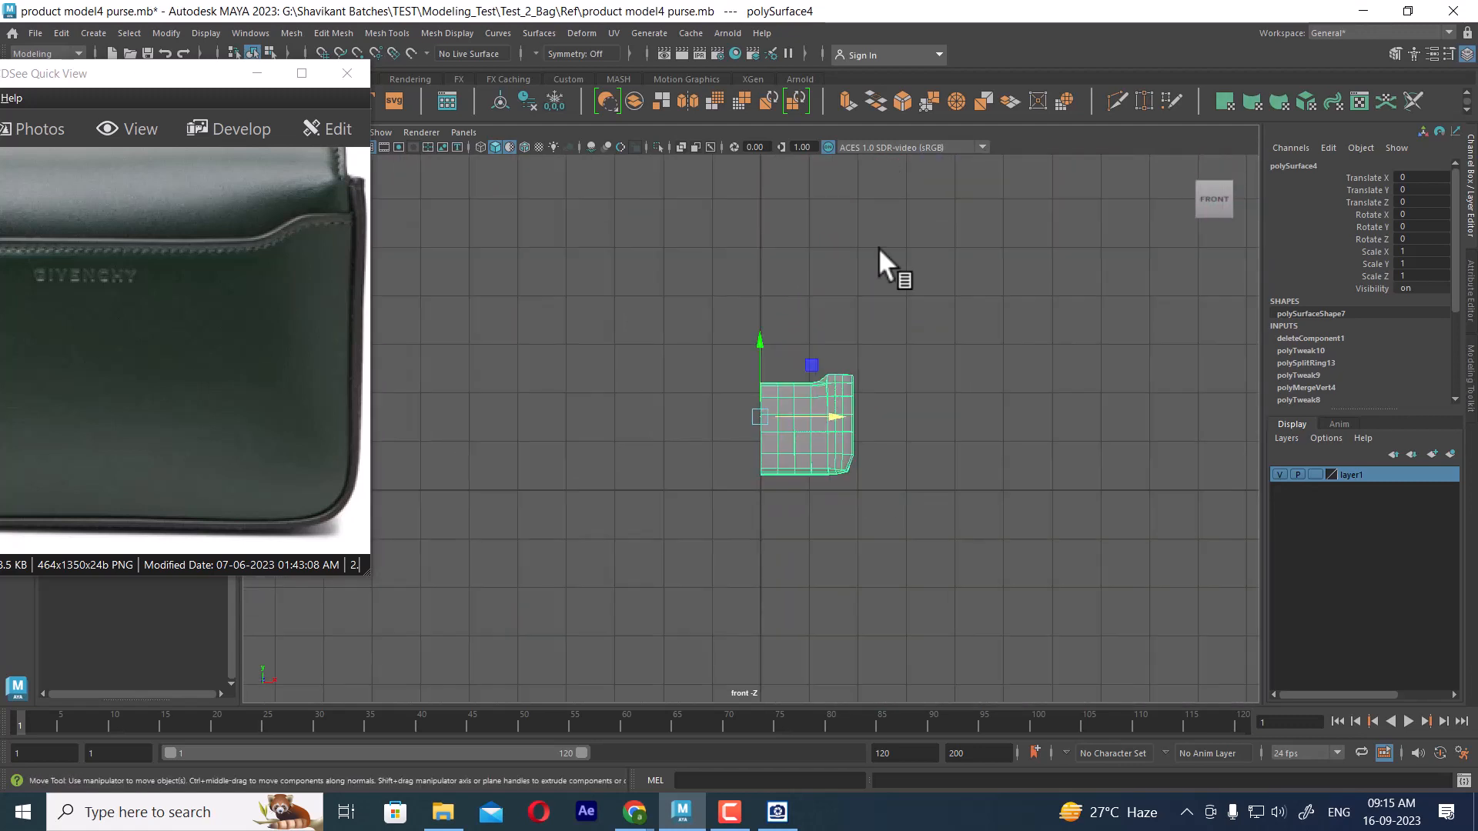
{"action": "scroll", "coordinate": [884, 356], "scroll_direction": "up", "scroll_amount": 8}
{"action": "scroll", "coordinate": [850, 308], "scroll_direction": "up", "scroll_amount": 3}
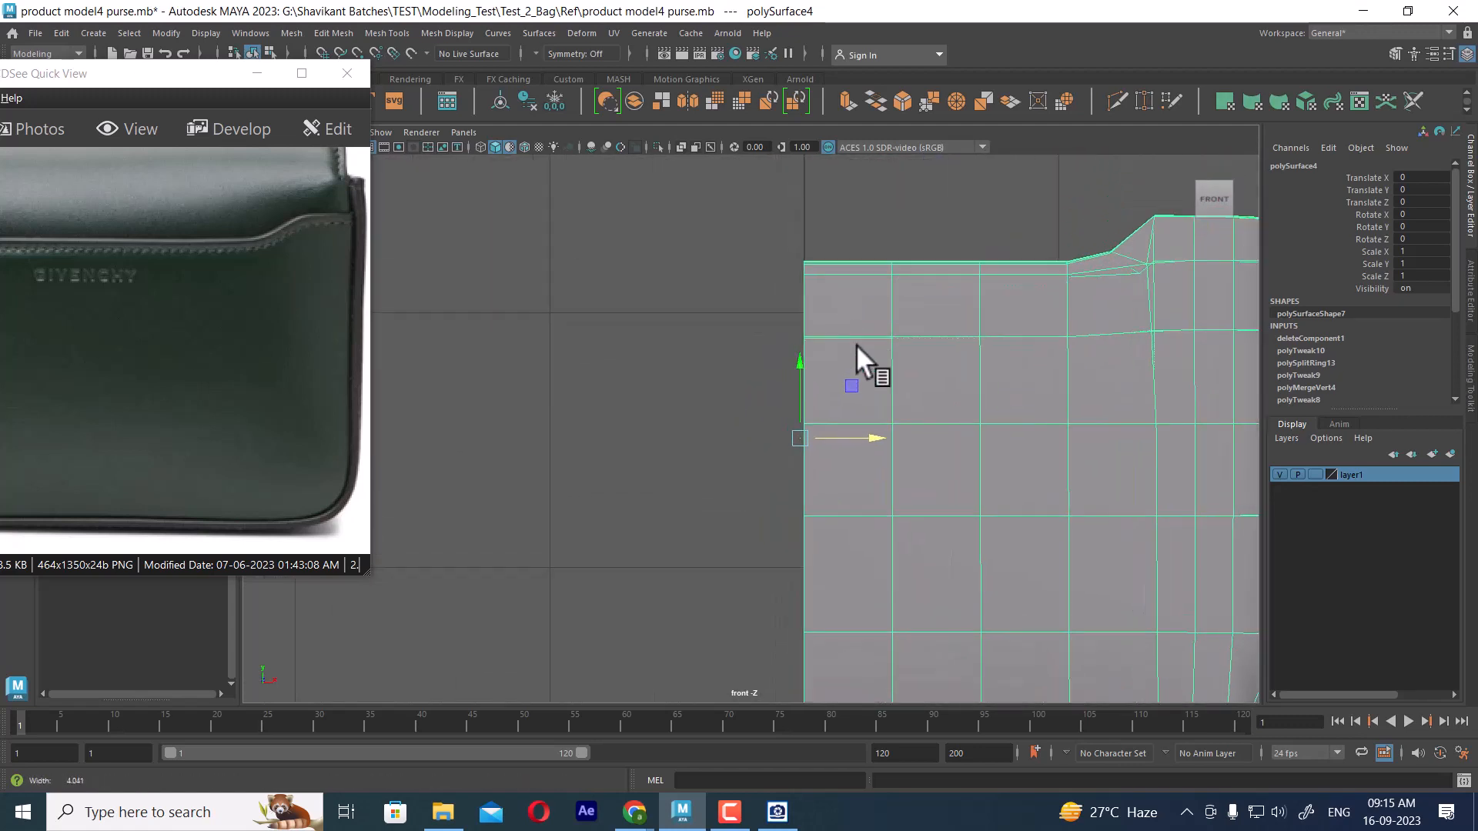
{"action": "key", "text": "d"}
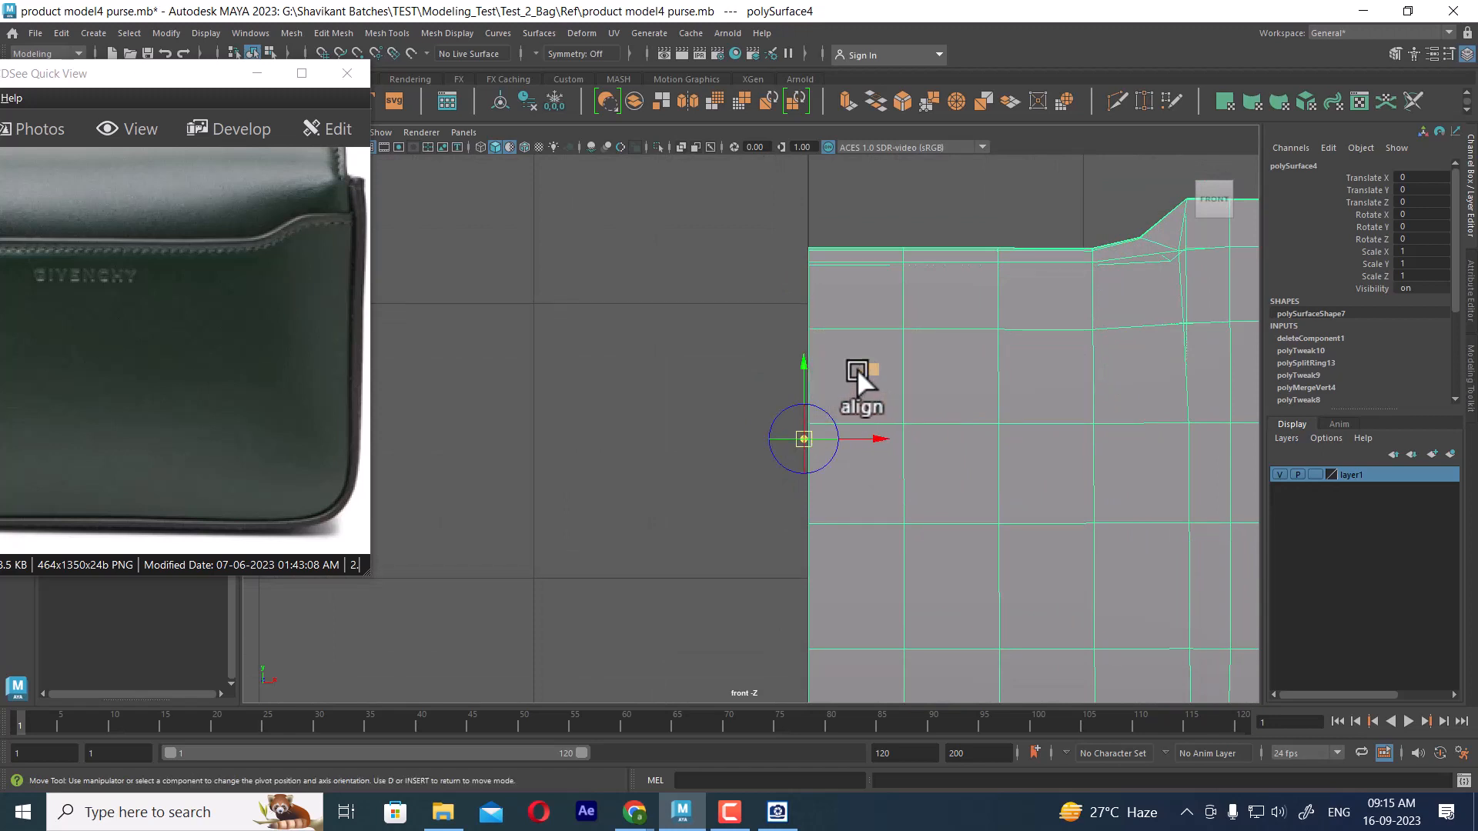
{"action": "key", "text": "v"}
{"action": "middle_click_drag", "start_coordinate": [830, 317], "coordinate": [804, 331]}
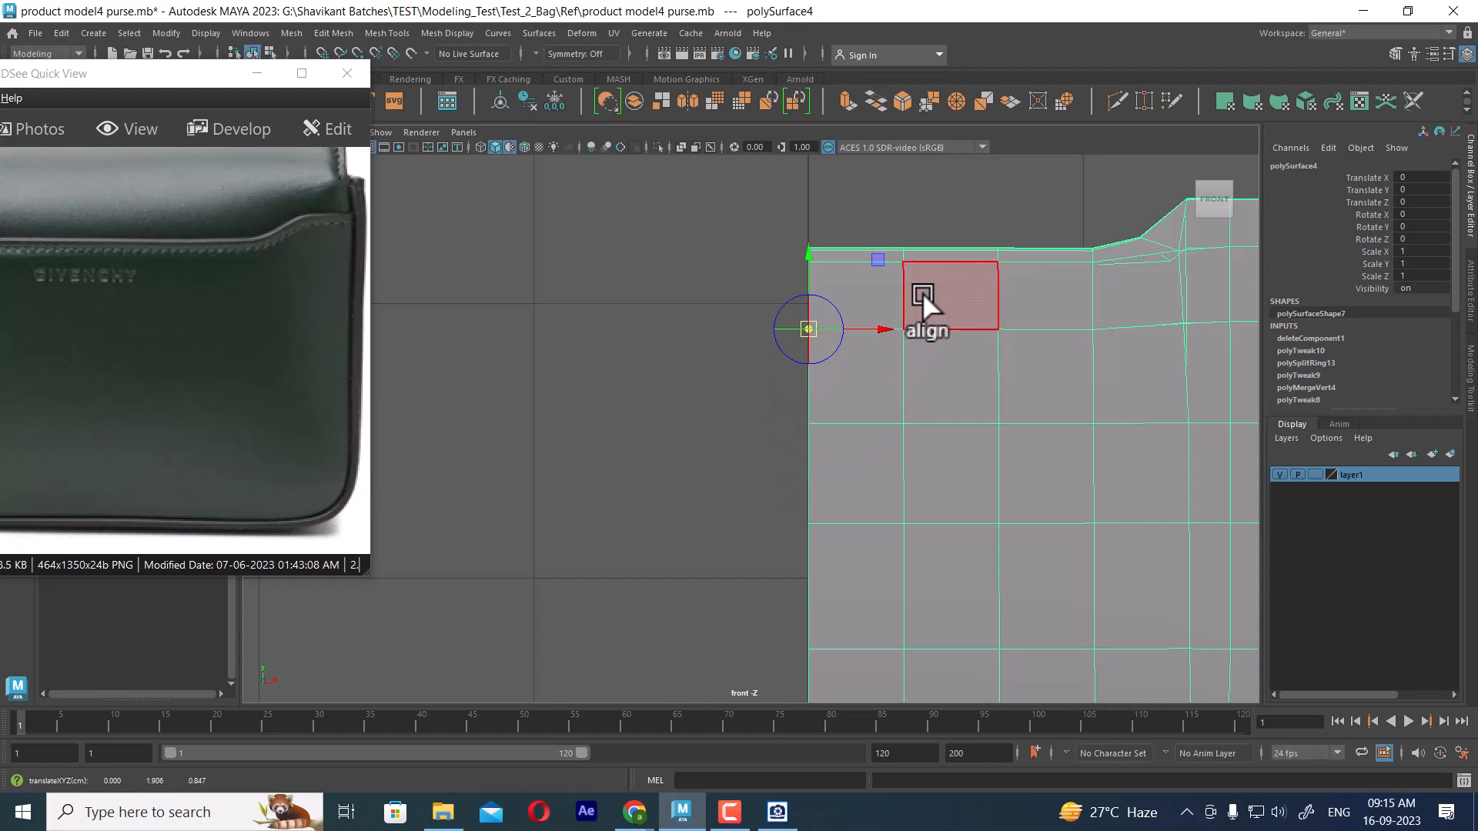
{"action": "key", "text": "v"}
{"action": "middle_click_drag", "start_coordinate": [822, 410], "coordinate": [802, 427]}
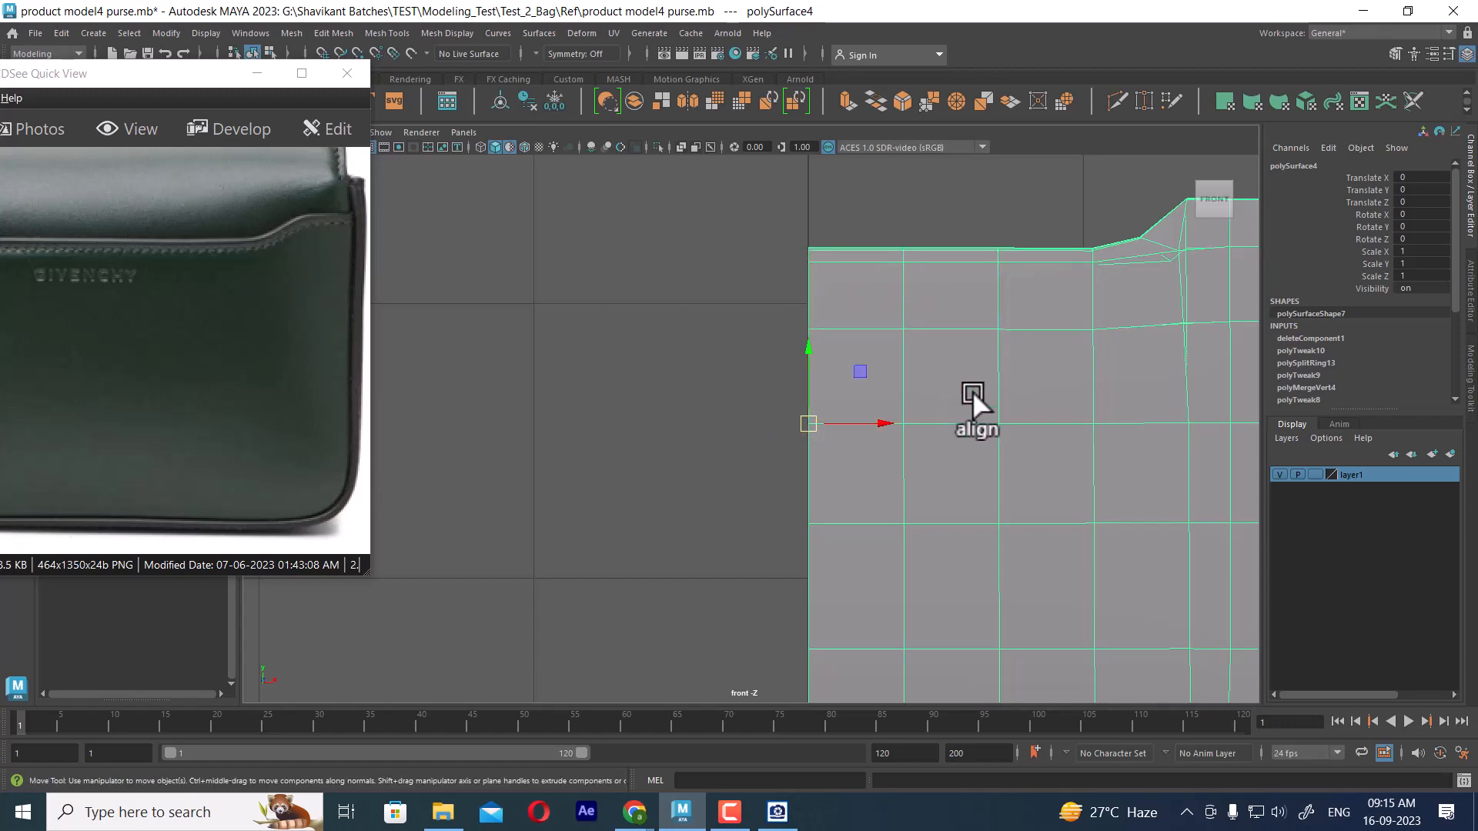
- Return to the perspective view, end the panel's isolation, and view it against the rest of the bag
{"action": "right_click_drag", "start_coordinate": [945, 459], "coordinate": [894, 453], "text": "alt"}
{"action": "key", "text": "space"}
{"action": "left_click_drag", "start_coordinate": [894, 452], "coordinate": [935, 462]}
{"action": "right_click_drag", "start_coordinate": [935, 462], "coordinate": [967, 460], "text": "alt"}
{"action": "key", "text": "ctrl+1"}
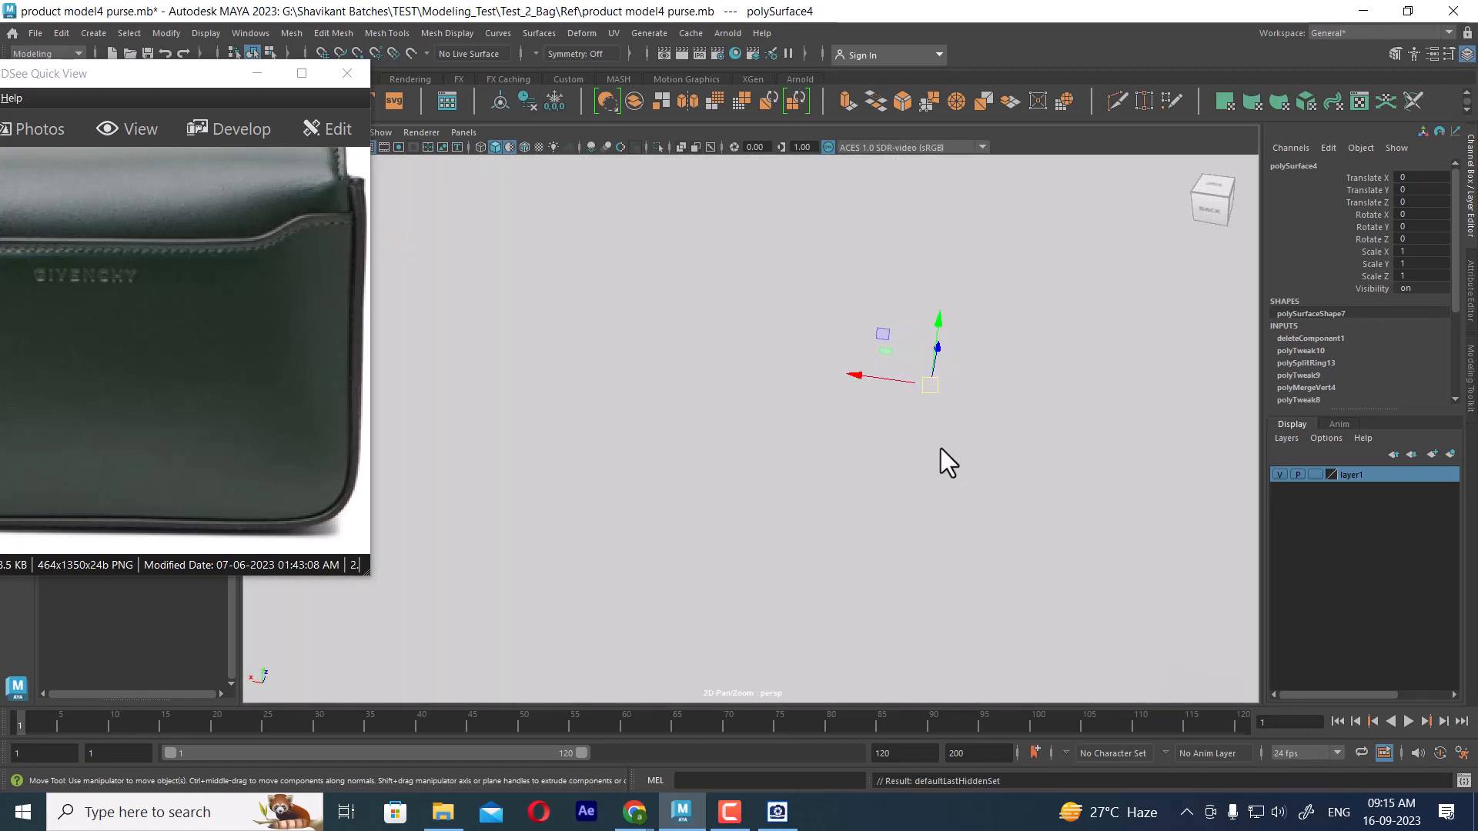
{"action": "left_click_drag", "start_coordinate": [941, 448], "coordinate": [949, 370], "text": "alt"}
{"action": "right_click_drag", "start_coordinate": [950, 370], "coordinate": [1014, 460], "text": "alt"}
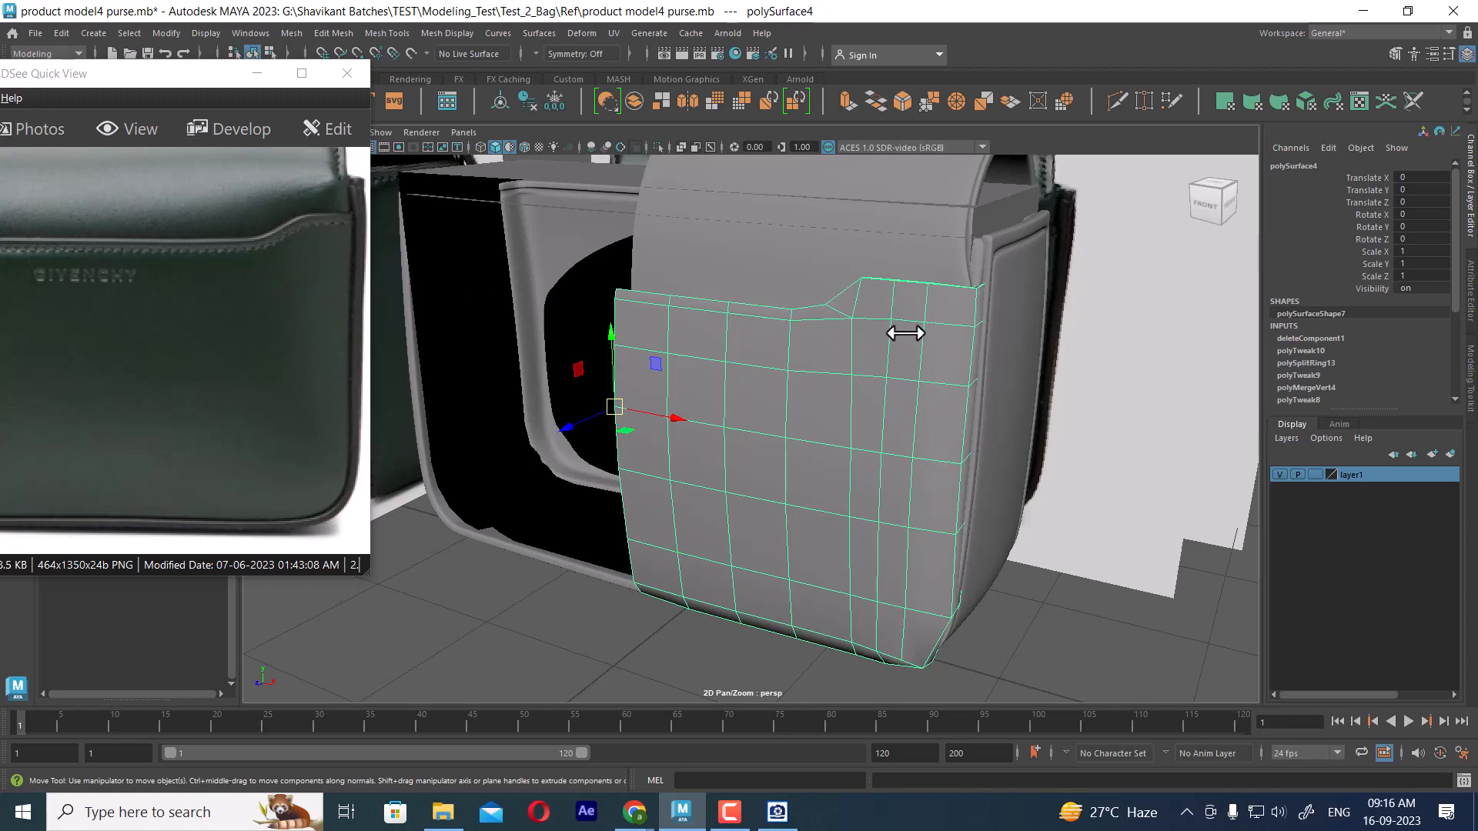
- Select only the front pocket panel and hide every unselected object
{"action": "left_click_drag", "start_coordinate": [907, 330], "coordinate": [878, 323], "text": "alt"}
{"action": "right_click_drag", "start_coordinate": [878, 319], "coordinate": [962, 268]}
{"action": "left_click_drag", "start_coordinate": [892, 378], "coordinate": [893, 374]}
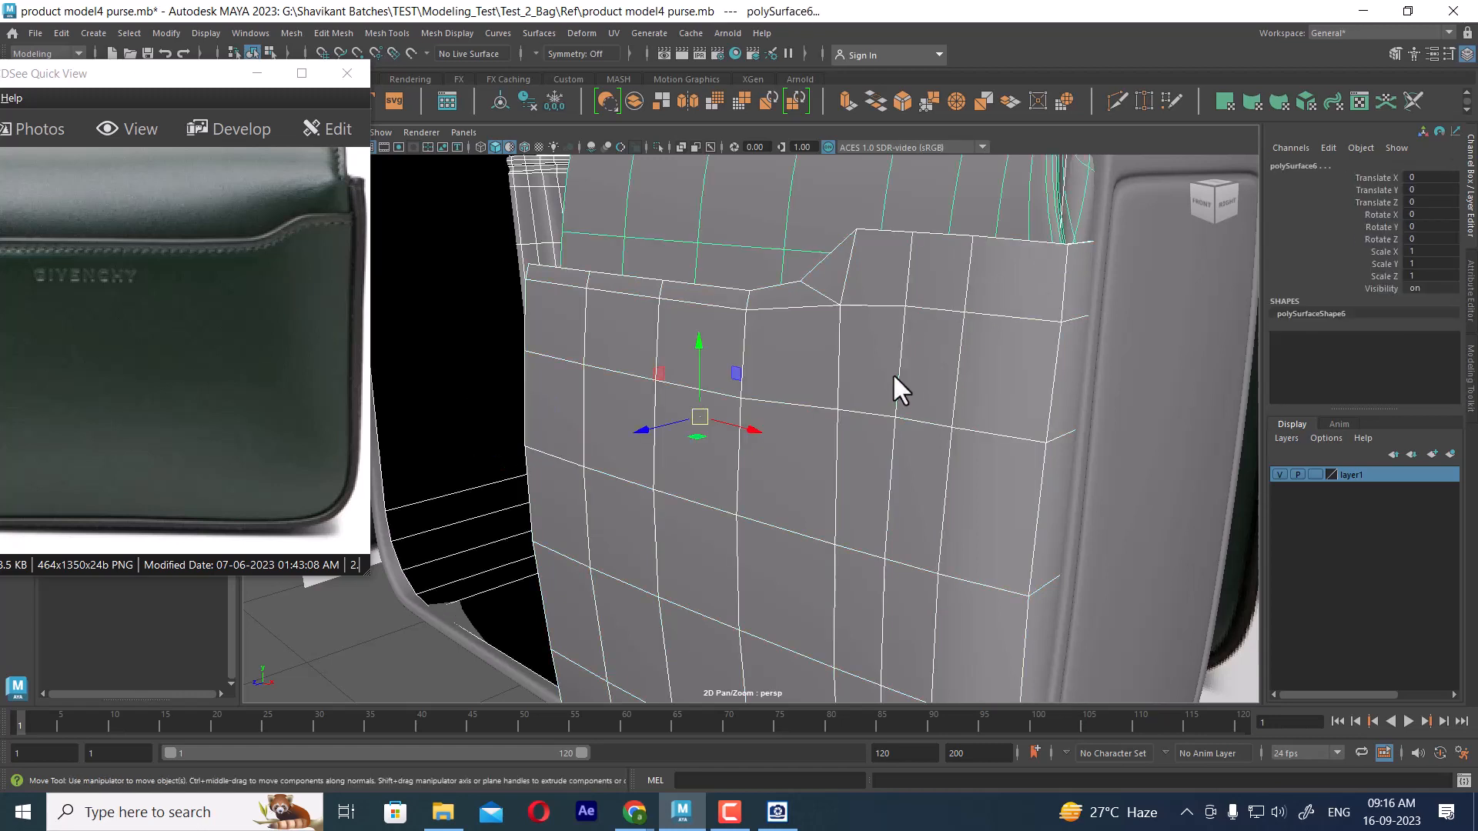
{"action": "left_click", "coordinate": [908, 380]}
{"action": "key", "text": "alt+h"}
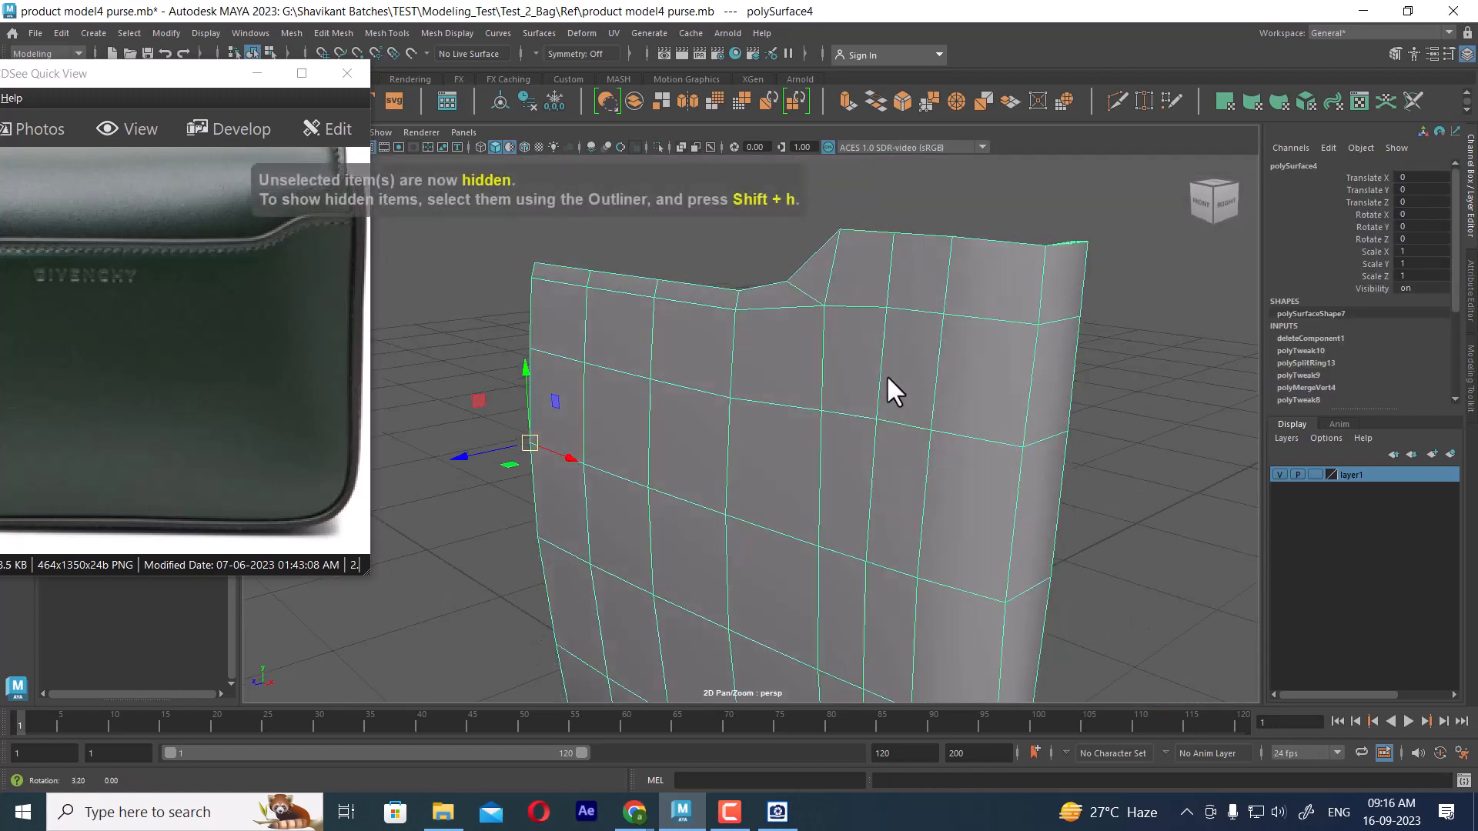
- Slide the horizontal edges beneath the panel's raised side up close to its top rim with the Slide Edge tool
{"action": "right_click_drag", "start_coordinate": [947, 336], "coordinate": [946, 298]}
{"action": "left_click", "coordinate": [920, 339]}
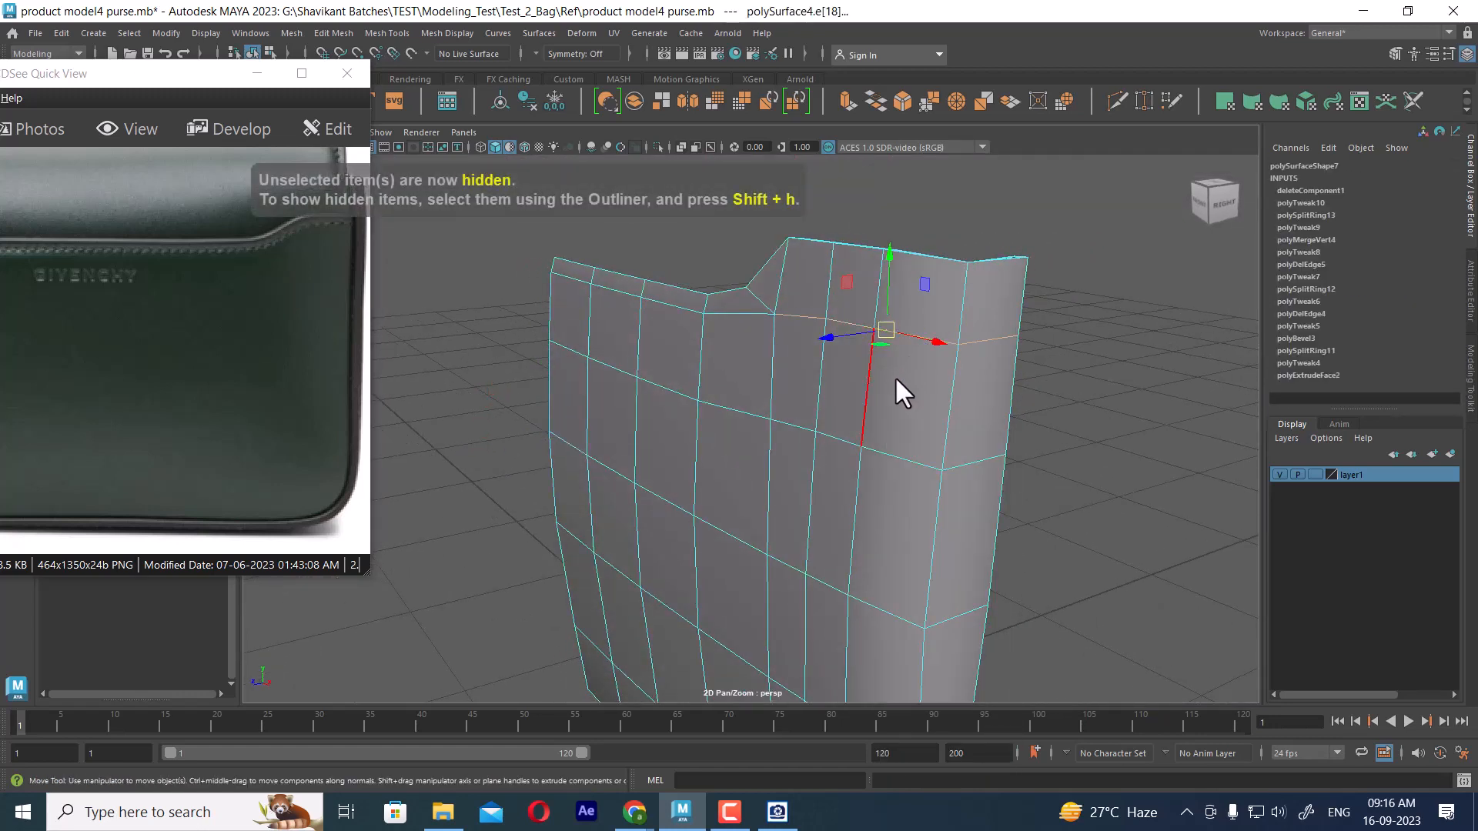
{"action": "left_click_drag", "start_coordinate": [894, 375], "coordinate": [656, 367], "text": "alt"}
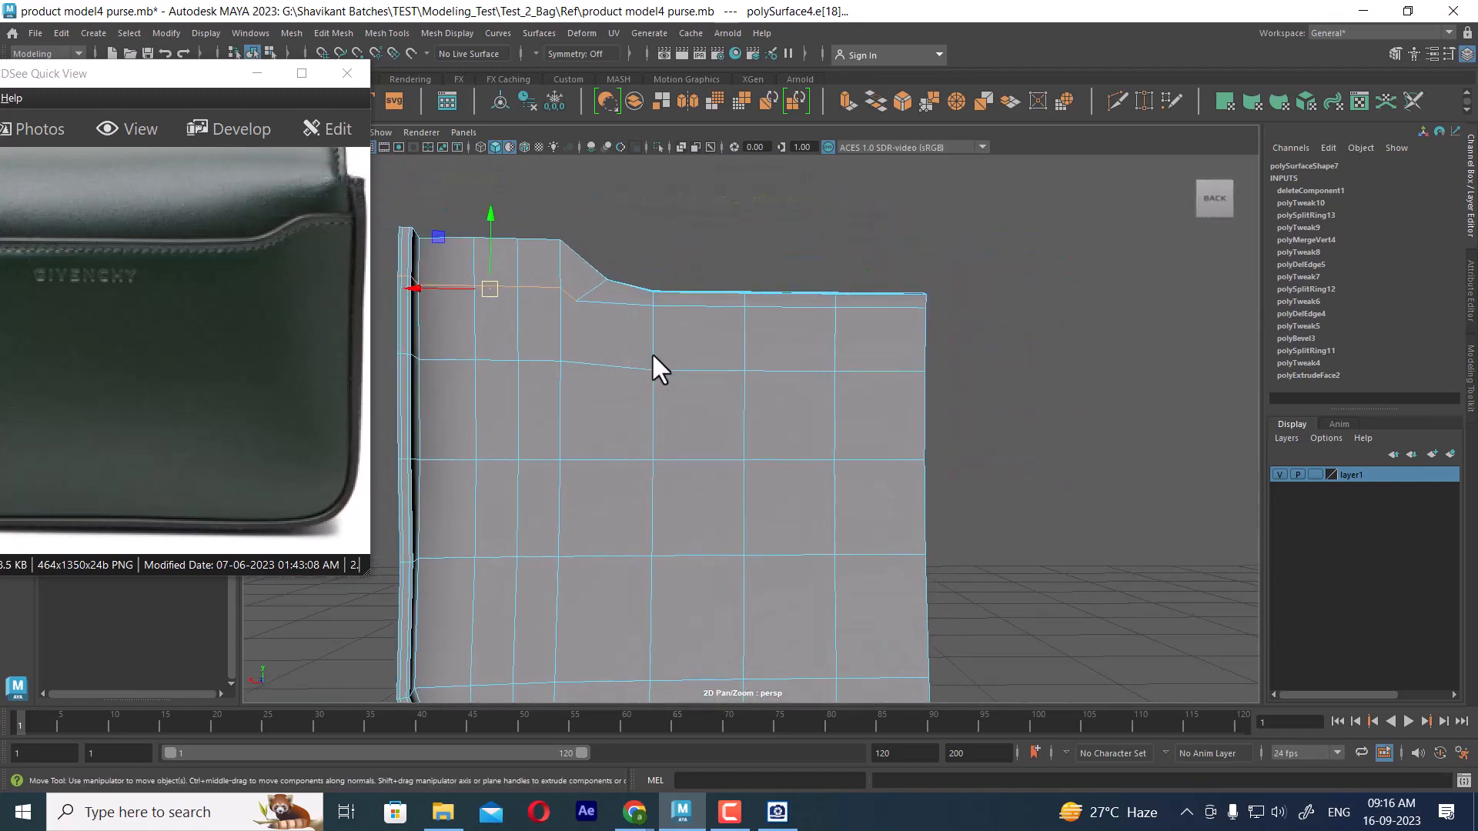
{"action": "right_click_drag", "start_coordinate": [656, 367], "coordinate": [849, 422], "text": "alt"}
{"action": "left_click_drag", "start_coordinate": [831, 239], "coordinate": [1089, 363], "text": "ctrl"}
{"action": "right_click_drag", "start_coordinate": [1059, 284], "coordinate": [1050, 403], "text": "shift"}
{"action": "left_click", "coordinate": [837, 316]}
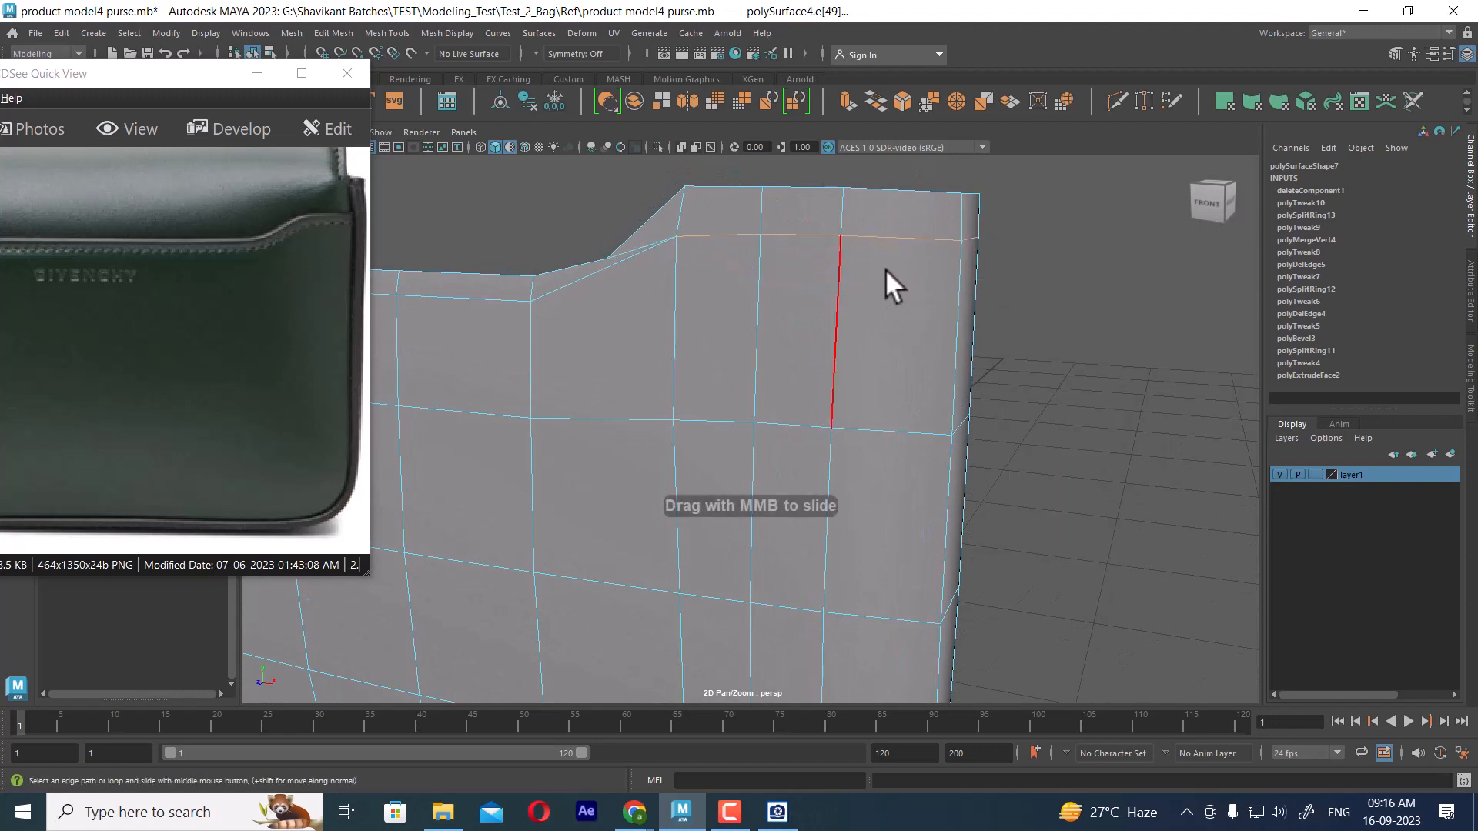
{"action": "middle_click_drag", "start_coordinate": [884, 270], "coordinate": [857, 294]}
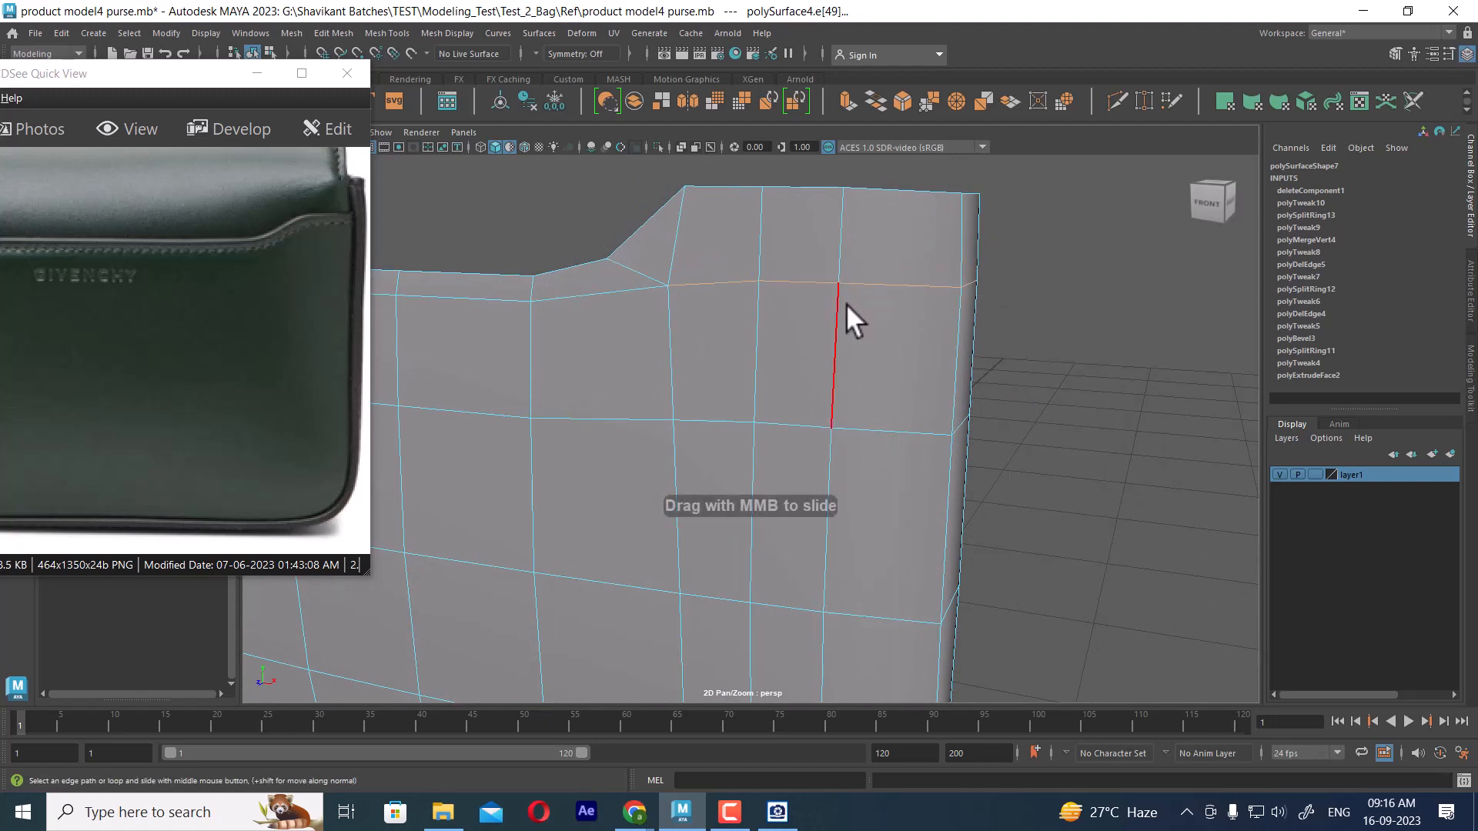
{"action": "middle_click_drag", "start_coordinate": [782, 289], "coordinate": [839, 216]}
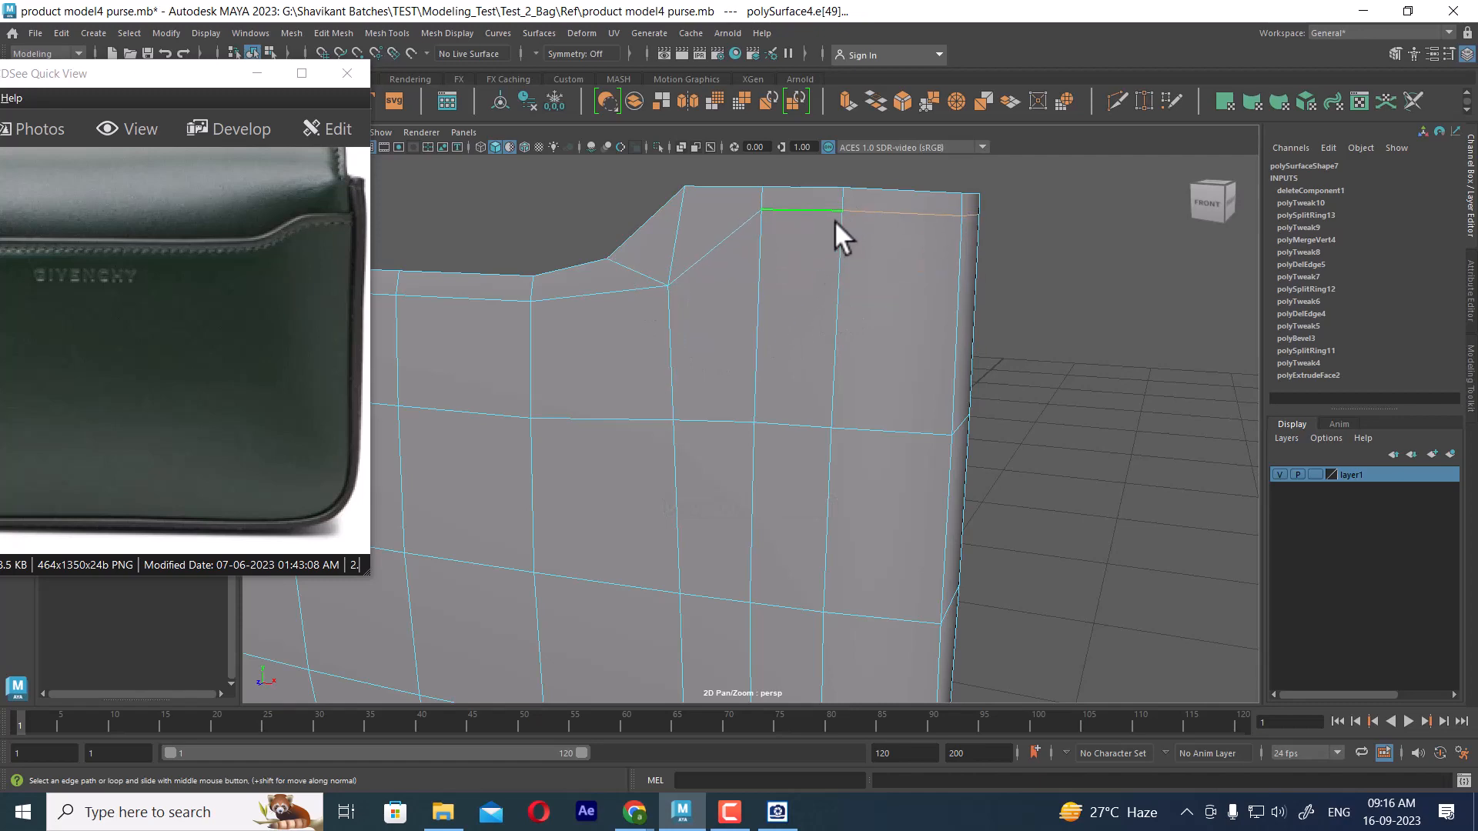
- In the front wireframe view, move the vertices beneath the sloped rim close to the slope's lower corner
{"action": "mouse_move", "coordinate": [824, 317]}
{"action": "left_mouse_down", "text": "alt"}
{"action": "mouse_move", "coordinate": [540, 309]}
{"action": "mouse_move", "coordinate": [815, 305]}
{"action": "left_mouse_up", "text": "alt"}
{"action": "key", "text": "space"}
{"action": "left_click", "coordinate": [817, 333]}
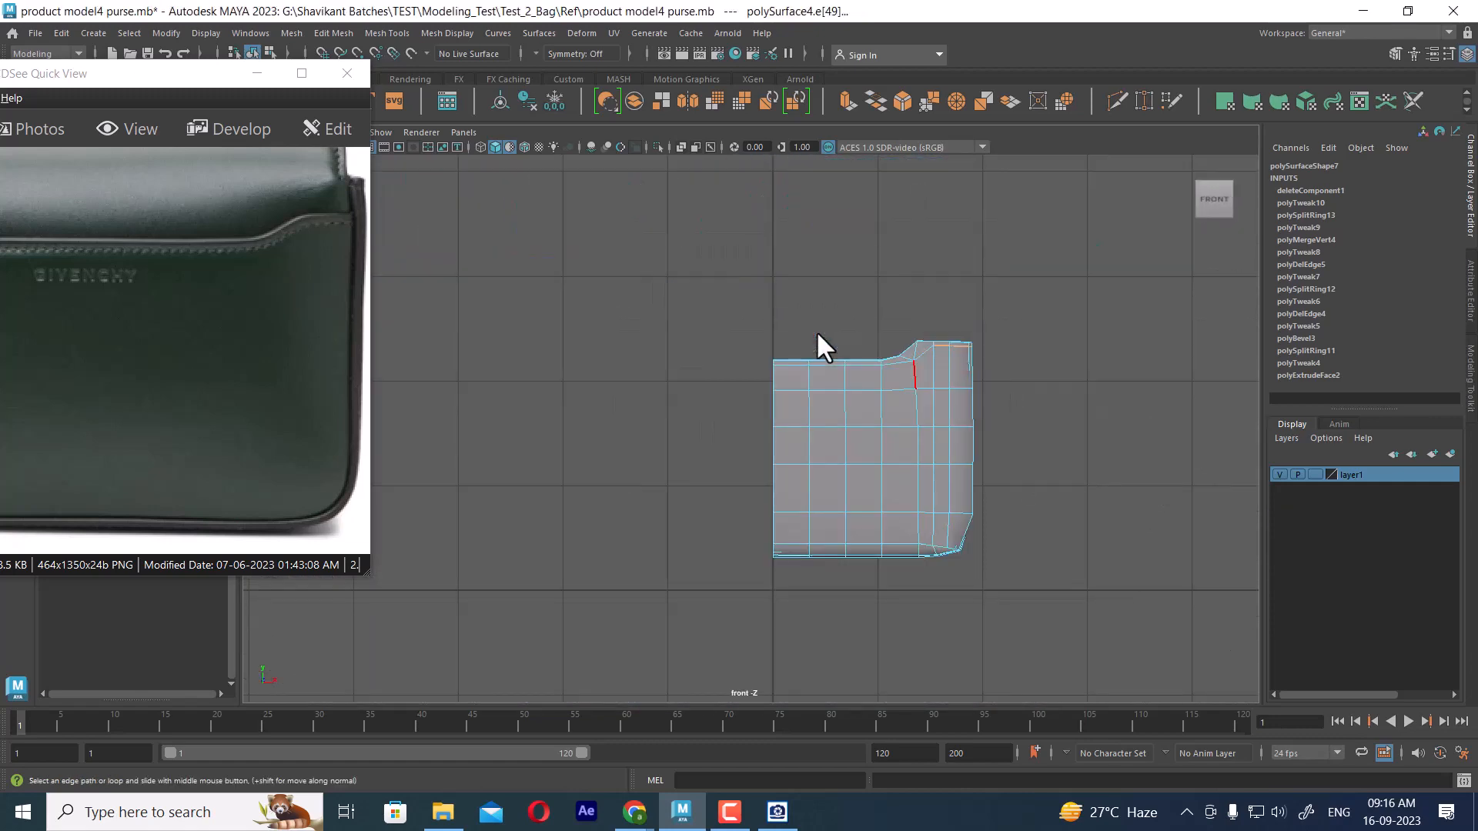
{"action": "key", "text": "4"}
{"action": "scroll", "coordinate": [893, 383], "scroll_direction": "up", "scroll_amount": 10}
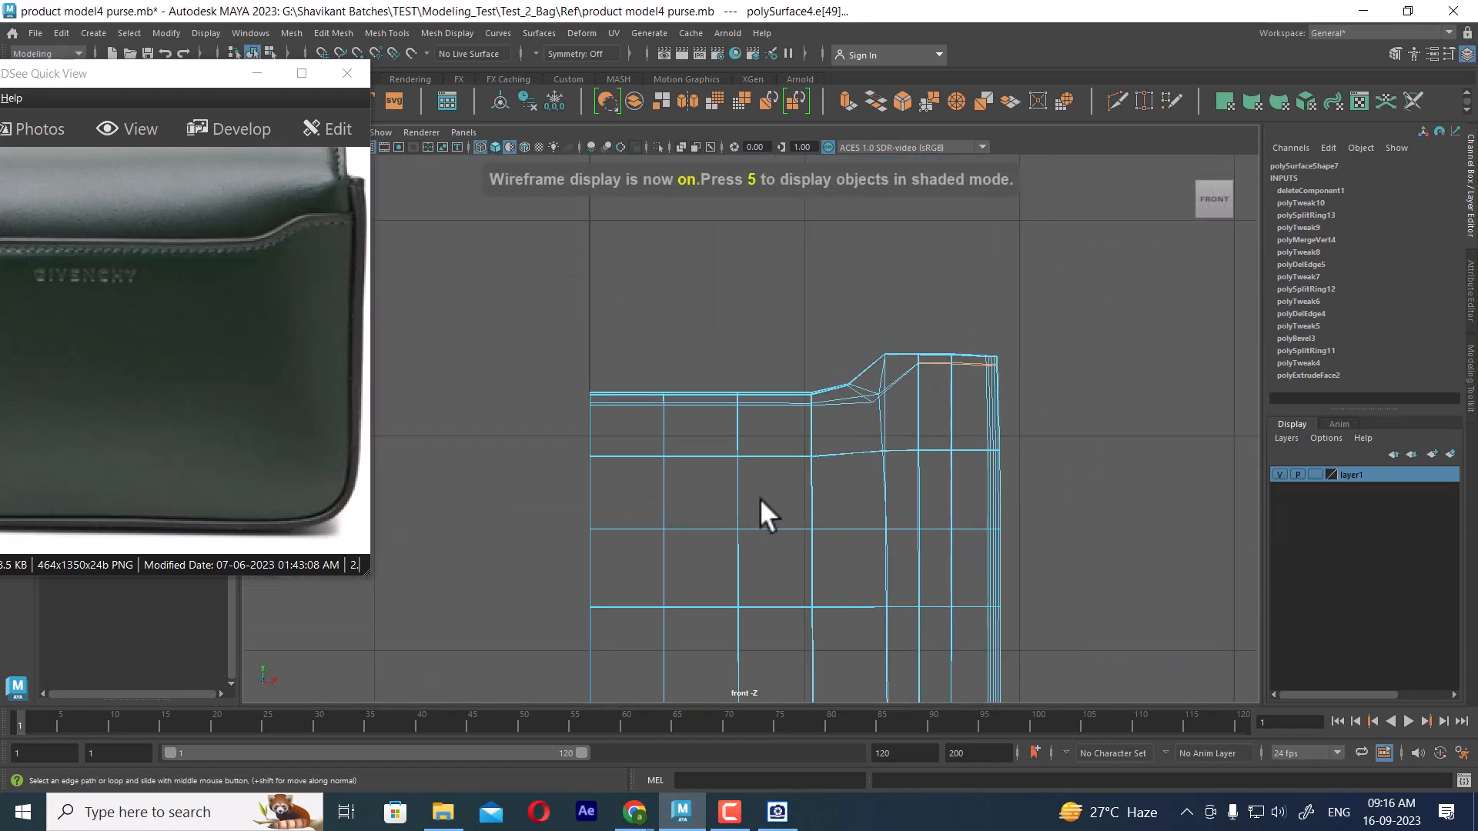
{"action": "scroll", "coordinate": [1023, 446], "scroll_direction": "up", "scroll_amount": 2}
{"action": "middle_click_drag", "start_coordinate": [1052, 524], "coordinate": [772, 508], "text": "alt"}
{"action": "scroll", "coordinate": [924, 369], "scroll_direction": "up", "scroll_amount": 2}
{"action": "right_click_drag", "start_coordinate": [1024, 269], "coordinate": [759, 254]}
{"action": "scroll", "coordinate": [954, 320], "scroll_direction": "up", "scroll_amount": 2}
{"action": "scroll", "coordinate": [962, 323], "scroll_direction": "up", "scroll_amount": 1}
{"action": "middle_click_drag", "start_coordinate": [1000, 375], "coordinate": [836, 420], "text": "alt"}
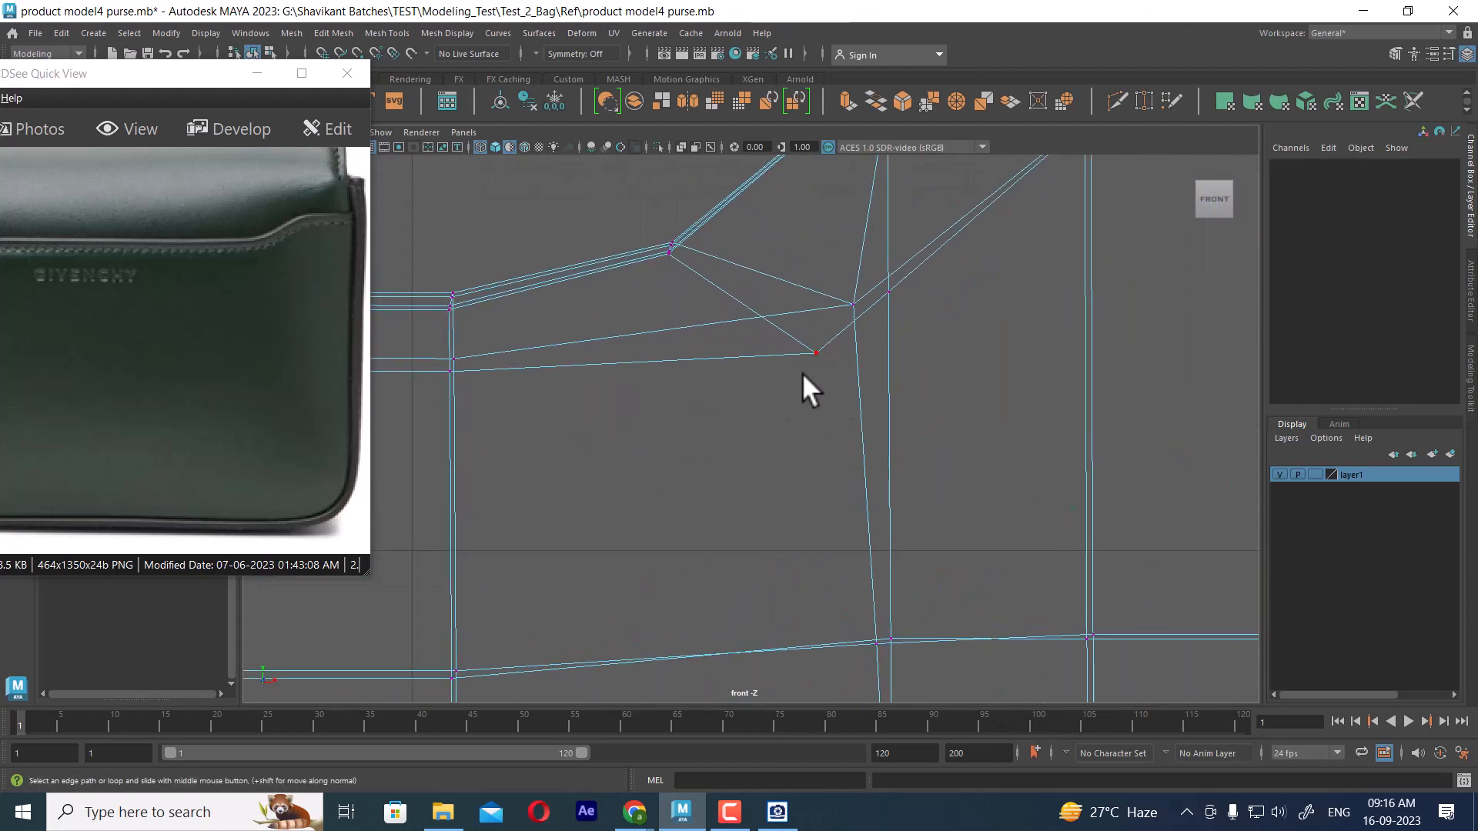
{"action": "left_click", "coordinate": [804, 348]}
{"action": "left_click_drag", "start_coordinate": [814, 354], "coordinate": [699, 266]}
- Place the inner-face vertex directly beneath the slope's upper corner, just below the rim
{"action": "middle_click_drag", "start_coordinate": [938, 300], "coordinate": [894, 486], "text": "alt"}
{"action": "left_click_drag", "start_coordinate": [873, 458], "coordinate": [847, 293]}
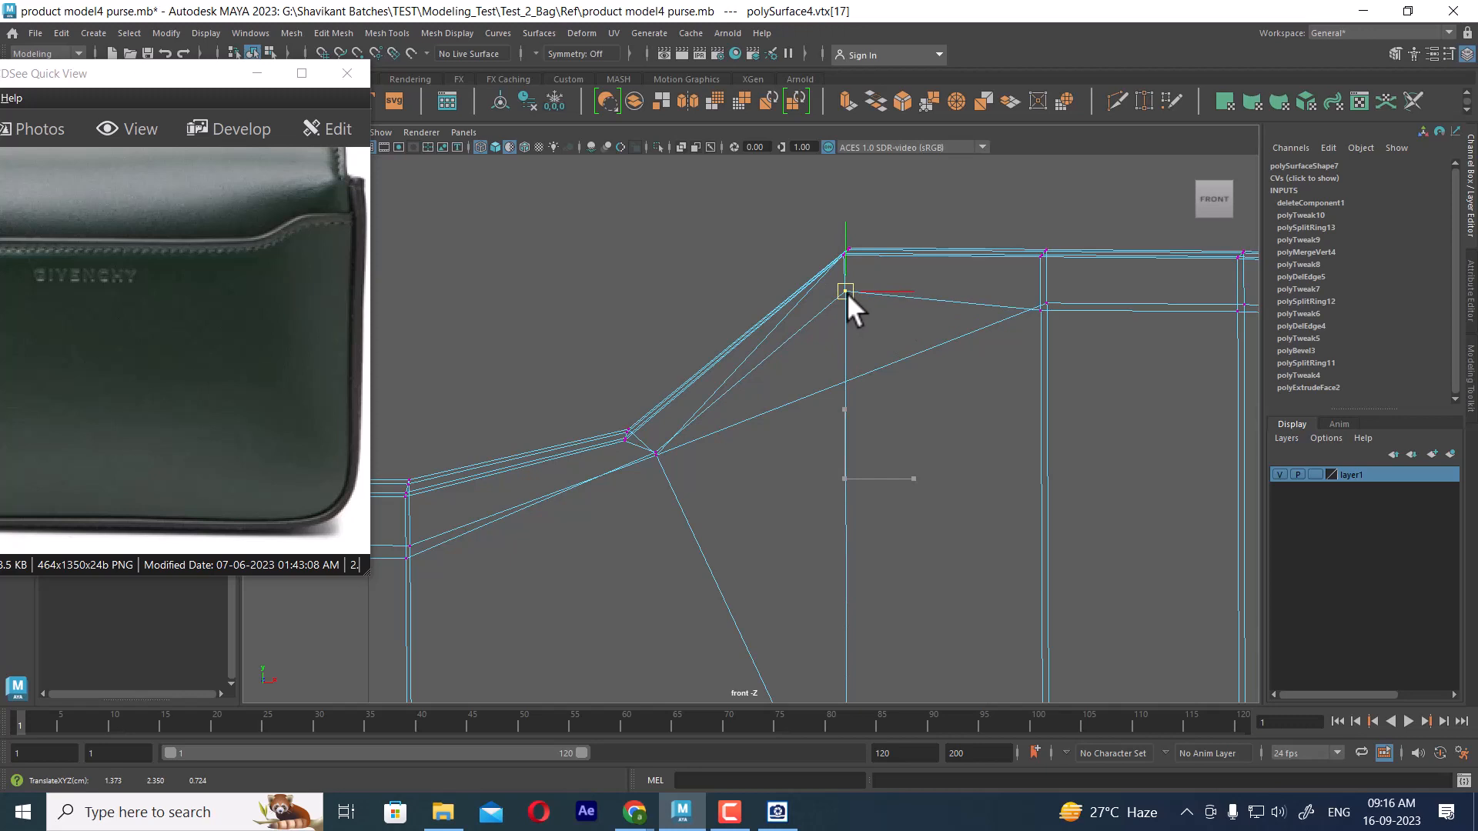
{"action": "mouse_move", "coordinate": [847, 292]}
{"action": "left_mouse_down"}
{"action": "mouse_move", "coordinate": [859, 293]}
{"action": "mouse_move", "coordinate": [844, 291]}
{"action": "left_mouse_up"}
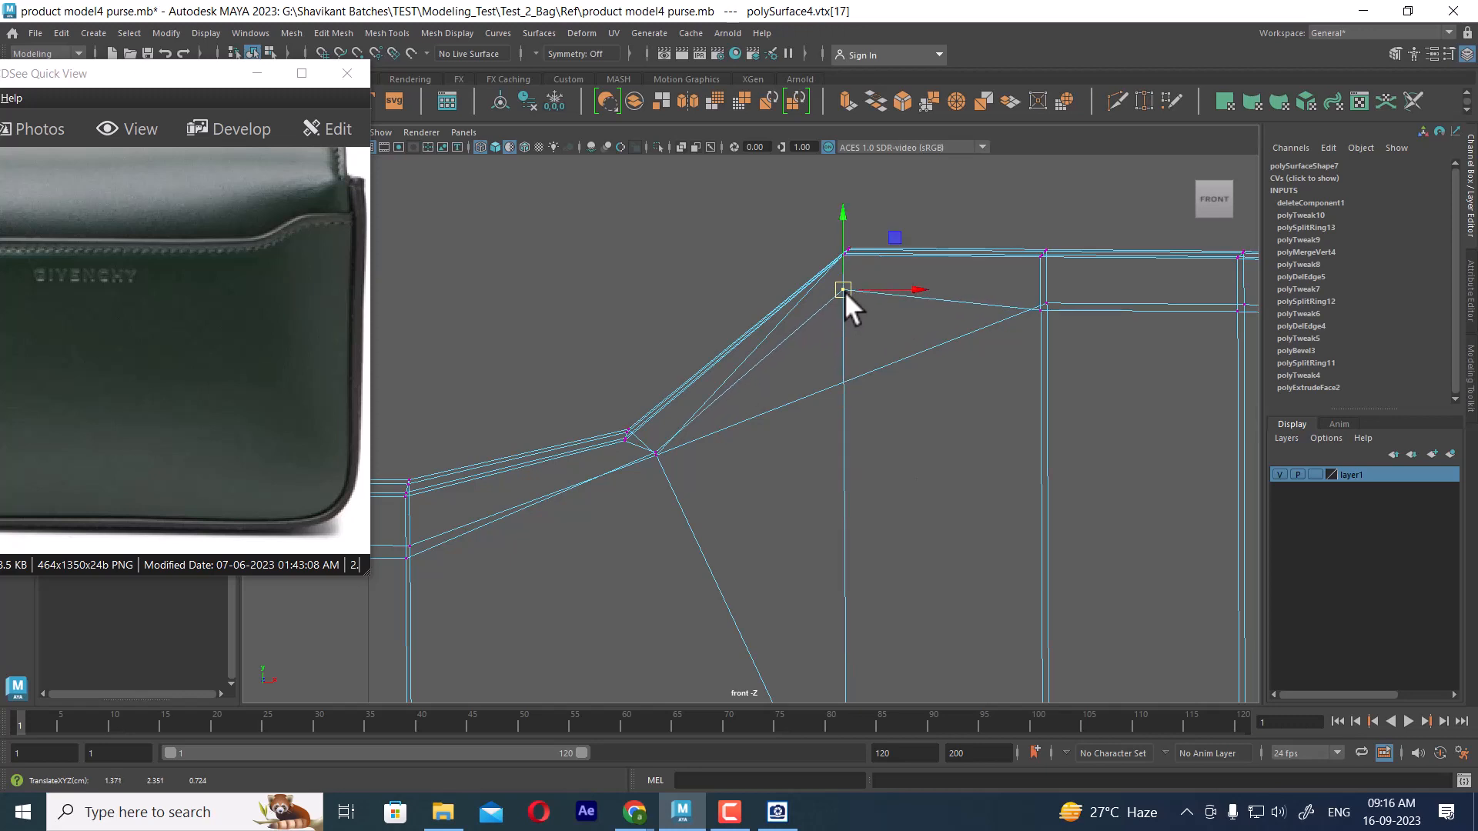
- Bring the vertex row beneath the raised side's top rim closer to the rim and flatten it into a level line
{"action": "right_click_drag", "start_coordinate": [843, 291], "coordinate": [783, 432], "text": "alt"}
{"action": "middle_click_drag", "start_coordinate": [698, 456], "coordinate": [847, 391], "text": "alt"}
{"action": "right_click_drag", "start_coordinate": [848, 391], "coordinate": [972, 446], "text": "alt"}
{"action": "right_click_drag", "start_coordinate": [806, 416], "coordinate": [883, 457], "text": "alt"}
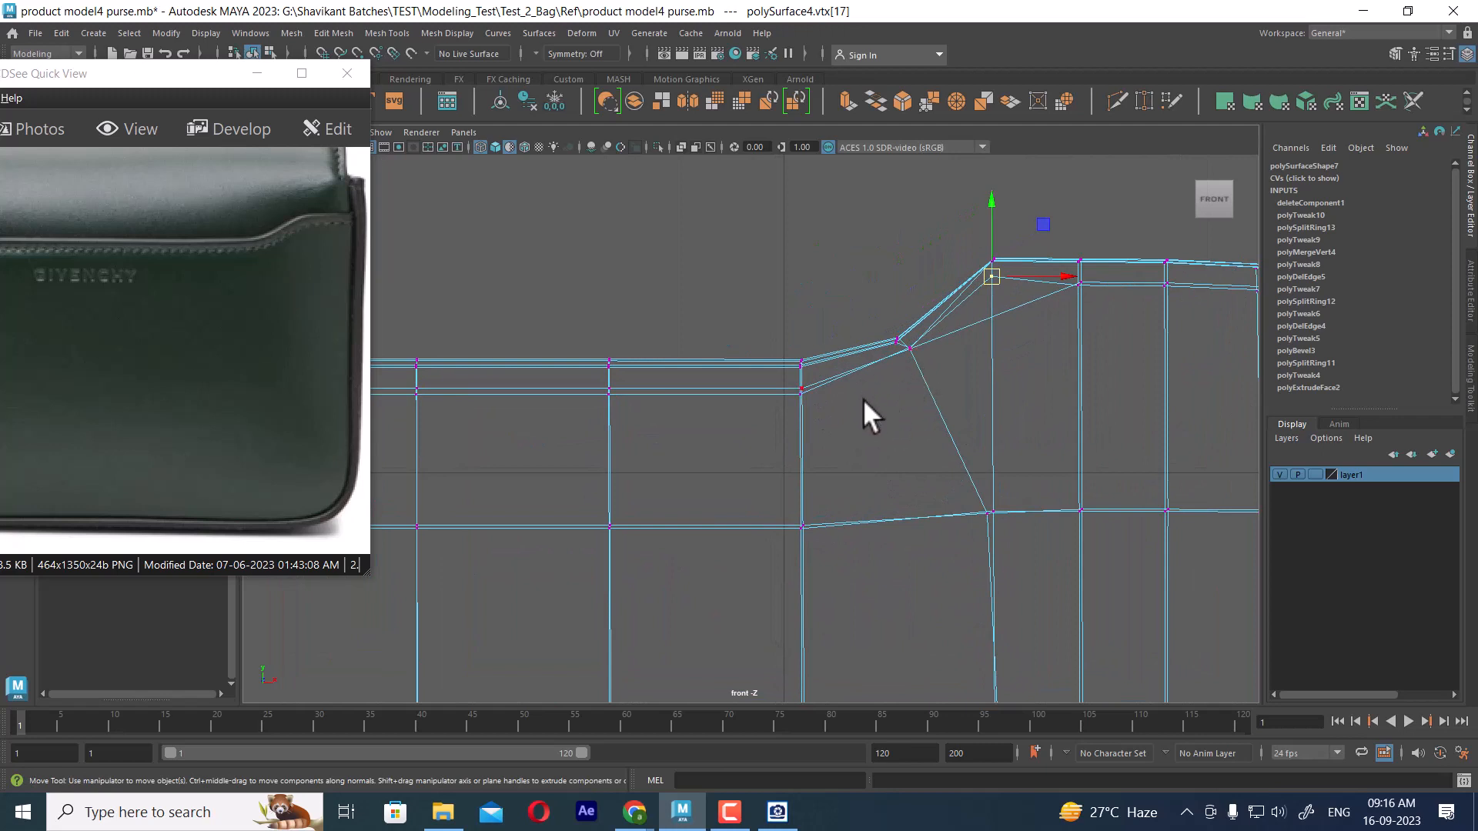
{"action": "middle_click_drag", "start_coordinate": [1081, 265], "coordinate": [926, 346], "text": "alt"}
{"action": "right_click_drag", "start_coordinate": [929, 462], "coordinate": [1019, 365], "text": "alt"}
{"action": "middle_click_drag", "start_coordinate": [1019, 366], "coordinate": [752, 432], "text": "alt"}
{"action": "left_click_drag", "start_coordinate": [1165, 338], "coordinate": [752, 398]}
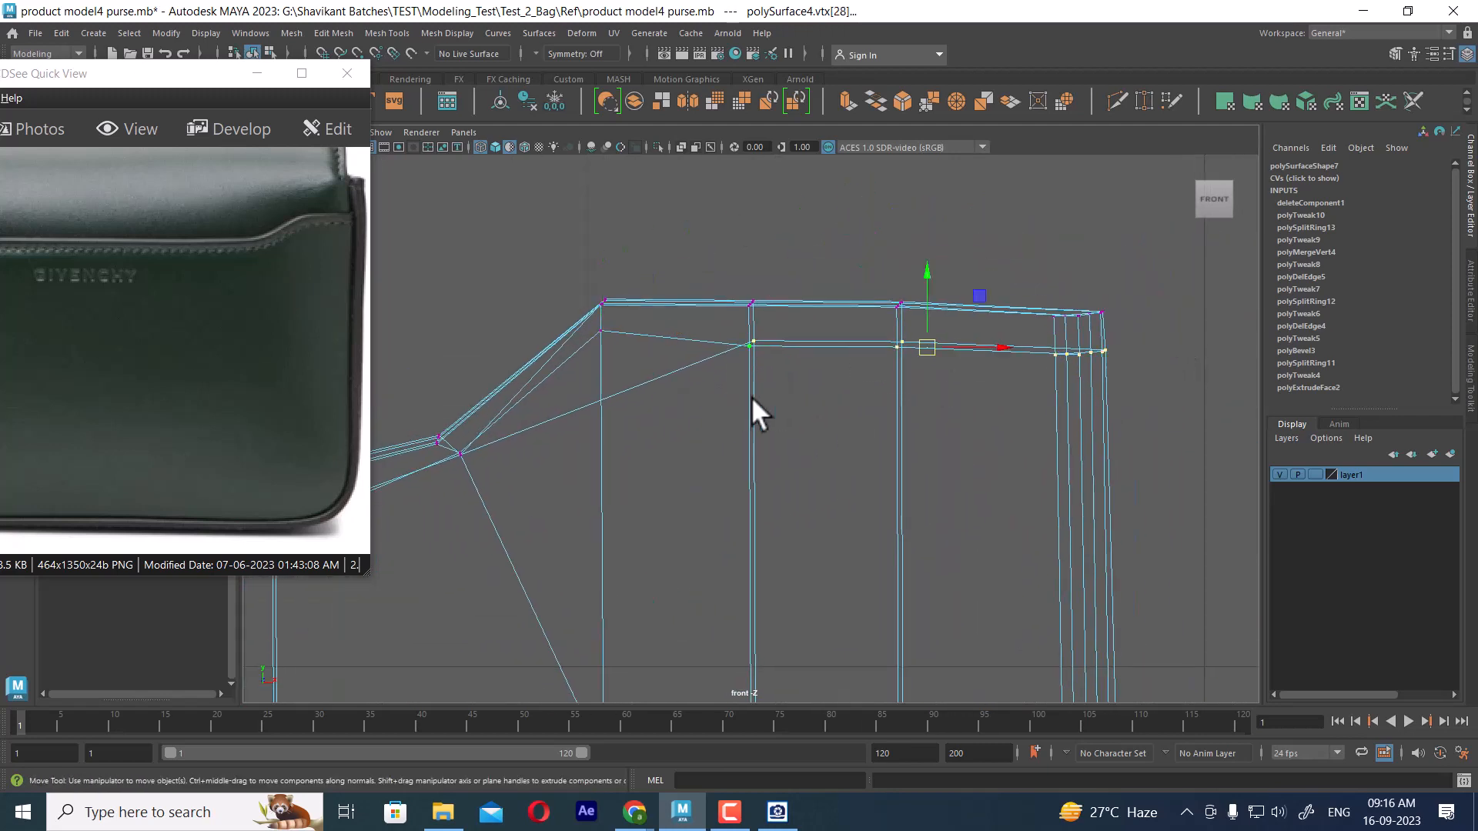
{"action": "left_click_drag", "start_coordinate": [916, 285], "coordinate": [932, 252]}
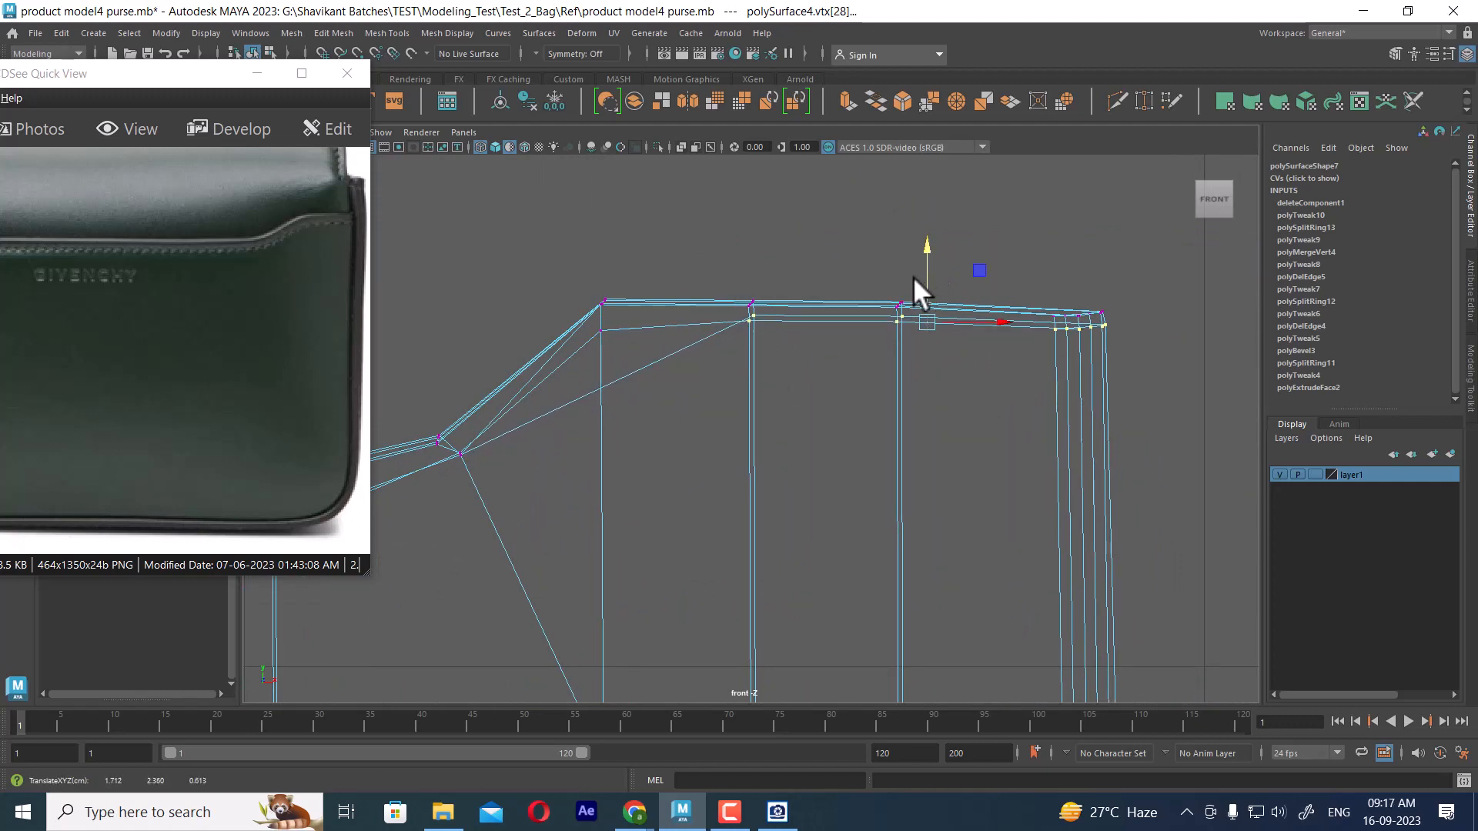
{"action": "key", "text": "r"}
{"action": "left_click_drag", "start_coordinate": [932, 251], "coordinate": [935, 304]}
{"action": "key", "text": "w"}
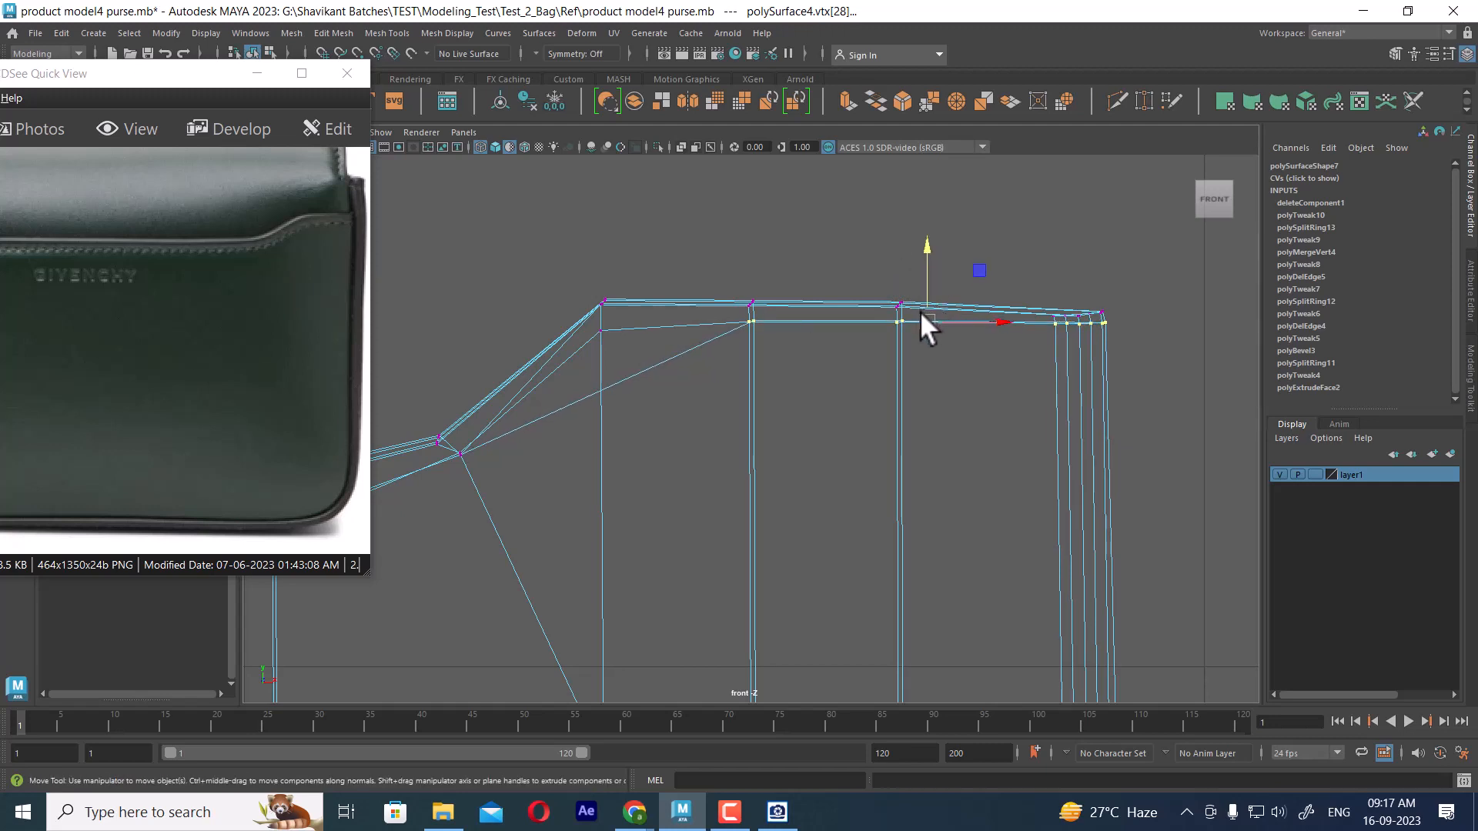
{"action": "left_click_drag", "start_coordinate": [922, 252], "coordinate": [925, 254]}
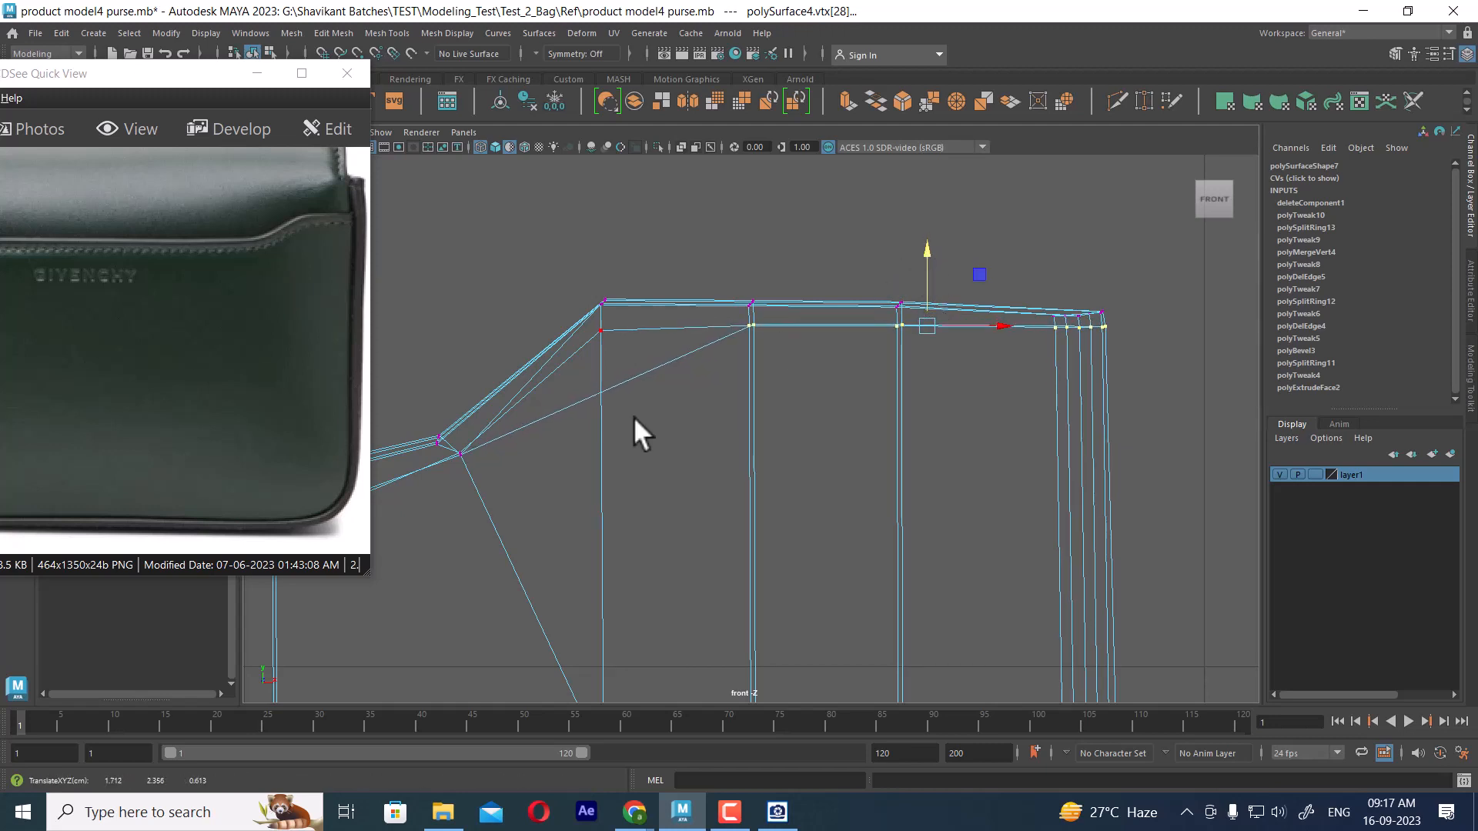
{"action": "middle_click_drag", "start_coordinate": [632, 416], "coordinate": [801, 293], "text": "alt"}
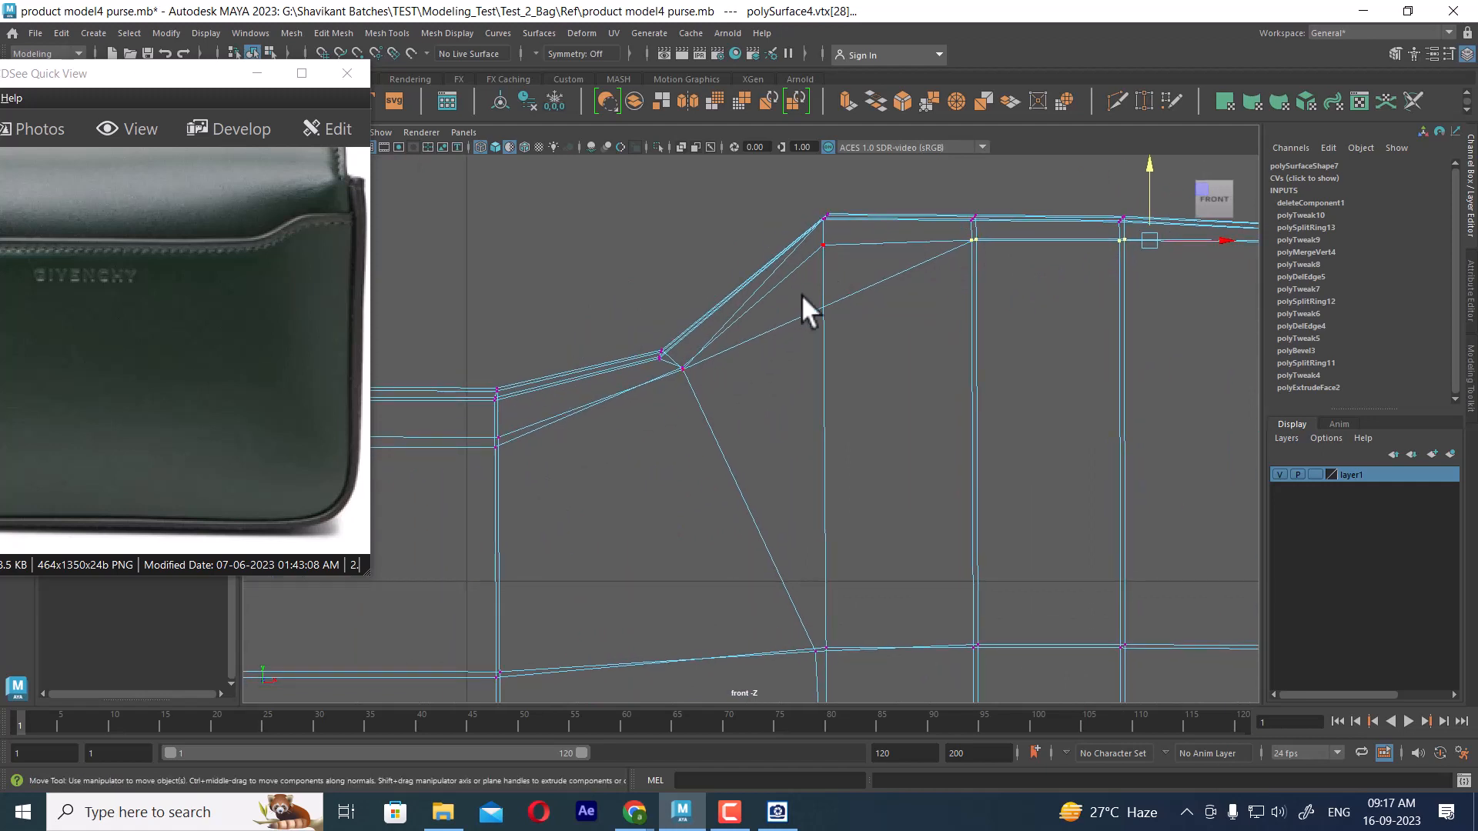
{"action": "left_click", "coordinate": [683, 371]}
{"action": "mouse_move", "coordinate": [684, 370]}
{"action": "left_mouse_down"}
{"action": "mouse_move", "coordinate": [745, 380]}
{"action": "mouse_move", "coordinate": [825, 271]}
{"action": "mouse_move", "coordinate": [767, 358]}
{"action": "mouse_move", "coordinate": [702, 374]}
{"action": "mouse_move", "coordinate": [948, 413]}
{"action": "mouse_move", "coordinate": [868, 419]}
{"action": "mouse_move", "coordinate": [885, 353]}
{"action": "mouse_move", "coordinate": [851, 428]}
{"action": "mouse_move", "coordinate": [791, 444]}
{"action": "mouse_move", "coordinate": [815, 480]}
{"action": "mouse_move", "coordinate": [857, 487]}
{"action": "mouse_move", "coordinate": [844, 445]}
{"action": "mouse_move", "coordinate": [847, 474]}
{"action": "left_mouse_up"}
{"action": "key", "text": "ctrl+z"}
- Examine the vertices around the slope on the panel's inner and outer faces in the shaded perspective view
{"action": "key", "text": "space"}
{"action": "key", "text": "5"}
{"action": "left_click", "coordinate": [752, 337]}
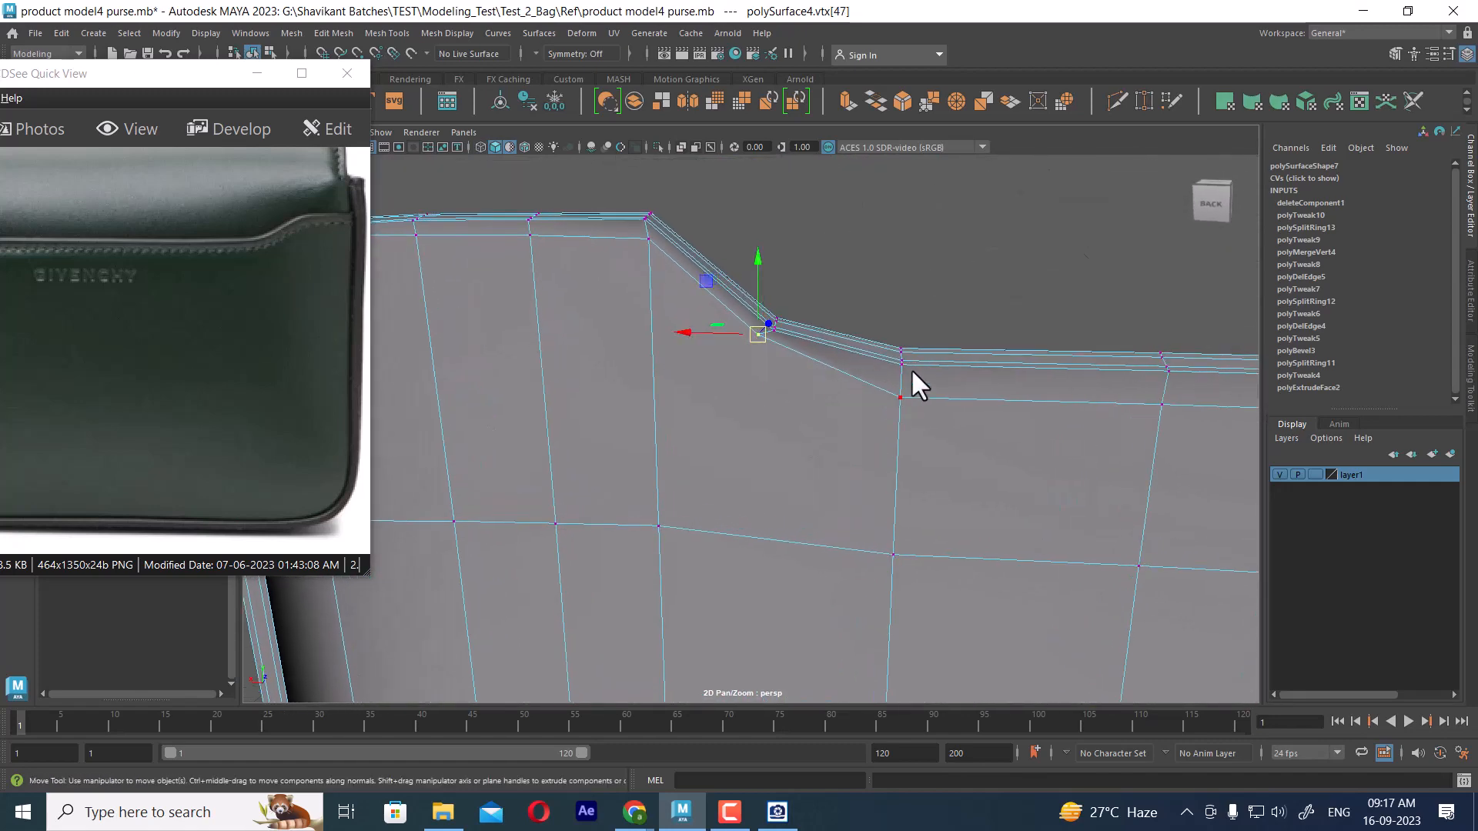
{"action": "left_click", "coordinate": [912, 335]}
{"action": "left_click", "coordinate": [759, 332]}
{"action": "left_click_drag", "start_coordinate": [716, 375], "coordinate": [485, 304], "text": "alt"}
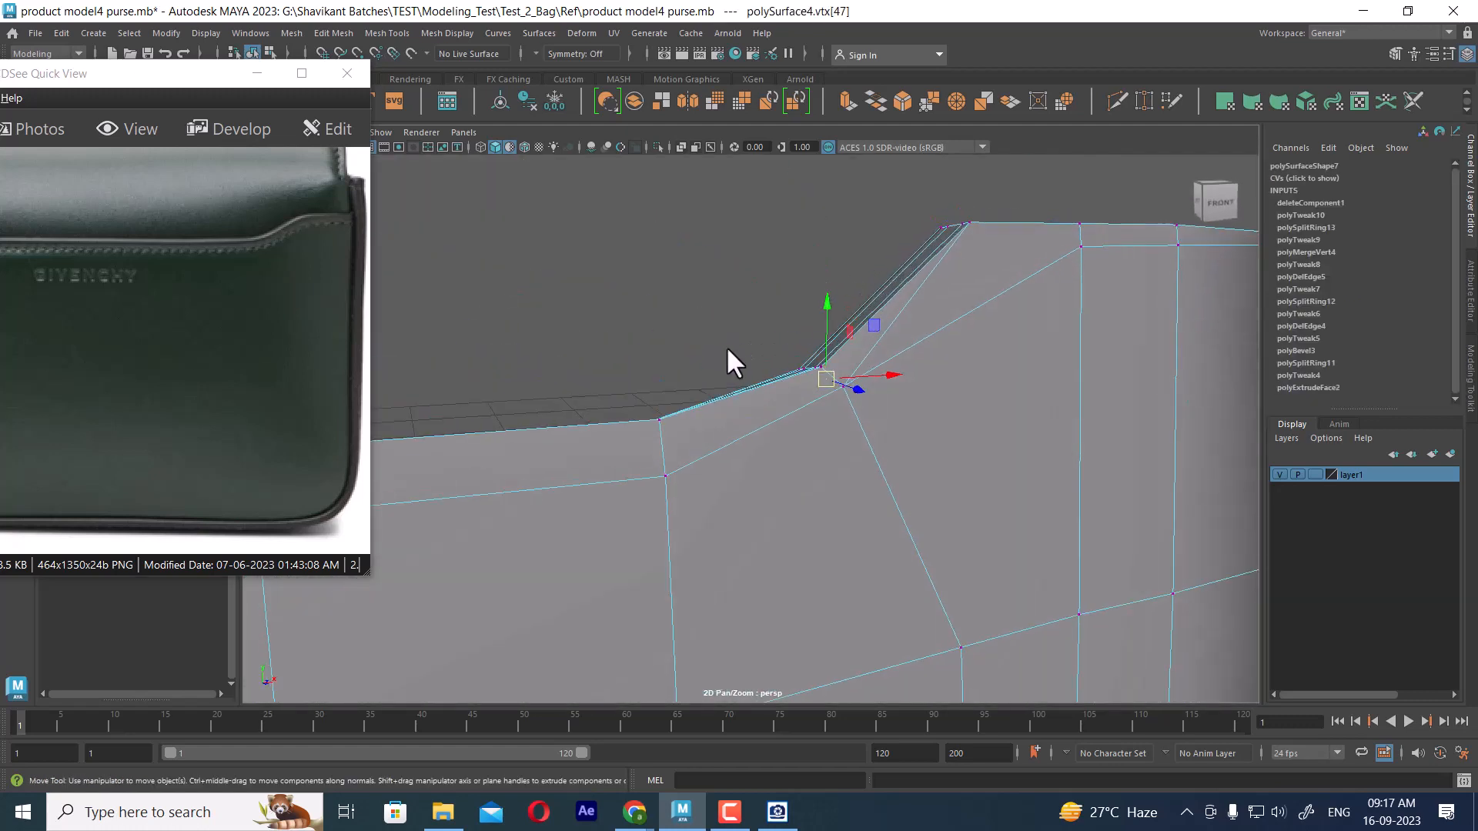
{"action": "mouse_move", "coordinate": [897, 433]}
{"action": "left_mouse_down", "text": "alt"}
{"action": "mouse_move", "coordinate": [832, 394]}
{"action": "mouse_move", "coordinate": [874, 415]}
{"action": "left_mouse_up", "text": "alt"}
{"action": "left_click_drag", "start_coordinate": [953, 218], "coordinate": [1064, 403], "text": "alt"}
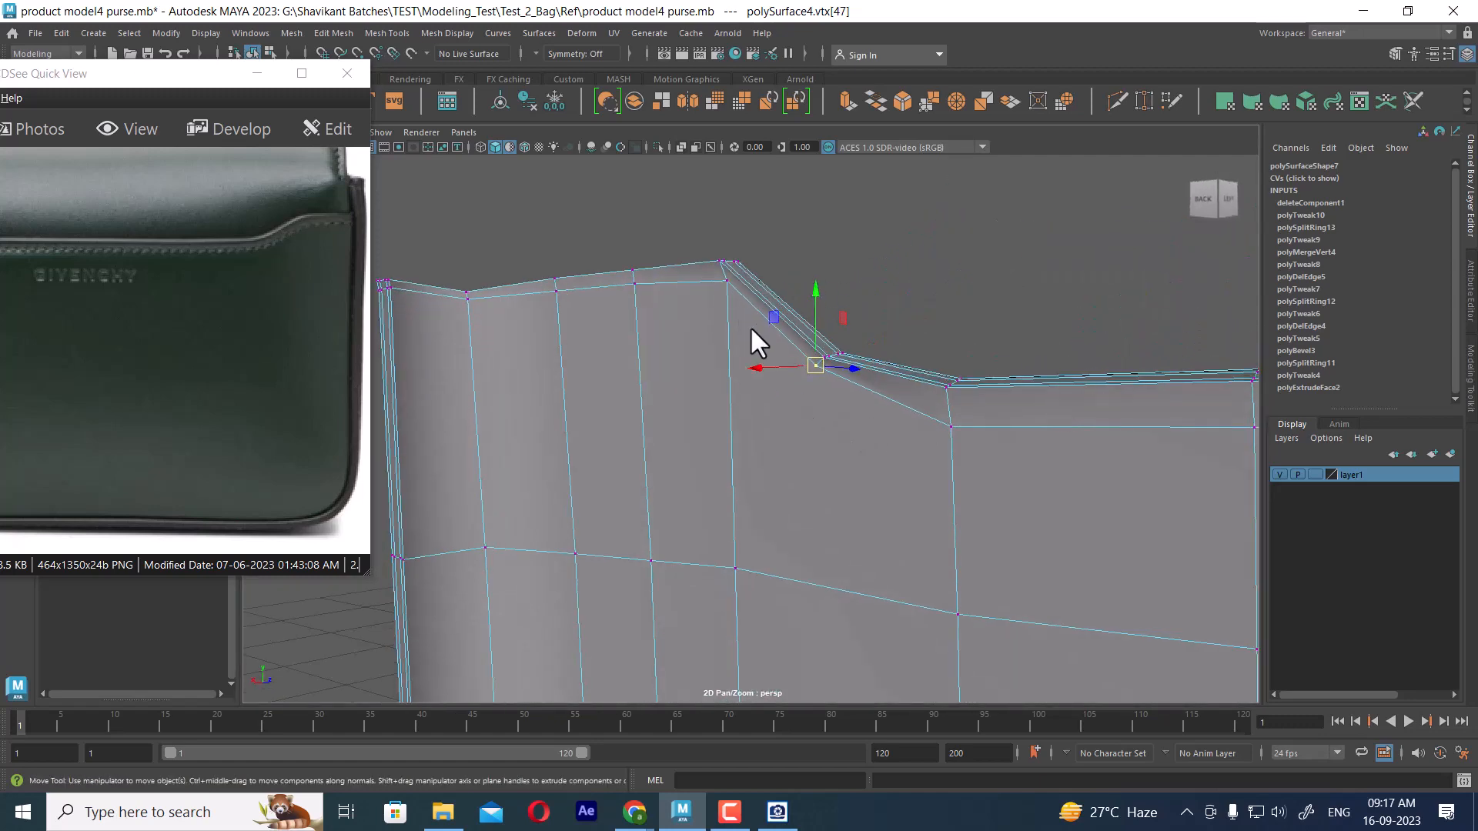
{"action": "left_click_drag", "start_coordinate": [755, 339], "coordinate": [608, 428], "text": "alt"}
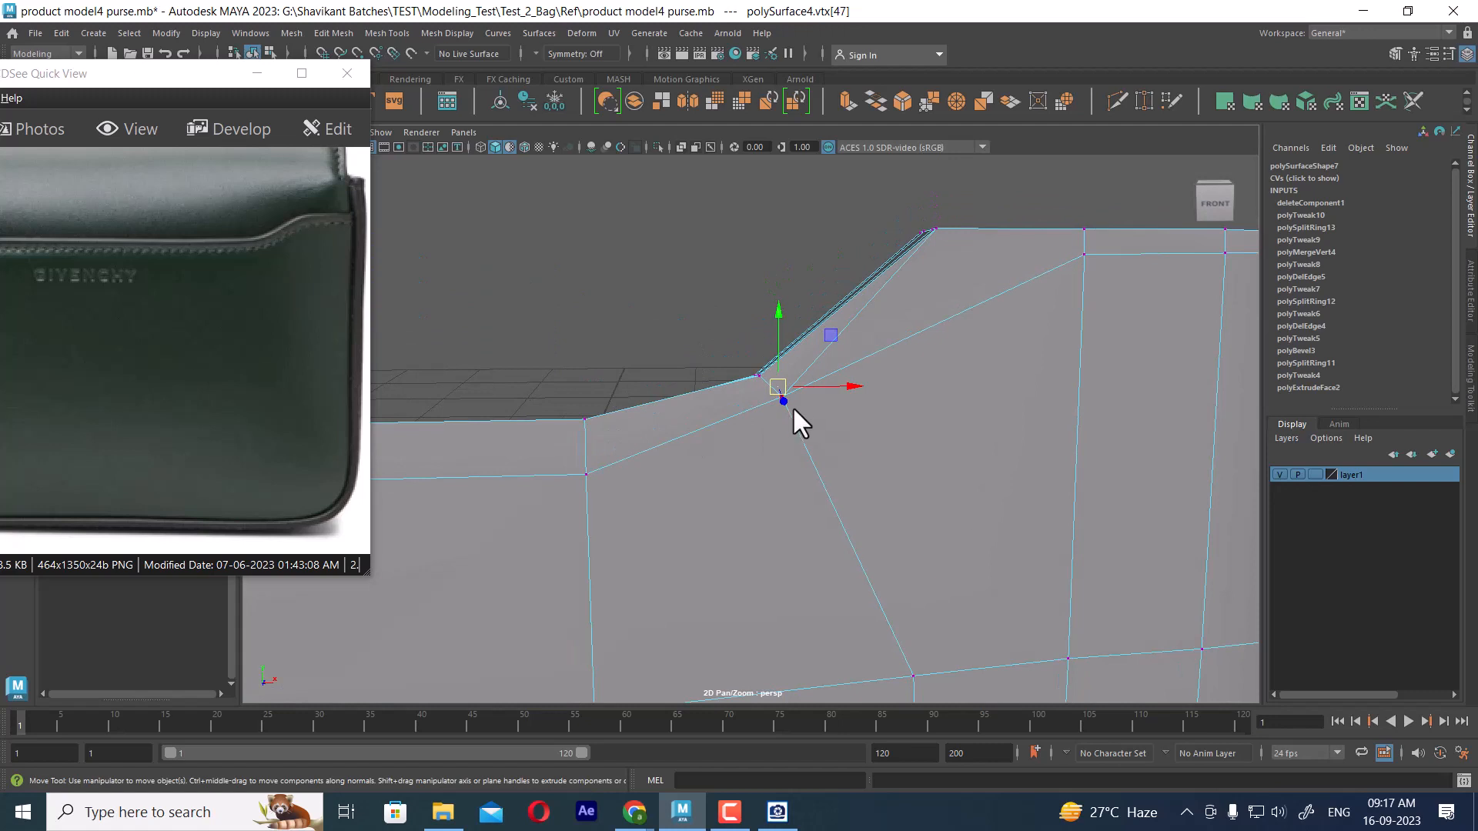
{"action": "left_click", "coordinate": [1085, 254]}
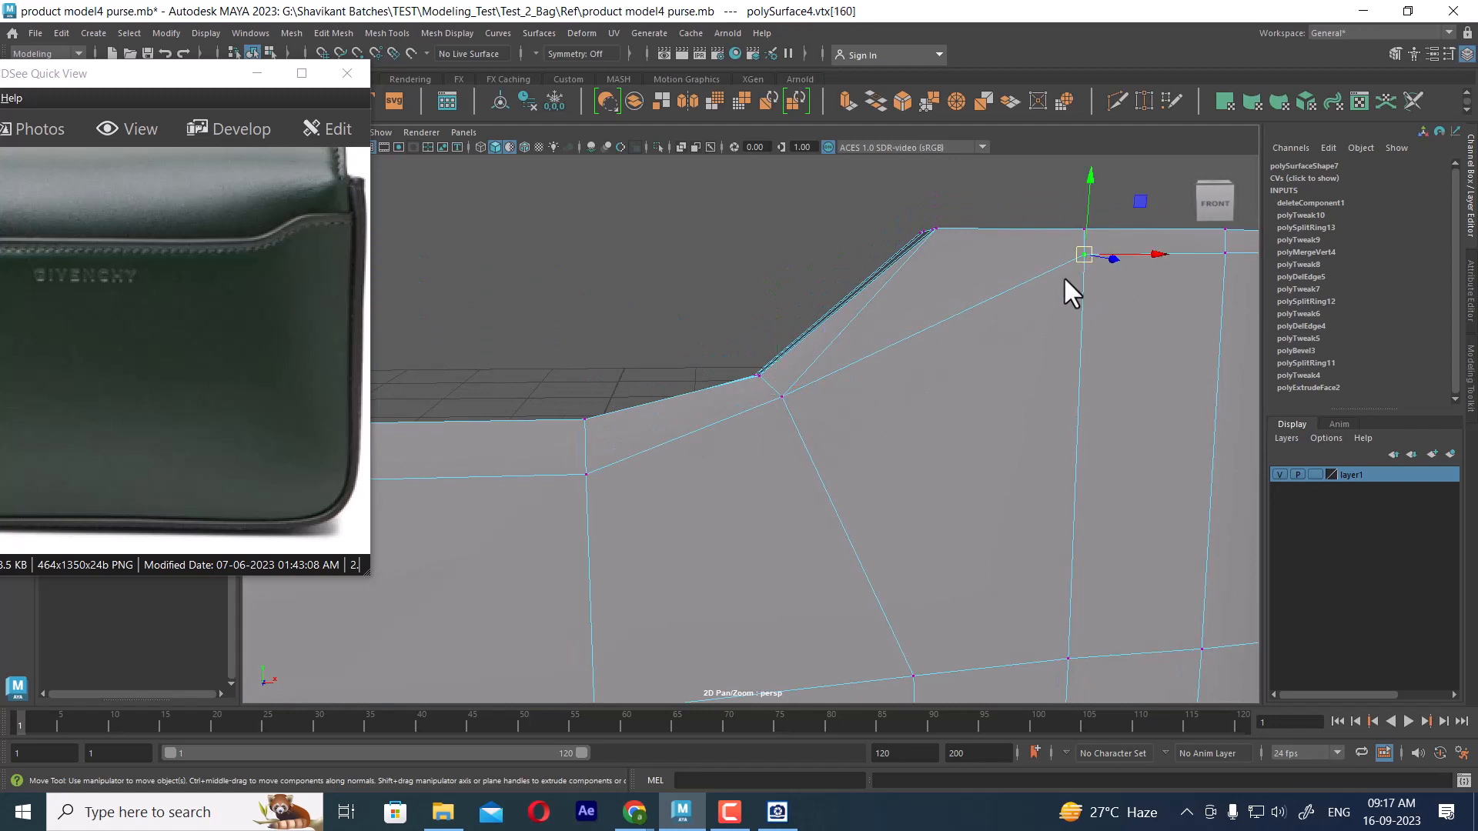
{"action": "left_click", "coordinate": [782, 397]}
{"action": "left_click_drag", "start_coordinate": [783, 398], "coordinate": [905, 371]}
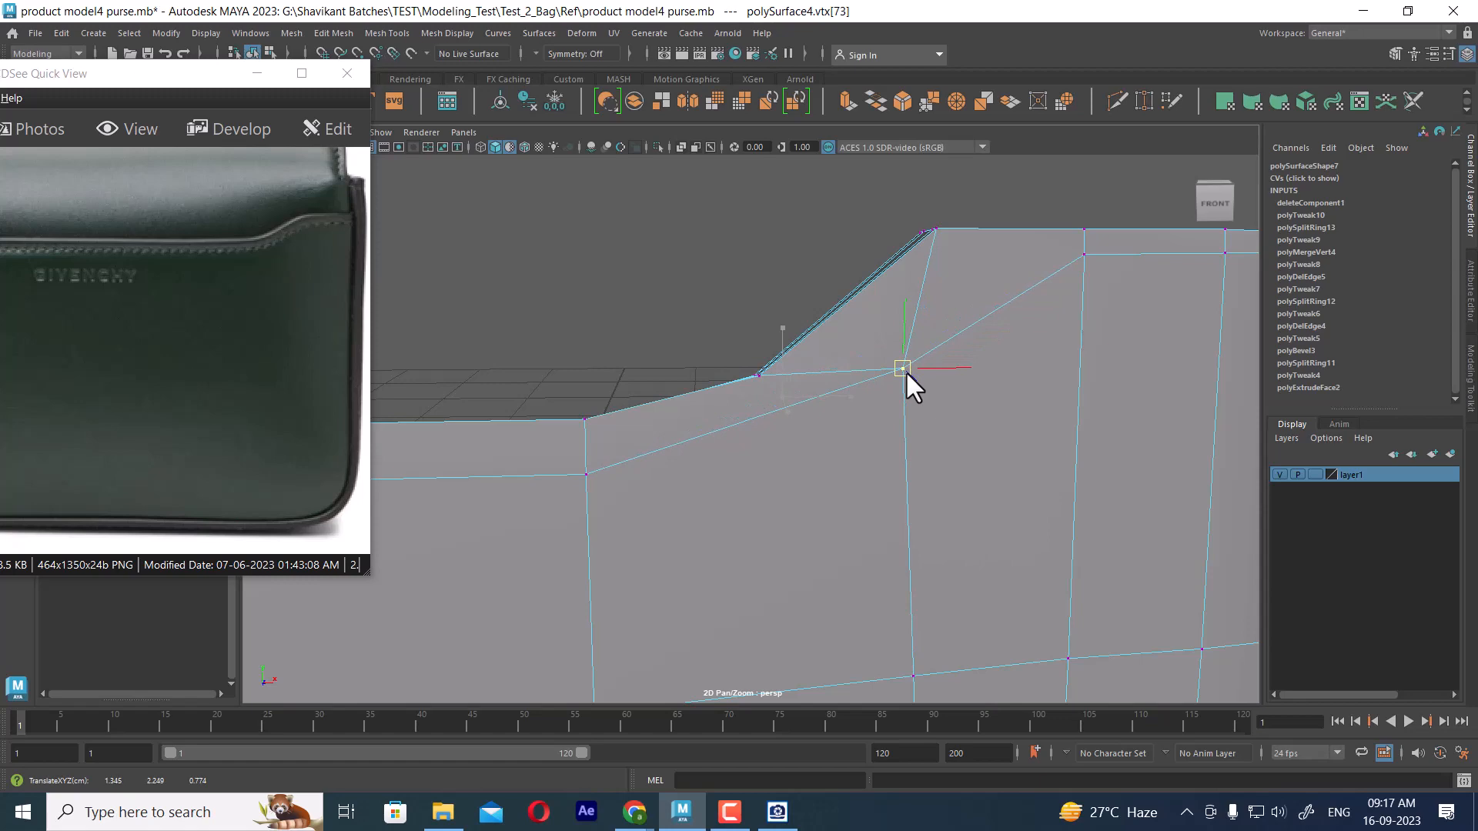
{"action": "left_click_drag", "start_coordinate": [857, 432], "coordinate": [881, 431], "text": "alt"}
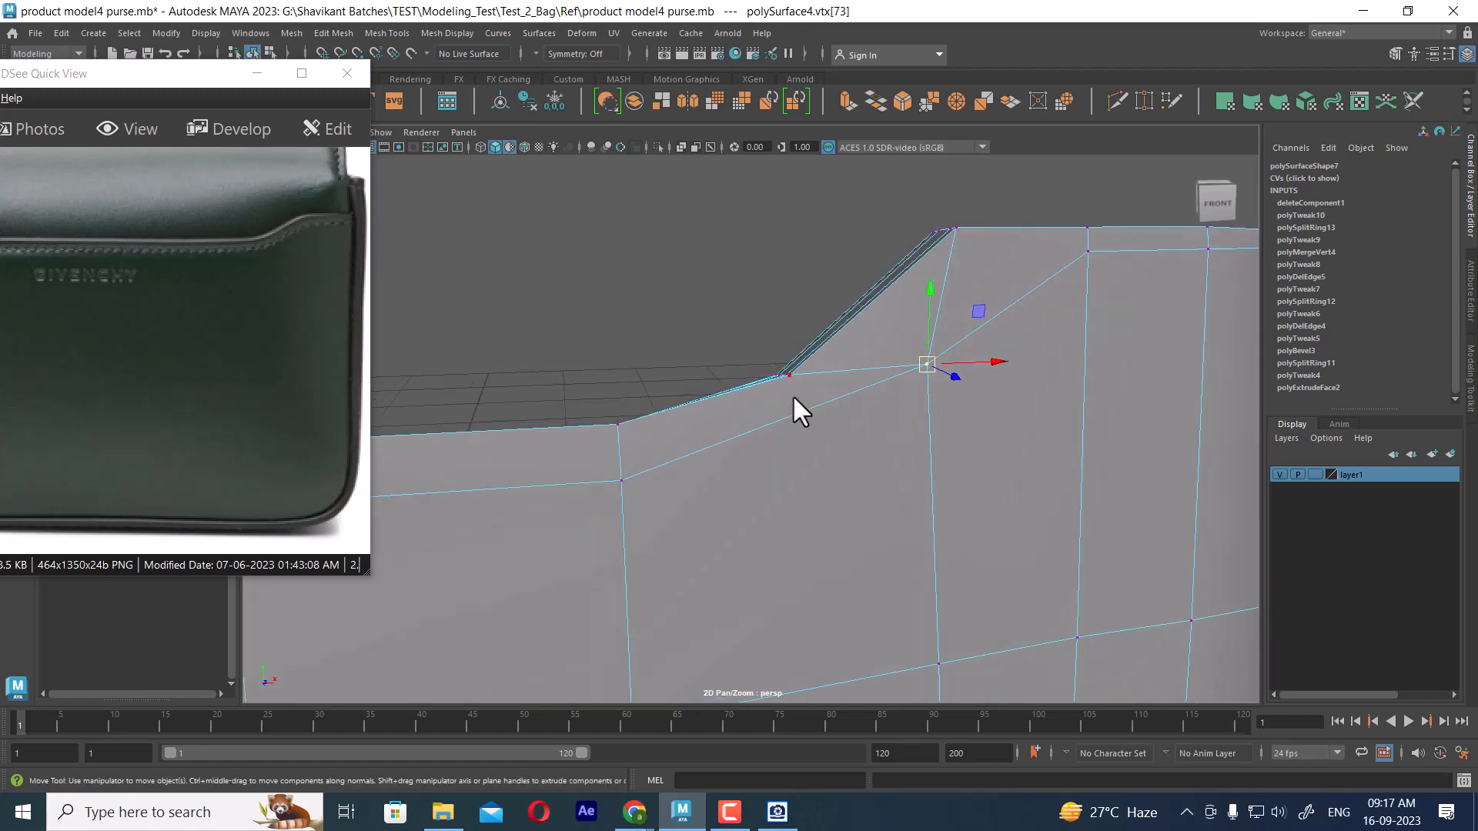
{"action": "left_click_drag", "start_coordinate": [934, 214], "coordinate": [814, 367], "text": "alt"}
{"action": "left_click_drag", "start_coordinate": [960, 368], "coordinate": [908, 388], "text": "alt"}
{"action": "key", "text": "ctrl+z"}
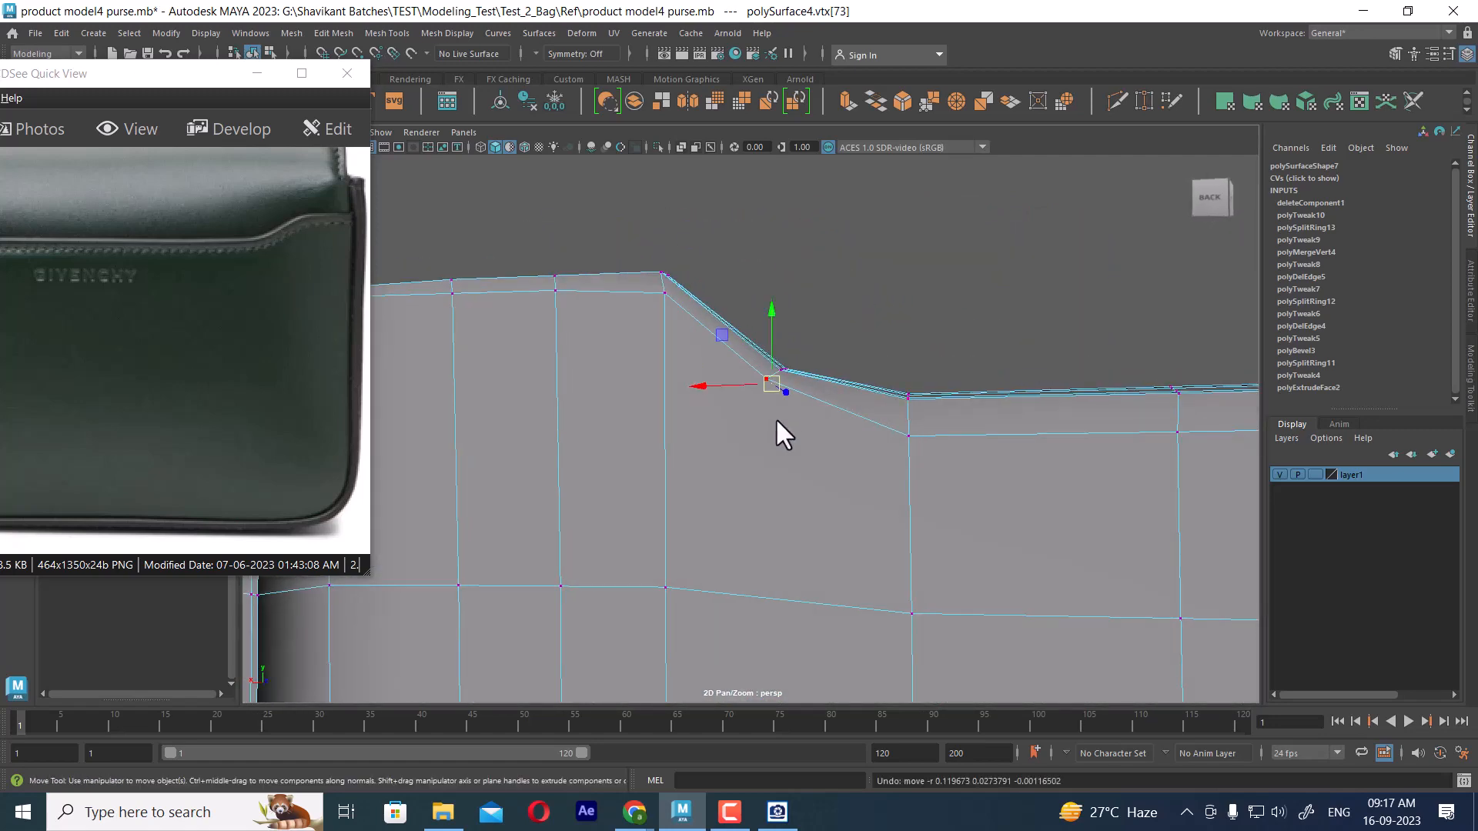
- Merge the two inner-face vertices beneath the slope to their centre and move the merged vertex lower, away from the rim
{"action": "left_click", "coordinate": [767, 394]}
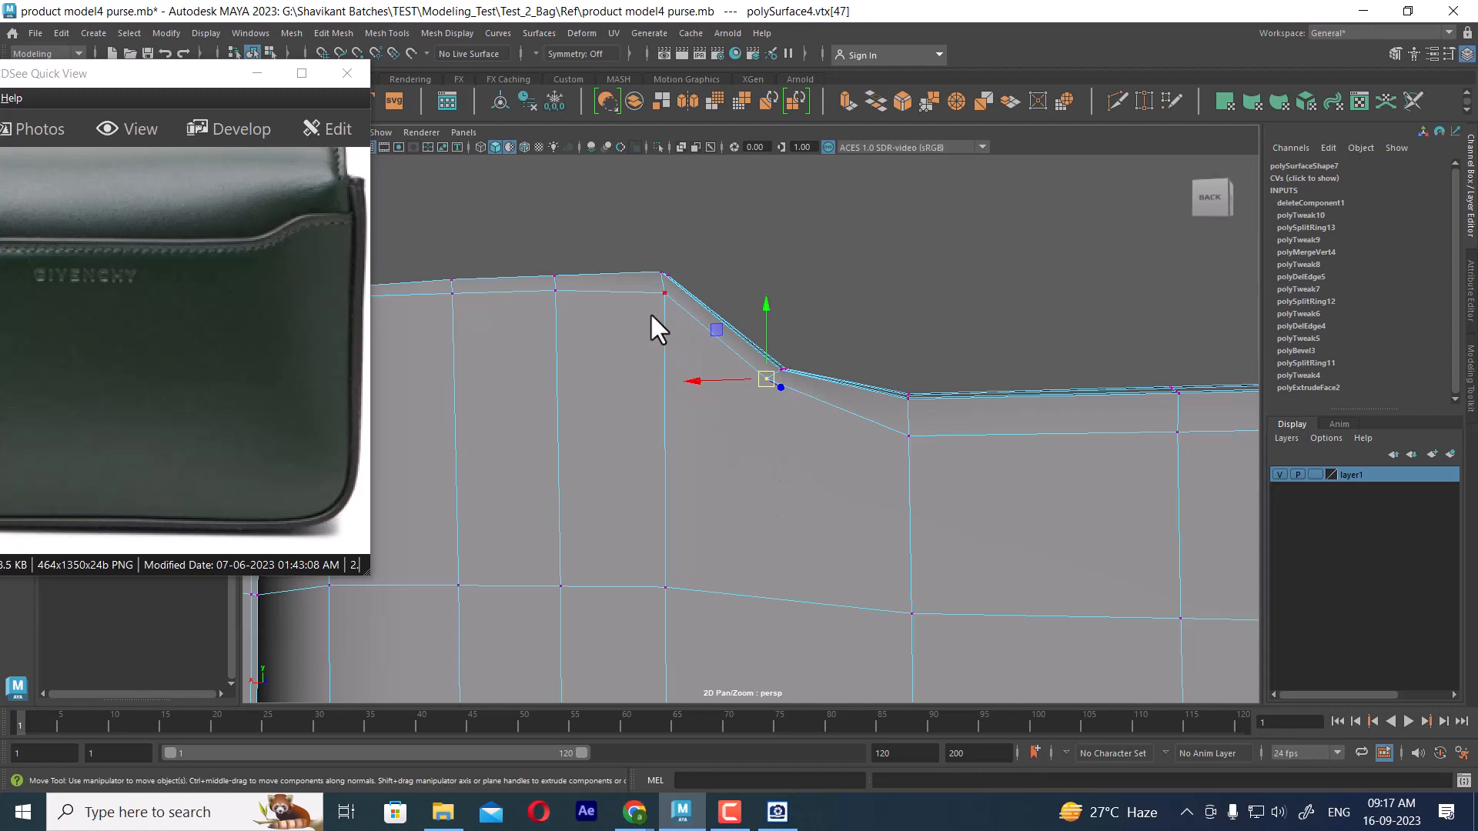
{"action": "left_click", "coordinate": [663, 294]}
{"action": "left_click", "coordinate": [766, 380], "text": "shift"}
{"action": "right_click_drag", "start_coordinate": [756, 497], "coordinate": [681, 261], "text": "shift"}
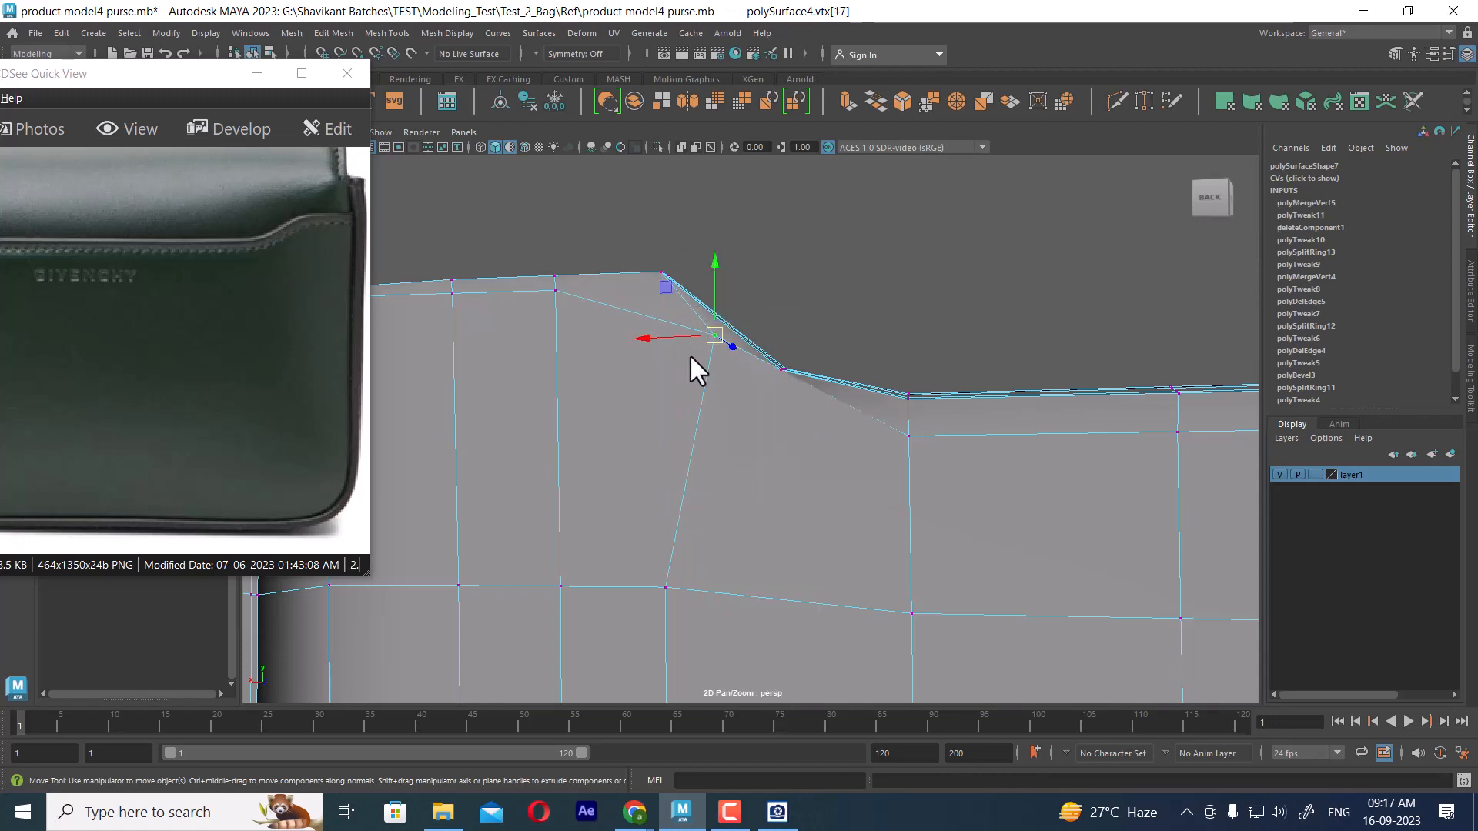
{"action": "left_click_drag", "start_coordinate": [716, 333], "coordinate": [706, 368]}
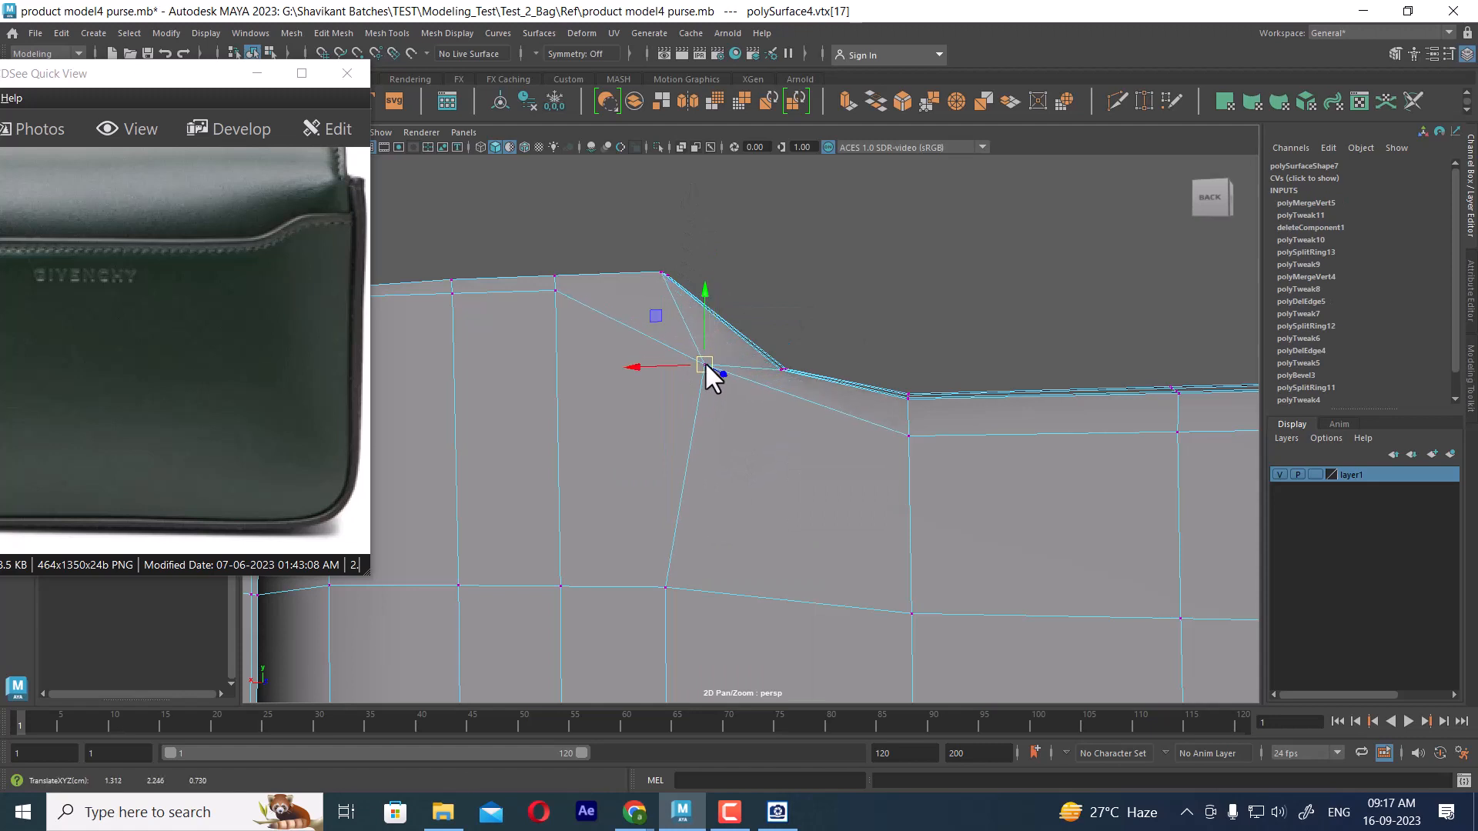
- In the front wireframe view, move the merged vertex toward the raised side and align the outer-face vertex with it
{"action": "key", "text": "space"}
{"action": "left_click_drag", "start_coordinate": [750, 428], "coordinate": [747, 460]}
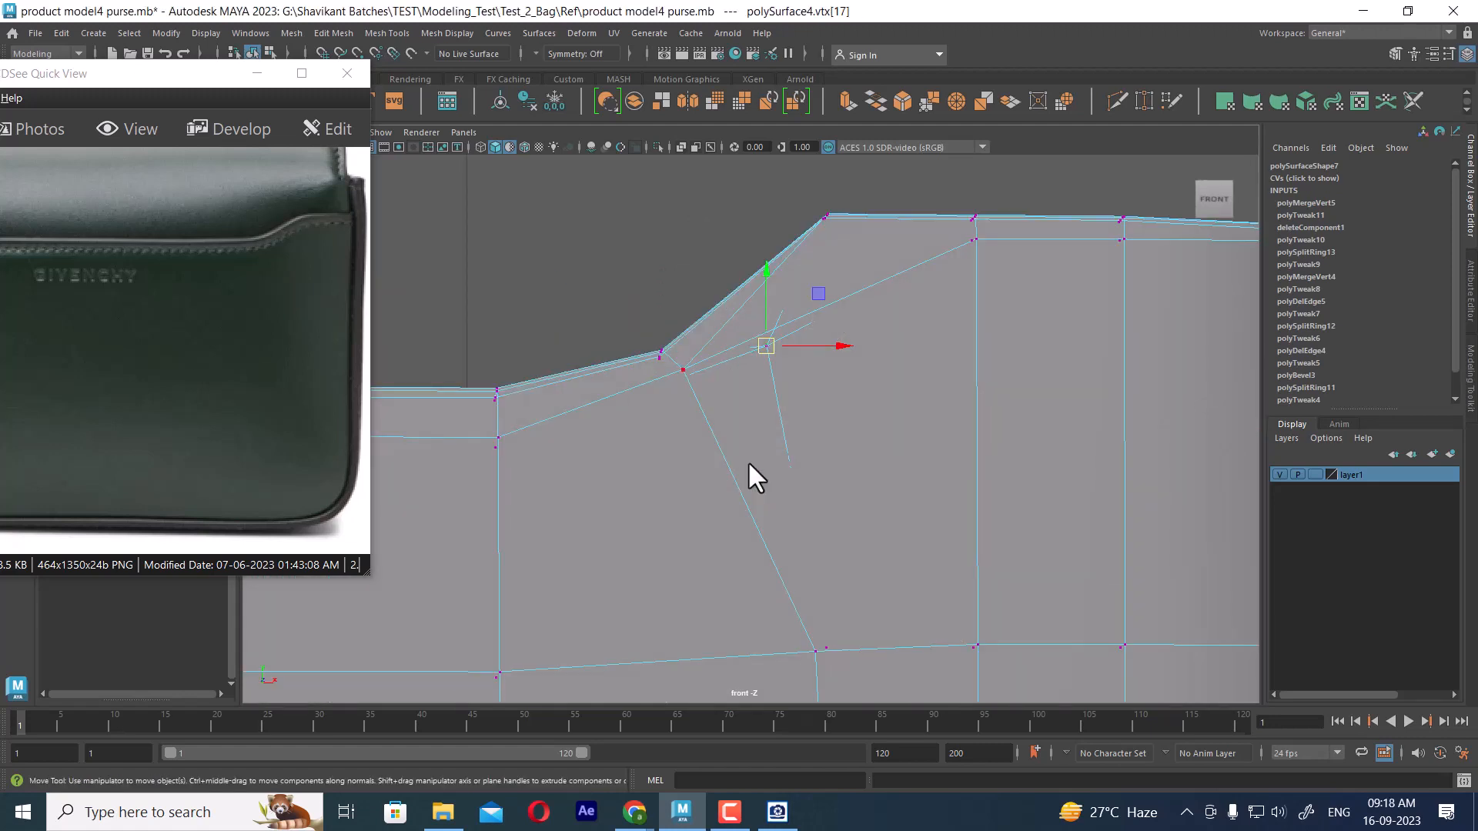
{"action": "key", "text": "4"}
{"action": "scroll", "coordinate": [817, 437], "scroll_direction": "up", "scroll_amount": 2}
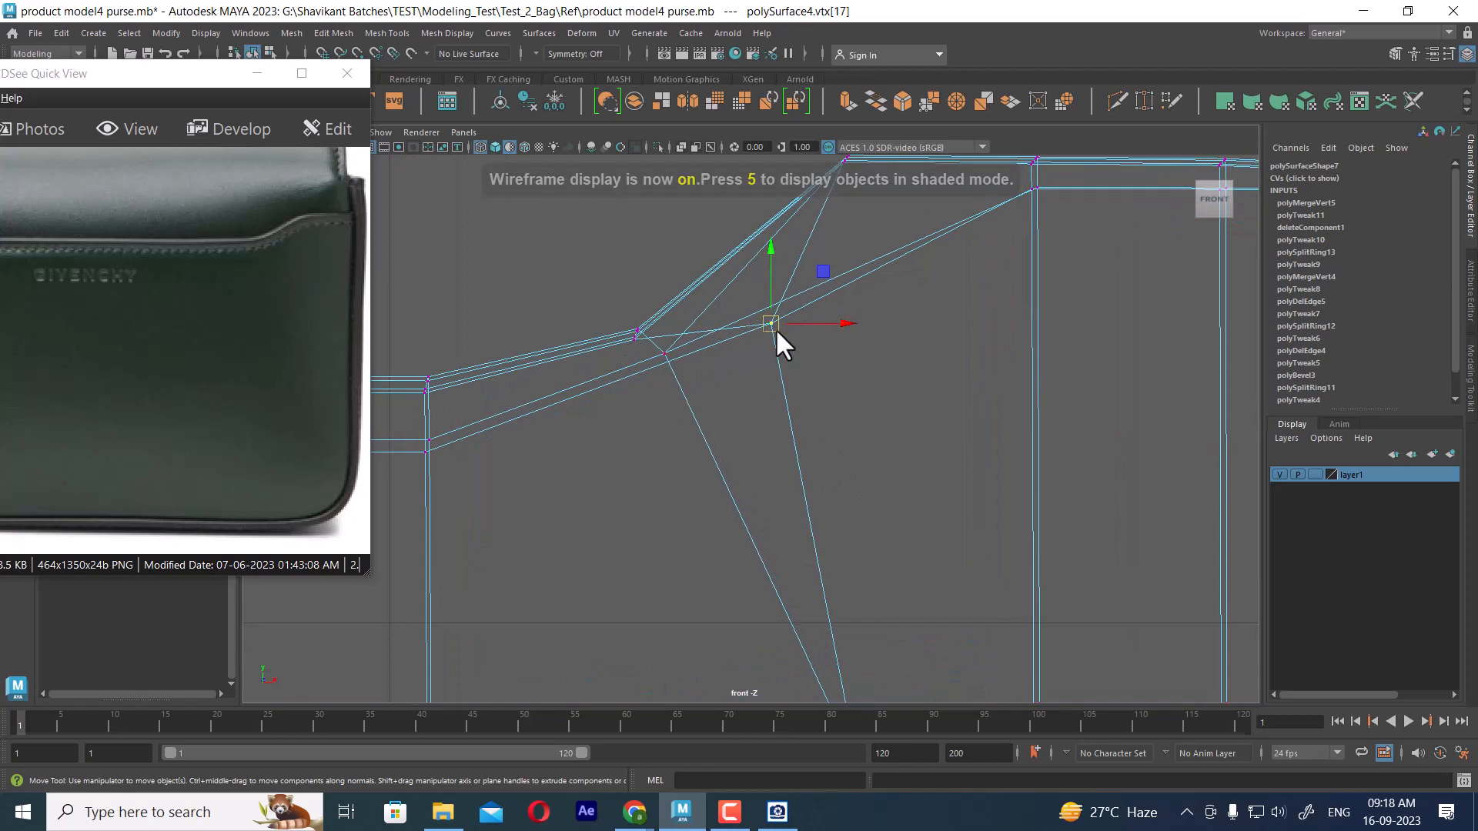
{"action": "left_click_drag", "start_coordinate": [773, 326], "coordinate": [805, 299]}
{"action": "left_click", "coordinate": [663, 358]}
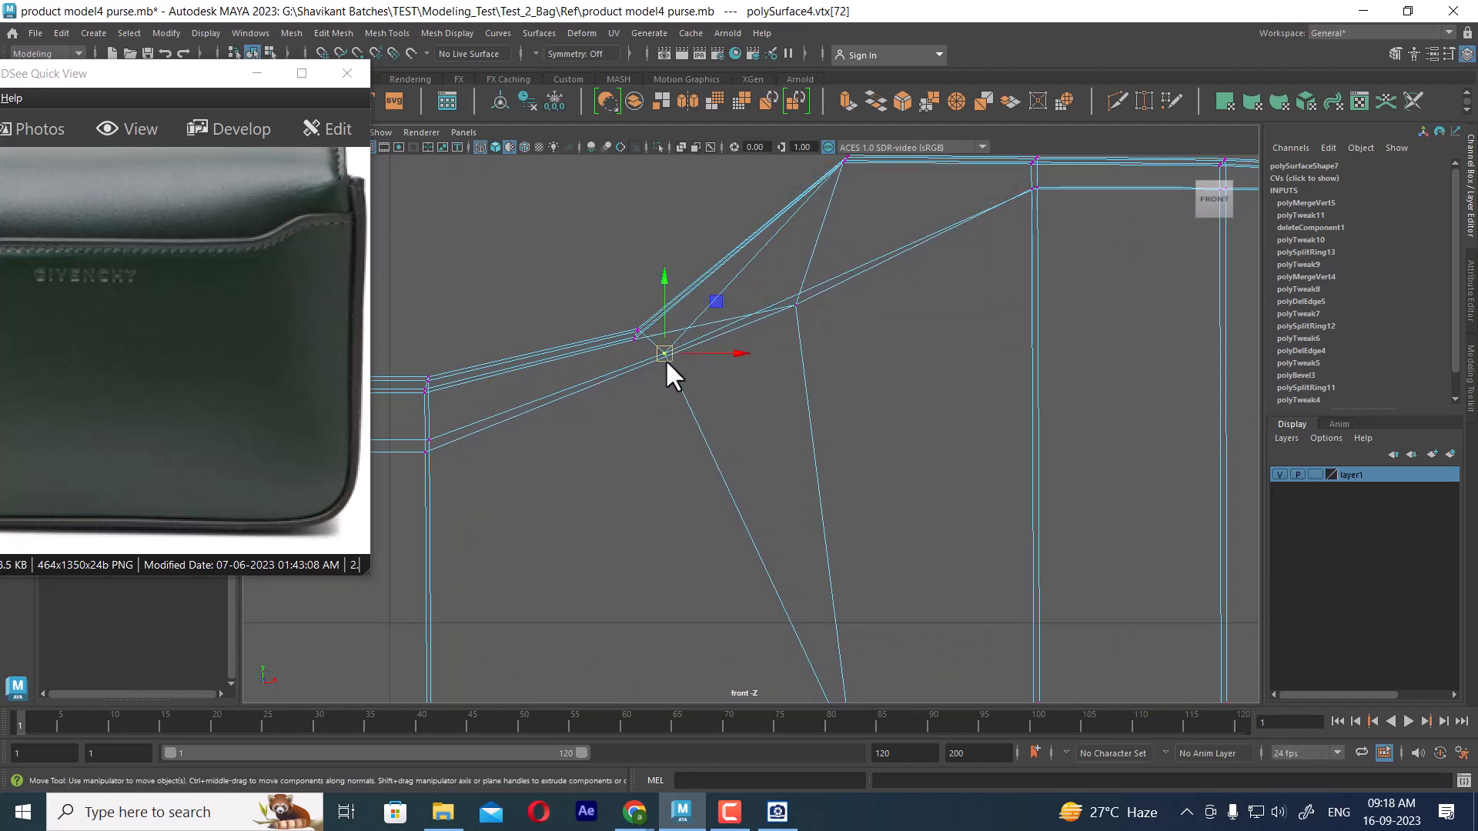
{"action": "left_click_drag", "start_coordinate": [665, 358], "coordinate": [792, 306]}
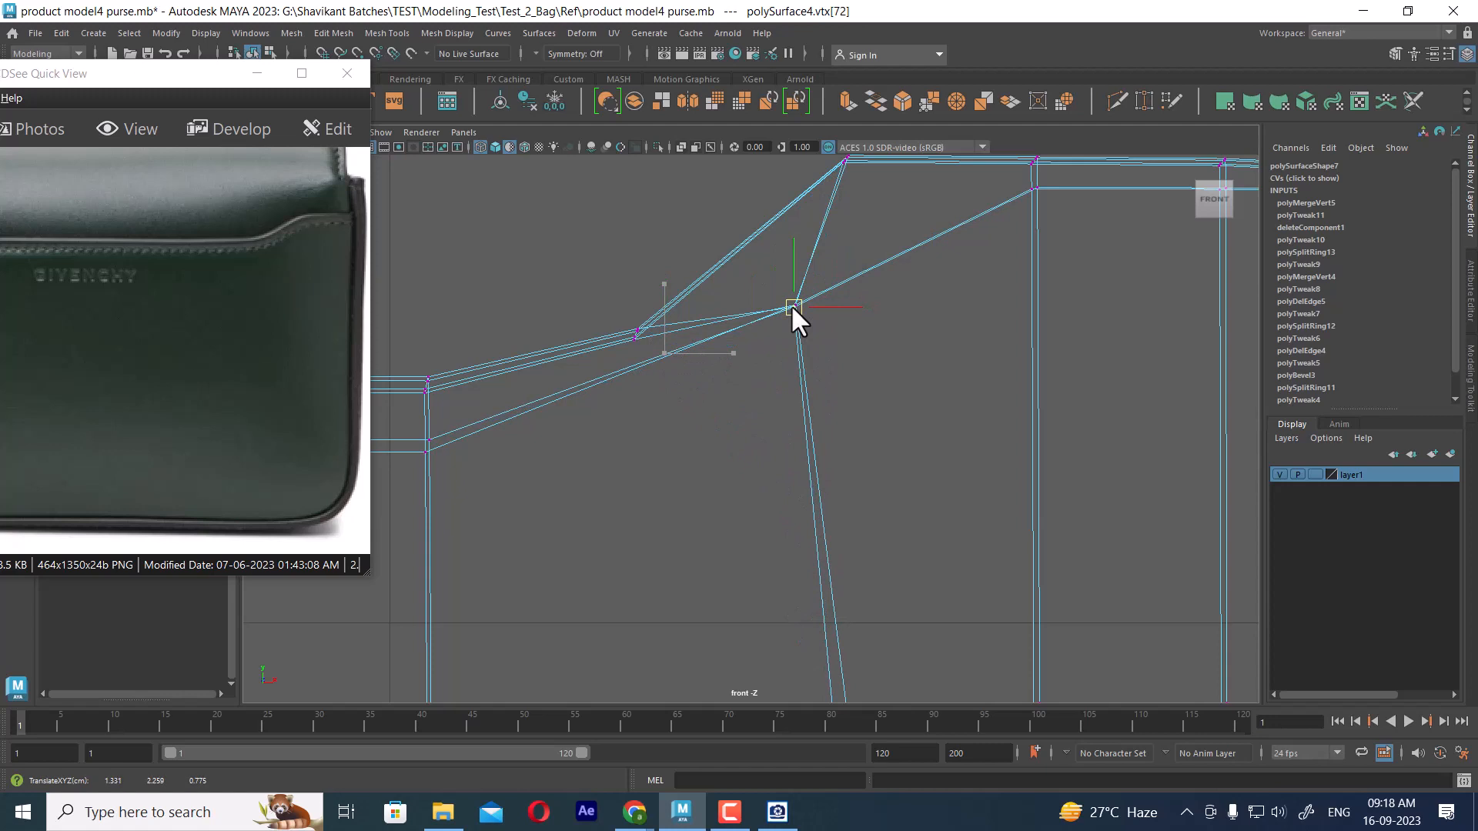
- Examine the reworked slope in the front view, then inspect the panel's inner side and underside in shaded perspective
{"action": "scroll", "coordinate": [802, 421], "scroll_direction": "down", "scroll_amount": 5}
{"action": "scroll", "coordinate": [872, 465], "scroll_direction": "up", "scroll_amount": 5}
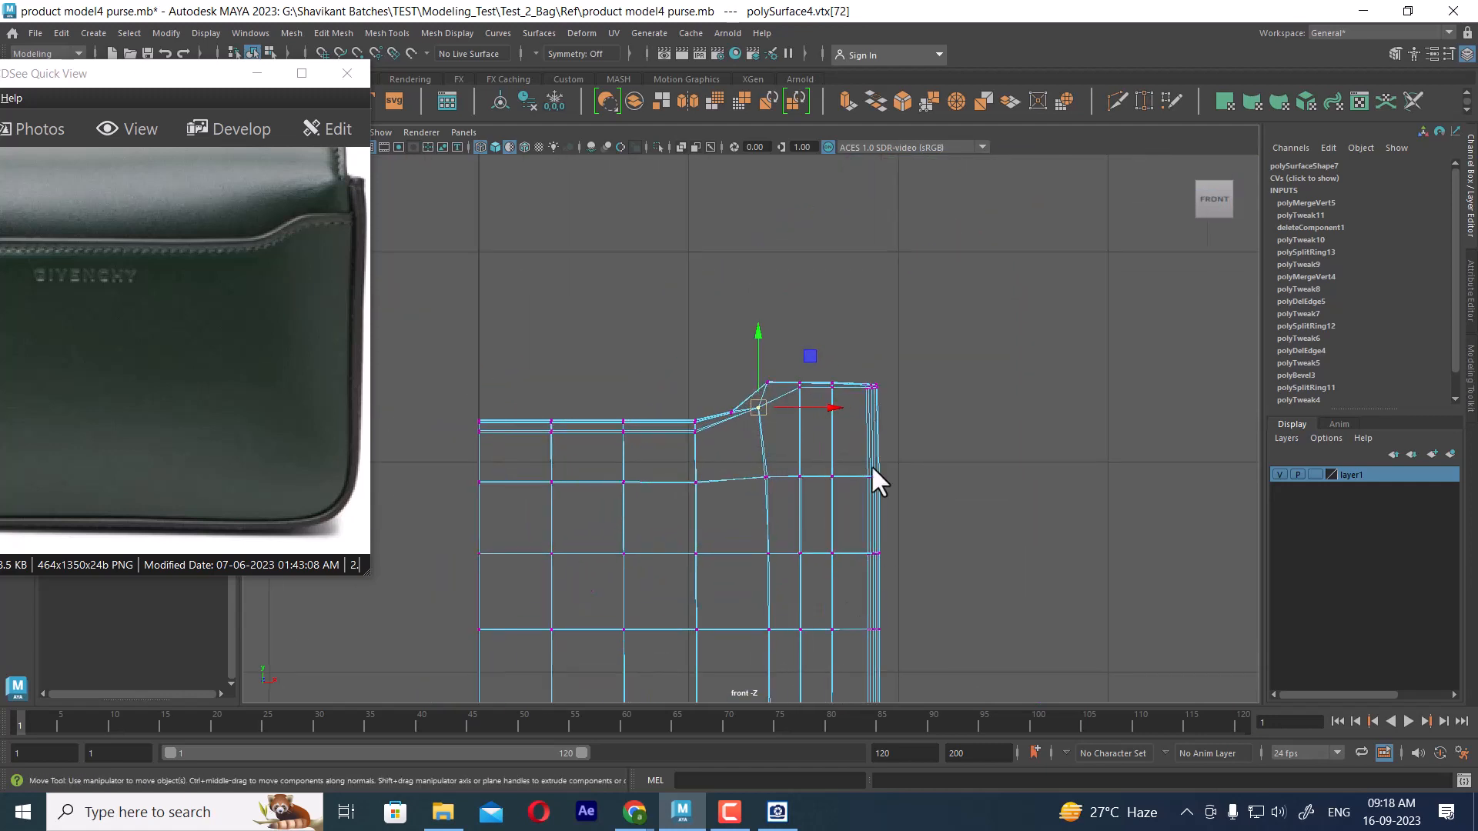
{"action": "scroll", "coordinate": [711, 423], "scroll_direction": "up", "scroll_amount": 3}
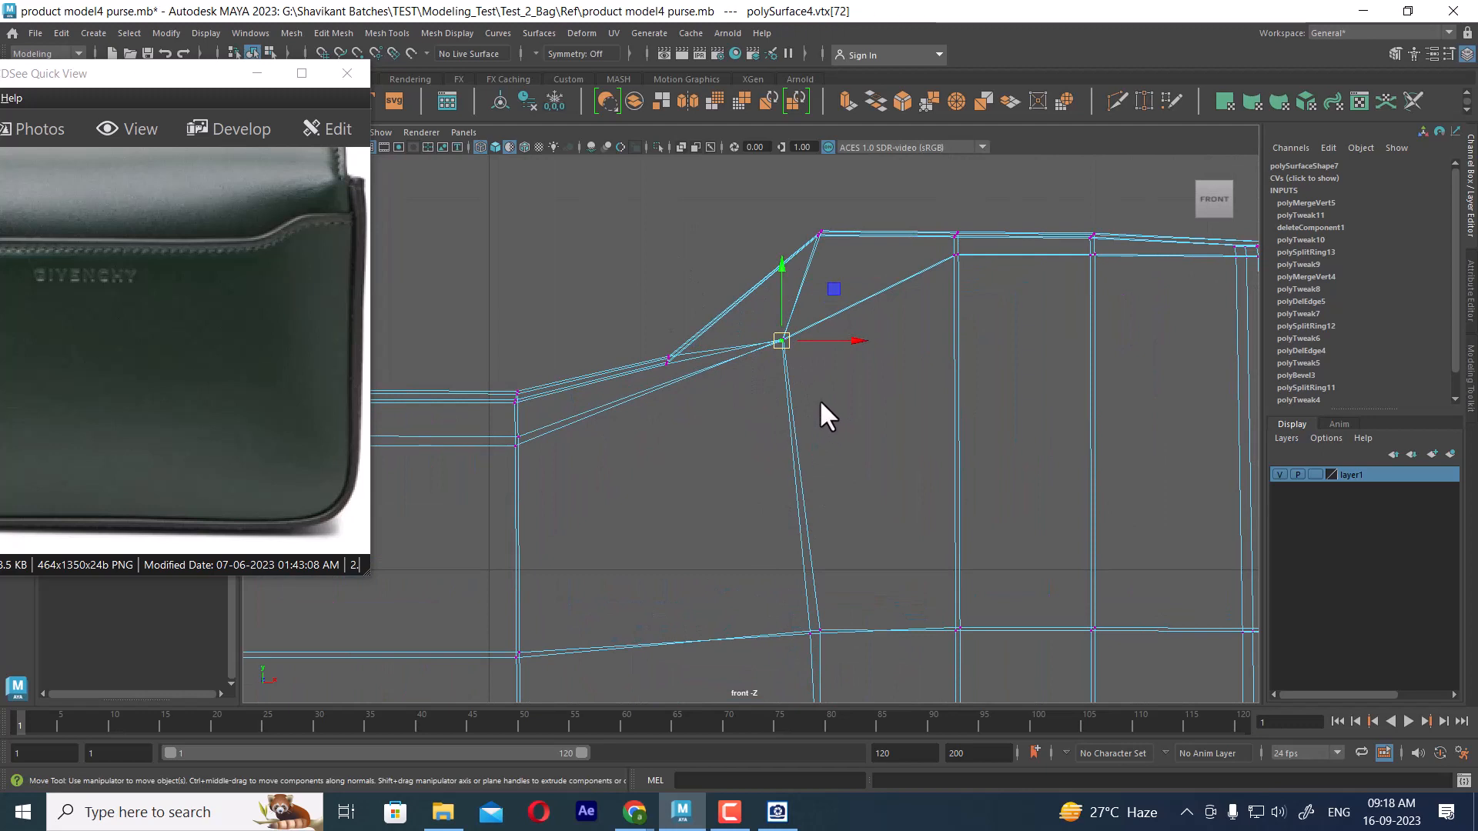
{"action": "key", "text": "5"}
{"action": "key", "text": "space"}
{"action": "left_click_drag", "start_coordinate": [819, 398], "coordinate": [825, 257]}
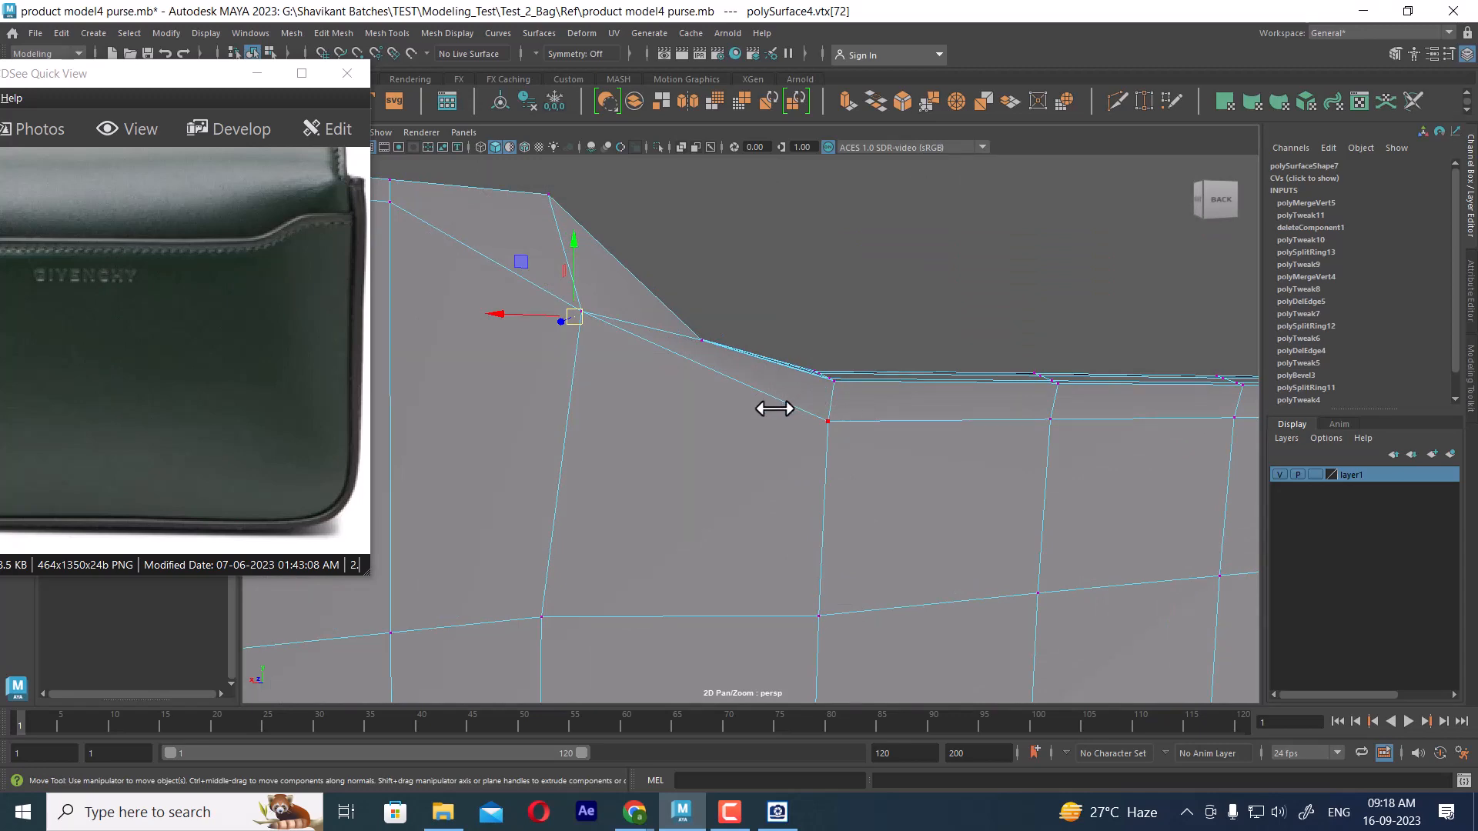
{"action": "left_click_drag", "start_coordinate": [772, 462], "coordinate": [785, 257], "text": "alt"}
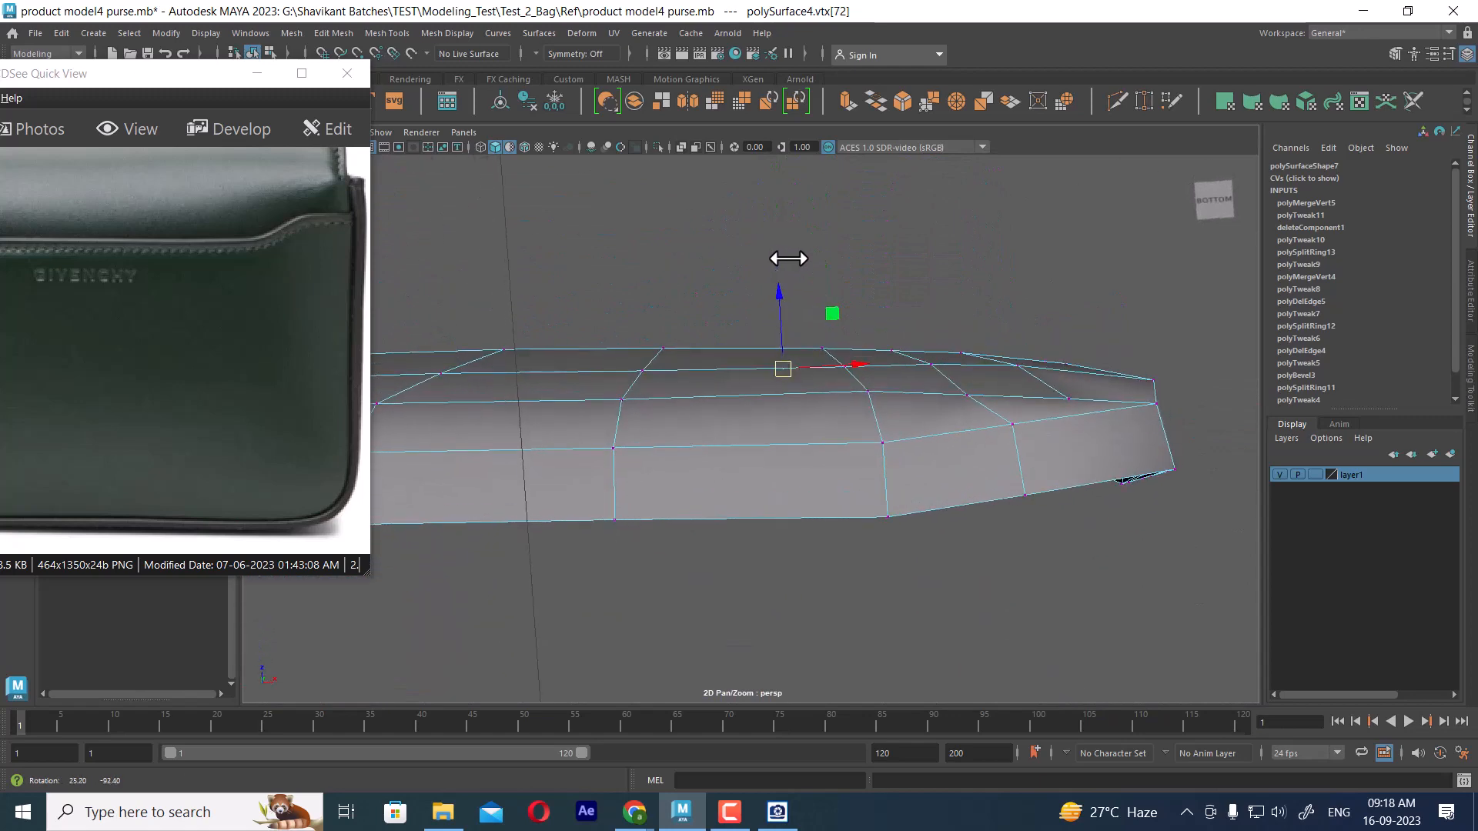
- Split the edge ring beneath the slope to insert an edge loop running around the panel's underside and up both faces
{"action": "right_click_drag", "start_coordinate": [757, 403], "coordinate": [756, 339]}
{"action": "left_click", "coordinate": [746, 400]}
{"action": "right_click_drag", "start_coordinate": [864, 327], "coordinate": [1081, 554], "text": "ctrl"}
{"action": "left_click_drag", "start_coordinate": [969, 547], "coordinate": [809, 414], "text": "alt"}
{"action": "scroll", "coordinate": [818, 425], "scroll_direction": "up", "scroll_amount": 2}
- Preview the panel with smoothing, then turn the preview off and examine the topology around the slope on the outer face
{"action": "key", "text": "3"}
{"action": "right_click_drag", "start_coordinate": [797, 354], "coordinate": [927, 281]}
{"action": "left_click", "coordinate": [1121, 348]}
{"action": "scroll", "coordinate": [967, 422], "scroll_direction": "down", "scroll_amount": 3}
{"action": "left_click_drag", "start_coordinate": [967, 422], "coordinate": [991, 496], "text": "alt"}
{"action": "left_click", "coordinate": [810, 450]}
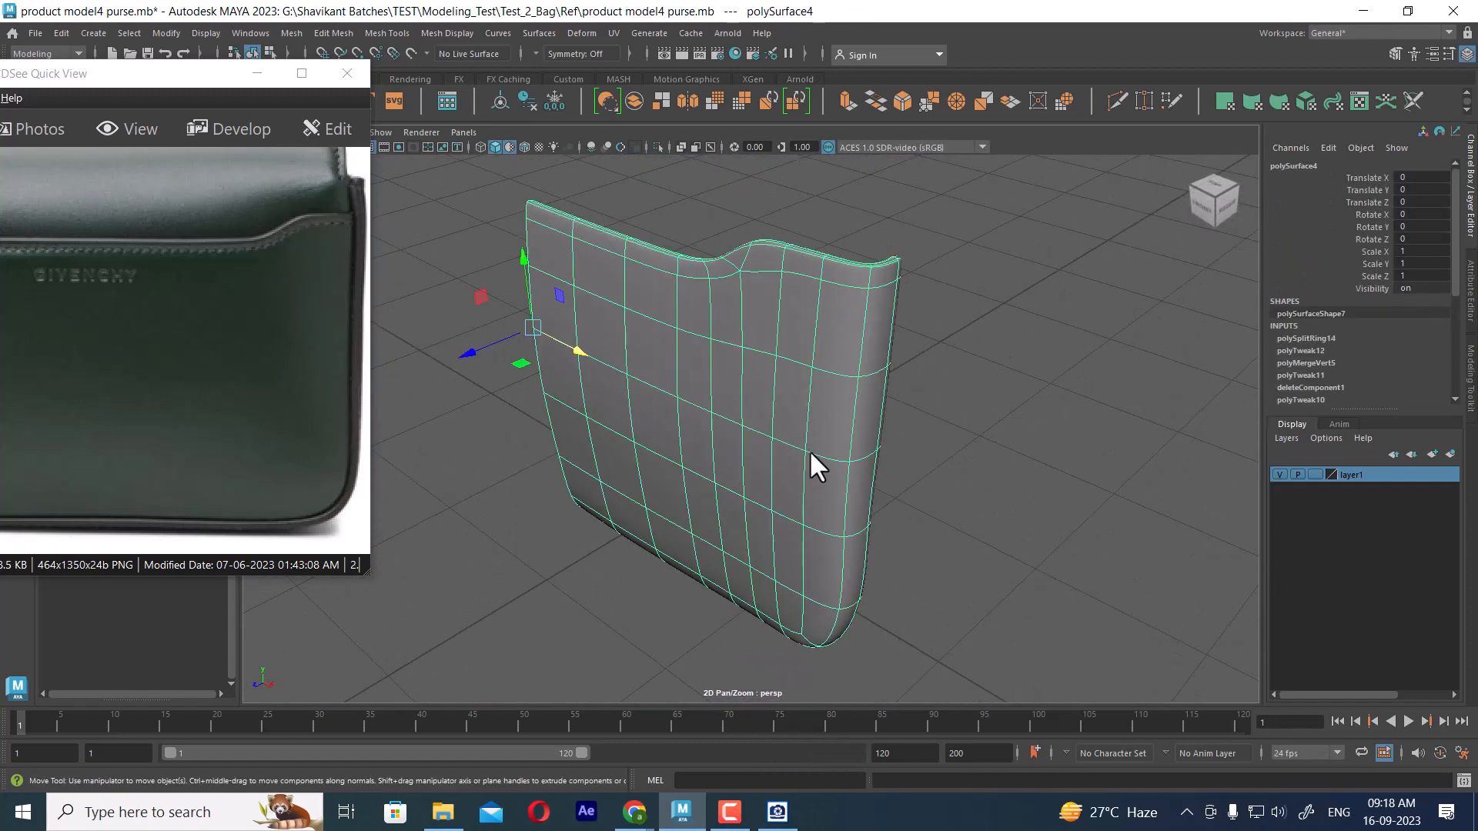
{"action": "key", "text": "1"}
{"action": "left_click_drag", "start_coordinate": [810, 450], "coordinate": [762, 429], "text": "alt"}
{"action": "scroll", "coordinate": [785, 408], "scroll_direction": "up", "scroll_amount": 2}
{"action": "right_click_drag", "start_coordinate": [786, 411], "coordinate": [854, 435], "text": "alt"}
{"action": "middle_click_drag", "start_coordinate": [908, 498], "coordinate": [826, 459], "text": "alt"}
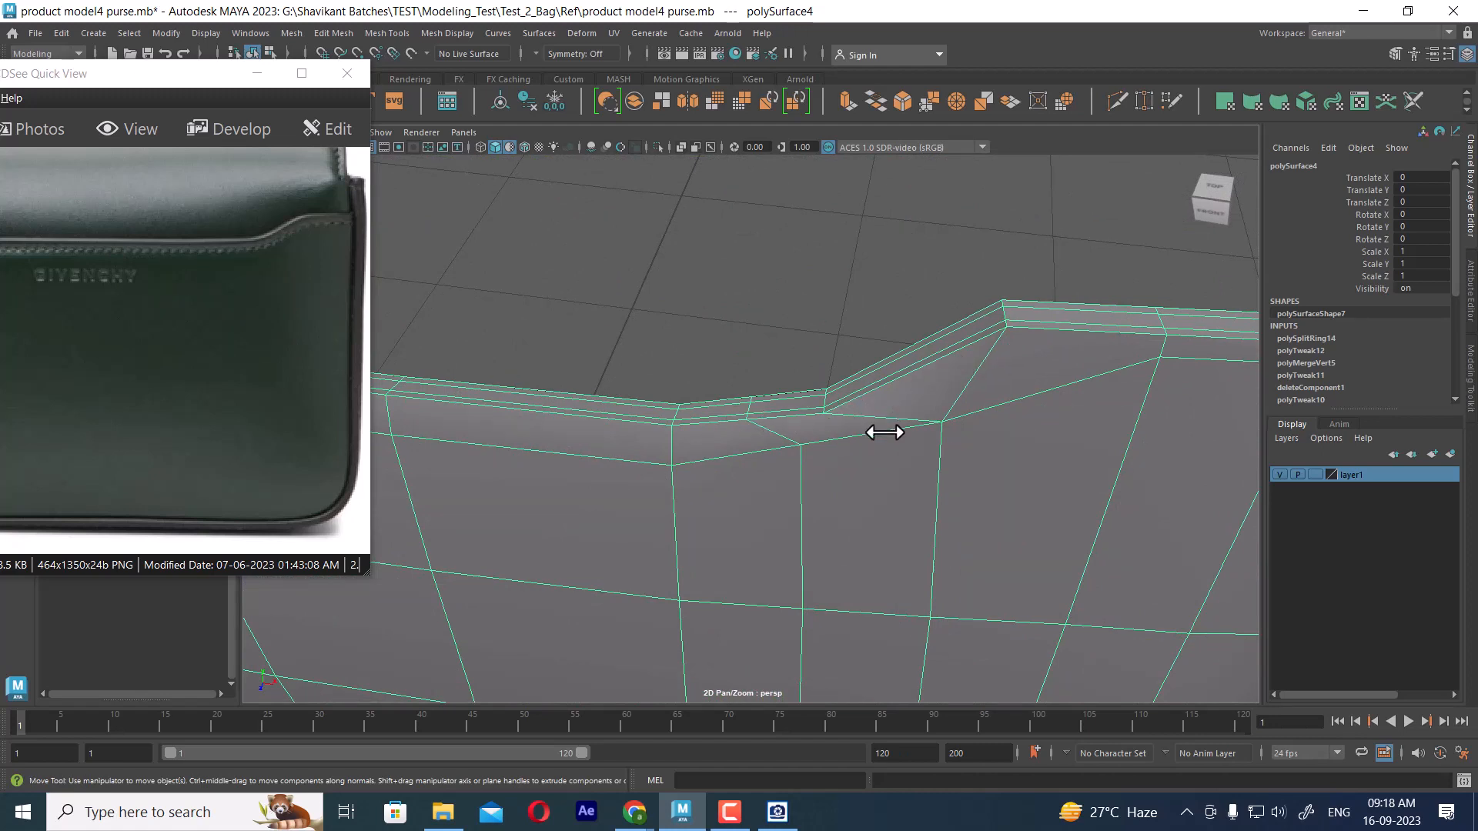
{"action": "left_click_drag", "start_coordinate": [885, 432], "coordinate": [880, 377], "text": "alt"}
{"action": "right_click_drag", "start_coordinate": [881, 376], "coordinate": [932, 197], "text": "alt"}
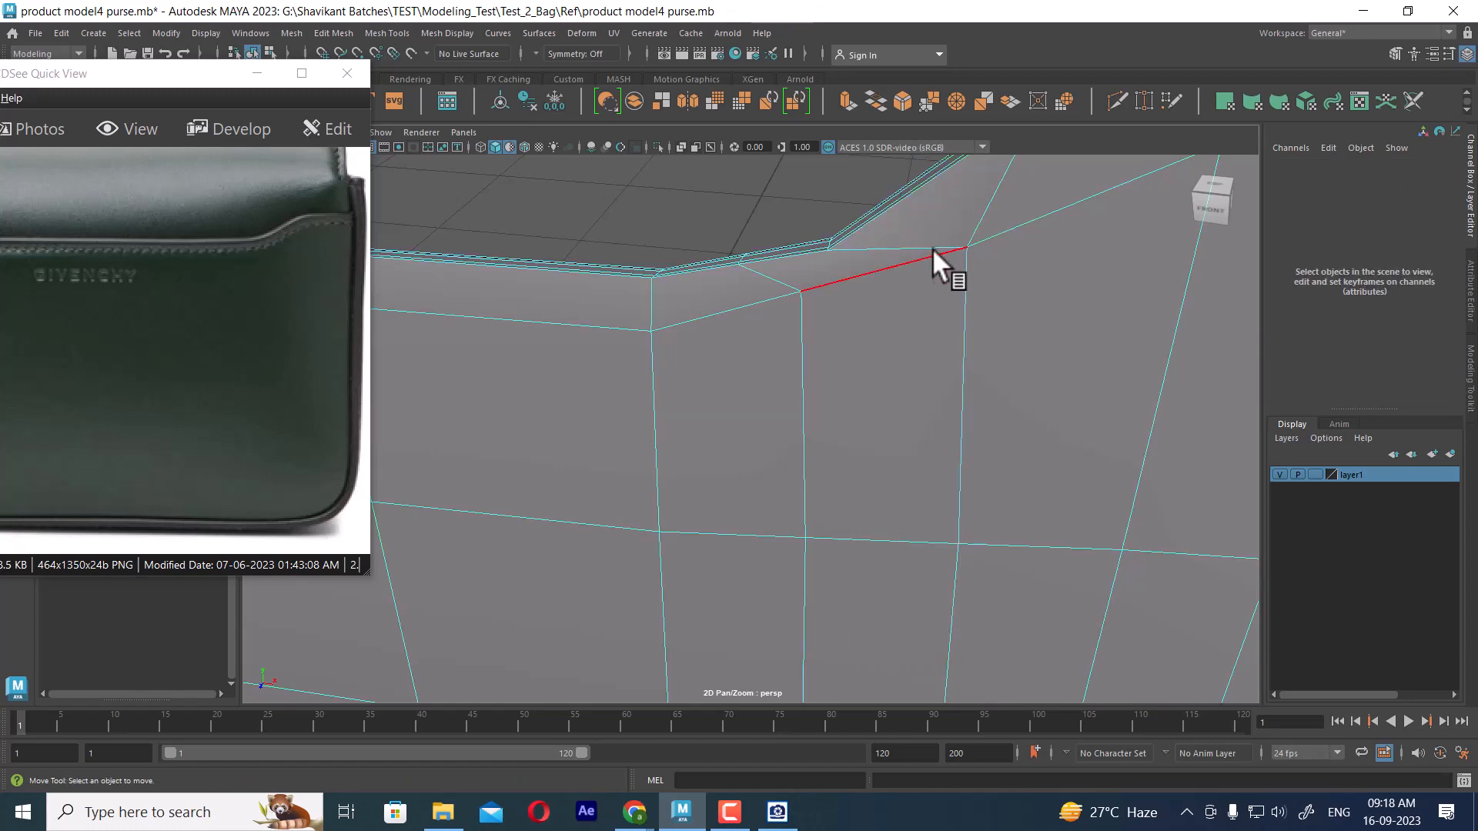
- Delete the diagonal edges beneath the slope's lower corner on the panel's outer and inner faces
{"action": "left_click", "coordinate": [753, 271]}
{"action": "left_click_drag", "start_coordinate": [752, 307], "coordinate": [980, 412], "text": "alt"}
{"action": "right_click_drag", "start_coordinate": [867, 393], "coordinate": [874, 319], "text": "alt"}
{"action": "middle_click_drag", "start_coordinate": [874, 319], "coordinate": [843, 414], "text": "alt"}
{"action": "right_click_drag", "start_coordinate": [843, 414], "coordinate": [942, 349], "text": "alt"}
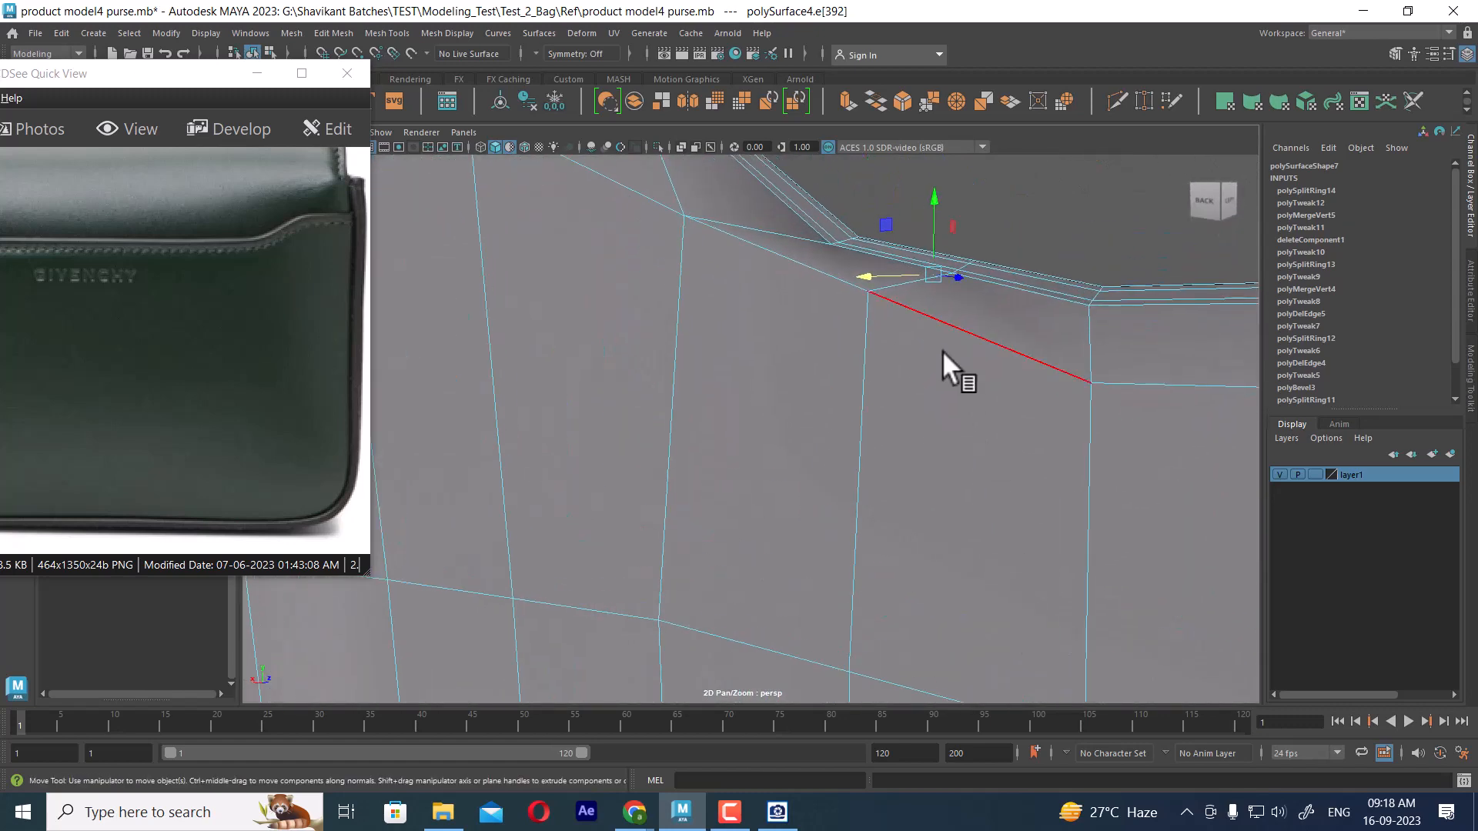
{"action": "left_click_drag", "start_coordinate": [980, 356], "coordinate": [925, 337], "text": "alt"}
{"action": "right_click_drag", "start_coordinate": [925, 339], "coordinate": [815, 394], "text": "shift"}
{"action": "left_click_drag", "start_coordinate": [890, 367], "coordinate": [850, 364], "text": "alt"}
{"action": "right_click_drag", "start_coordinate": [850, 365], "coordinate": [902, 345], "text": "alt"}
{"action": "left_click", "coordinate": [926, 284]}
{"action": "left_click_drag", "start_coordinate": [902, 344], "coordinate": [903, 298], "text": "alt"}
{"action": "left_click", "coordinate": [777, 259]}
{"action": "right_click_drag", "start_coordinate": [823, 254], "coordinate": [815, 370], "text": "shift"}
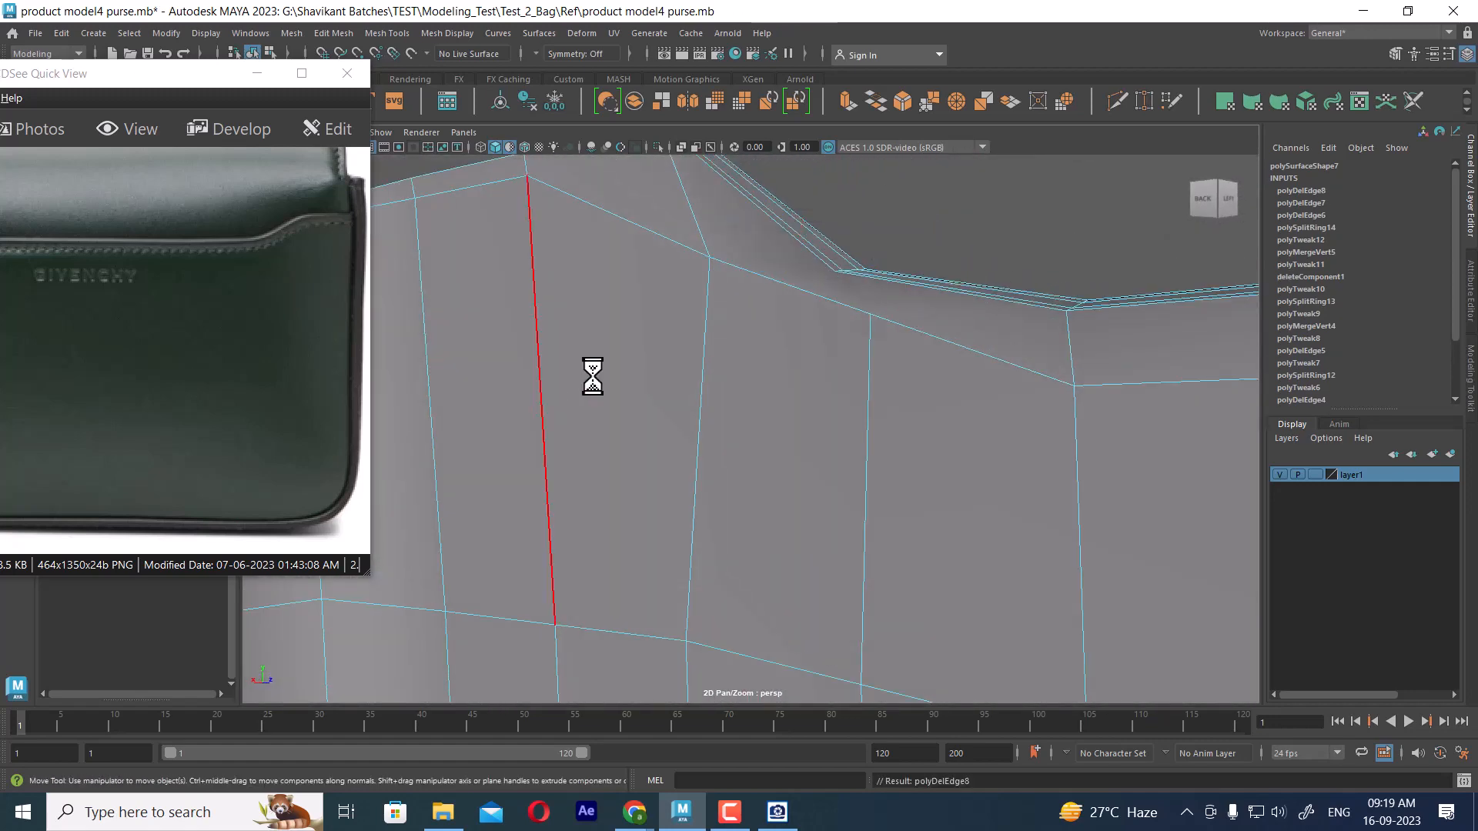
- Use Multi-Cut on both faces to connect the slope's lower rim corner to the inserted loop's vertex just below it
{"action": "right_click_drag", "start_coordinate": [916, 254], "coordinate": [846, 231], "text": "shift"}
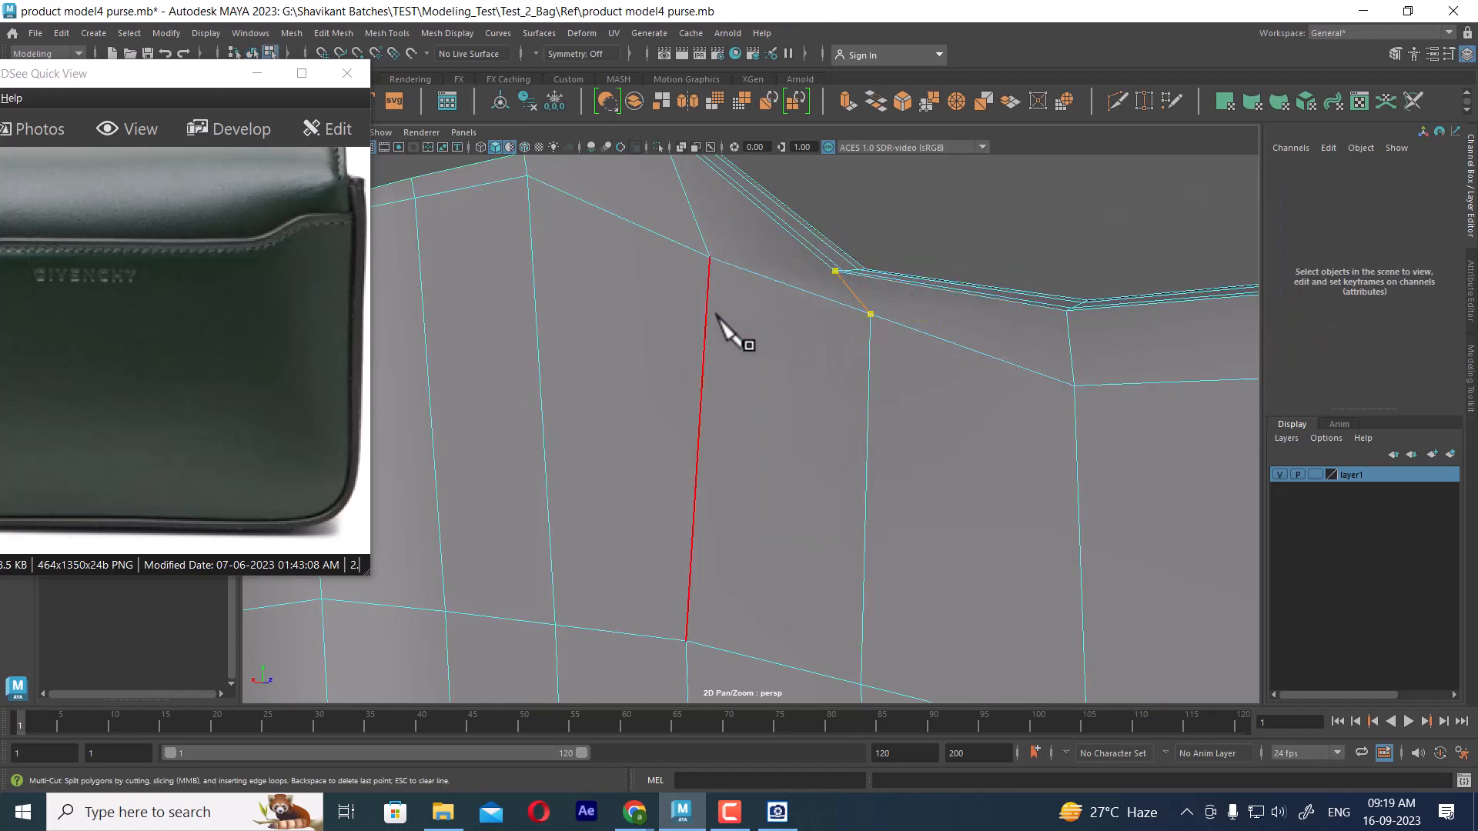
{"action": "left_click", "coordinate": [709, 257]}
{"action": "left_click_drag", "start_coordinate": [897, 396], "coordinate": [611, 419], "text": "alt"}
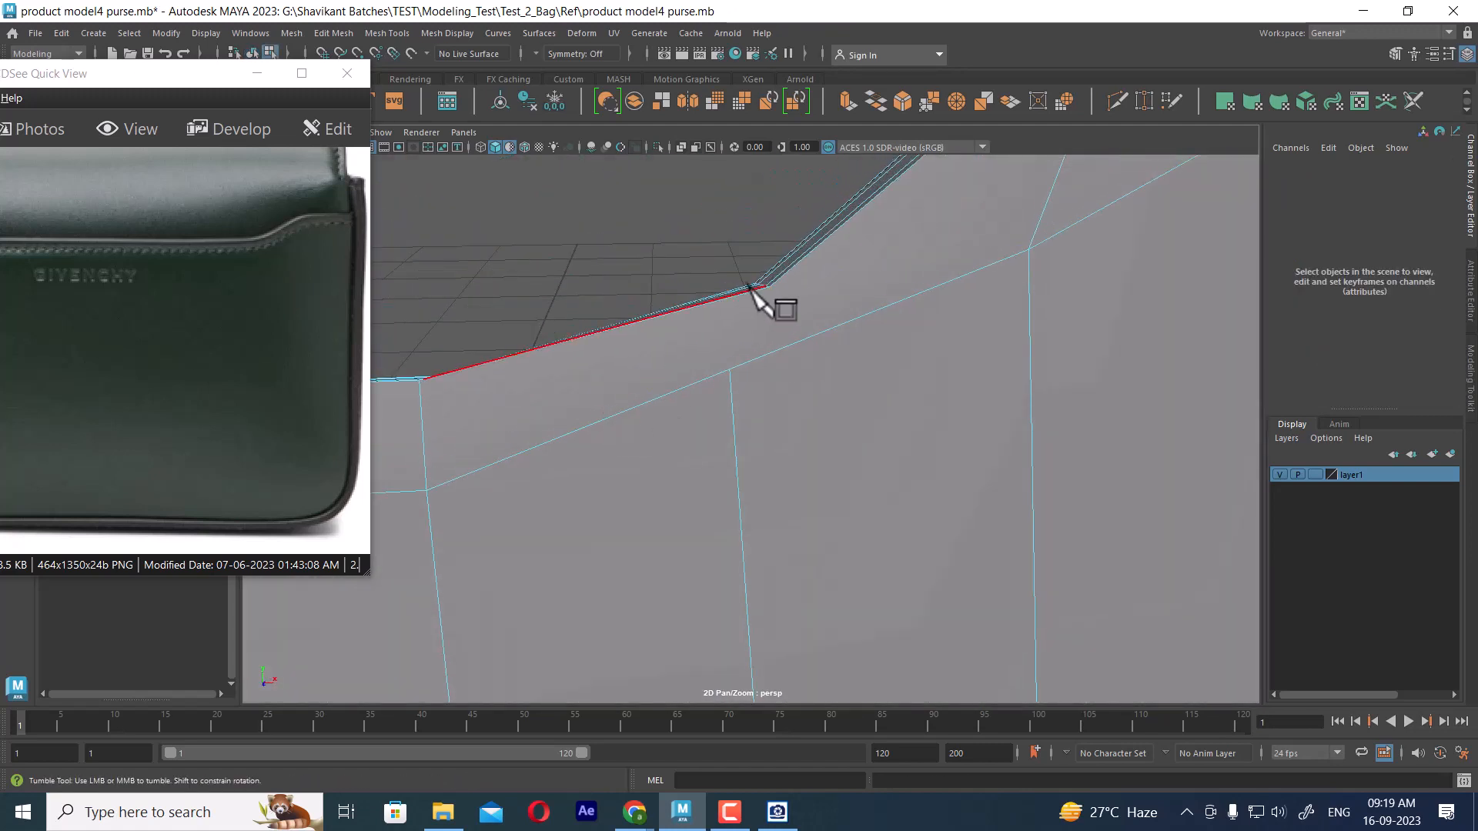
{"action": "left_click_drag", "start_coordinate": [788, 268], "coordinate": [625, 548]}
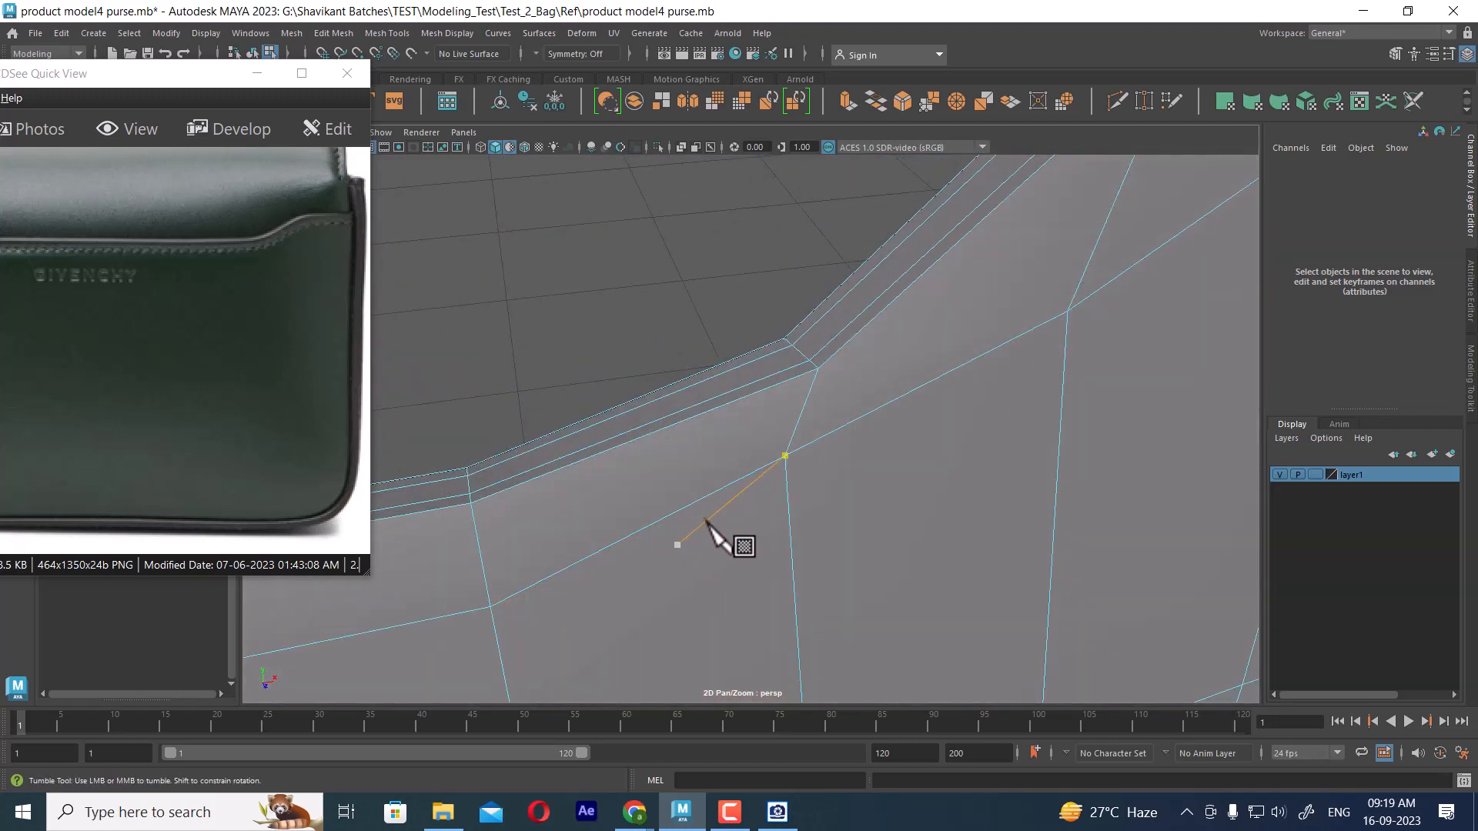
{"action": "left_click_drag", "start_coordinate": [719, 537], "coordinate": [782, 502], "text": "alt"}
{"action": "key", "text": "w"}
- In the front wireframe view, move the vertices beneath the slope's lower and upper corners so each sits directly under its rim corner
{"action": "key", "text": "space"}
{"action": "right_click_drag", "start_coordinate": [866, 339], "coordinate": [518, 344]}
{"action": "scroll", "coordinate": [677, 414], "scroll_direction": "down", "scroll_amount": 3}
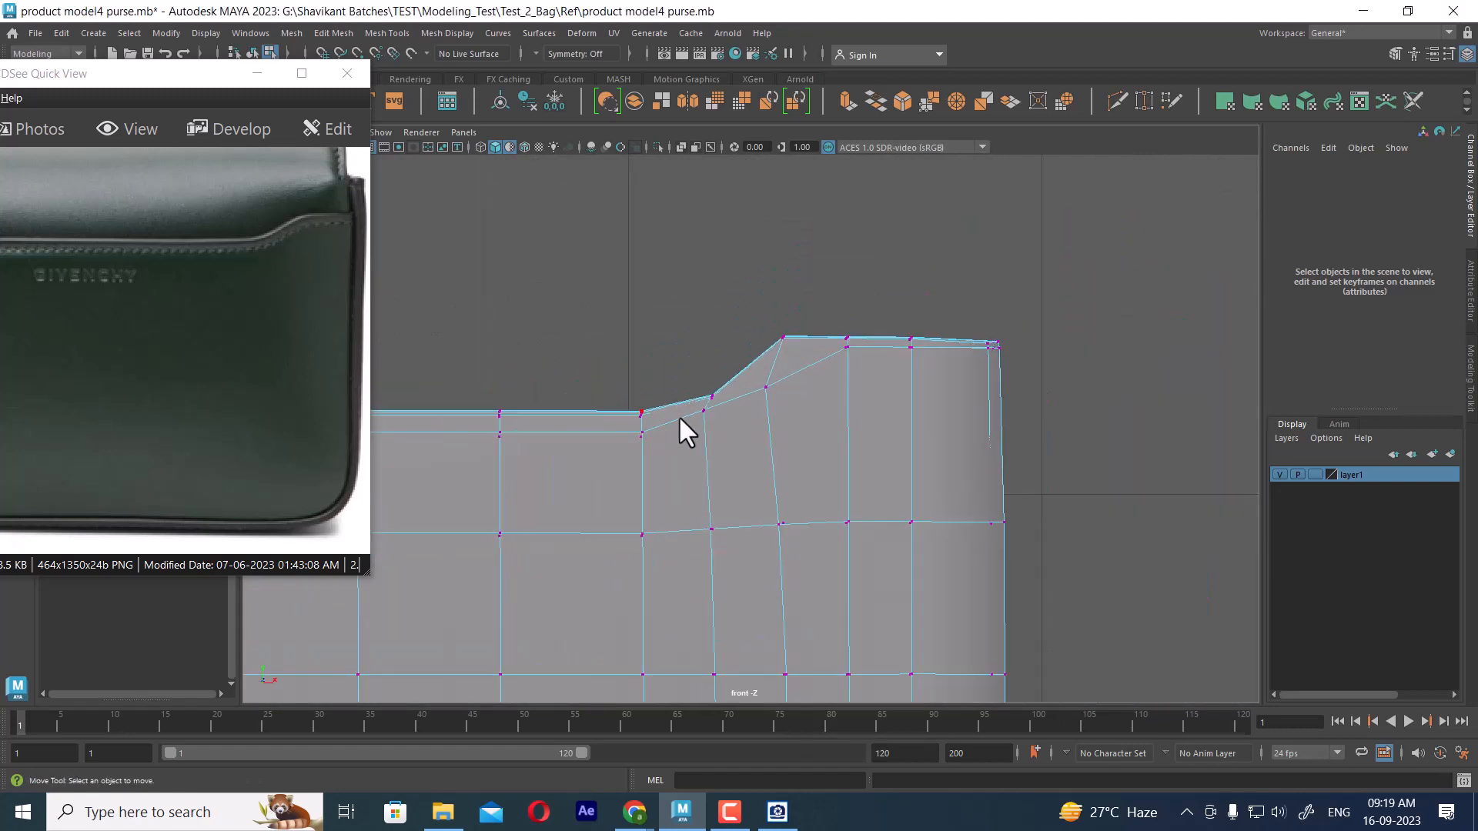
{"action": "scroll", "coordinate": [769, 509], "scroll_direction": "up", "scroll_amount": 2}
{"action": "key", "text": "4"}
{"action": "scroll", "coordinate": [707, 414], "scroll_direction": "up", "scroll_amount": 2}
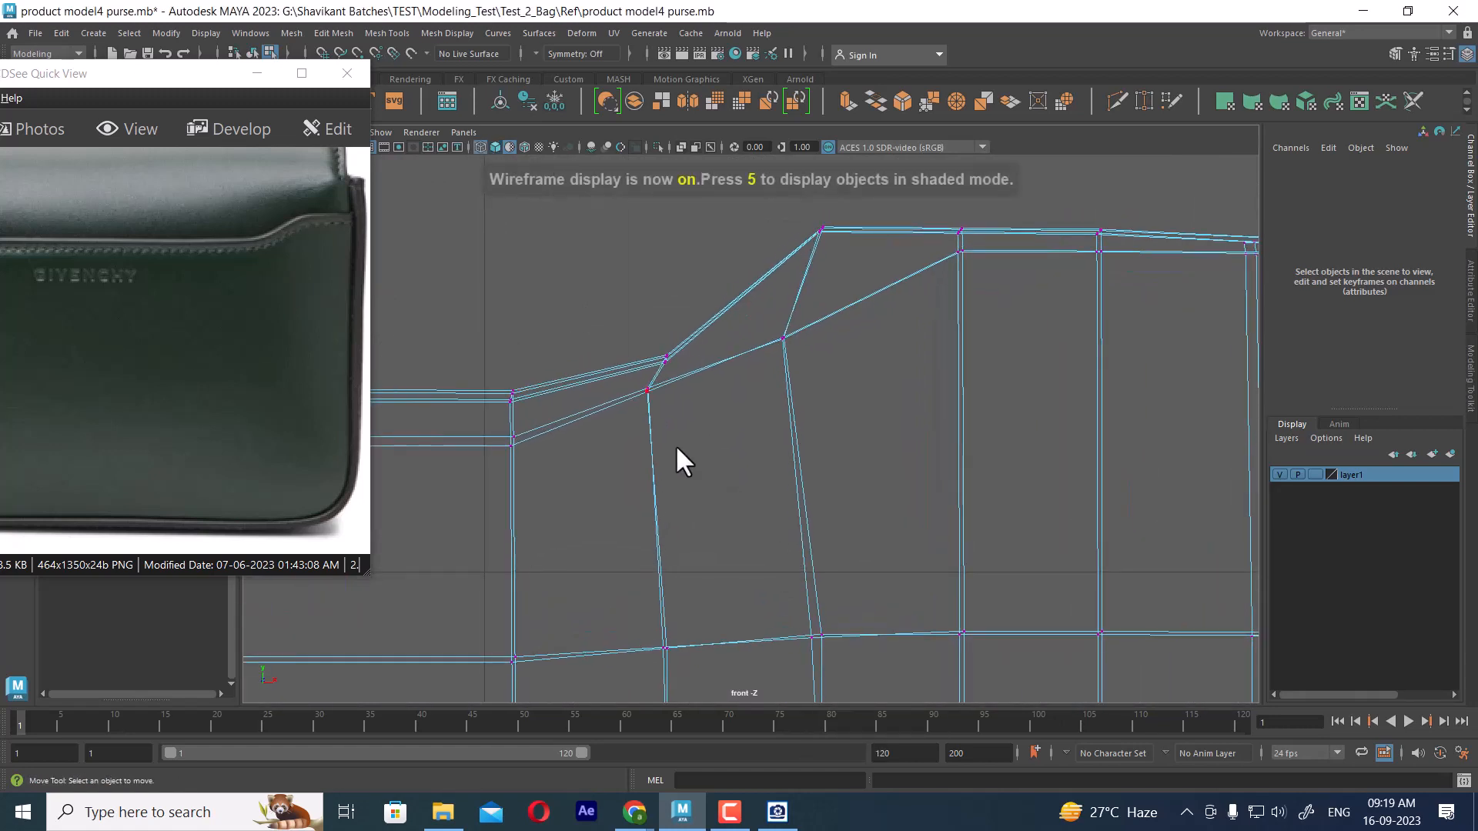
{"action": "left_click_drag", "start_coordinate": [631, 385], "coordinate": [666, 390]}
{"action": "left_click_drag", "start_coordinate": [821, 323], "coordinate": [820, 266]}
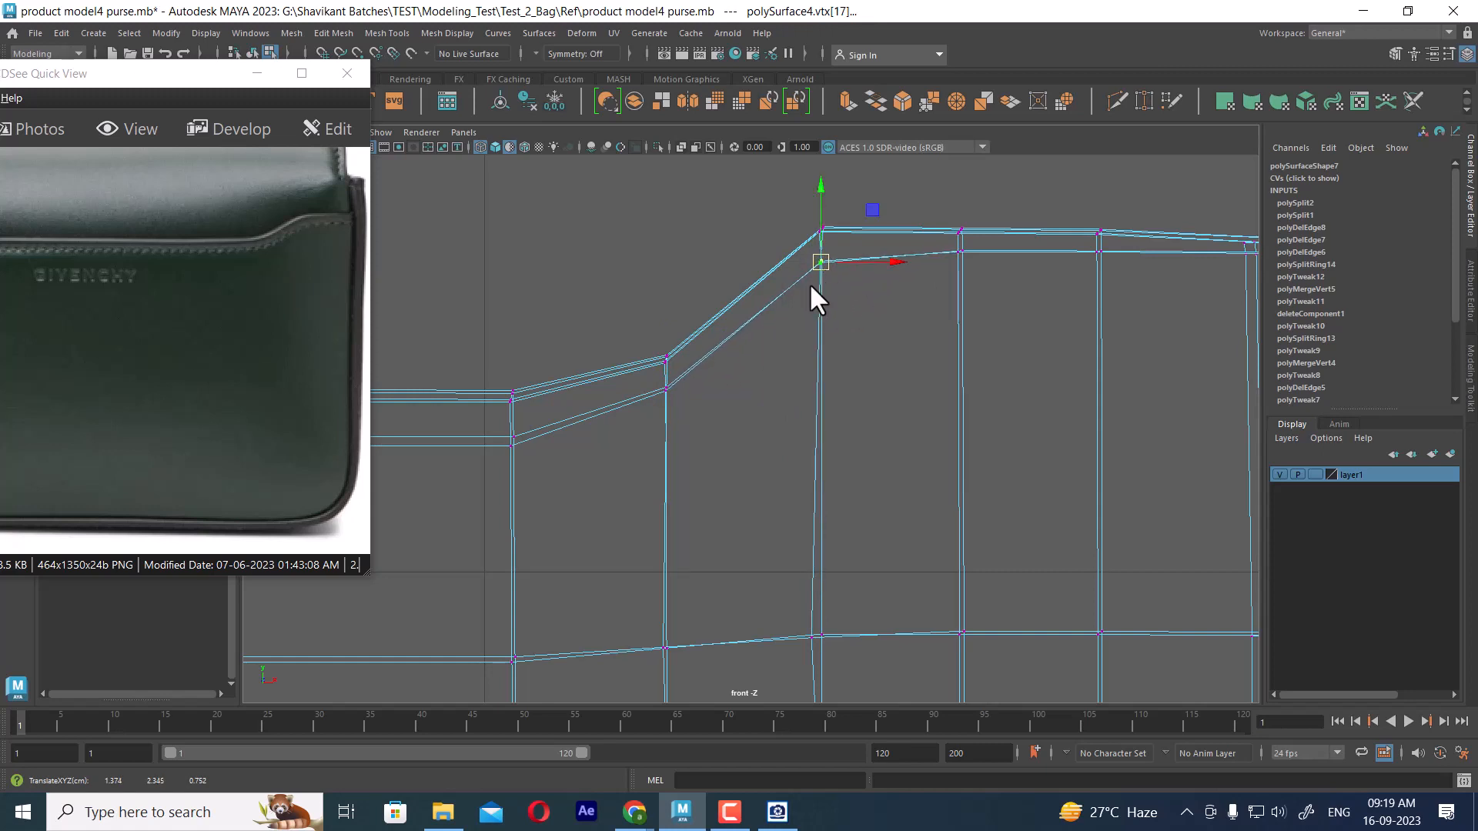
- Raise the row of vertices beneath the straight low section of the rim slightly toward the top edge
{"action": "middle_click_drag", "start_coordinate": [630, 471], "coordinate": [1026, 425], "text": "alt"}
{"action": "right_click_drag", "start_coordinate": [1026, 424], "coordinate": [855, 468], "text": "alt"}
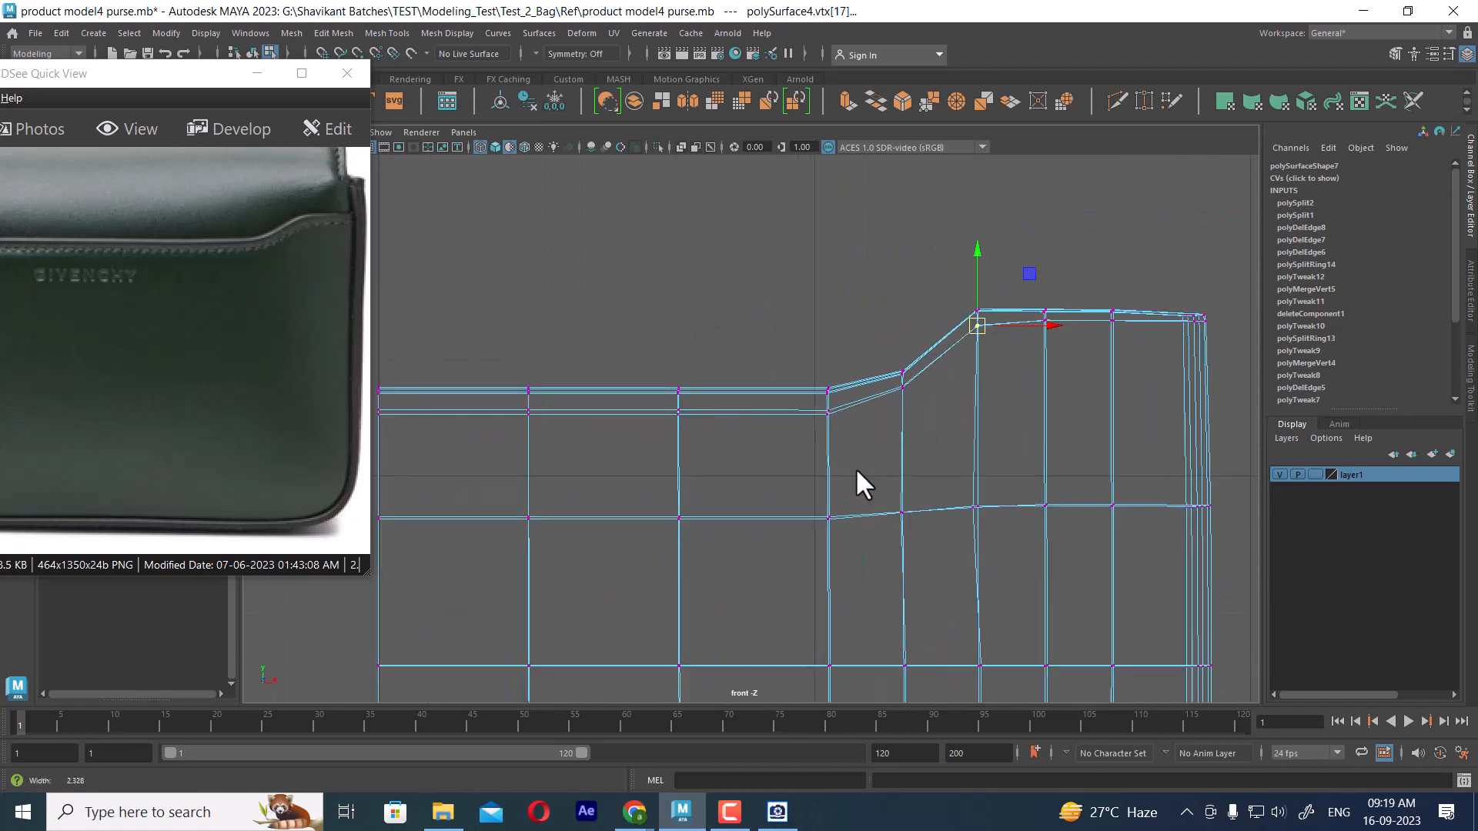
{"action": "middle_click_drag", "start_coordinate": [780, 394], "coordinate": [907, 397], "text": "alt"}
{"action": "right_click_drag", "start_coordinate": [907, 397], "coordinate": [1022, 415], "text": "alt"}
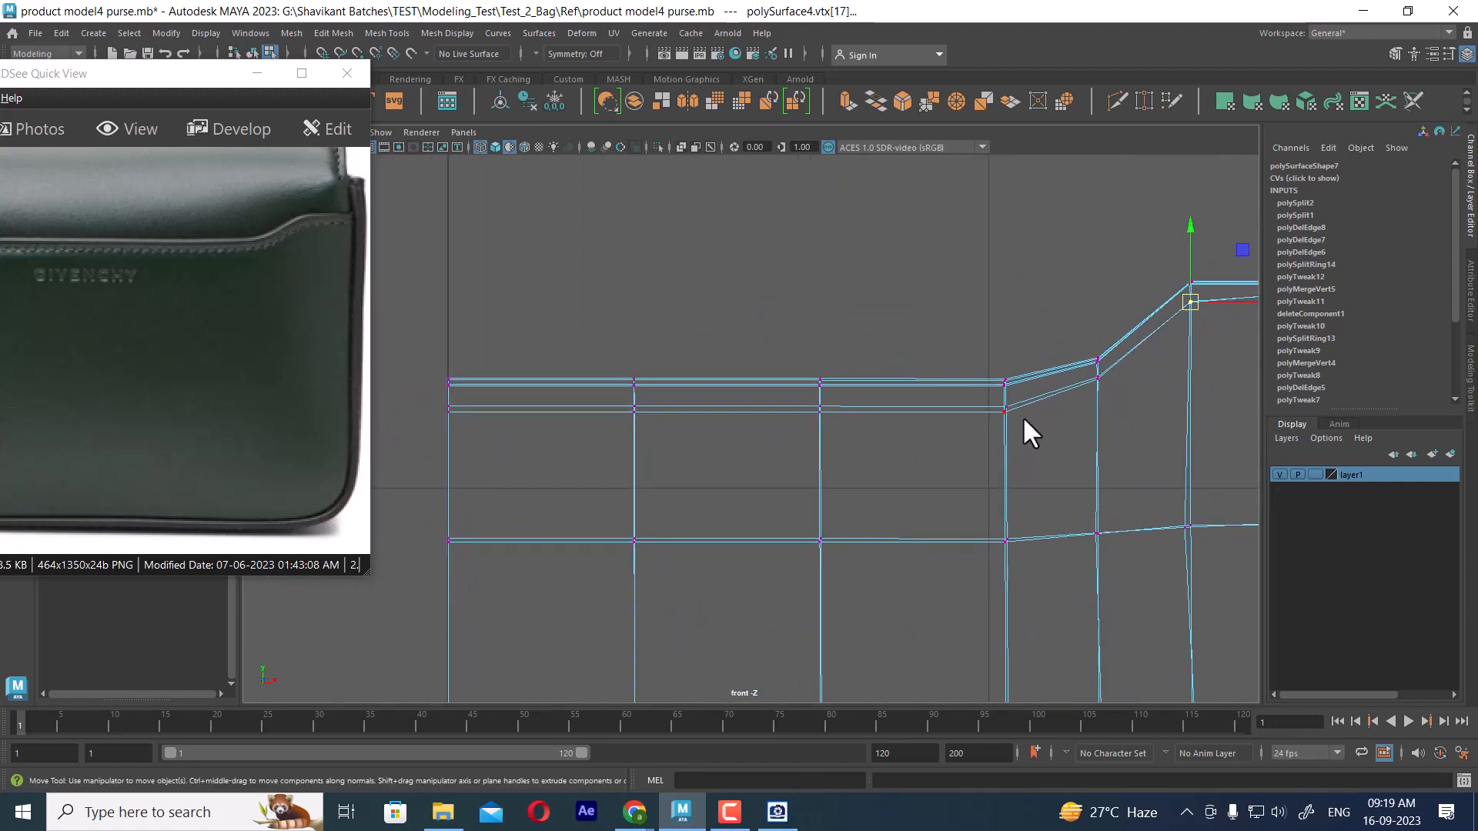
{"action": "left_click_drag", "start_coordinate": [1025, 402], "coordinate": [405, 446]}
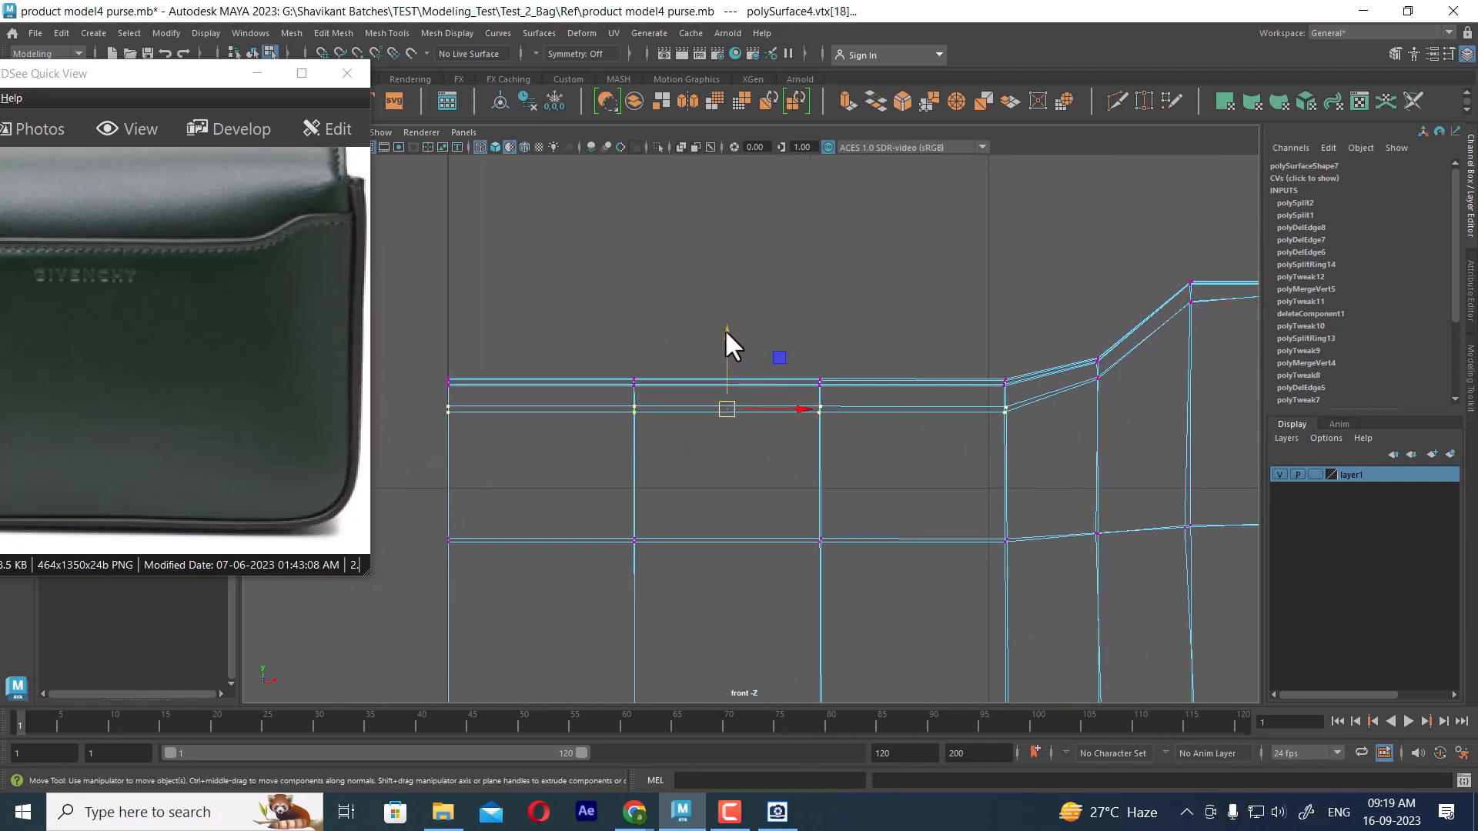
{"action": "left_click_drag", "start_coordinate": [726, 332], "coordinate": [724, 324]}
- In the shaded perspective view, bevel the edge loop just below the outer rim with fraction 0.62 and 2 segments
{"action": "middle_click_drag", "start_coordinate": [975, 397], "coordinate": [773, 423], "text": "alt"}
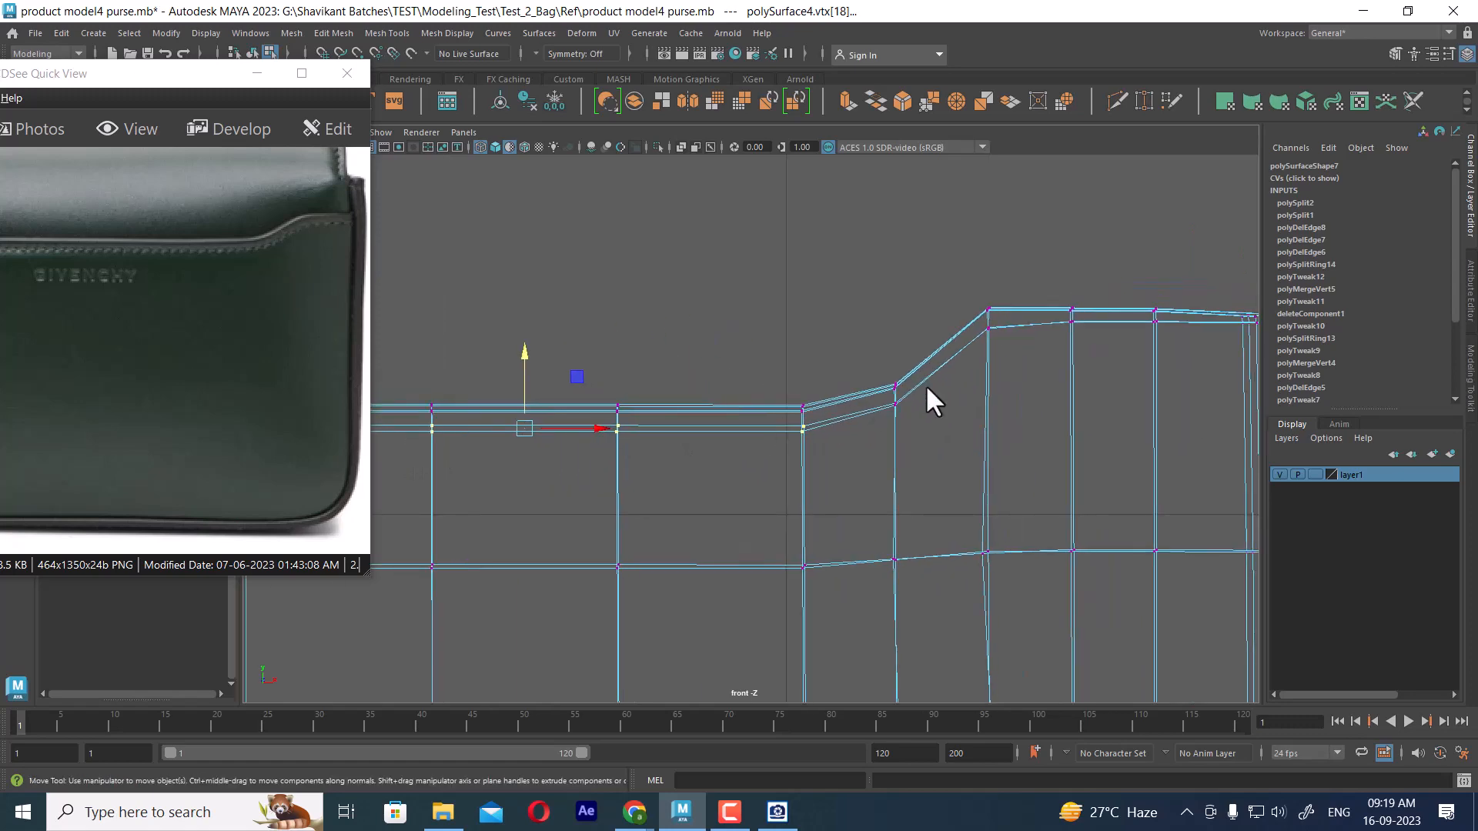
{"action": "key", "text": "space"}
{"action": "left_click_drag", "start_coordinate": [925, 384], "coordinate": [941, 270]}
{"action": "key", "text": "4"}
{"action": "key", "text": "5"}
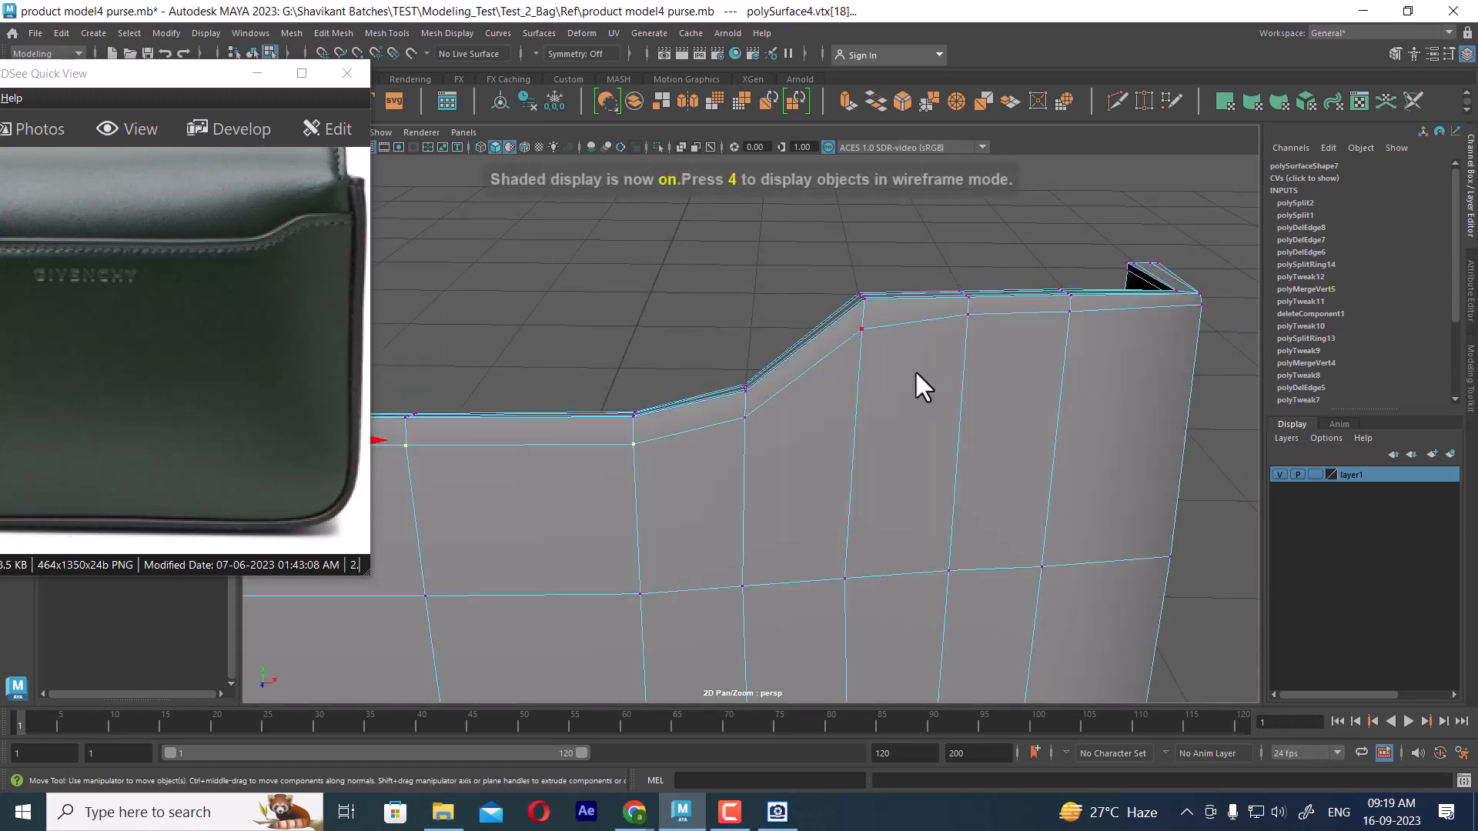
{"action": "right_click_drag", "start_coordinate": [915, 371], "coordinate": [898, 309]}
{"action": "double_click", "coordinate": [892, 327]}
{"action": "left_click_drag", "start_coordinate": [979, 379], "coordinate": [871, 376], "text": "alt"}
{"action": "left_click_drag", "start_coordinate": [745, 409], "coordinate": [768, 343], "text": "alt"}
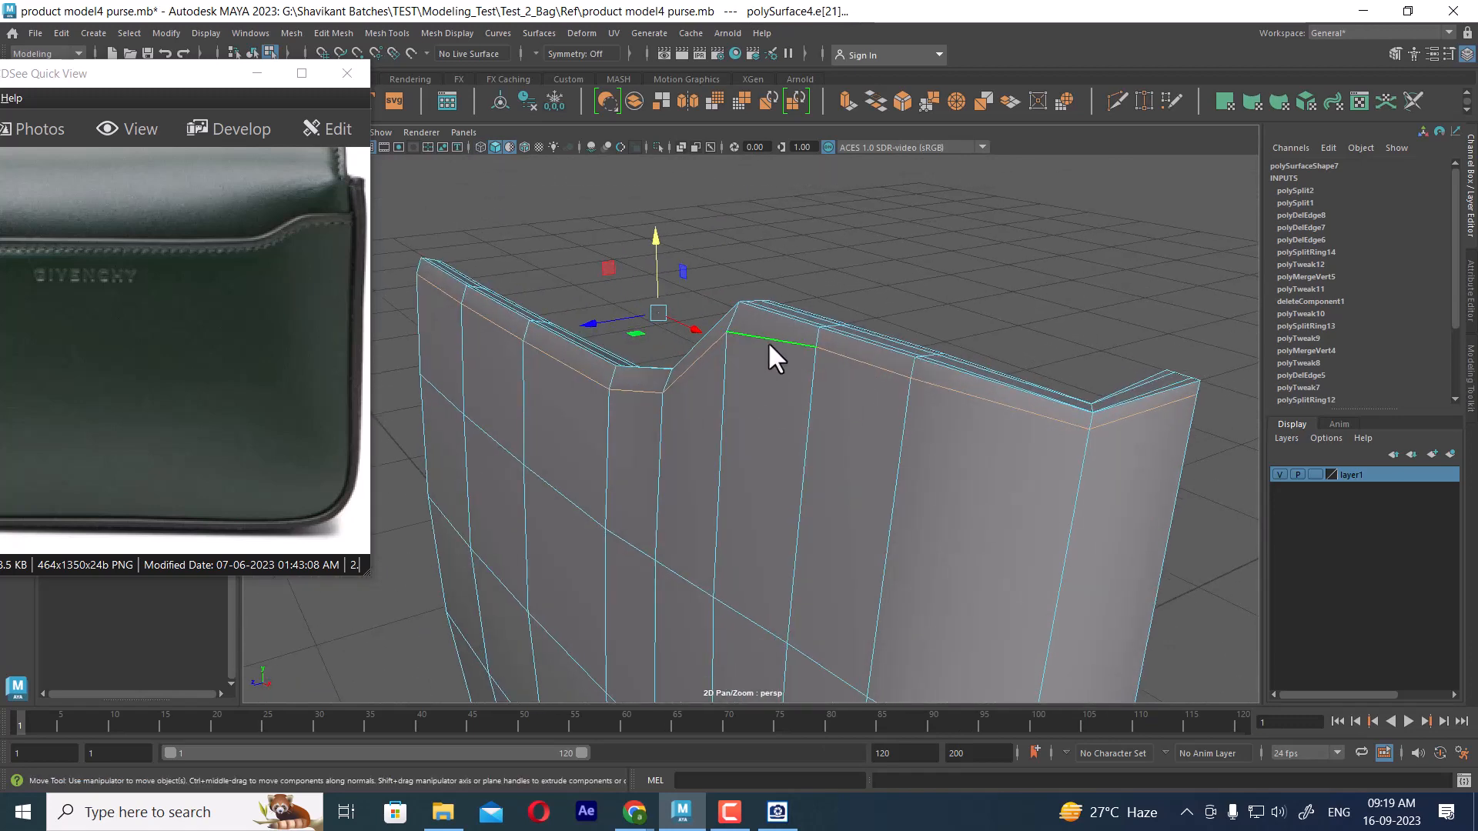
{"action": "right_click_drag", "start_coordinate": [768, 343], "coordinate": [836, 348], "text": "shift"}
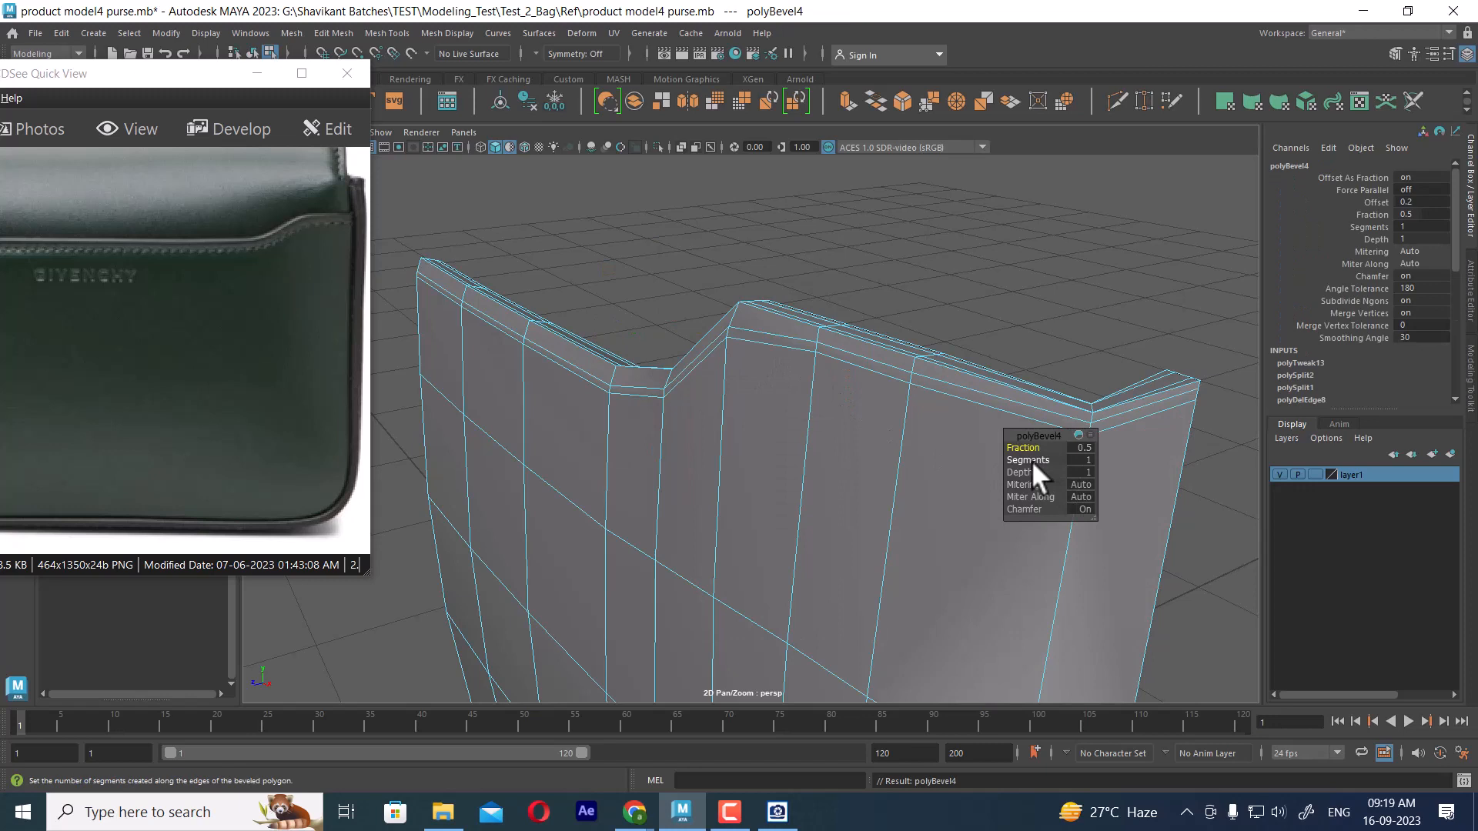
{"action": "left_click_drag", "start_coordinate": [1030, 449], "coordinate": [1036, 456]}
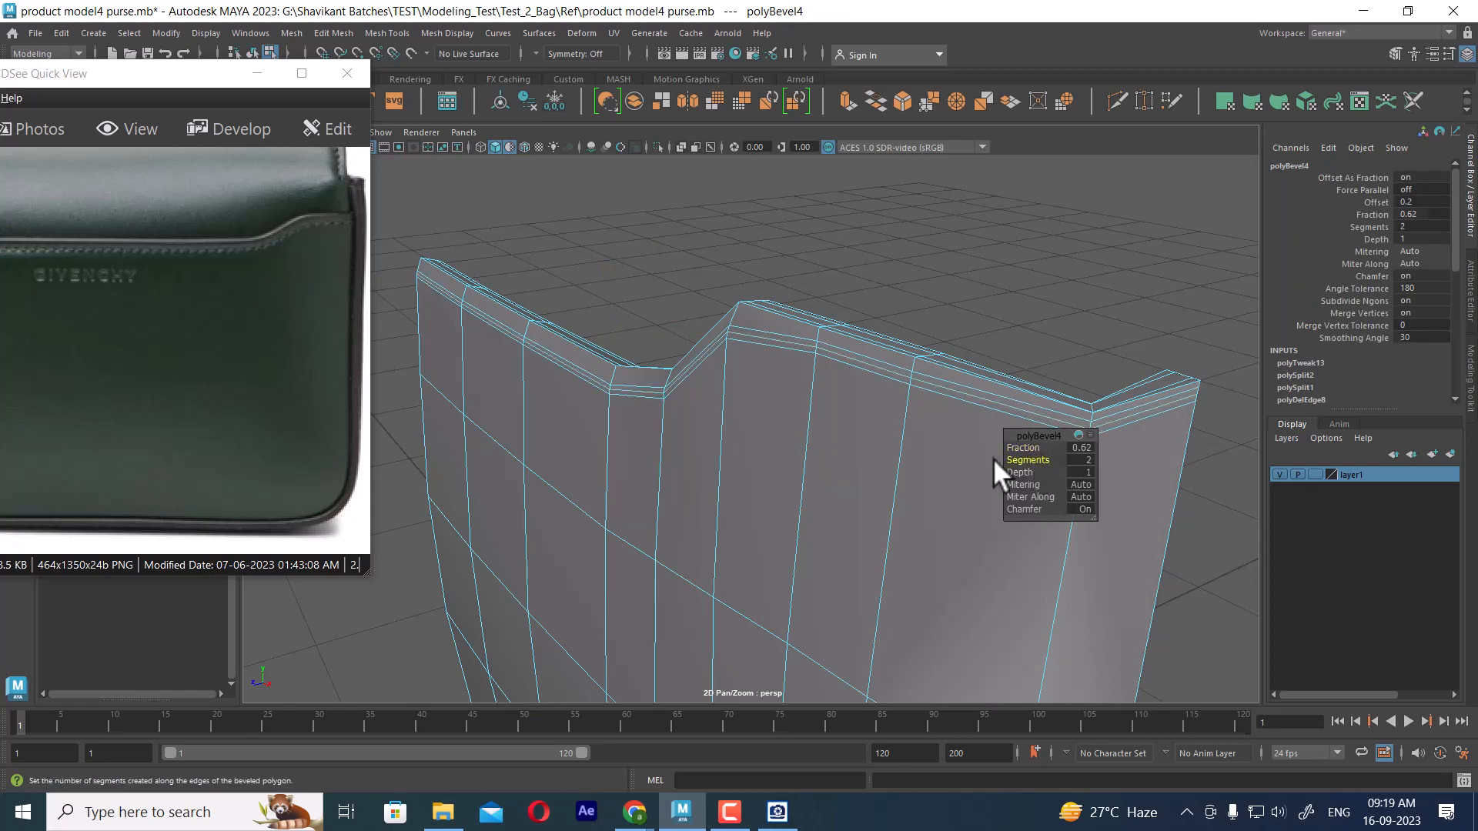
- Extrude the beveled strip of faces below the rim with a Local Translate Z of 0.01
{"action": "double_click", "coordinate": [890, 371]}
{"action": "right_click_drag", "start_coordinate": [939, 250], "coordinate": [934, 350], "text": "ctrl"}
{"action": "right_click", "coordinate": [938, 241], "text": "shift"}
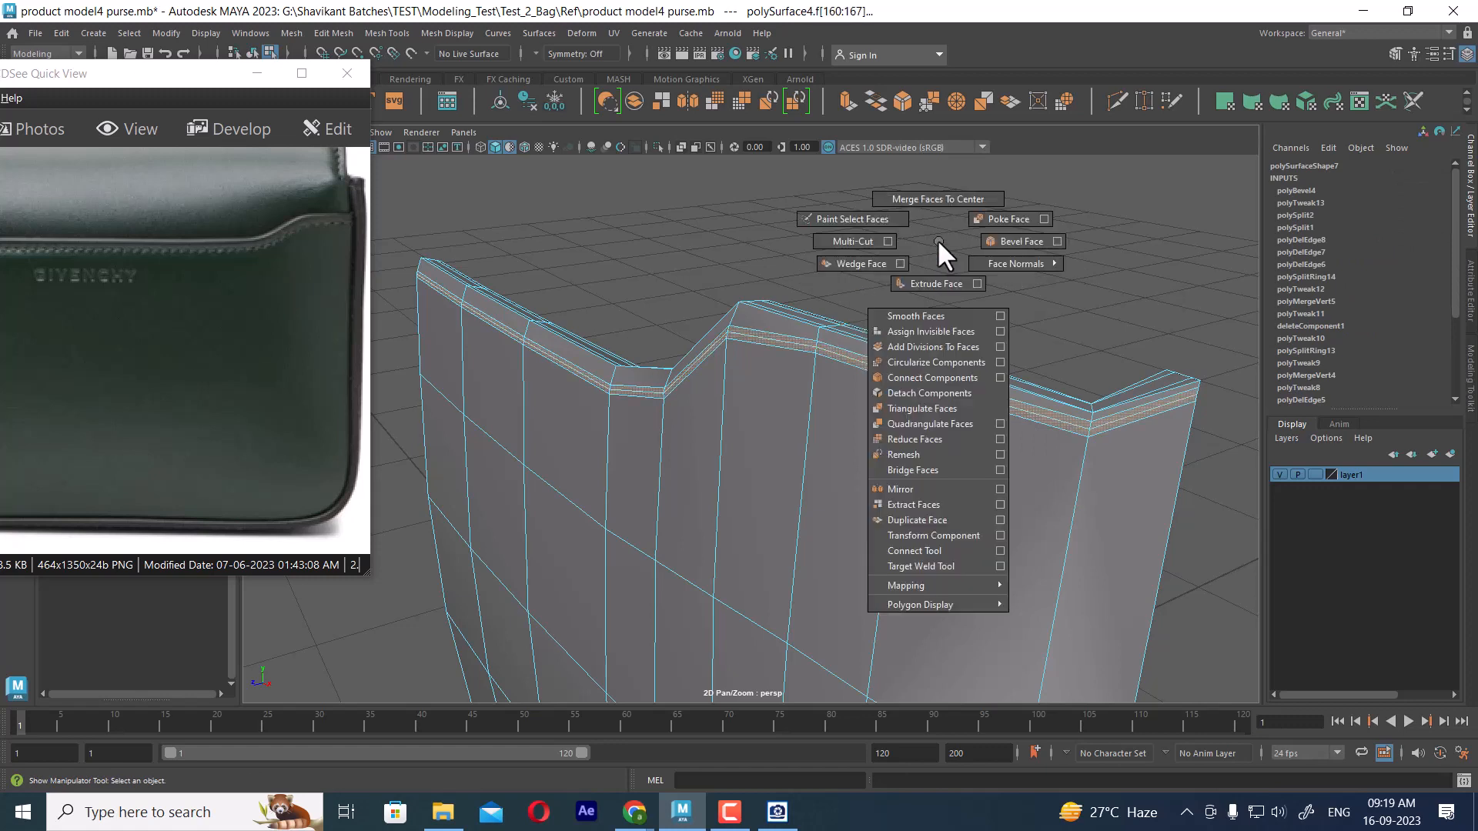
{"action": "left_click", "coordinate": [930, 284]}
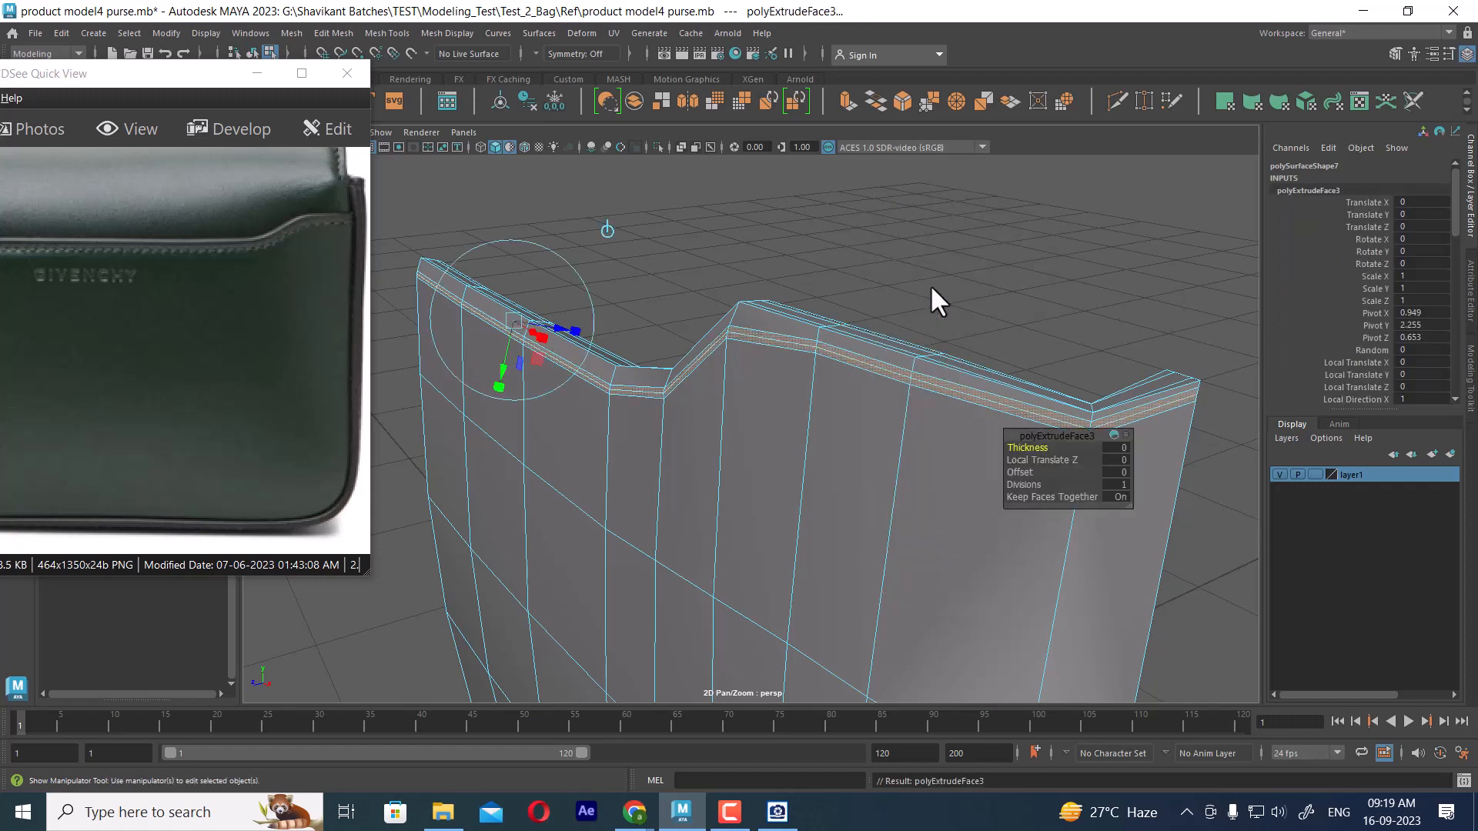
{"action": "left_click_drag", "start_coordinate": [1051, 460], "coordinate": [1051, 460]}
{"action": "left_click_drag", "start_coordinate": [897, 443], "coordinate": [818, 431], "text": "alt"}
{"action": "middle_click_drag", "start_coordinate": [817, 431], "coordinate": [843, 493], "text": "alt"}
{"action": "left_click_drag", "start_coordinate": [1049, 469], "coordinate": [1054, 464]}
{"action": "left_click_drag", "start_coordinate": [838, 493], "coordinate": [884, 492], "text": "alt"}
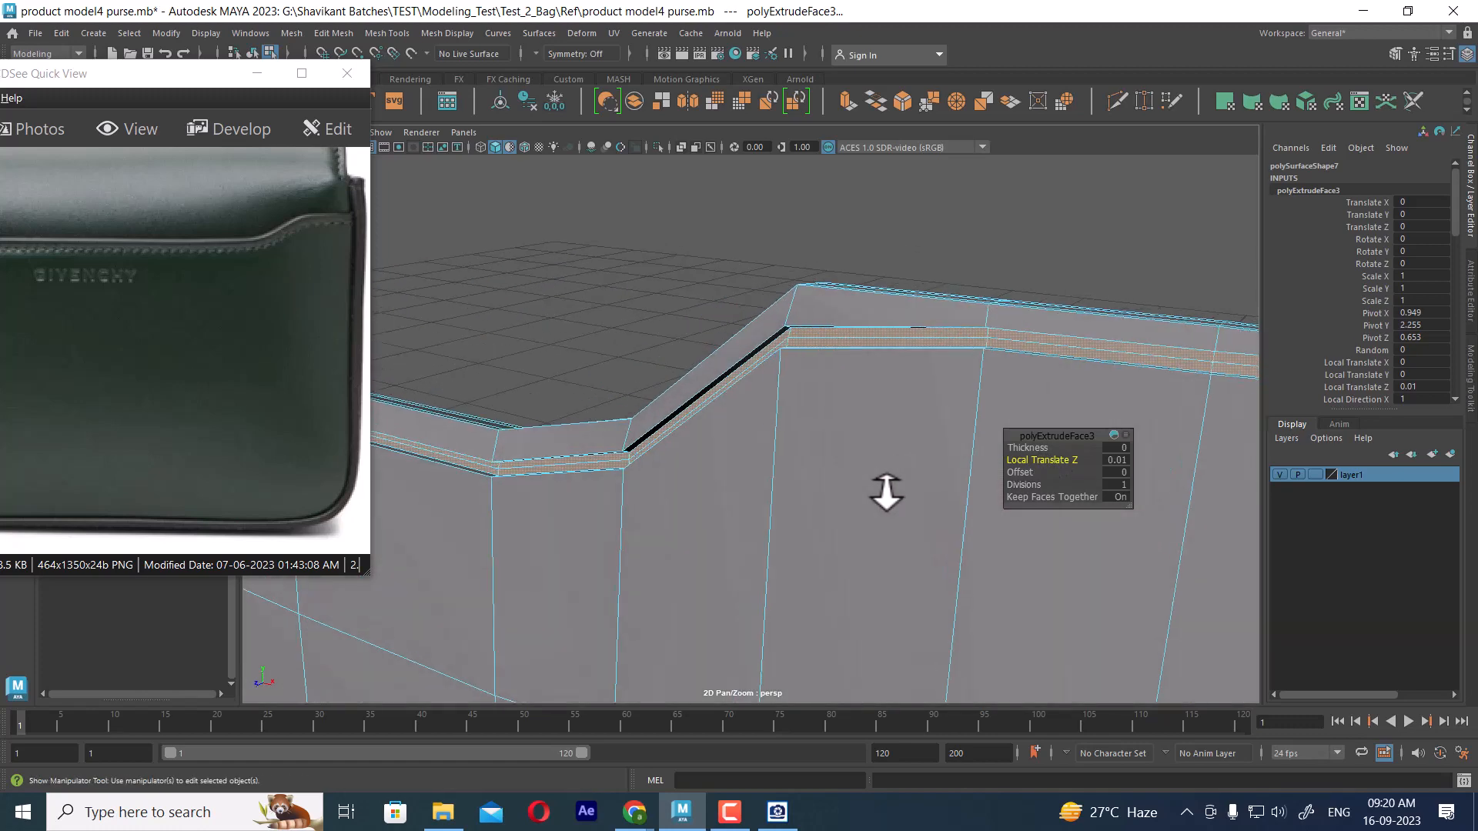
{"action": "right_click_drag", "start_coordinate": [885, 491], "coordinate": [822, 436], "text": "alt"}
- Preview the panel smoothed in object mode and inspect the extruded strip along the rim from several angles
{"action": "right_click_drag", "start_coordinate": [772, 372], "coordinate": [826, 344]}
{"action": "key", "text": "3"}
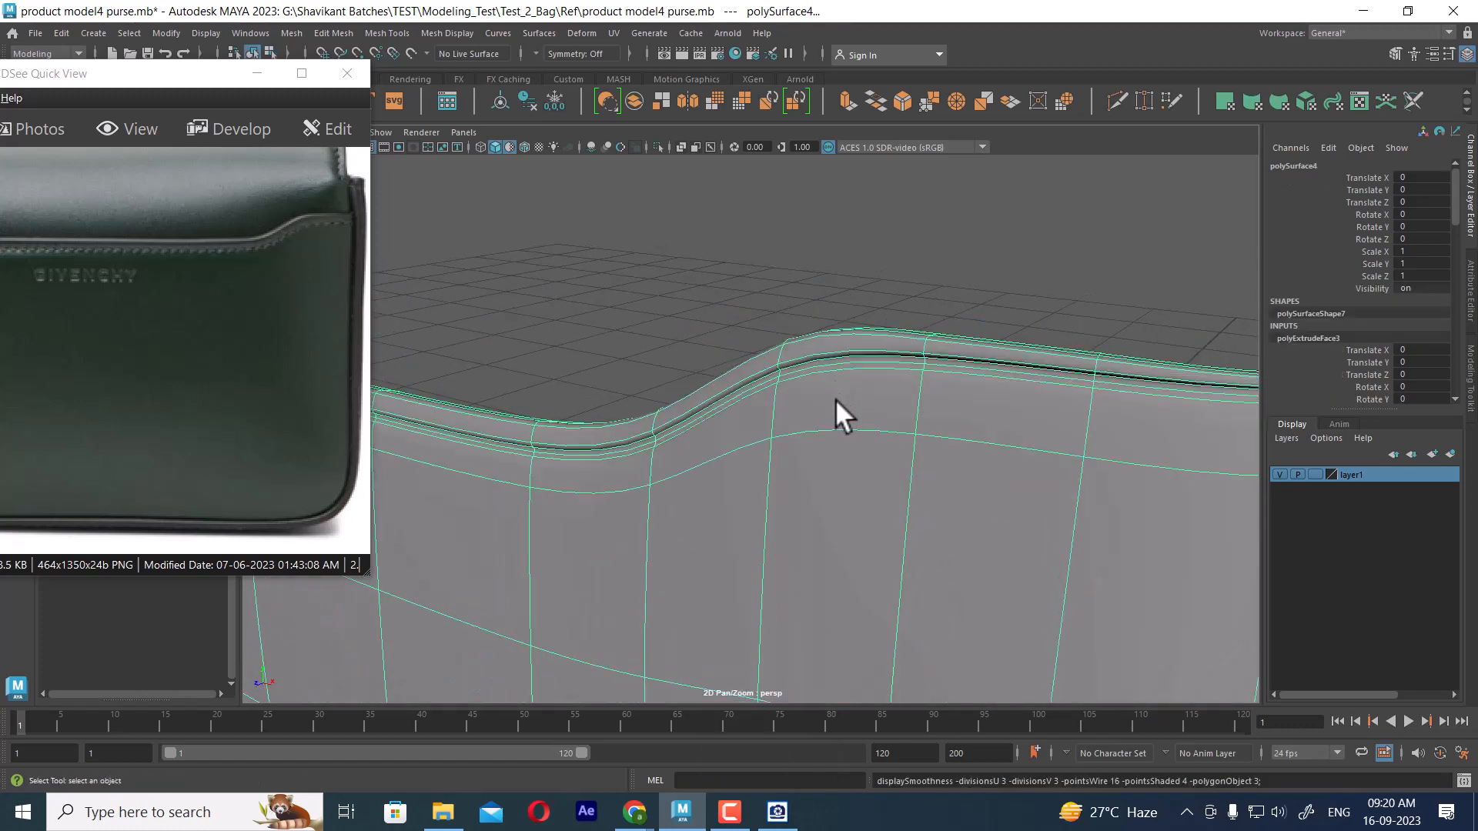
{"action": "left_click", "coordinate": [997, 231]}
{"action": "right_click_drag", "start_coordinate": [997, 231], "coordinate": [771, 235], "text": "alt"}
{"action": "left_click_drag", "start_coordinate": [772, 234], "coordinate": [825, 372], "text": "alt"}
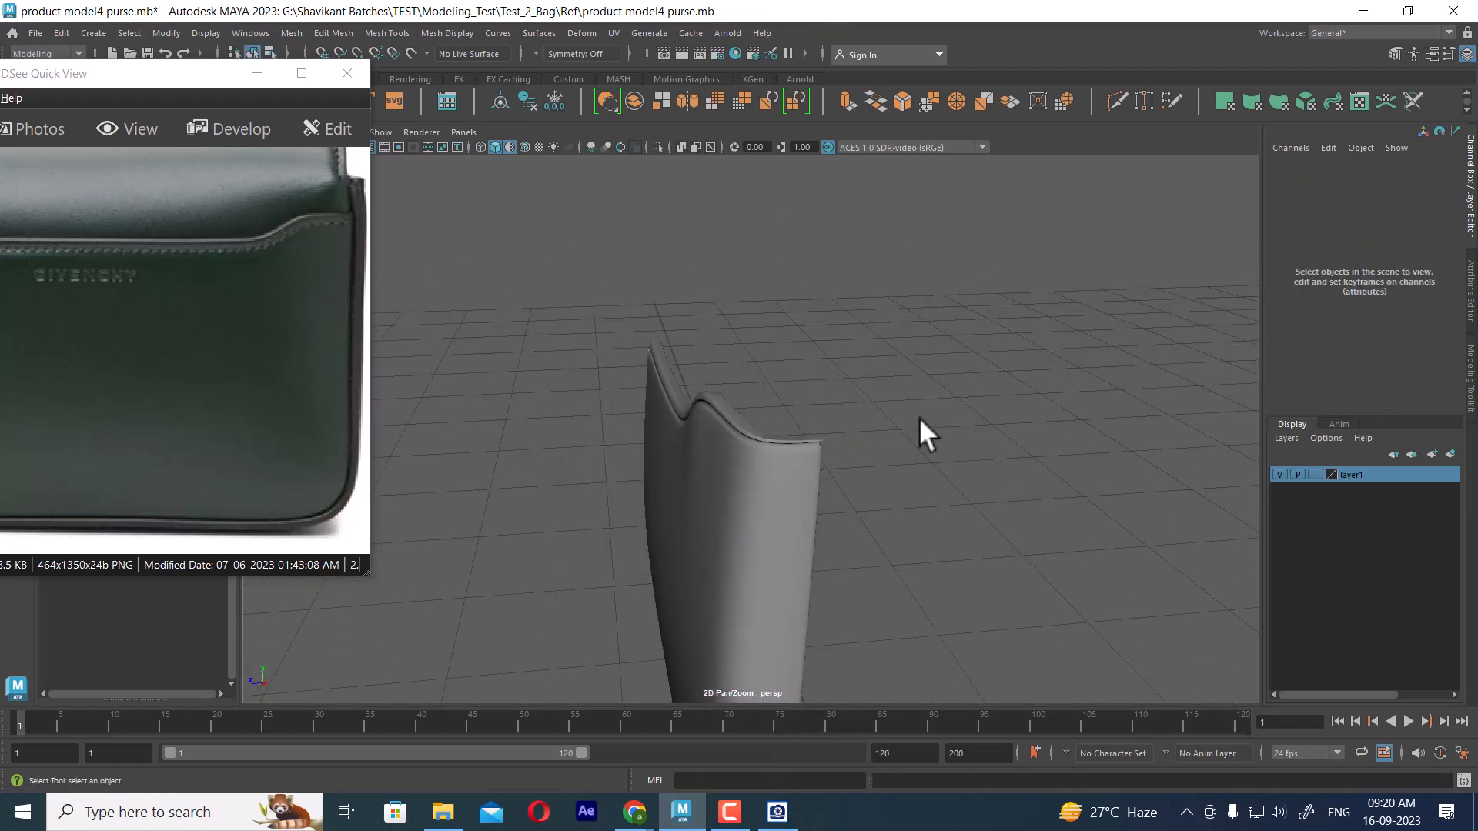
{"action": "mouse_move", "coordinate": [926, 418]}
{"action": "left_mouse_down", "text": "alt"}
{"action": "mouse_move", "coordinate": [1088, 409]}
{"action": "mouse_move", "coordinate": [904, 409]}
{"action": "left_mouse_up", "text": "alt"}
{"action": "right_click_drag", "start_coordinate": [904, 409], "coordinate": [1005, 419], "text": "alt"}
{"action": "left_click_drag", "start_coordinate": [1005, 419], "coordinate": [982, 375], "text": "alt"}
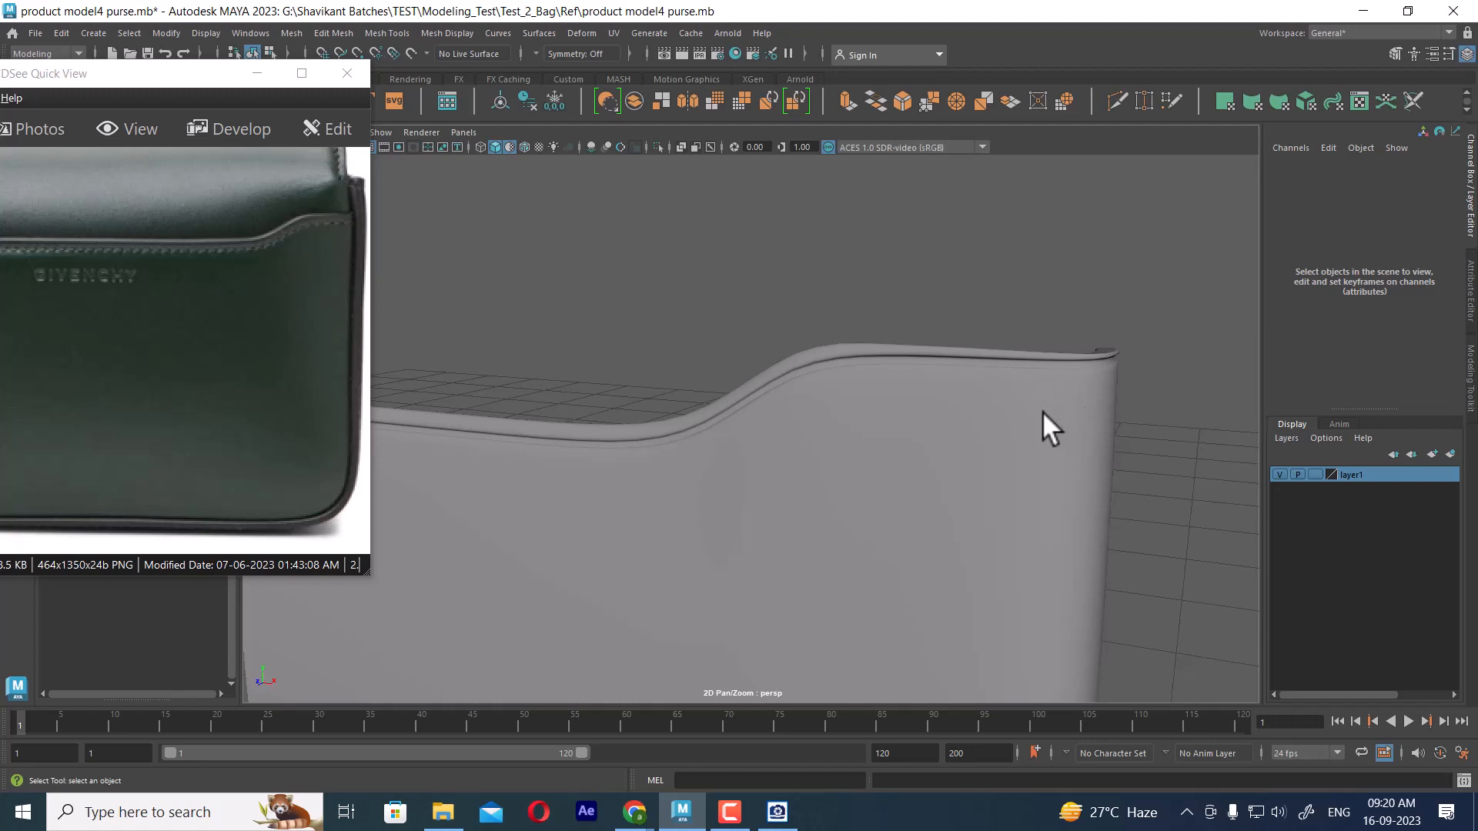
- Undo the strip's extrusion and face selection, and return the bevel to 1 segment
{"action": "left_click", "coordinate": [1065, 416]}
{"action": "key", "text": "ctrl+z"}
{"action": "key", "text": "ctrl+z"}
{"action": "key", "text": "ctrl+z"}
{"action": "key", "text": "ctrl+z"}
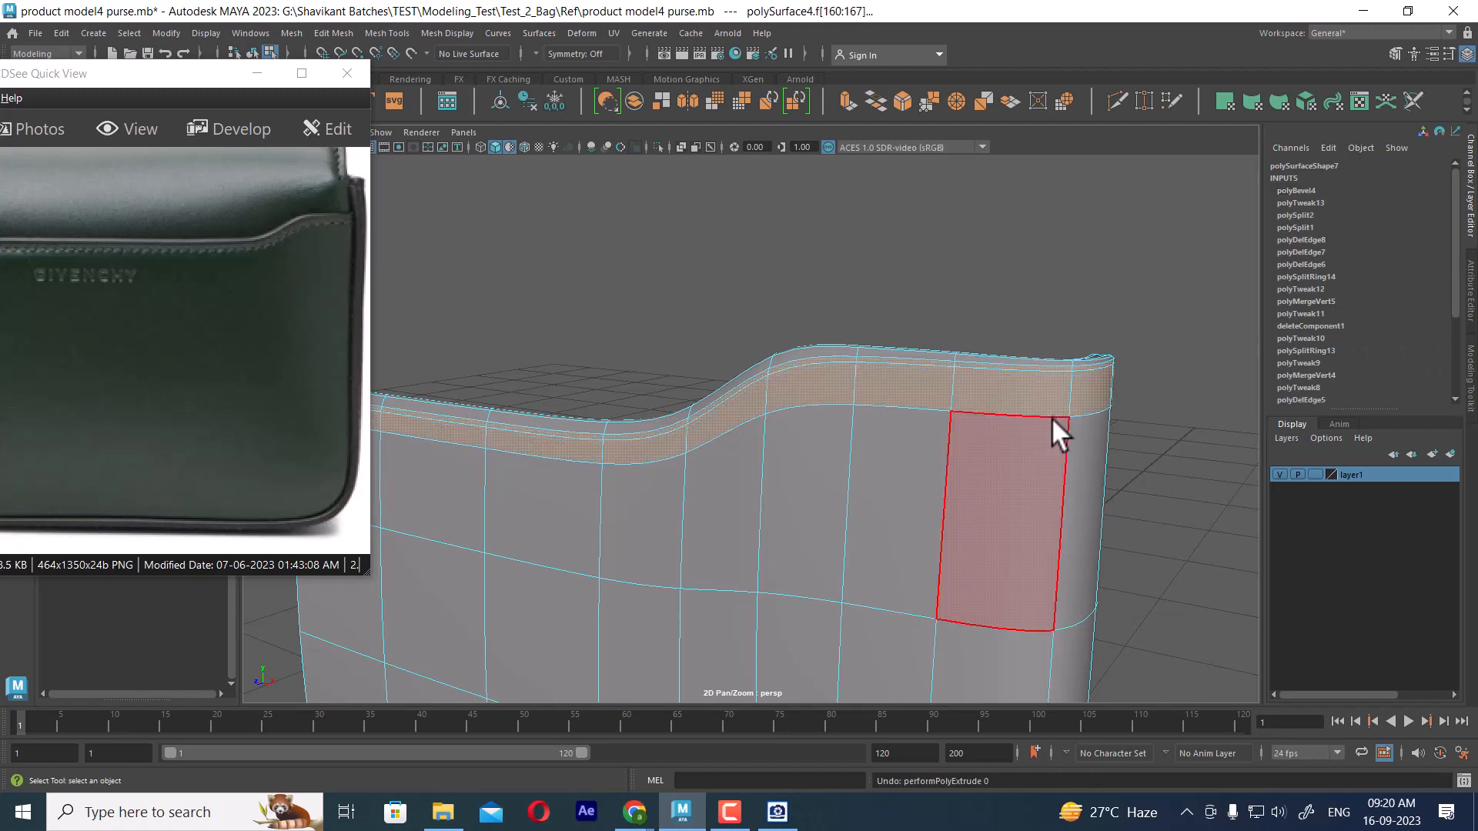
{"action": "key", "text": "ctrl+z"}
{"action": "key", "text": "ctrl+z"}
{"action": "key", "text": "ctrl+z"}
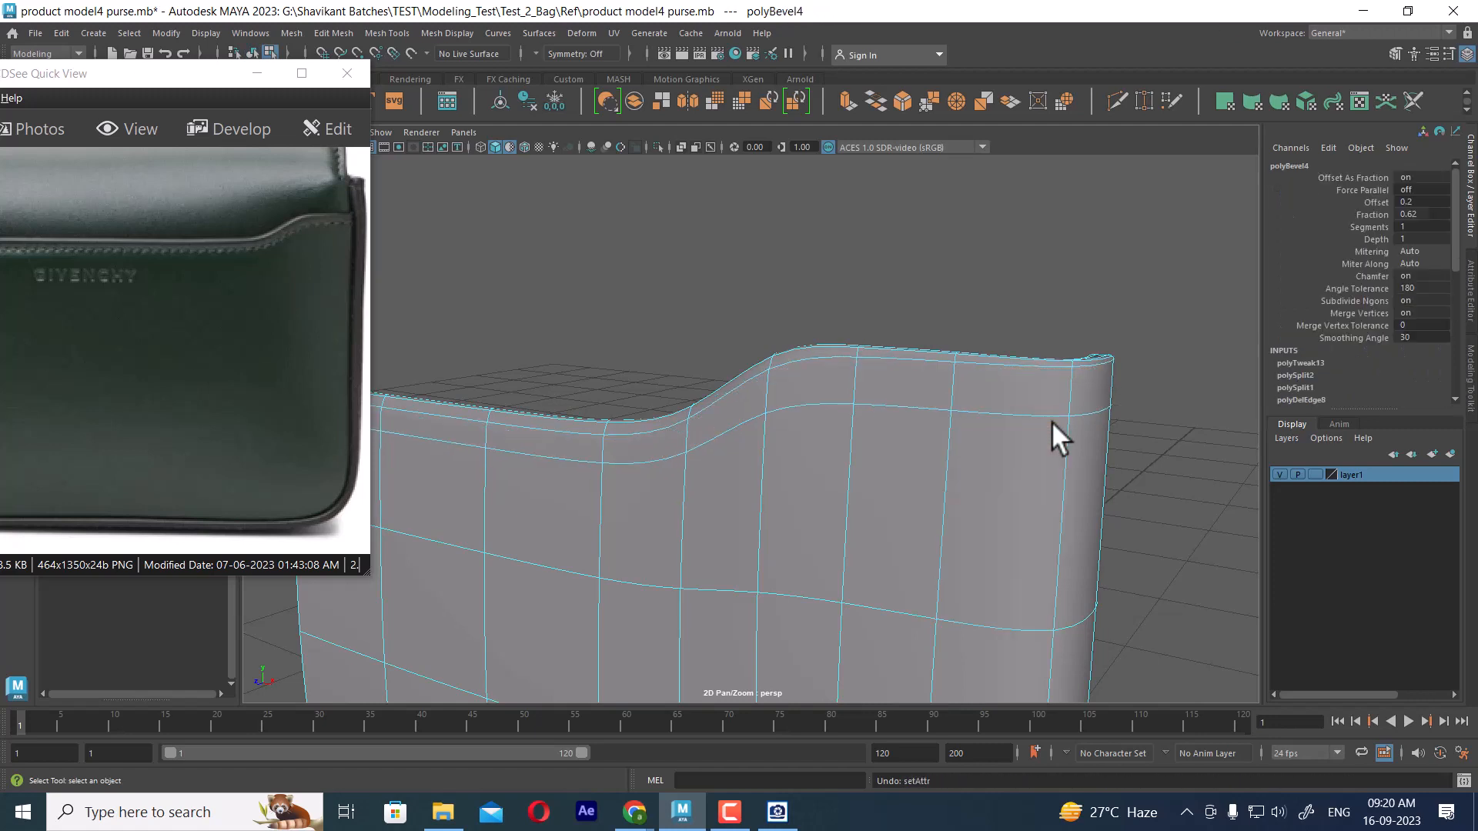
- Select the upper edge loop of the bevel and examine it unsmoothed in the front view
{"action": "right_click_drag", "start_coordinate": [911, 362], "coordinate": [904, 231]}
{"action": "double_click", "coordinate": [892, 349]}
{"action": "key", "text": "space"}
{"action": "left_click_drag", "start_coordinate": [935, 351], "coordinate": [927, 391]}
{"action": "scroll", "coordinate": [1031, 372], "scroll_direction": "down", "scroll_amount": 6}
{"action": "scroll", "coordinate": [1051, 445], "scroll_direction": "up", "scroll_amount": 3}
{"action": "scroll", "coordinate": [1051, 445], "scroll_direction": "up", "scroll_amount": 3}
{"action": "middle_click_drag", "start_coordinate": [992, 442], "coordinate": [968, 441], "text": "alt"}
{"action": "key", "text": "1"}
{"action": "middle_click_drag", "start_coordinate": [1072, 347], "coordinate": [936, 345], "text": "alt"}
{"action": "scroll", "coordinate": [1128, 487], "scroll_direction": "up", "scroll_amount": 4}
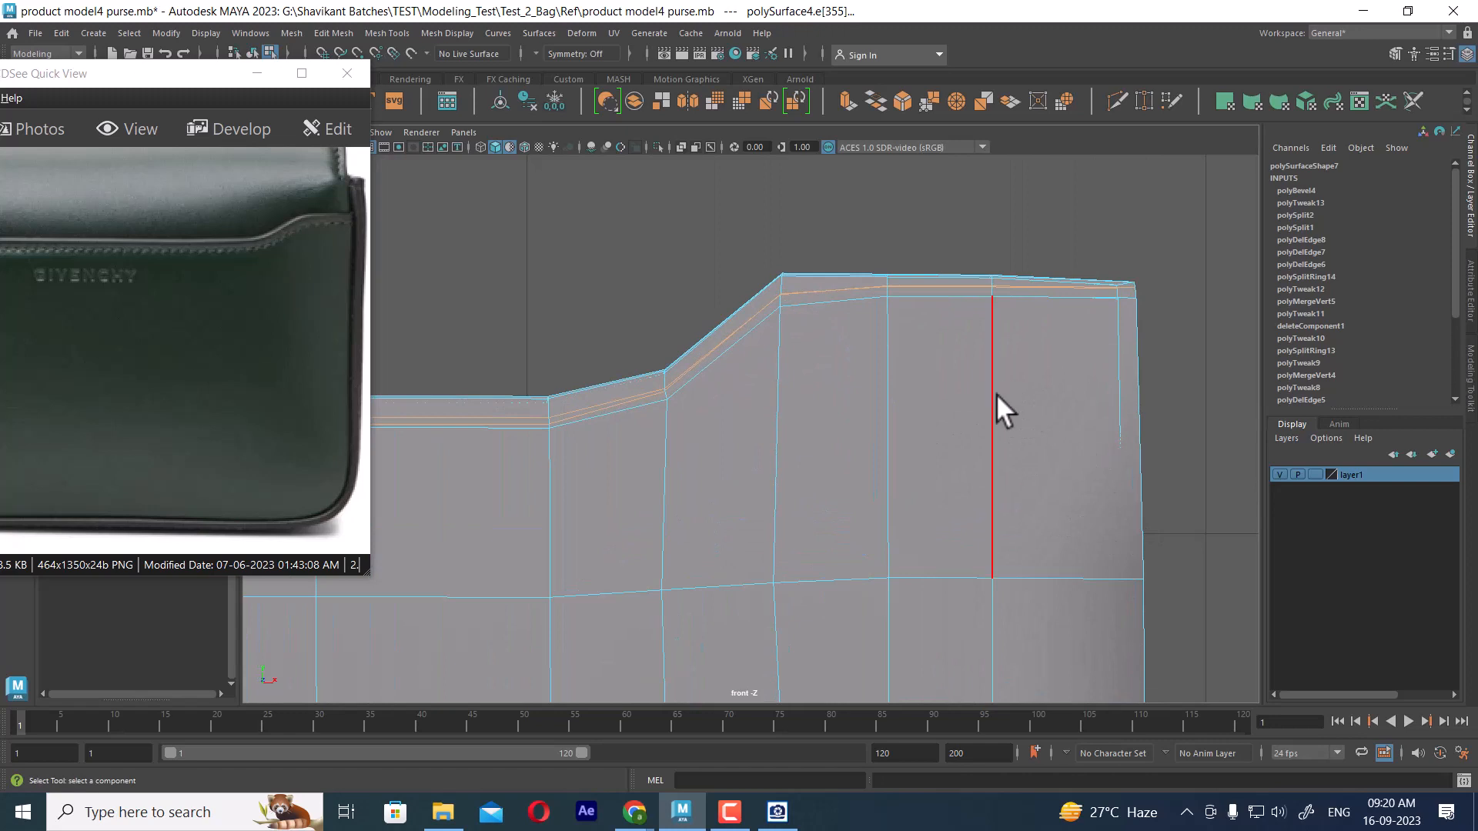
- Undo the edge loop selection and the bevel below the rim
{"action": "key", "text": "ctrl+z"}
{"action": "key", "text": "ctrl+z"}
{"action": "key", "text": "ctrl+z"}
{"action": "key", "text": "ctrl+z"}
{"action": "key", "text": "ctrl+z"}
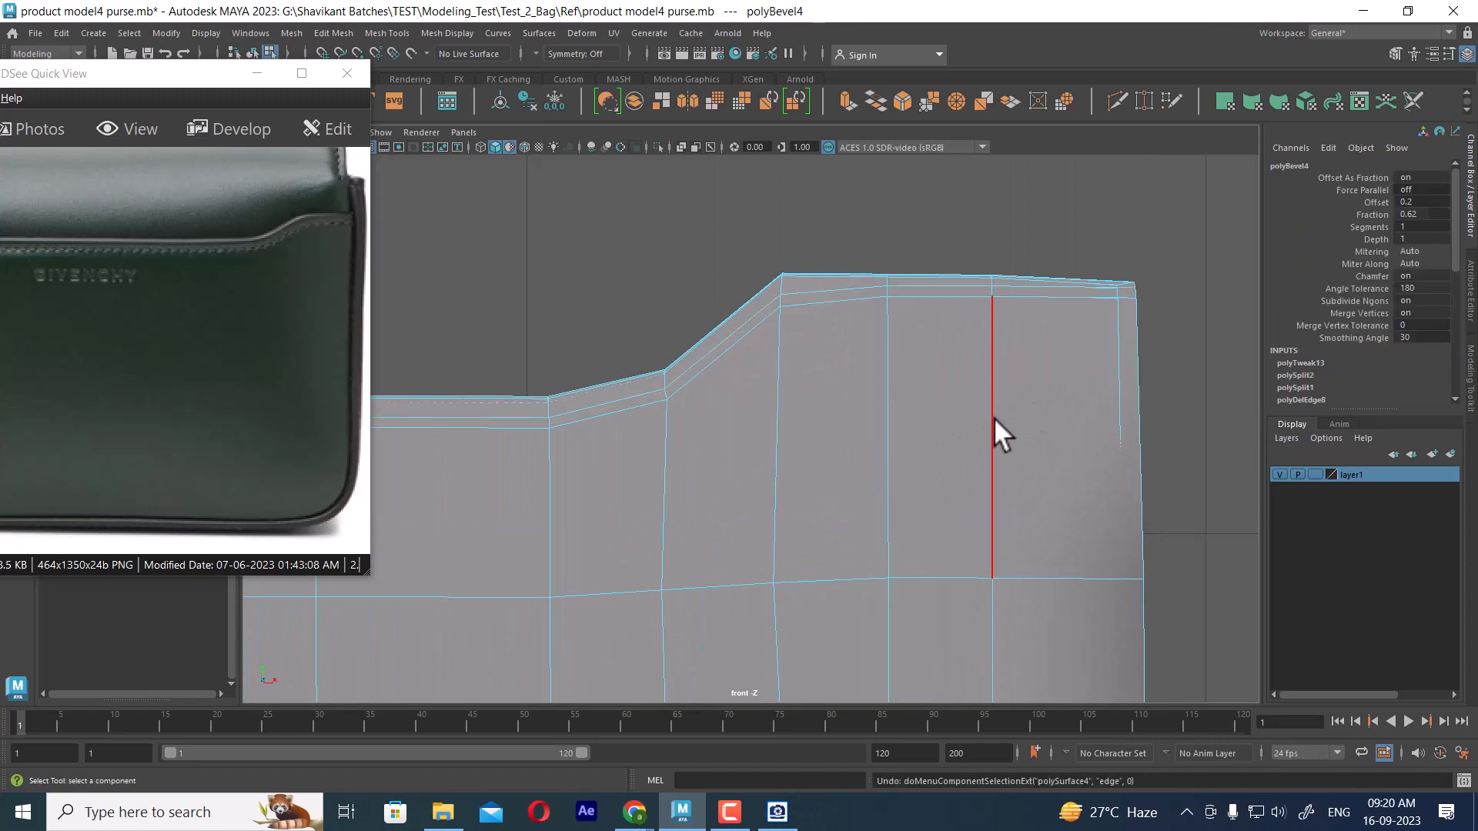
{"action": "key", "text": "ctrl+z"}
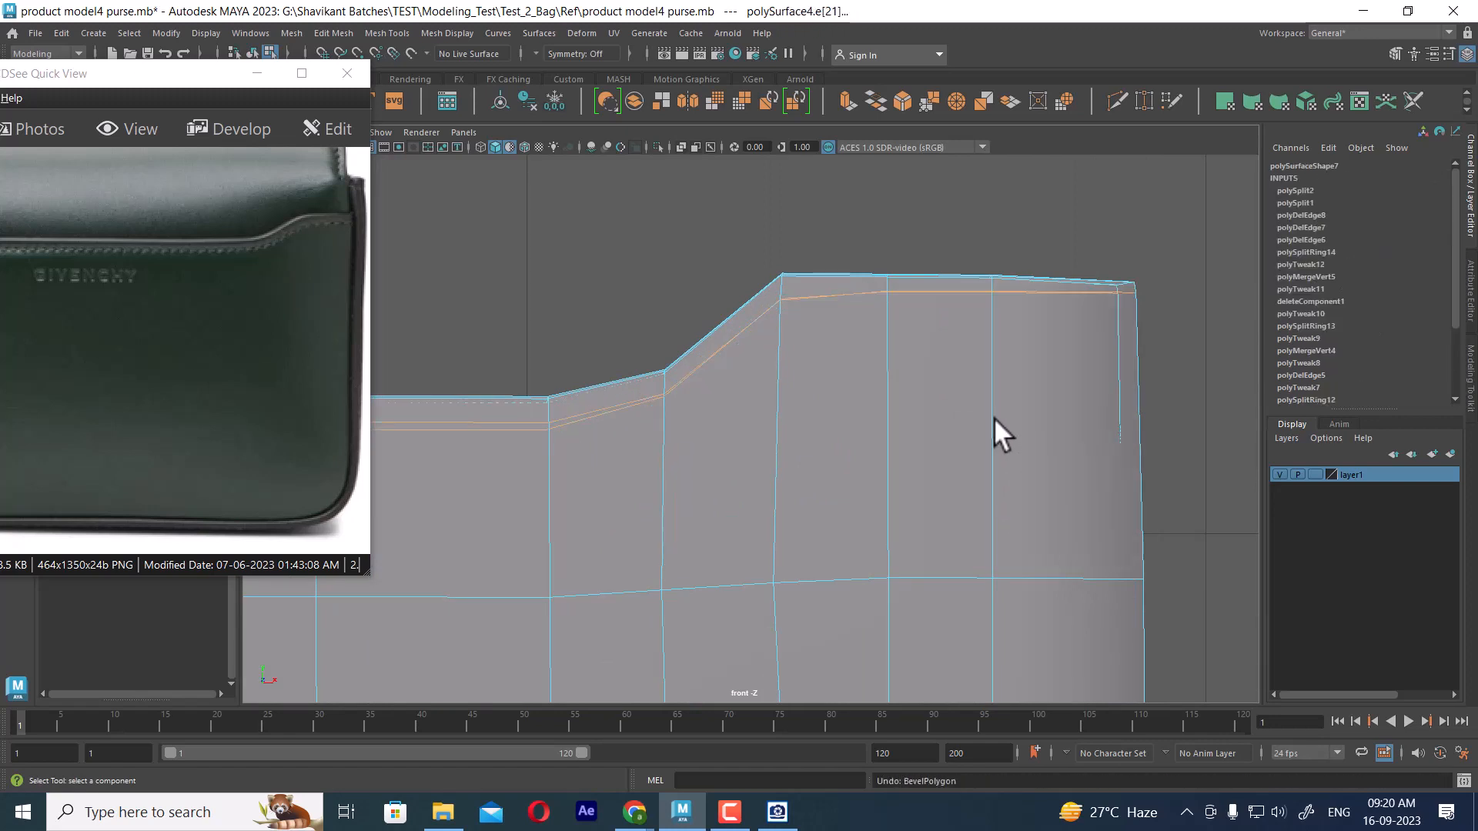
- Examine the selected edge loop below the pocket panel's rim in the front and perspective views
{"action": "middle_click_drag", "start_coordinate": [977, 446], "coordinate": [976, 496], "text": "alt"}
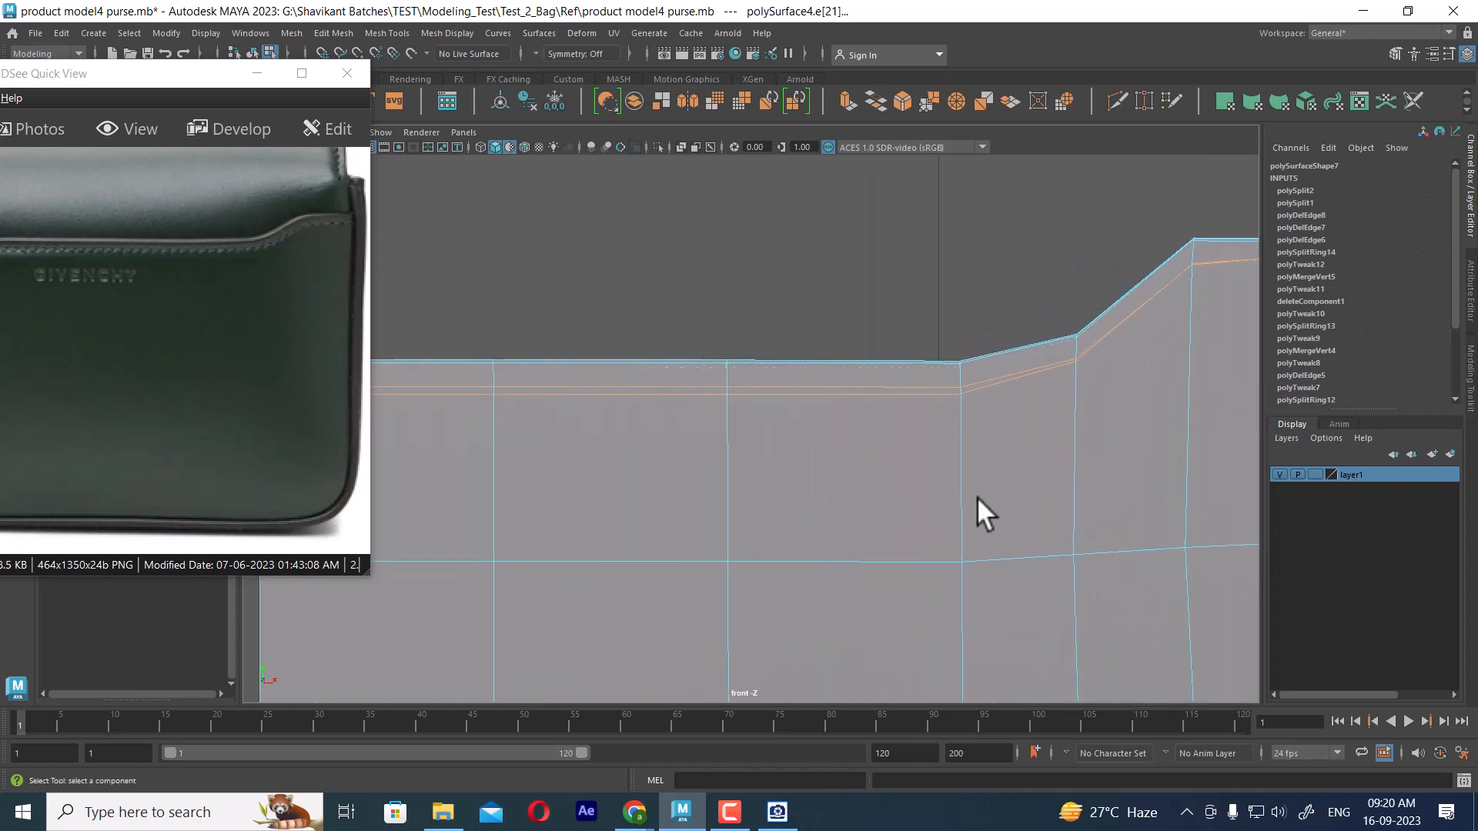
{"action": "middle_click_drag", "start_coordinate": [709, 550], "coordinate": [919, 529], "text": "alt"}
{"action": "key", "text": "space"}
{"action": "left_click_drag", "start_coordinate": [890, 538], "coordinate": [882, 422]}
{"action": "left_click_drag", "start_coordinate": [877, 442], "coordinate": [824, 476], "text": "alt"}
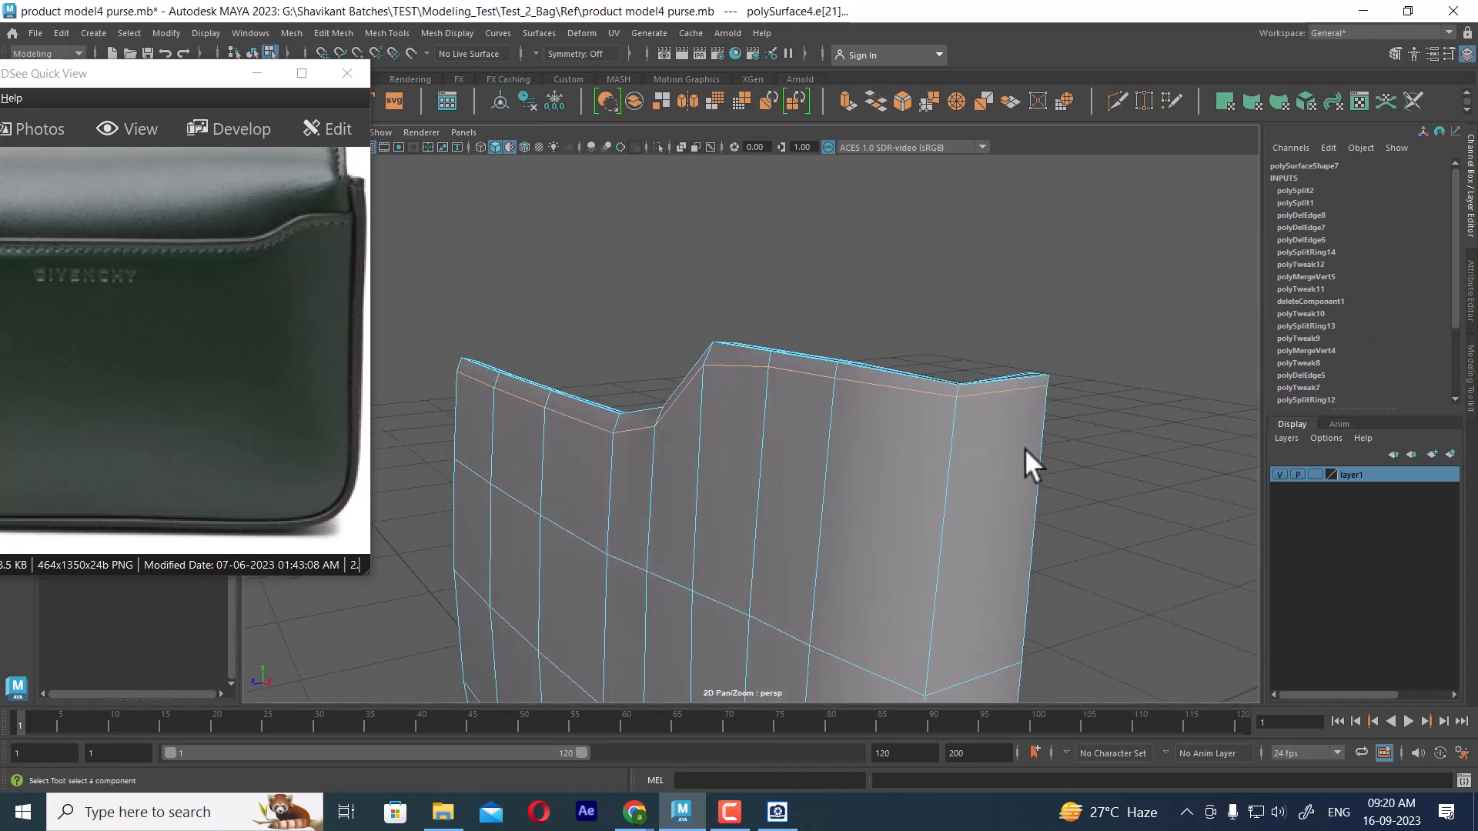
{"action": "right_click_drag", "start_coordinate": [1023, 448], "coordinate": [1112, 458], "text": "alt"}
{"action": "middle_click_drag", "start_coordinate": [913, 495], "coordinate": [931, 441], "text": "alt"}
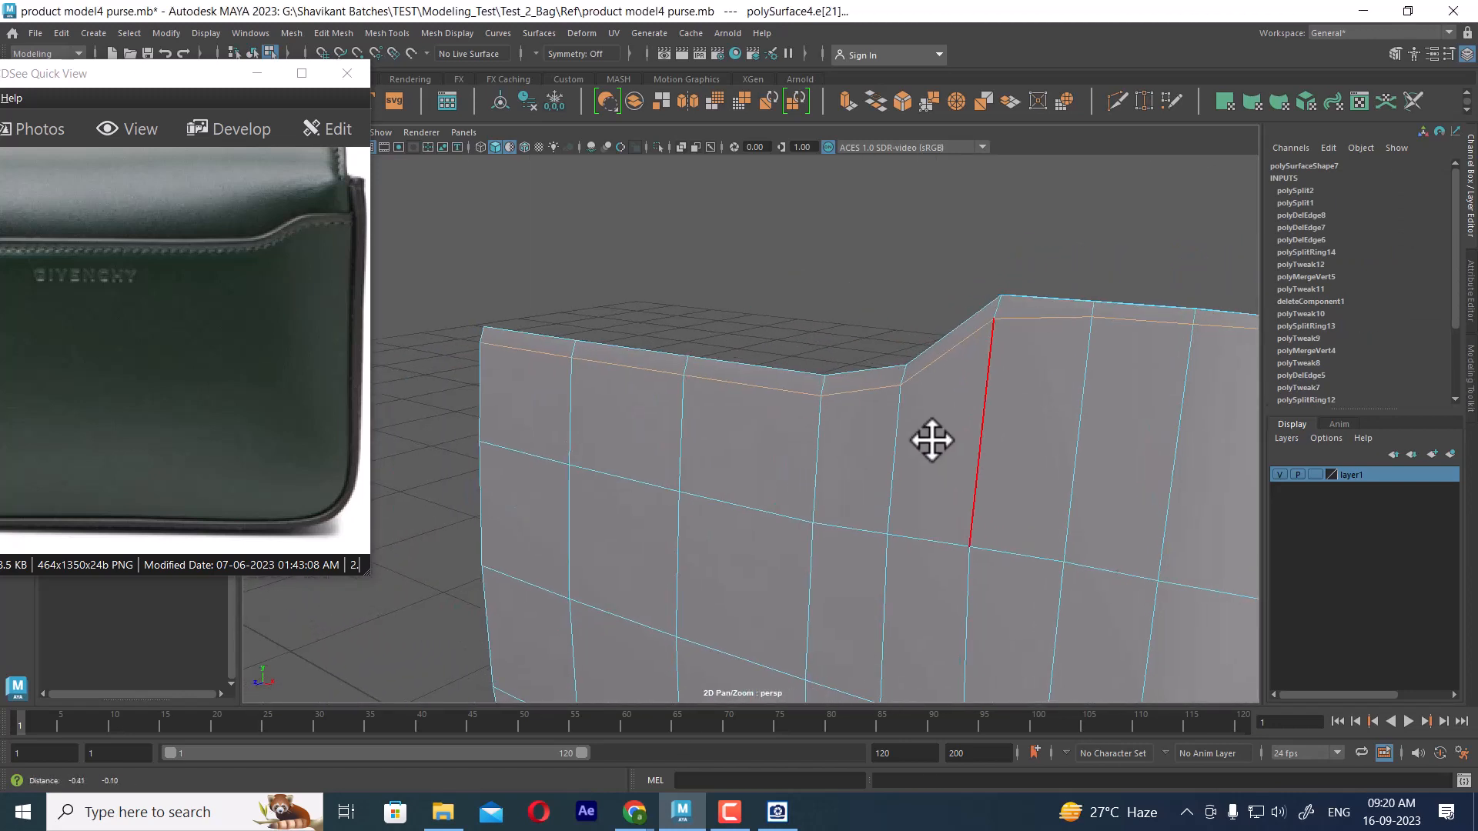
{"action": "middle_click_drag", "start_coordinate": [1013, 352], "coordinate": [864, 329], "text": "alt"}
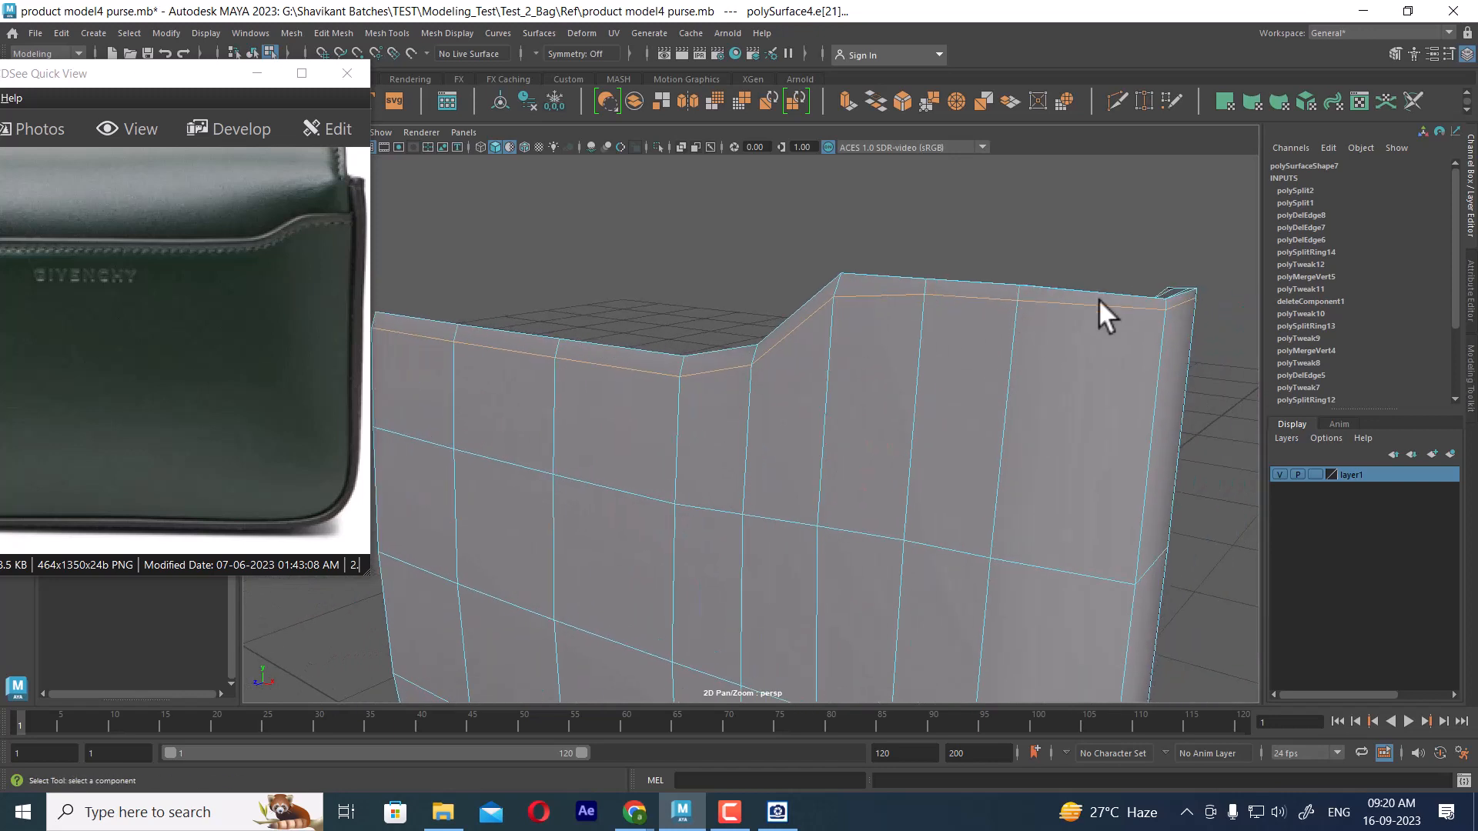
{"action": "key", "text": "space"}
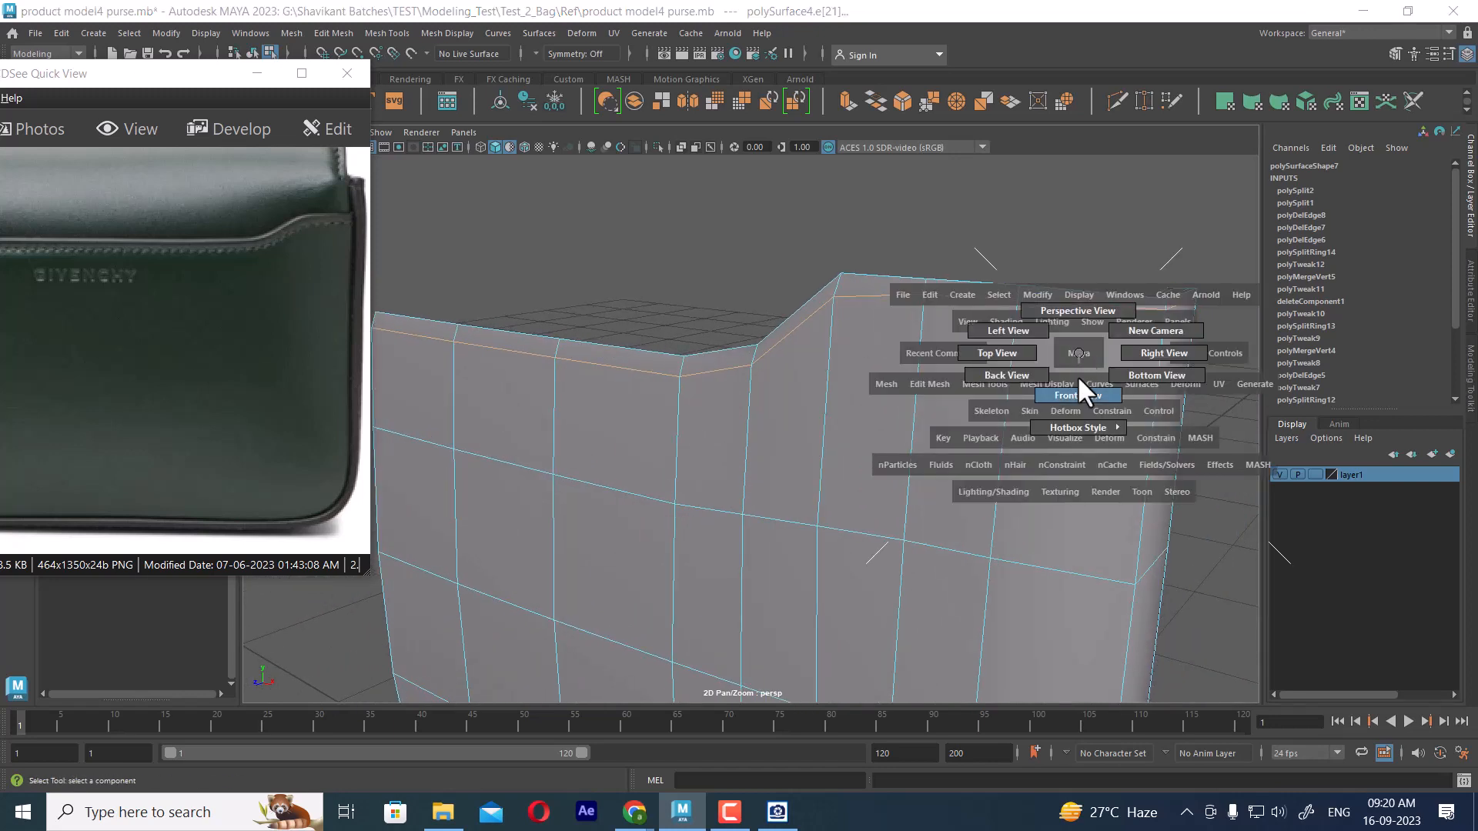
{"action": "left_click_drag", "start_coordinate": [1077, 376], "coordinate": [1077, 388]}
{"action": "middle_click_drag", "start_coordinate": [1077, 388], "coordinate": [481, 428], "text": "alt"}
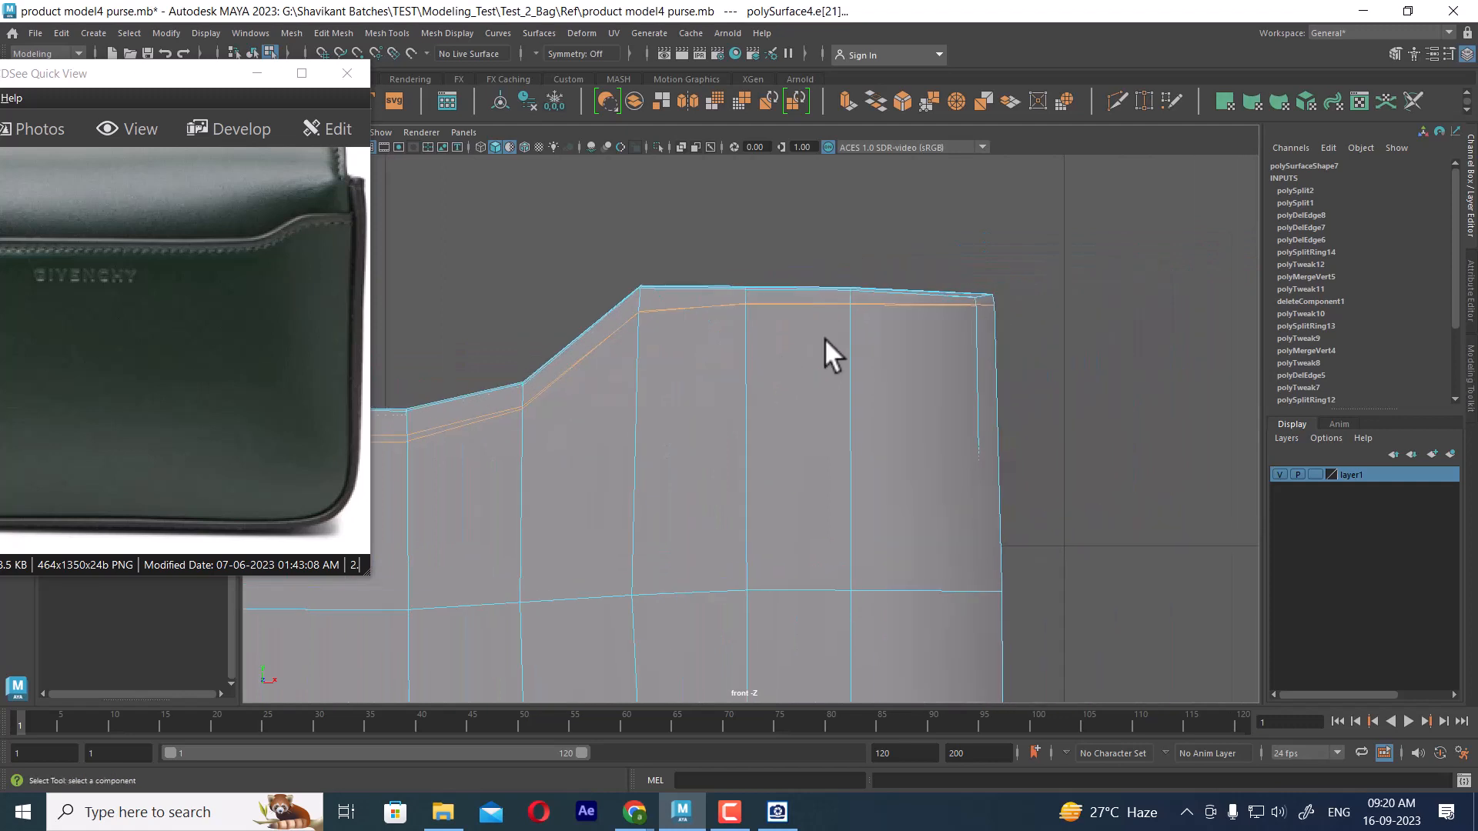
{"action": "middle_click_drag", "start_coordinate": [825, 340], "coordinate": [1201, 251], "text": "alt"}
{"action": "right_click_drag", "start_coordinate": [1201, 250], "coordinate": [768, 376], "text": "alt"}
{"action": "middle_click_drag", "start_coordinate": [768, 375], "coordinate": [865, 332], "text": "alt"}
{"action": "right_click_drag", "start_coordinate": [865, 333], "coordinate": [933, 373], "text": "alt"}
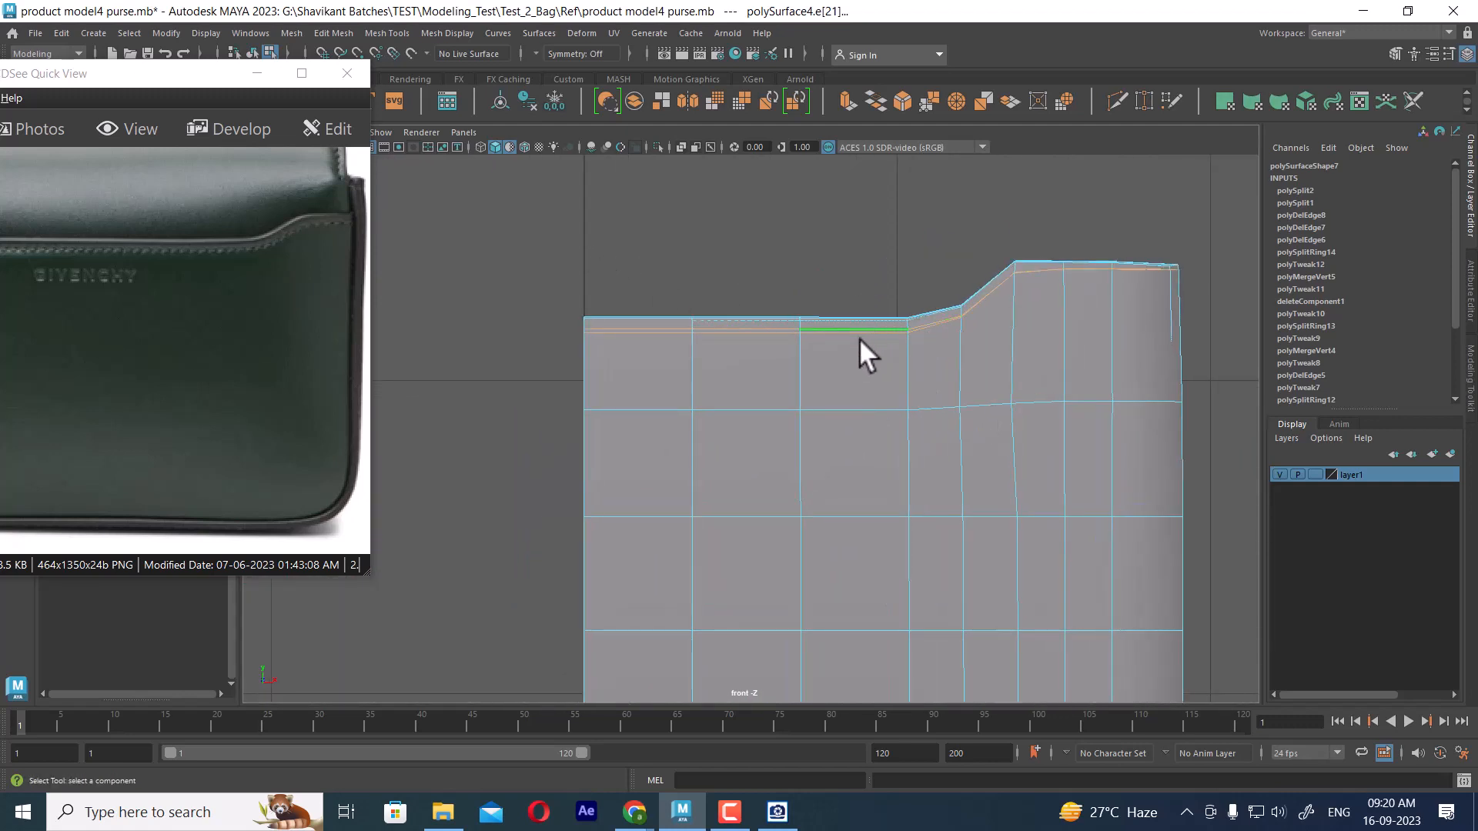
- Exclude the flat section's edges from the loop selection and slightly lower the slope and raised-section edges, with a second small shift excluding the slope
{"action": "left_click_drag", "start_coordinate": [560, 257], "coordinate": [944, 394]}
{"action": "middle_click_drag", "start_coordinate": [1033, 391], "coordinate": [993, 362], "text": "alt"}
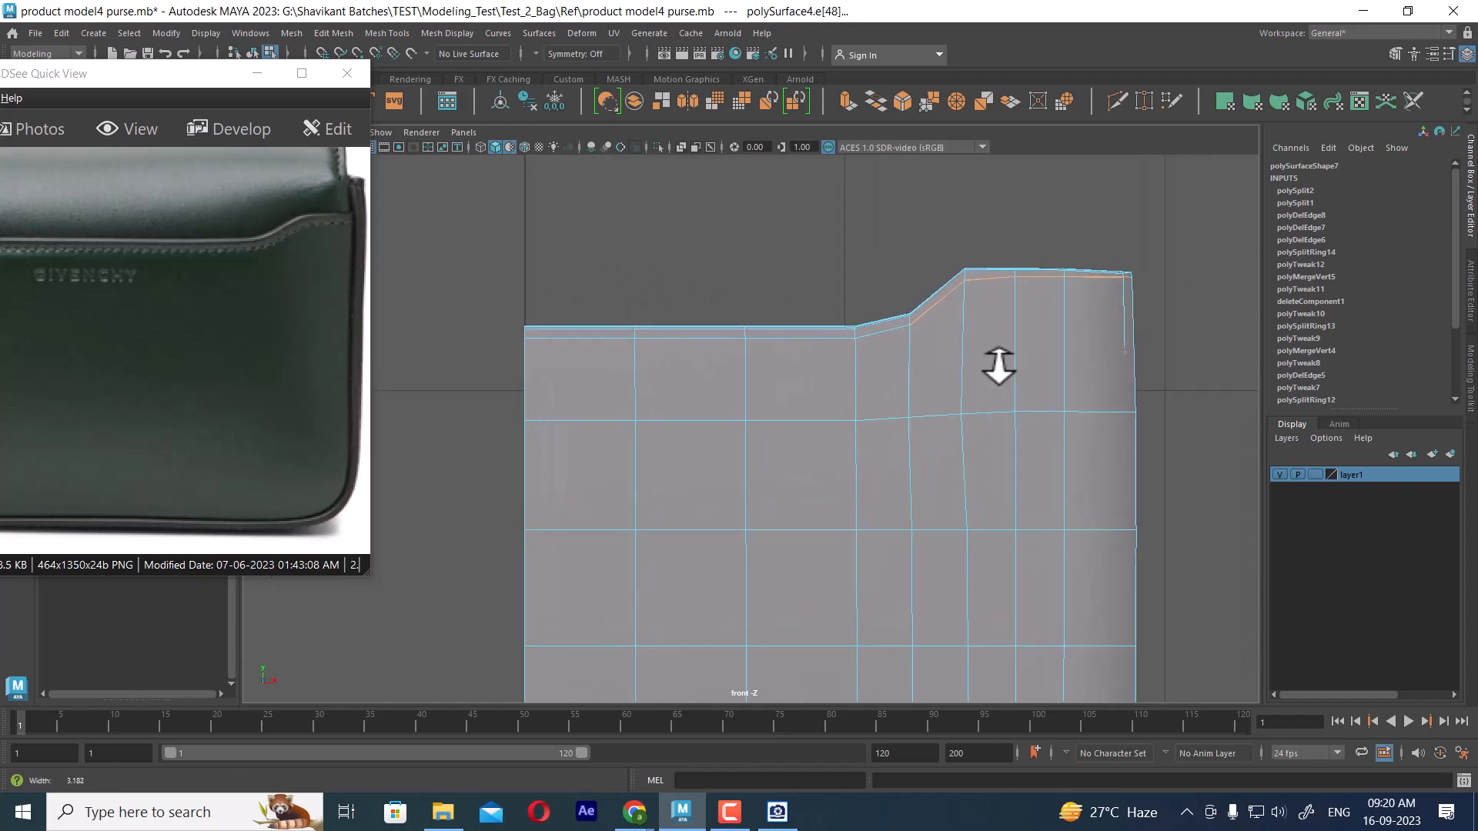
{"action": "right_click_drag", "start_coordinate": [993, 362], "coordinate": [1046, 396], "text": "alt"}
{"action": "key", "text": "w"}
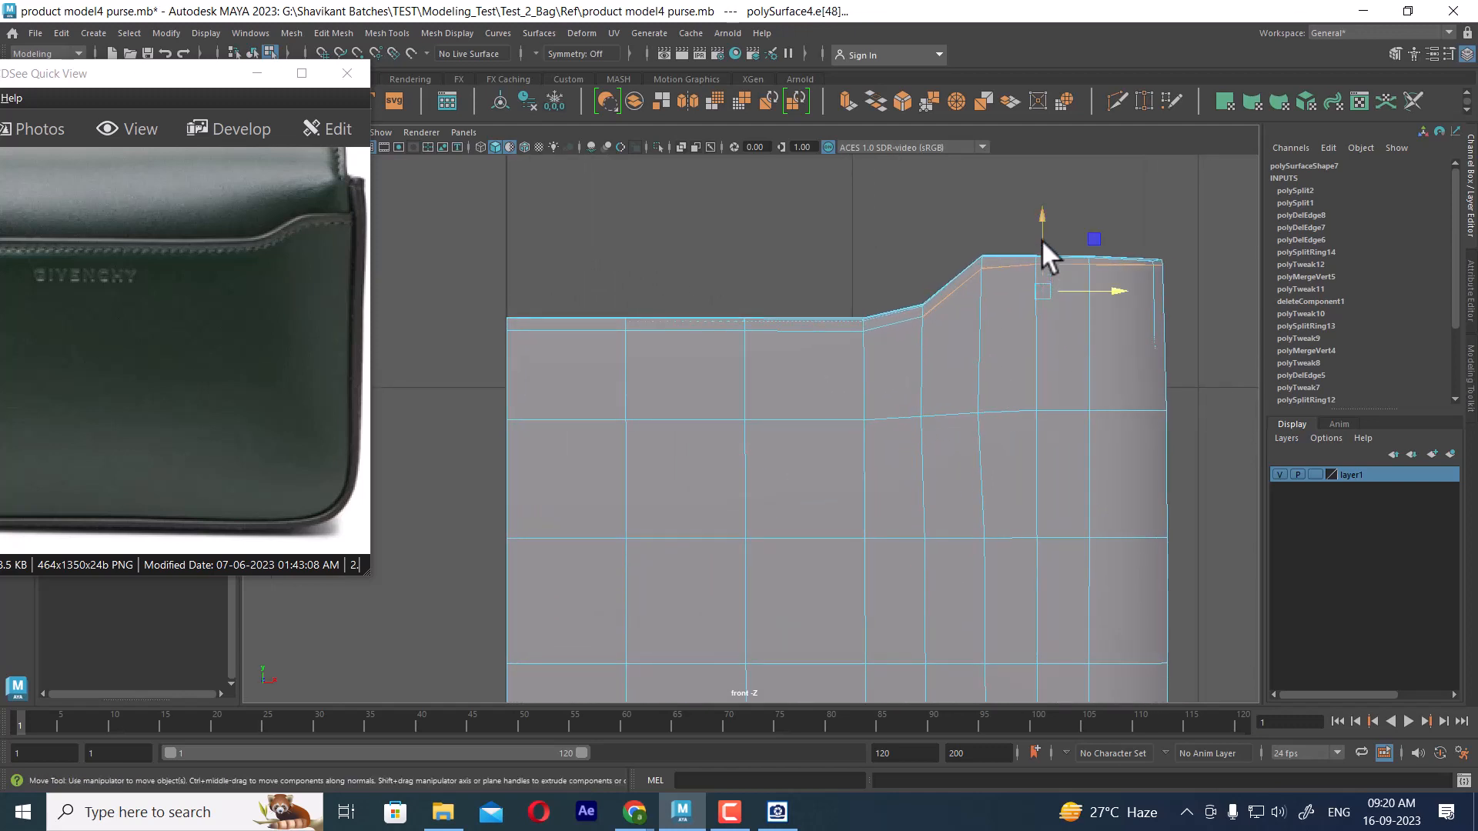
{"action": "left_click_drag", "start_coordinate": [1045, 209], "coordinate": [1043, 214]}
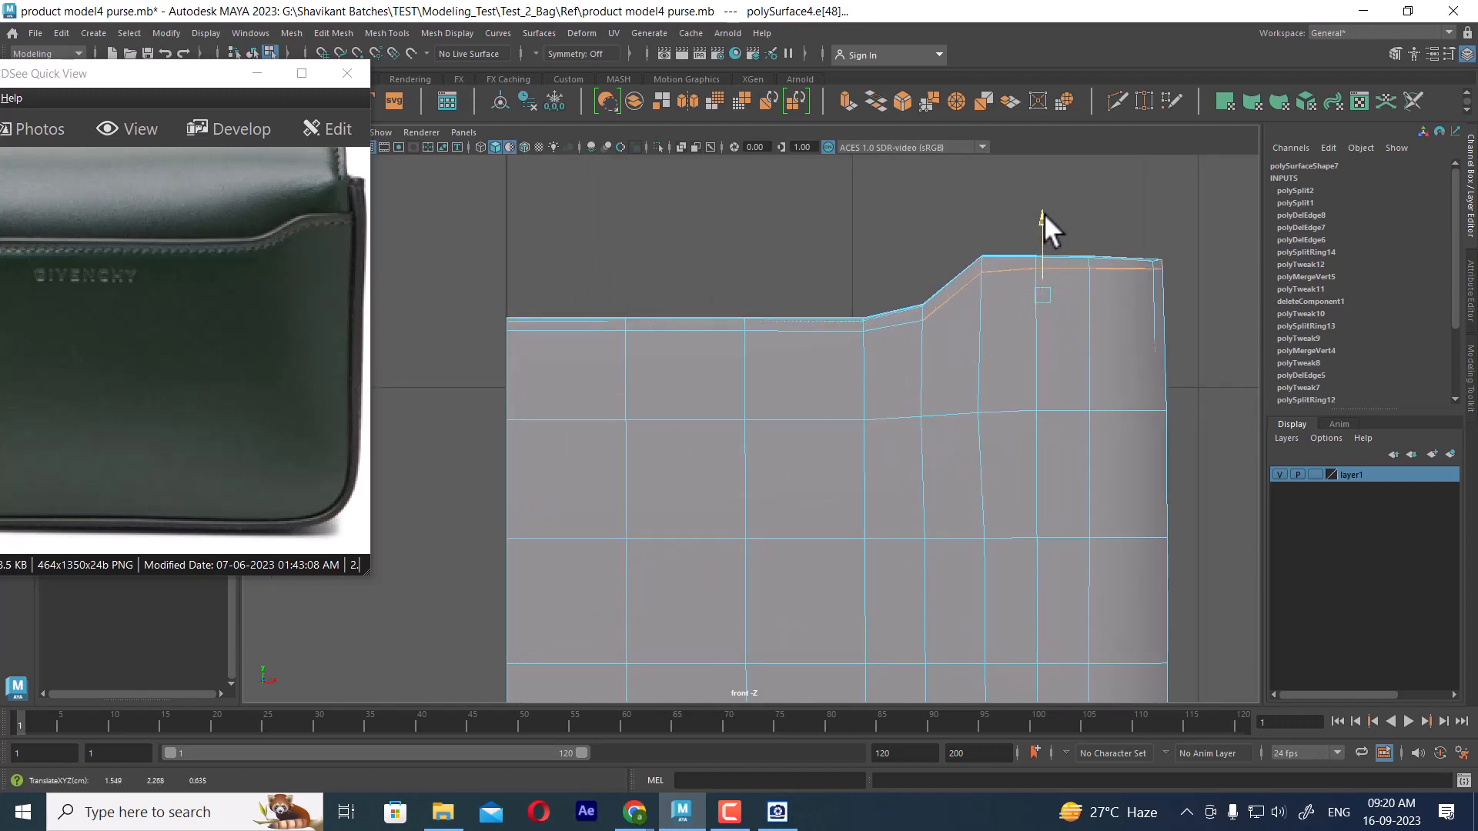
{"action": "left_click_drag", "start_coordinate": [929, 284], "coordinate": [963, 324], "text": "ctrl"}
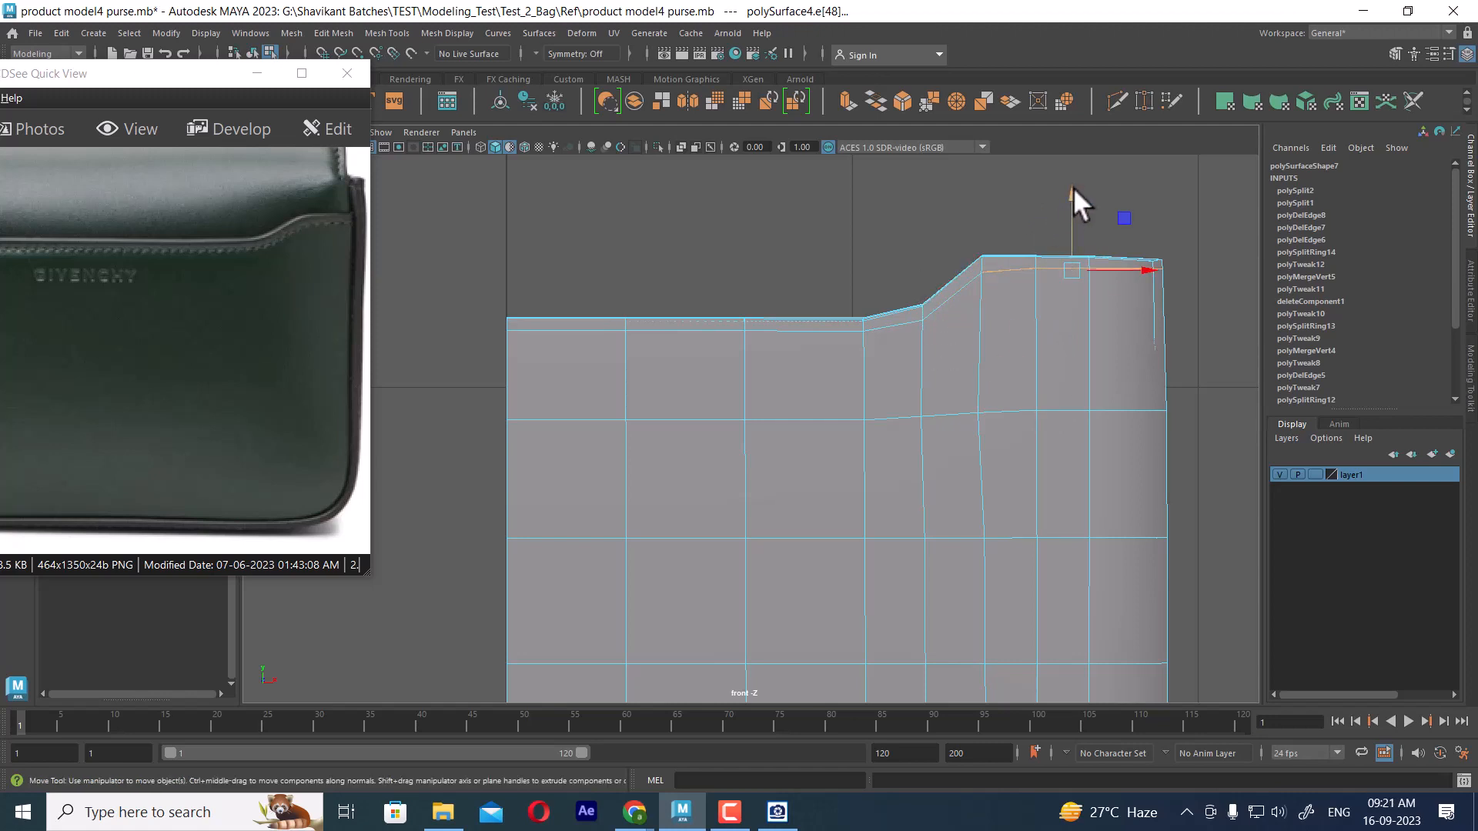
{"action": "left_click_drag", "start_coordinate": [1073, 187], "coordinate": [1071, 191]}
- Narrow the edge selection toward the raised section's outer end and lower those edges slightly in the perspective view
{"action": "key", "text": "space"}
{"action": "left_click_drag", "start_coordinate": [1116, 375], "coordinate": [1102, 303]}
{"action": "left_click_drag", "start_coordinate": [1099, 300], "coordinate": [1001, 330], "text": "alt"}
{"action": "left_click_drag", "start_coordinate": [849, 260], "coordinate": [882, 318], "text": "ctrl"}
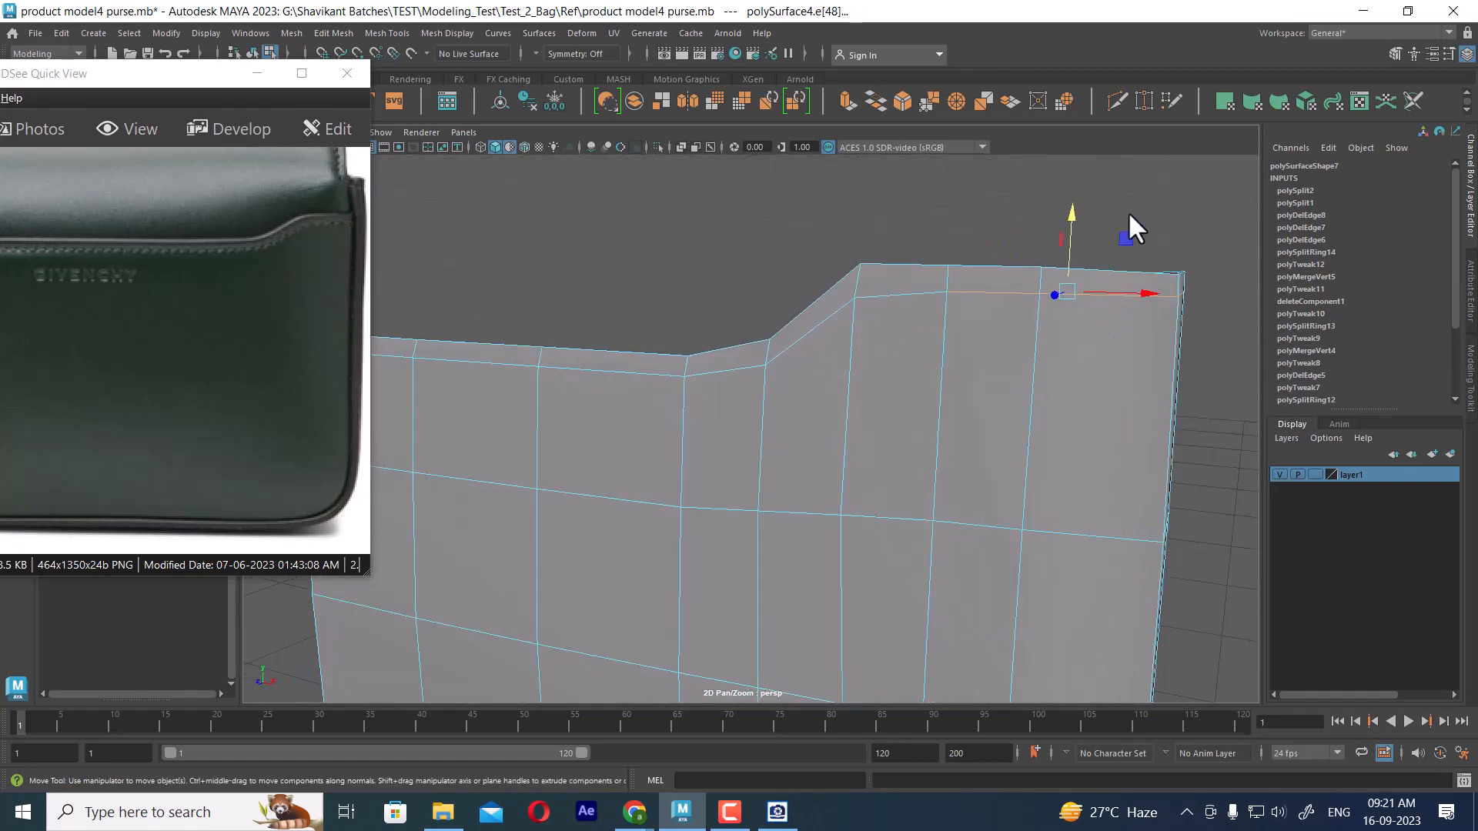
{"action": "left_click_drag", "start_coordinate": [1074, 214], "coordinate": [1074, 219]}
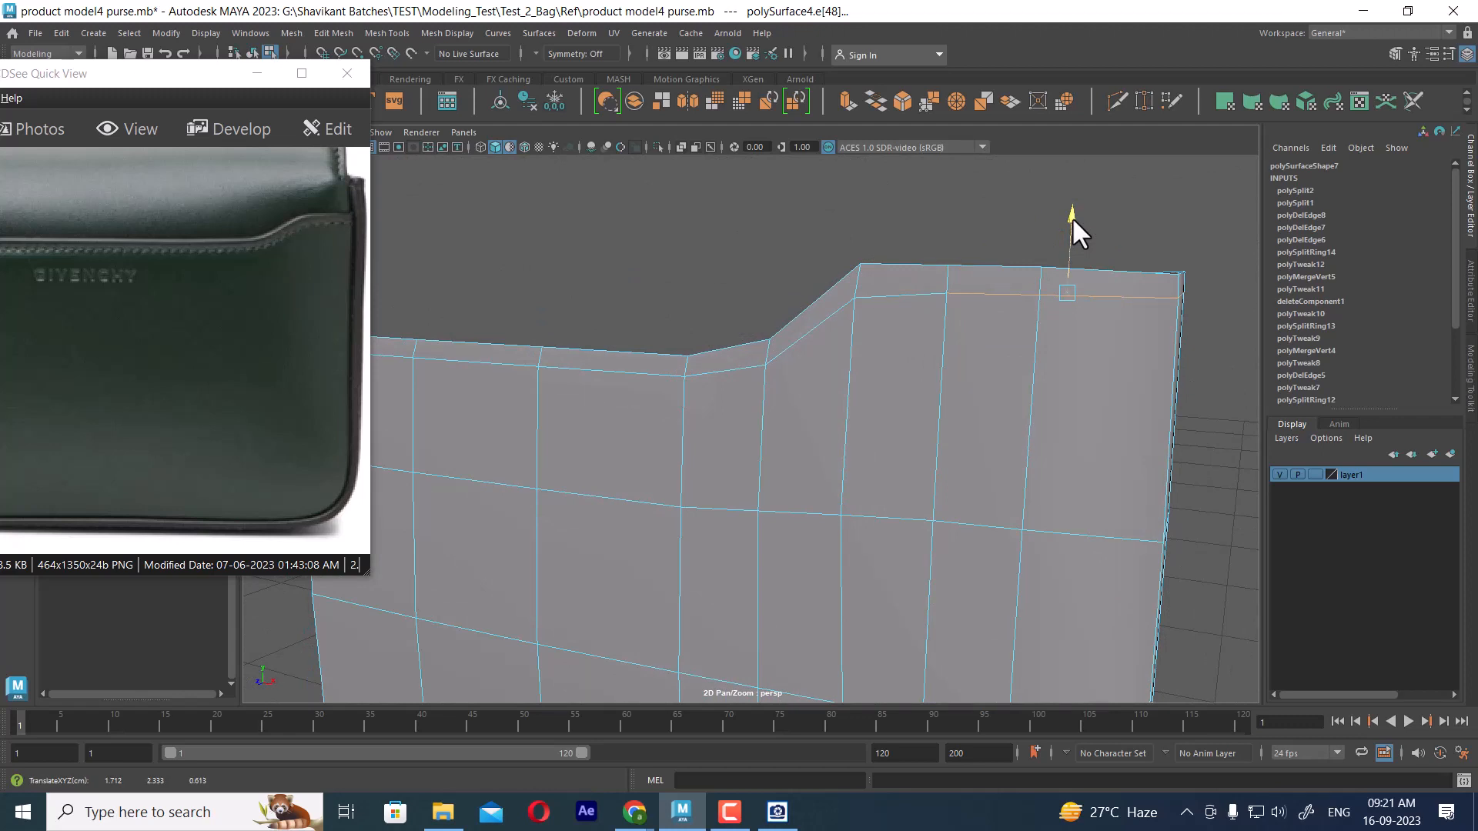
{"action": "left_click_drag", "start_coordinate": [968, 222], "coordinate": [997, 319], "text": "ctrl"}
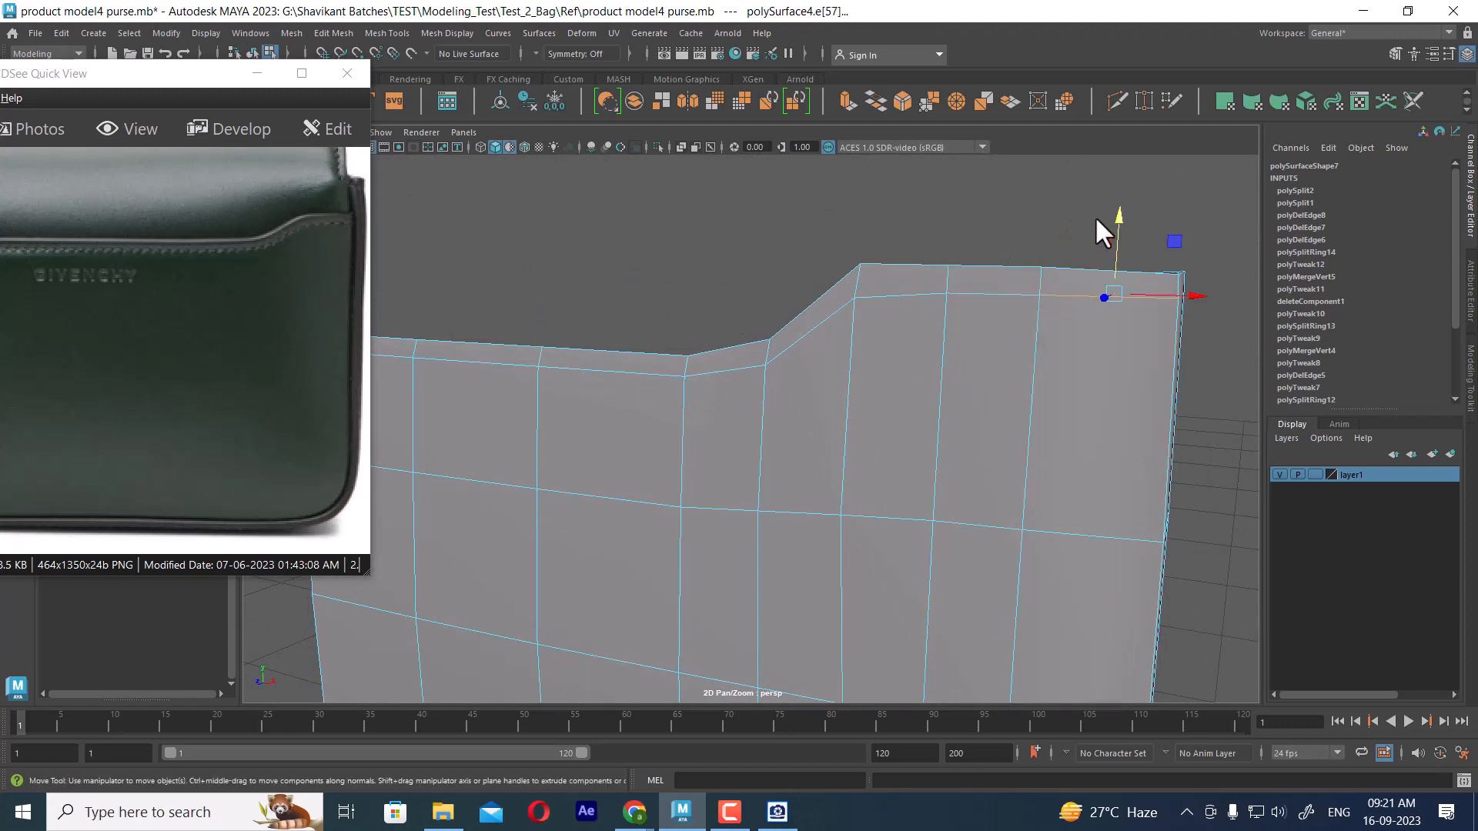
- Bevel the entire edge loop below the rim with 2 segments
{"action": "double_click", "coordinate": [1011, 298]}
{"action": "left_click_drag", "start_coordinate": [925, 412], "coordinate": [999, 362], "text": "alt"}
{"action": "right_click", "coordinate": [932, 312], "text": "shift"}
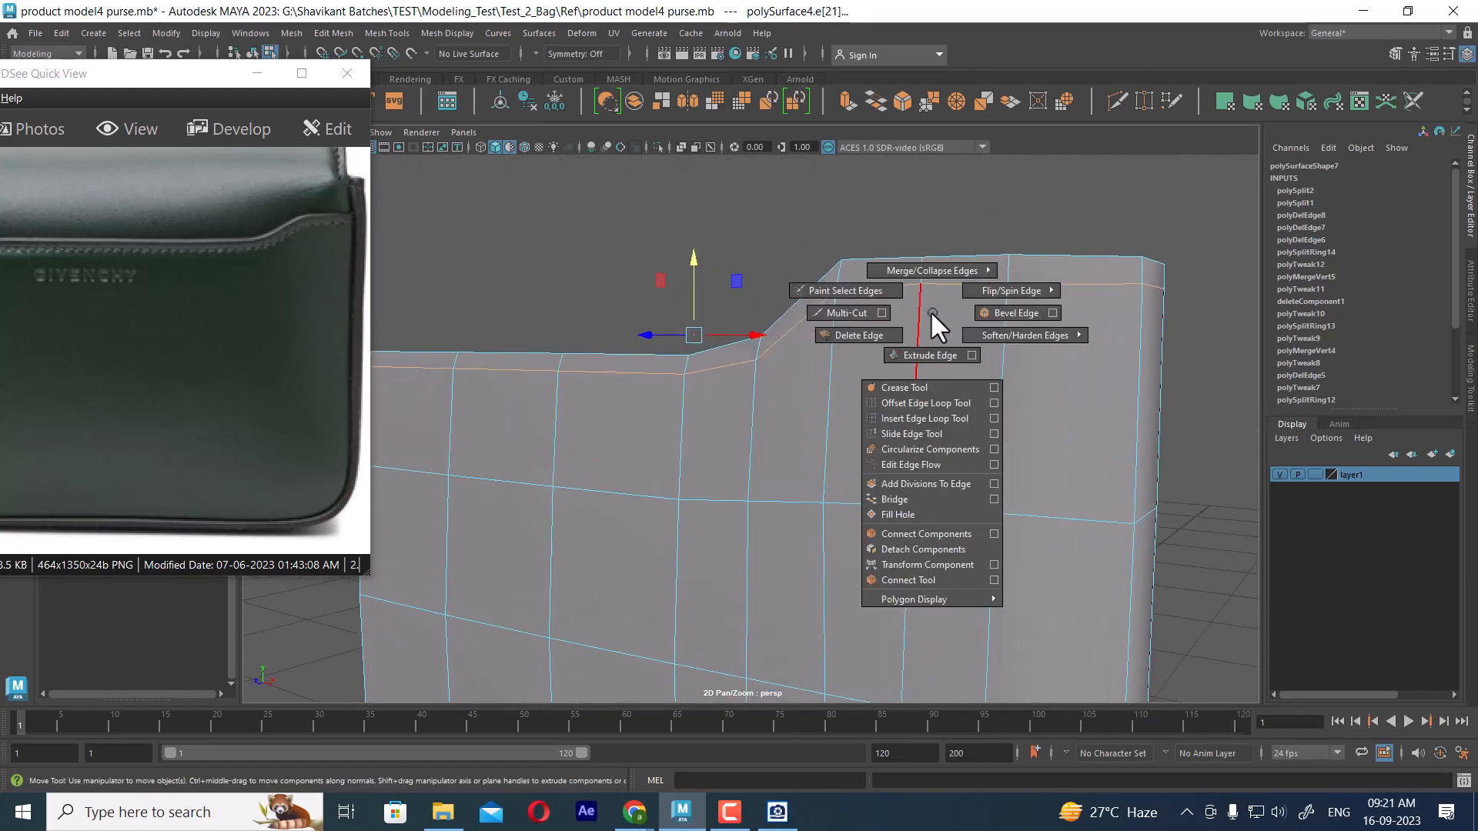
{"action": "left_click", "coordinate": [1000, 308]}
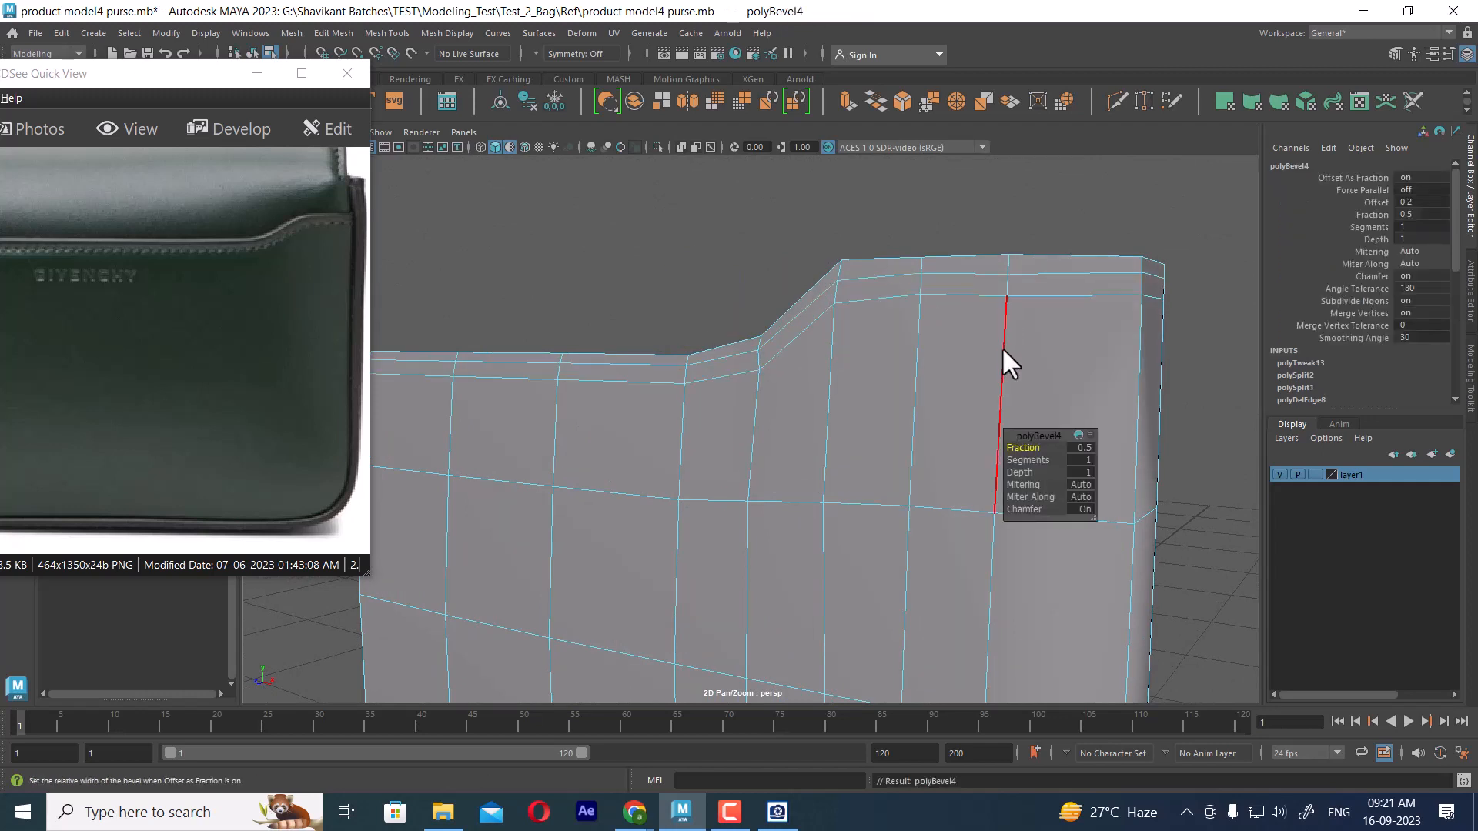
{"action": "right_click", "coordinate": [986, 276]}
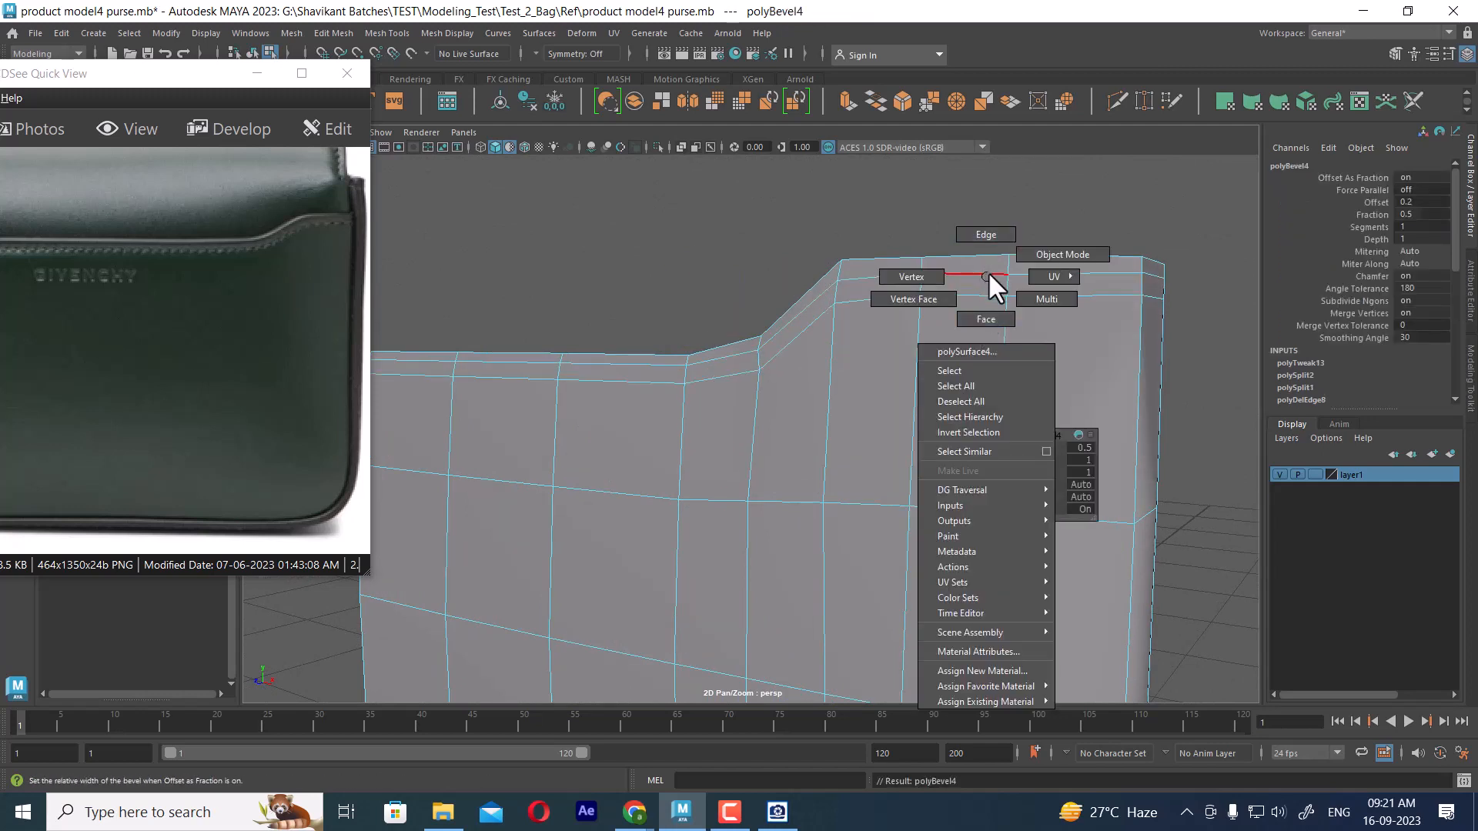
{"action": "left_click_drag", "start_coordinate": [1028, 460], "coordinate": [1034, 457]}
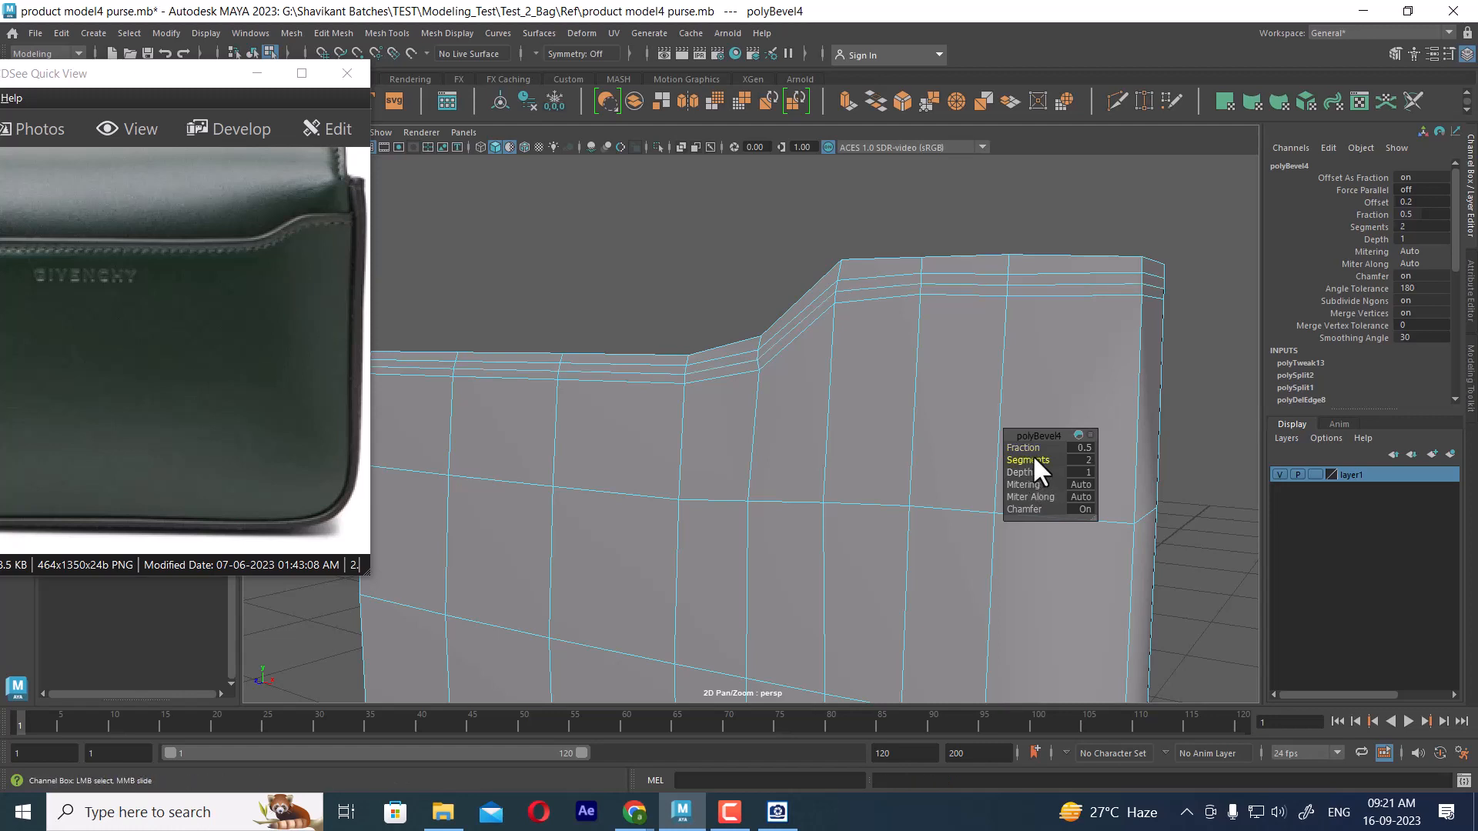
- Convert the bevel's middle edge loop to faces and extrude the strip with a local Z translation of 0.01
{"action": "double_click", "coordinate": [979, 286]}
{"action": "right_click_drag", "start_coordinate": [991, 219], "coordinate": [990, 302], "text": "ctrl"}
{"action": "right_click_drag", "start_coordinate": [992, 216], "coordinate": [991, 261], "text": "shift"}
{"action": "left_click_drag", "start_coordinate": [1056, 460], "coordinate": [1058, 460]}
- Preview the extruded strip smoothed in object mode and inspect it around the rim
{"action": "left_click_drag", "start_coordinate": [1068, 297], "coordinate": [966, 301], "text": "alt"}
{"action": "right_click_drag", "start_coordinate": [943, 296], "coordinate": [1030, 231]}
{"action": "left_click_drag", "start_coordinate": [962, 304], "coordinate": [1093, 325], "text": "alt"}
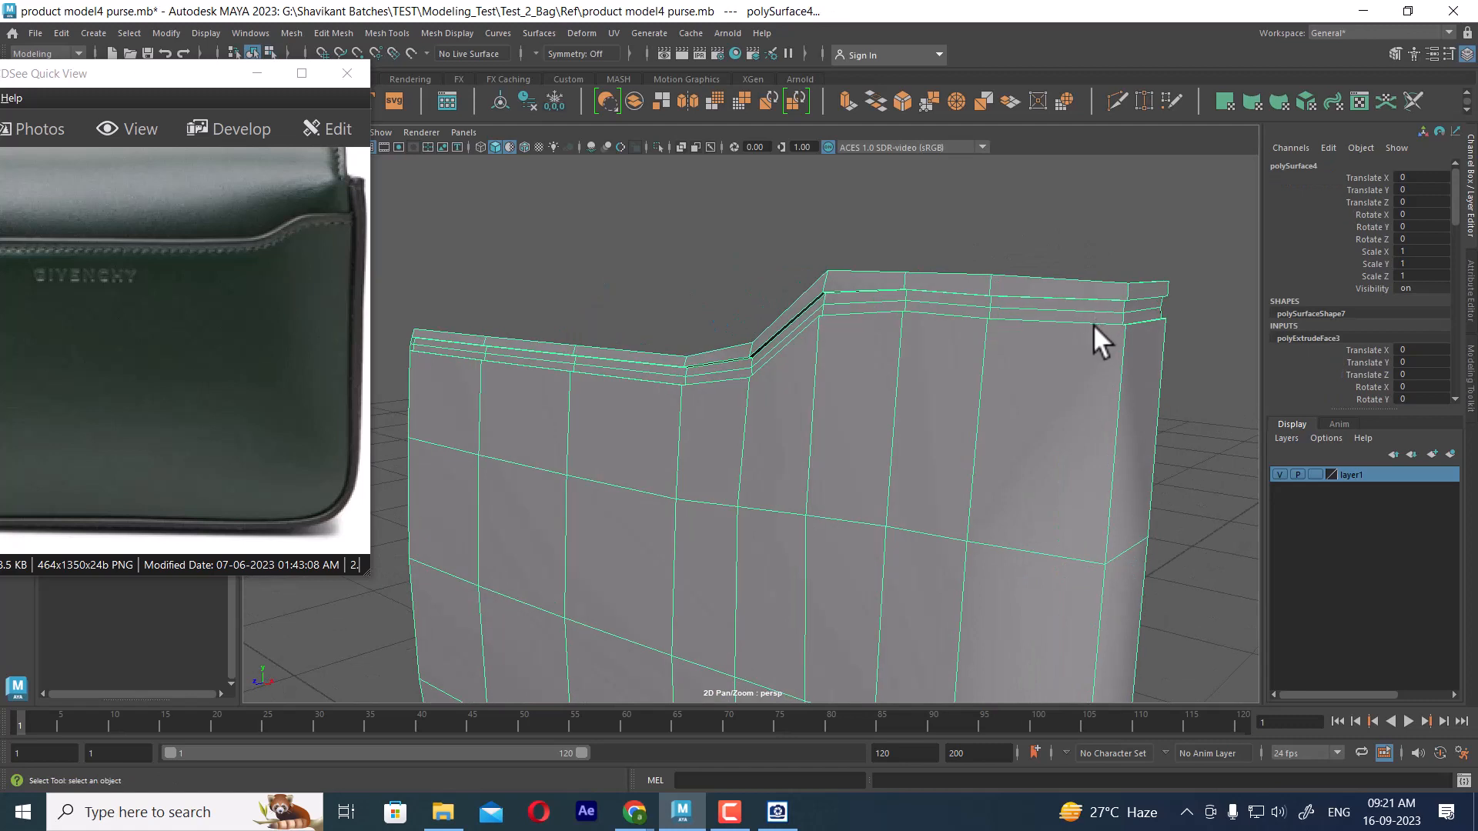
{"action": "key", "text": "3"}
{"action": "left_click_drag", "start_coordinate": [1070, 409], "coordinate": [1131, 405], "text": "alt"}
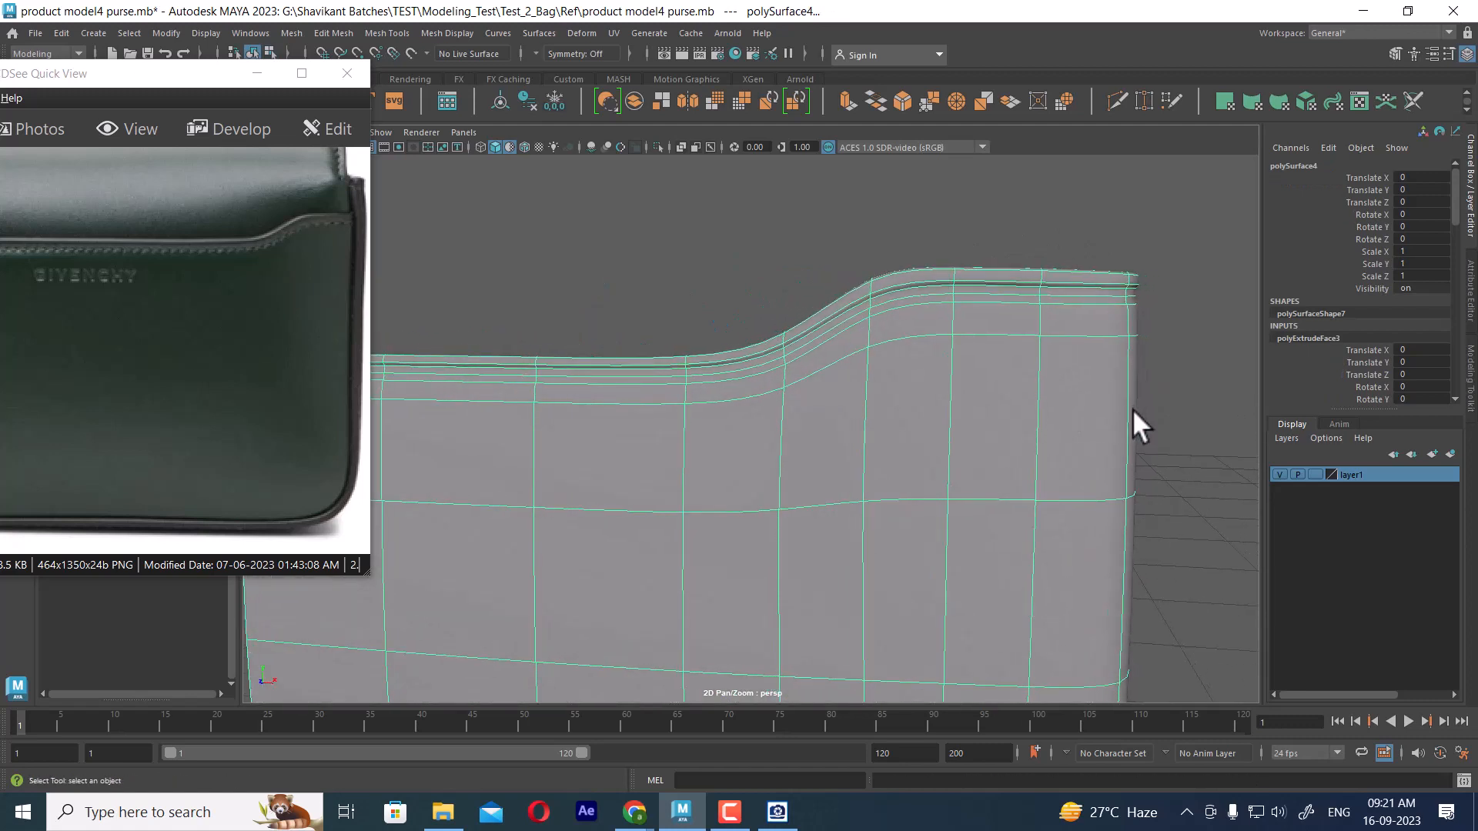
- Insert an edge loop on the unsmoothed panel midway between the extruded strip and the next row of edges
{"action": "key", "text": "1"}
{"action": "right_click_drag", "start_coordinate": [1033, 385], "coordinate": [977, 332]}
{"action": "left_click", "coordinate": [1029, 339]}
- Inspect the panel with the added edge loop from several angles, both unsmoothed and smoothed
{"action": "left_click_drag", "start_coordinate": [1046, 385], "coordinate": [900, 380], "text": "alt"}
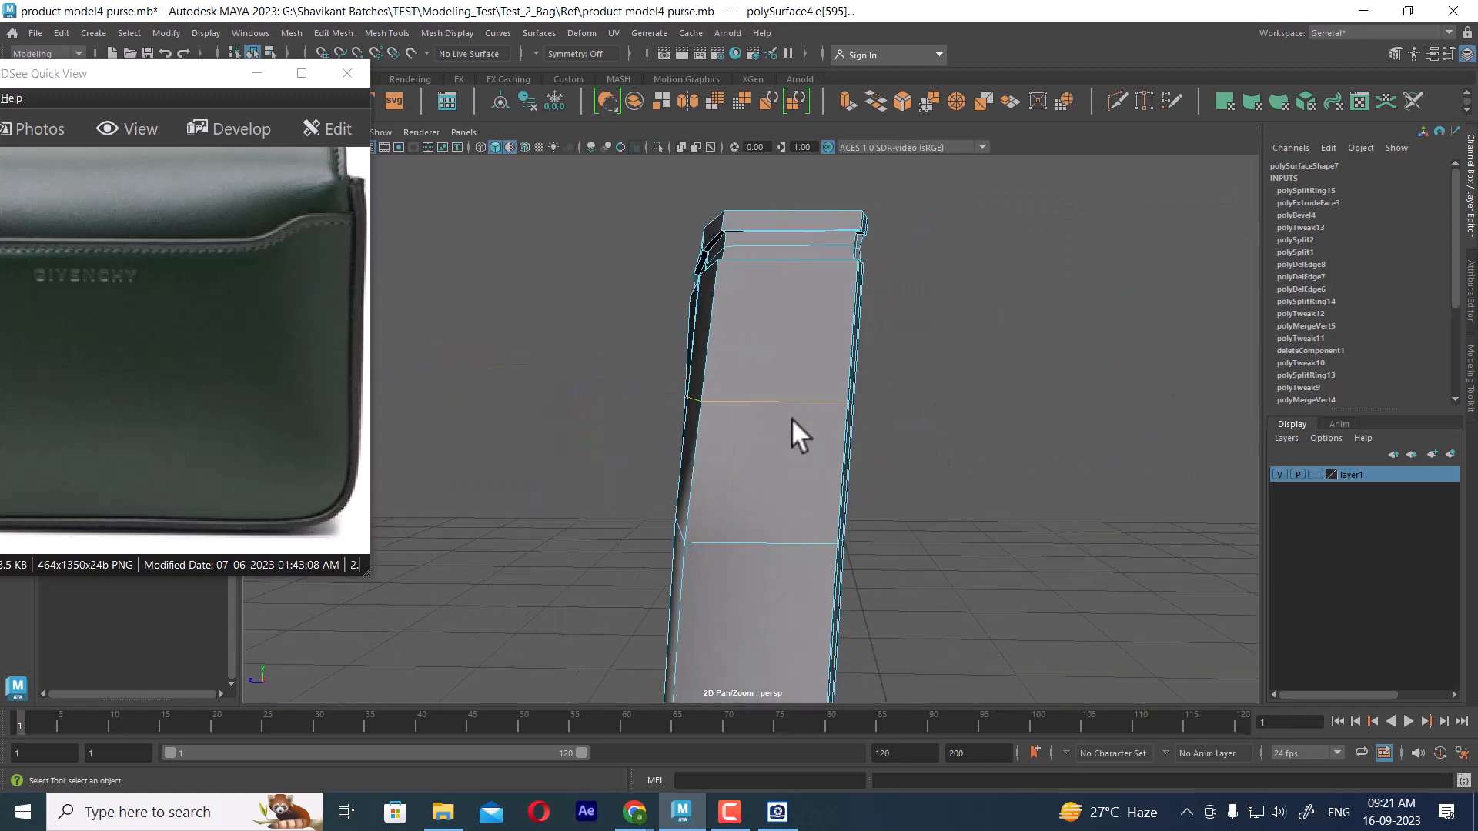
{"action": "left_click_drag", "start_coordinate": [791, 418], "coordinate": [969, 408], "text": "alt"}
{"action": "right_click_drag", "start_coordinate": [970, 408], "coordinate": [1023, 397], "text": "alt"}
{"action": "left_click_drag", "start_coordinate": [1024, 396], "coordinate": [1105, 405], "text": "alt"}
{"action": "right_click_drag", "start_coordinate": [1105, 405], "coordinate": [973, 372], "text": "alt"}
{"action": "left_click_drag", "start_coordinate": [972, 373], "coordinate": [909, 400], "text": "alt"}
{"action": "right_click_drag", "start_coordinate": [908, 401], "coordinate": [1079, 405], "text": "alt"}
{"action": "key", "text": "3"}
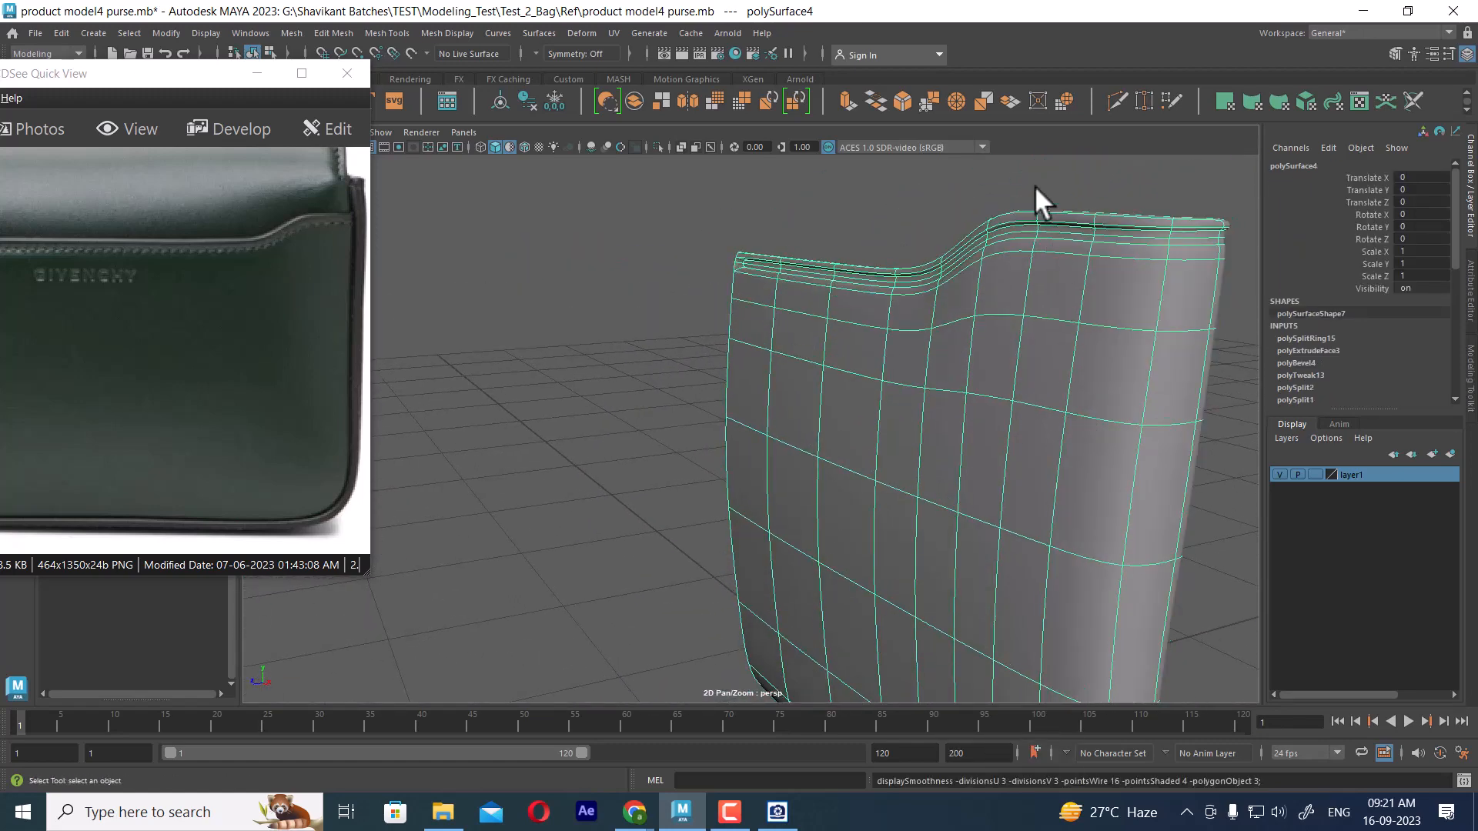
{"action": "left_click", "coordinate": [1033, 185]}
{"action": "left_click_drag", "start_coordinate": [1096, 297], "coordinate": [1035, 333], "text": "alt"}
{"action": "right_click_drag", "start_coordinate": [1035, 339], "coordinate": [1132, 327], "text": "alt"}
{"action": "middle_click_drag", "start_coordinate": [1135, 325], "coordinate": [1060, 367], "text": "alt"}
- Undo the inserted edge loop and the strip's extrusion, back to the bevel's face selection
{"action": "key", "text": "ctrl+z"}
{"action": "key", "text": "ctrl+z"}
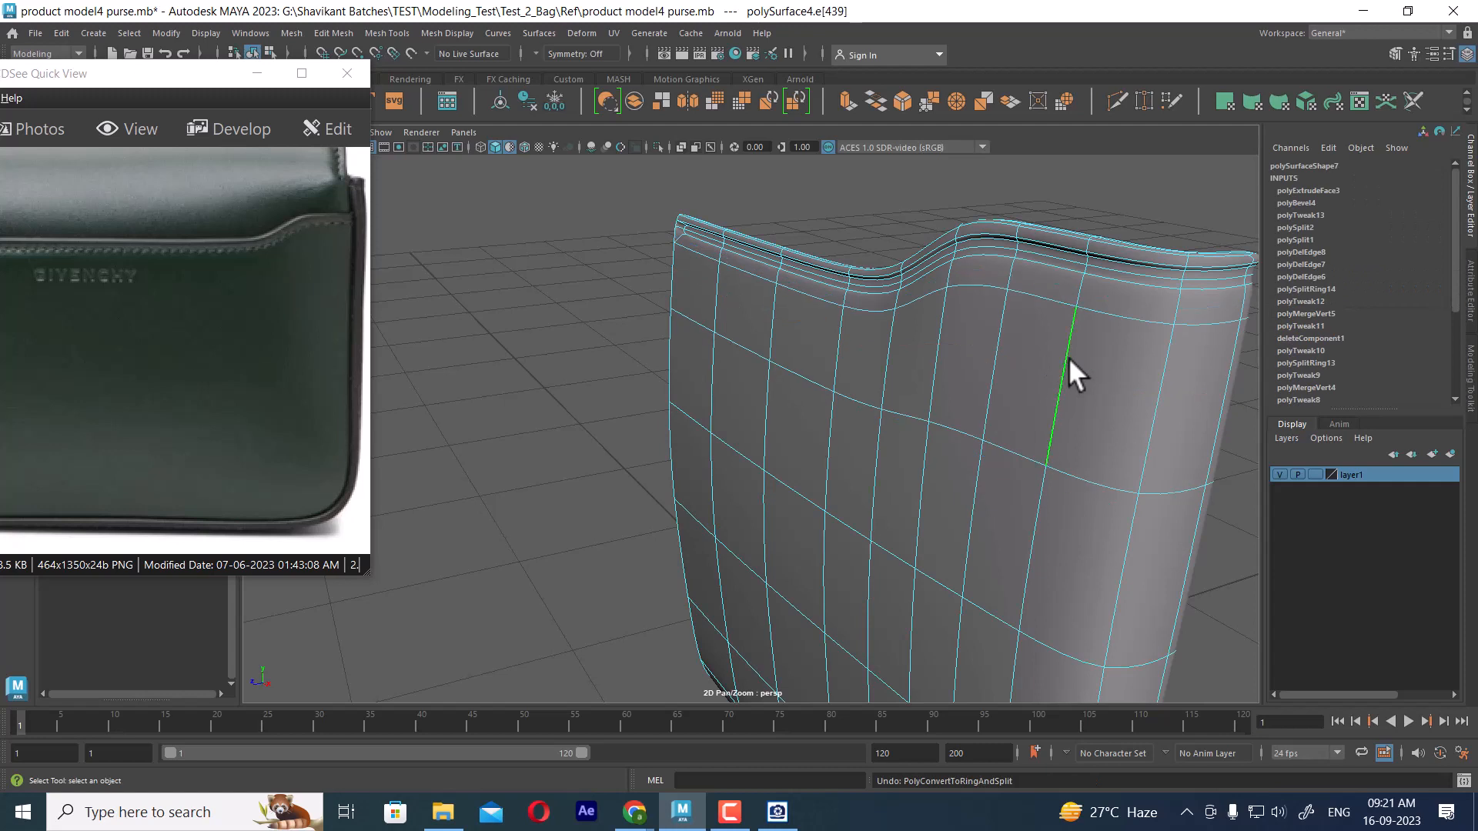
{"action": "key", "text": "ctrl+z"}
{"action": "key", "text": "ctrl+z"}
{"action": "key", "text": "ctrl+z"}
{"action": "key", "text": "ctrl+z"}
{"action": "key", "text": "ctrl+z"}
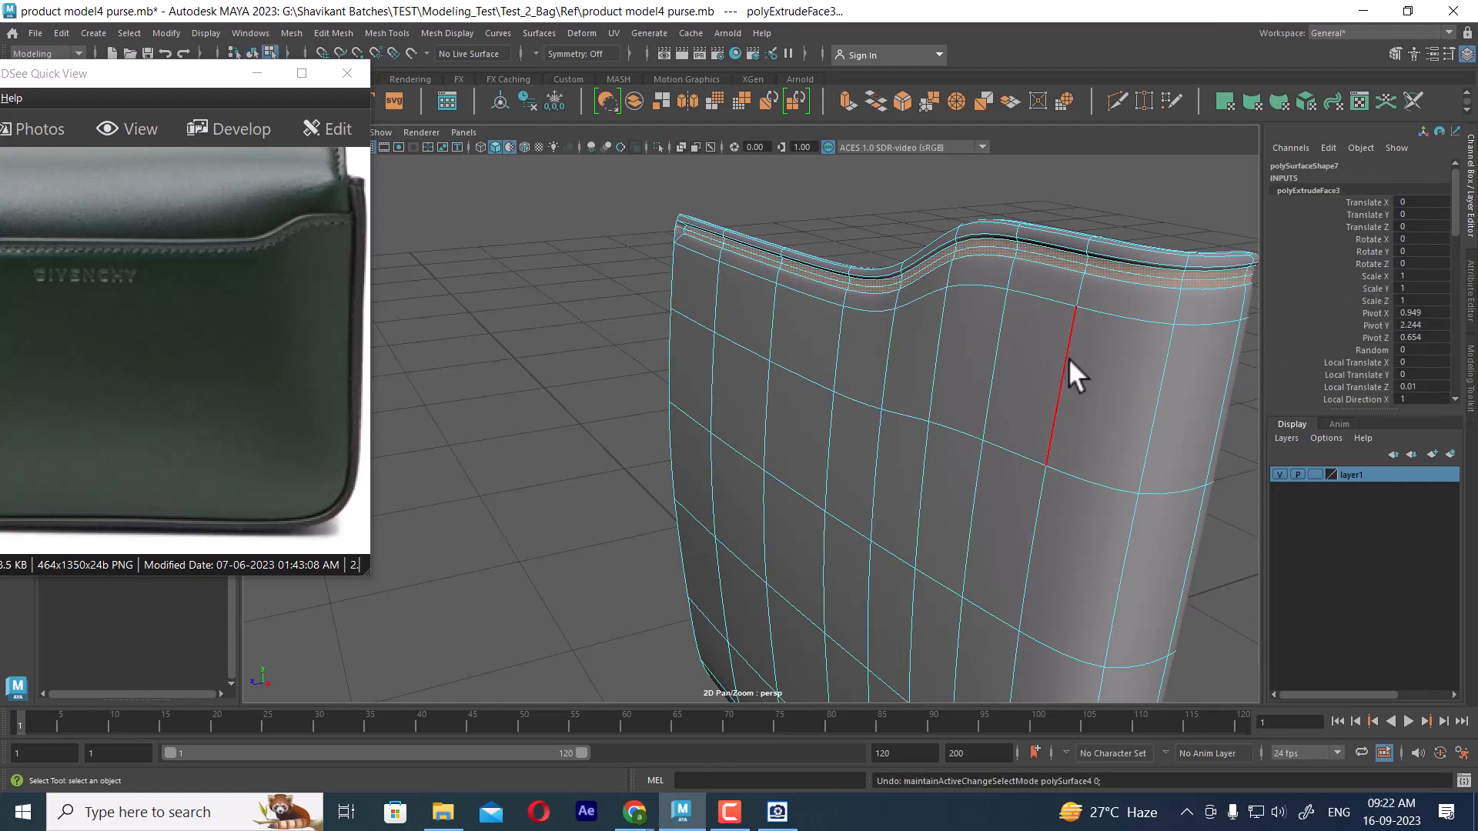
{"action": "key", "text": "ctrl+z"}
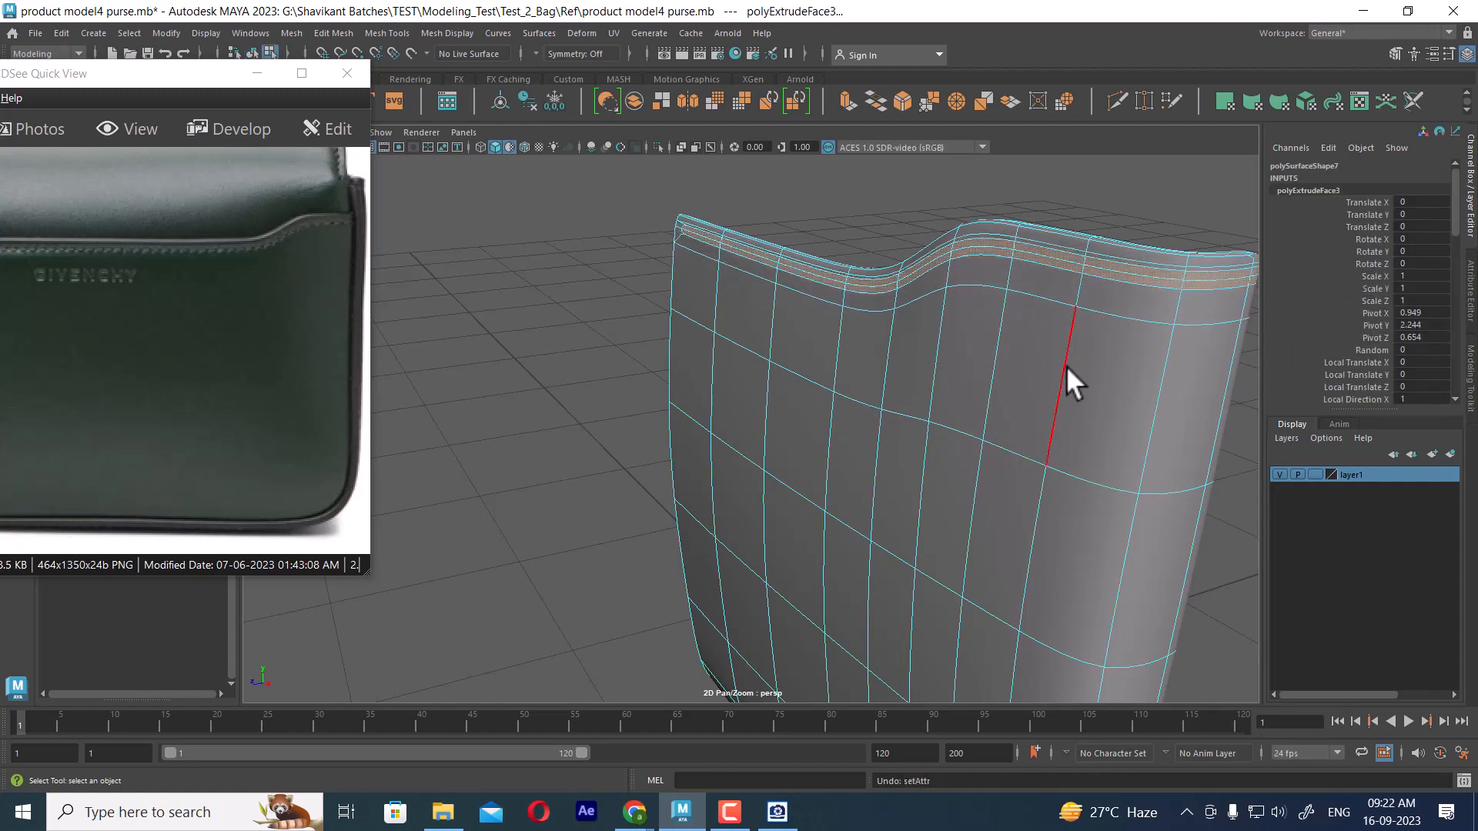
{"action": "key", "text": "ctrl+z"}
- Compare the bevelled strip in smoothed and unsmoothed display
{"action": "left_click_drag", "start_coordinate": [1062, 372], "coordinate": [1042, 375], "text": "alt"}
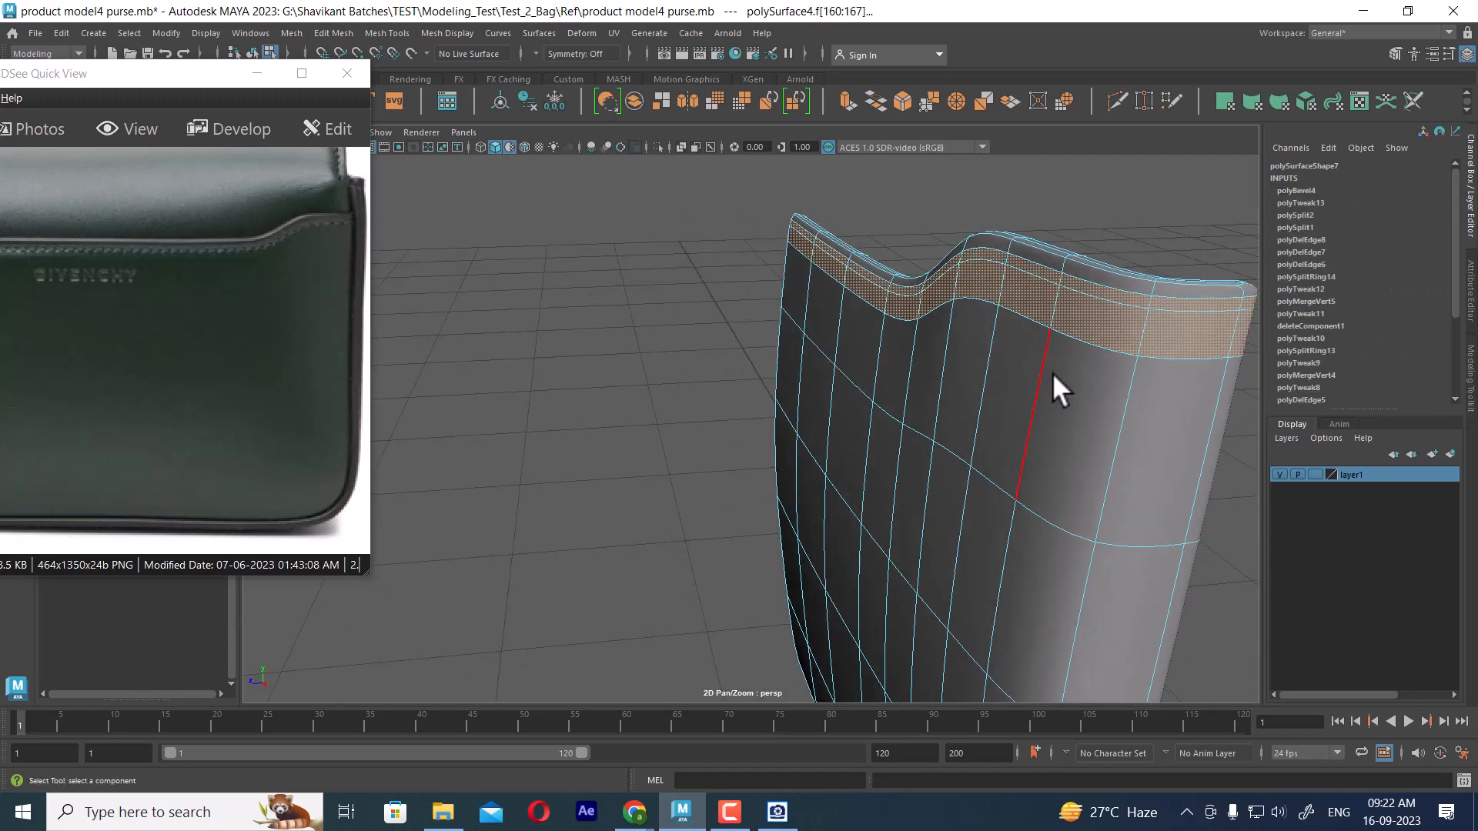
{"action": "key", "text": "1"}
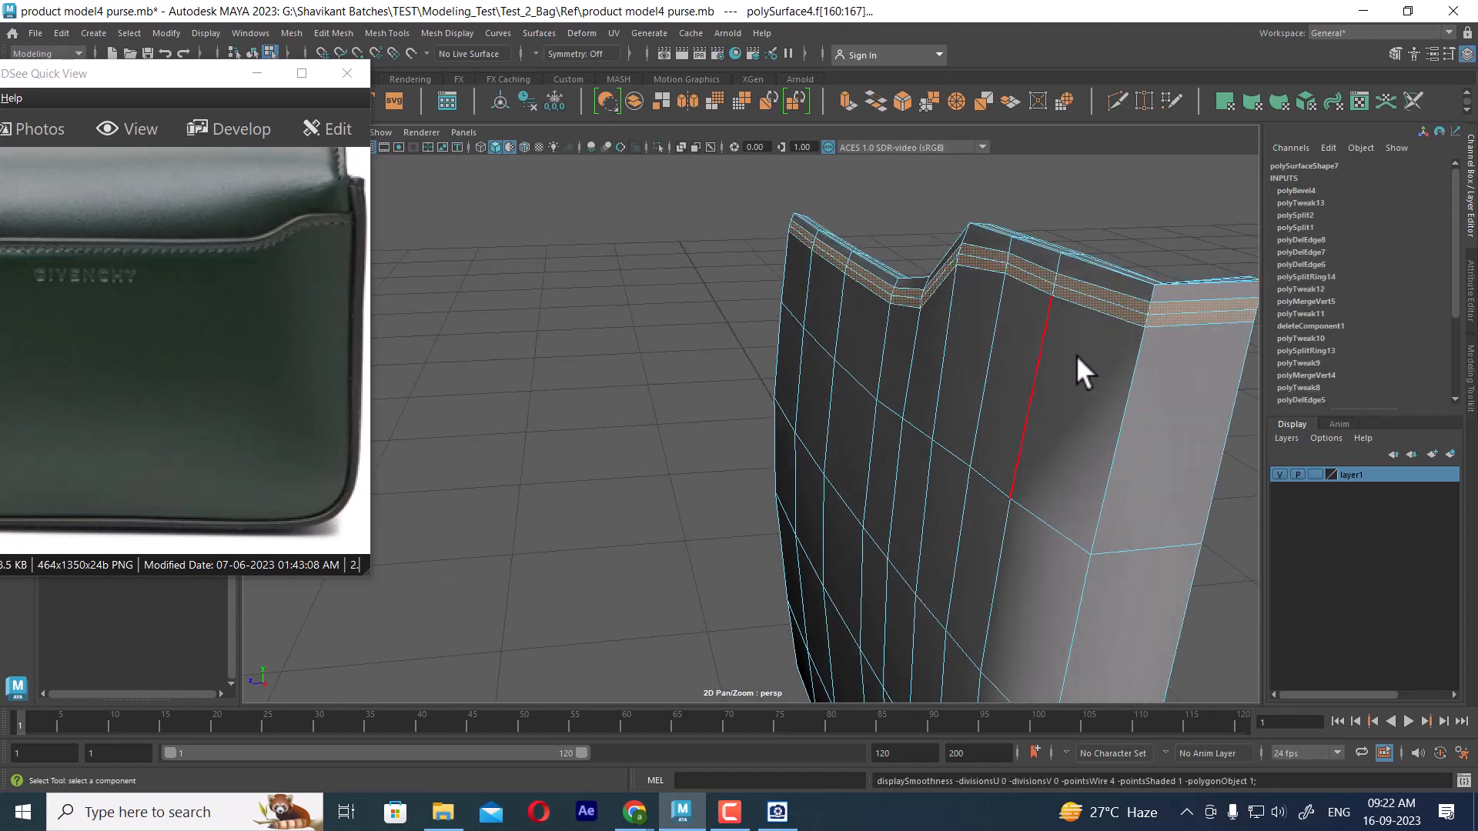
{"action": "left_click_drag", "start_coordinate": [1076, 354], "coordinate": [1050, 315], "text": "alt"}
{"action": "key", "text": "3"}
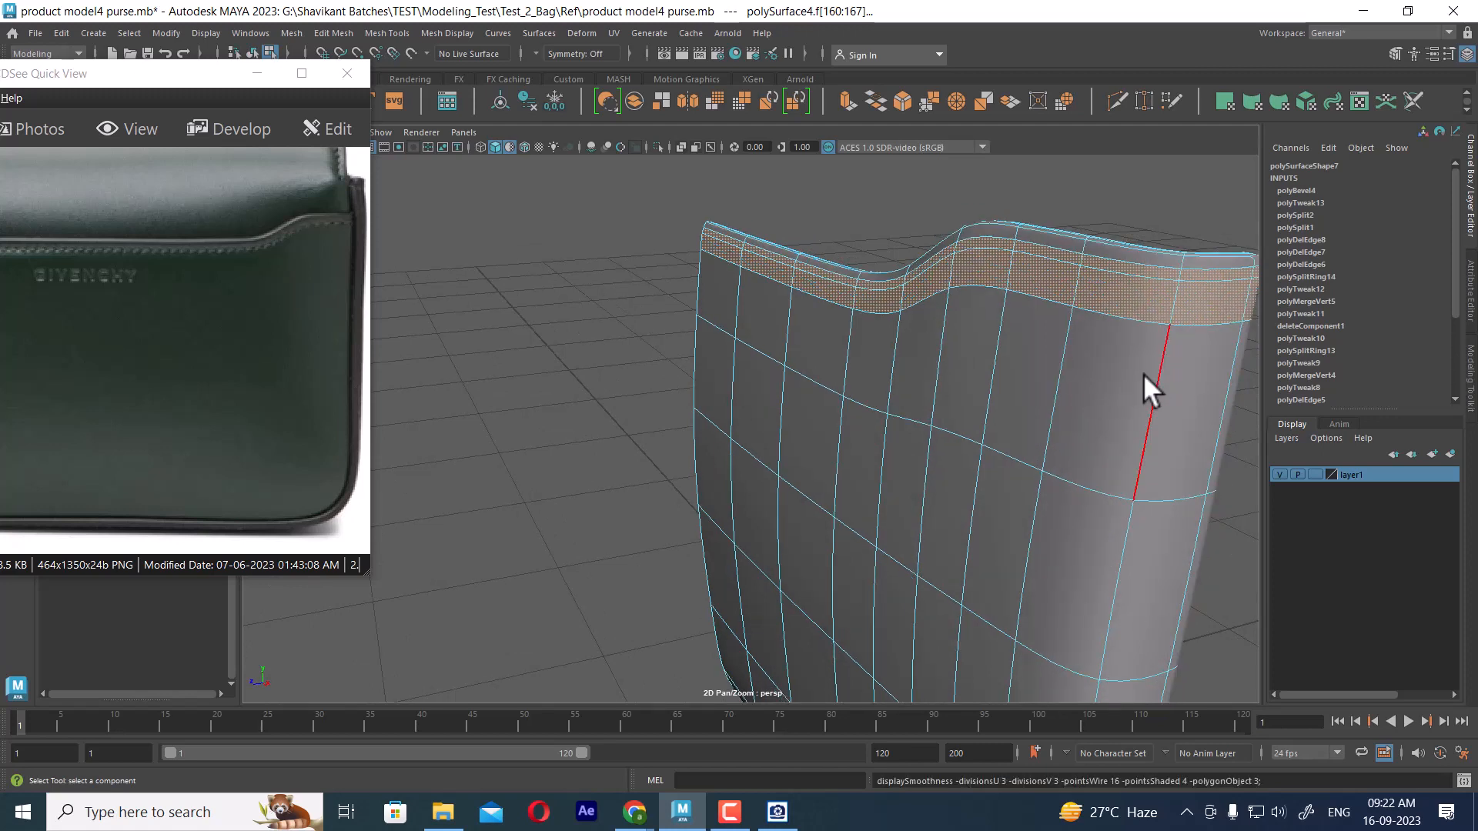
{"action": "key", "text": "1"}
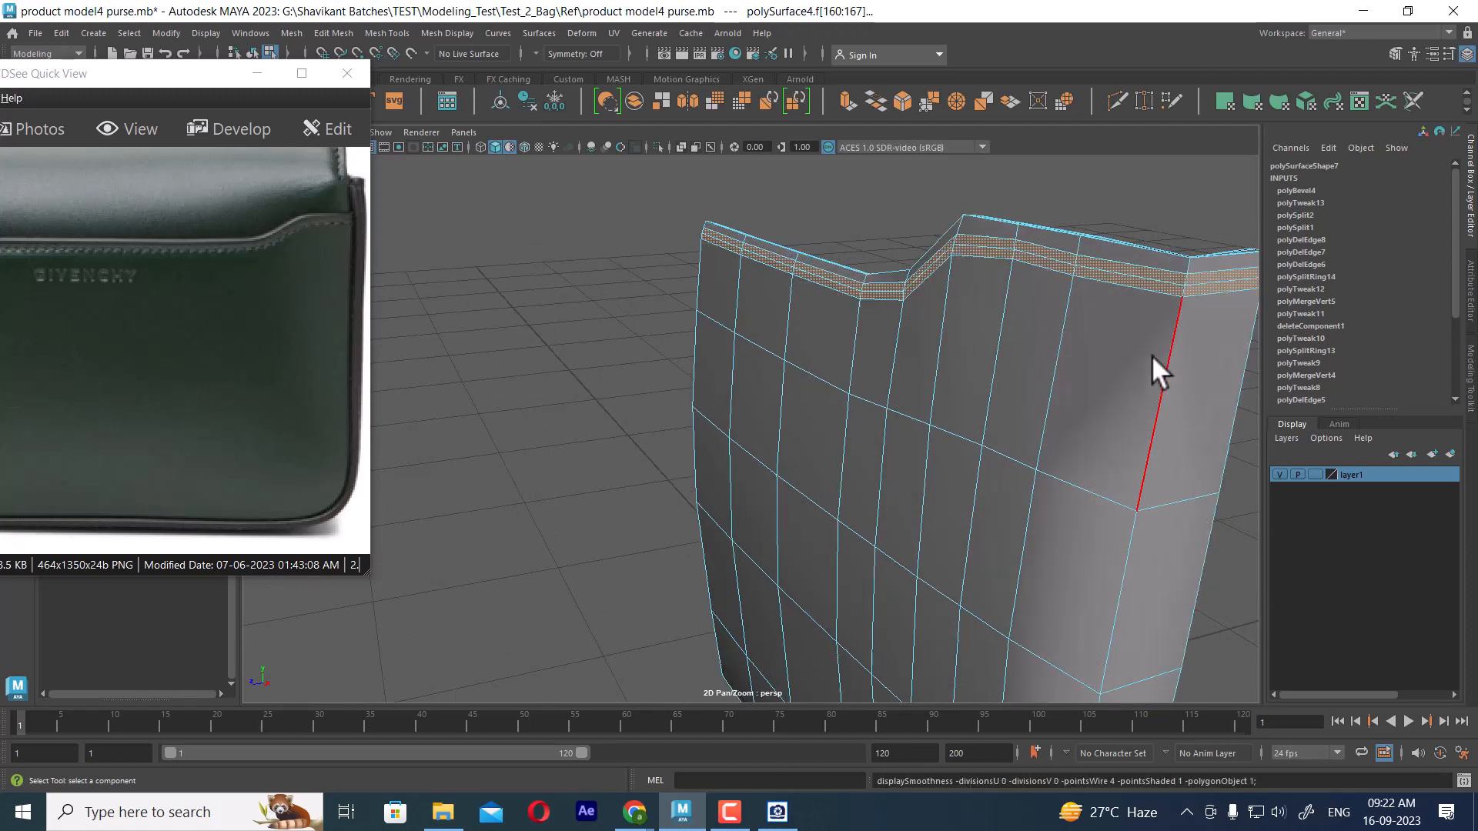
- Try moving the strip's selected faces and undo the move
{"action": "key", "text": "w"}
{"action": "left_click_drag", "start_coordinate": [1107, 353], "coordinate": [916, 291], "text": "alt"}
{"action": "key", "text": "ctrl+z"}
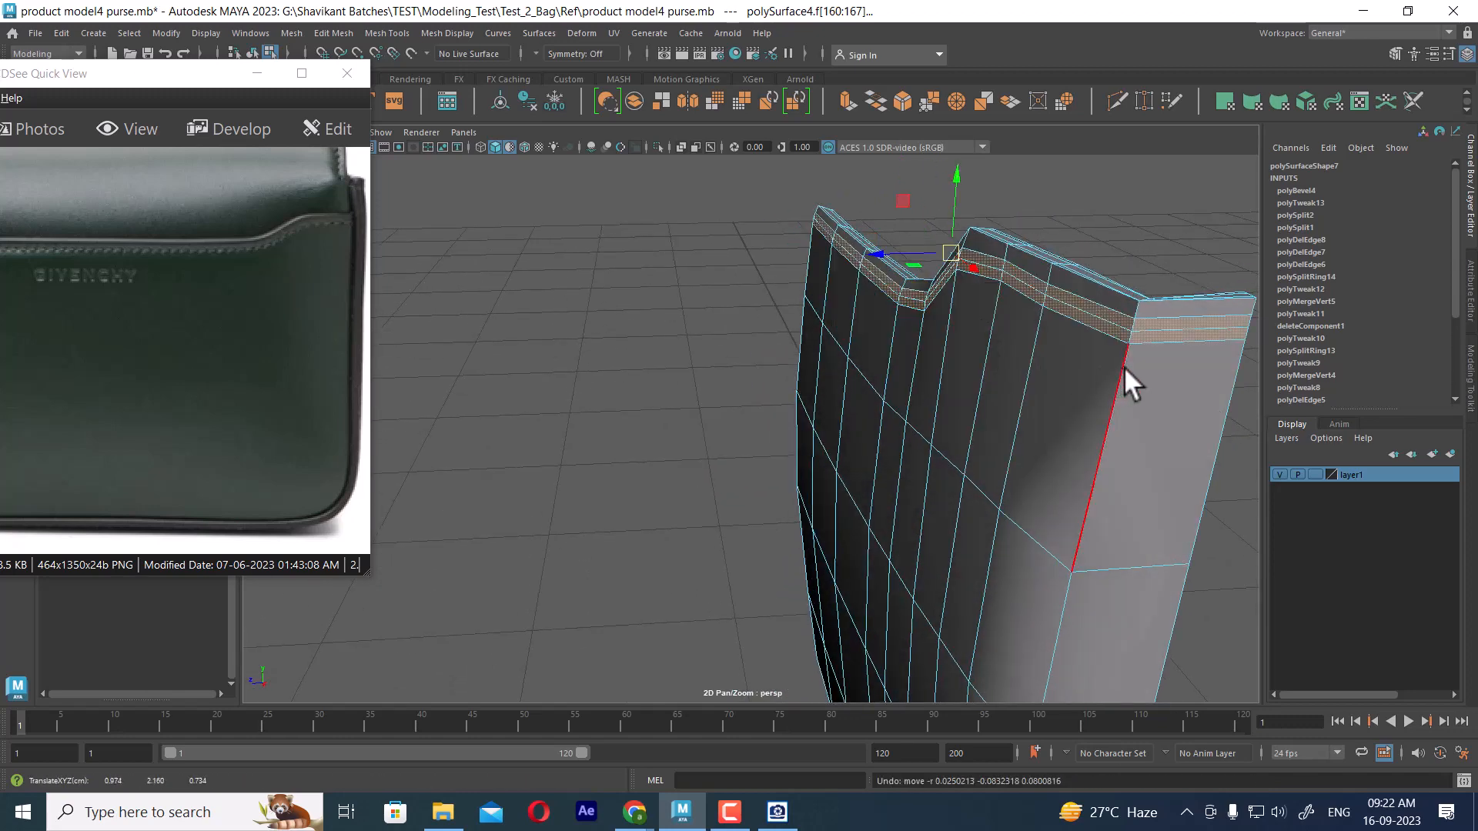
- Insert an edge loop across the panel a short distance below the bevelled strip and preview the panel smoothed
{"action": "middle_click_drag", "start_coordinate": [1124, 367], "coordinate": [1028, 250], "text": "alt"}
{"action": "right_click_drag", "start_coordinate": [1028, 249], "coordinate": [1029, 281], "text": "alt"}
{"action": "middle_click_drag", "start_coordinate": [984, 277], "coordinate": [973, 377], "text": "alt"}
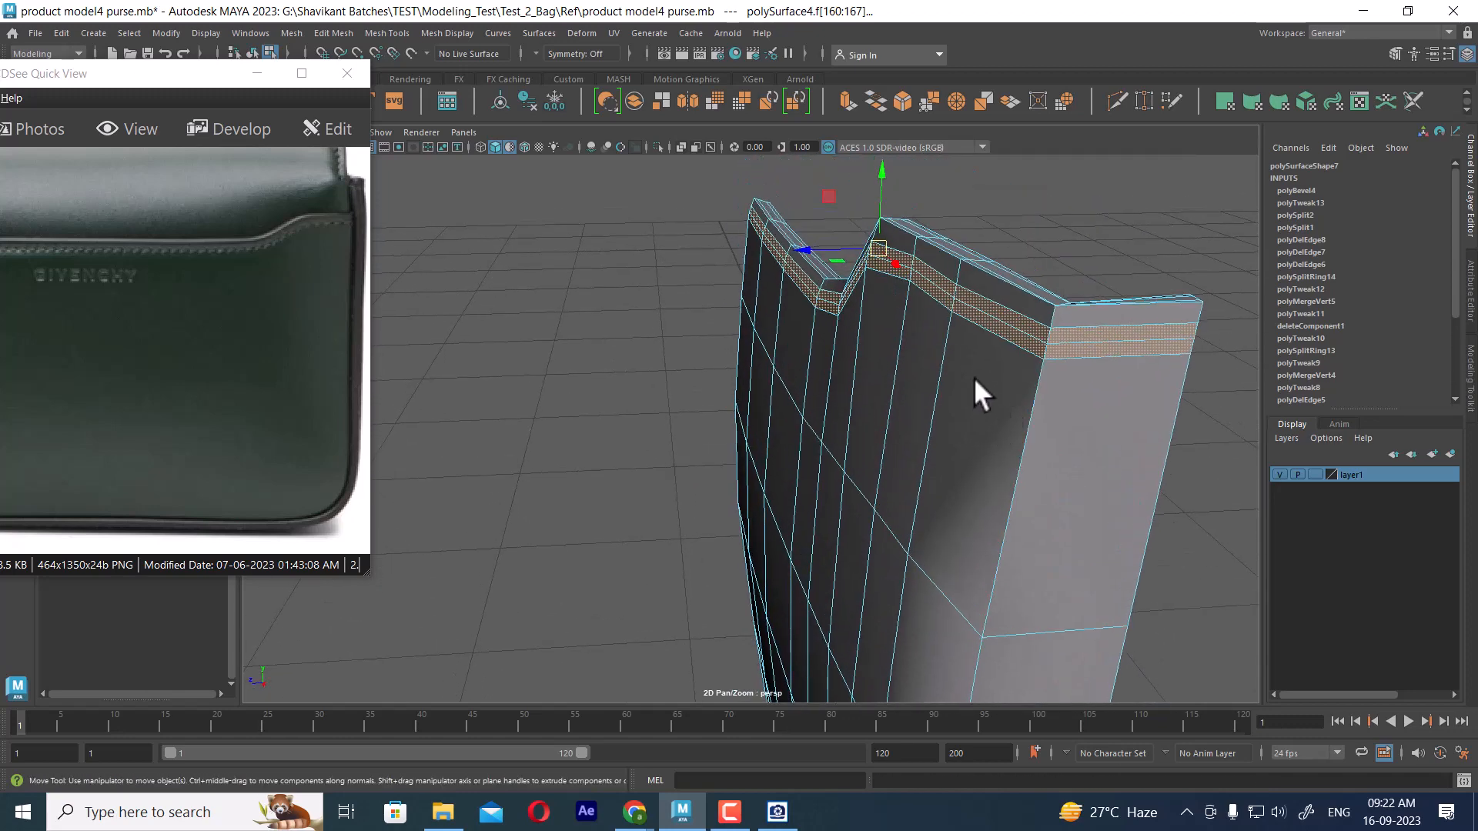
{"action": "left_click_drag", "start_coordinate": [973, 376], "coordinate": [1022, 340], "text": "alt"}
{"action": "right_click_drag", "start_coordinate": [1022, 340], "coordinate": [1107, 321]}
{"action": "right_click", "coordinate": [1167, 337], "text": "shift"}
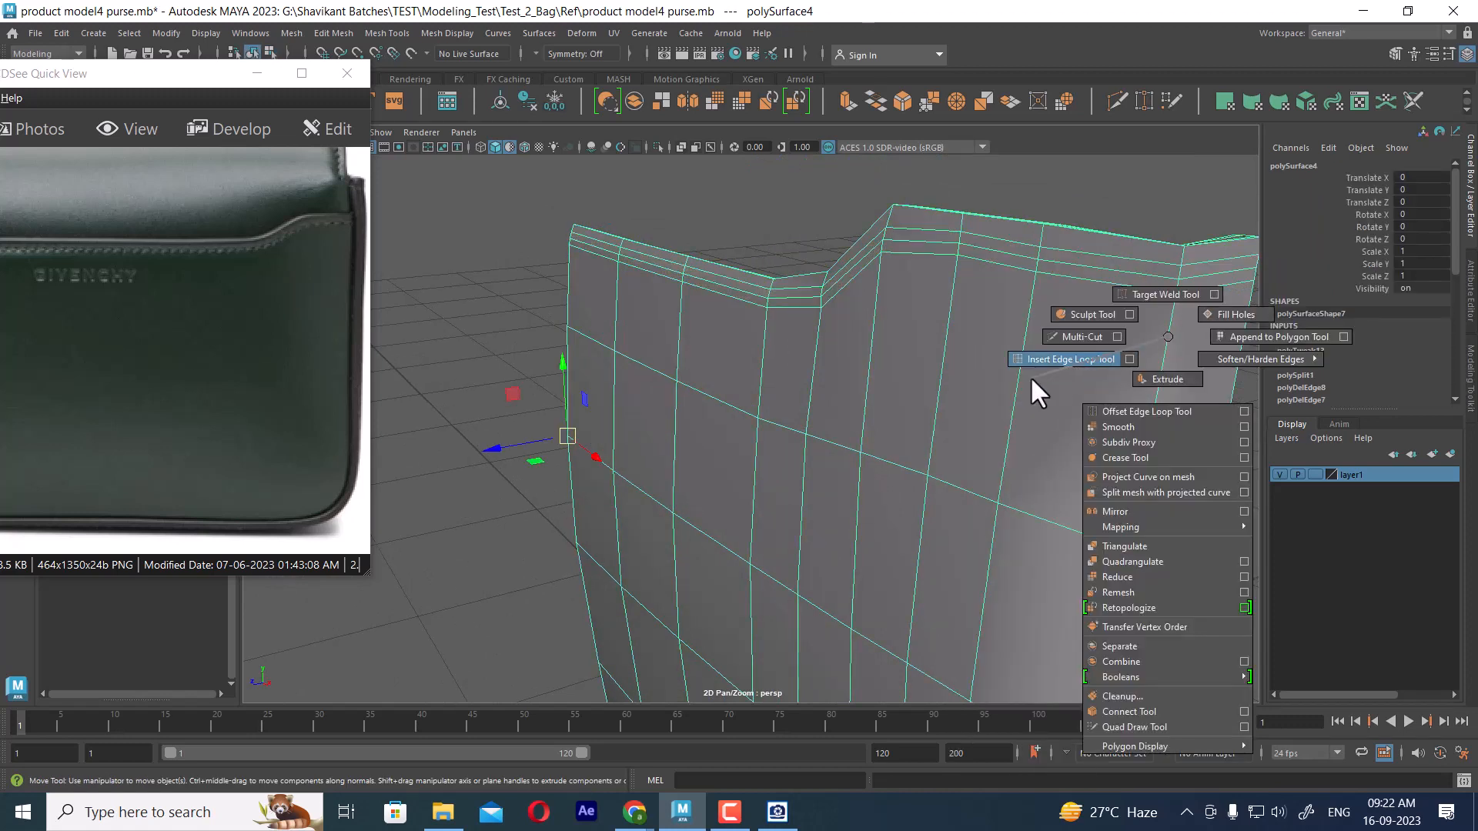
{"action": "left_click", "coordinate": [1047, 360]}
{"action": "left_click_drag", "start_coordinate": [1166, 317], "coordinate": [1166, 319]}
{"action": "key", "text": "3"}
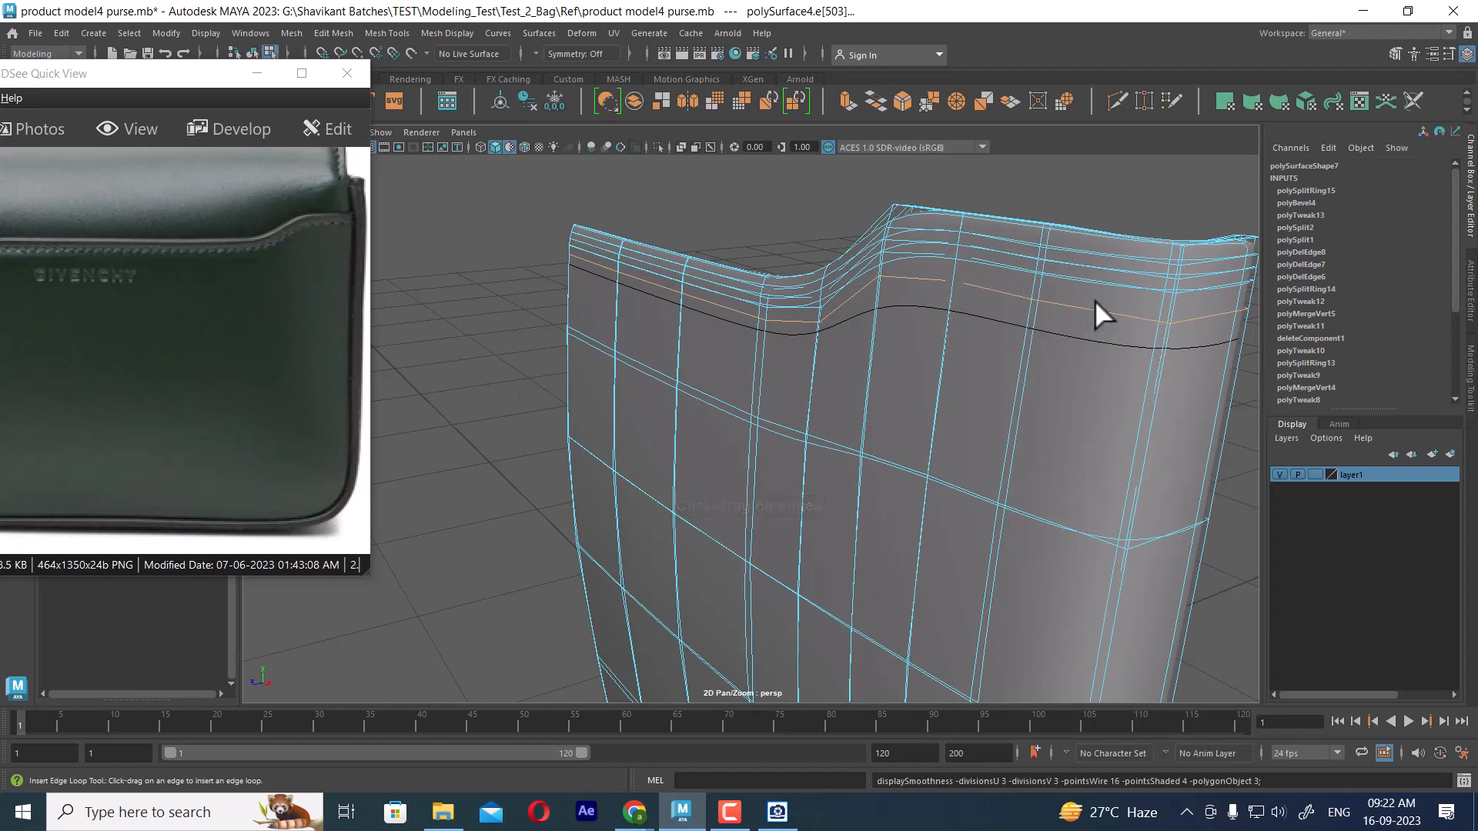
- Select the middle edge loop of the bevelled strip below the pocket panel's rim and convert it to its adjoining faces
{"action": "key", "text": "w"}
{"action": "right_click", "coordinate": [1106, 210]}
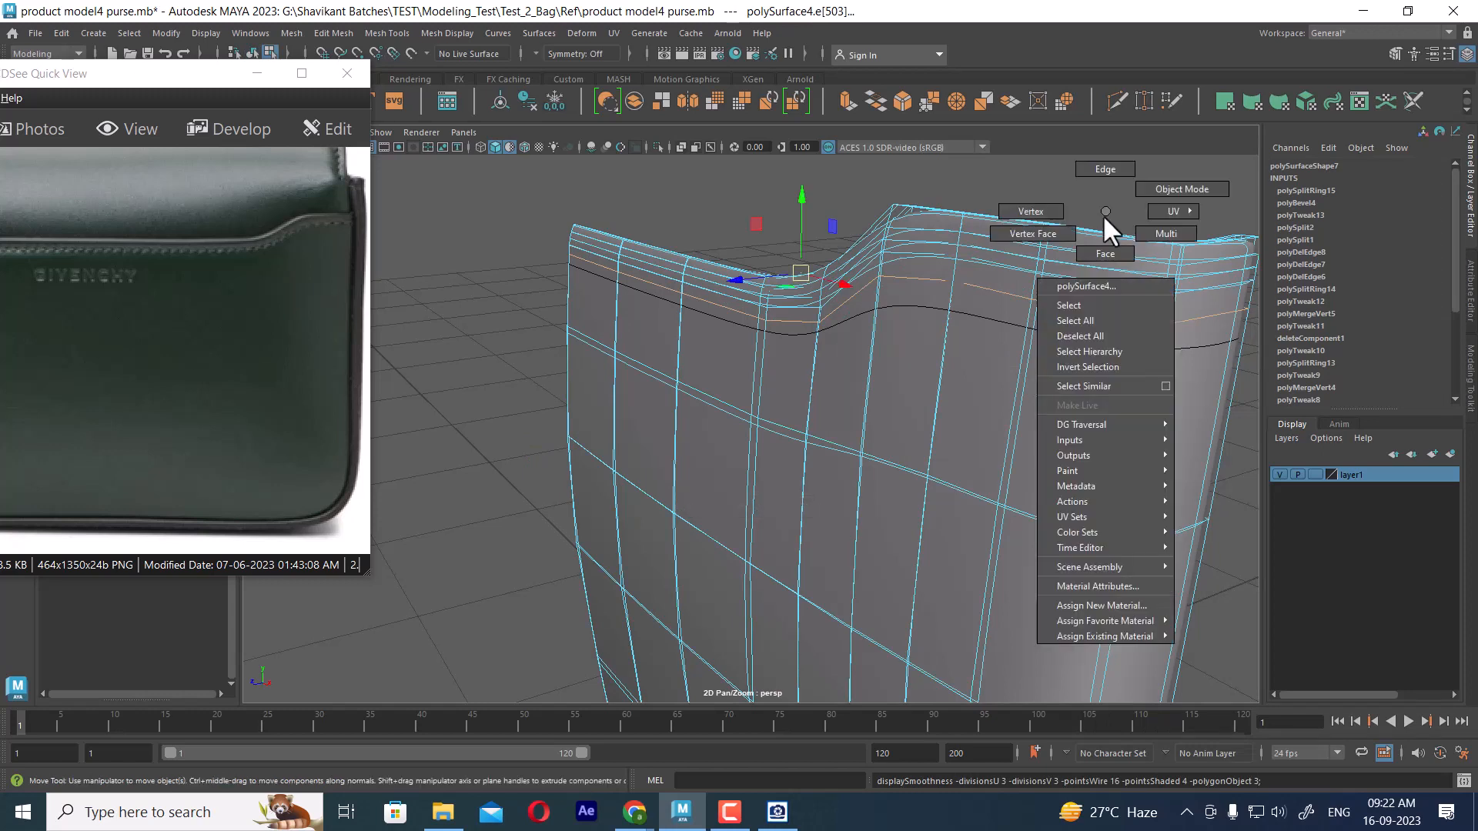
{"action": "right_click_drag", "start_coordinate": [1101, 250], "coordinate": [1097, 189]}
{"action": "double_click", "coordinate": [1089, 264]}
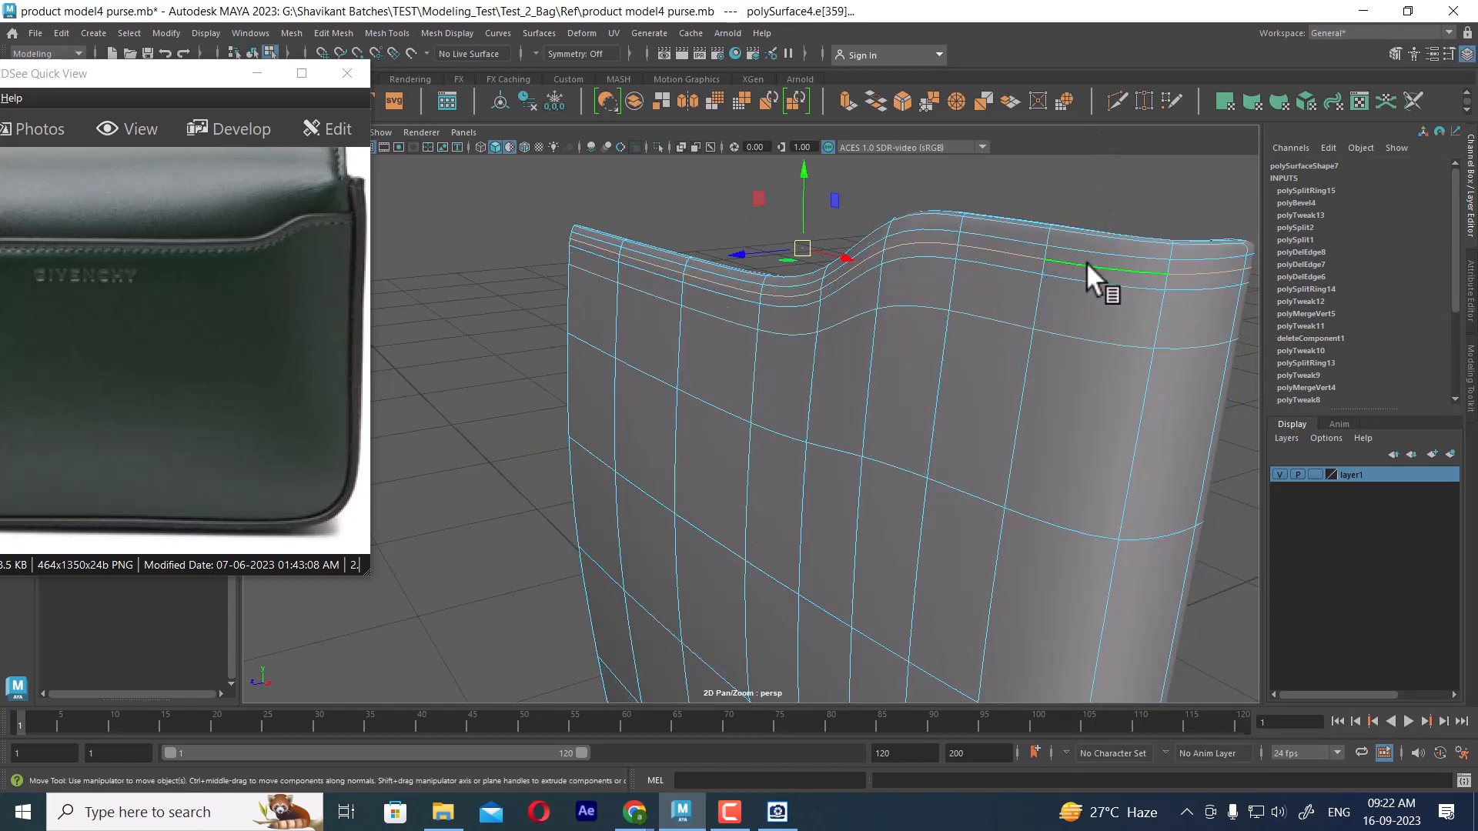
{"action": "right_click", "coordinate": [1112, 204], "text": "ctrl"}
{"action": "left_click", "coordinate": [1108, 245]}
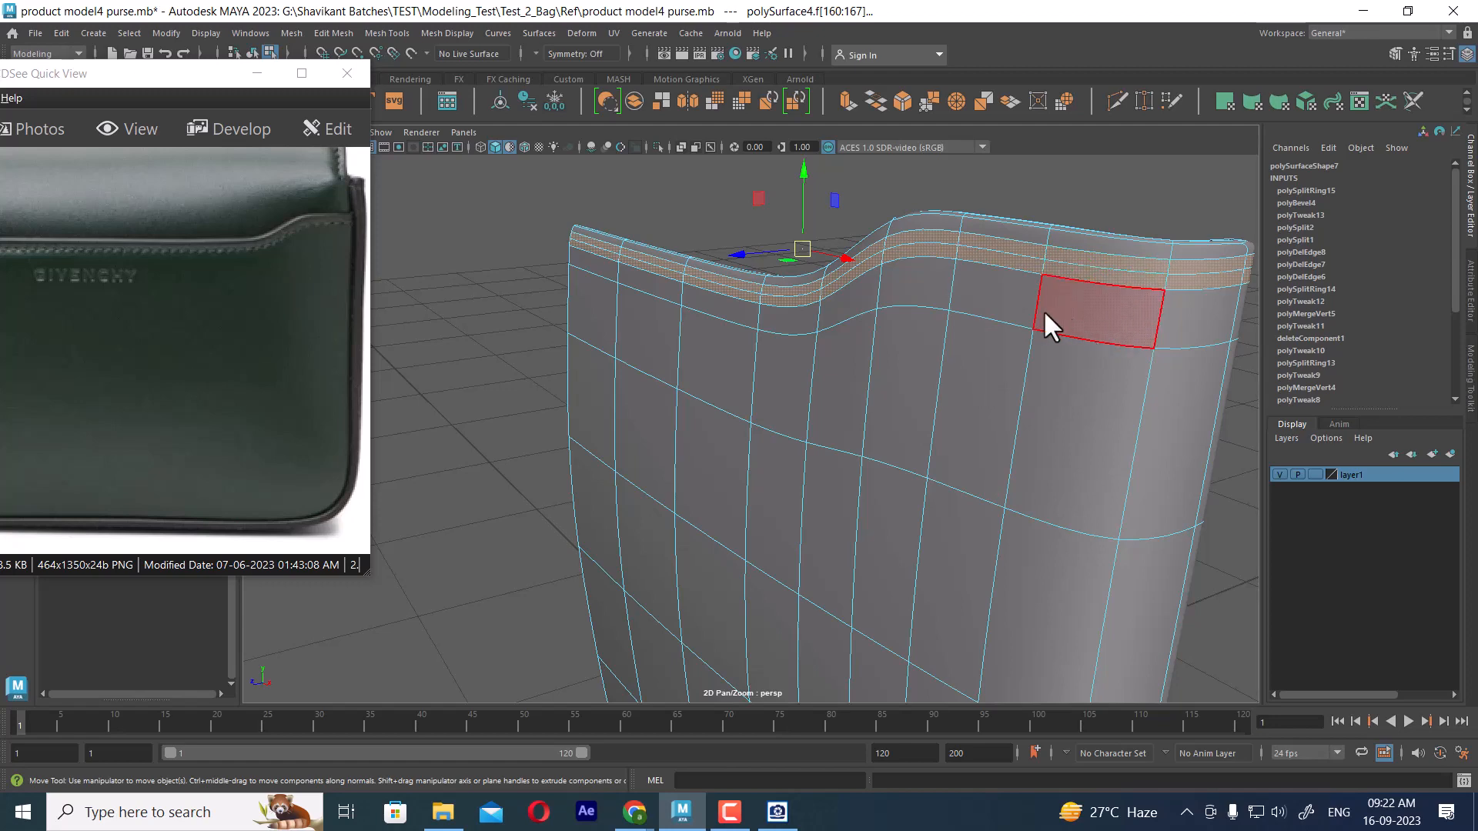
- Extrude the strip's selected faces with an offset of 0.01 and a local translate Z of 0.01
{"action": "scroll", "coordinate": [958, 325], "scroll_direction": "down", "scroll_amount": 3}
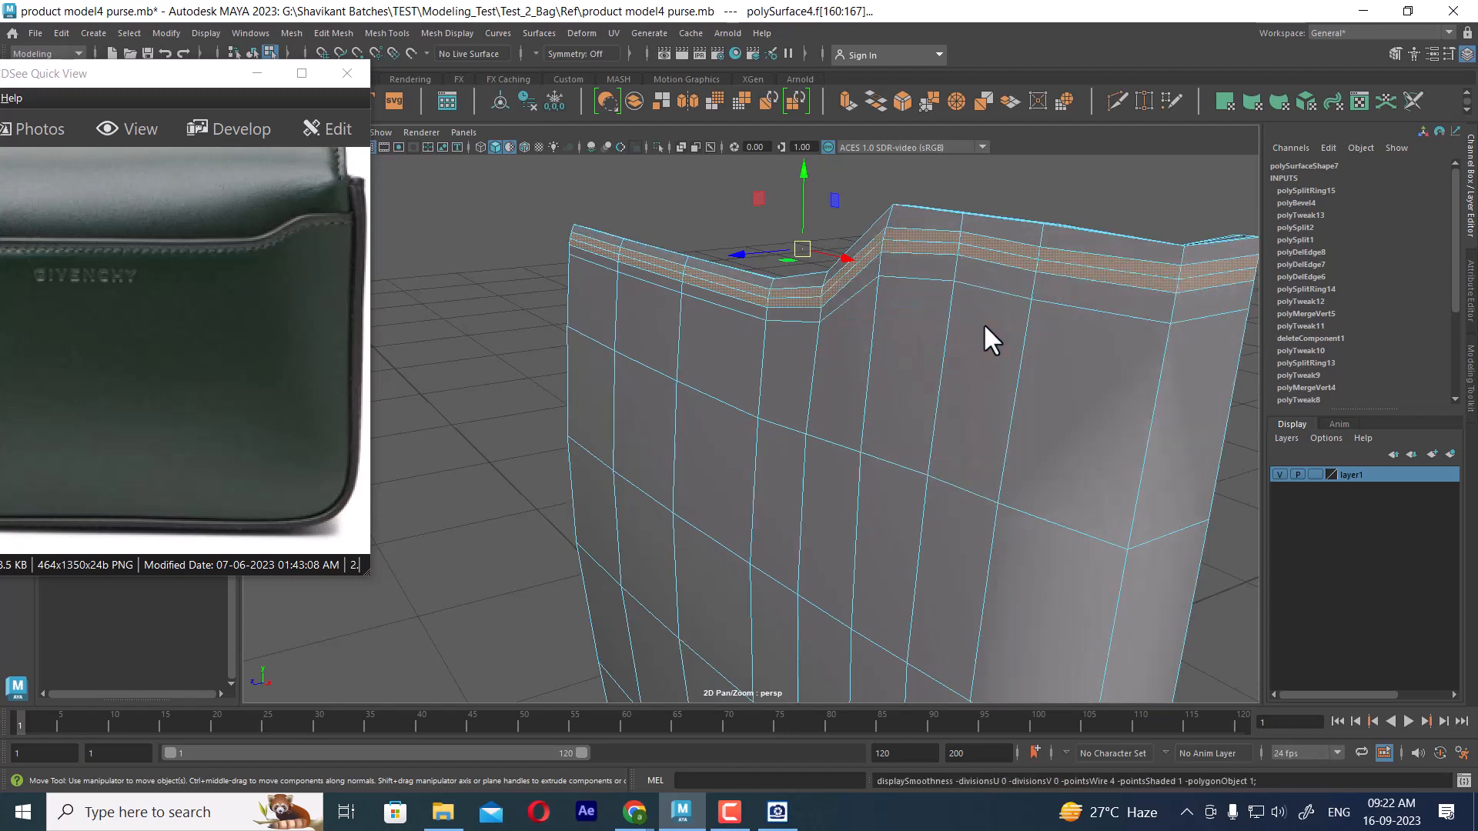
{"action": "left_click_drag", "start_coordinate": [1043, 280], "coordinate": [1001, 306], "text": "alt"}
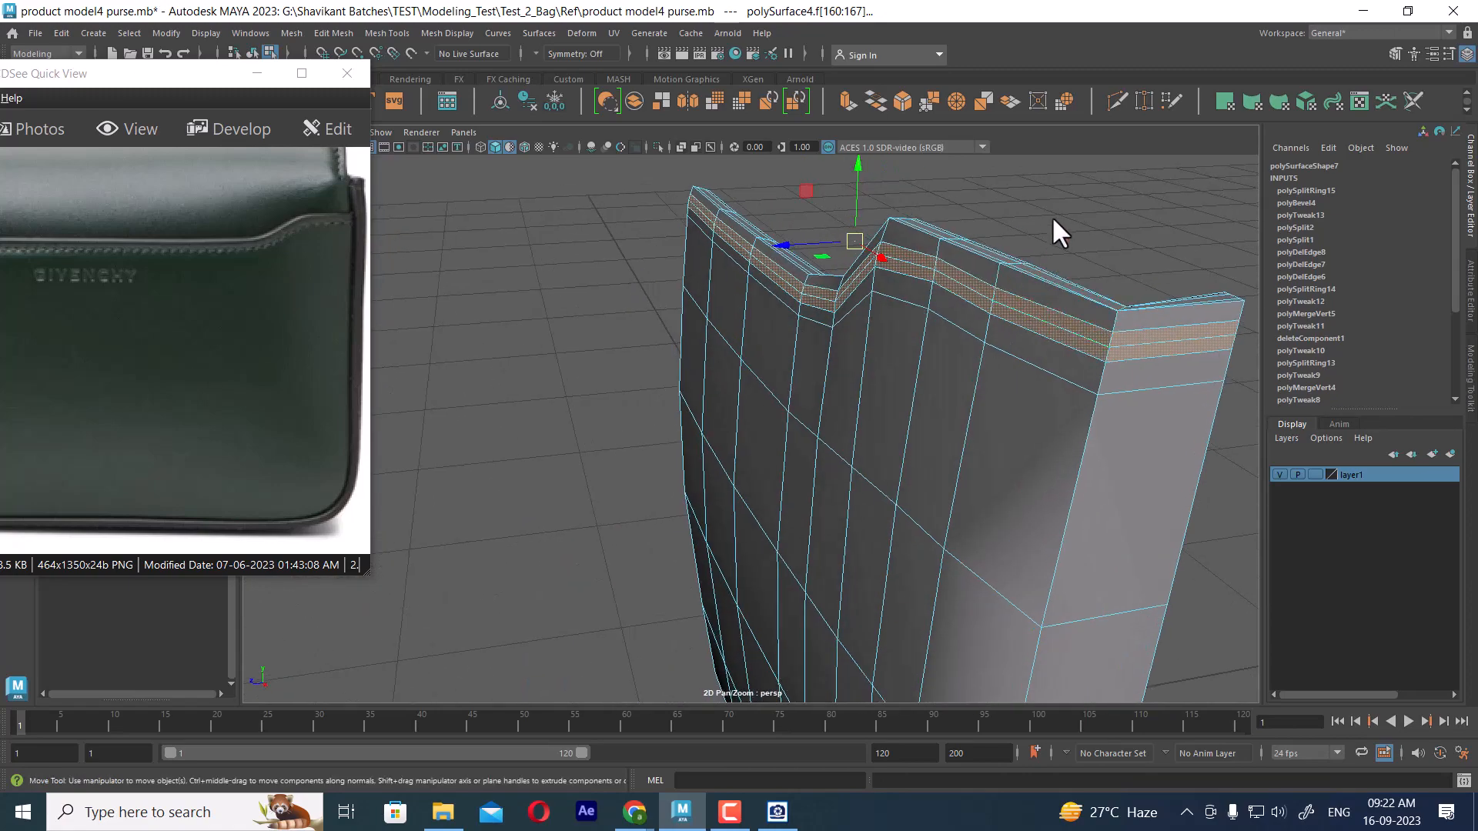
{"action": "right_click_drag", "start_coordinate": [1051, 219], "coordinate": [1050, 260], "text": "shift"}
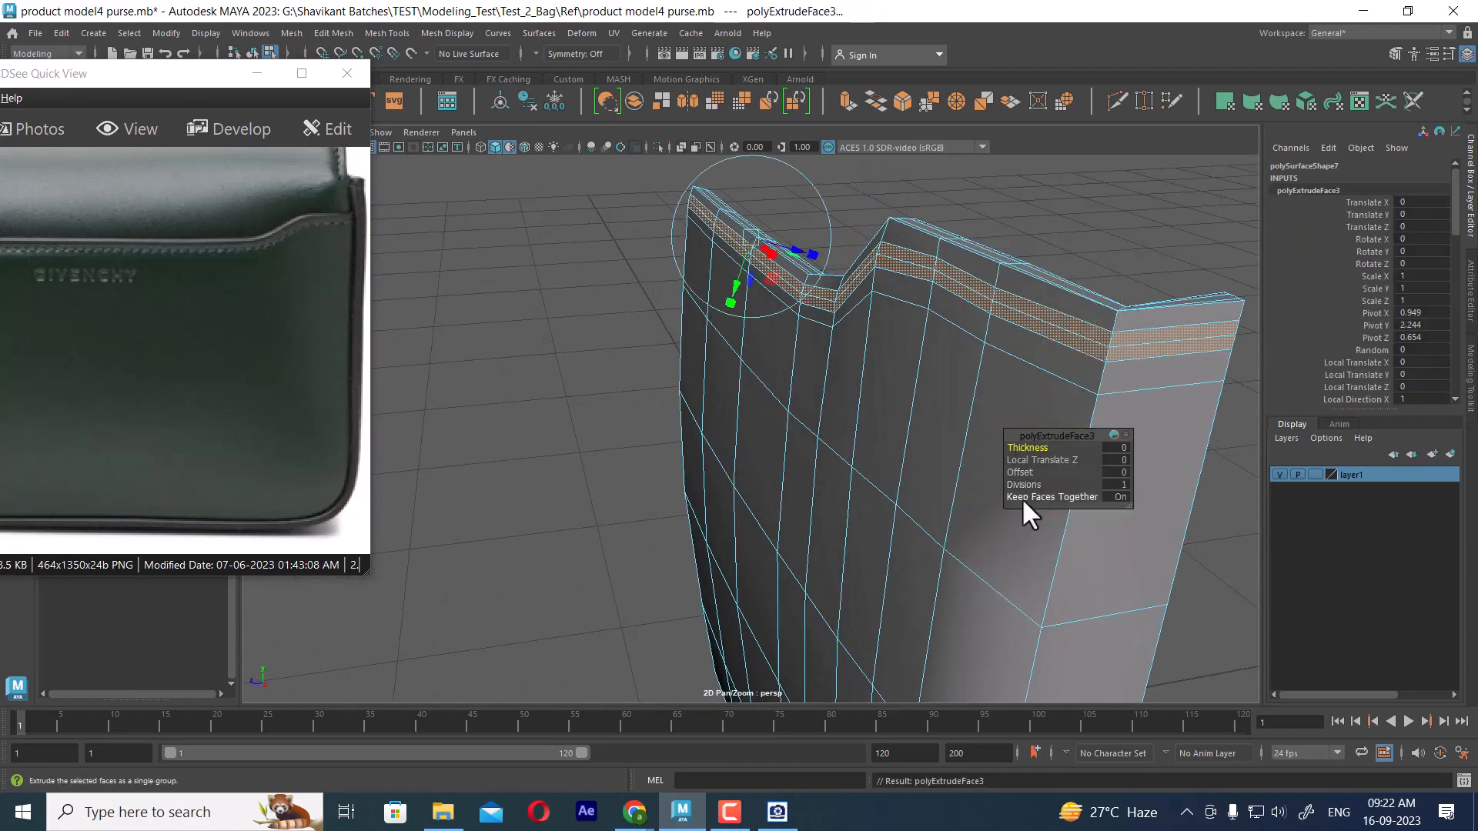
{"action": "left_click_drag", "start_coordinate": [1023, 469], "coordinate": [1025, 469]}
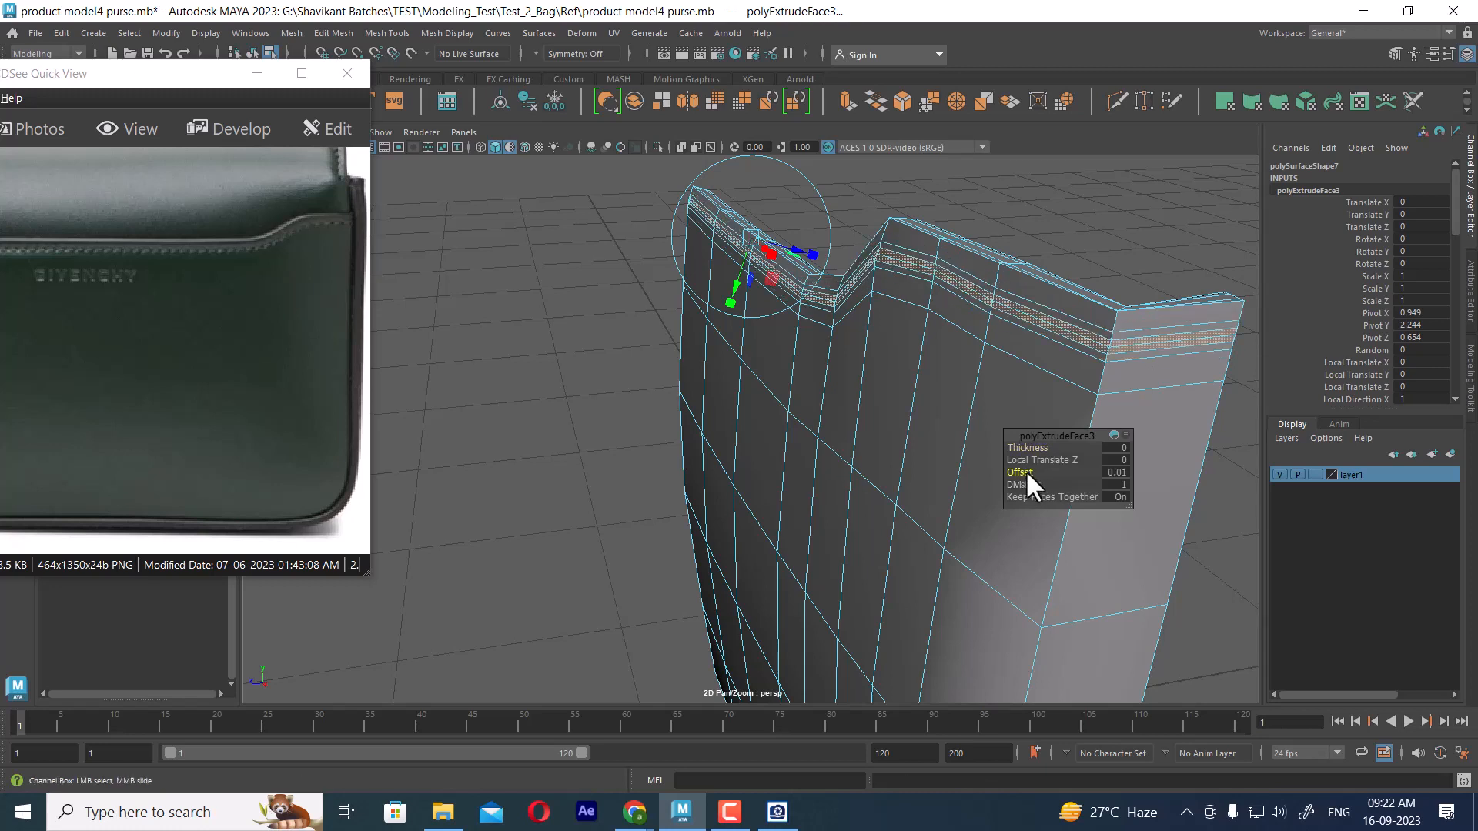
{"action": "left_click", "coordinate": [1039, 459]}
{"action": "left_click_drag", "start_coordinate": [1039, 458], "coordinate": [964, 362]}
- Preview the pocket panel smoothed and examine the extruded trim strip along the rim
{"action": "right_click_drag", "start_coordinate": [963, 363], "coordinate": [933, 284], "text": "alt"}
{"action": "key", "text": "3"}
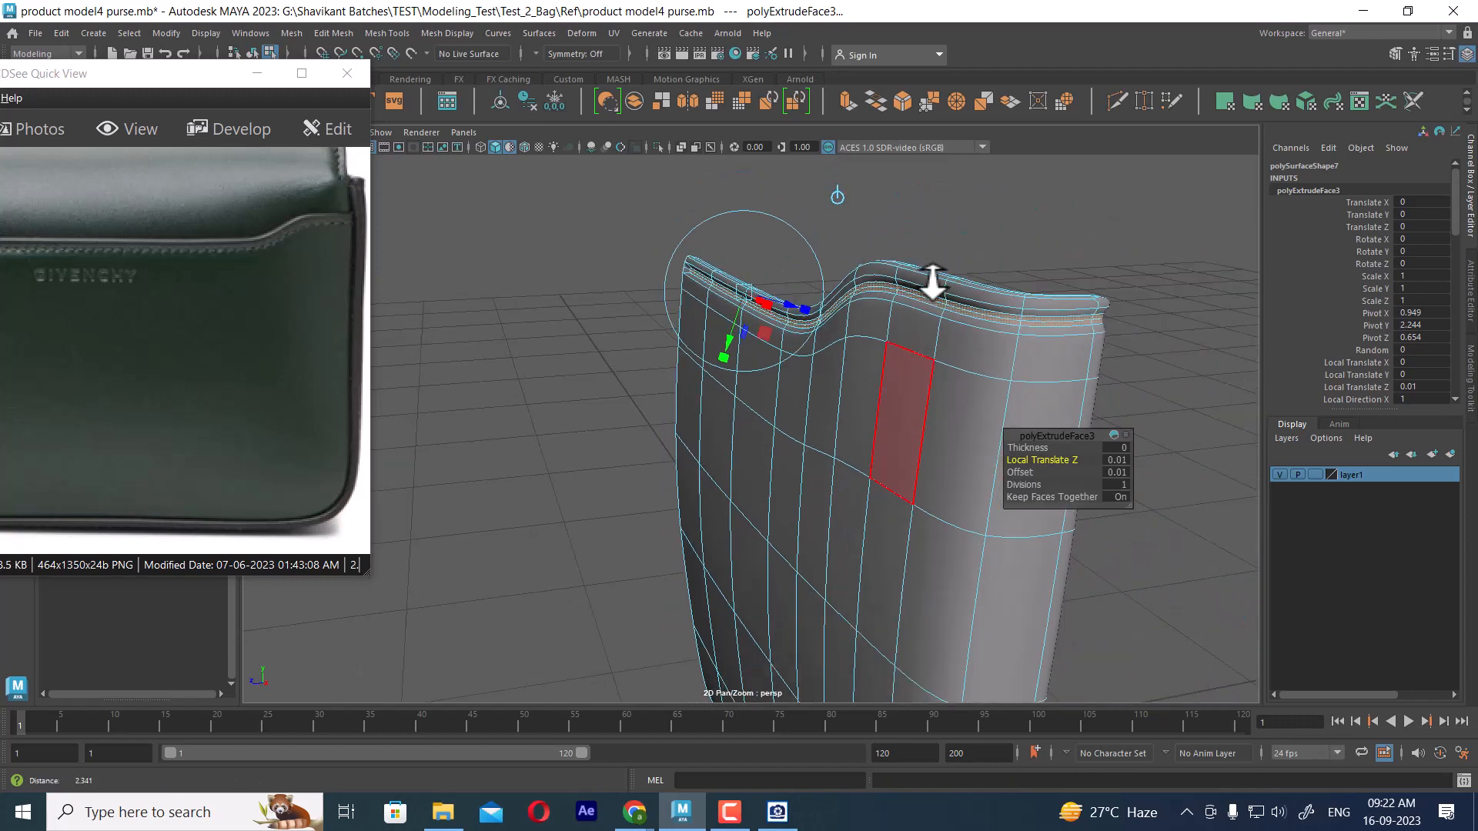
{"action": "left_click_drag", "start_coordinate": [933, 284], "coordinate": [982, 305], "text": "alt"}
{"action": "right_click_drag", "start_coordinate": [982, 305], "coordinate": [1143, 141], "text": "alt"}
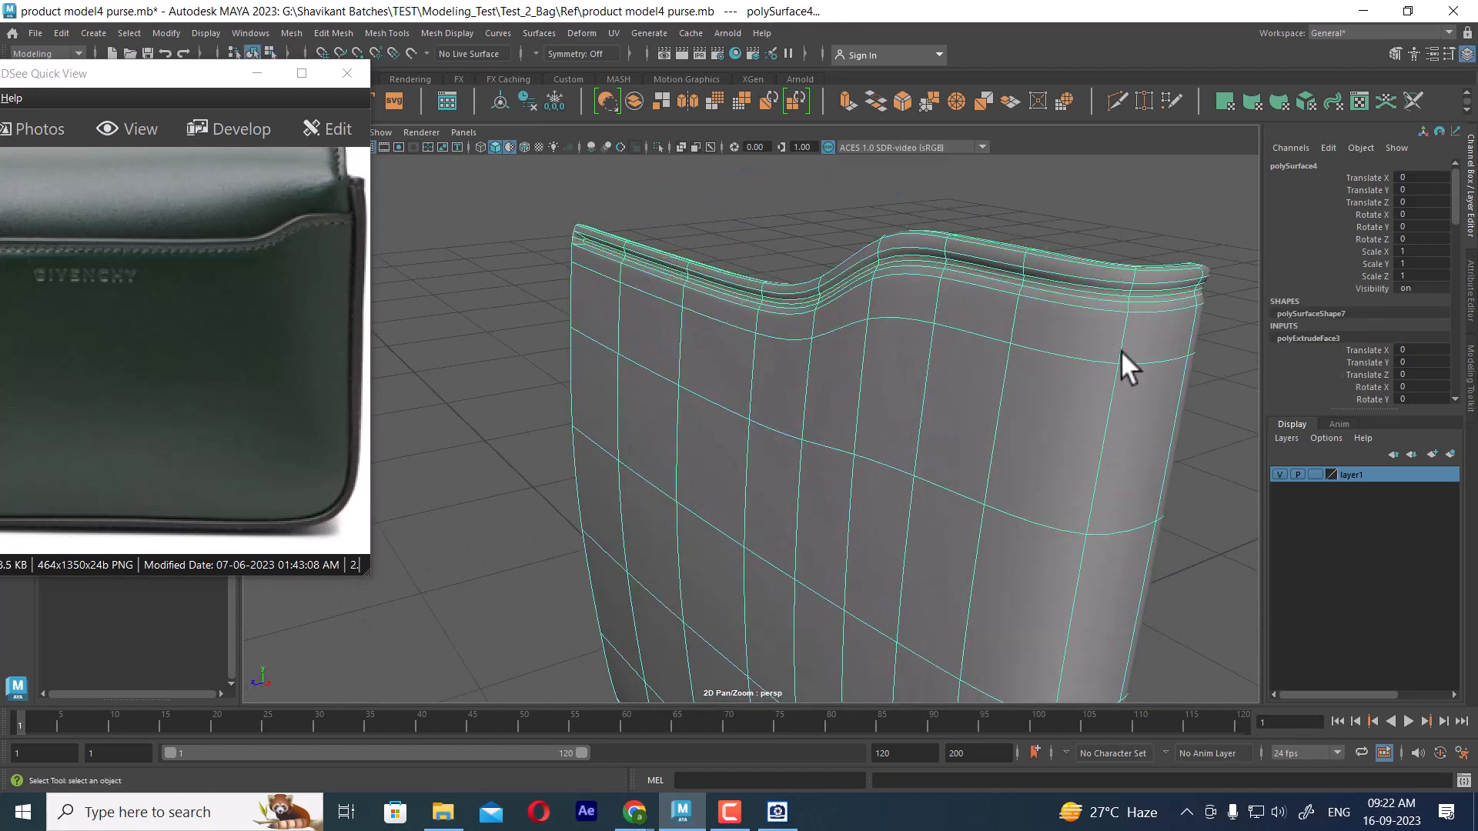
{"action": "left_click", "coordinate": [1143, 242]}
{"action": "right_click_drag", "start_coordinate": [1051, 474], "coordinate": [986, 336], "text": "alt"}
{"action": "left_click_drag", "start_coordinate": [986, 336], "coordinate": [944, 418], "text": "alt"}
{"action": "middle_click_drag", "start_coordinate": [661, 398], "coordinate": [884, 381], "text": "alt"}
{"action": "right_click_drag", "start_coordinate": [884, 382], "coordinate": [989, 429], "text": "alt"}
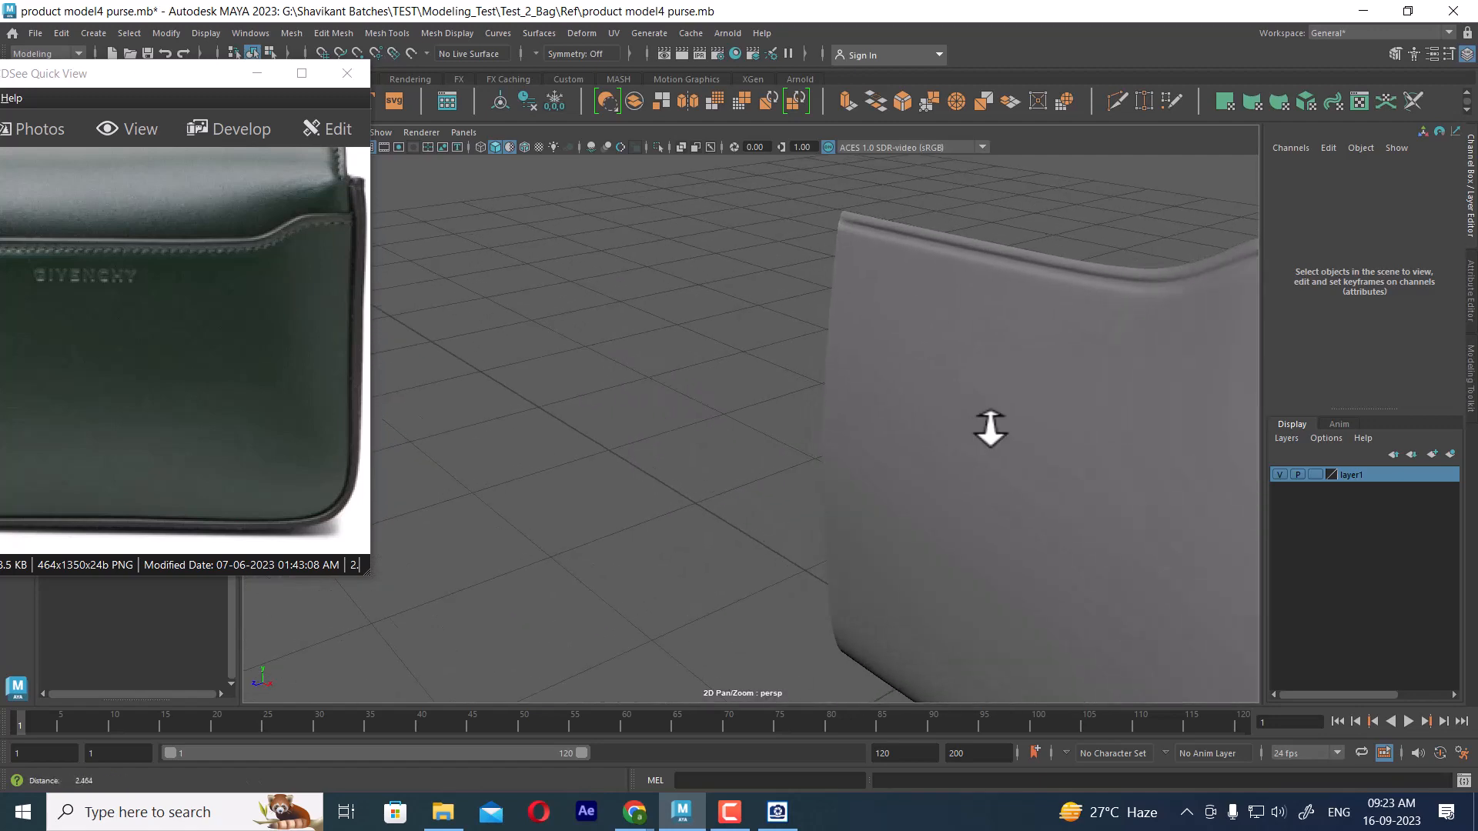
- Delete the extruded strip's end faces at the front wall of the panel's centre end
{"action": "left_click", "coordinate": [916, 291]}
{"action": "right_click_drag", "start_coordinate": [916, 291], "coordinate": [921, 354], "text": "alt"}
{"action": "middle_click_drag", "start_coordinate": [921, 354], "coordinate": [920, 456], "text": "alt"}
{"action": "right_click_drag", "start_coordinate": [933, 304], "coordinate": [957, 372], "text": "alt"}
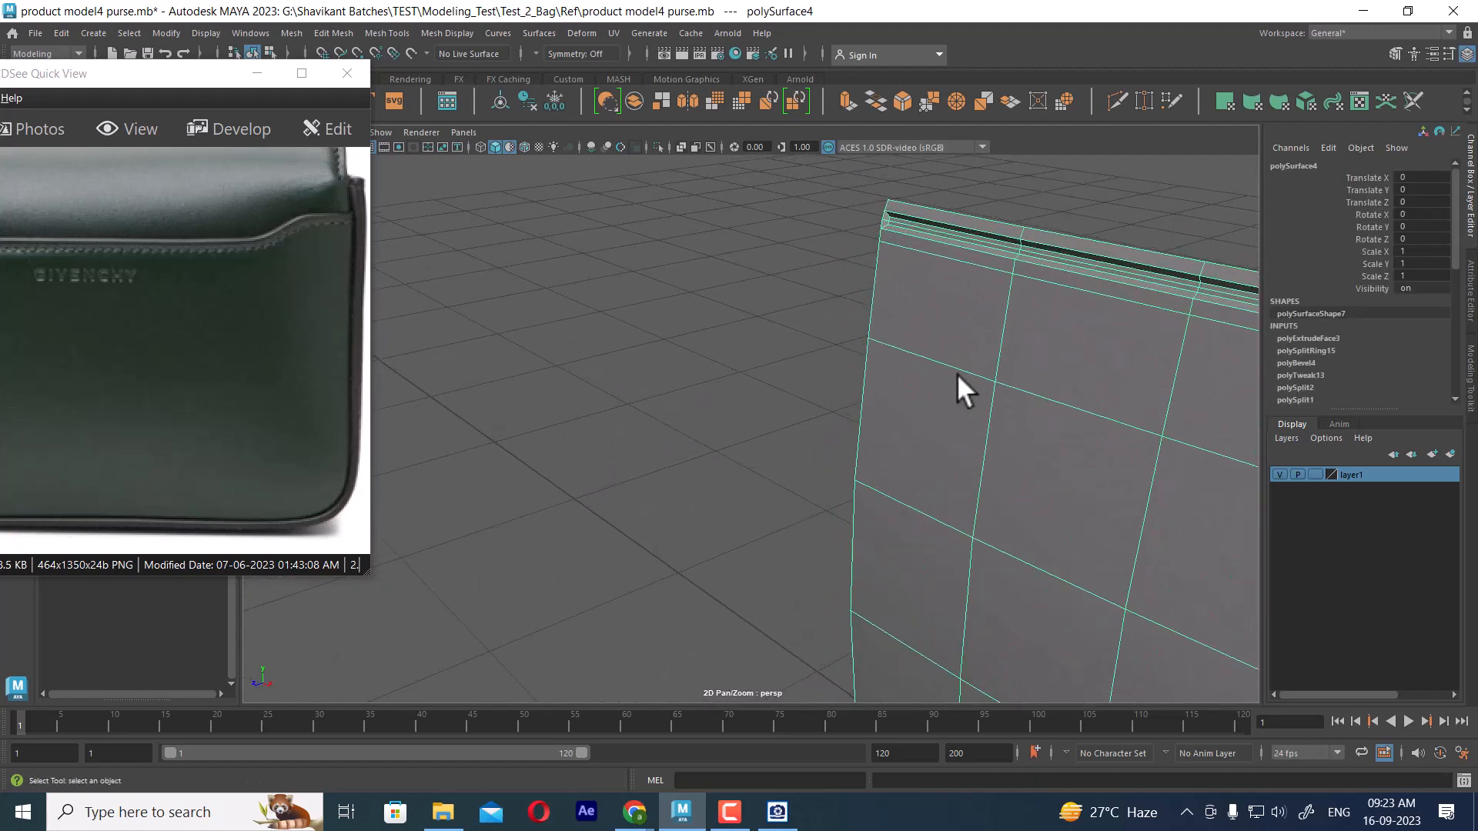
{"action": "middle_click_drag", "start_coordinate": [958, 373], "coordinate": [912, 447], "text": "alt"}
{"action": "right_click_drag", "start_coordinate": [935, 462], "coordinate": [1016, 637], "text": "alt"}
{"action": "middle_click_drag", "start_coordinate": [916, 239], "coordinate": [957, 300], "text": "alt"}
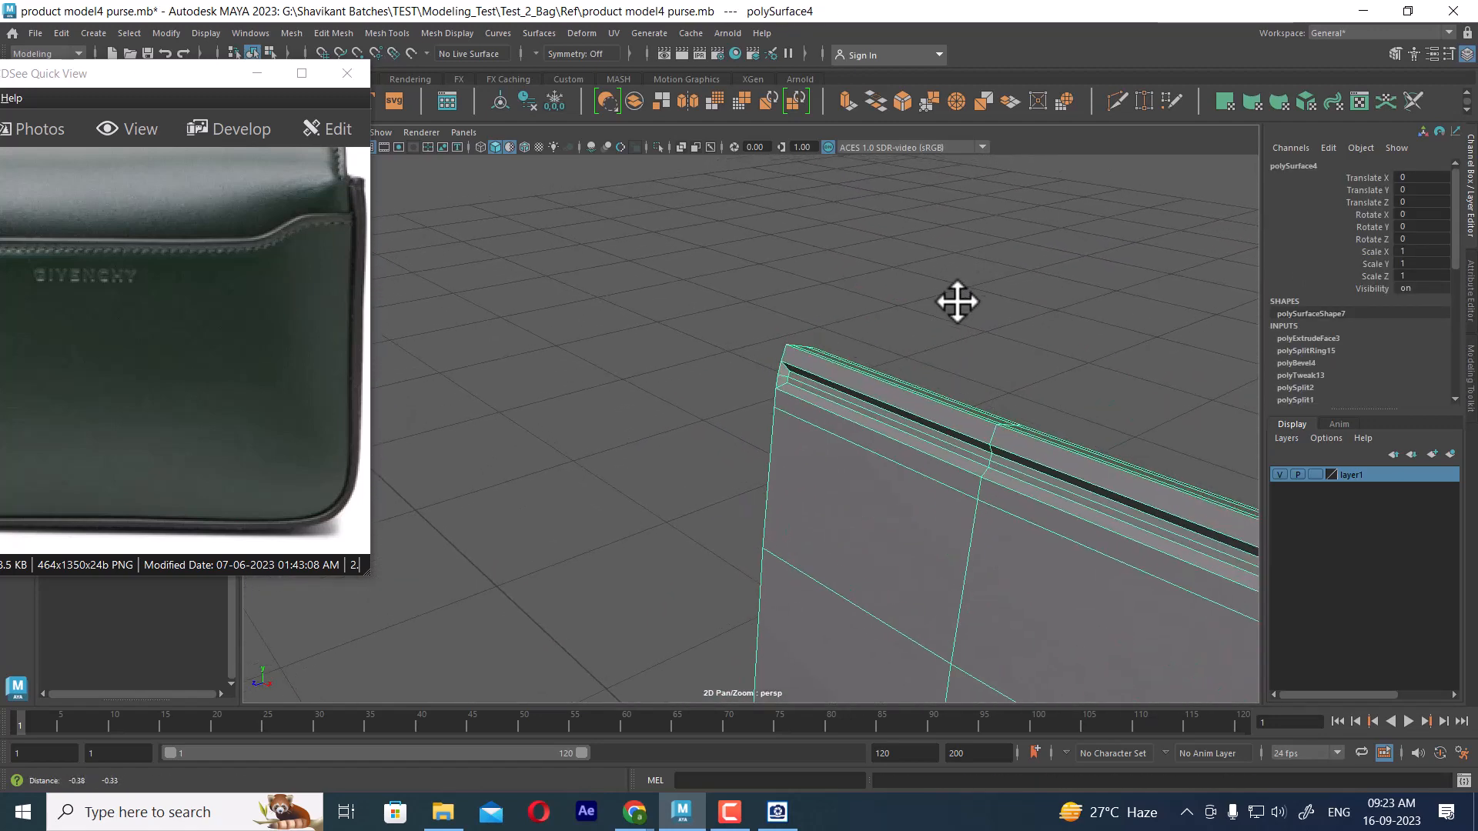
{"action": "right_click_drag", "start_coordinate": [957, 300], "coordinate": [990, 438], "text": "alt"}
{"action": "right_click_drag", "start_coordinate": [945, 242], "coordinate": [937, 291]}
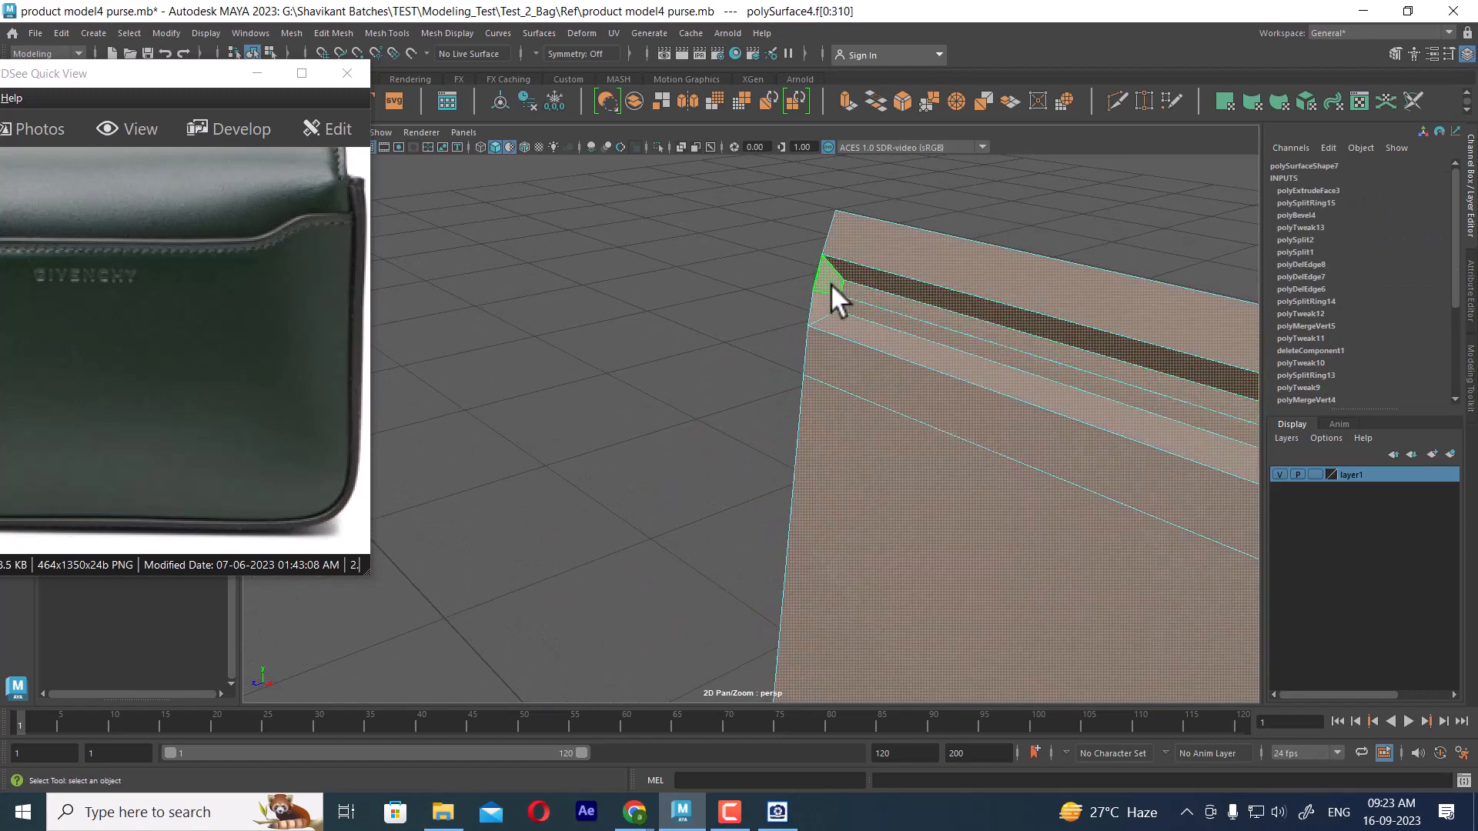
{"action": "left_click", "coordinate": [830, 283]}
{"action": "left_click", "coordinate": [822, 311], "text": "shift"}
{"action": "key", "text": "Delete"}
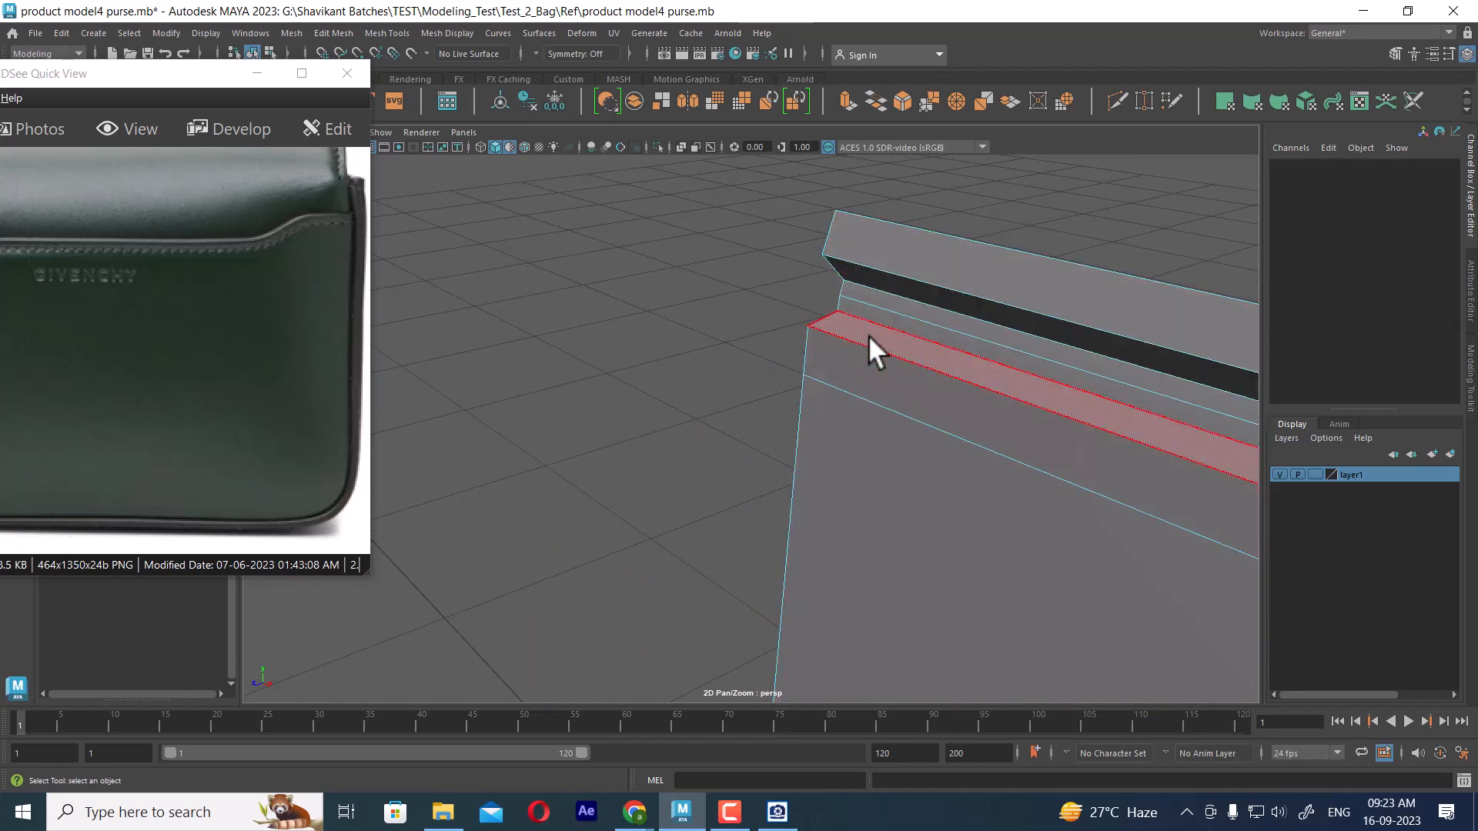
- Delete the strip's remaining end faces on the back wall of the panel's centre end
{"action": "left_click_drag", "start_coordinate": [868, 334], "coordinate": [928, 420], "text": "alt"}
{"action": "right_click_drag", "start_coordinate": [929, 420], "coordinate": [897, 394], "text": "alt"}
{"action": "left_click_drag", "start_coordinate": [897, 394], "coordinate": [1216, 337], "text": "alt"}
{"action": "right_click_drag", "start_coordinate": [959, 359], "coordinate": [1154, 448], "text": "alt"}
{"action": "middle_click_drag", "start_coordinate": [1151, 446], "coordinate": [1008, 412], "text": "alt"}
{"action": "right_click_drag", "start_coordinate": [1009, 412], "coordinate": [1123, 477], "text": "alt"}
{"action": "left_click", "coordinate": [1206, 389]}
{"action": "key", "text": "Delete"}
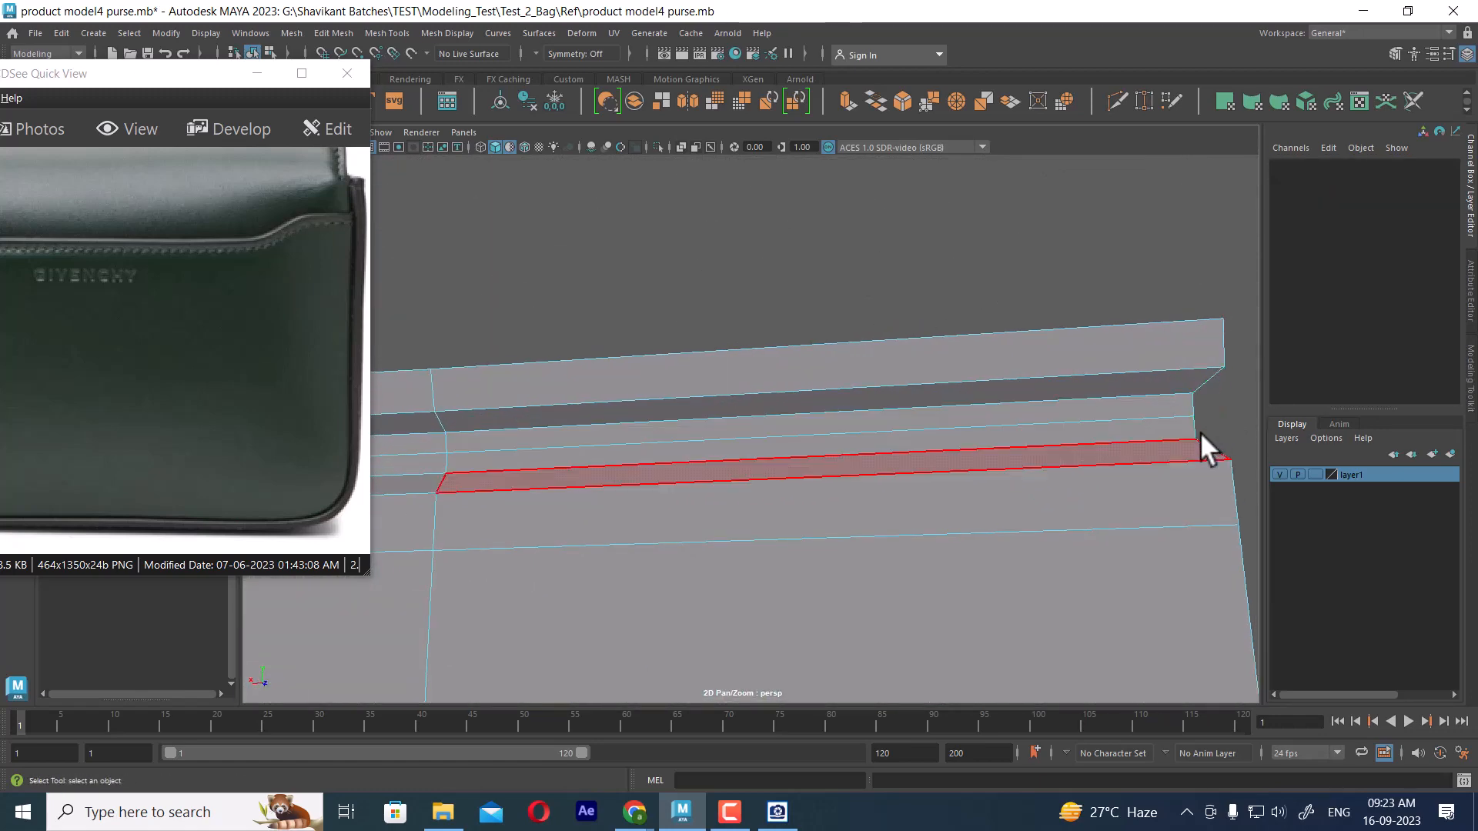
- Snap the strip's inset end vertices onto the panel's centre edge in the front view
{"action": "right_click_drag", "start_coordinate": [1099, 333], "coordinate": [1092, 387]}
{"action": "left_click_drag", "start_coordinate": [1124, 259], "coordinate": [1267, 506]}
{"action": "key", "text": "space"}
{"action": "left_click_drag", "start_coordinate": [1100, 397], "coordinate": [1105, 455]}
{"action": "middle_click_drag", "start_coordinate": [658, 469], "coordinate": [839, 326], "text": "alt"}
{"action": "right_click_drag", "start_coordinate": [839, 326], "coordinate": [894, 569], "text": "alt"}
{"action": "middle_click_drag", "start_coordinate": [736, 204], "coordinate": [774, 358], "text": "alt"}
{"action": "right_click_drag", "start_coordinate": [774, 357], "coordinate": [825, 483], "text": "alt"}
{"action": "middle_click_drag", "start_coordinate": [712, 173], "coordinate": [767, 353], "text": "alt"}
{"action": "right_click_drag", "start_coordinate": [839, 377], "coordinate": [937, 488], "text": "alt"}
{"action": "middle_click_drag", "start_coordinate": [791, 258], "coordinate": [828, 365], "text": "alt"}
{"action": "right_click_drag", "start_coordinate": [827, 364], "coordinate": [850, 381], "text": "alt"}
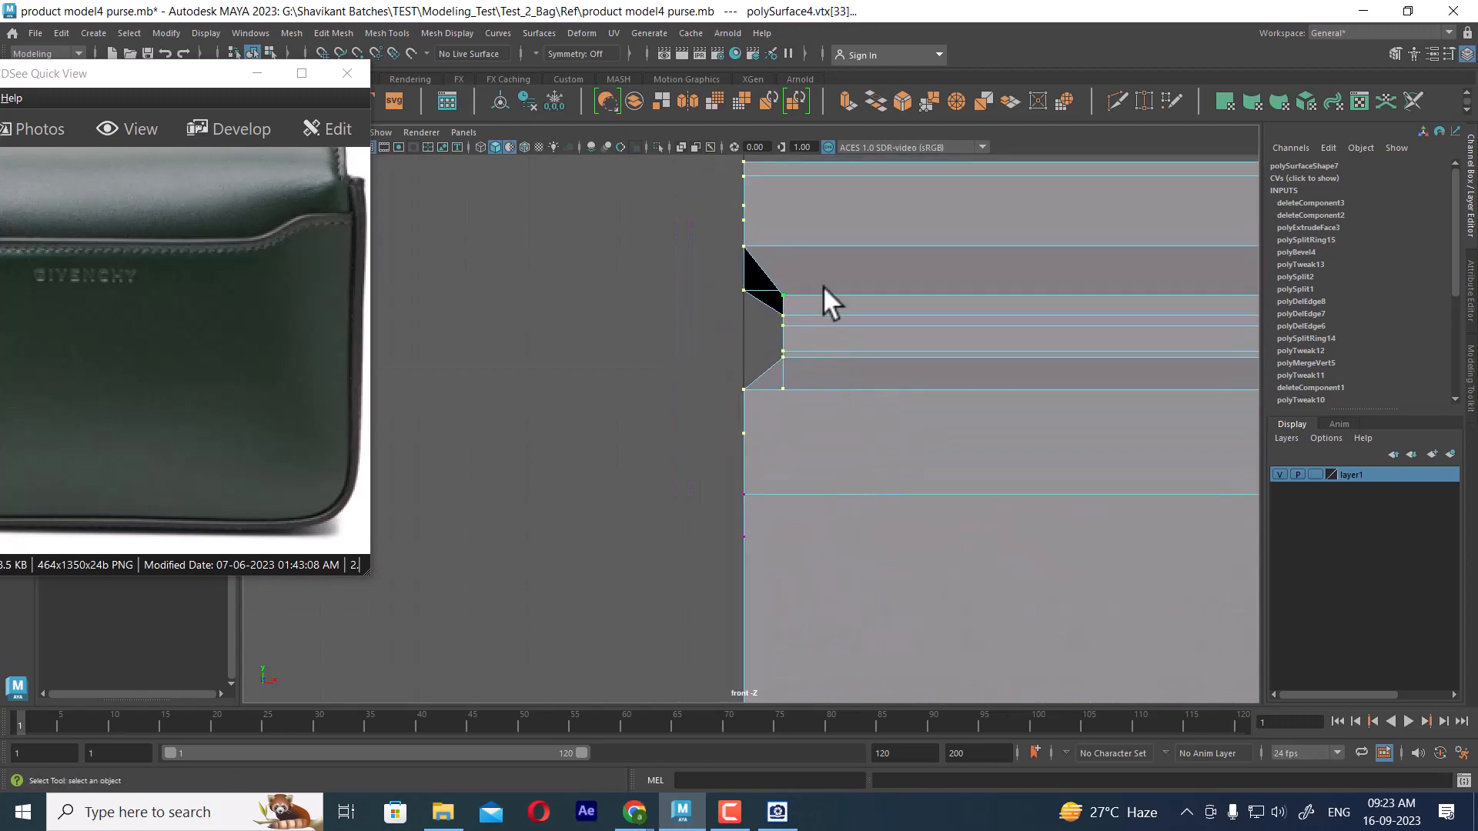
{"action": "left_click_drag", "start_coordinate": [822, 273], "coordinate": [772, 398]}
{"action": "key", "text": "w"}
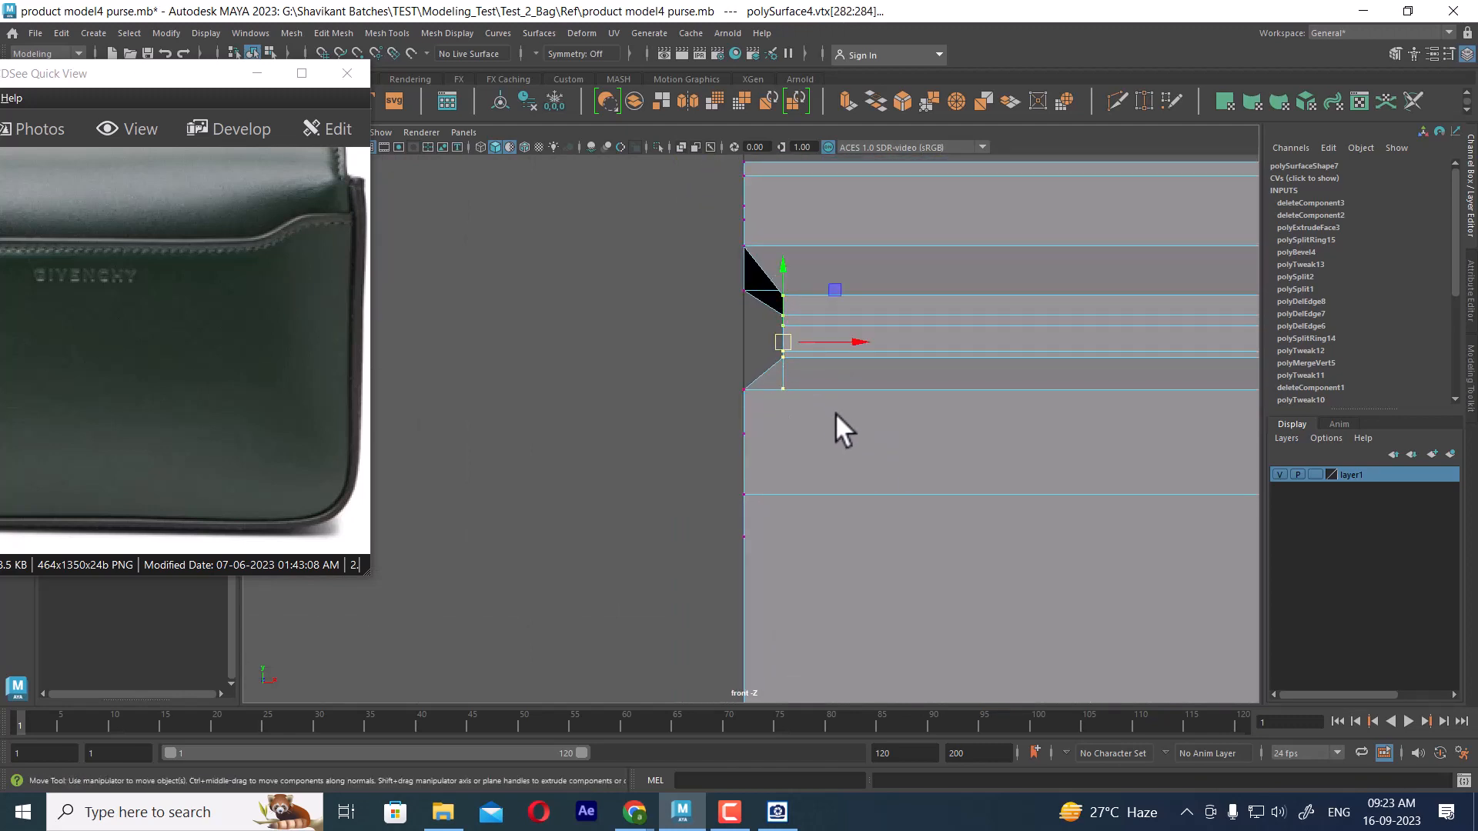
{"action": "key", "text": "v"}
{"action": "left_click_drag", "start_coordinate": [852, 338], "coordinate": [812, 346]}
- Return to the perspective view, select the panel in object mode and show the hidden purse parts
{"action": "key", "text": "space"}
{"action": "key", "text": "space"}
{"action": "right_click_drag", "start_coordinate": [943, 420], "coordinate": [838, 454], "text": "alt"}
{"action": "left_click_drag", "start_coordinate": [839, 454], "coordinate": [750, 487], "text": "alt"}
{"action": "right_click_drag", "start_coordinate": [647, 353], "coordinate": [575, 352]}
{"action": "middle_click_drag", "start_coordinate": [901, 531], "coordinate": [977, 338], "text": "alt"}
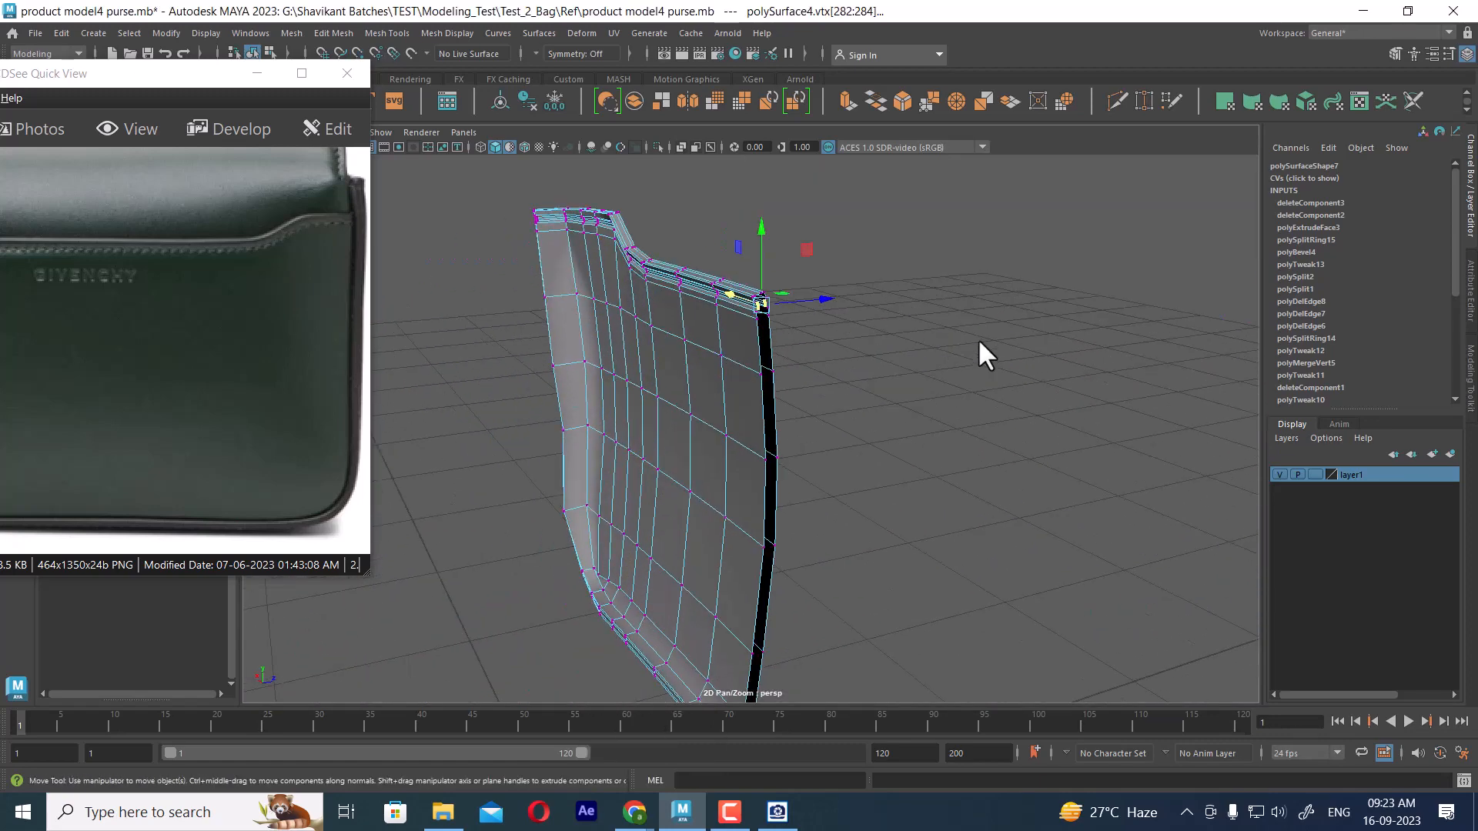
{"action": "left_click_drag", "start_coordinate": [977, 339], "coordinate": [602, 440], "text": "alt"}
{"action": "right_click_drag", "start_coordinate": [824, 342], "coordinate": [1004, 250]}
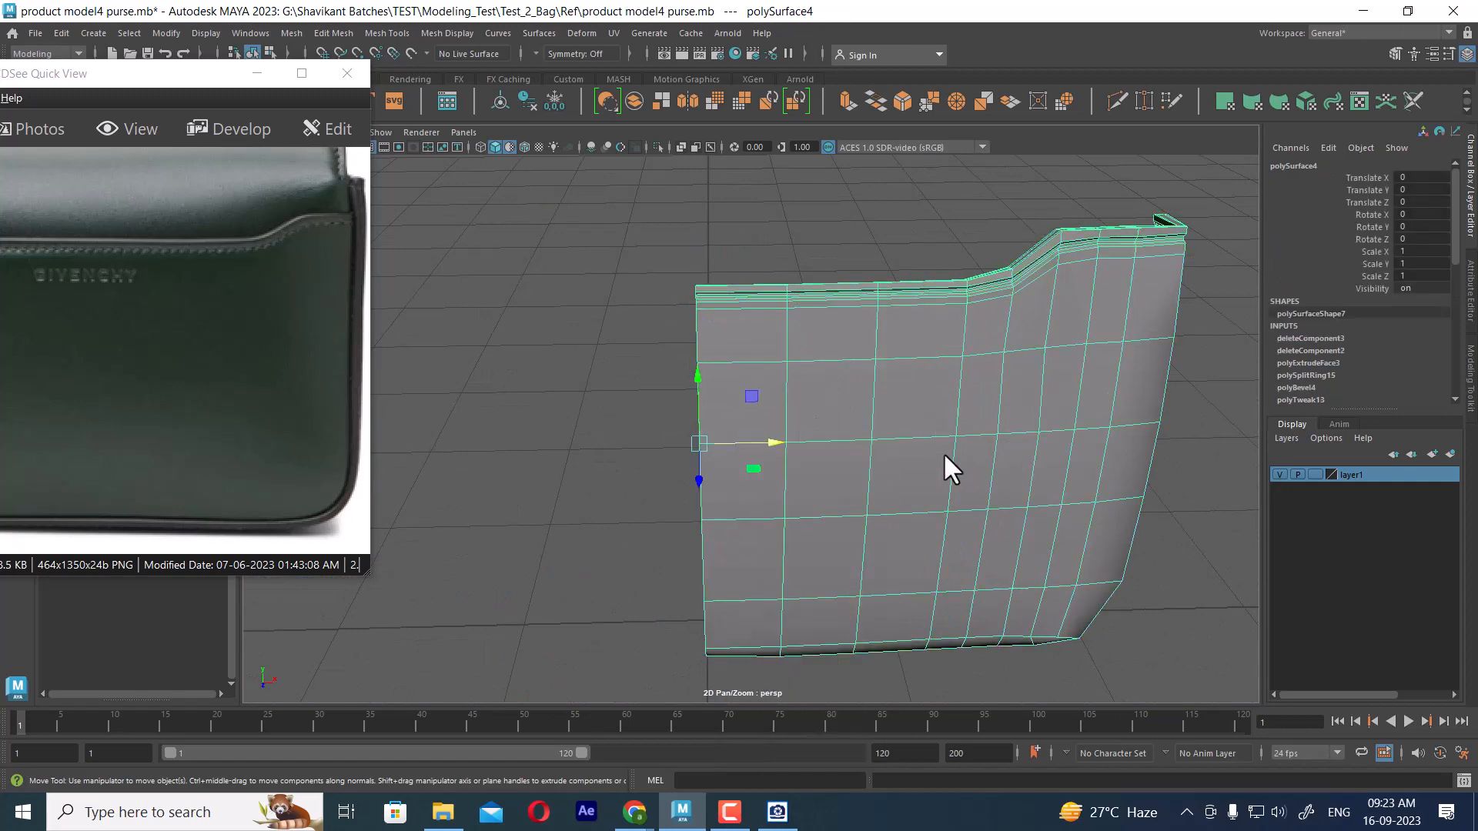
{"action": "key", "text": "ctrl+shift+h"}
- Add the purse's original box body to a new display layer and hide that layer
{"action": "left_click_drag", "start_coordinate": [905, 488], "coordinate": [835, 454], "text": "alt"}
{"action": "right_click_drag", "start_coordinate": [835, 454], "coordinate": [896, 303], "text": "alt"}
{"action": "left_click", "coordinate": [896, 303]}
{"action": "left_click_drag", "start_coordinate": [969, 408], "coordinate": [1024, 356], "text": "alt"}
{"action": "left_click", "coordinate": [908, 528]}
{"action": "left_click", "coordinate": [742, 199]}
{"action": "left_click", "coordinate": [908, 326]}
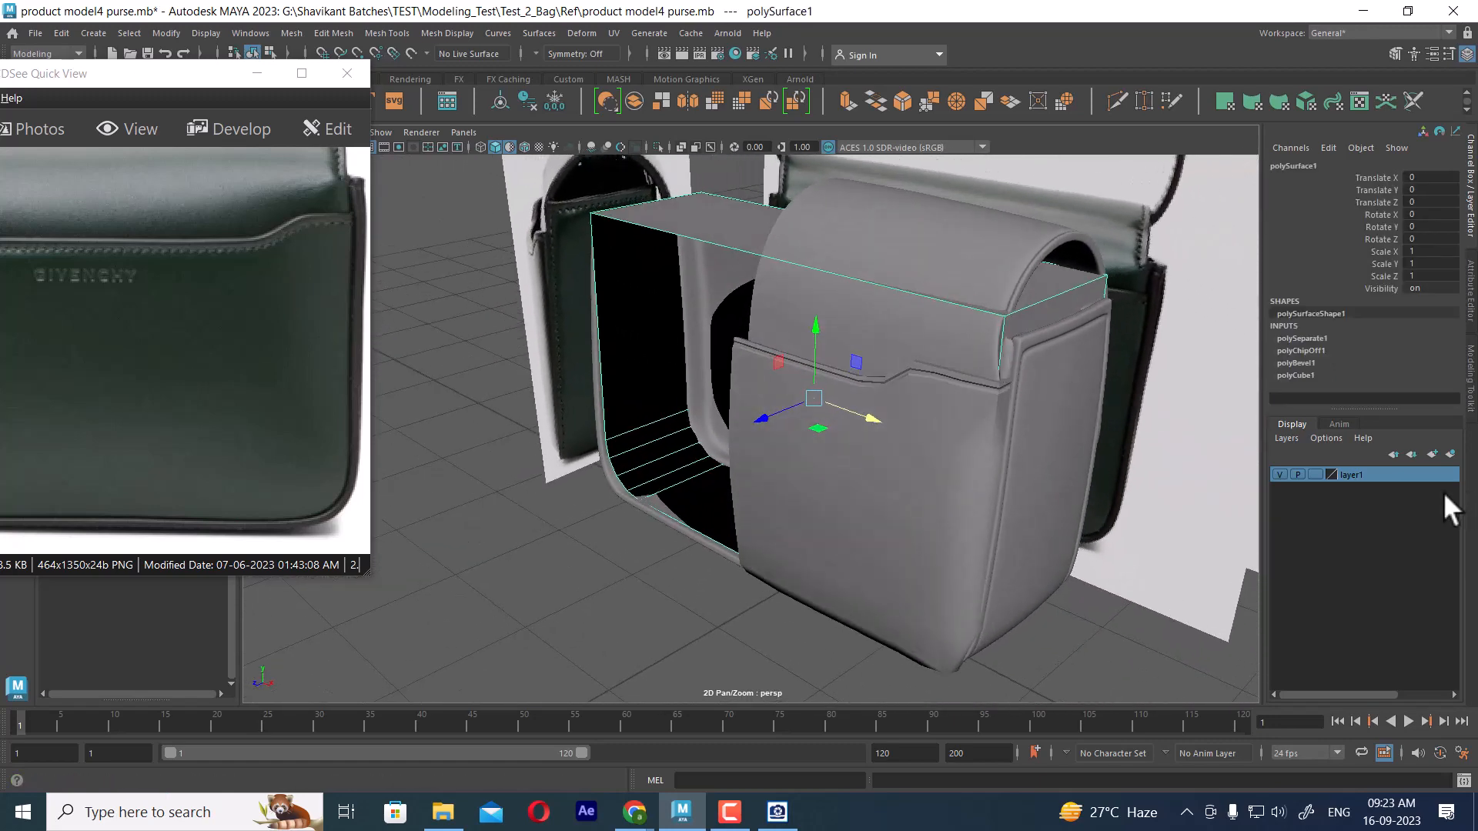
{"action": "left_click", "coordinate": [1445, 455]}
{"action": "left_click", "coordinate": [1279, 474]}
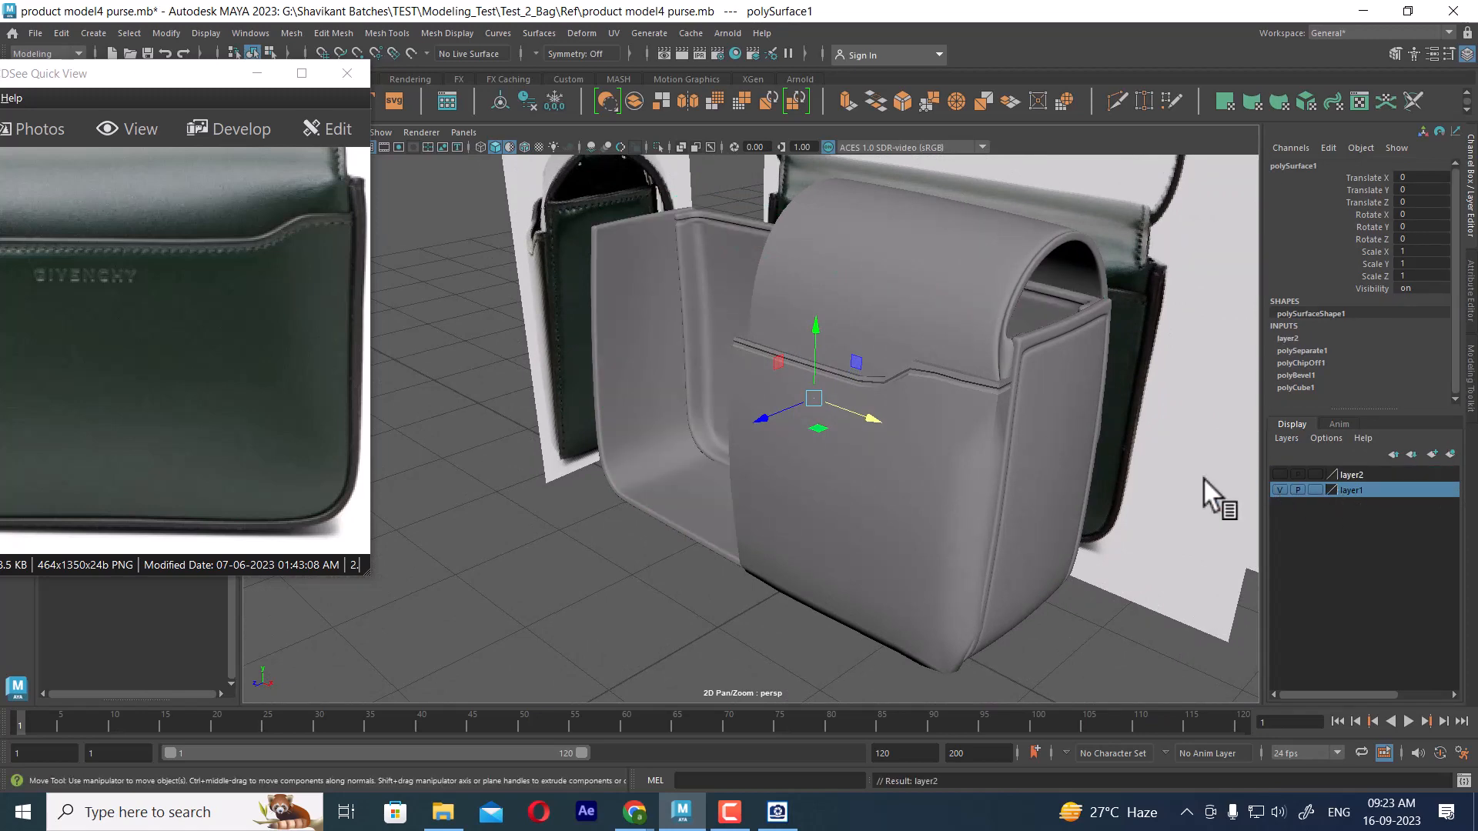
- Turn on smooth preview for the pocket panel and compare the assembled purse parts with the reference photo
{"action": "left_click_drag", "start_coordinate": [1209, 484], "coordinate": [768, 495], "text": "alt"}
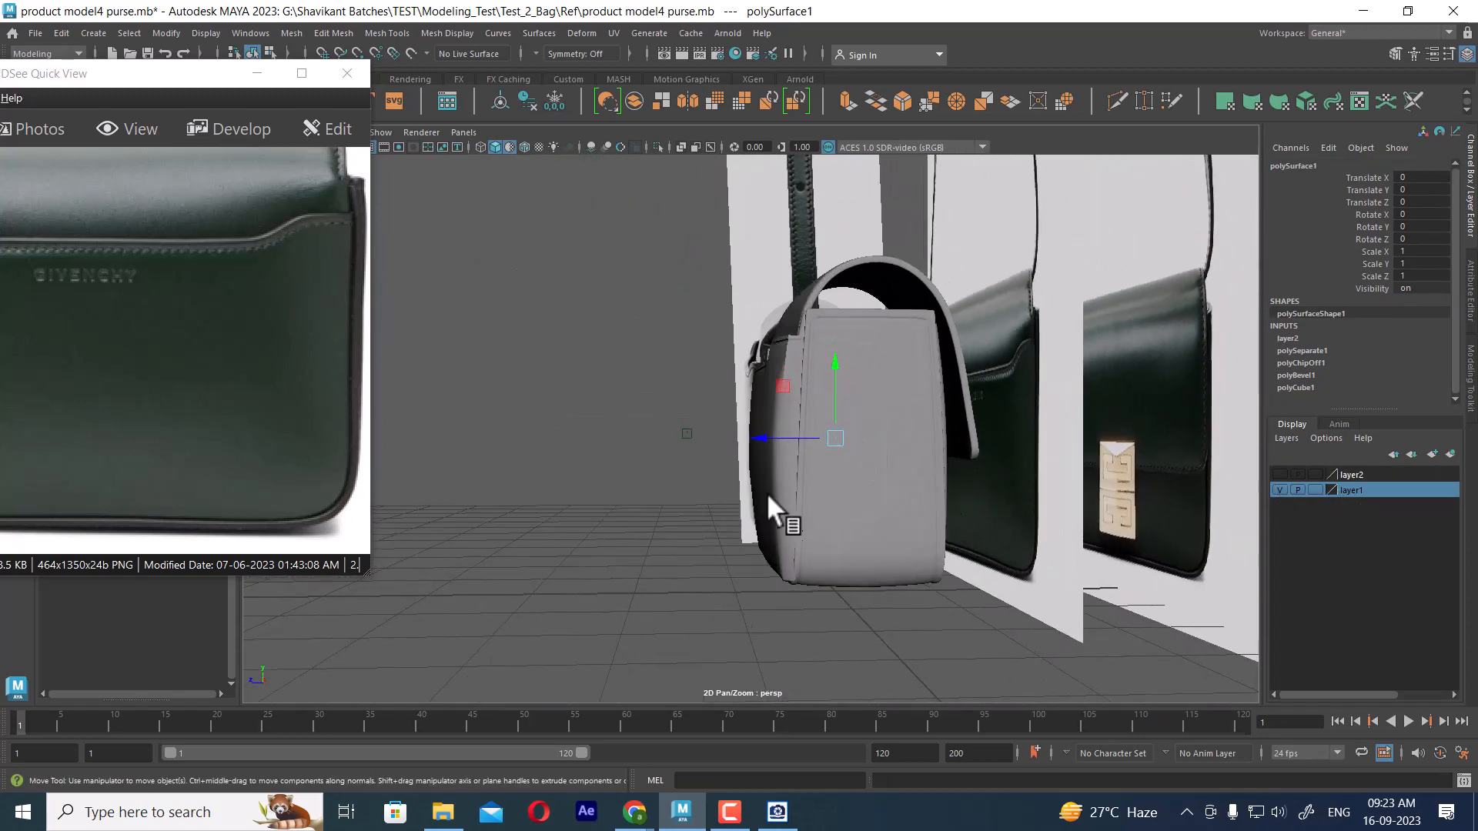
{"action": "left_click", "coordinate": [781, 490]}
{"action": "key", "text": "3"}
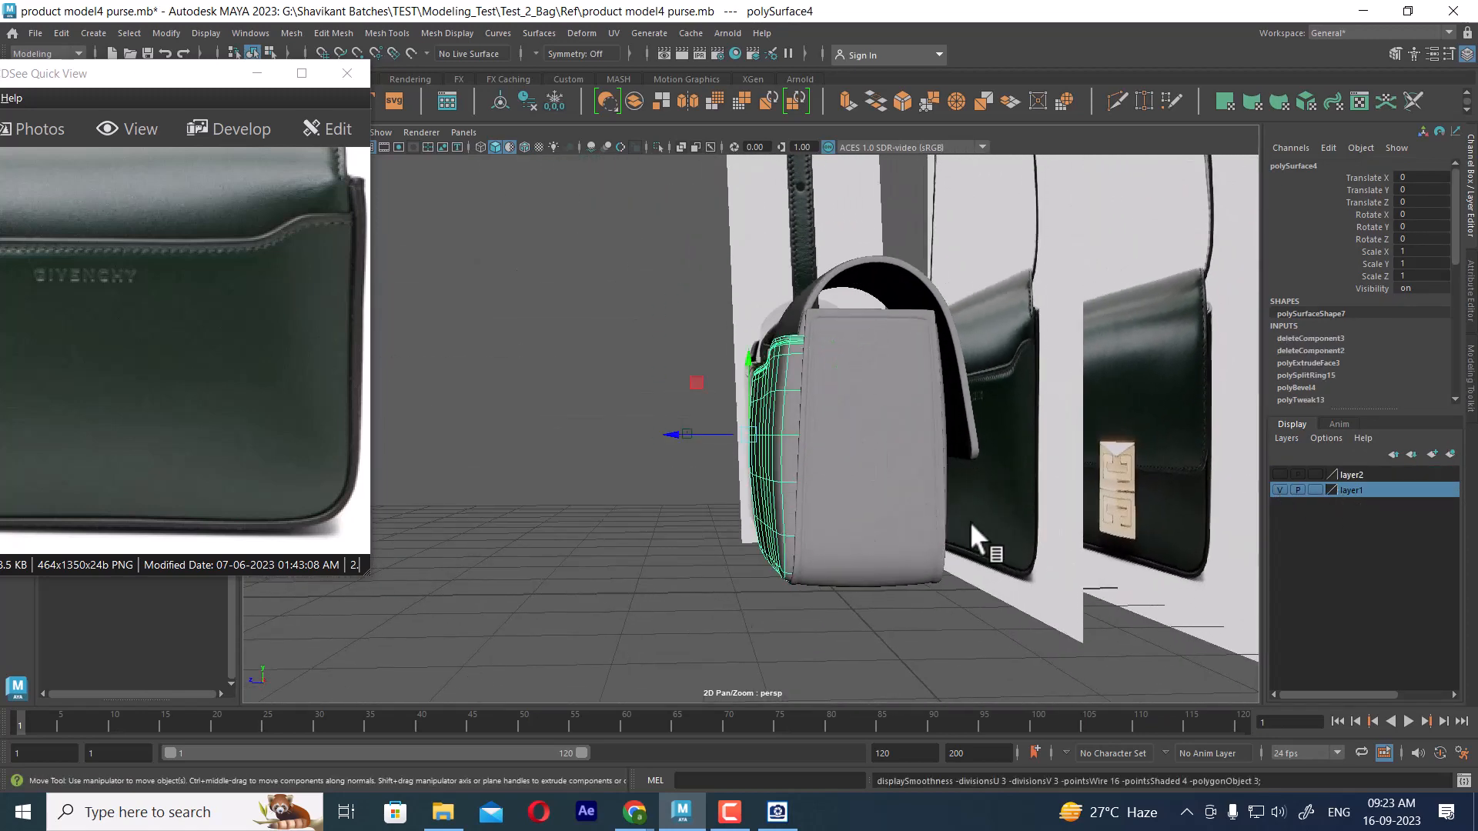
{"action": "left_click", "coordinate": [934, 488]}
{"action": "left_click_drag", "start_coordinate": [934, 488], "coordinate": [891, 488], "text": "alt"}
{"action": "left_click", "coordinate": [916, 538]}
{"action": "left_click_drag", "start_coordinate": [198, 320], "coordinate": [156, 324]}
{"action": "left_click_drag", "start_coordinate": [824, 413], "coordinate": [1040, 452], "text": "alt"}
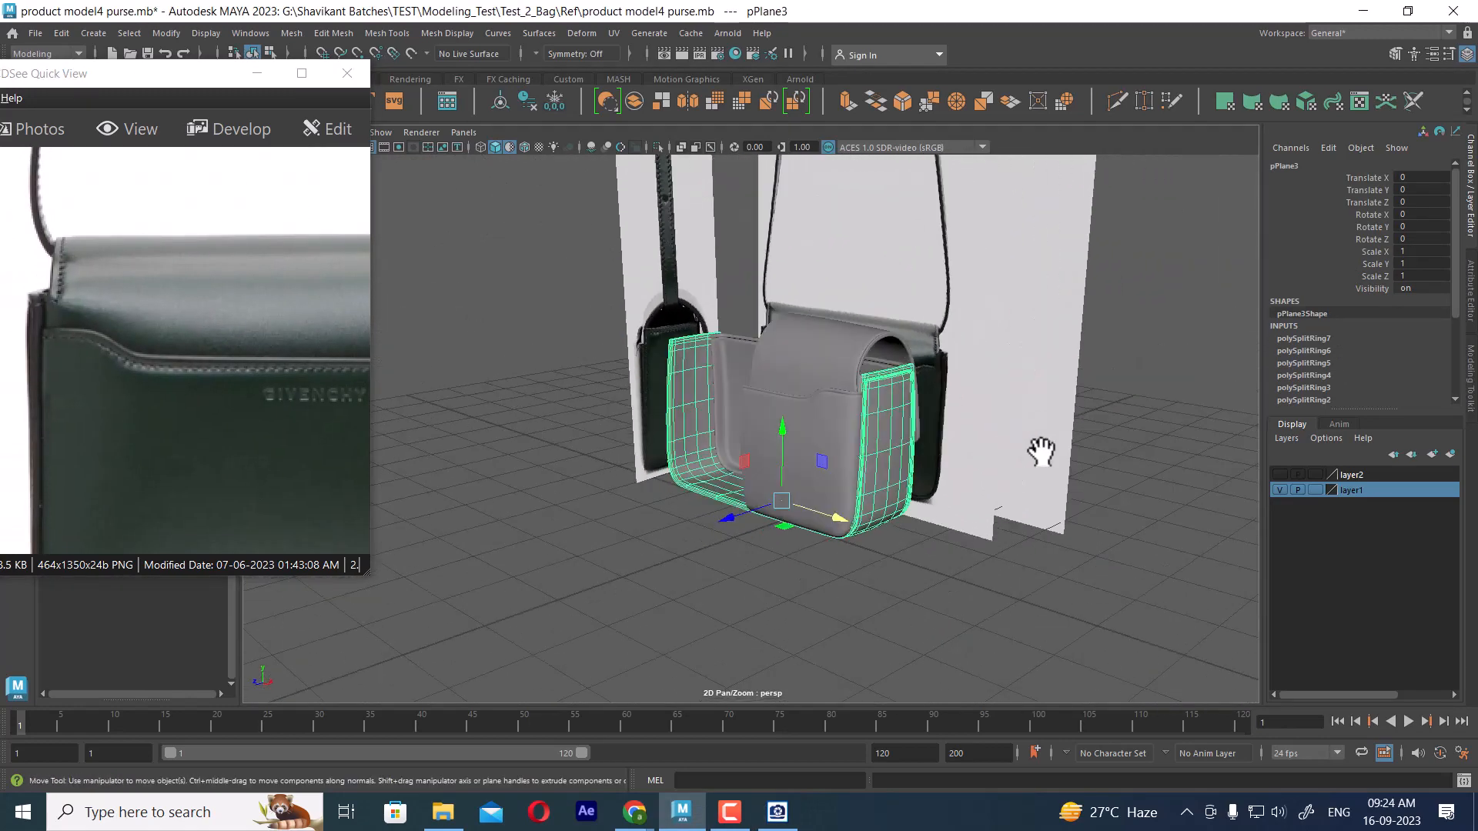
{"action": "middle_click_drag", "start_coordinate": [893, 354], "coordinate": [911, 512], "text": "alt"}
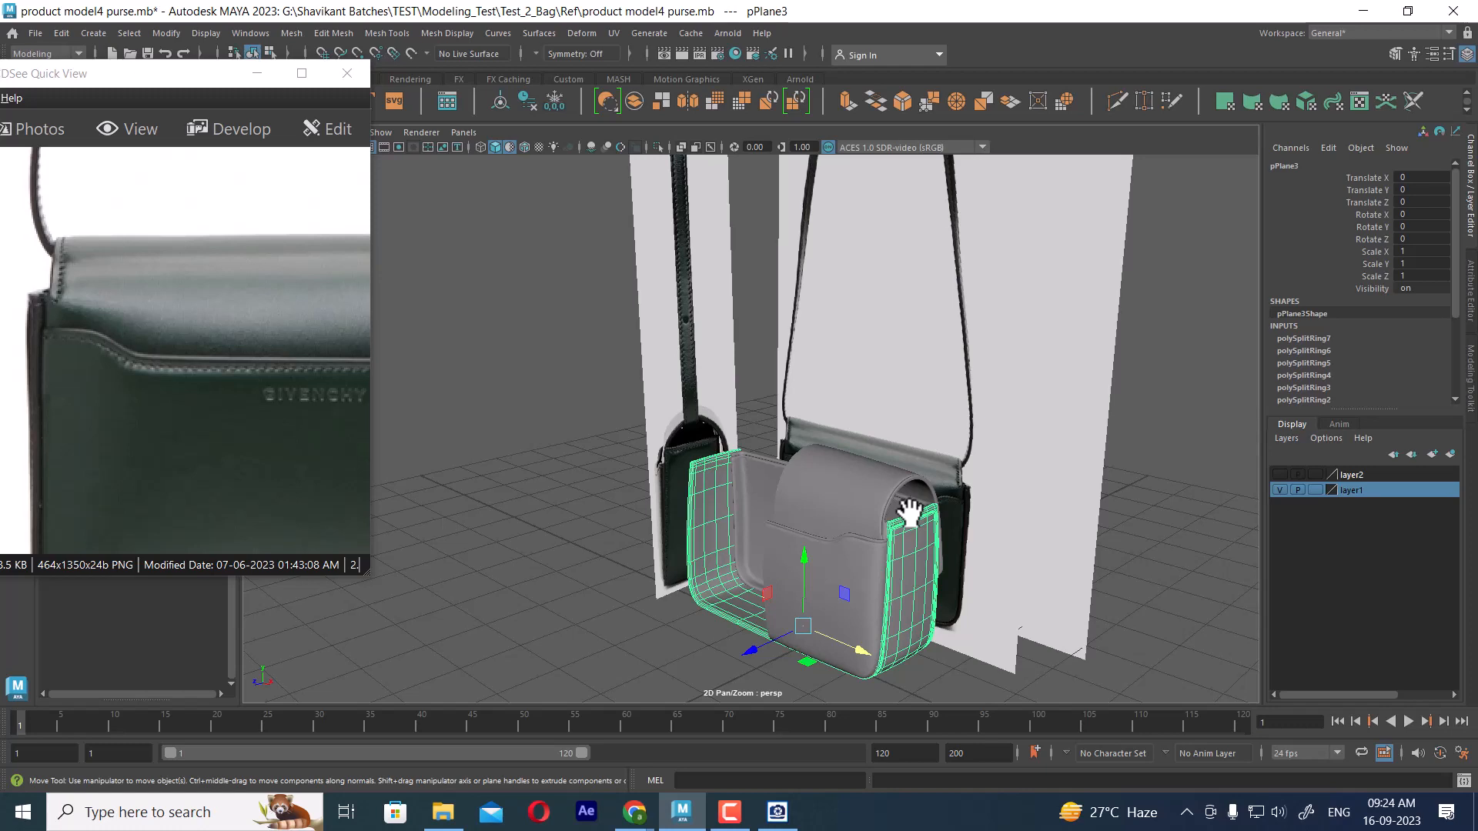
- Examine the shoulder strap's full path on the reference image in the front view
{"action": "right_click_drag", "start_coordinate": [970, 517], "coordinate": [879, 390], "text": "alt"}
{"action": "key", "text": "space"}
{"action": "left_click_drag", "start_coordinate": [947, 413], "coordinate": [967, 468]}
{"action": "scroll", "coordinate": [955, 466], "scroll_direction": "down", "scroll_amount": 12}
{"action": "scroll", "coordinate": [885, 505], "scroll_direction": "up", "scroll_amount": 2}
{"action": "middle_click_drag", "start_coordinate": [847, 524], "coordinate": [906, 659], "text": "alt"}
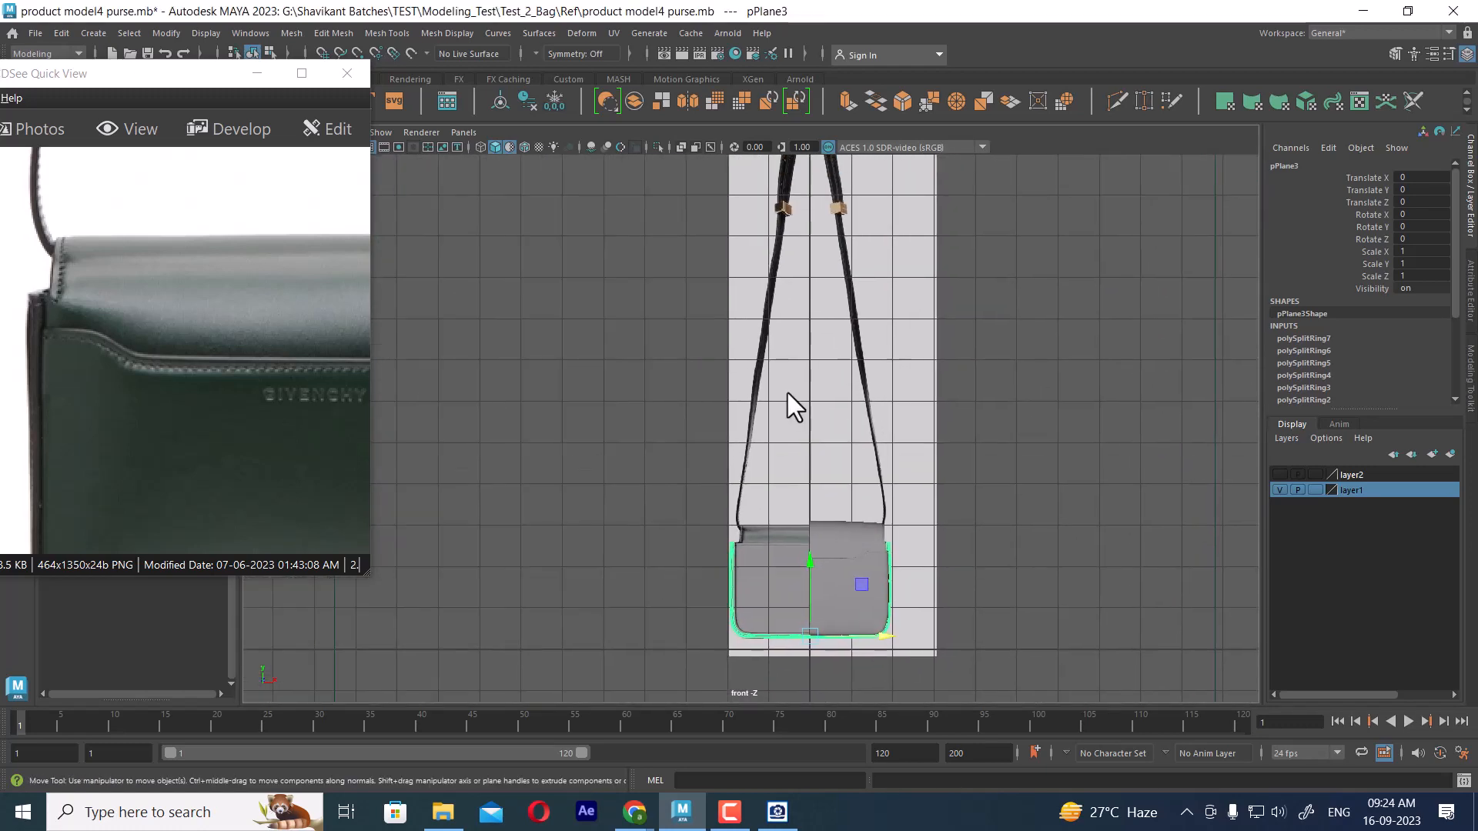
{"action": "scroll", "coordinate": [789, 308], "scroll_direction": "up", "scroll_amount": 1}
{"action": "middle_click_drag", "start_coordinate": [789, 235], "coordinate": [821, 403], "text": "alt"}
{"action": "scroll", "coordinate": [866, 383], "scroll_direction": "up", "scroll_amount": 1}
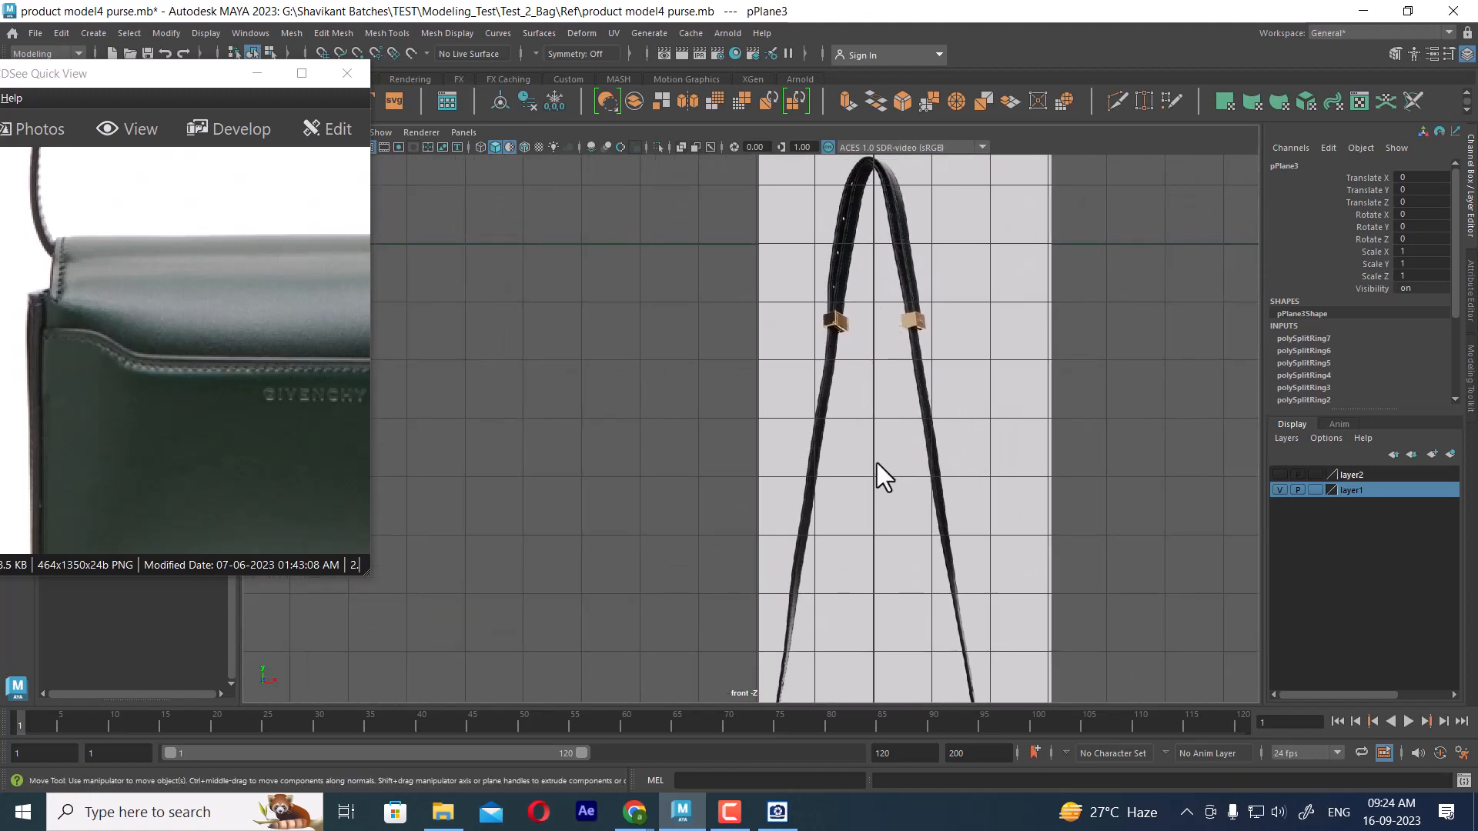
{"action": "middle_click_drag", "start_coordinate": [892, 551], "coordinate": [875, 313], "text": "alt"}
{"action": "middle_click_drag", "start_coordinate": [852, 504], "coordinate": [856, 419], "text": "alt"}
{"action": "right_click_drag", "start_coordinate": [856, 420], "coordinate": [1089, 596], "text": "alt"}
- Browse the reference photos full-size in ACDSee back to Ref (1).jpg to study the strap's attachment under the flap
{"action": "left_click", "coordinate": [301, 73]}
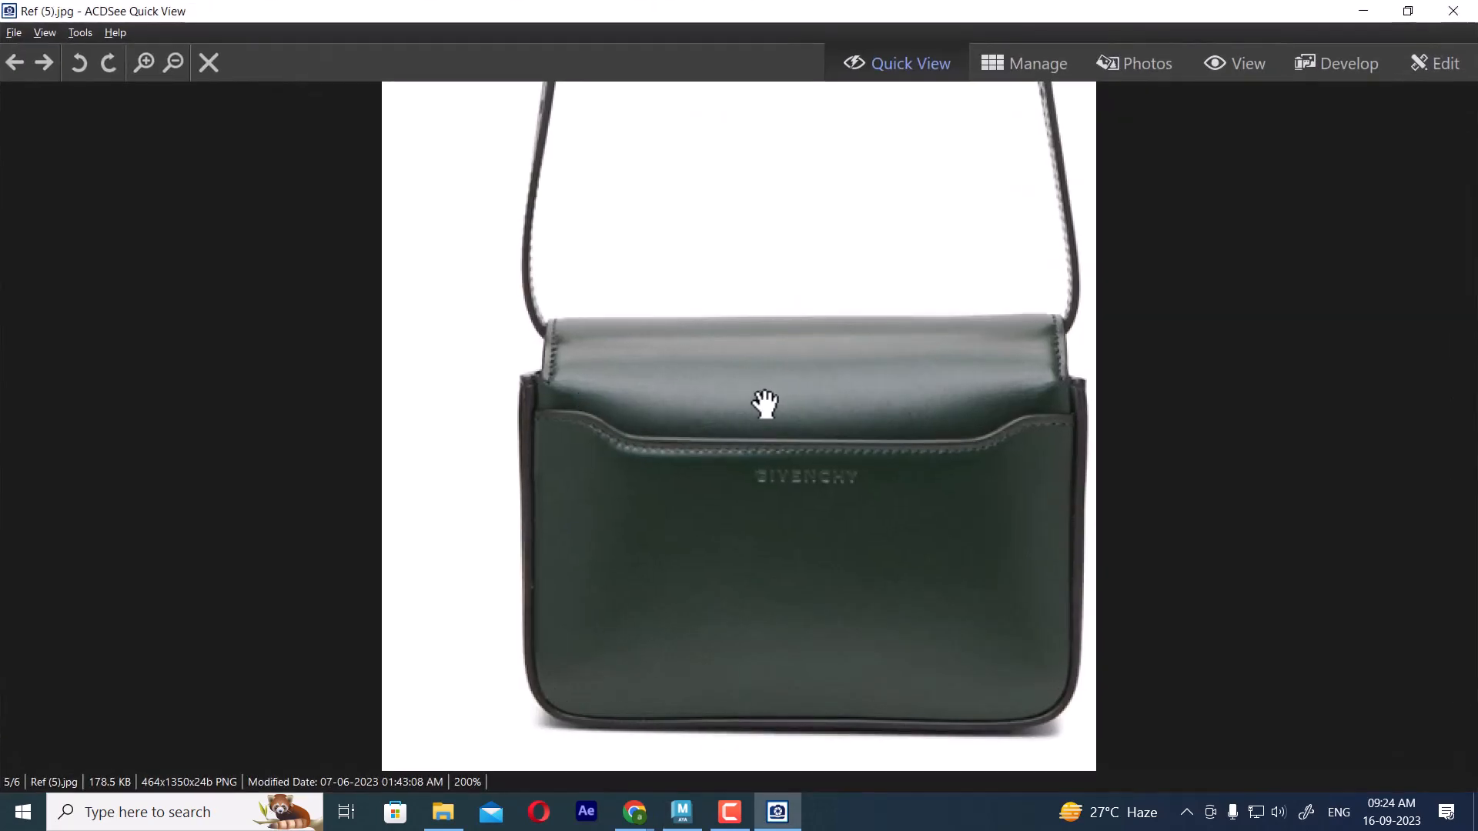
{"action": "scroll", "coordinate": [757, 396], "scroll_direction": "down", "scroll_amount": 1}
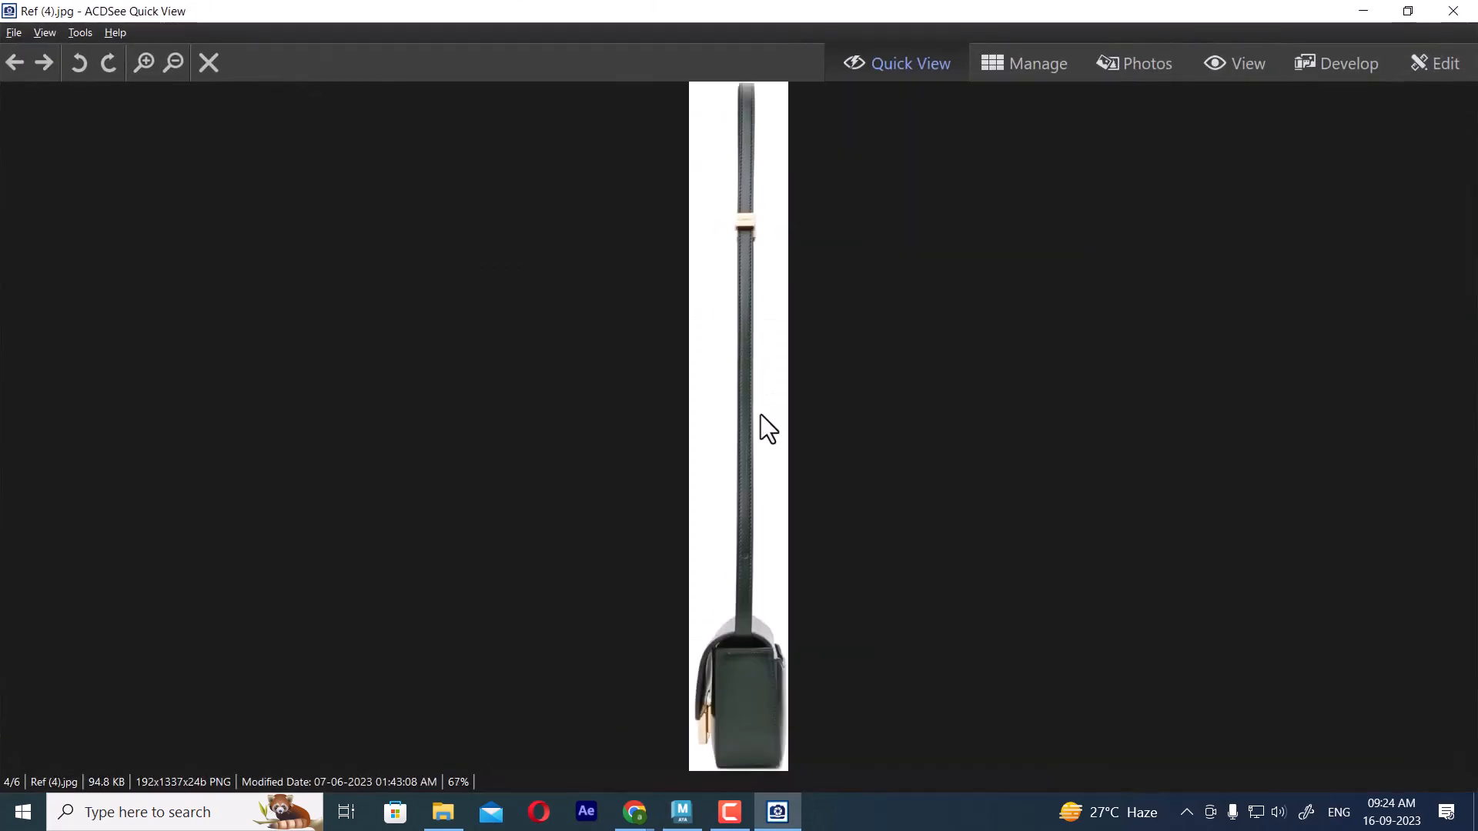
{"action": "scroll", "coordinate": [760, 414], "scroll_direction": "up", "scroll_amount": 5}
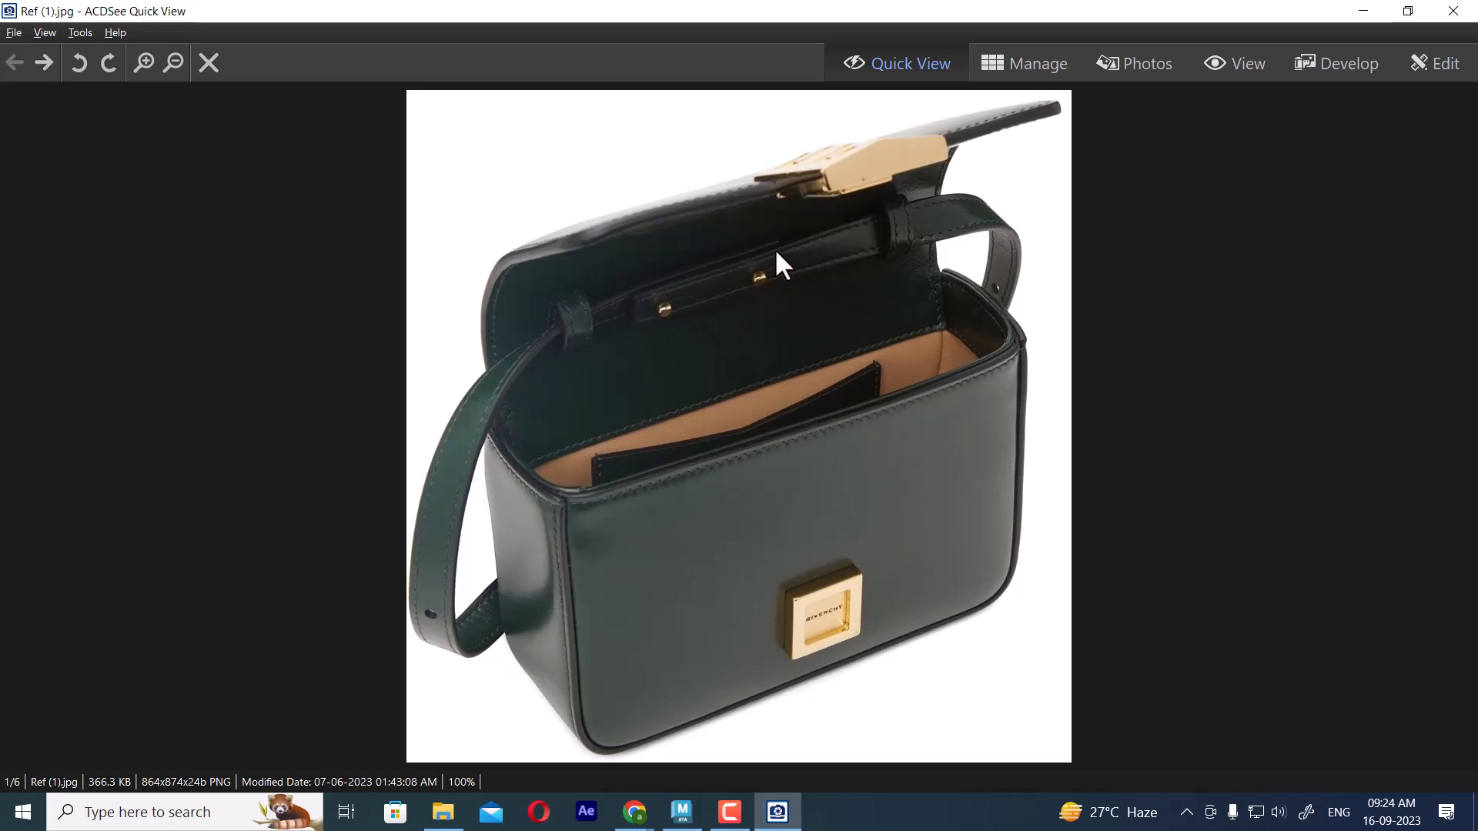
{"action": "left_click", "coordinate": [1407, 11]}
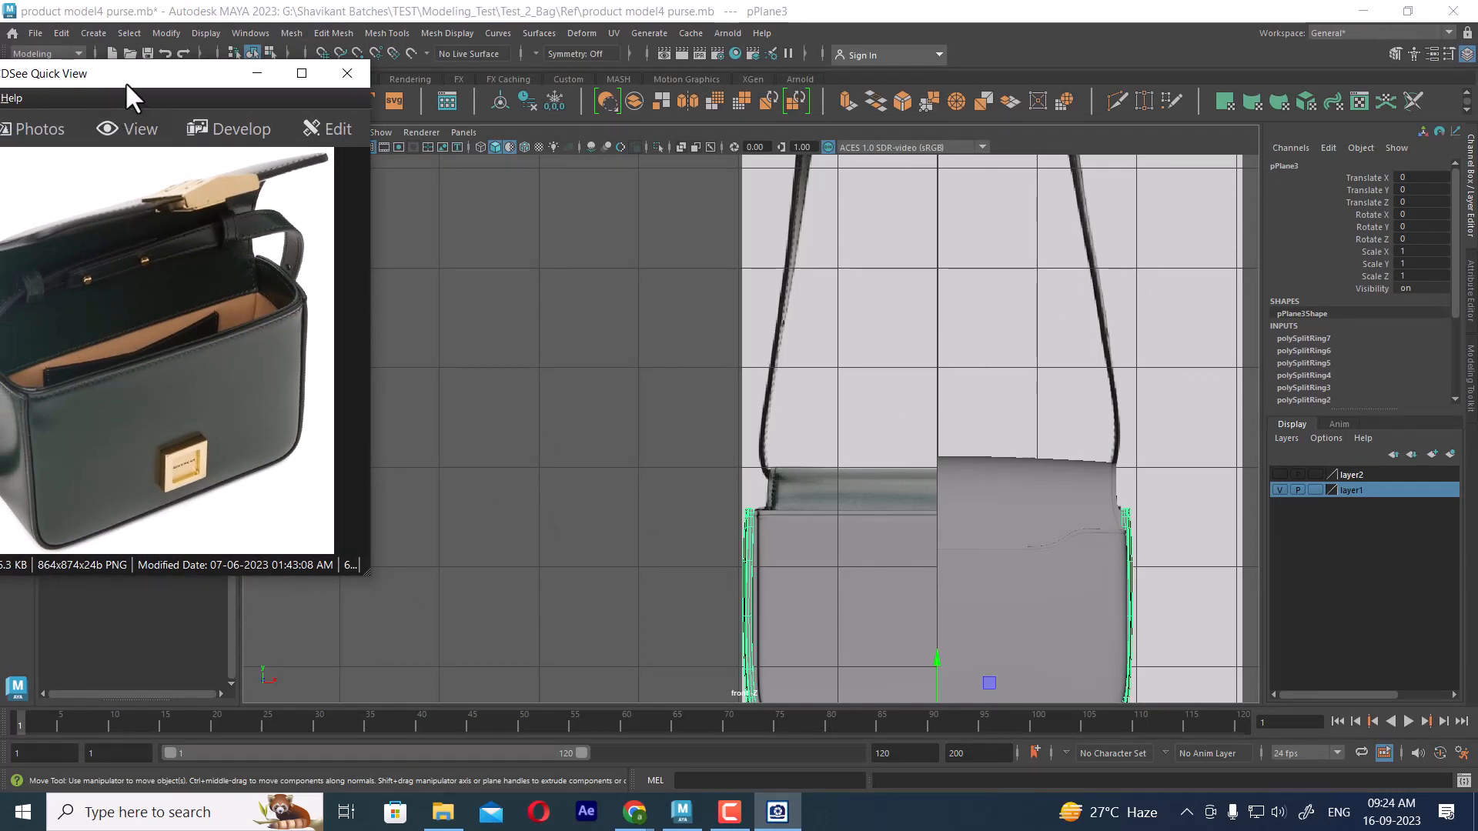
{"action": "left_click_drag", "start_coordinate": [126, 82], "coordinate": [123, 163]}
- In wireframe display, start a CV curve at the purse's centre line and run it across the flap toward the strap's right end
{"action": "left_click", "coordinate": [92, 32]}
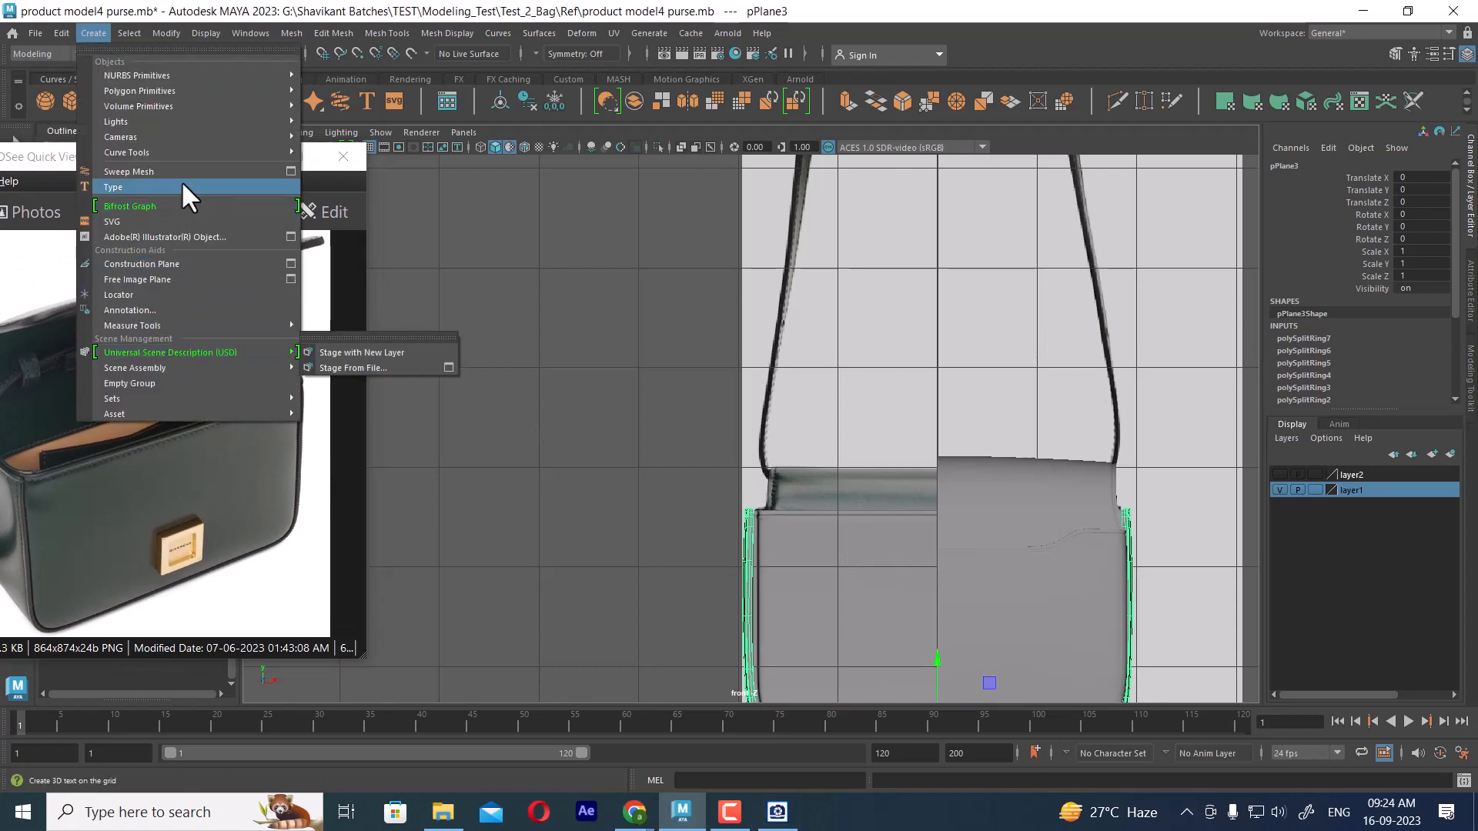
{"action": "mouse_move", "coordinate": [195, 154]}
{"action": "left_click", "coordinate": [338, 155]}
{"action": "mouse_move", "coordinate": [878, 493]}
{"action": "right_mouse_down", "text": "alt"}
{"action": "mouse_move", "coordinate": [960, 554]}
{"action": "mouse_move", "coordinate": [874, 429]}
{"action": "mouse_move", "coordinate": [907, 501]}
{"action": "mouse_move", "coordinate": [926, 478]}
{"action": "mouse_move", "coordinate": [956, 509]}
{"action": "right_mouse_up", "text": "alt"}
{"action": "key", "text": "5"}
{"action": "key", "text": "4"}
{"action": "middle_click_drag", "start_coordinate": [1097, 456], "coordinate": [938, 435], "text": "alt"}
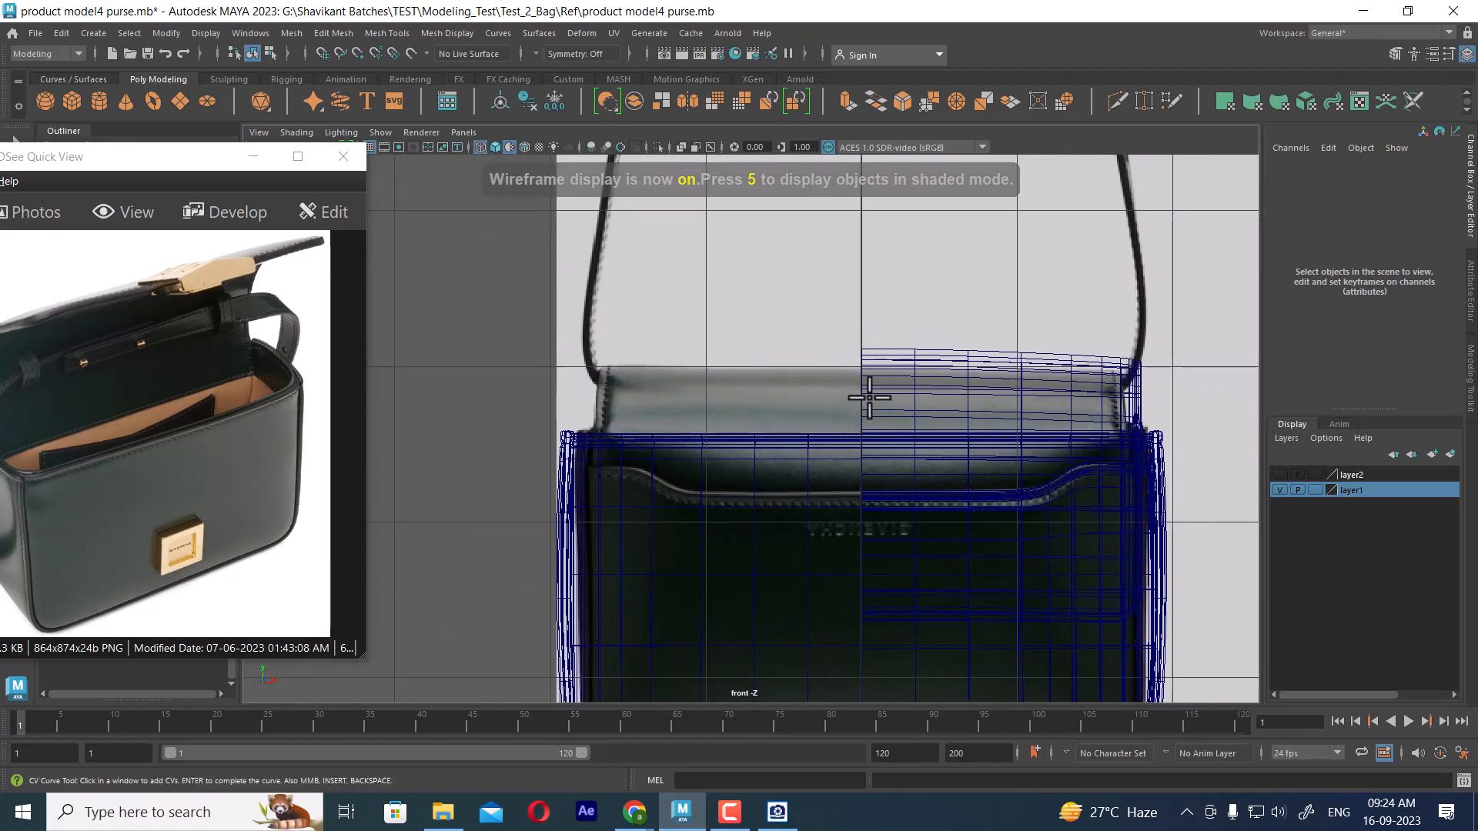
{"action": "left_click", "coordinate": [865, 396]}
{"action": "left_click", "coordinate": [895, 396]}
{"action": "left_click", "coordinate": [943, 396]}
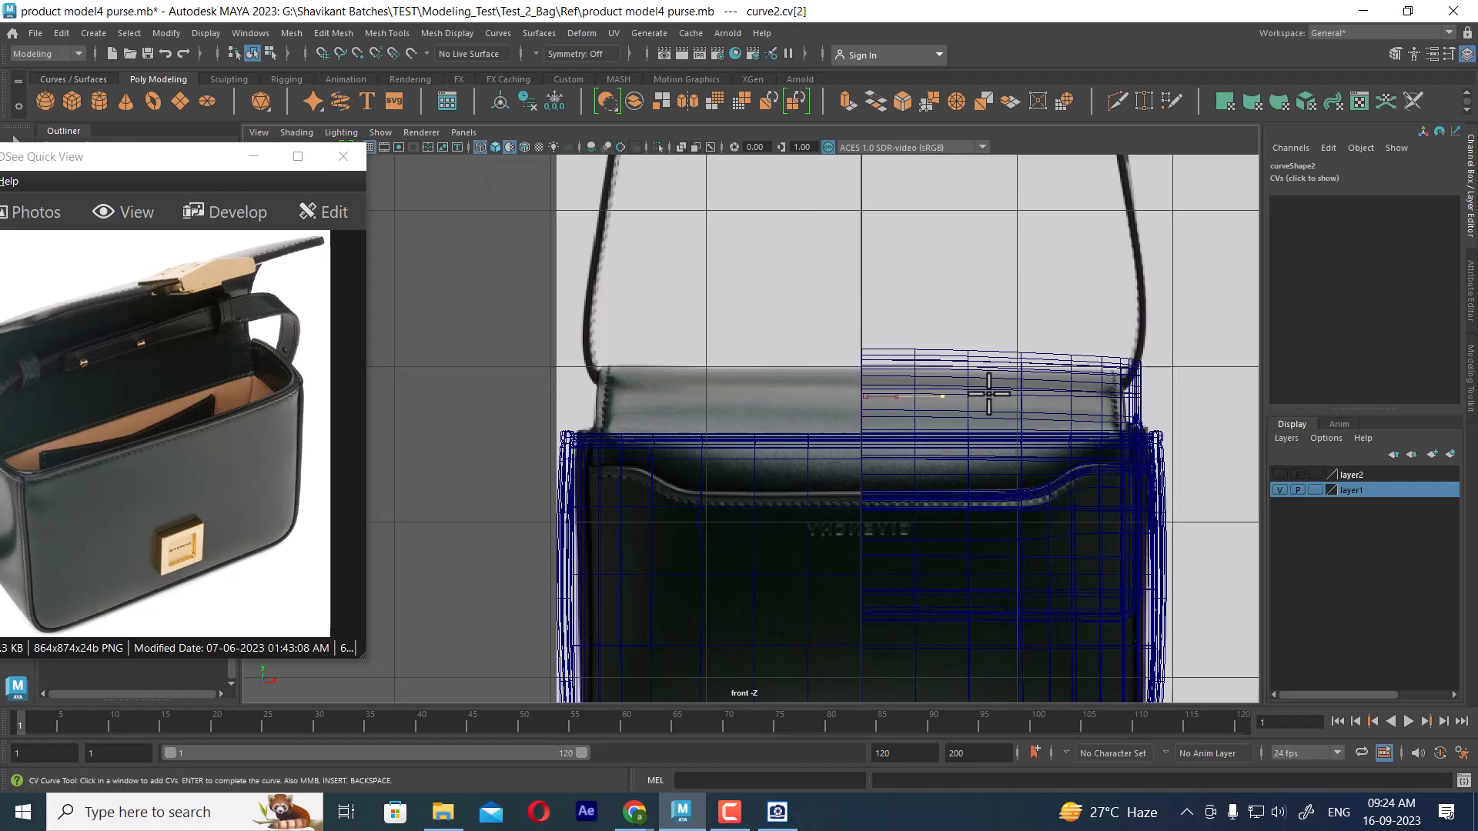
{"action": "left_click", "coordinate": [1002, 396]}
{"action": "left_click", "coordinate": [1101, 394]}
- Continue the CV curve around the bend at the flap's right edge and up the lowest part of the right strap
{"action": "scroll", "coordinate": [1101, 395], "scroll_direction": "up", "scroll_amount": 8}
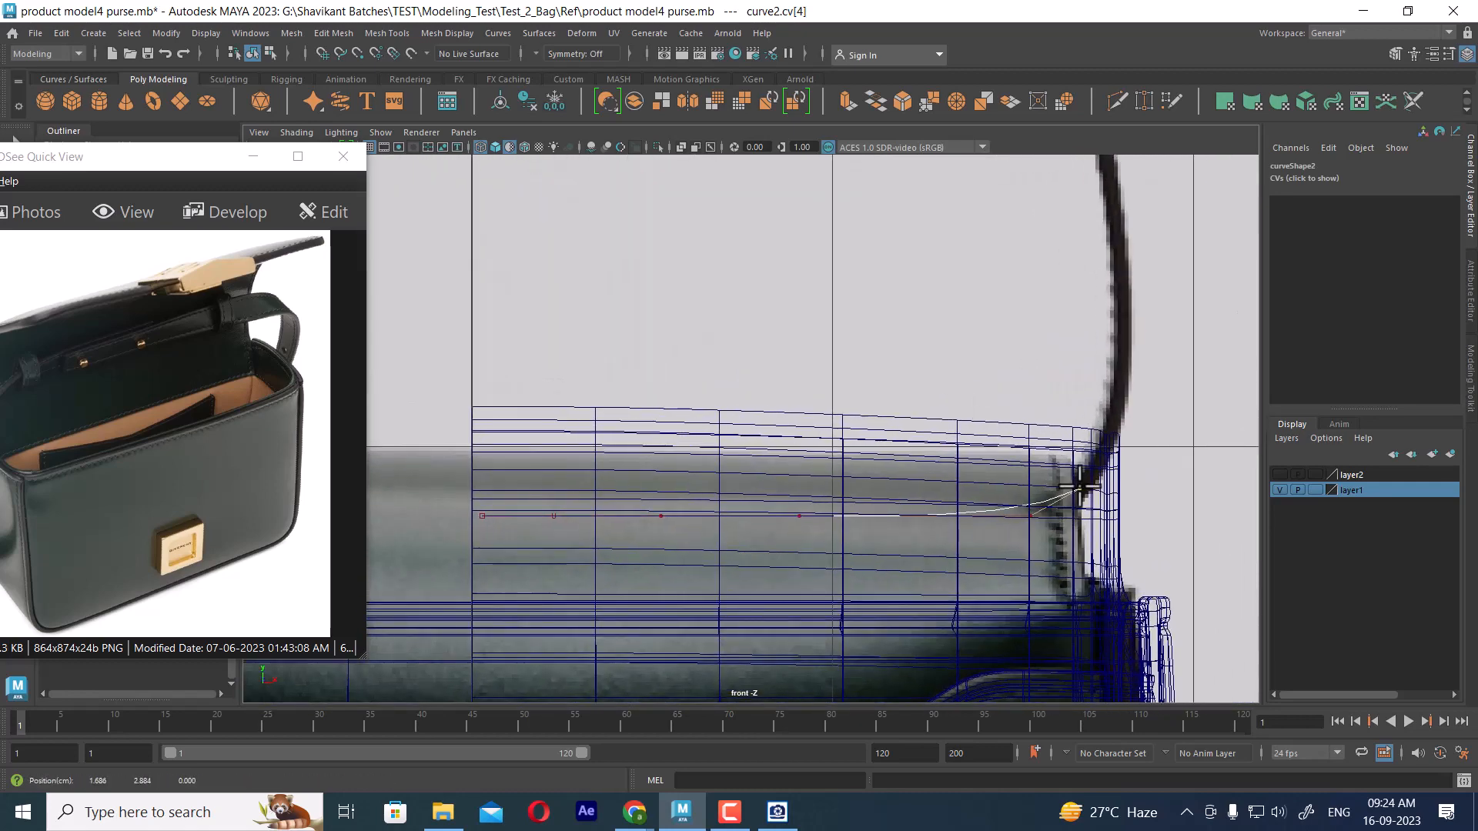
{"action": "left_click", "coordinate": [1104, 443]}
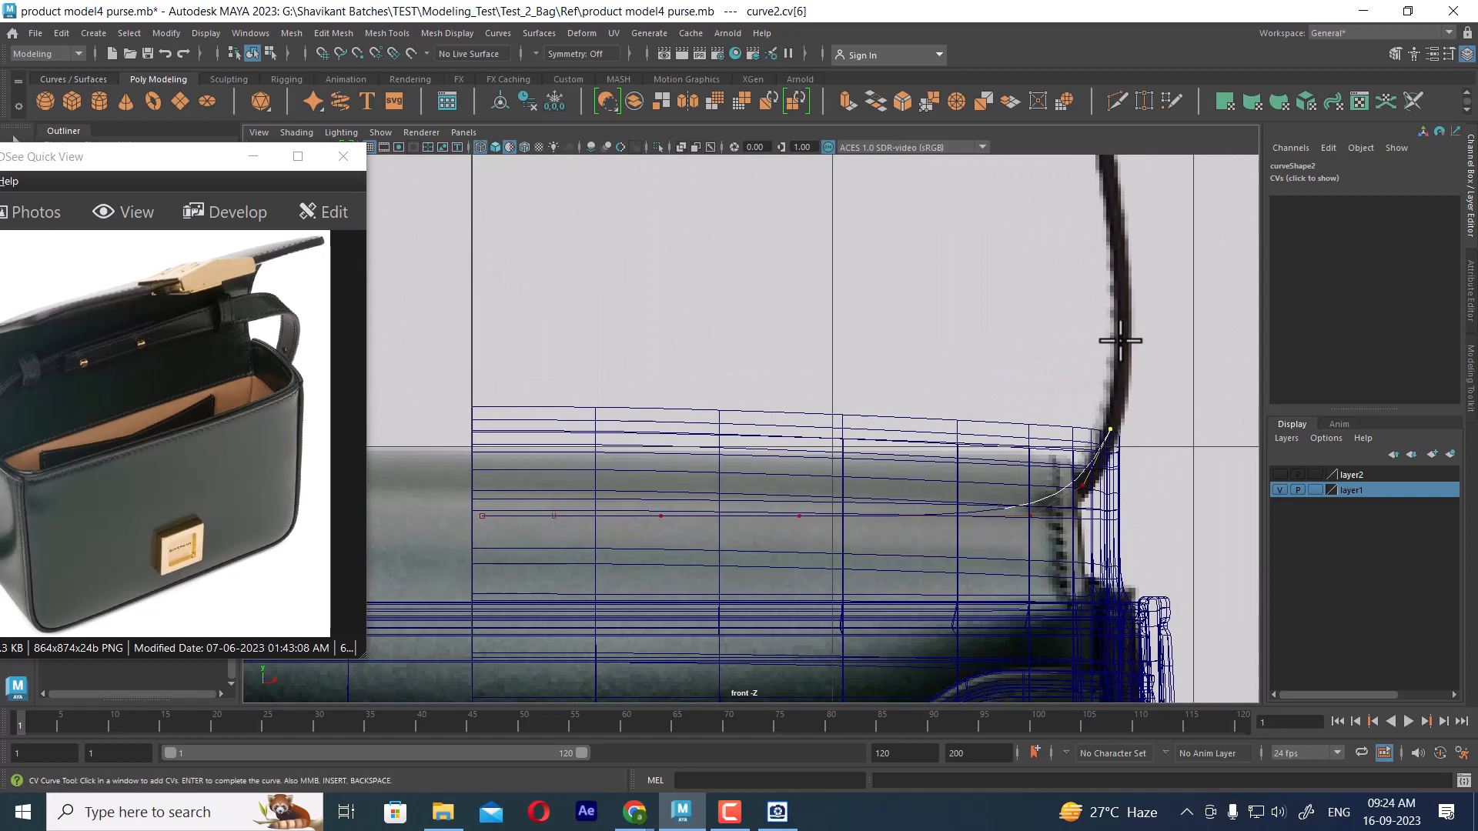
{"action": "middle_click_drag", "start_coordinate": [1121, 339], "coordinate": [1065, 518], "text": "alt"}
{"action": "left_click_drag", "start_coordinate": [1049, 482], "coordinate": [1051, 454]}
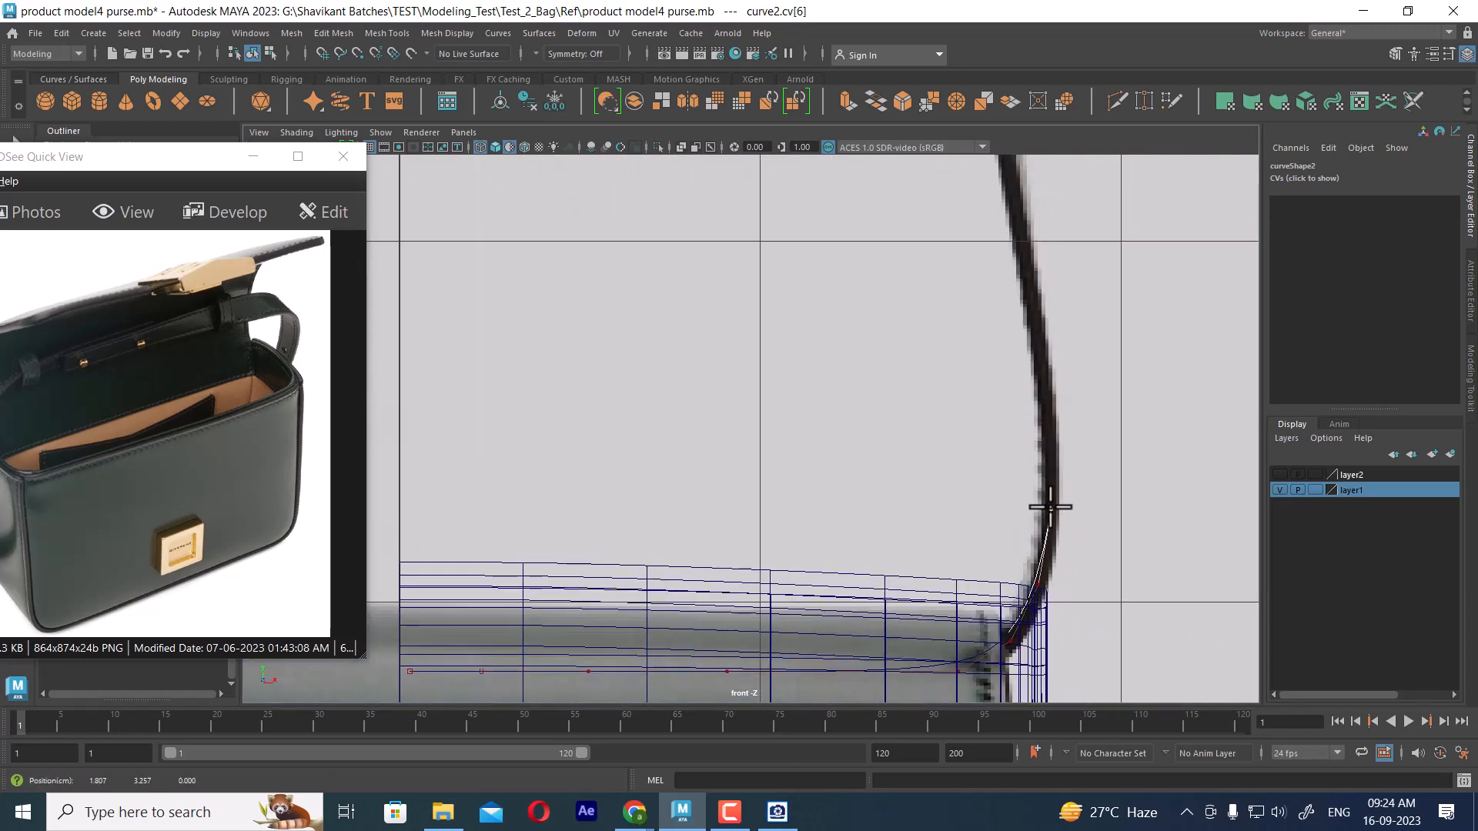
{"action": "left_click", "coordinate": [1051, 506]}
{"action": "left_click", "coordinate": [1049, 430]}
{"action": "middle_click_drag", "start_coordinate": [1049, 425], "coordinate": [1045, 541], "text": "alt"}
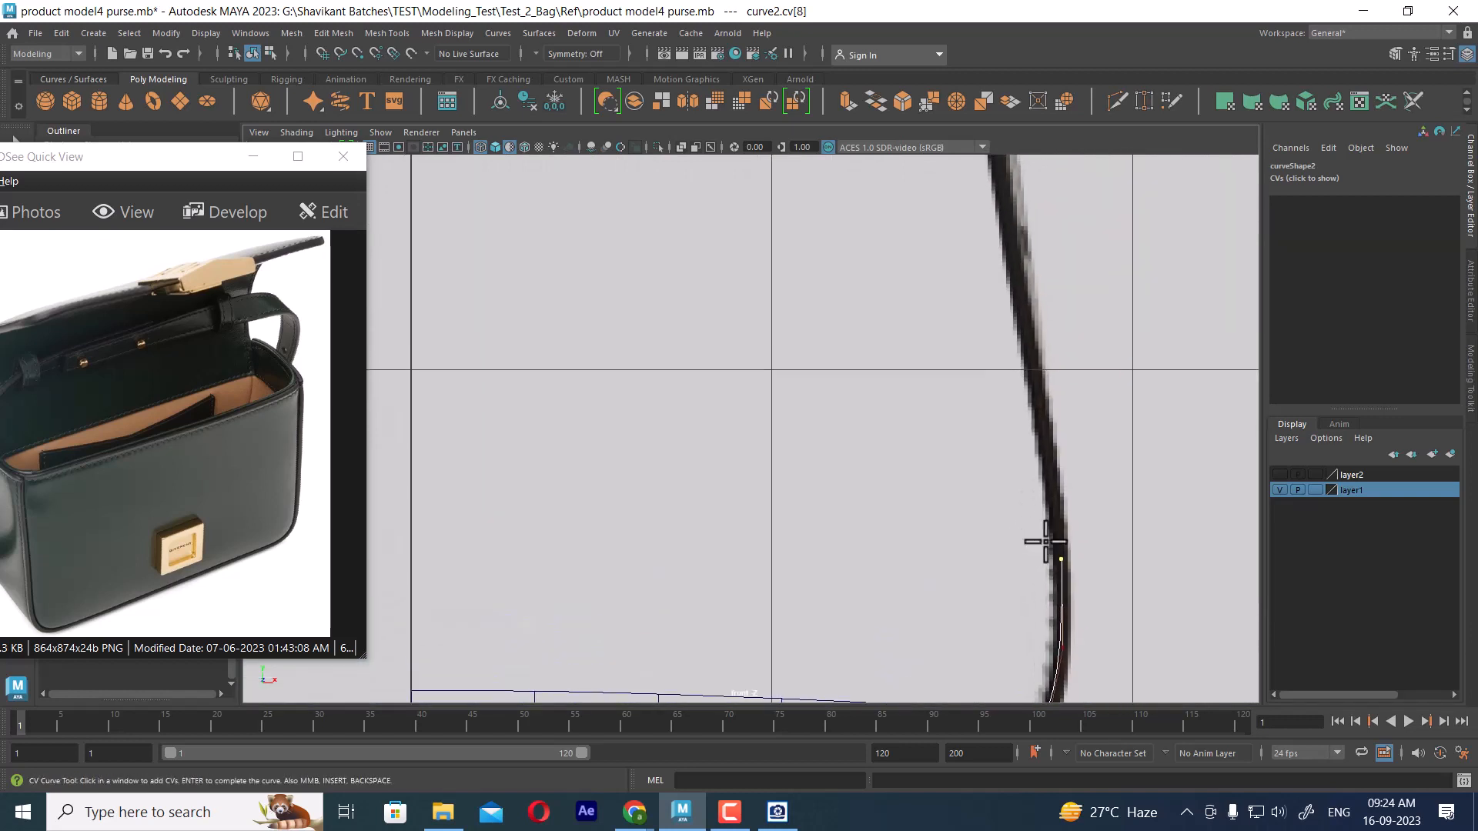
{"action": "left_click_drag", "start_coordinate": [1047, 493], "coordinate": [1042, 435]}
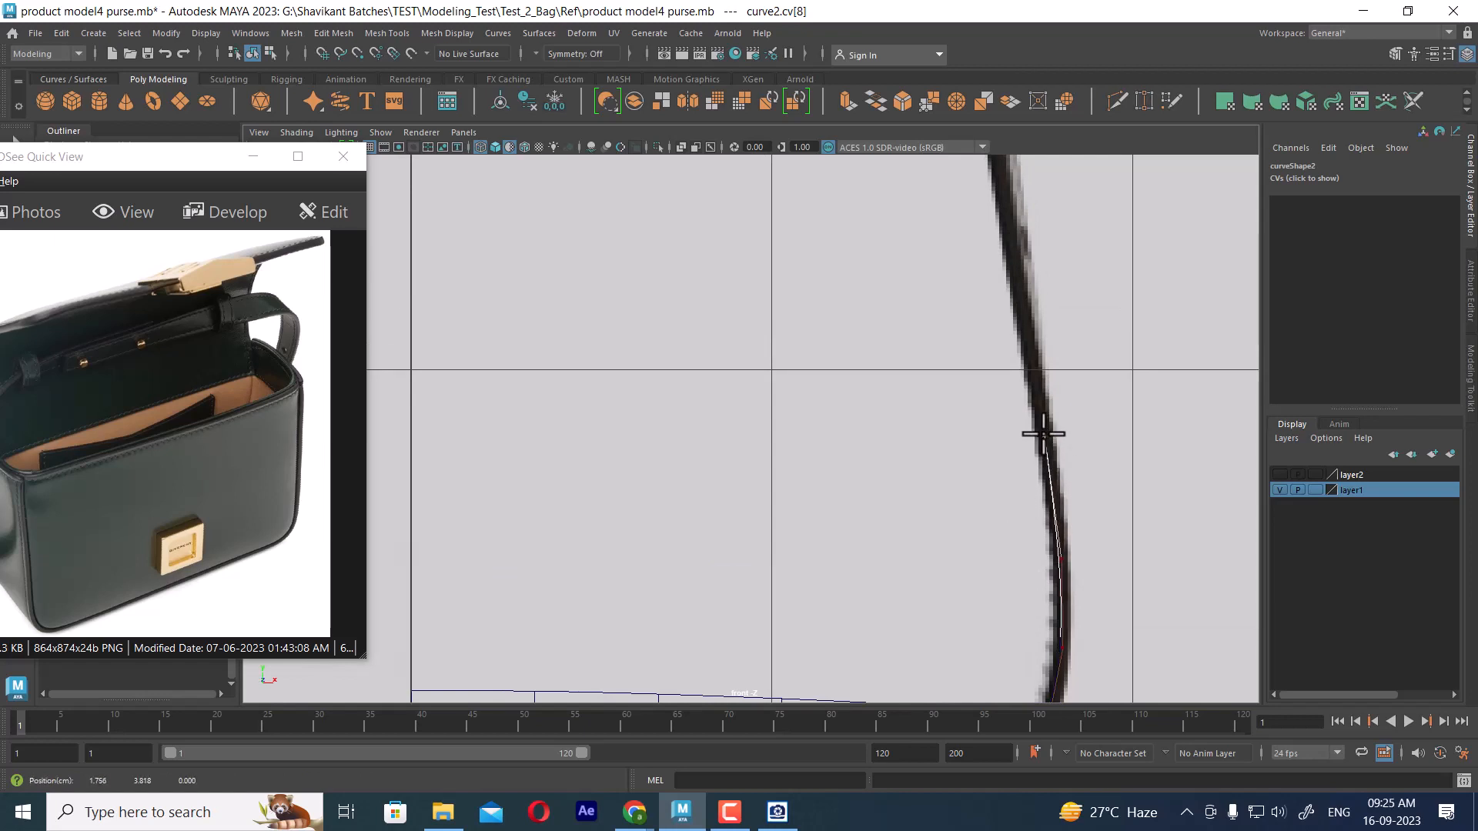
- Trace the CV curve up the thin, straight lower stretch of the right strap on the reference image
{"action": "middle_click_drag", "start_coordinate": [1029, 395], "coordinate": [1025, 549], "text": "alt"}
{"action": "left_click_drag", "start_coordinate": [1025, 514], "coordinate": [1013, 441]}
{"action": "left_click", "coordinate": [1005, 384]}
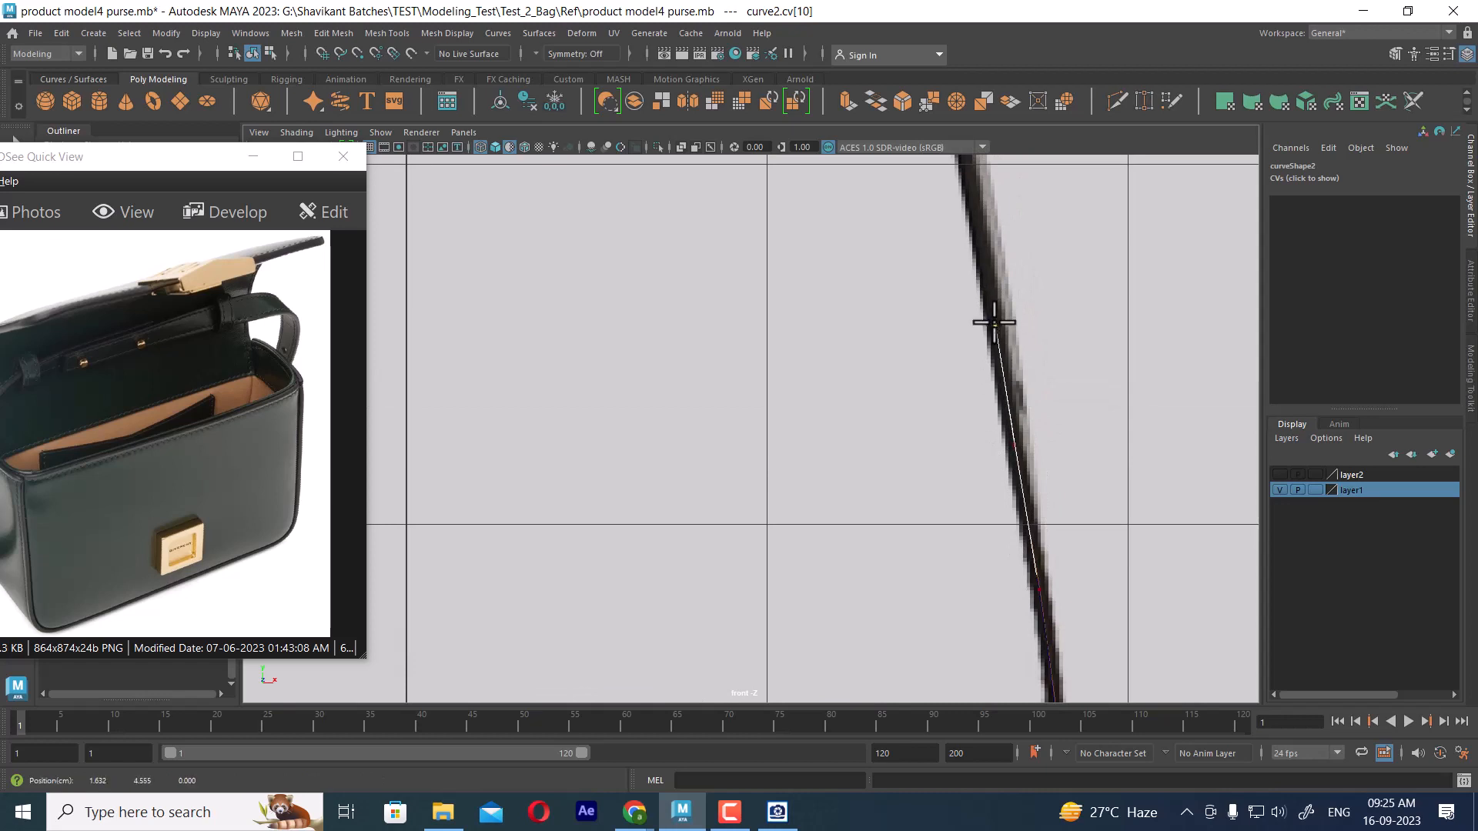
{"action": "left_click", "coordinate": [992, 314]}
{"action": "middle_click_drag", "start_coordinate": [986, 303], "coordinate": [986, 576], "text": "alt"}
{"action": "left_click_drag", "start_coordinate": [970, 436], "coordinate": [960, 401]}
{"action": "middle_click_drag", "start_coordinate": [947, 449], "coordinate": [969, 681], "text": "alt"}
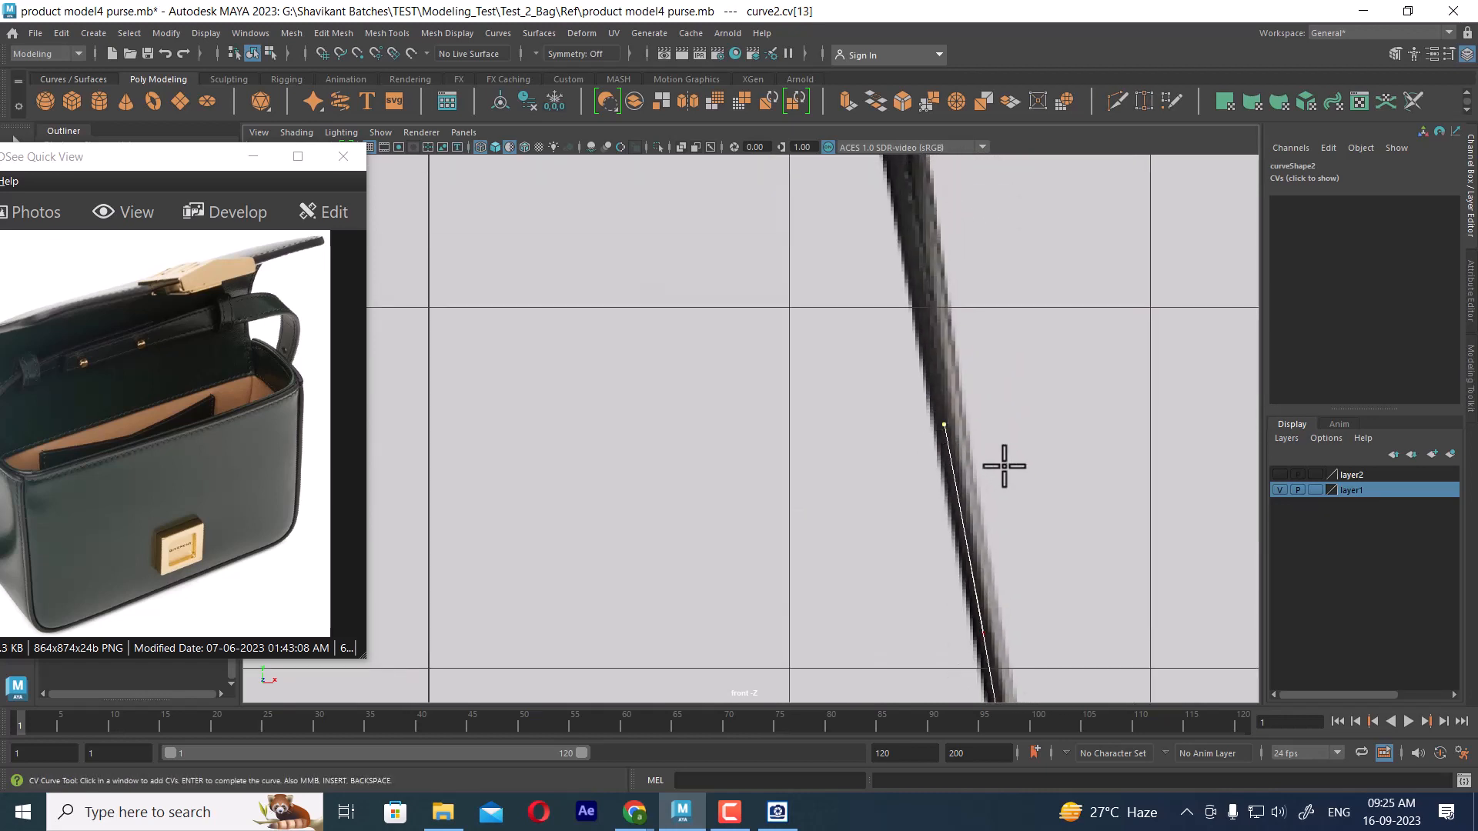
{"action": "middle_click_drag", "start_coordinate": [1003, 462], "coordinate": [1024, 608], "text": "alt"}
{"action": "left_click", "coordinate": [919, 336]}
- Extend the CV curve along the widening part of the right strap up to the lower edge of the gold buckle
{"action": "middle_click_drag", "start_coordinate": [914, 317], "coordinate": [922, 538], "text": "alt"}
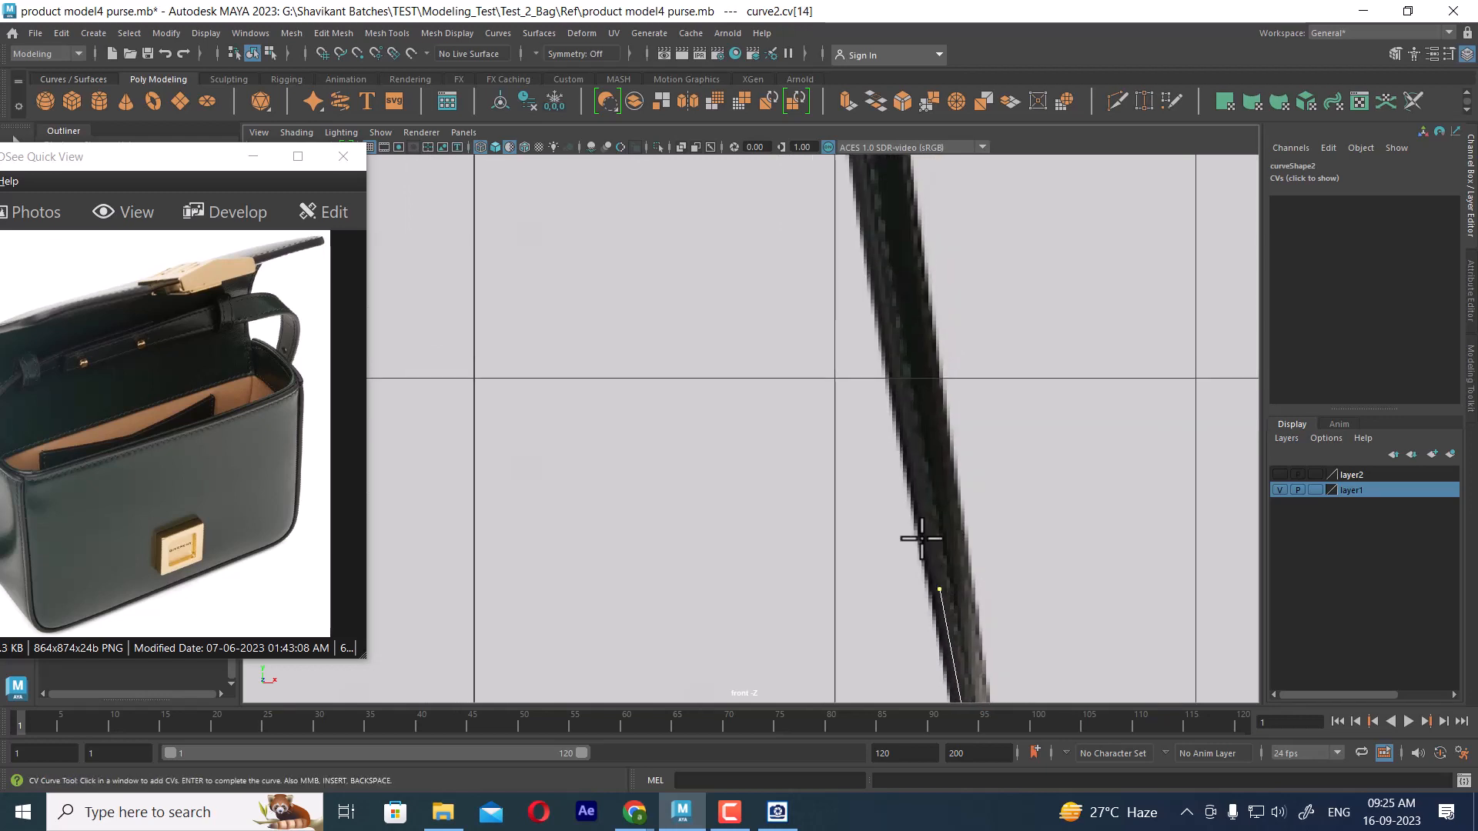
{"action": "middle_click_drag", "start_coordinate": [883, 317], "coordinate": [904, 561], "text": "alt"}
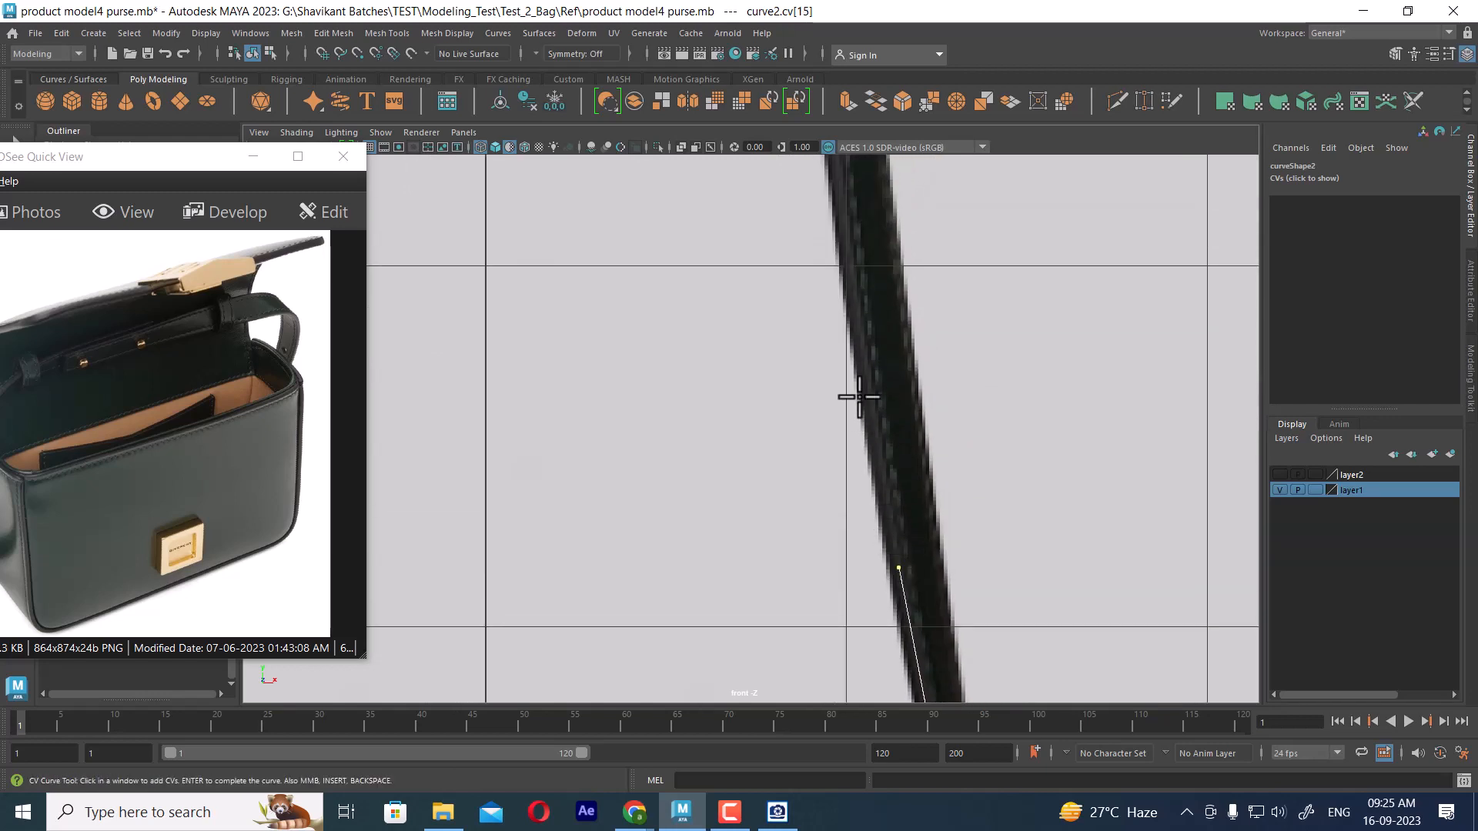
{"action": "left_click_drag", "start_coordinate": [855, 351], "coordinate": [853, 313]}
{"action": "middle_click_drag", "start_coordinate": [849, 361], "coordinate": [891, 656], "text": "alt"}
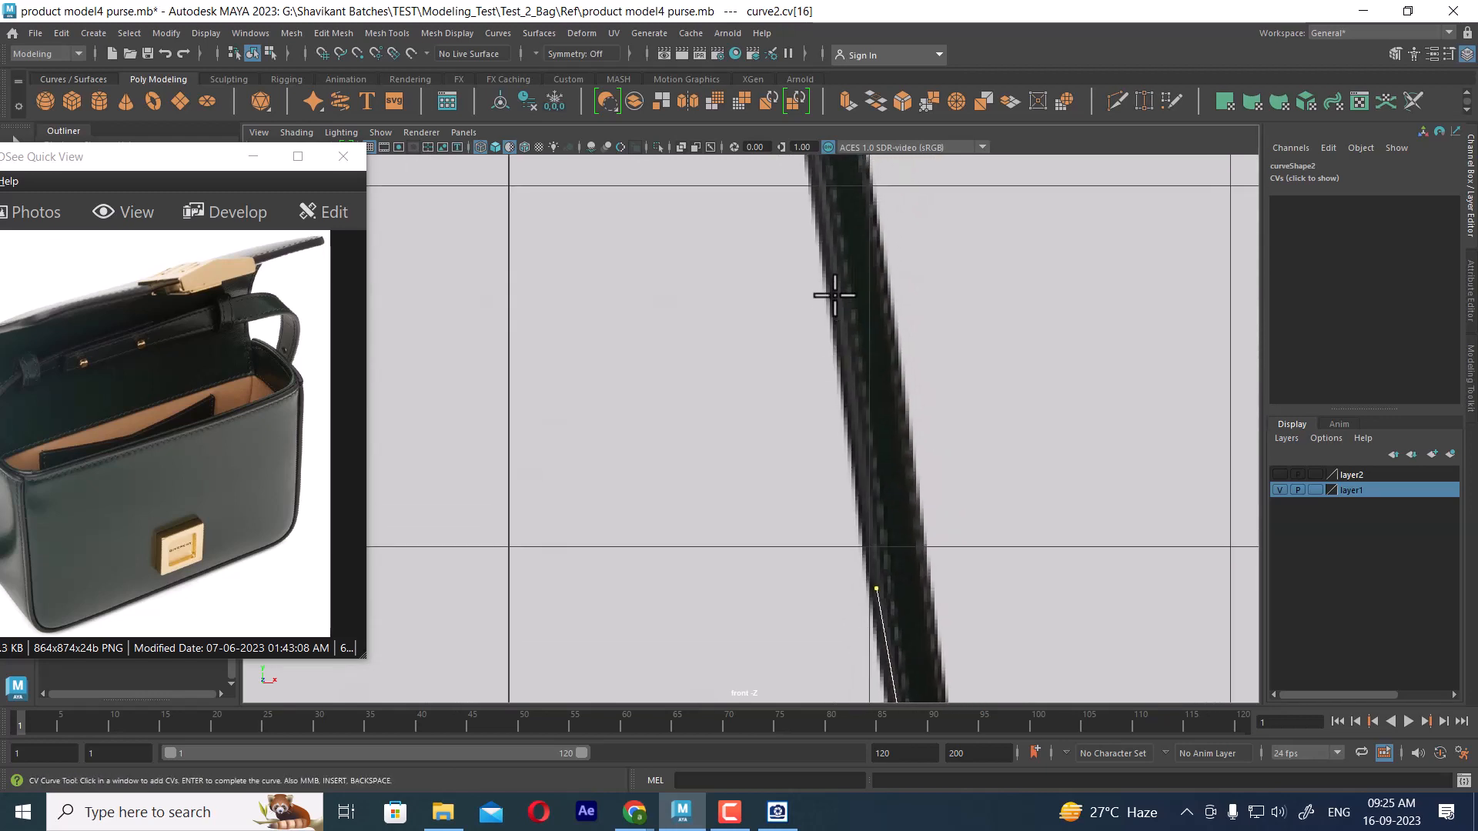
{"action": "left_click", "coordinate": [824, 247]}
{"action": "middle_click_drag", "start_coordinate": [824, 247], "coordinate": [830, 569], "text": "alt"}
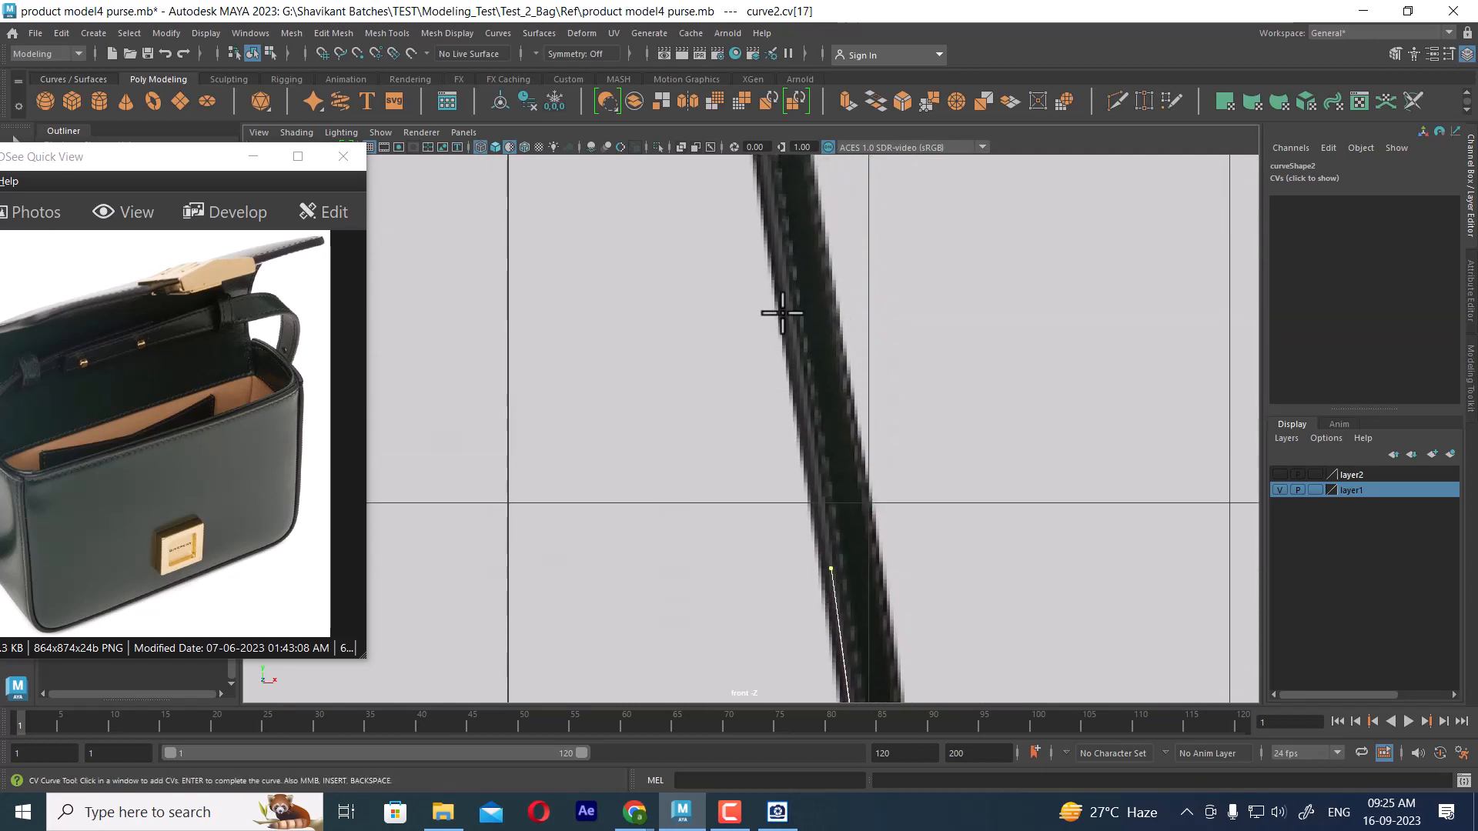
{"action": "left_click", "coordinate": [791, 338]}
{"action": "middle_click_drag", "start_coordinate": [765, 238], "coordinate": [750, 453], "text": "alt"}
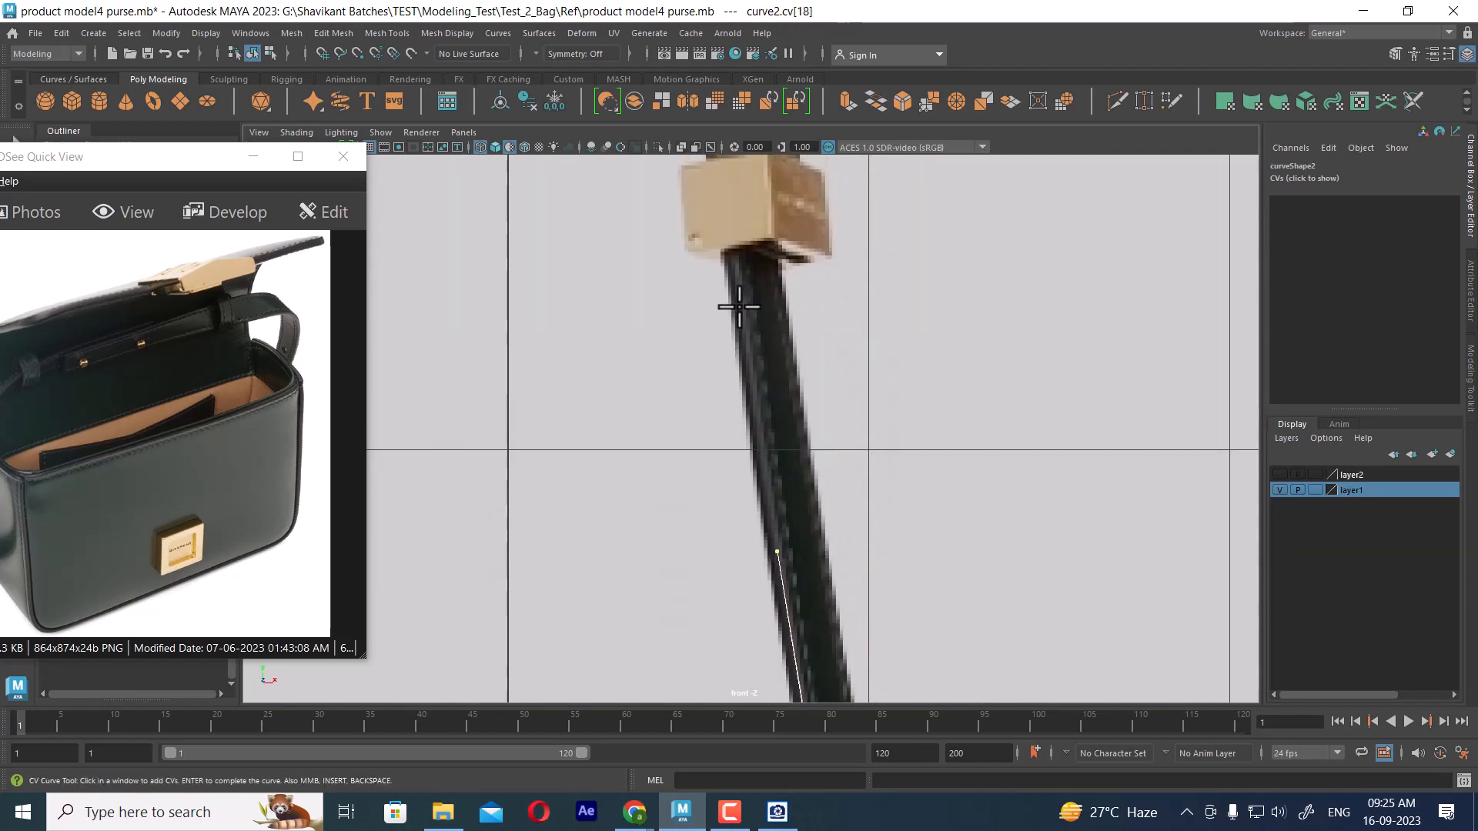
{"action": "left_click", "coordinate": [730, 262]}
- Carry the CV curve past the right gold buckle and along the strap's inner edge to just below the top loop
{"action": "right_click_drag", "start_coordinate": [805, 396], "coordinate": [804, 458], "text": "alt"}
{"action": "middle_click_drag", "start_coordinate": [696, 291], "coordinate": [810, 460], "text": "alt"}
{"action": "right_click_drag", "start_coordinate": [811, 460], "coordinate": [898, 608], "text": "alt"}
{"action": "left_click_drag", "start_coordinate": [905, 540], "coordinate": [901, 516]}
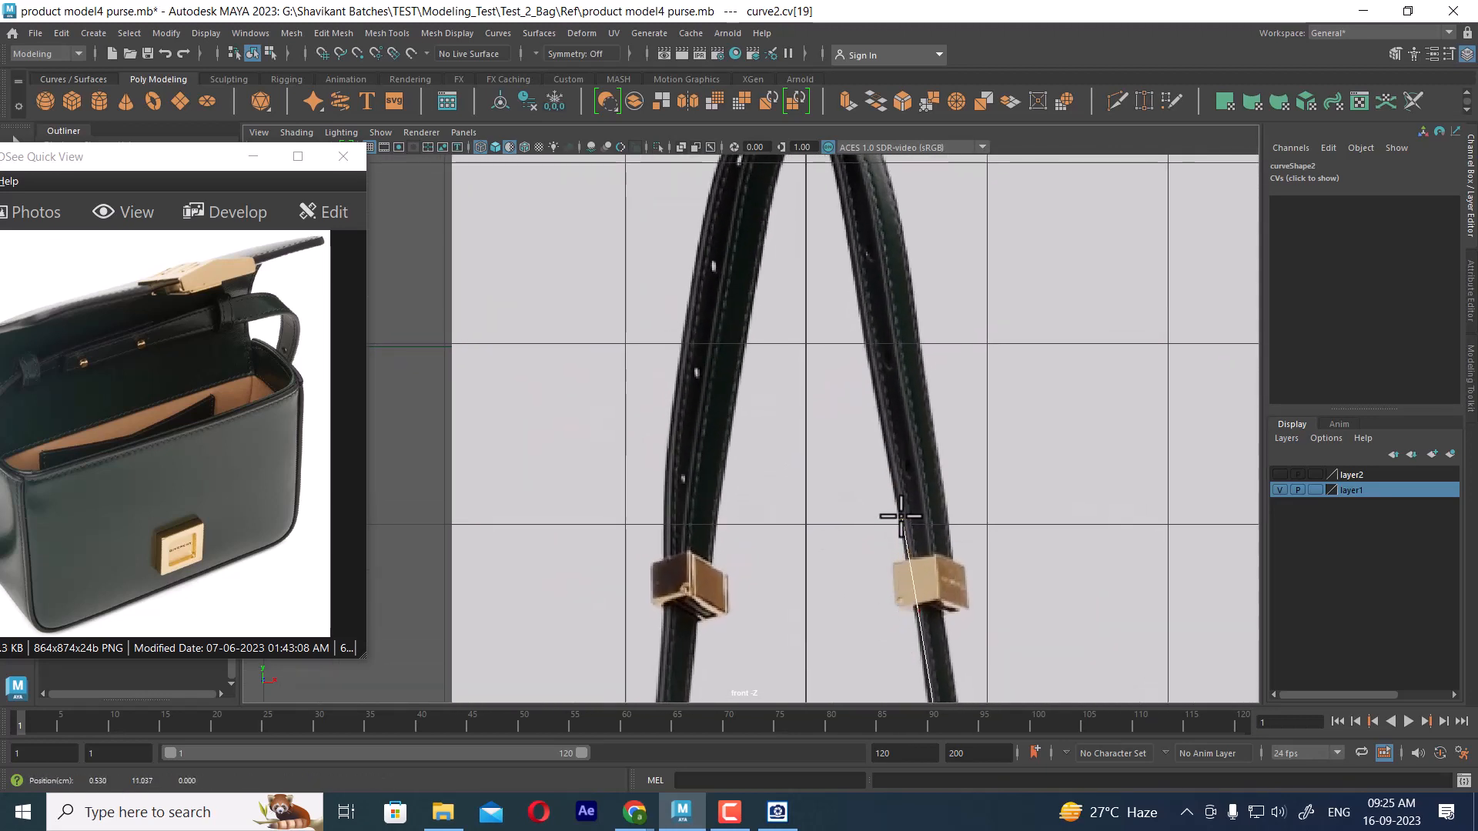
{"action": "middle_click_drag", "start_coordinate": [884, 375], "coordinate": [881, 561], "text": "alt"}
{"action": "left_click", "coordinate": [845, 420]}
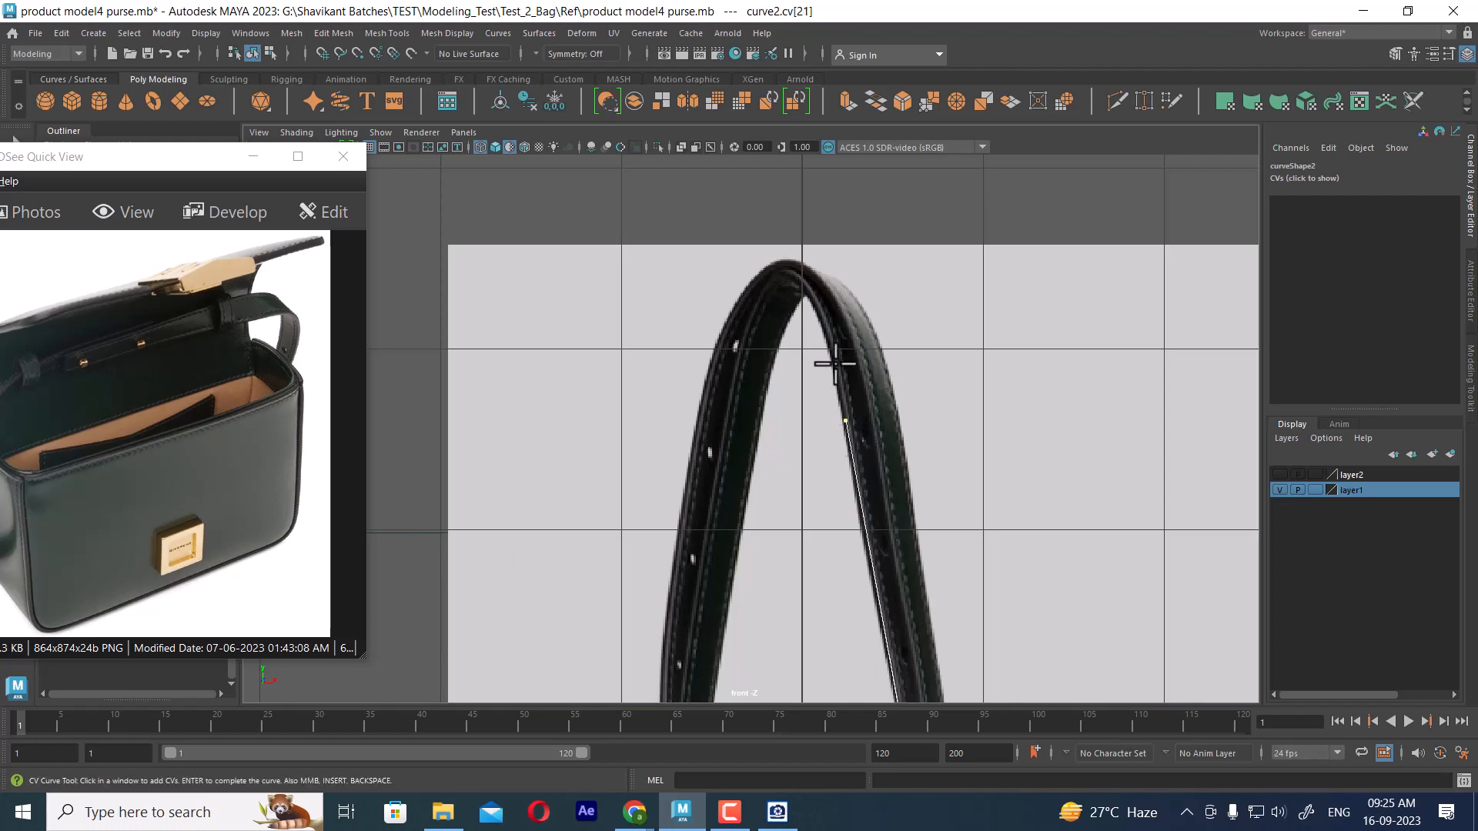
- Trace the CV curve over the strap's top loop and down onto the upper part of the left strap
{"action": "middle_click_drag", "start_coordinate": [835, 364], "coordinate": [874, 466], "text": "alt"}
{"action": "right_click_drag", "start_coordinate": [874, 466], "coordinate": [930, 566], "text": "alt"}
{"action": "left_click_drag", "start_coordinate": [900, 439], "coordinate": [896, 421]}
{"action": "left_click_drag", "start_coordinate": [865, 367], "coordinate": [808, 394]}
{"action": "left_click_drag", "start_coordinate": [788, 454], "coordinate": [778, 490]}
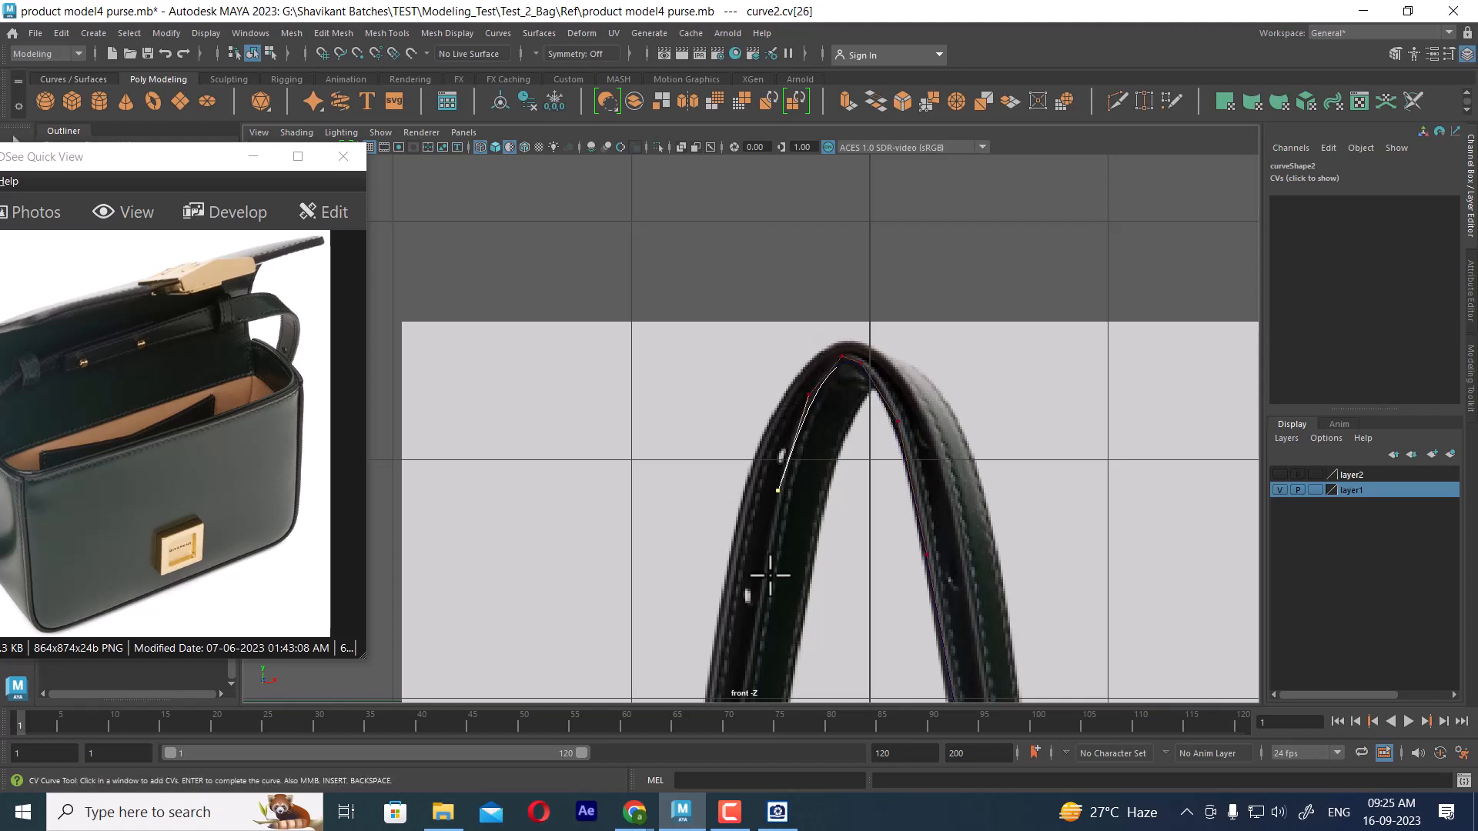
{"action": "middle_click_drag", "start_coordinate": [772, 577], "coordinate": [770, 406], "text": "alt"}
{"action": "left_click_drag", "start_coordinate": [774, 368], "coordinate": [762, 403]}
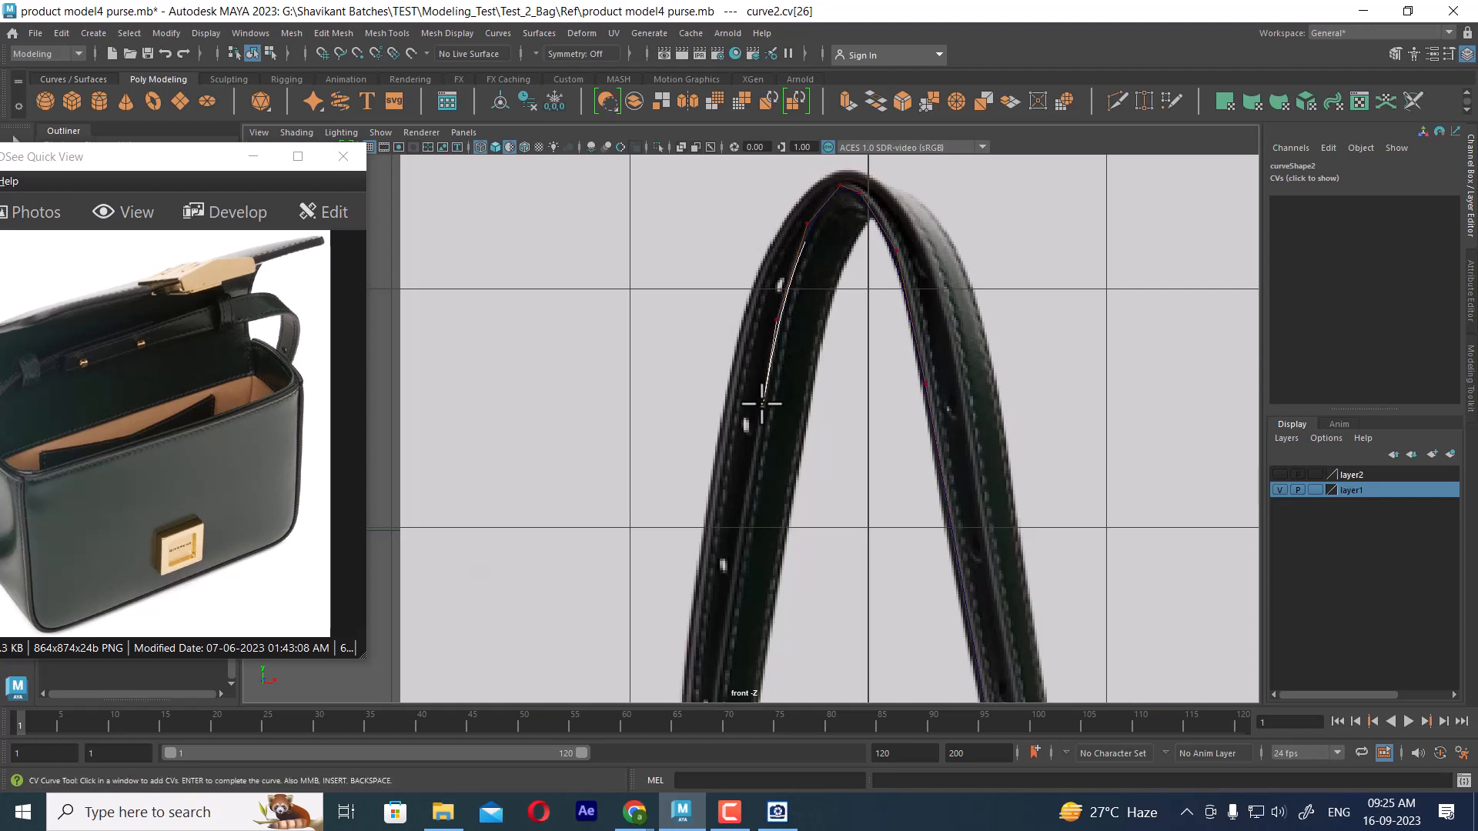
- Continue the CV curve down the middle of the left strap and end it at the left gold buckle
{"action": "middle_click_drag", "start_coordinate": [782, 455], "coordinate": [792, 340], "text": "alt"}
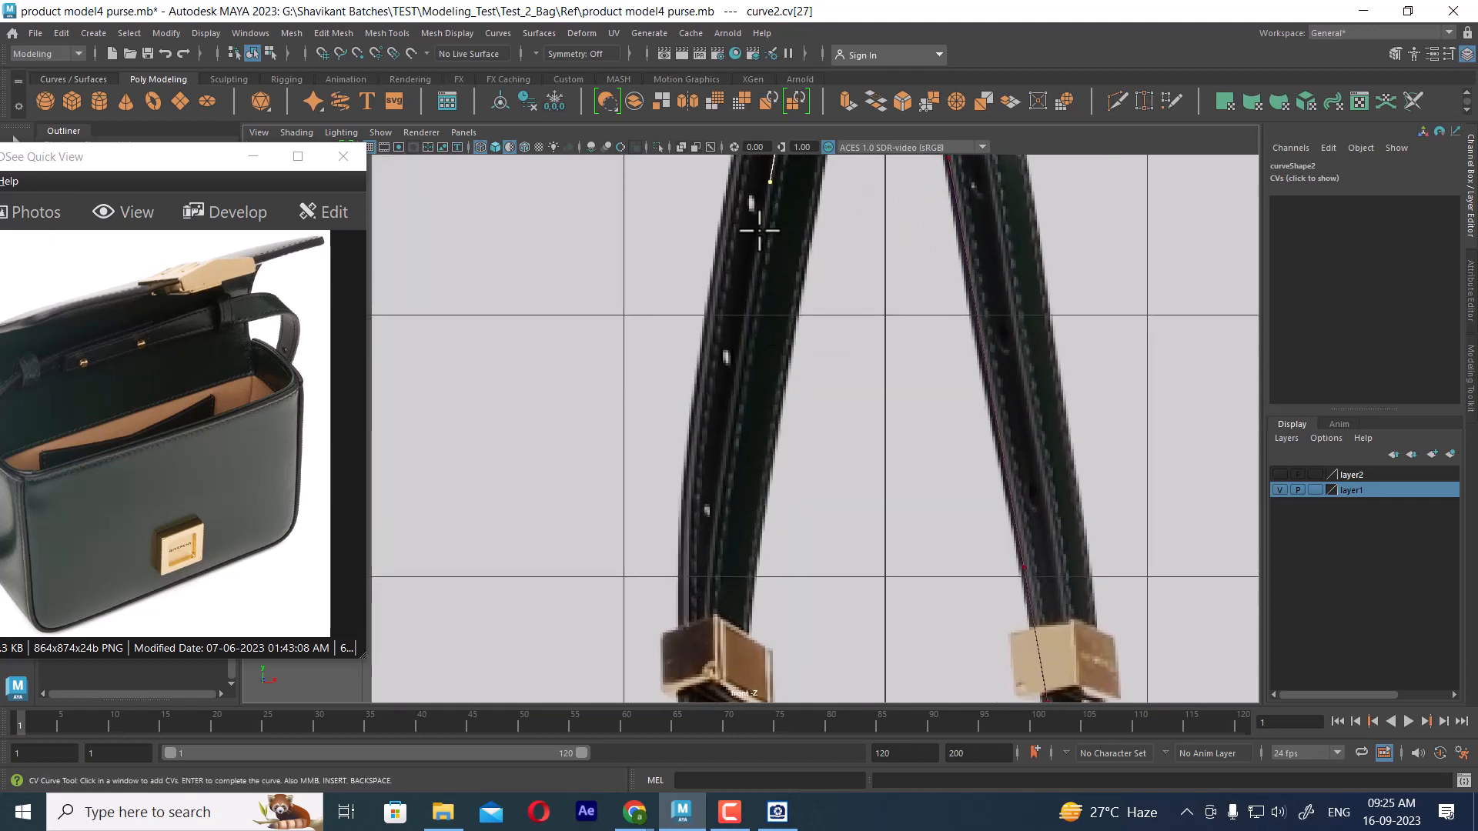
{"action": "left_click_drag", "start_coordinate": [759, 225], "coordinate": [756, 249]}
{"action": "left_click", "coordinate": [733, 390]}
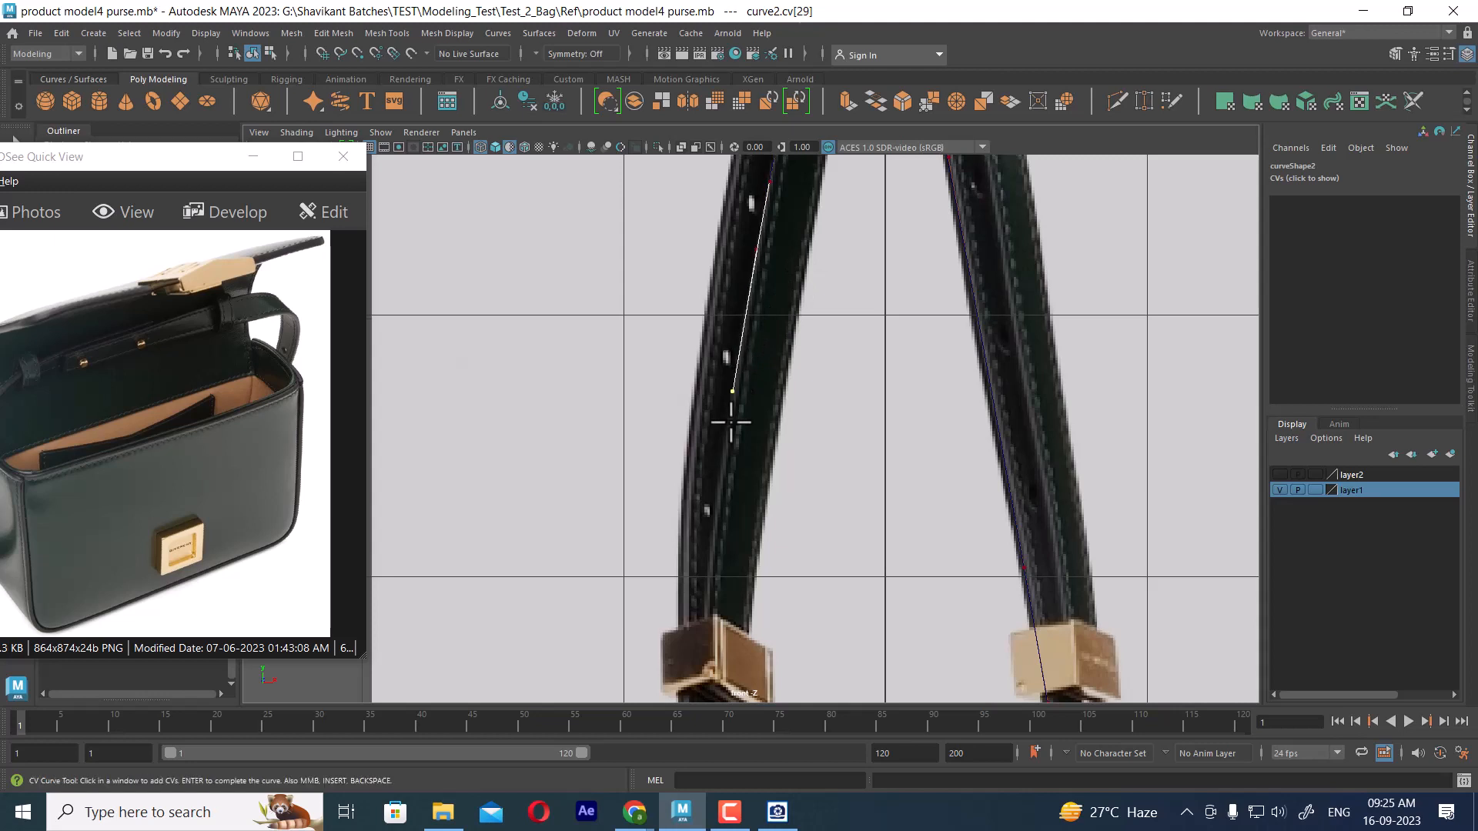
{"action": "middle_click_drag", "start_coordinate": [734, 481], "coordinate": [731, 277], "text": "alt"}
{"action": "right_click_drag", "start_coordinate": [731, 277], "coordinate": [744, 327], "text": "alt"}
{"action": "left_click_drag", "start_coordinate": [723, 218], "coordinate": [713, 271]}
{"action": "left_click", "coordinate": [701, 339]}
{"action": "left_click_drag", "start_coordinate": [701, 339], "coordinate": [698, 380]}
{"action": "left_click_drag", "start_coordinate": [695, 429], "coordinate": [694, 475]}
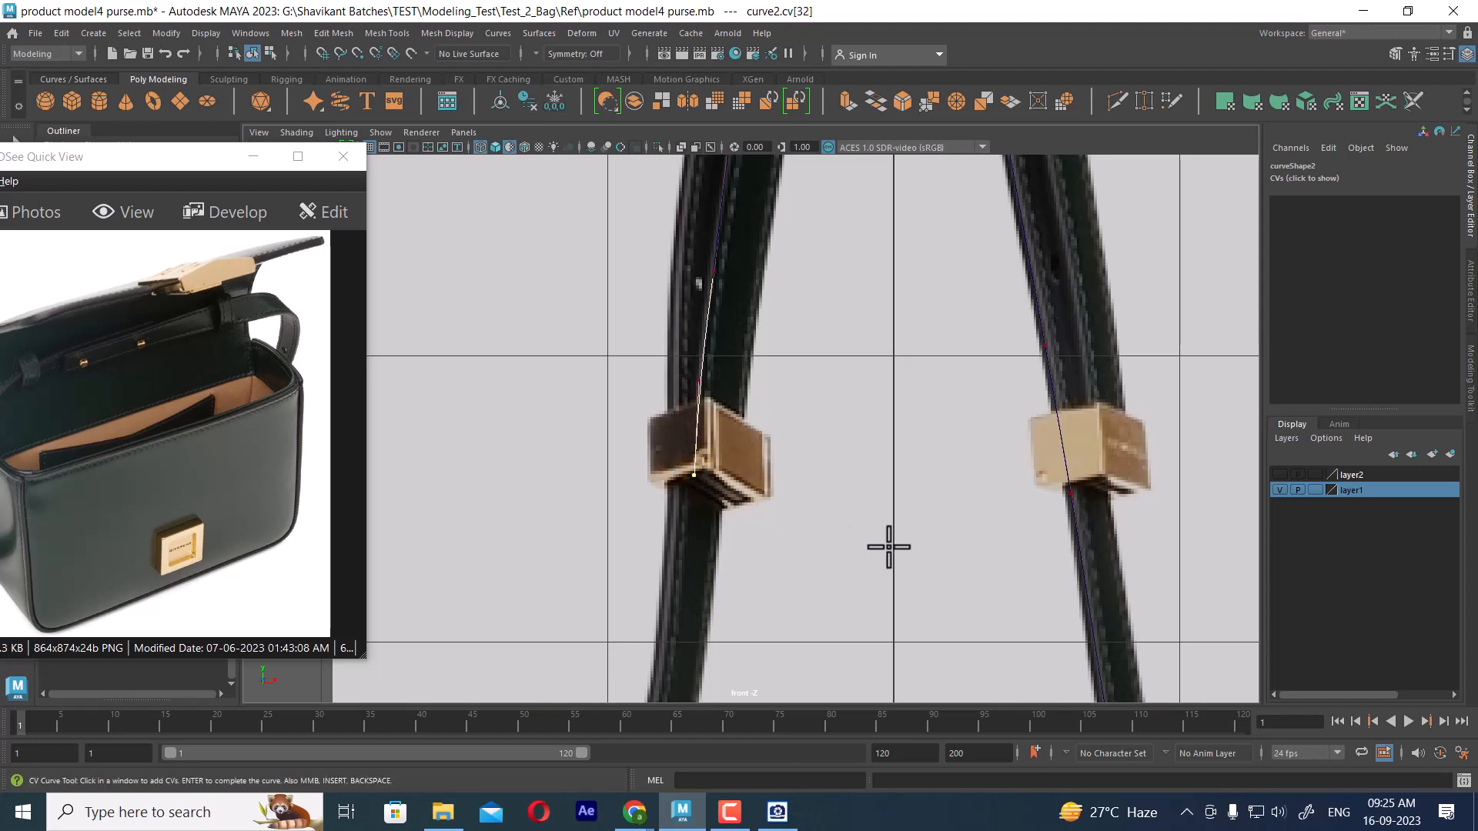
- Finish the strap curve, check its path against the reference, and reposition the ACDSee photo window so the whole picture shows
{"action": "scroll", "coordinate": [782, 455], "scroll_direction": "down", "scroll_amount": 6}
{"action": "scroll", "coordinate": [752, 399], "scroll_direction": "up", "scroll_amount": 3}
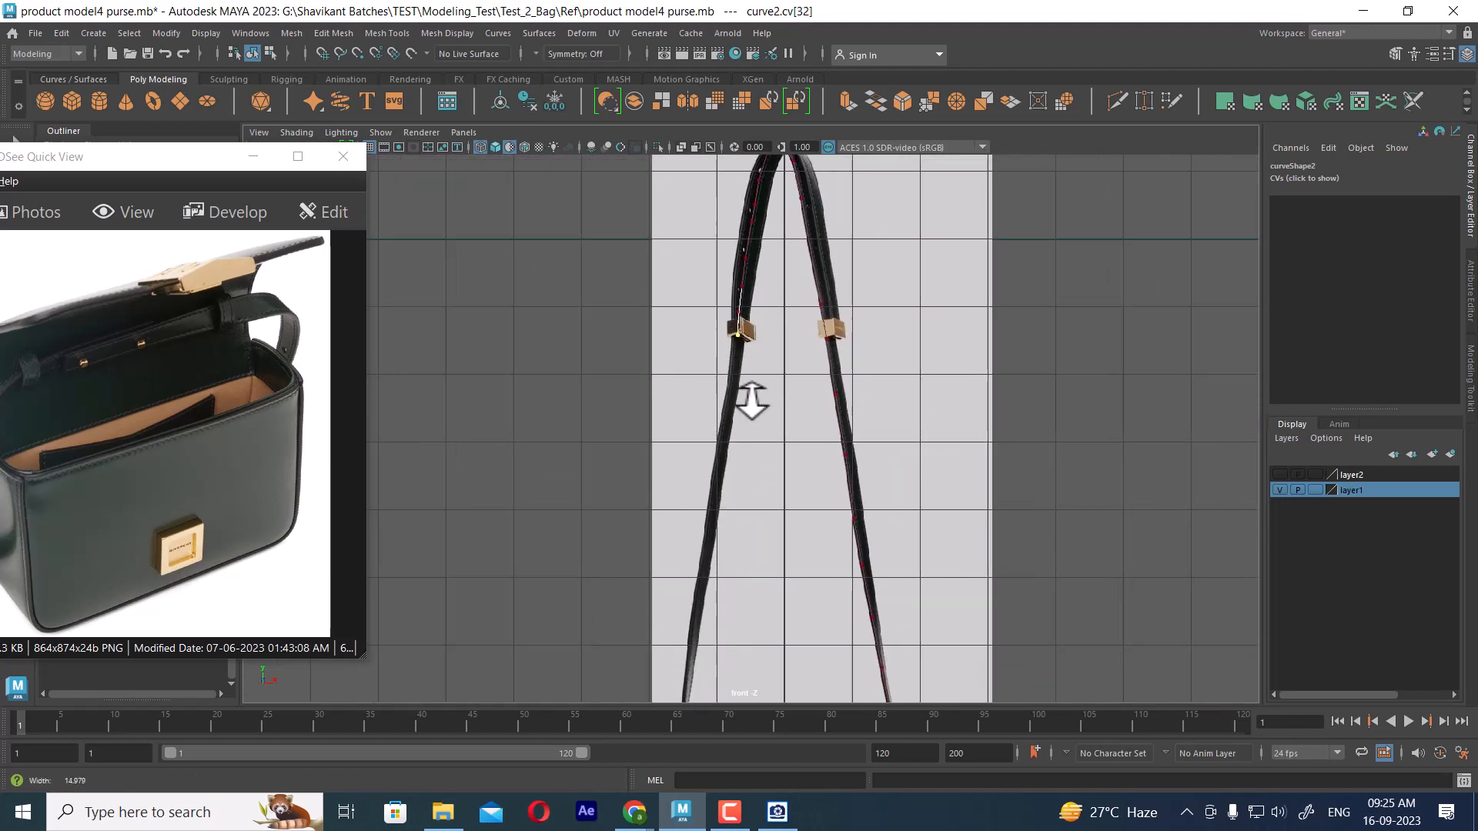
{"action": "key", "text": "Return"}
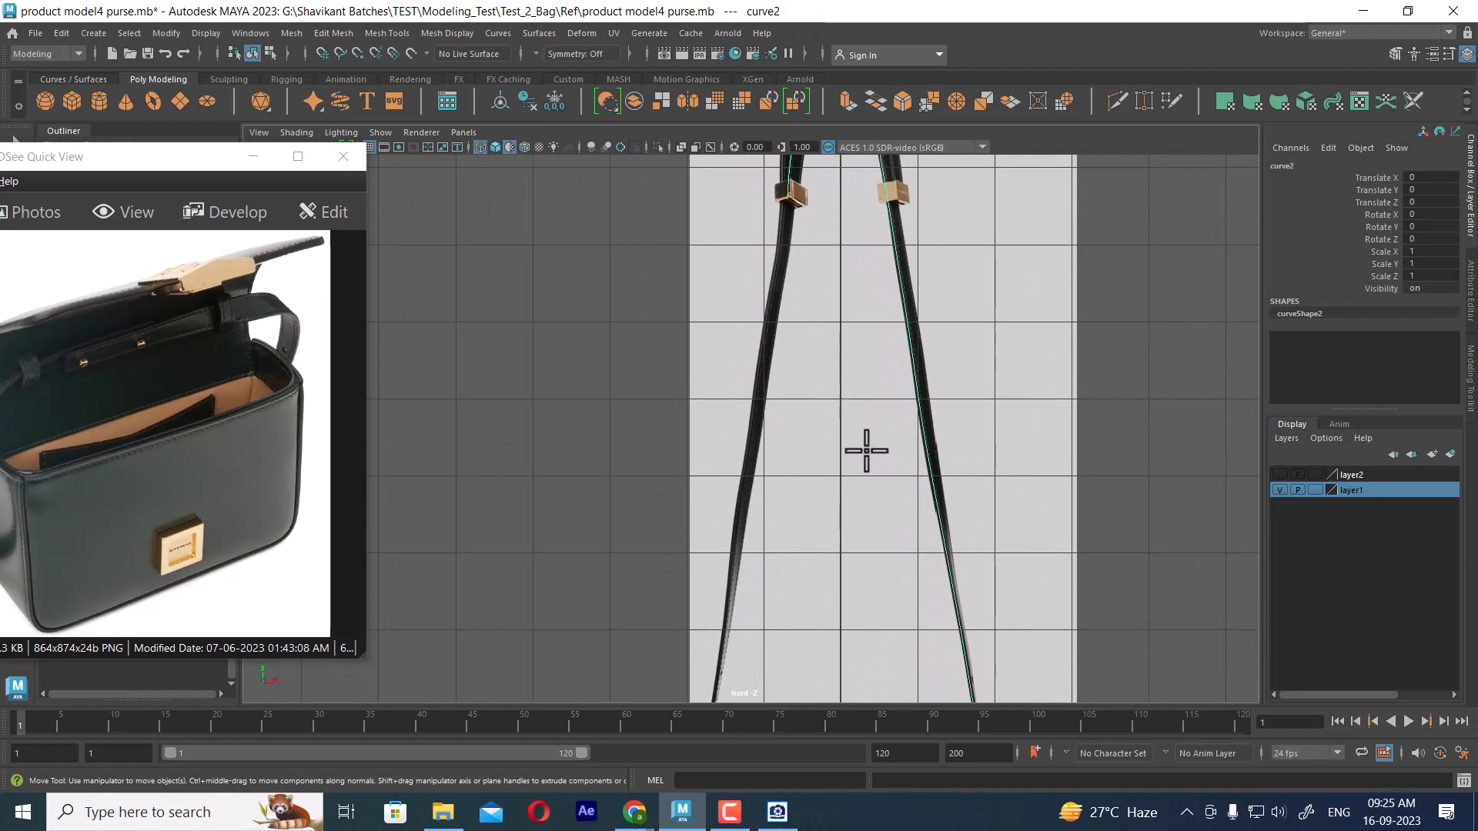
{"action": "middle_click_drag", "start_coordinate": [794, 522], "coordinate": [823, 307], "text": "alt"}
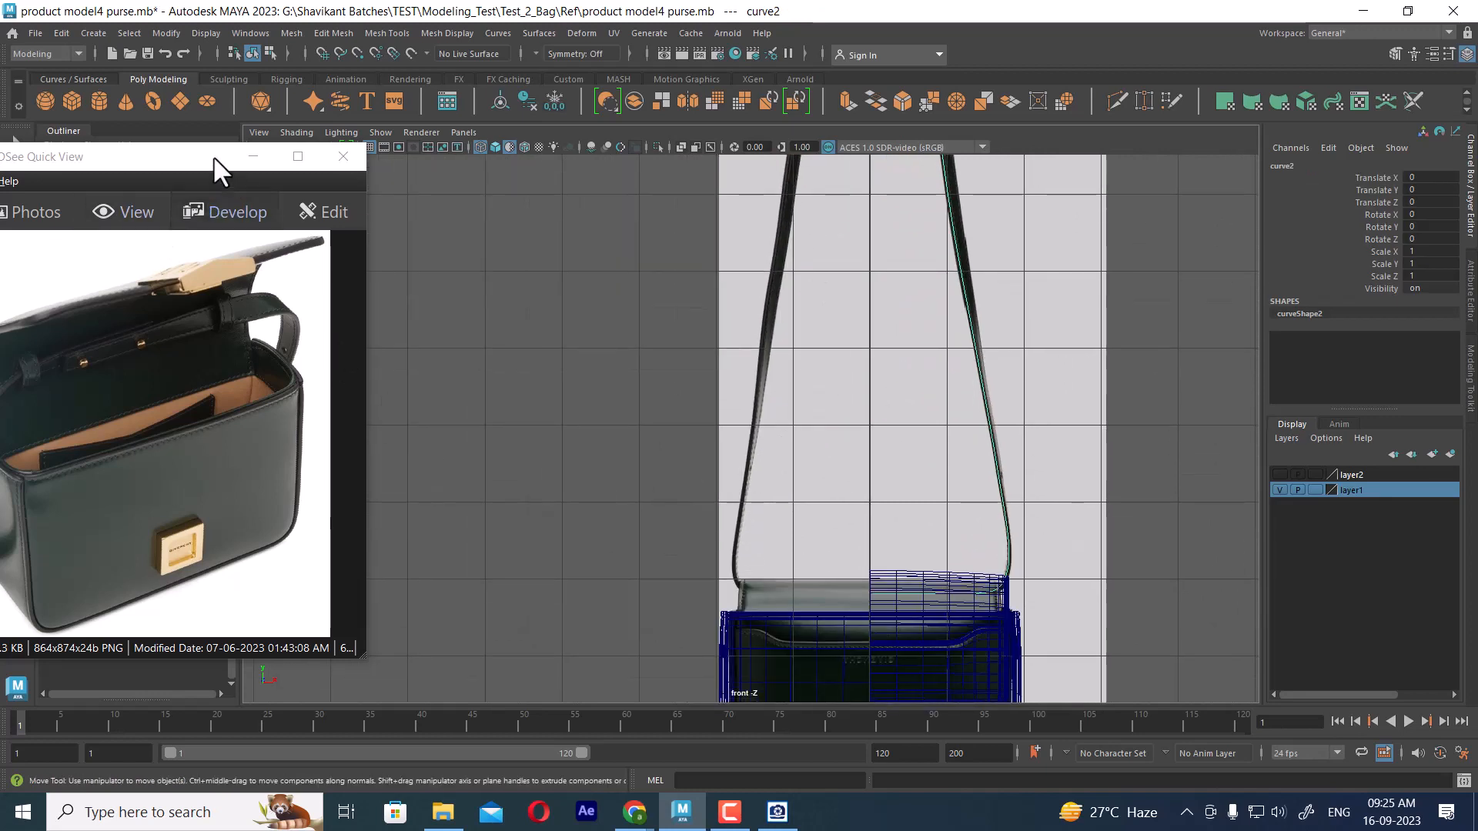
{"action": "left_click_drag", "start_coordinate": [214, 164], "coordinate": [316, 202]}
- Start a second CV curve just right of the purse's centre line and run it across the flap to its left edge
{"action": "left_click", "coordinate": [16, 343]}
{"action": "scroll", "coordinate": [804, 464], "scroll_direction": "up", "scroll_amount": 1}
{"action": "scroll", "coordinate": [804, 464], "scroll_direction": "up", "scroll_amount": 2}
{"action": "middle_click_drag", "start_coordinate": [804, 465], "coordinate": [813, 292], "text": "alt"}
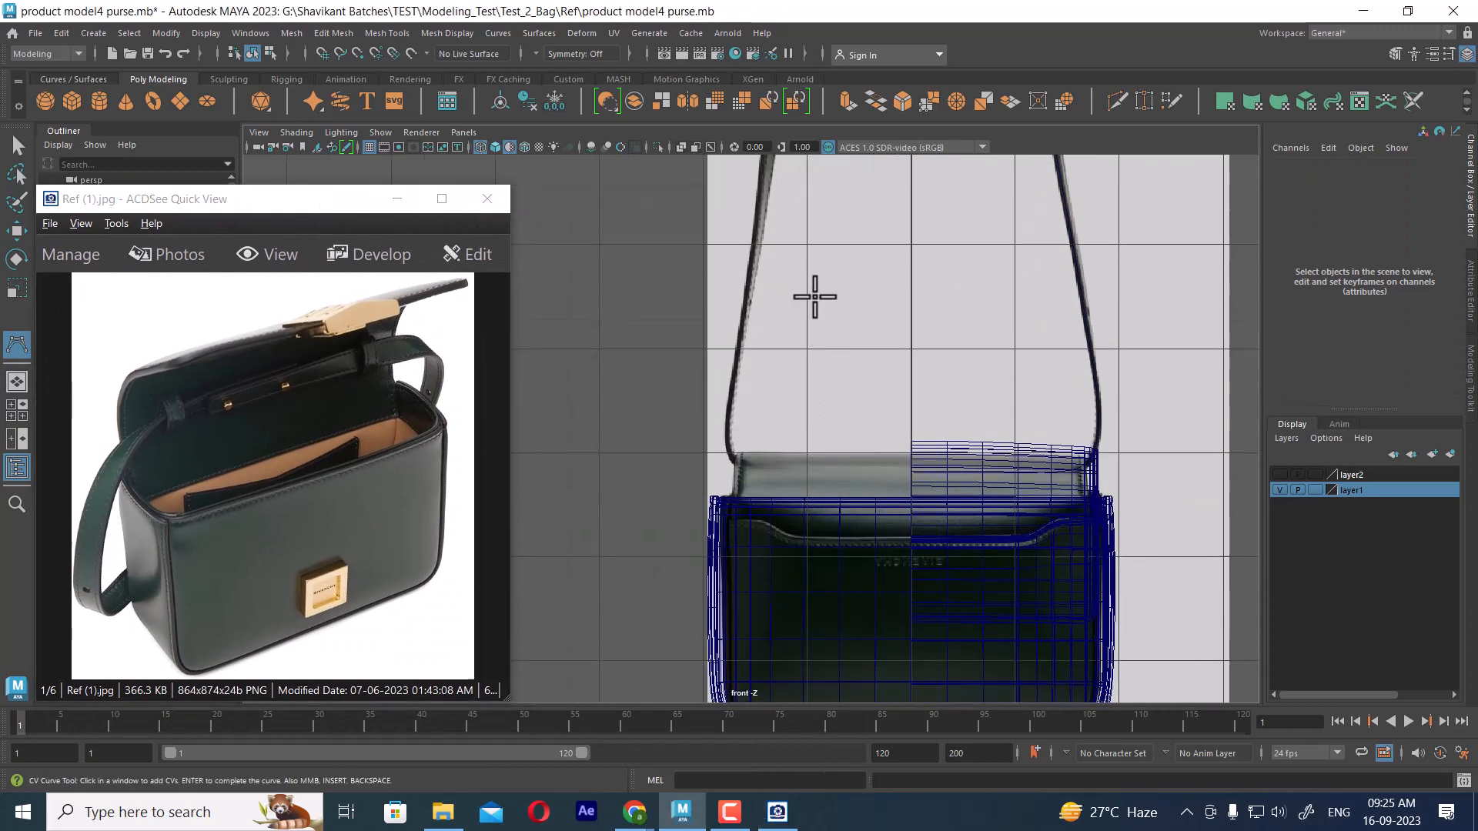
{"action": "scroll", "coordinate": [971, 481], "scroll_direction": "up", "scroll_amount": 4}
{"action": "middle_click_drag", "start_coordinate": [976, 484], "coordinate": [871, 396], "text": "alt"}
{"action": "scroll", "coordinate": [893, 416], "scroll_direction": "up", "scroll_amount": 2}
{"action": "scroll", "coordinate": [916, 469], "scroll_direction": "up", "scroll_amount": 3}
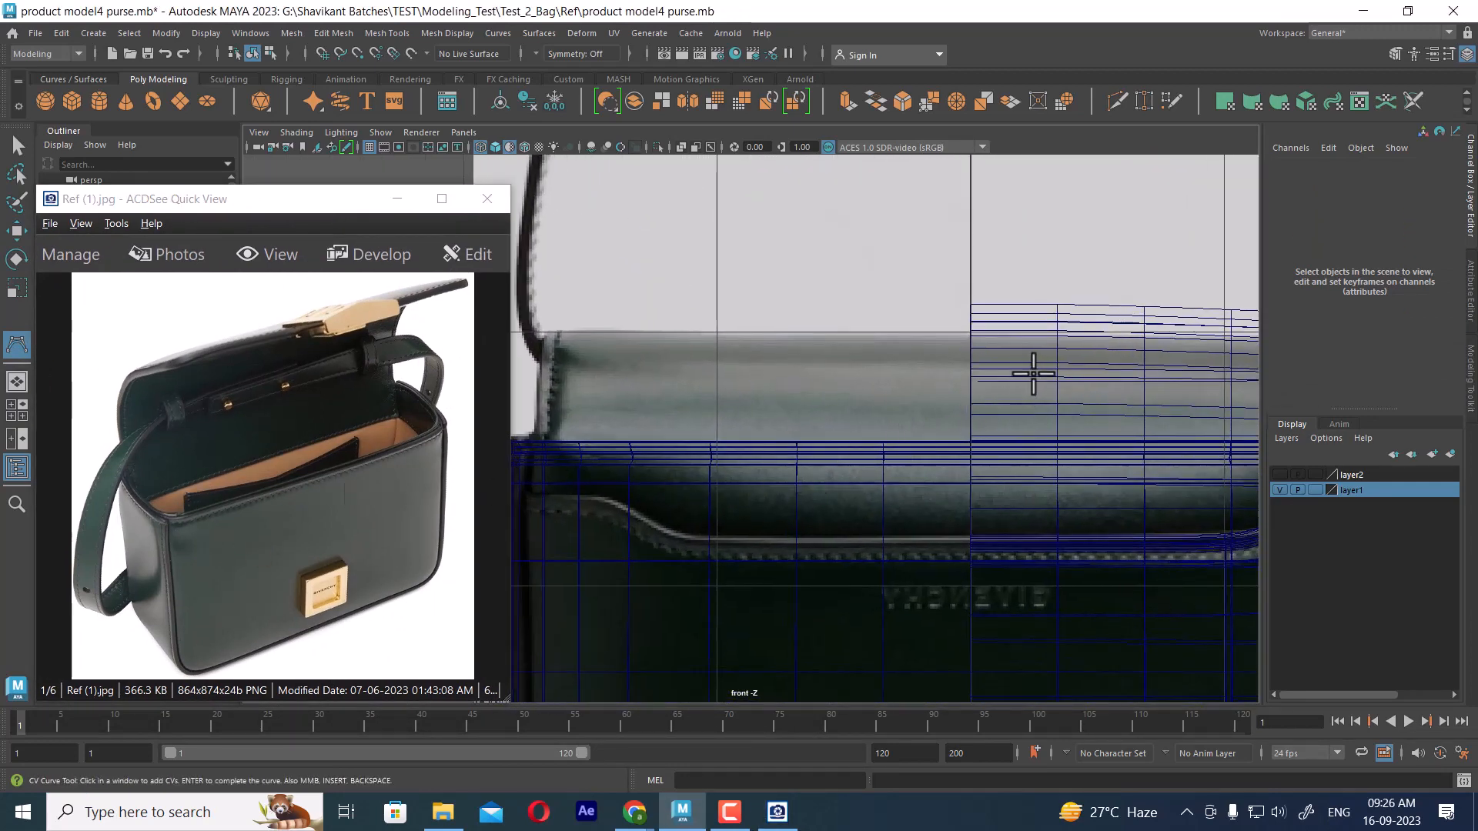
{"action": "left_click", "coordinate": [1139, 355]}
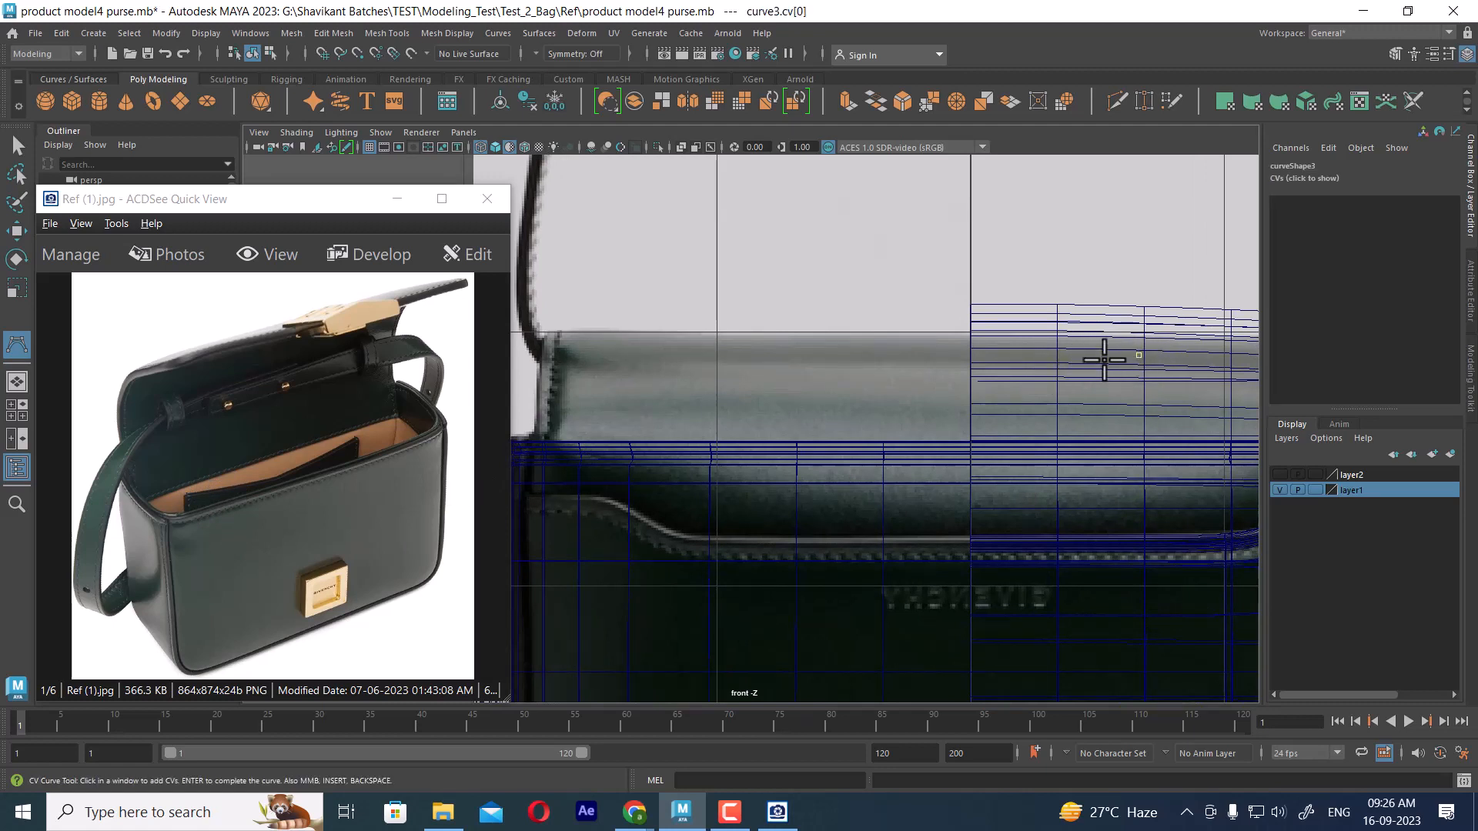
{"action": "left_click", "coordinate": [928, 358]}
{"action": "left_click", "coordinate": [816, 359]}
{"action": "left_click", "coordinate": [631, 358]}
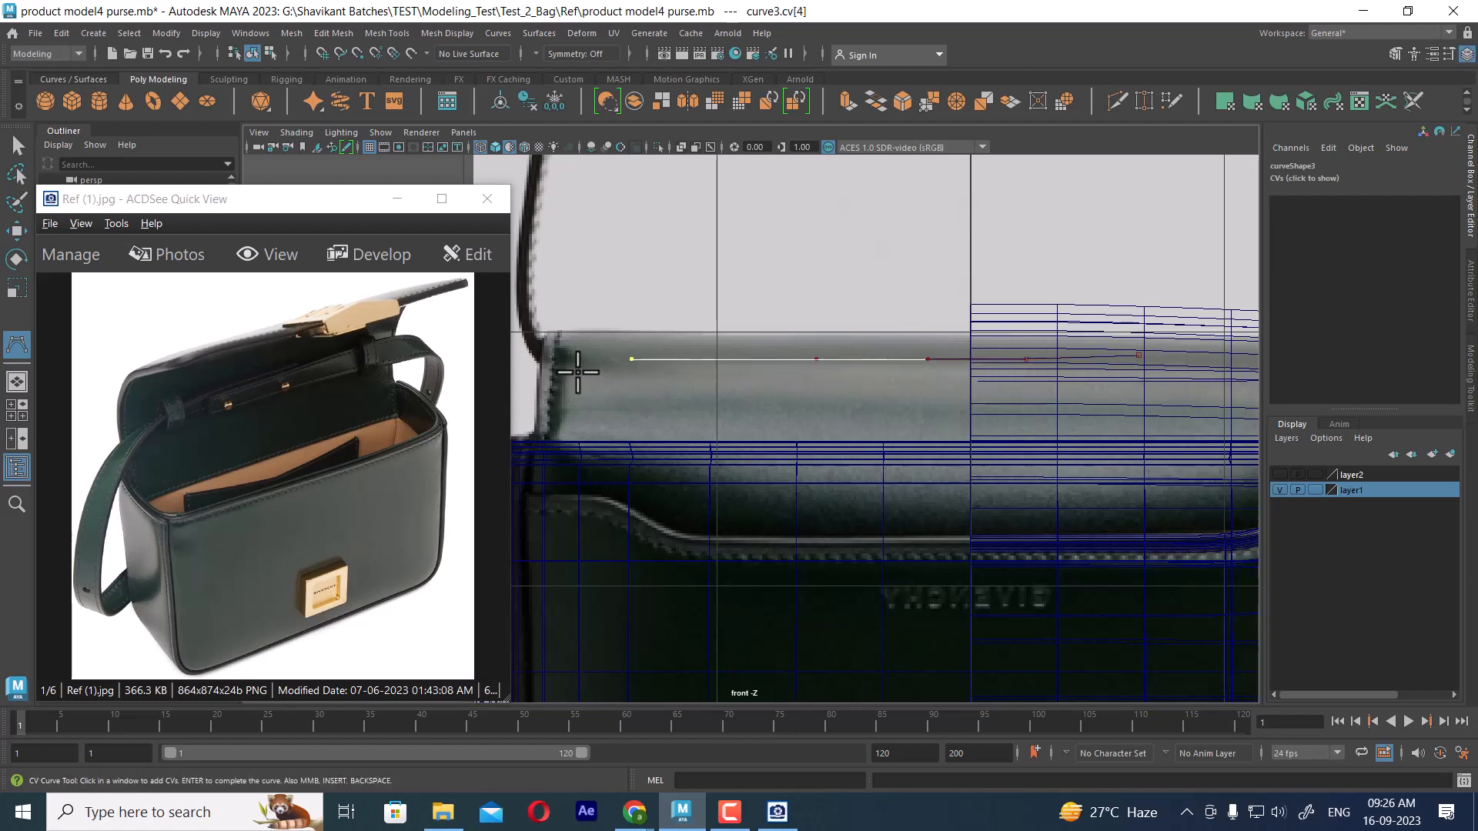
{"action": "left_click_drag", "start_coordinate": [577, 371], "coordinate": [532, 347]}
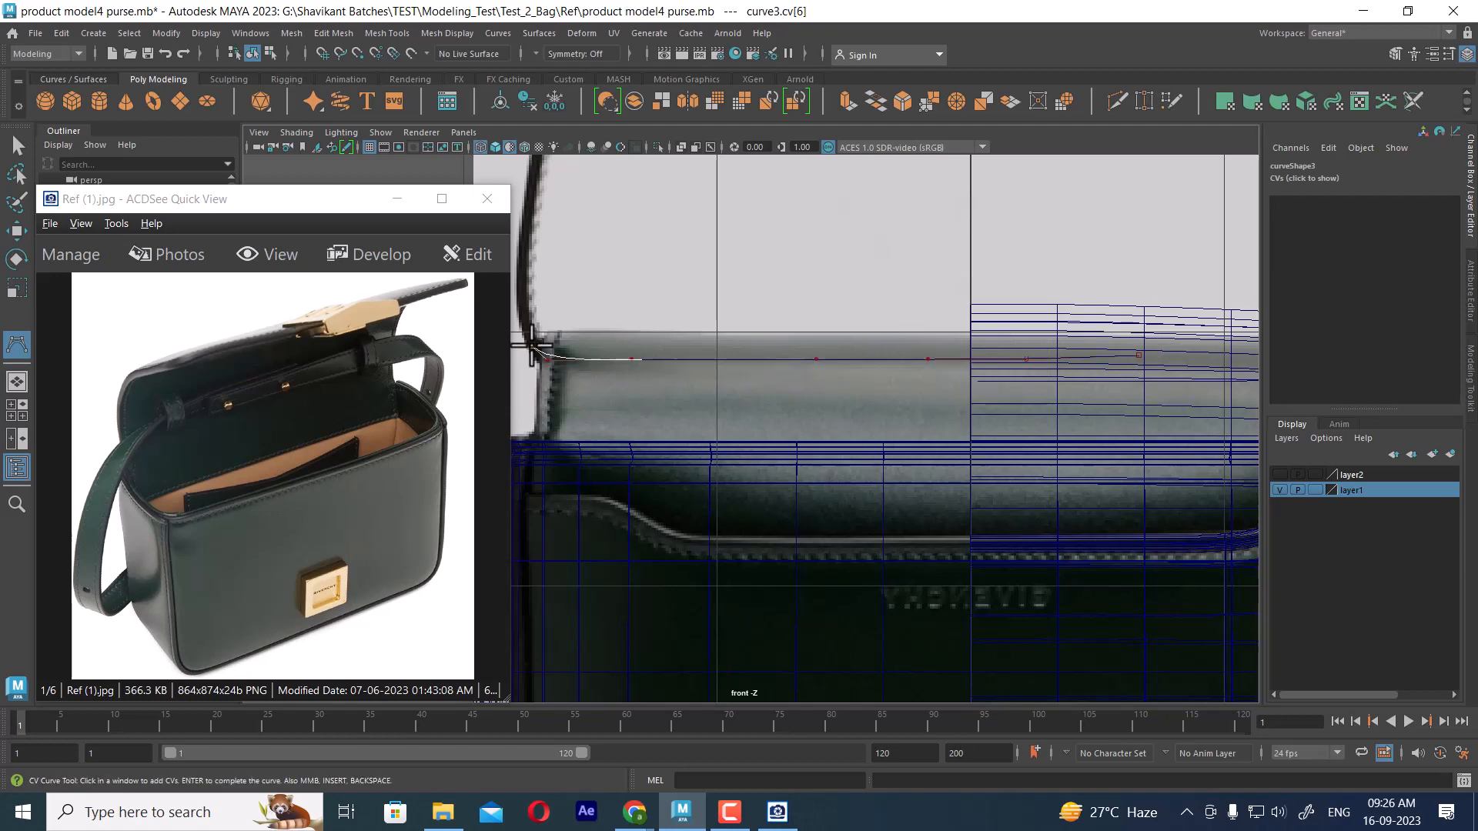
- Continue the second curve around the bend at the flap's left edge and up the lowest part of the left strap
{"action": "middle_click_drag", "start_coordinate": [537, 345], "coordinate": [893, 447], "text": "alt"}
{"action": "right_click_drag", "start_coordinate": [900, 379], "coordinate": [969, 433], "text": "alt"}
{"action": "mouse_move", "coordinate": [921, 432]}
{"action": "left_mouse_down"}
{"action": "mouse_move", "coordinate": [898, 398]}
{"action": "mouse_move", "coordinate": [895, 418]}
{"action": "left_mouse_up"}
{"action": "left_click_drag", "start_coordinate": [898, 358], "coordinate": [896, 346]}
{"action": "middle_click_drag", "start_coordinate": [911, 321], "coordinate": [835, 499], "text": "alt"}
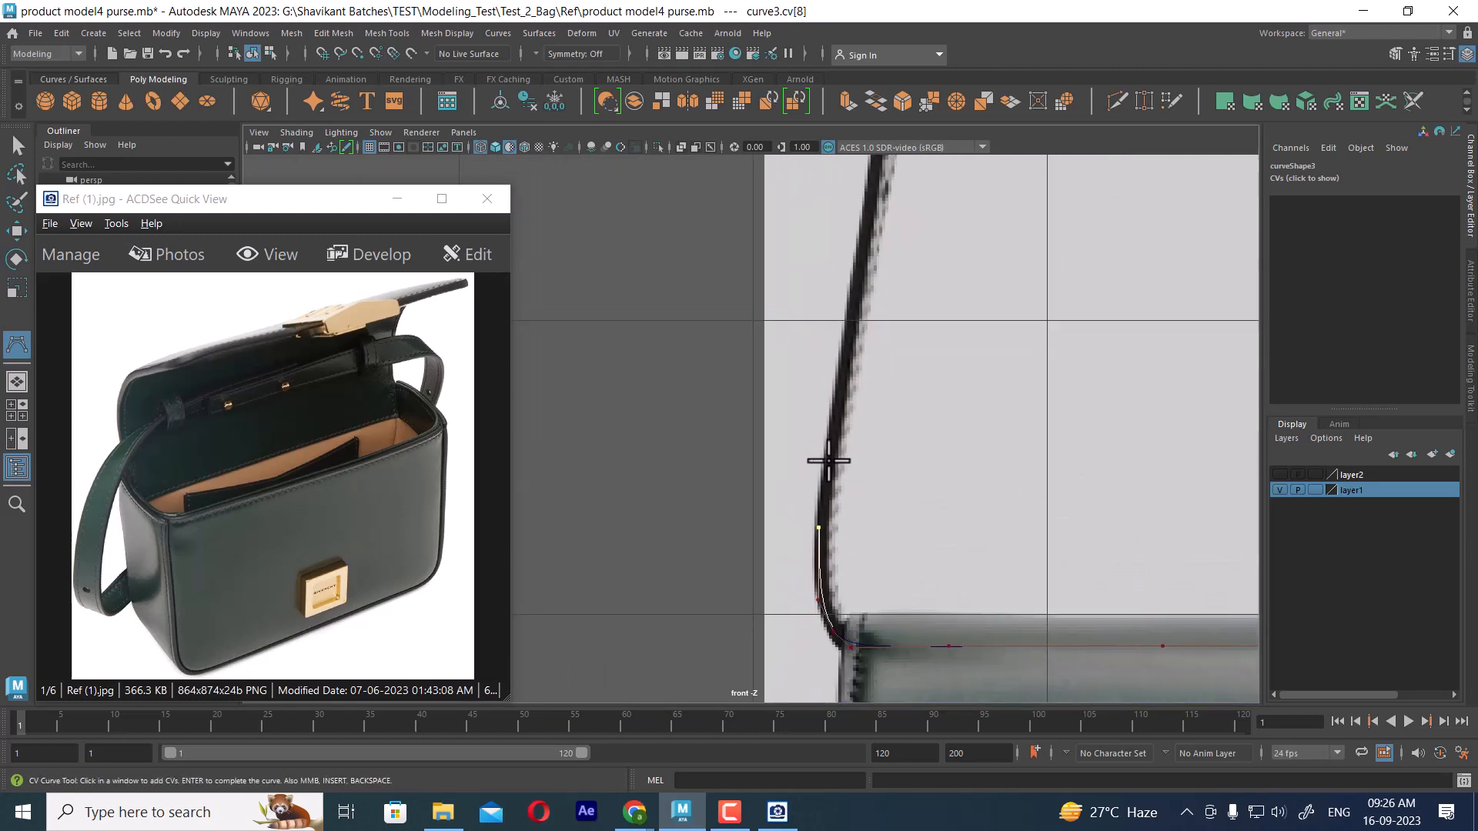
{"action": "left_click_drag", "start_coordinate": [830, 442], "coordinate": [832, 435]}
{"action": "middle_click_drag", "start_coordinate": [858, 362], "coordinate": [854, 485], "text": "alt"}
{"action": "left_click_drag", "start_coordinate": [845, 434], "coordinate": [848, 424]}
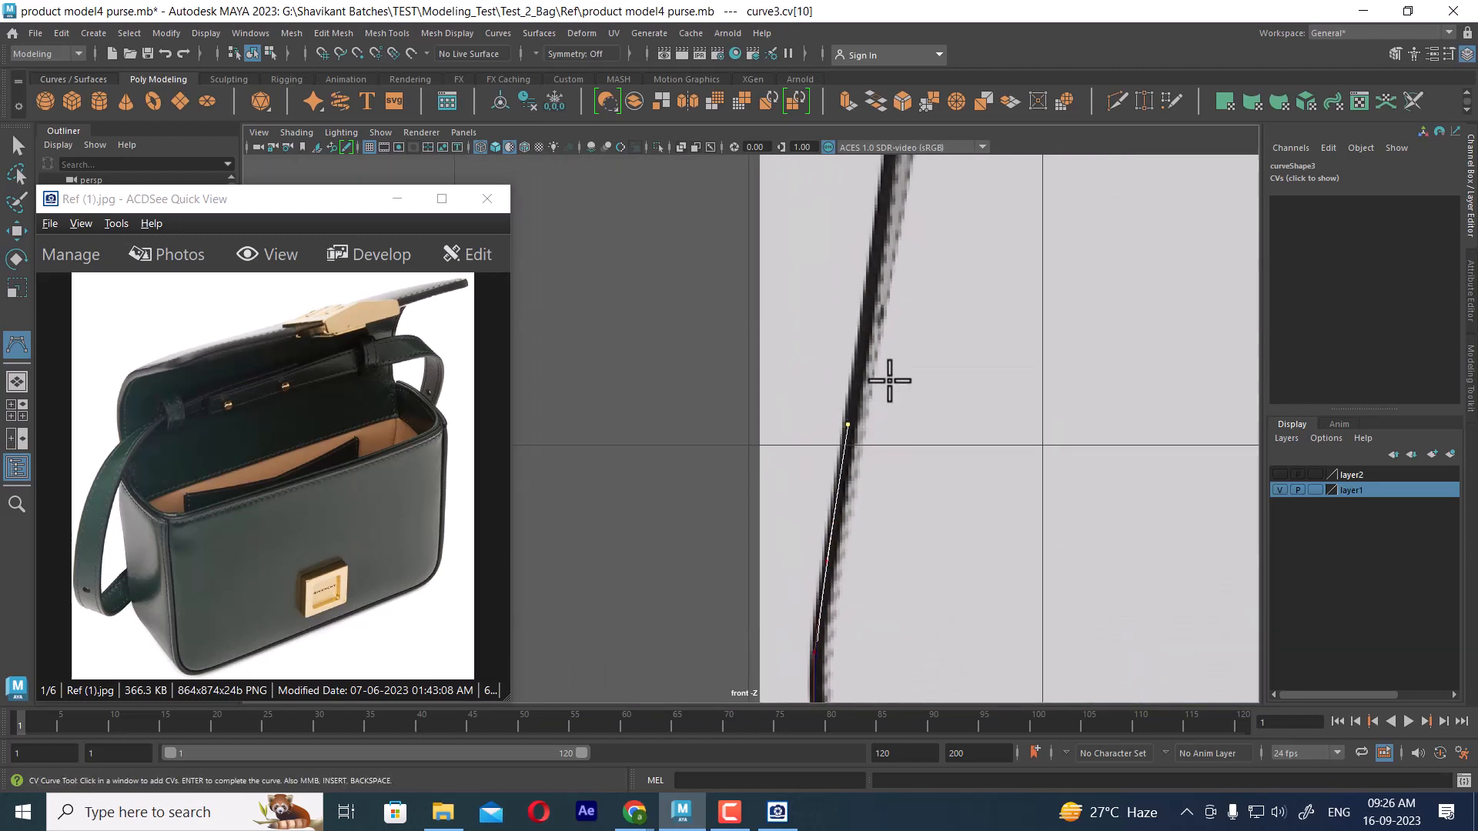
- Trace the second curve up the left strap's straight lower stretch to where the strap starts to widen
{"action": "middle_click_drag", "start_coordinate": [890, 381], "coordinate": [800, 702], "text": "alt"}
{"action": "left_click", "coordinate": [785, 548]}
{"action": "middle_click_drag", "start_coordinate": [838, 495], "coordinate": [838, 597], "text": "alt"}
{"action": "left_click", "coordinate": [808, 499]}
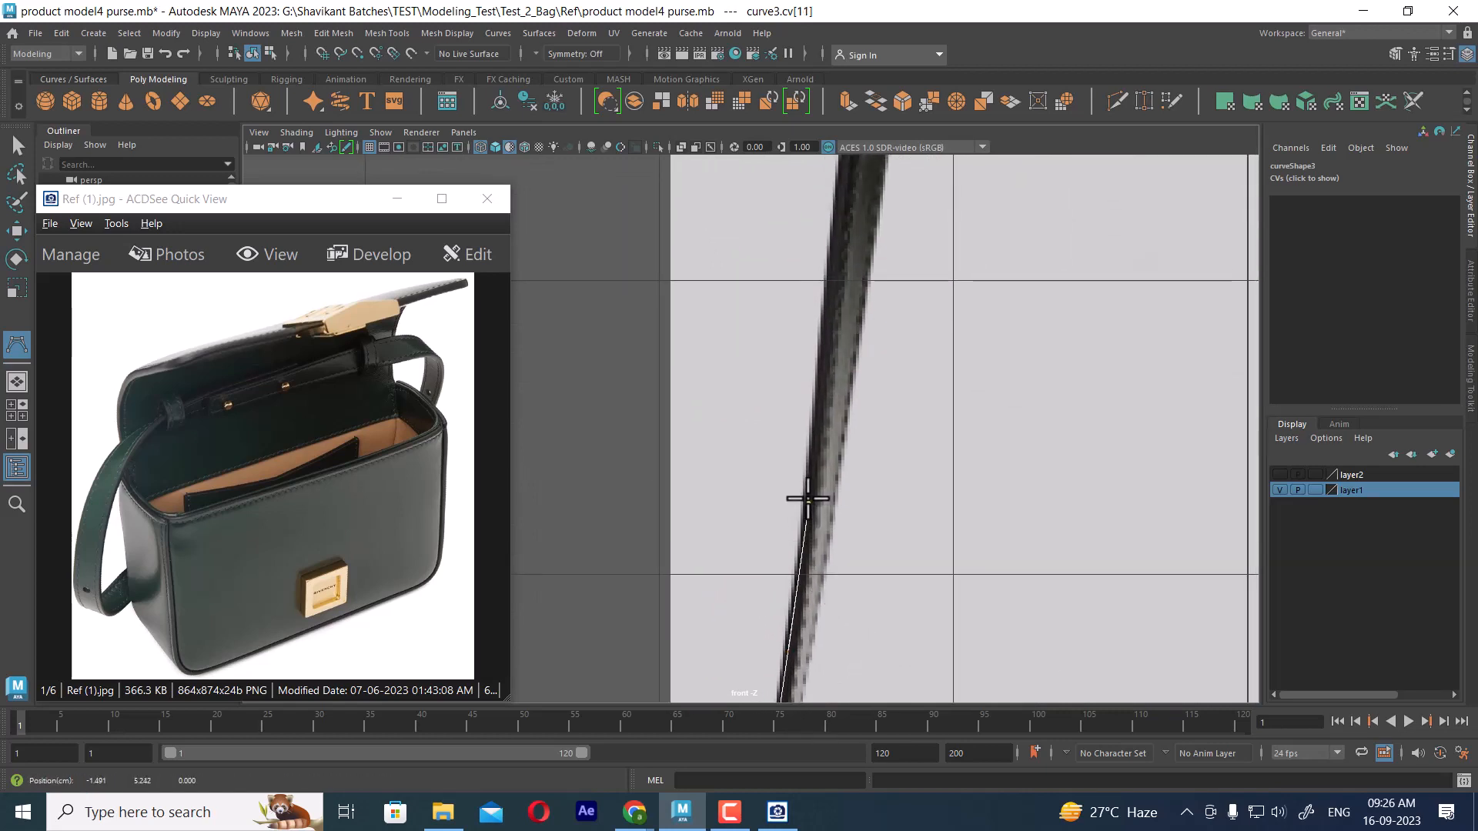
{"action": "left_click_drag", "start_coordinate": [813, 473], "coordinate": [813, 473]}
{"action": "middle_click_drag", "start_coordinate": [886, 465], "coordinate": [826, 668], "text": "alt"}
{"action": "left_click_drag", "start_coordinate": [759, 505], "coordinate": [767, 502]}
- Continue the second CV curve up the left strap's outer edge to the gentle bend below the gold buckle
{"action": "middle_click_drag", "start_coordinate": [792, 436], "coordinate": [769, 573], "text": "alt"}
{"action": "left_click_drag", "start_coordinate": [774, 413], "coordinate": [774, 392]}
{"action": "middle_click_drag", "start_coordinate": [793, 362], "coordinate": [752, 554], "text": "alt"}
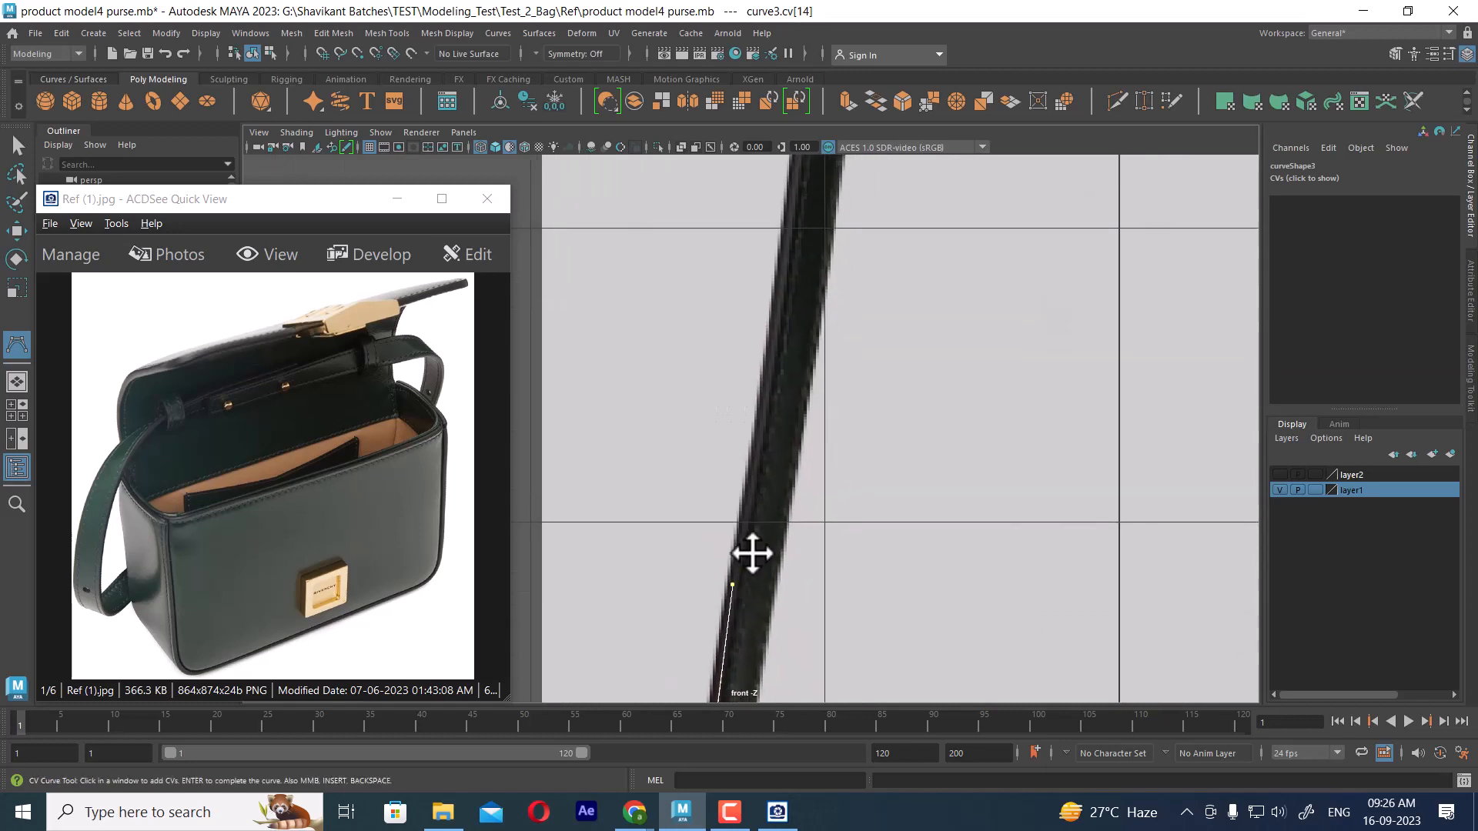
{"action": "left_click", "coordinate": [758, 386]}
{"action": "left_click_drag", "start_coordinate": [759, 386], "coordinate": [771, 355]}
{"action": "middle_click_drag", "start_coordinate": [816, 253], "coordinate": [811, 613], "text": "alt"}
{"action": "left_click", "coordinate": [778, 413]}
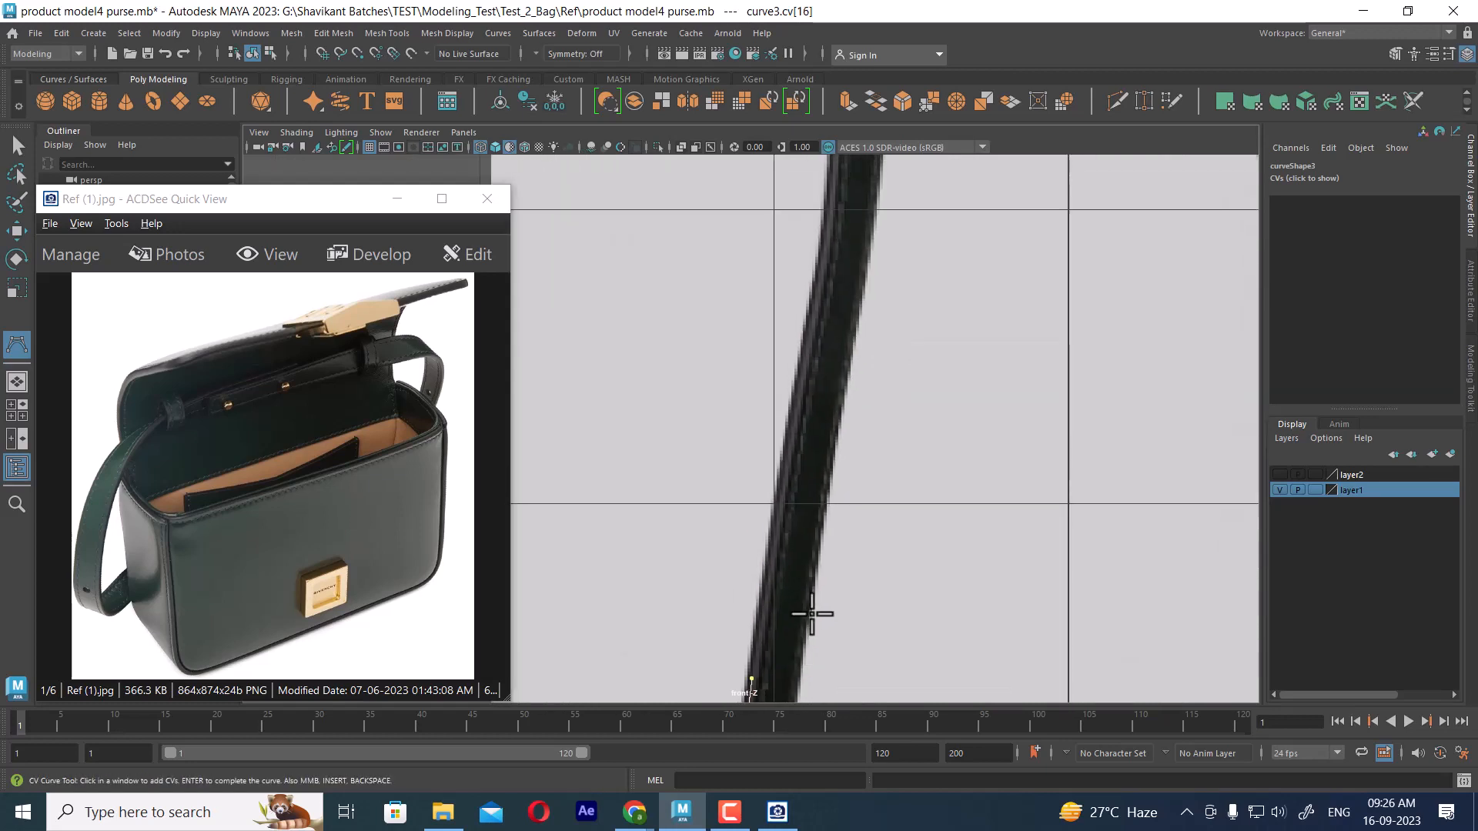
{"action": "left_click", "coordinate": [794, 414]}
{"action": "middle_click_drag", "start_coordinate": [785, 414], "coordinate": [795, 601], "text": "alt"}
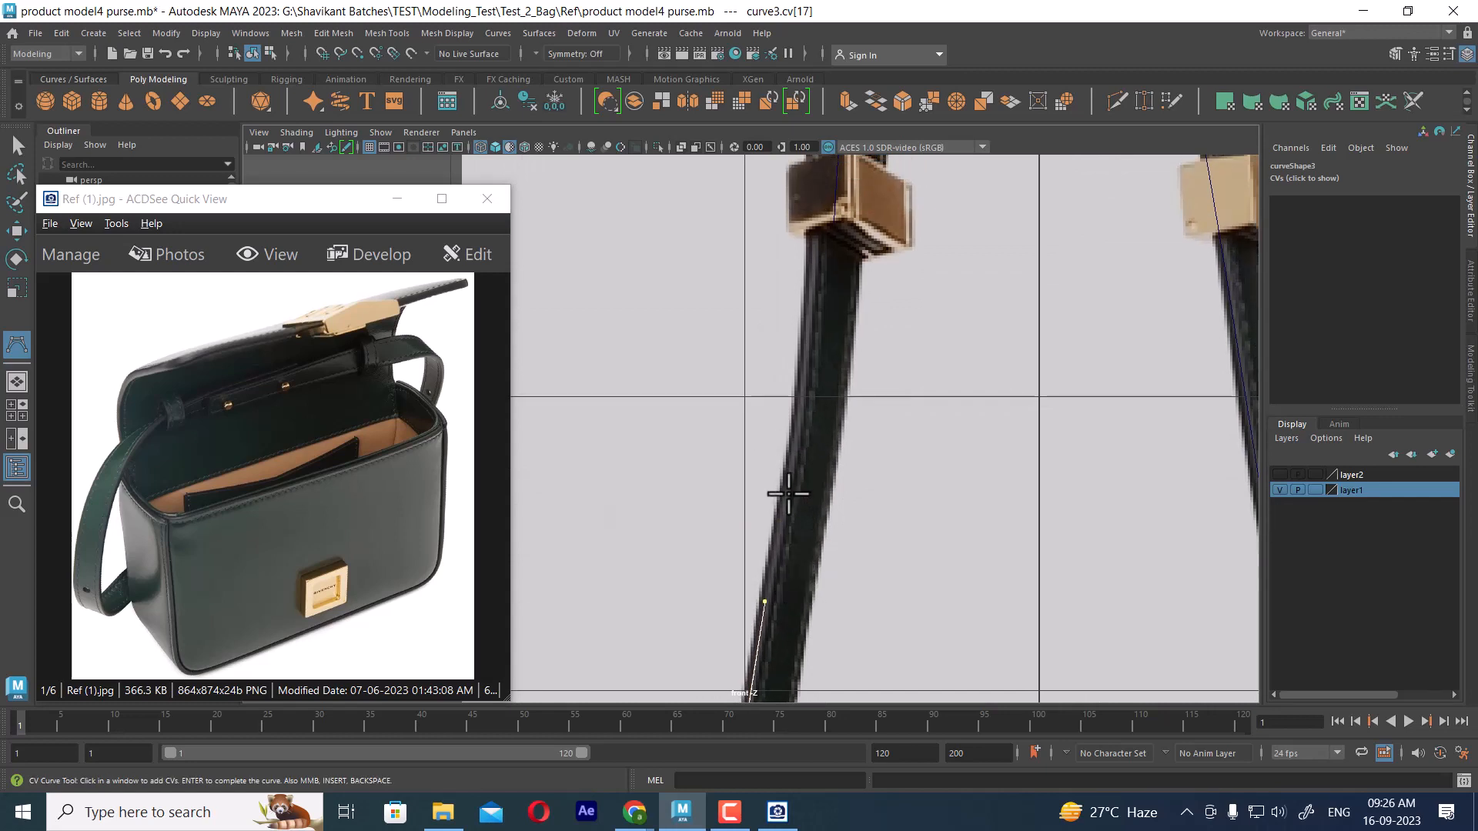
- Trace the second curve around the gentle bend and across the left gold buckle to the strap just above it
{"action": "left_click", "coordinate": [789, 467]}
{"action": "left_click", "coordinate": [807, 298]}
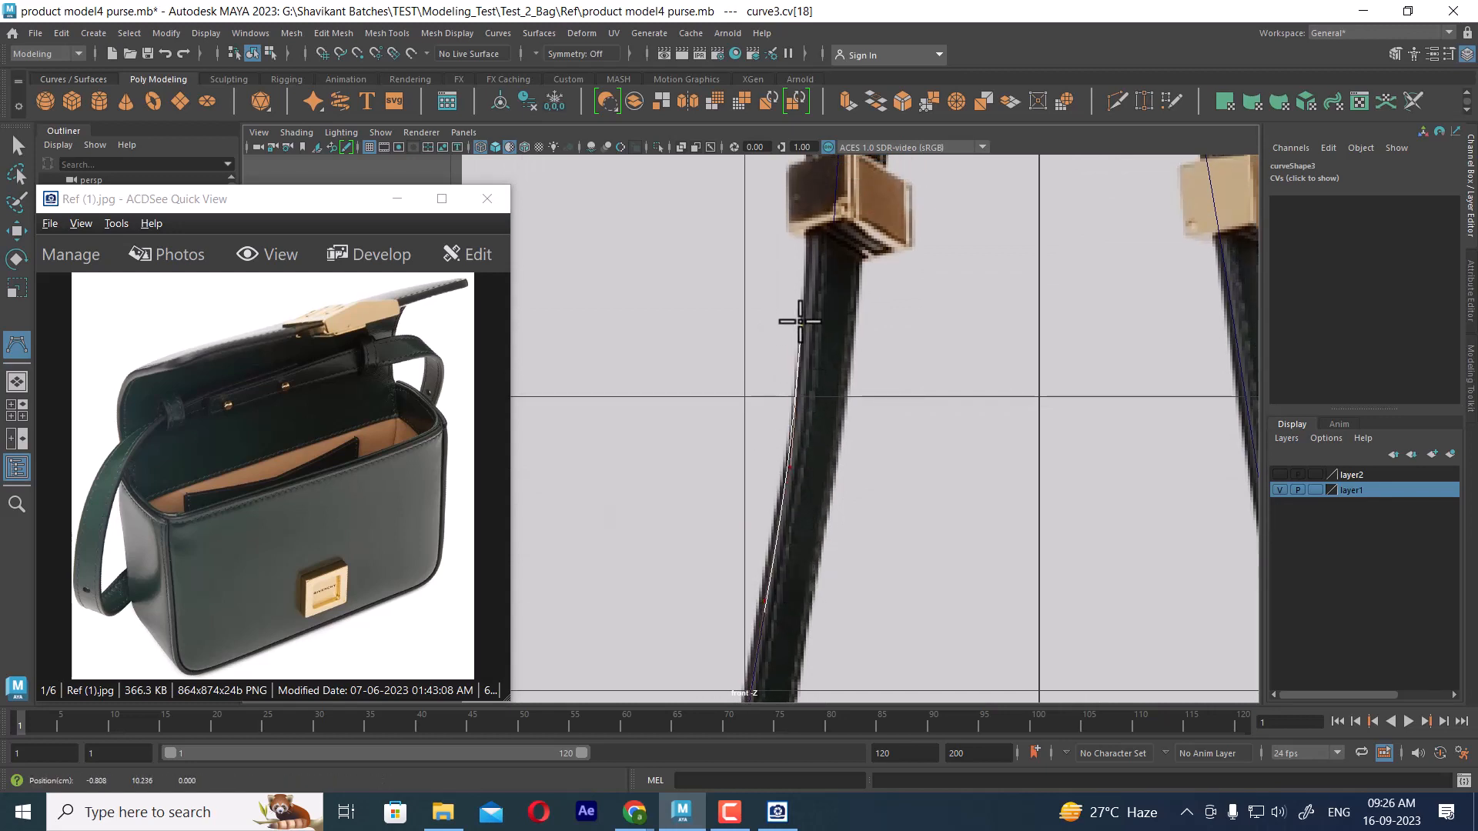
{"action": "left_click", "coordinate": [809, 245]}
{"action": "middle_click_drag", "start_coordinate": [815, 292], "coordinate": [800, 465], "text": "alt"}
{"action": "left_click", "coordinate": [796, 304]}
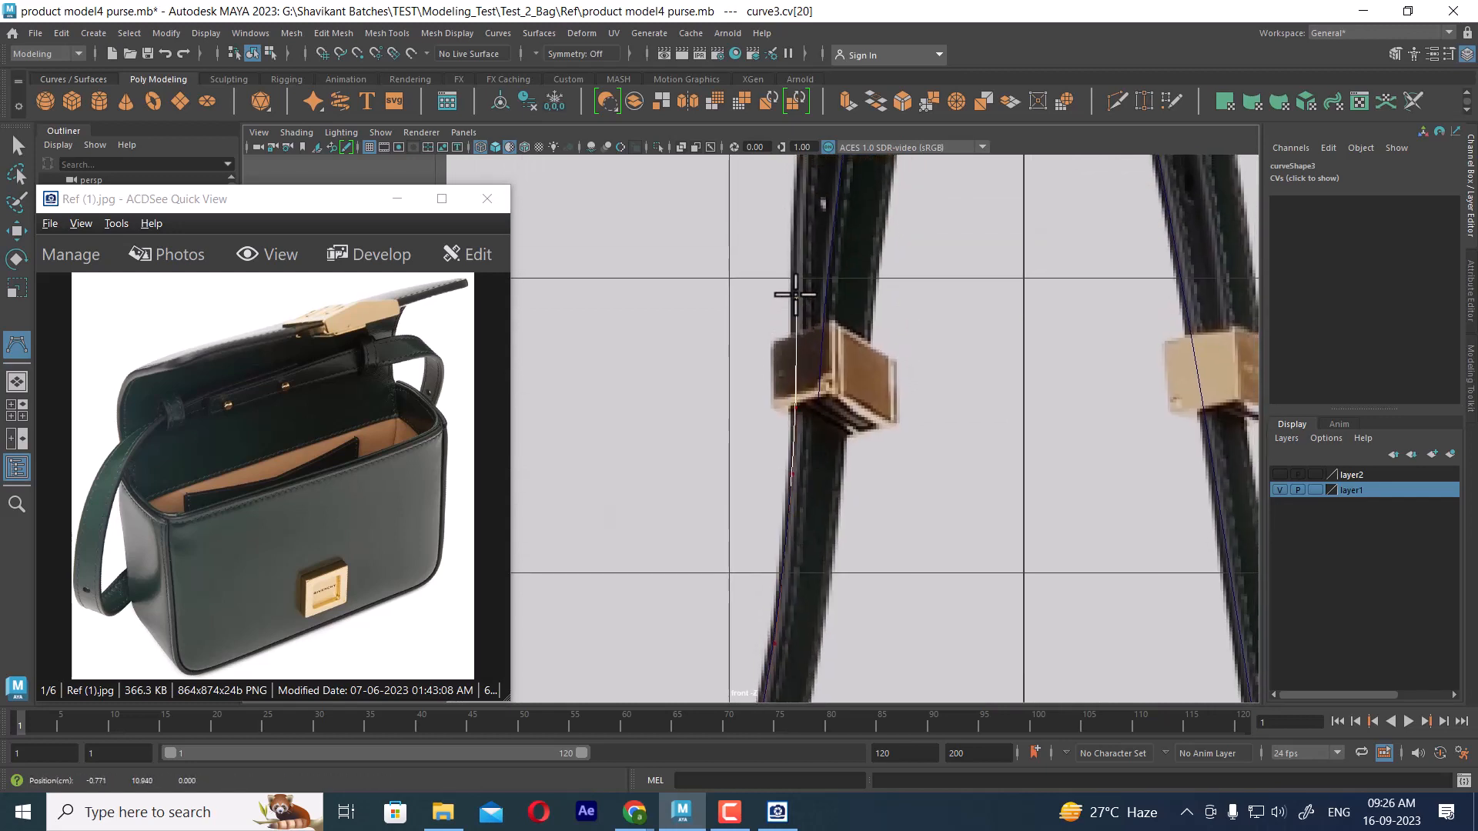
{"action": "middle_click_drag", "start_coordinate": [858, 351], "coordinate": [834, 501], "text": "alt"}
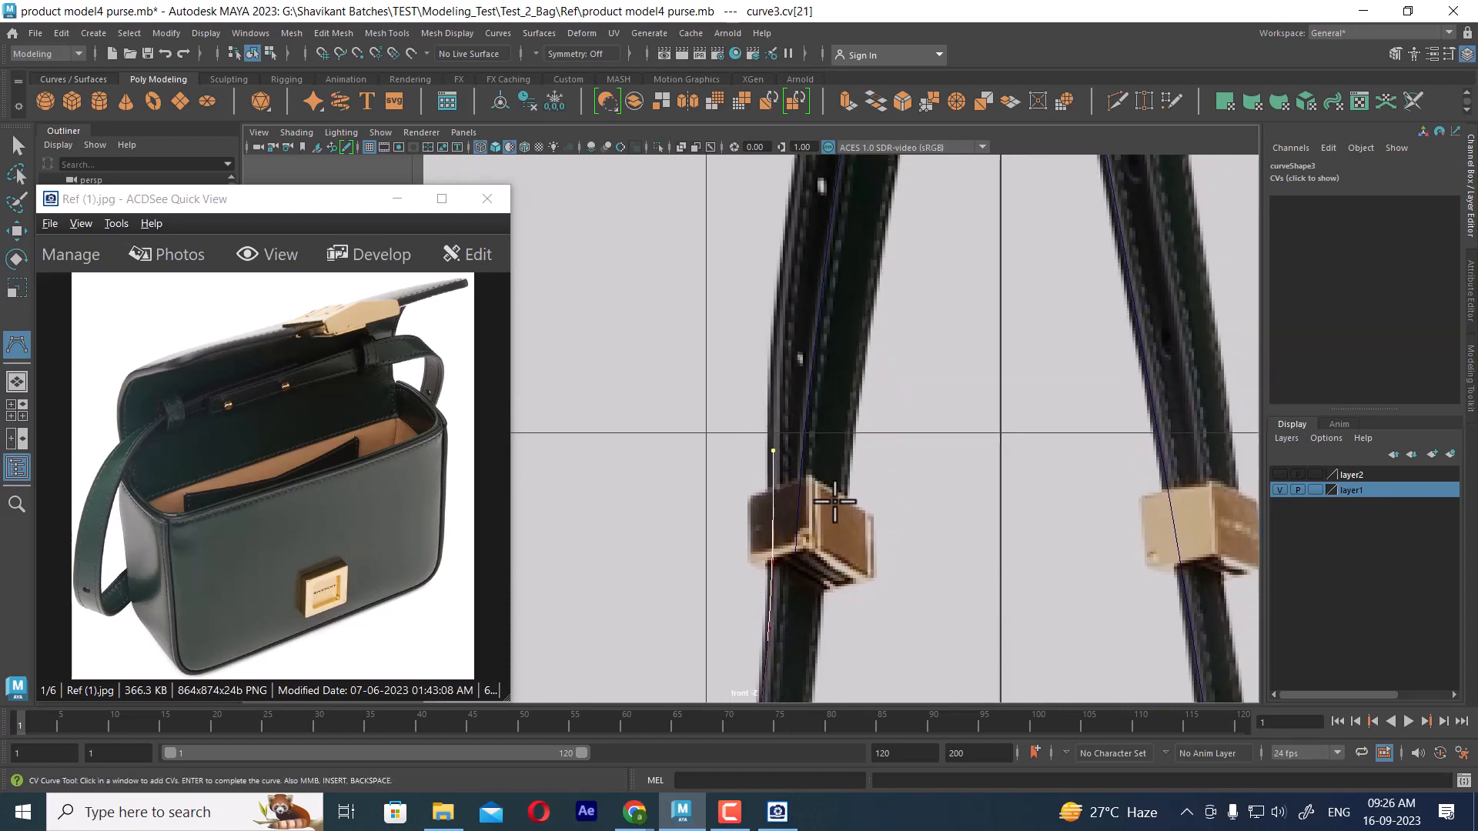
- Run the second curve up the left strap's outer edge from above the buckle toward the start of the top arch
{"action": "left_click", "coordinate": [783, 277]}
{"action": "middle_click_drag", "start_coordinate": [785, 280], "coordinate": [753, 456], "text": "alt"}
{"action": "left_click", "coordinate": [758, 402]}
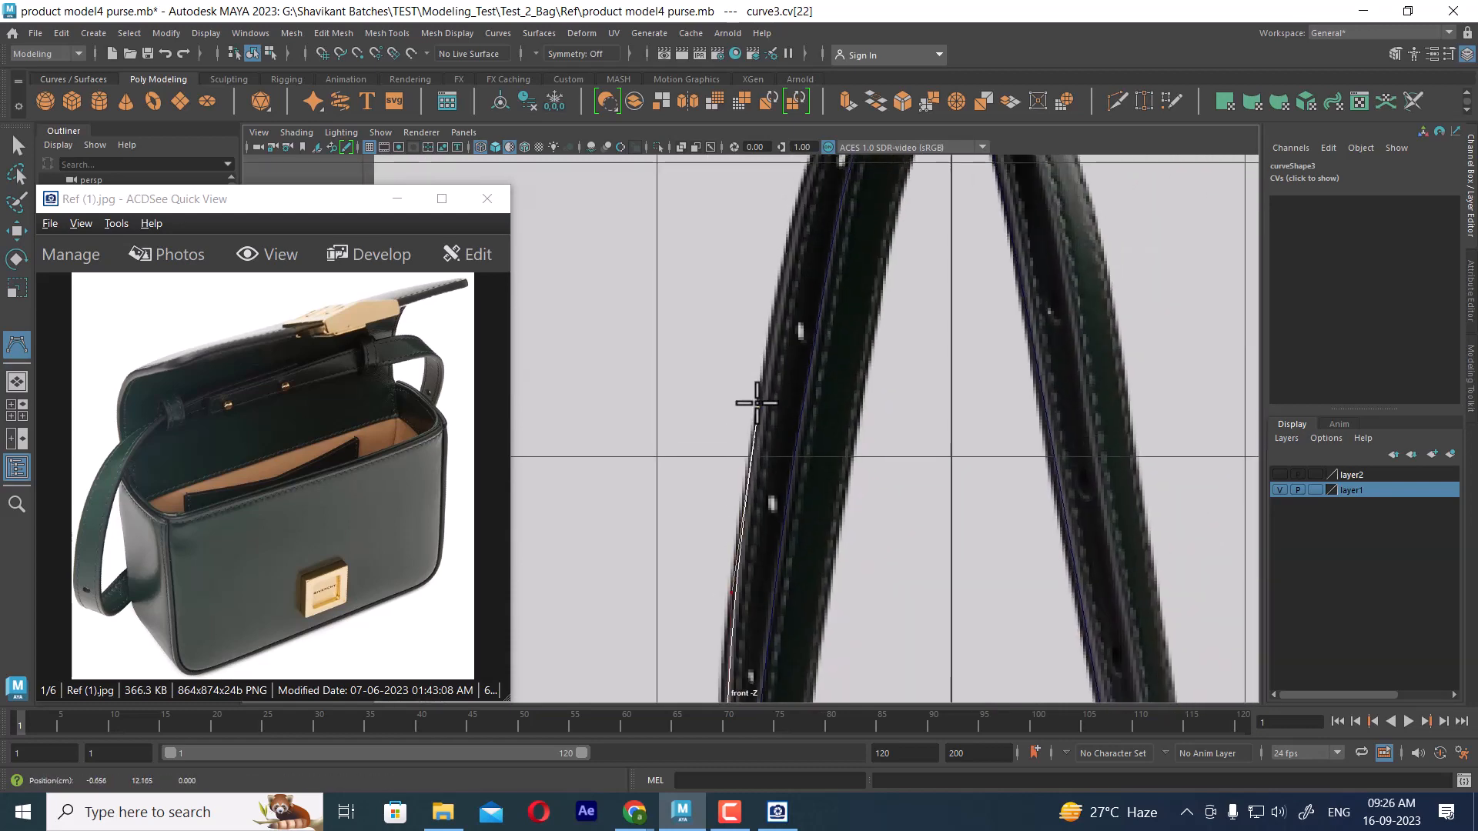
{"action": "middle_click_drag", "start_coordinate": [757, 399], "coordinate": [719, 635], "text": "alt"}
{"action": "left_click", "coordinate": [747, 493]}
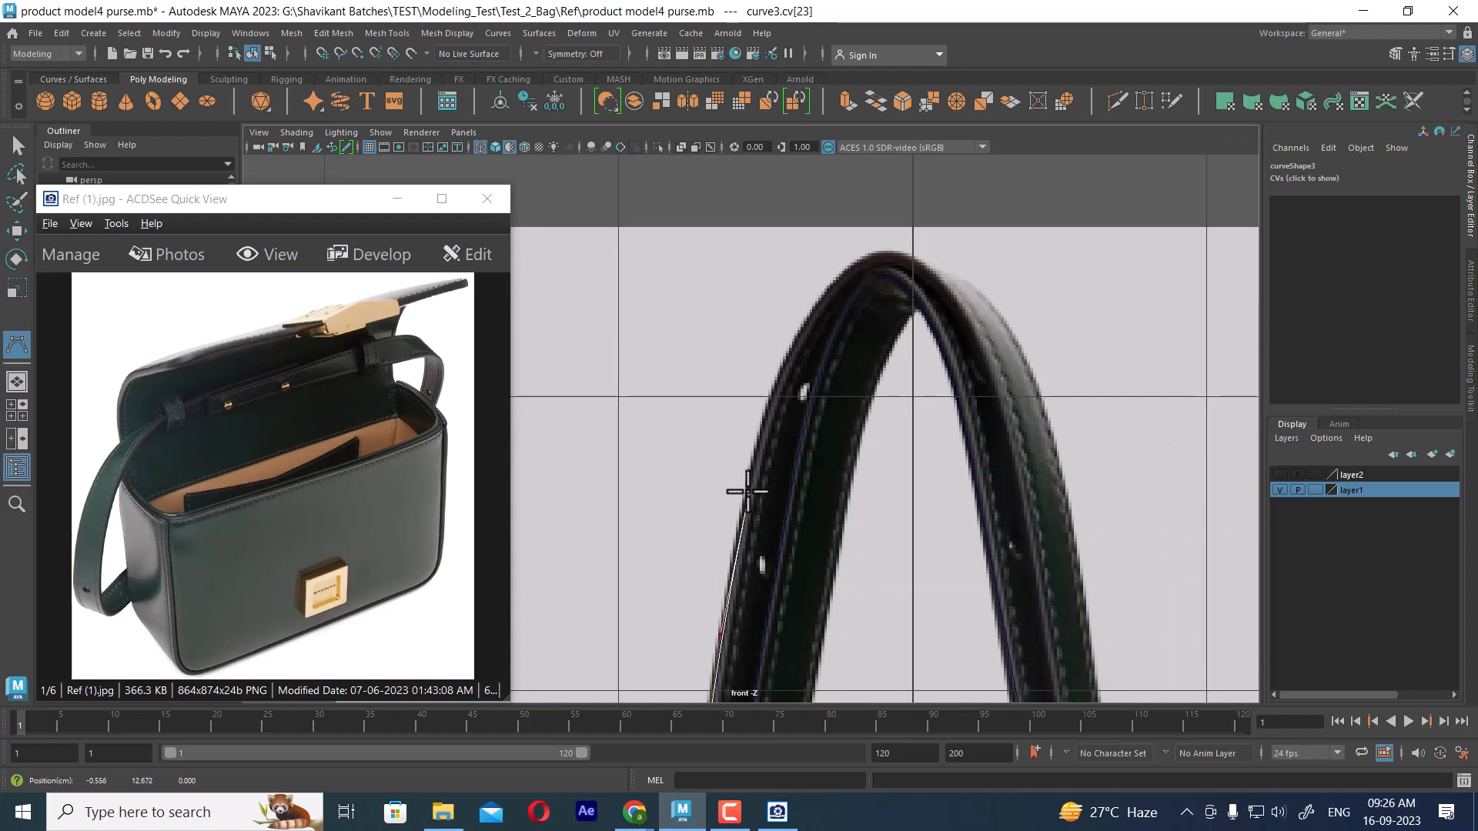
- Trace the second curve around the arch at the strap's peak and just past the purse's centre line
{"action": "left_click", "coordinate": [784, 377]}
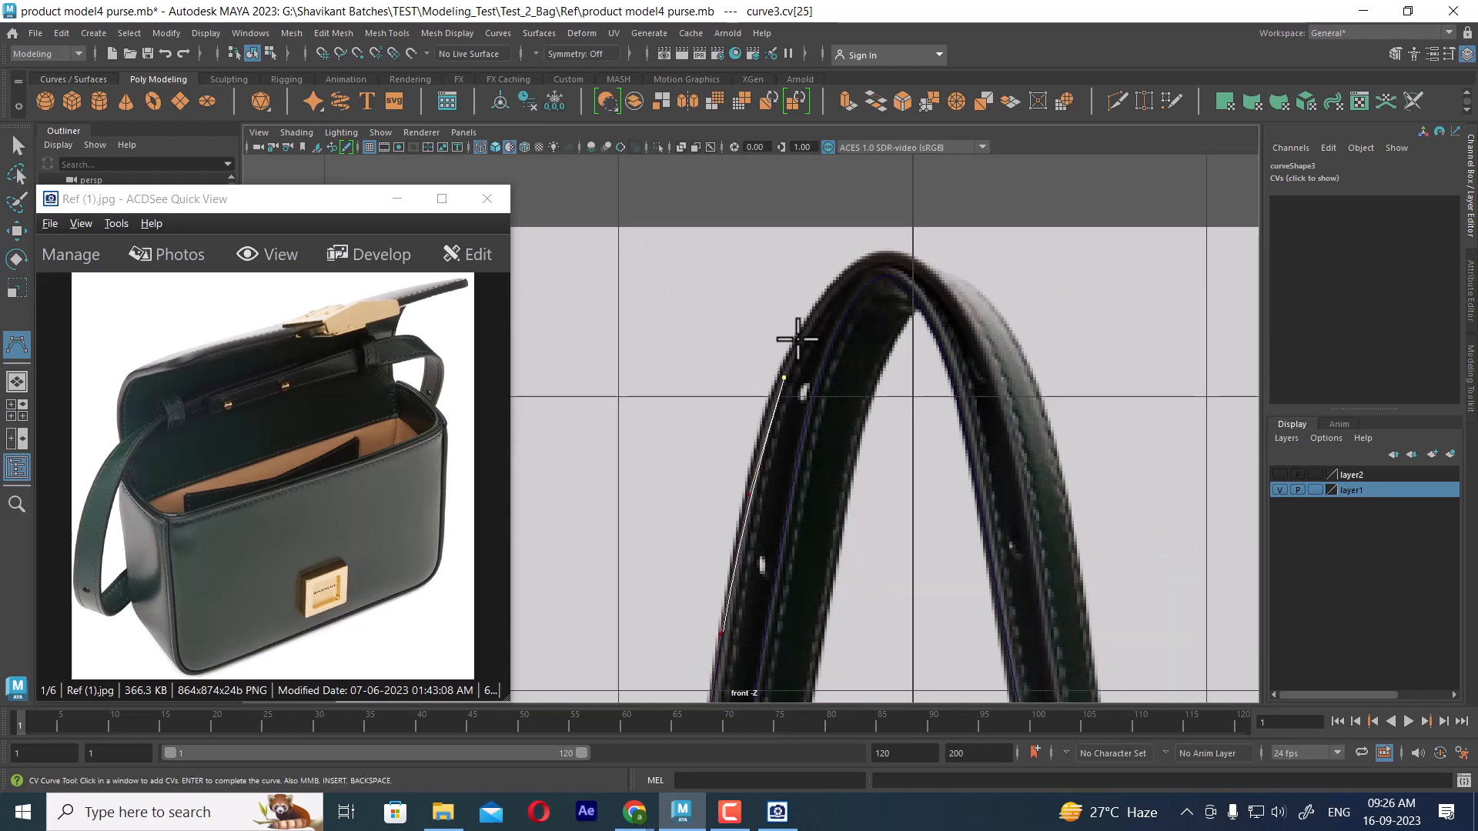
{"action": "left_click", "coordinate": [819, 303]}
{"action": "left_click", "coordinate": [855, 262]}
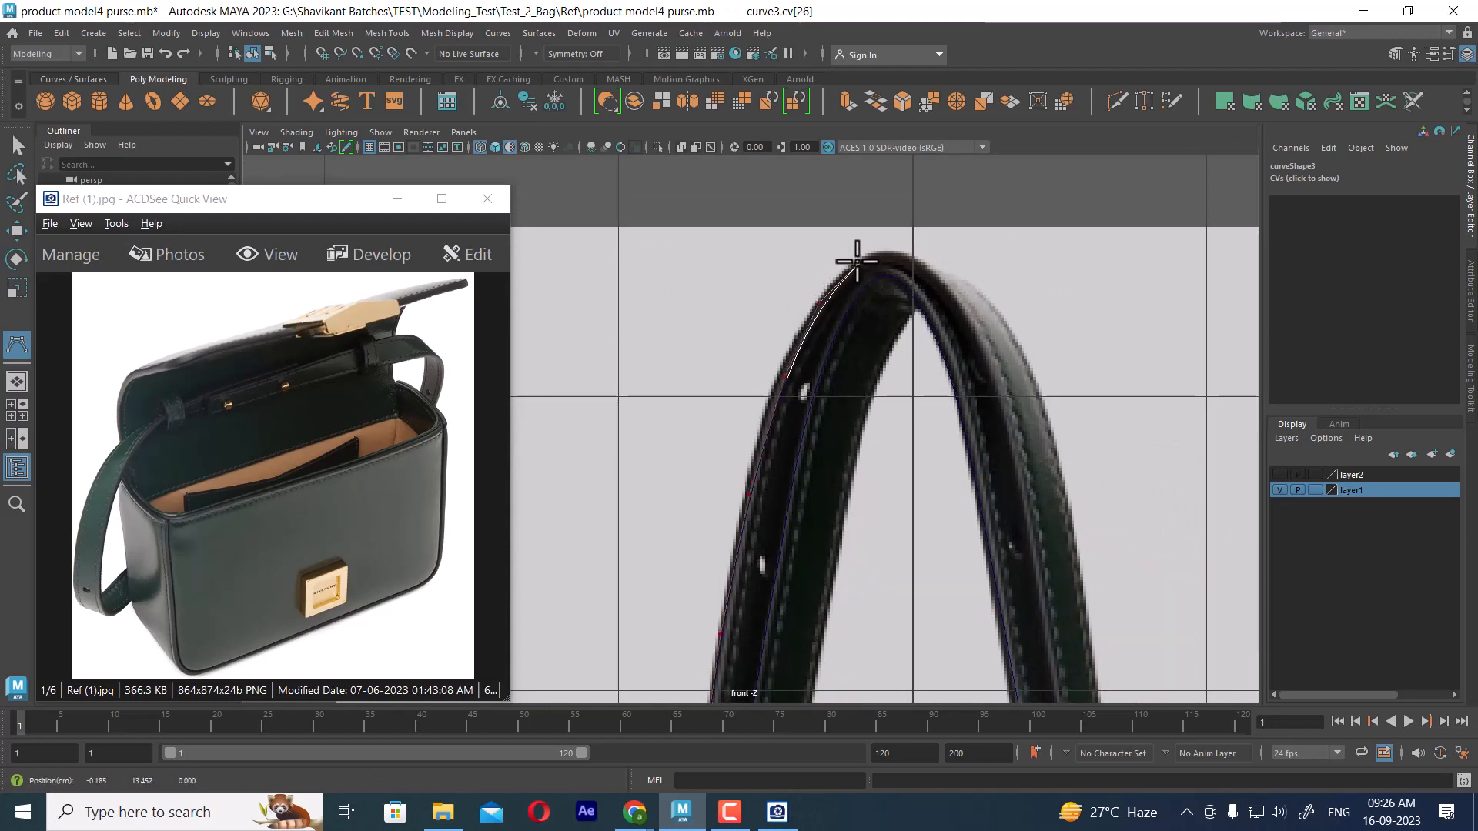
{"action": "left_click", "coordinate": [894, 250]}
{"action": "left_click", "coordinate": [937, 279]}
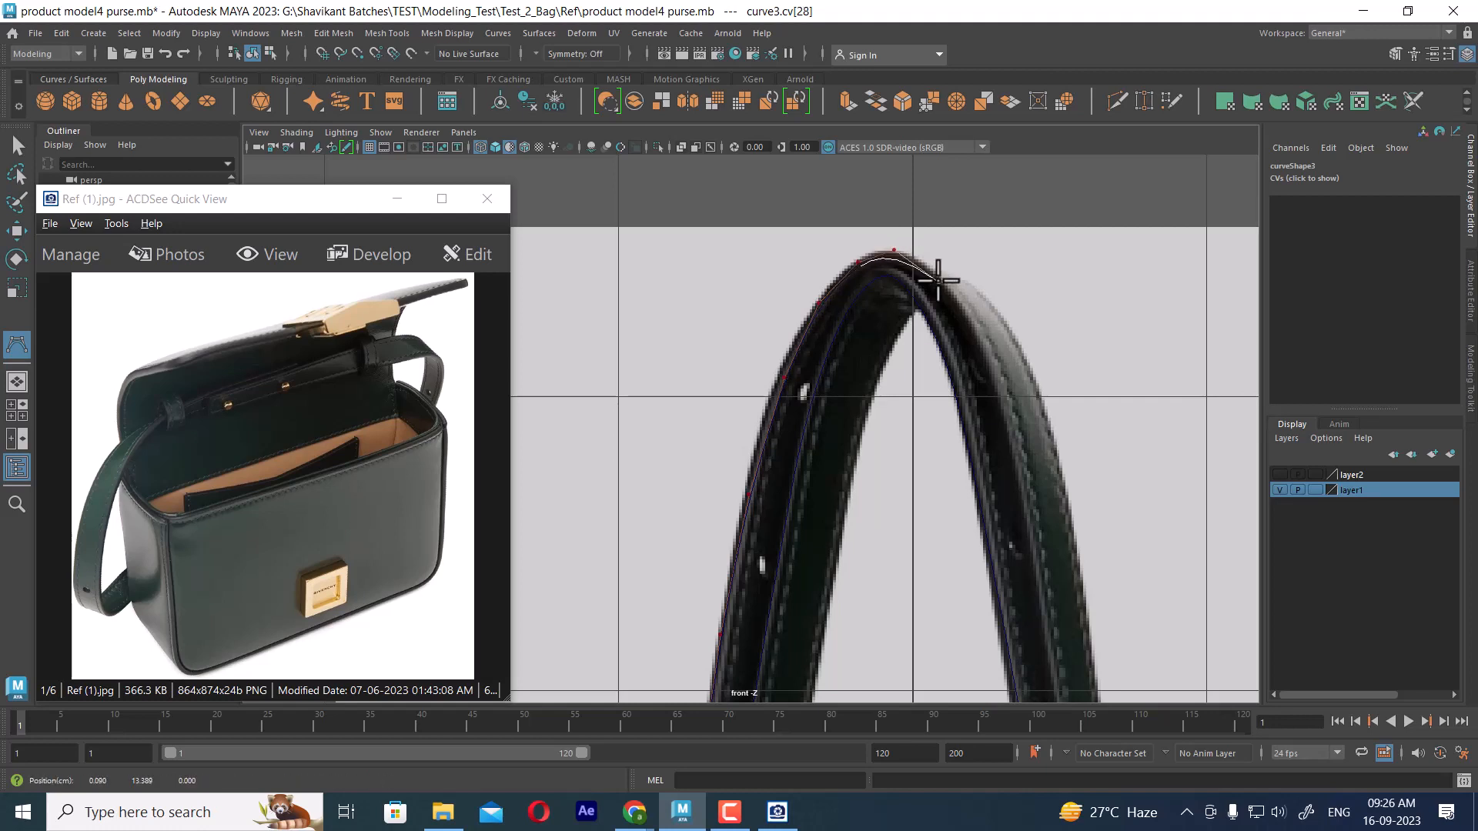
- Continue the second curve down the upper part of the right strap along the seam between its two overlapping layers
{"action": "left_click", "coordinate": [983, 354]}
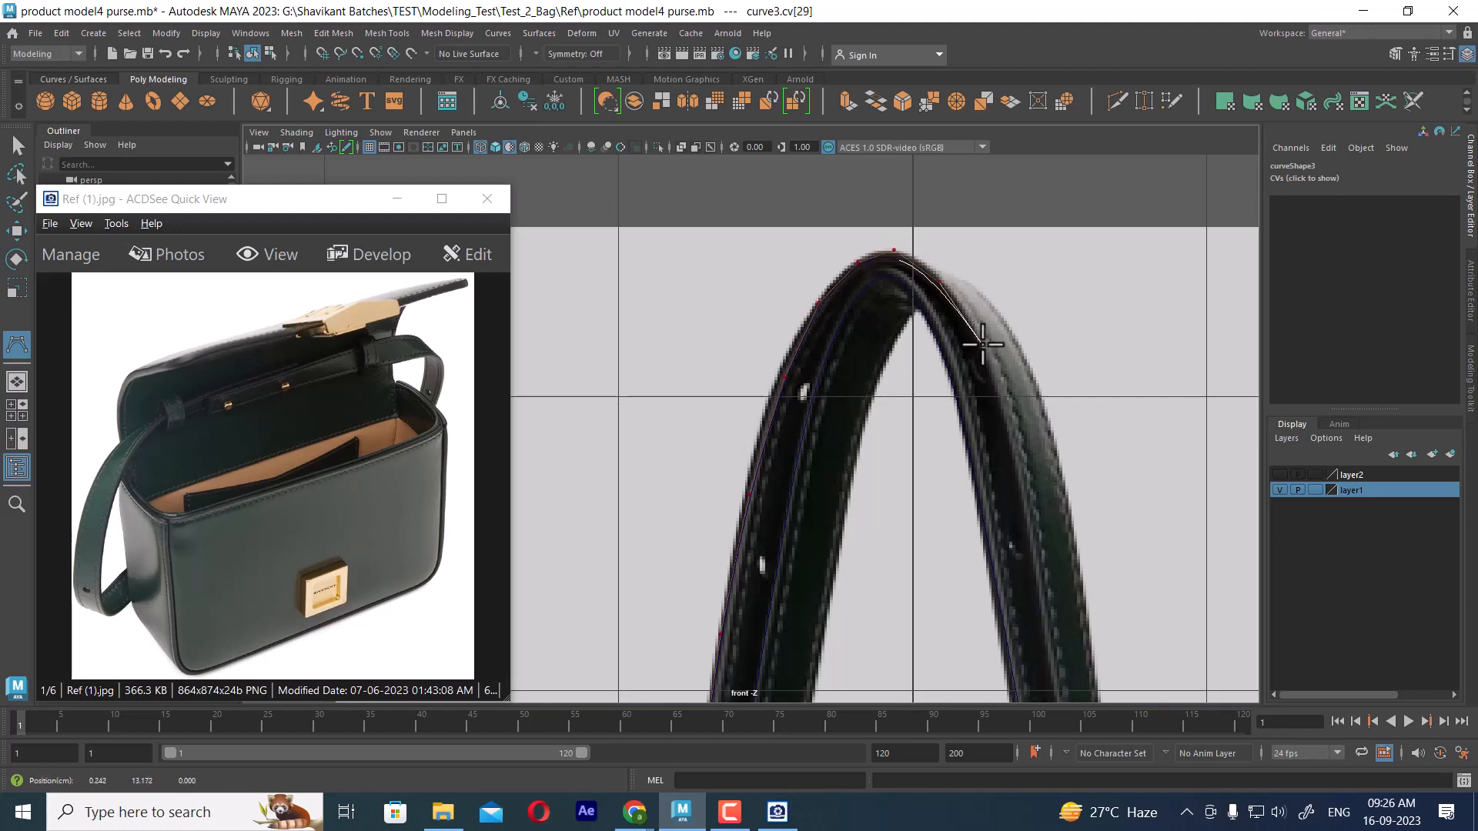
{"action": "left_click", "coordinate": [983, 344]}
{"action": "middle_click_drag", "start_coordinate": [966, 501], "coordinate": [857, 332], "text": "alt"}
{"action": "left_click", "coordinate": [902, 293]}
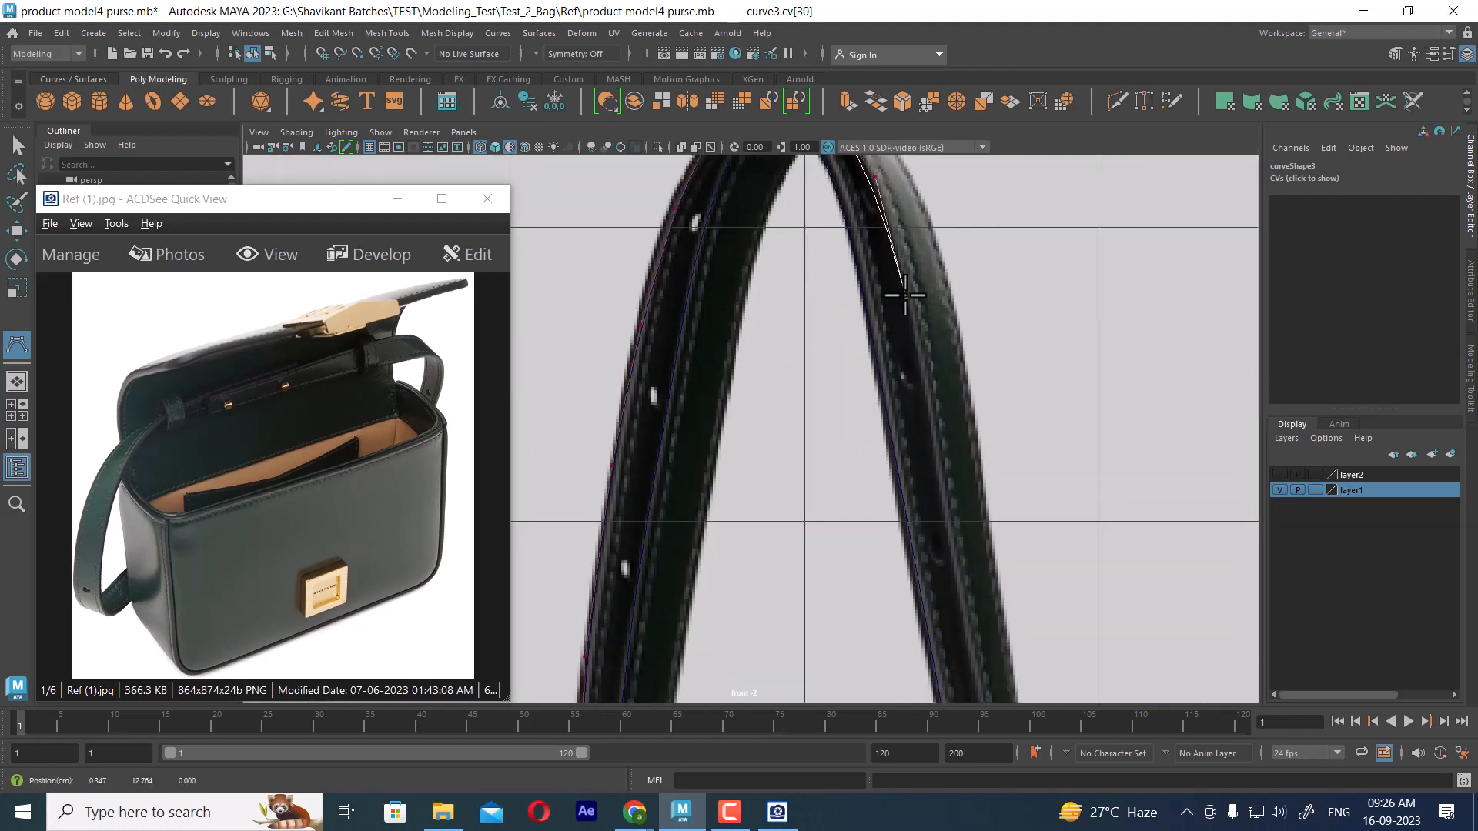
{"action": "left_click", "coordinate": [936, 446]}
{"action": "middle_click_drag", "start_coordinate": [935, 571], "coordinate": [884, 386], "text": "alt"}
- Extend the second curve down the right strap to the lower edge of the gold buckle and finish the curve
{"action": "scroll", "coordinate": [884, 385], "scroll_direction": "down", "scroll_amount": 1}
{"action": "scroll", "coordinate": [887, 385], "scroll_direction": "up", "scroll_amount": 2}
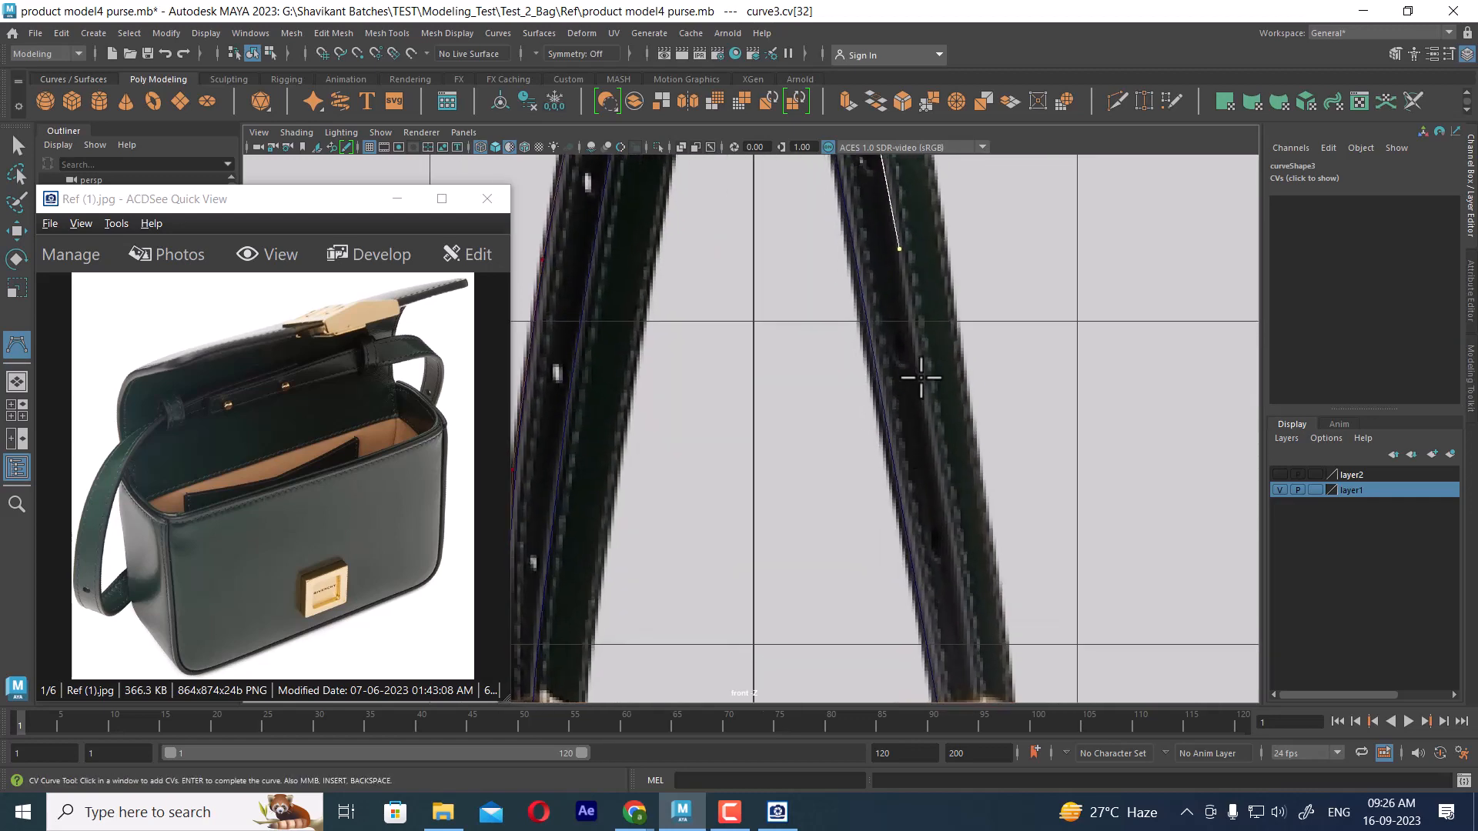
{"action": "left_click_drag", "start_coordinate": [922, 378], "coordinate": [928, 412]}
{"action": "middle_click_drag", "start_coordinate": [930, 515], "coordinate": [885, 340], "text": "alt"}
{"action": "left_click", "coordinate": [902, 348]}
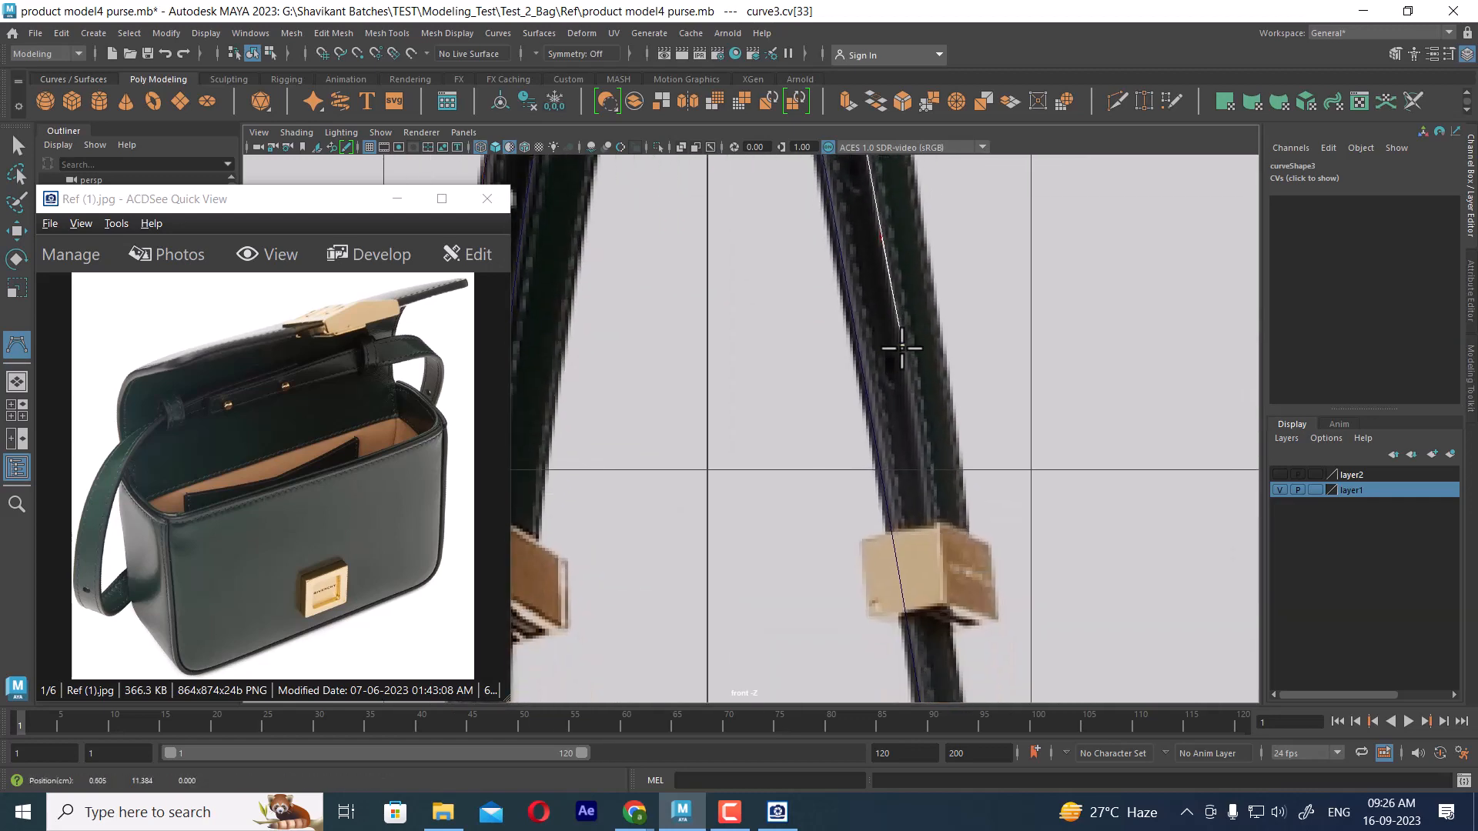
{"action": "left_click", "coordinate": [902, 359]}
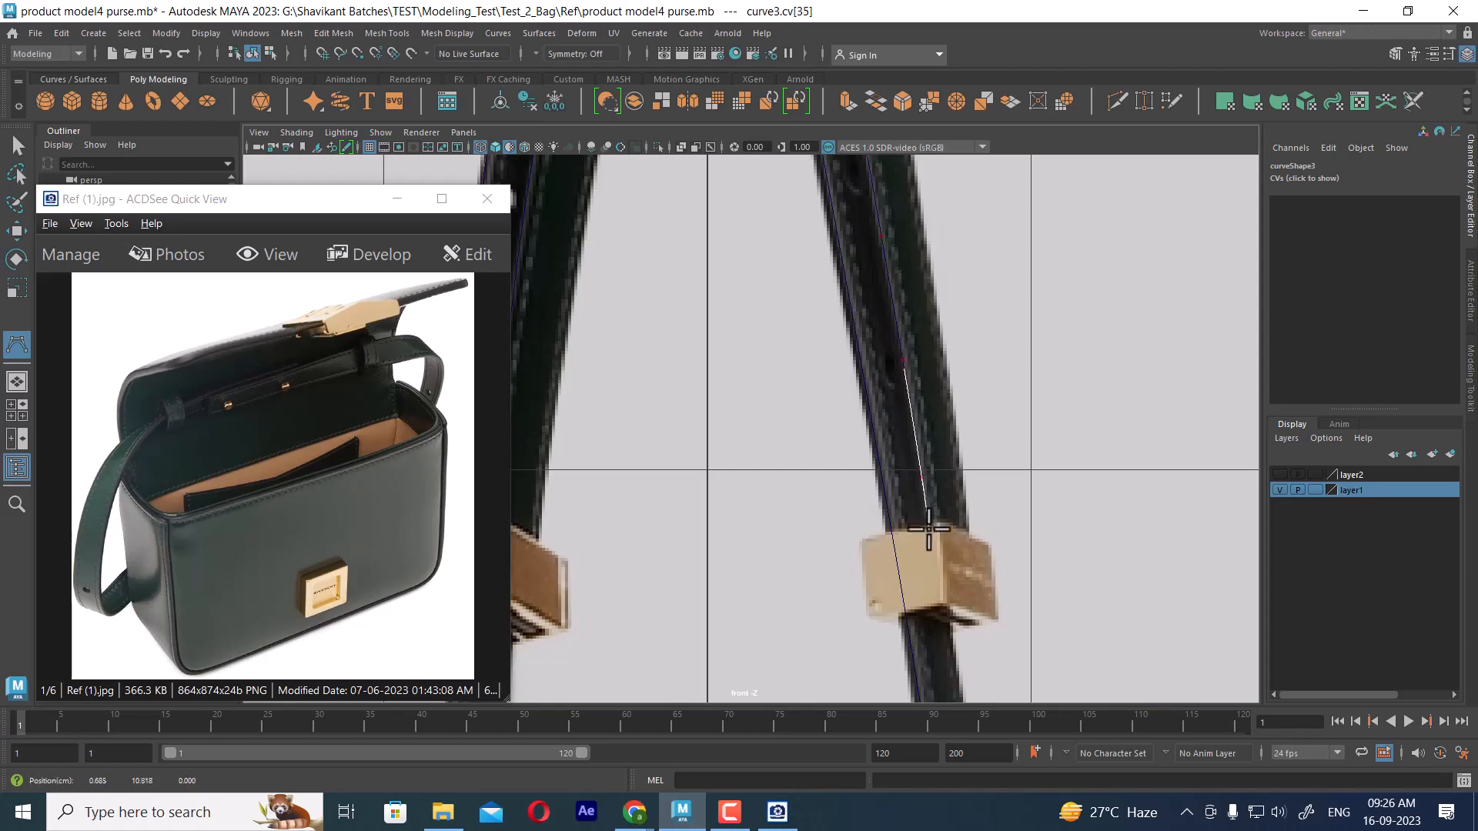
{"action": "left_click", "coordinate": [931, 548]}
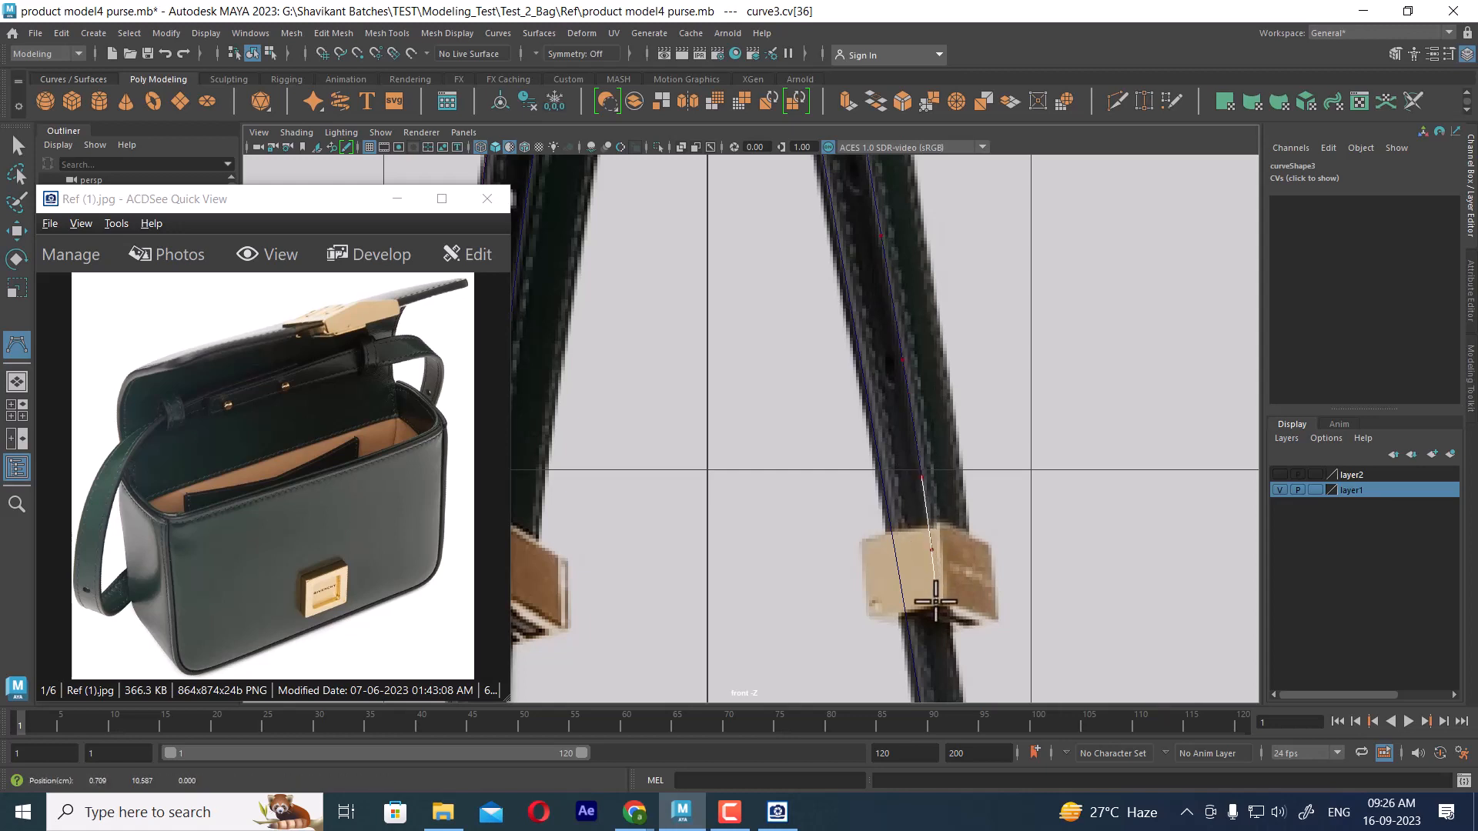
{"action": "key", "text": "Return"}
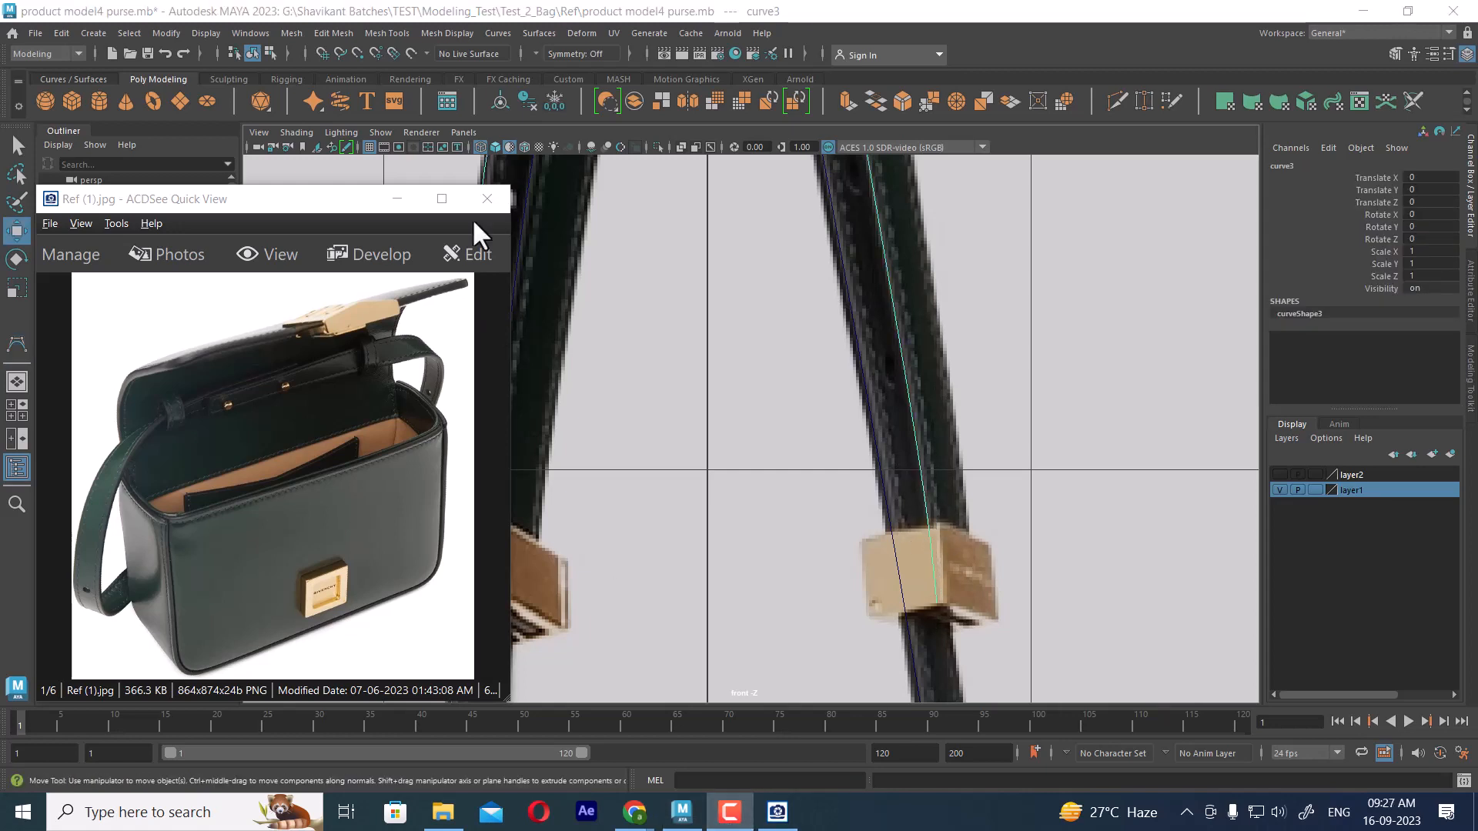